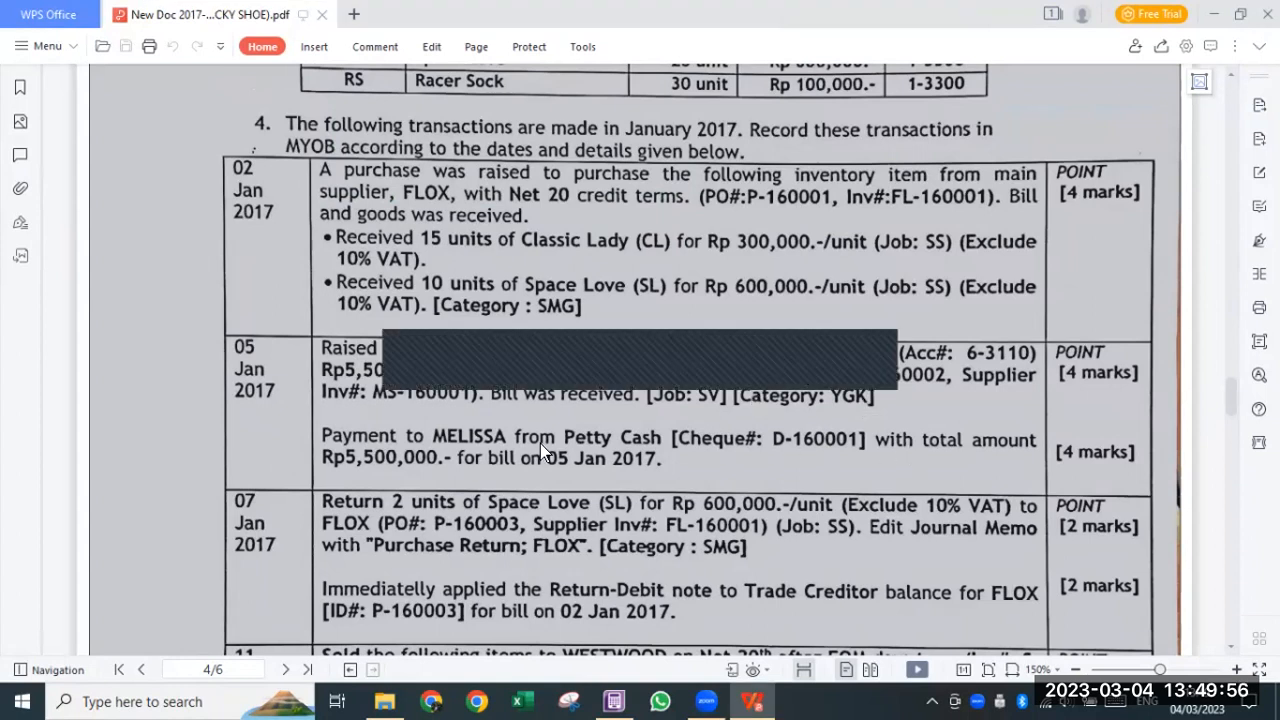
- Scroll the PDF to the 07–13 Jan entries and dock its window on the left half of the screen
scroll(540, 450, "down", 3)
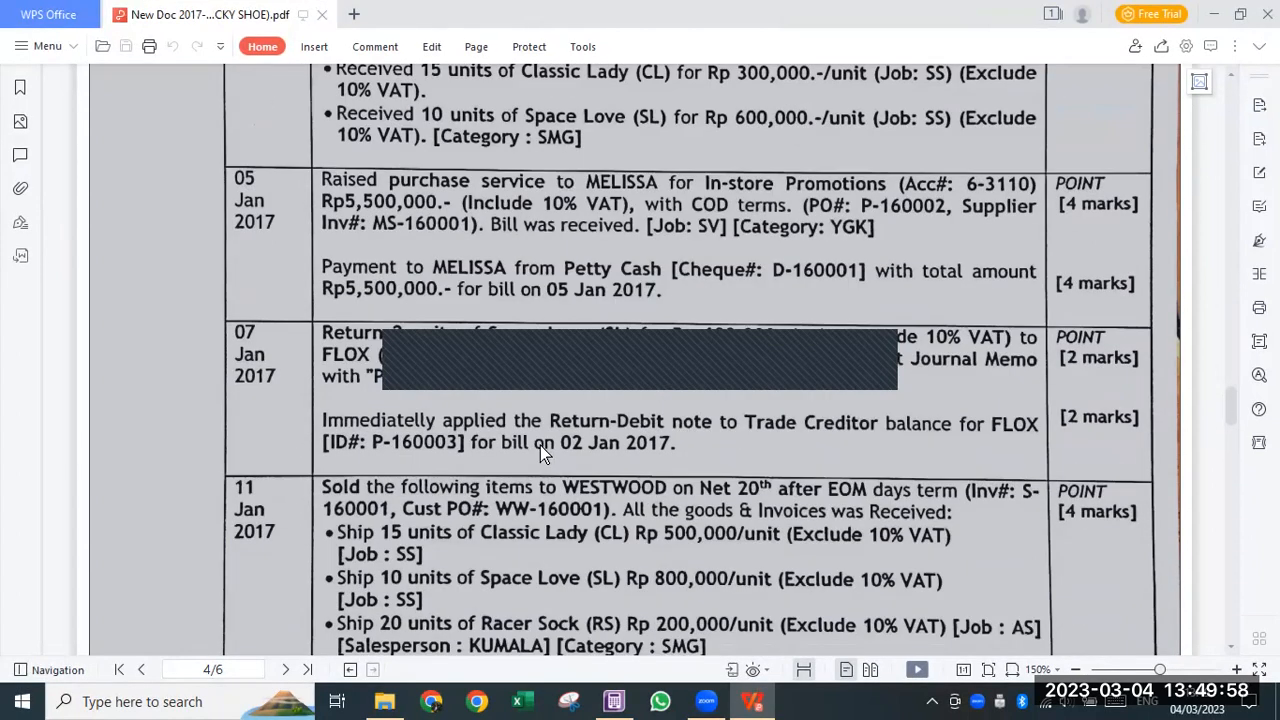
scroll(540, 450, "down", 3)
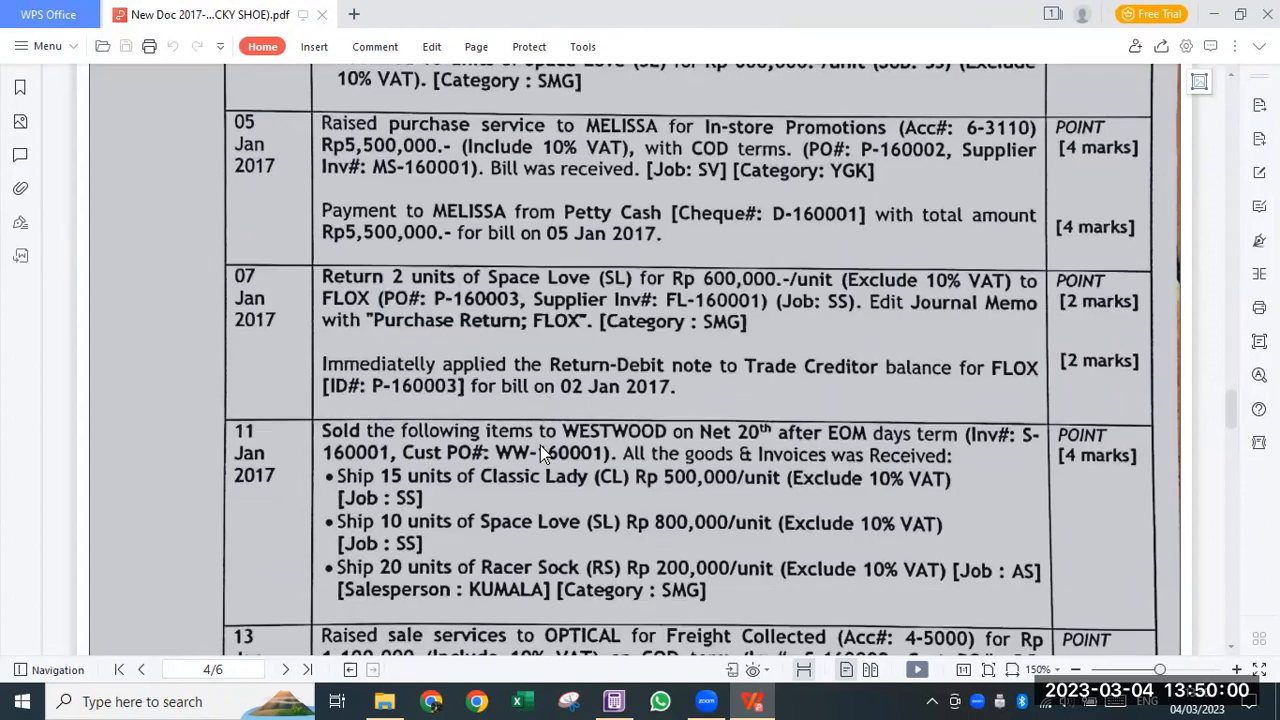
scroll(540, 452, "down", 1)
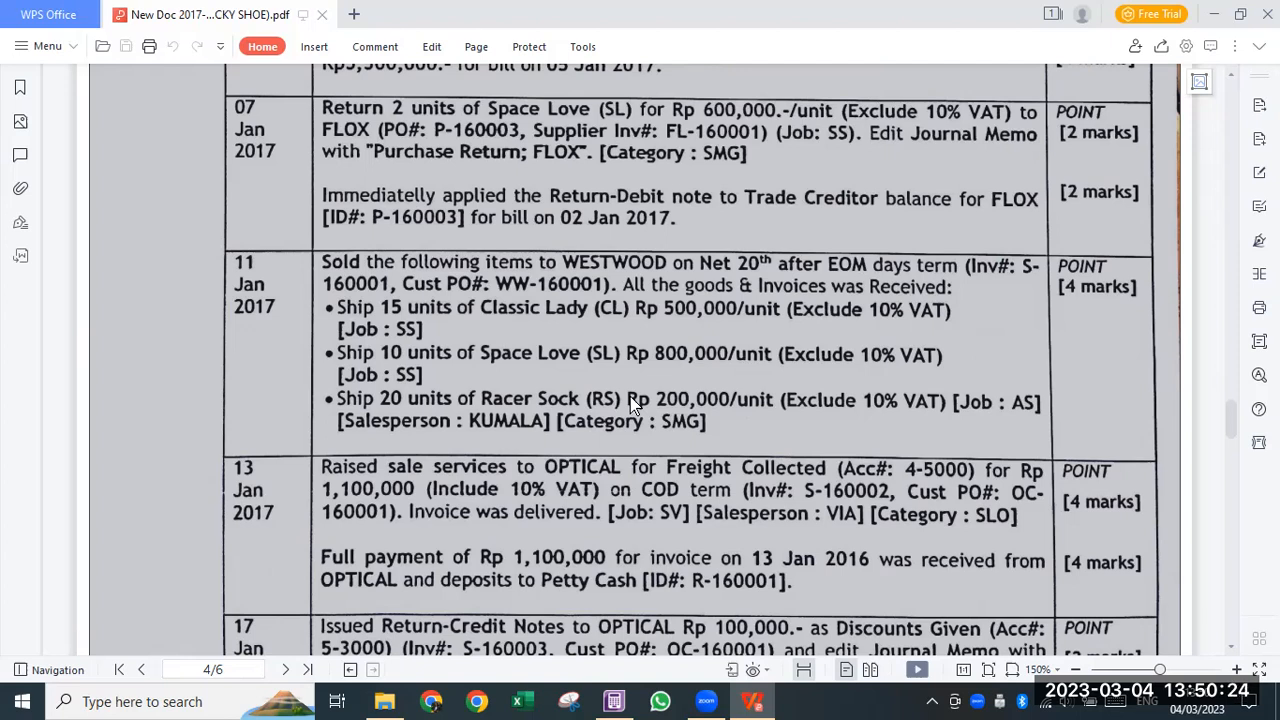
key("super+Left")
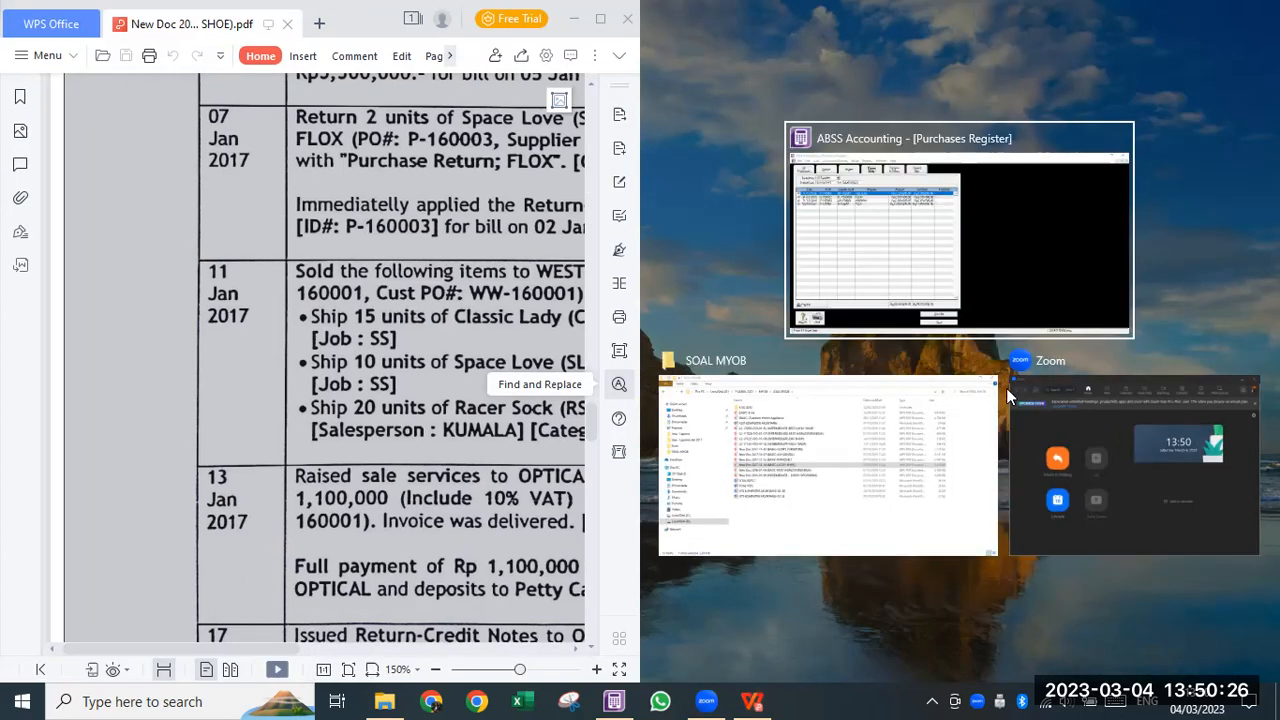
- Snap the Purchases Register beside the PDF, check FLOX's 02/01/2017 Rp11.550.000 open bill, then close the register
left_click(1005, 220)
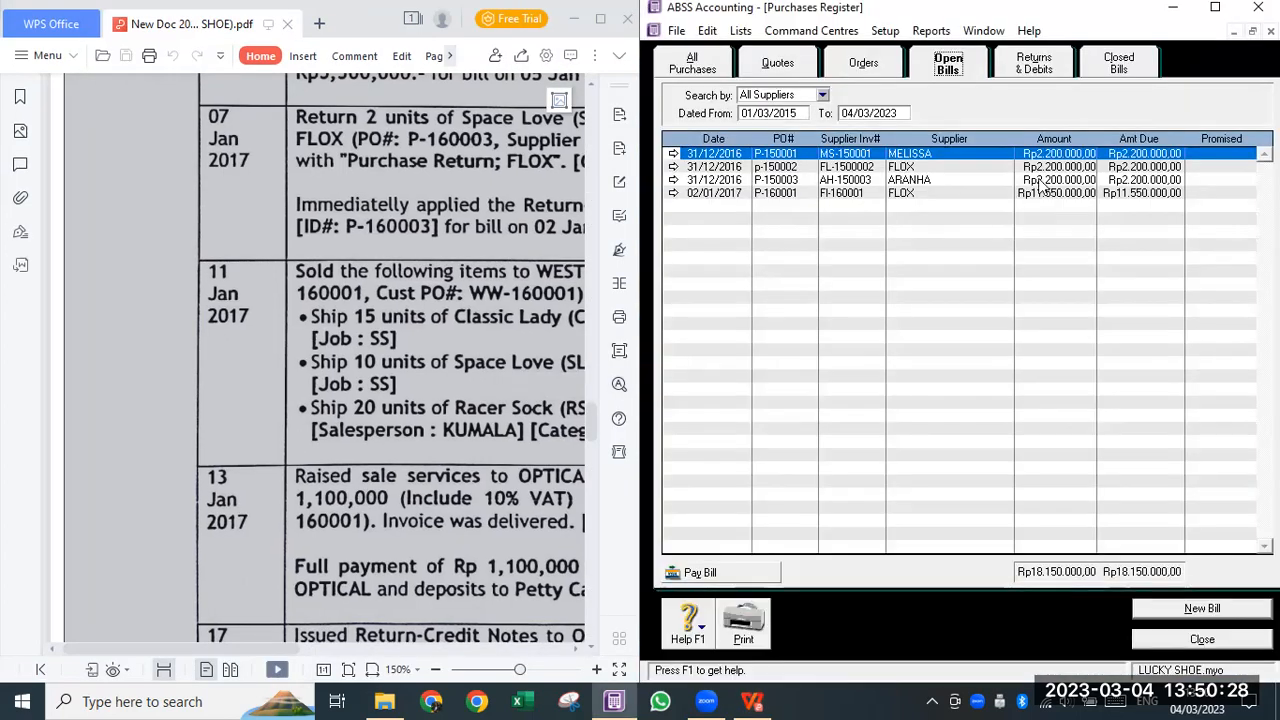
left_click_drag(259, 648, 358, 648)
scroll(319, 515, "down", 2)
scroll(343, 488, "up", 5)
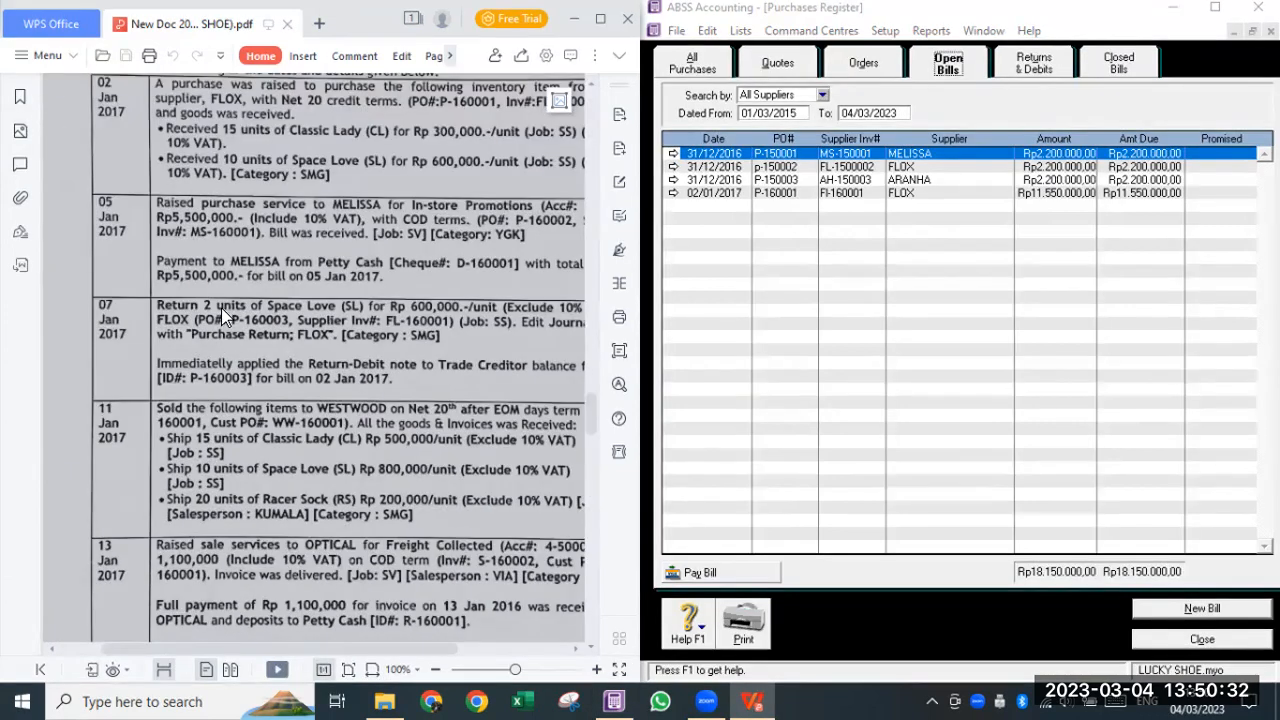
scroll(238, 323, "up", 1)
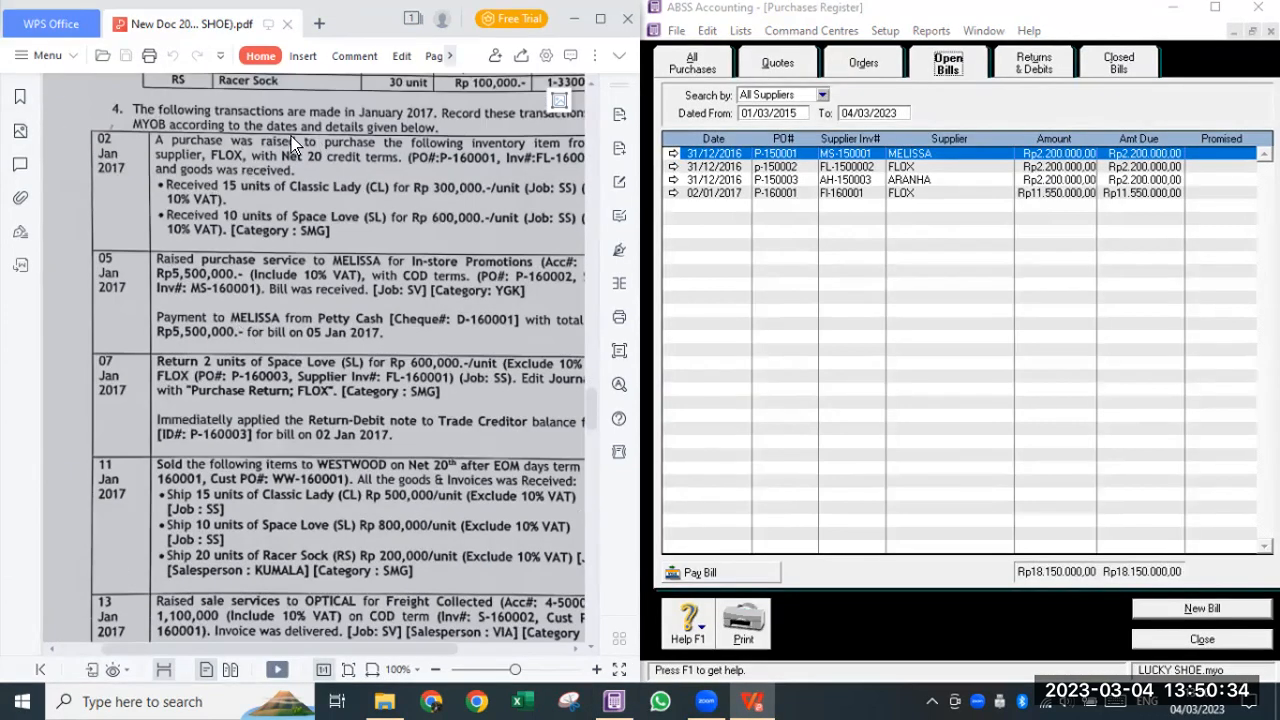
left_click(1046, 193)
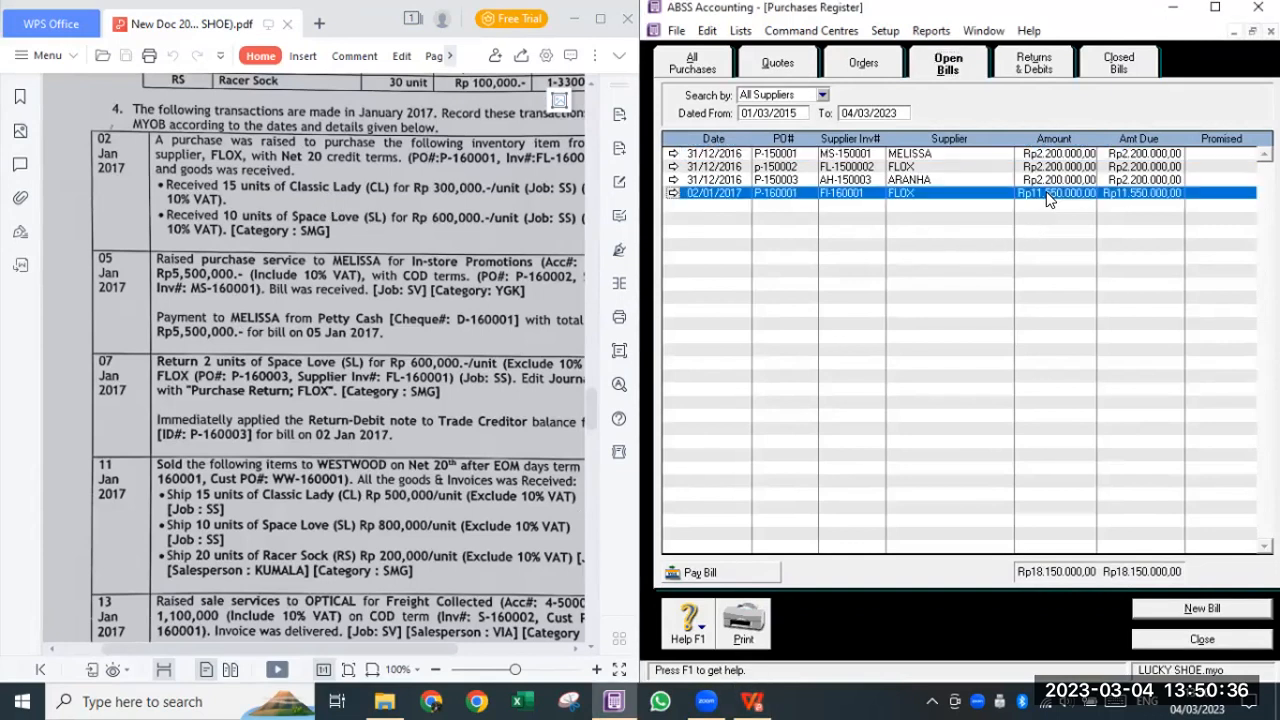
left_click(300, 387)
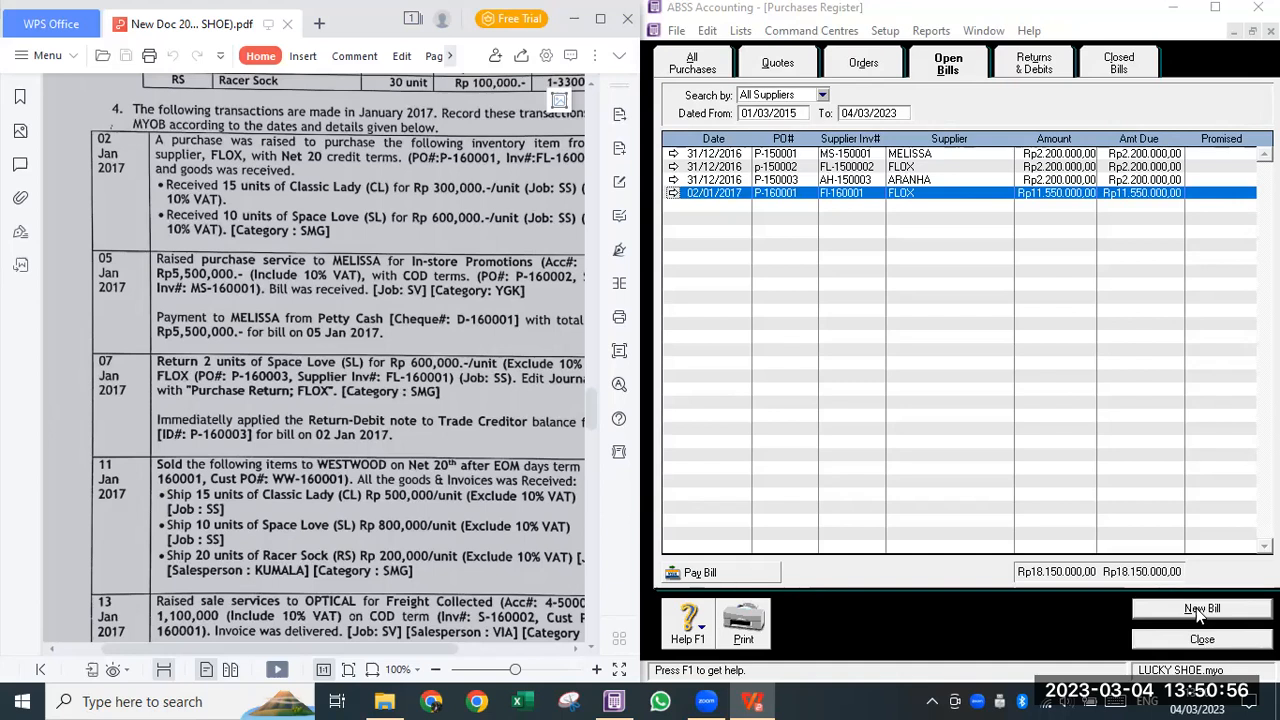
left_click(1202, 639)
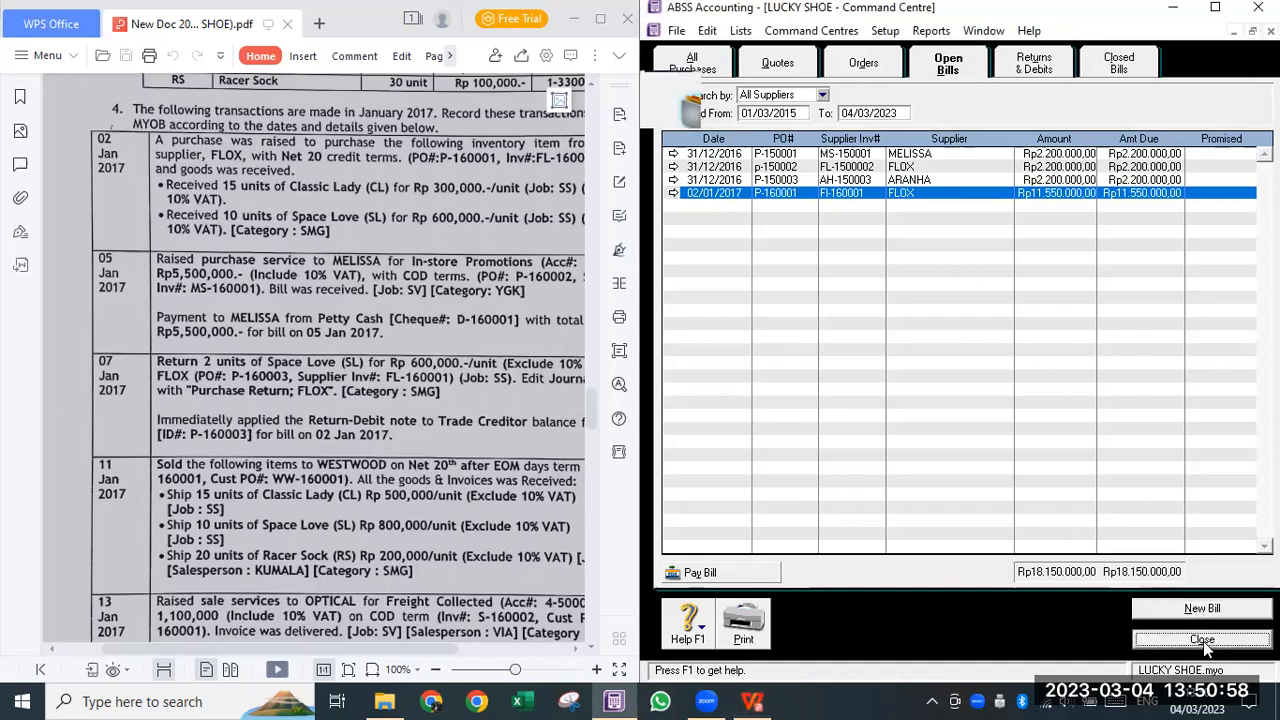
- Start a new purchase and choose FLOX as the supplier
left_click(962, 243)
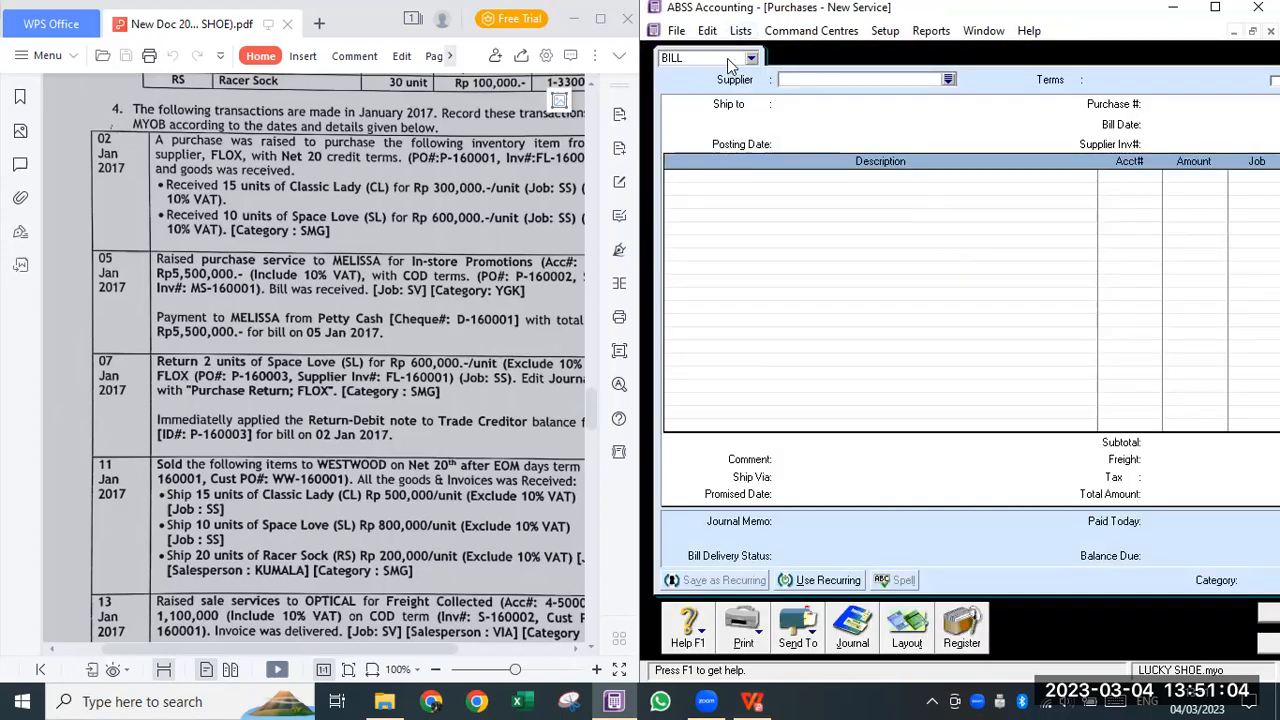
left_click(949, 80)
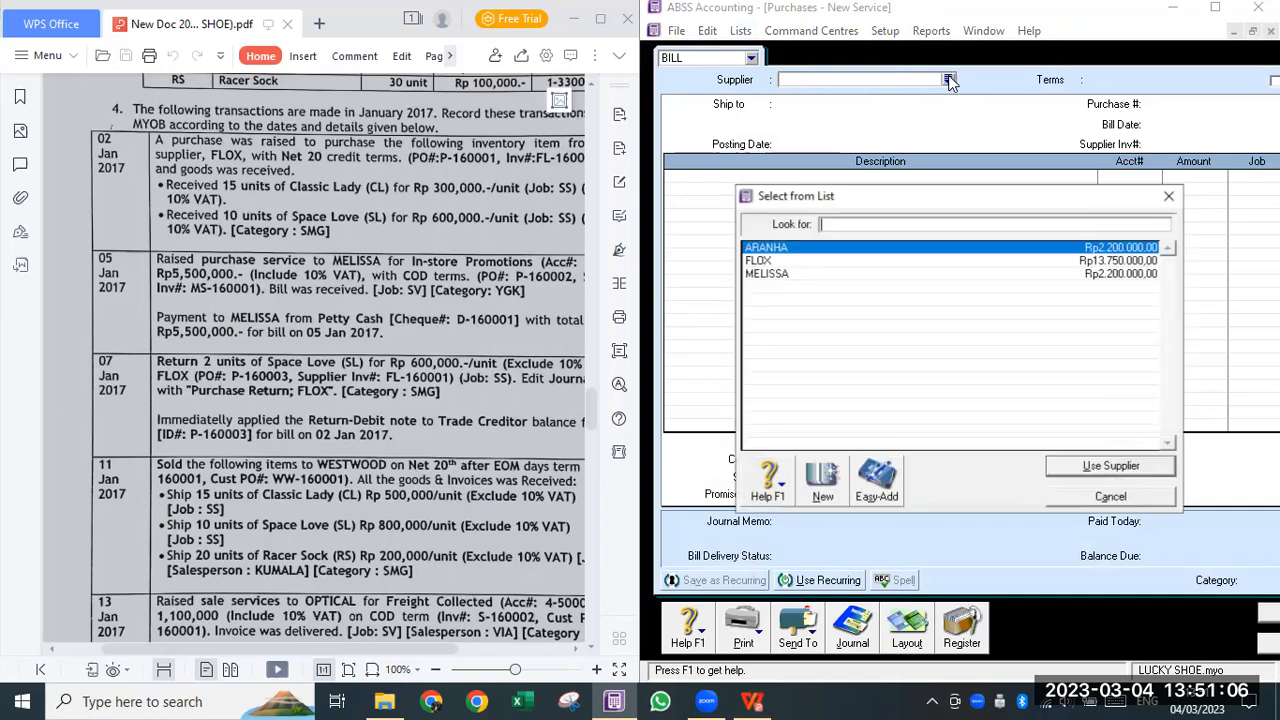
left_click(751, 60)
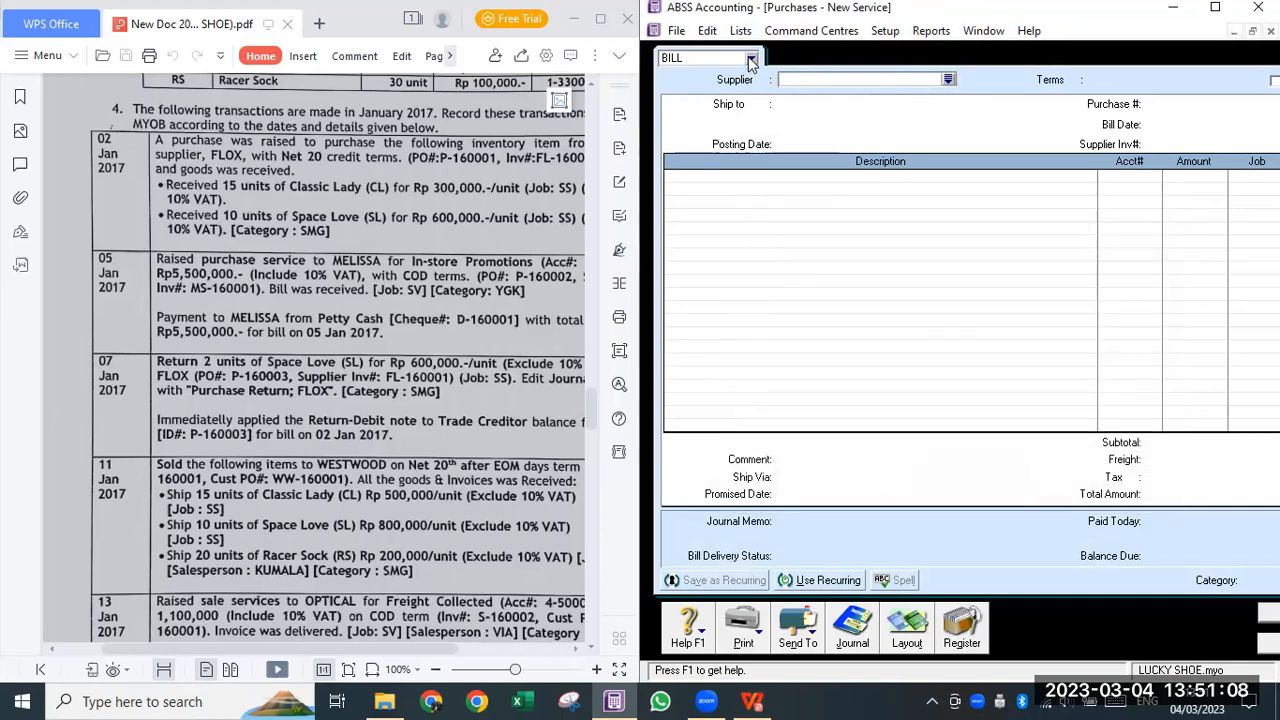
left_click(751, 58)
left_click(860, 88)
left_click(949, 80)
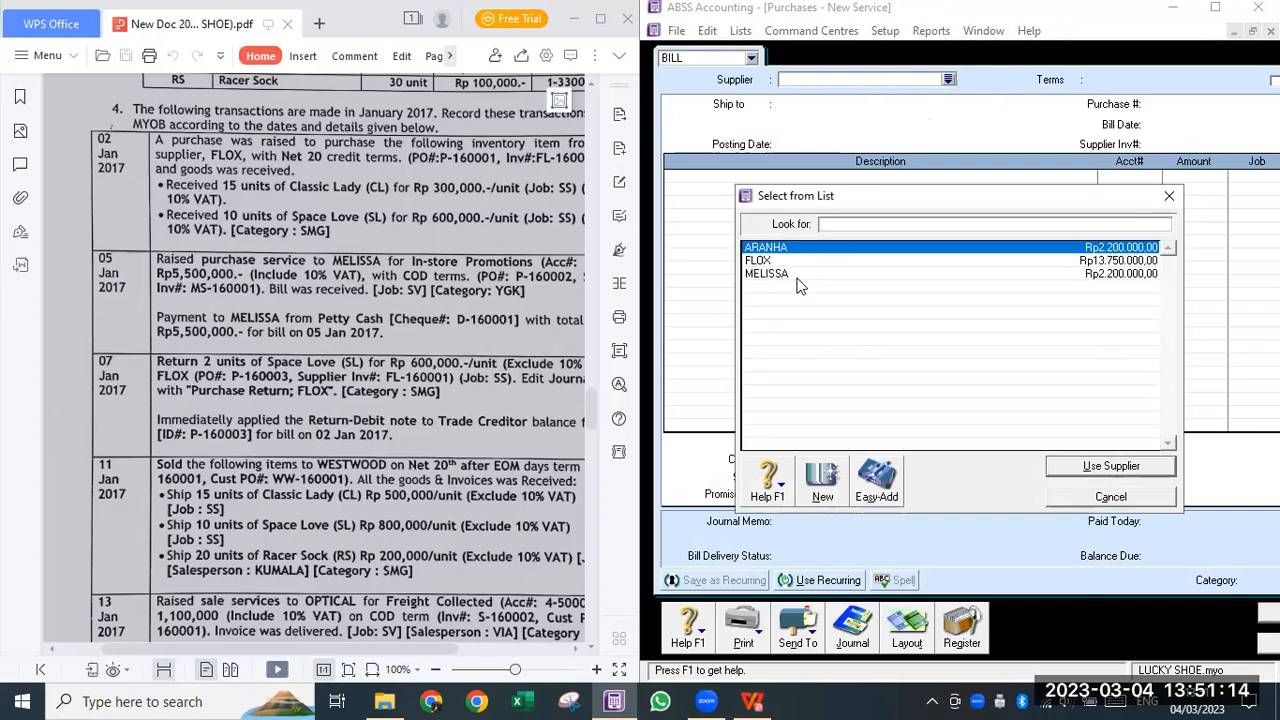
type("FLOX")
left_click(1132, 466)
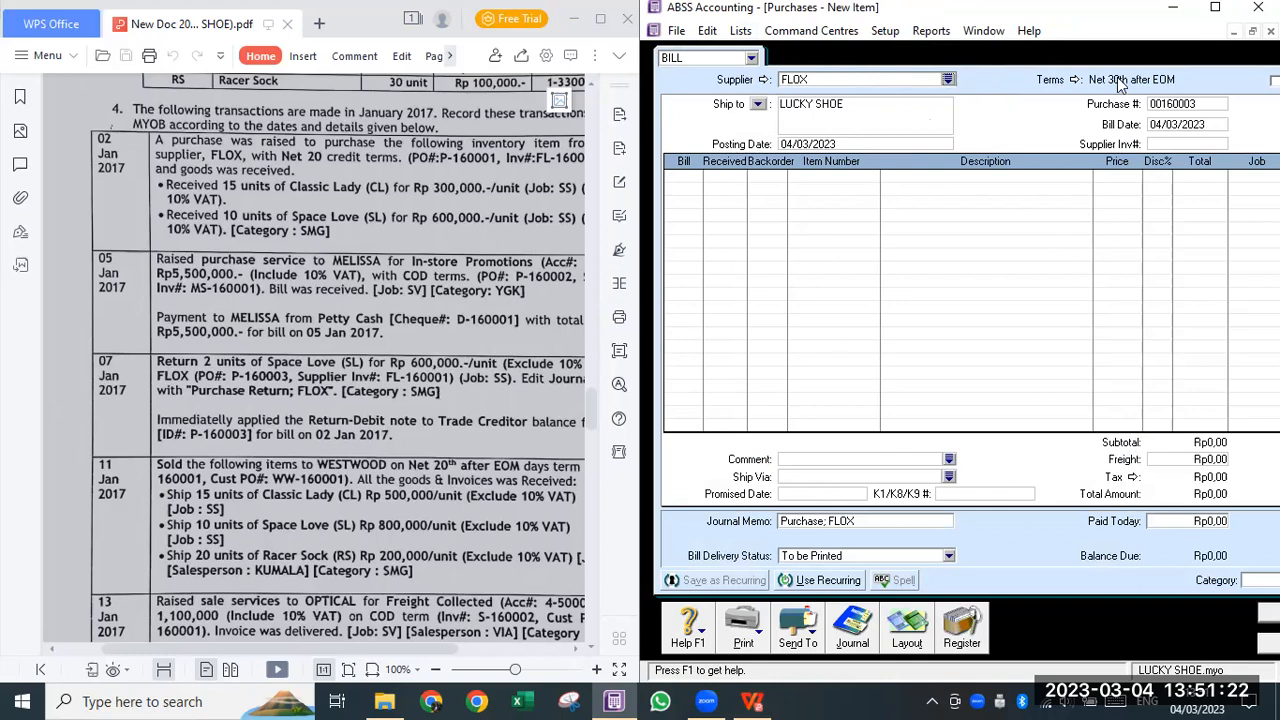
- Set the bill's payment terms to C.O.D. and widen the purchase form
left_click(1074, 80)
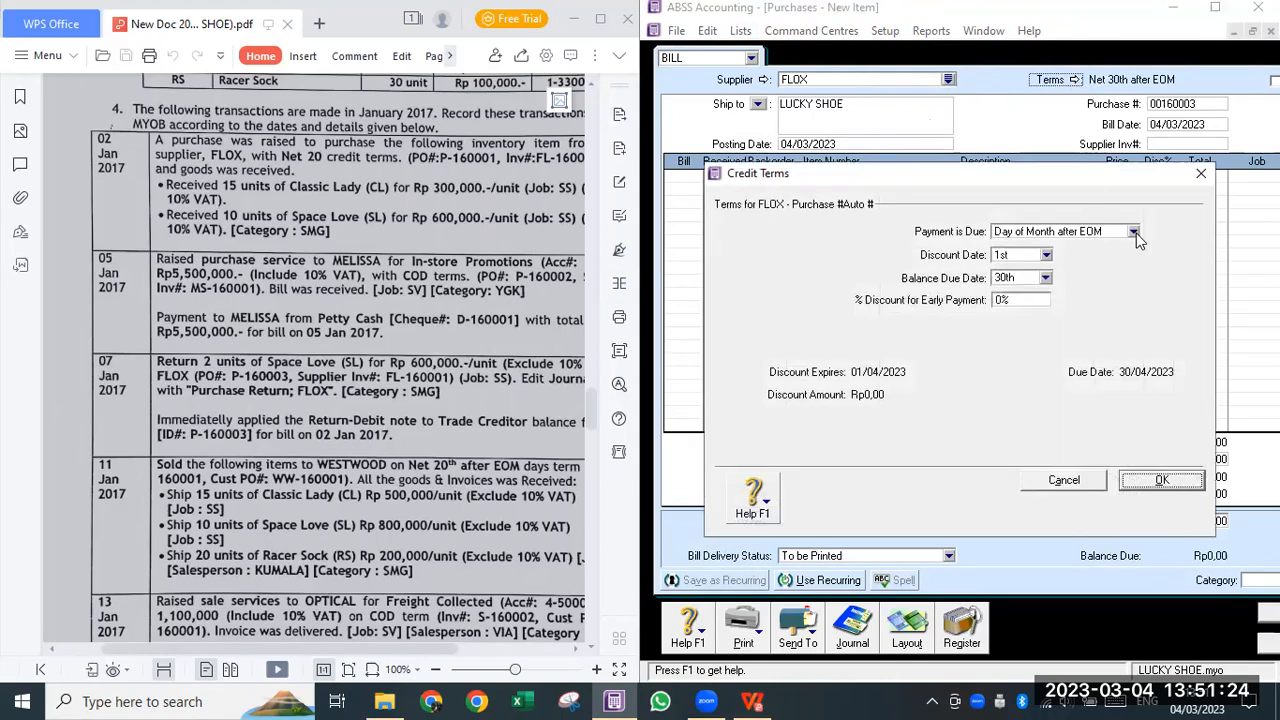
left_click(1133, 231)
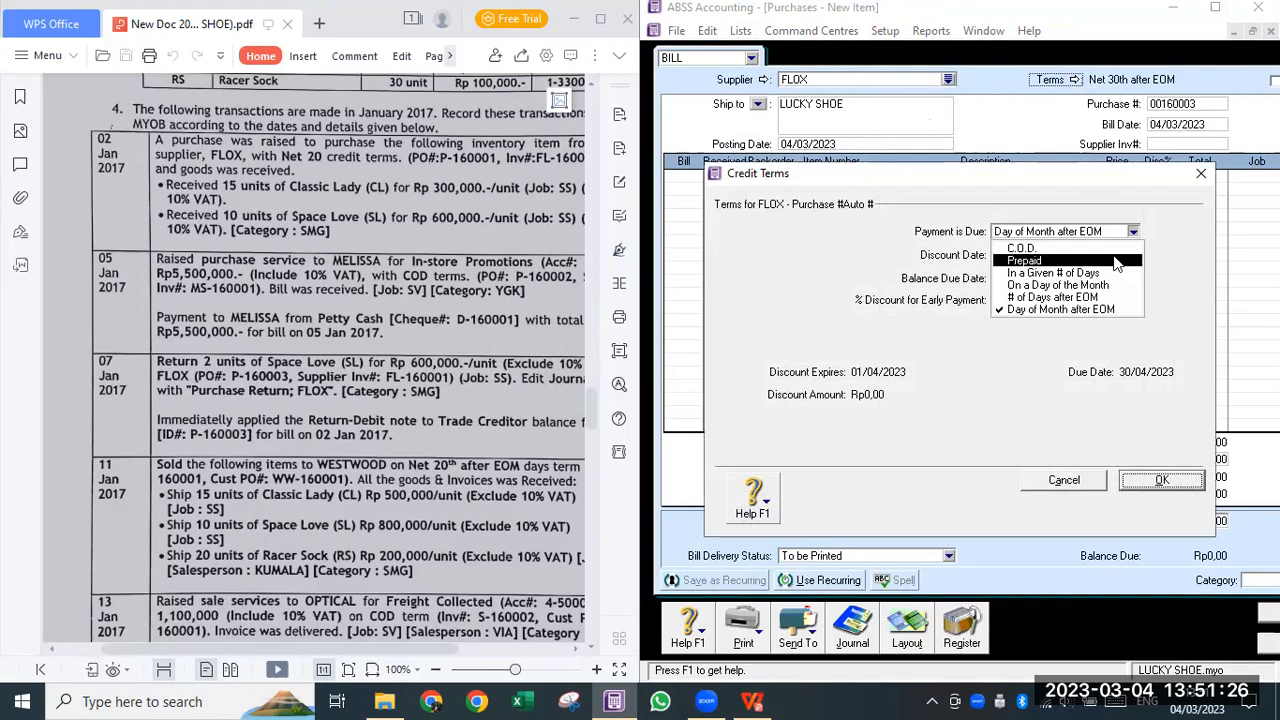
left_click(1044, 248)
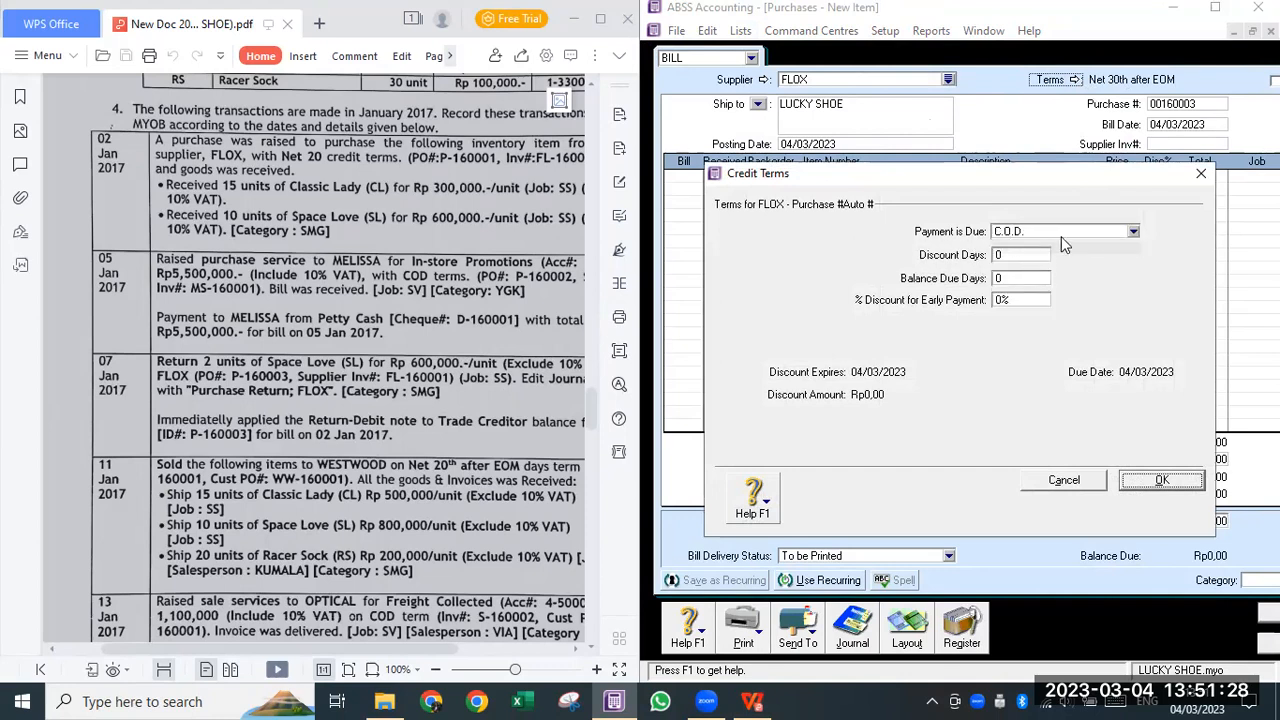
left_click(1186, 482)
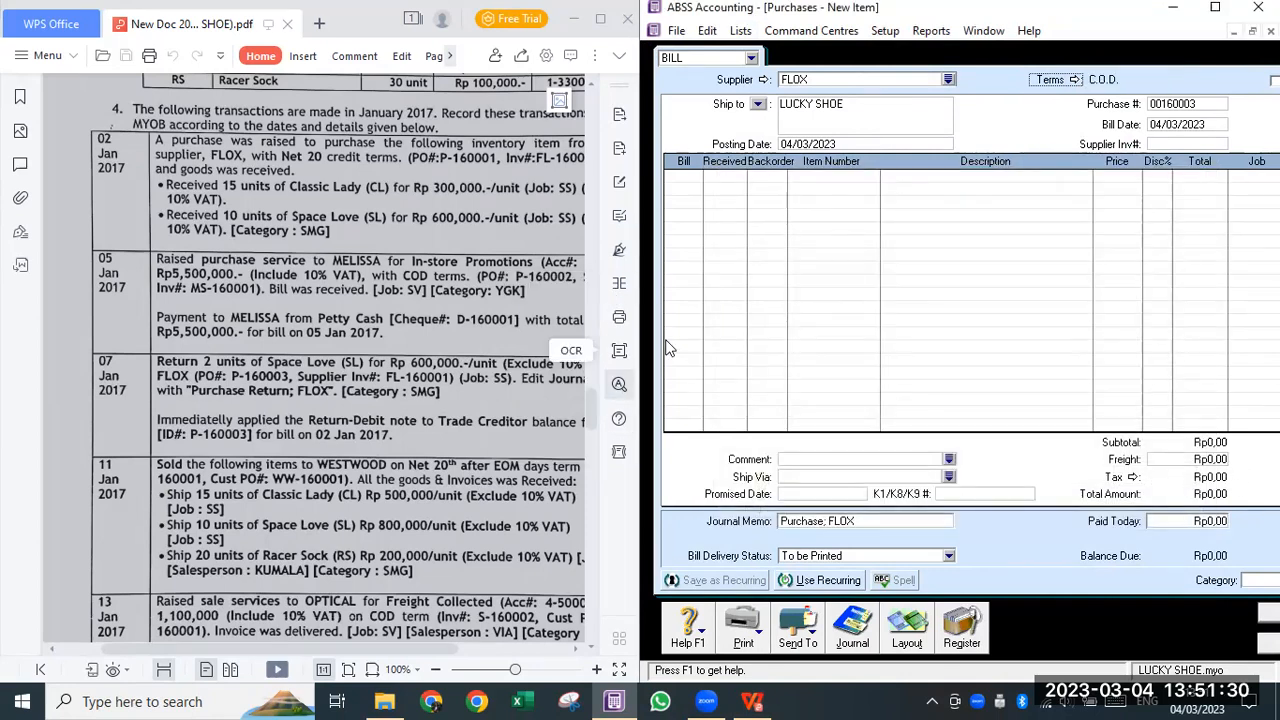
left_click_drag(640, 338, 563, 341)
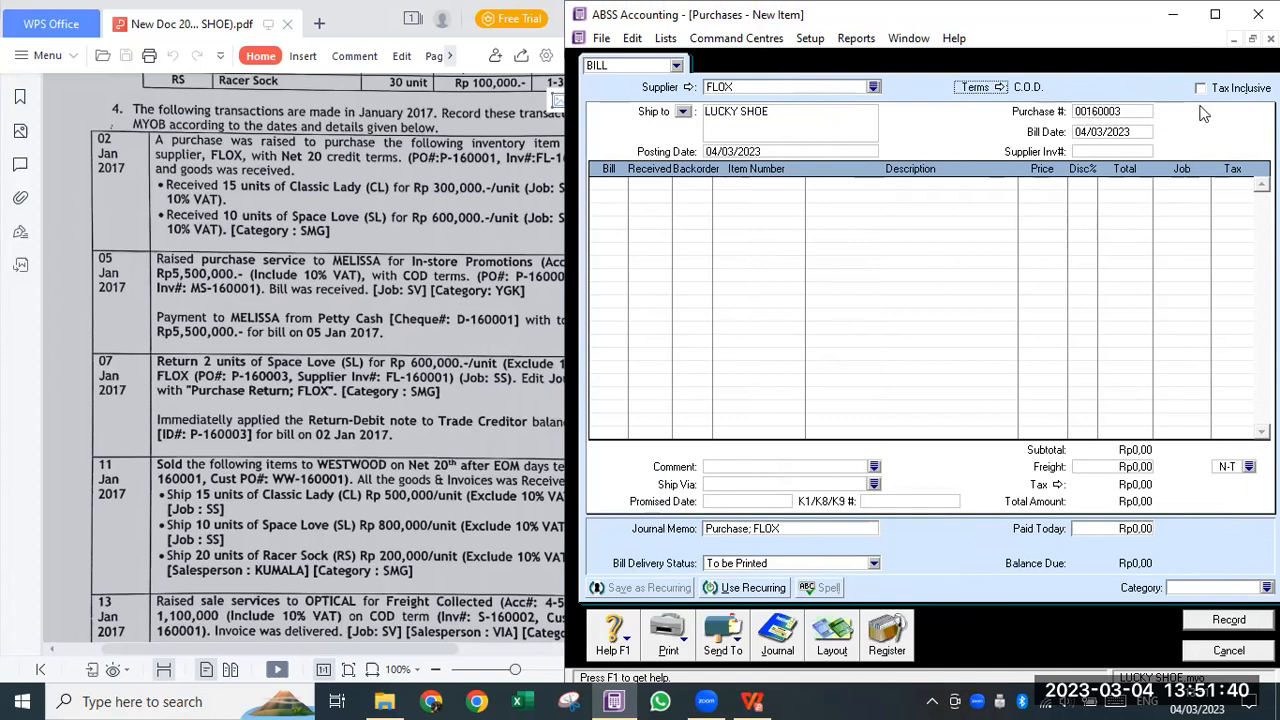
- Enter purchase # P-160003, bill date 7/1/2017 and supplier invoice FI160001 on the FLOX bill
left_click(1107, 111)
type("P-160003")
key("Tab")
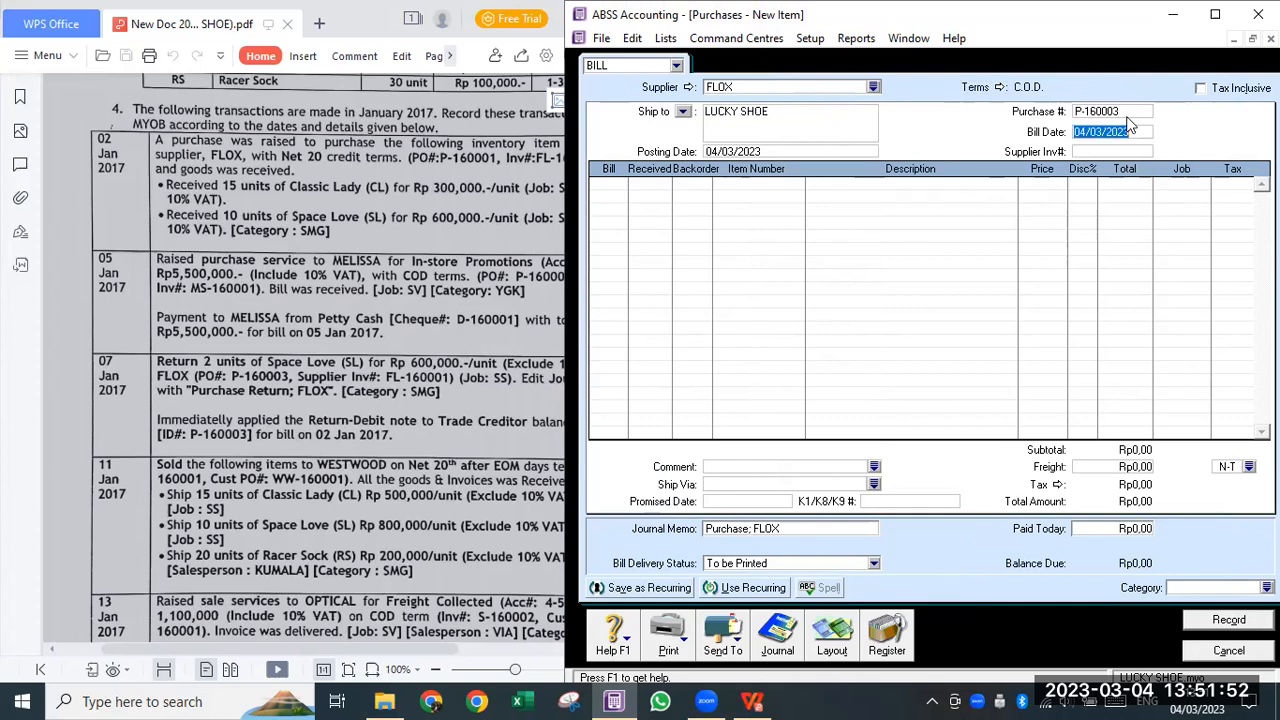
type("7/1/2017")
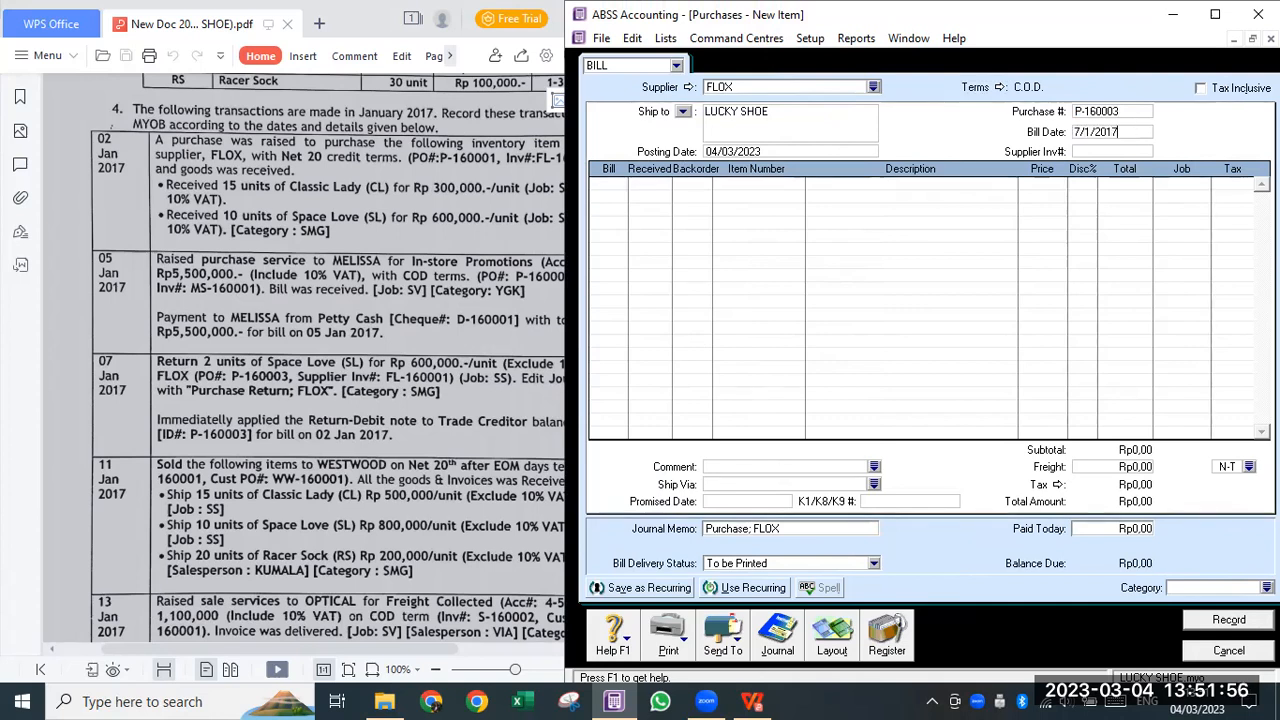
key("Tab")
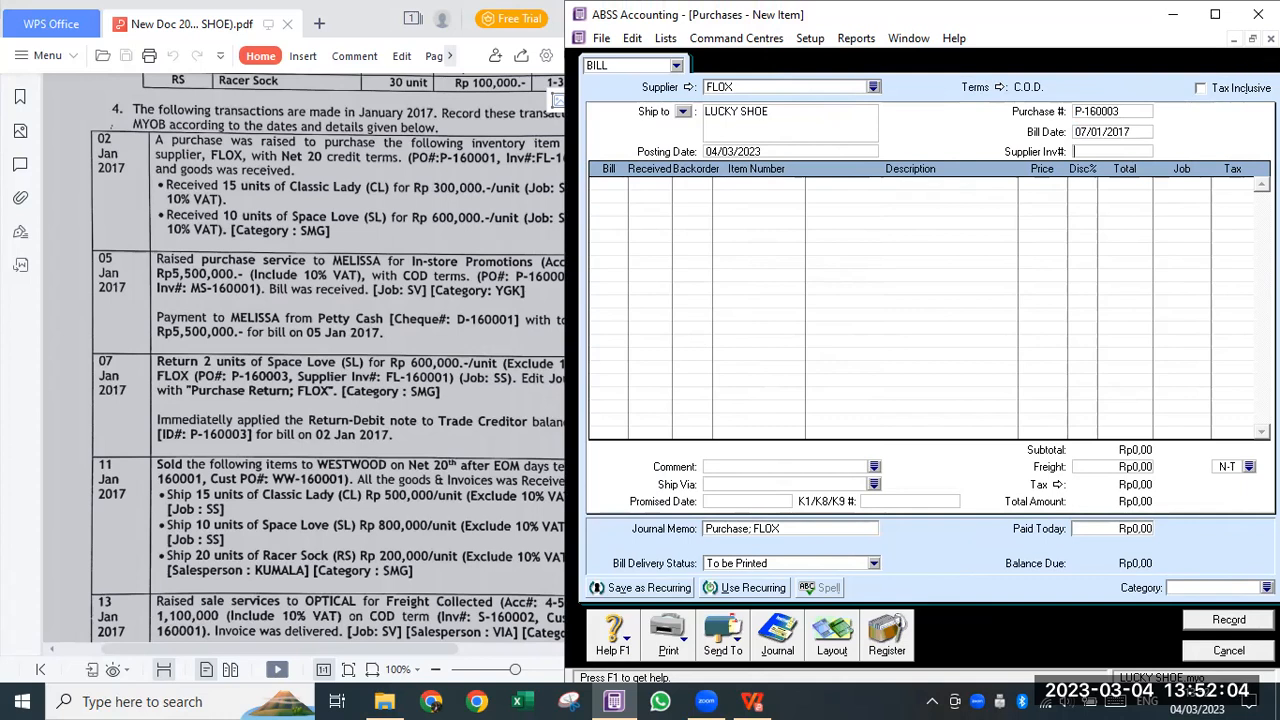
type("Fl160001")
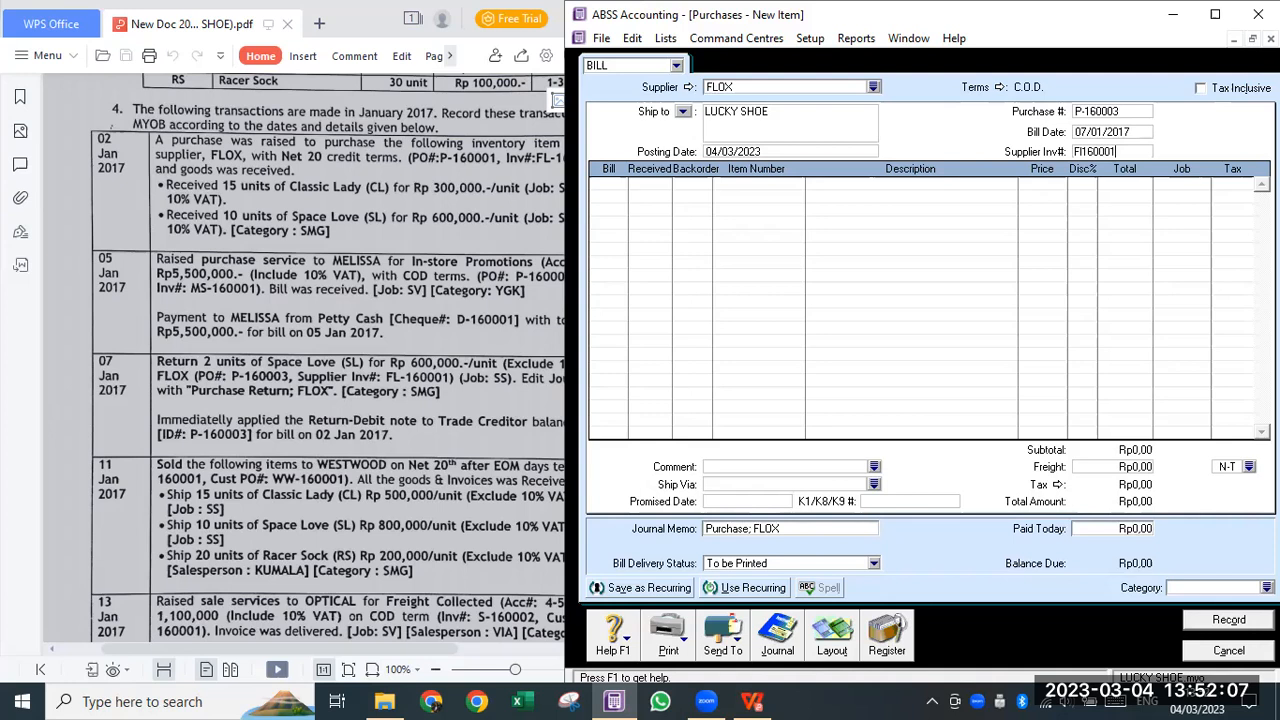
key("Tab")
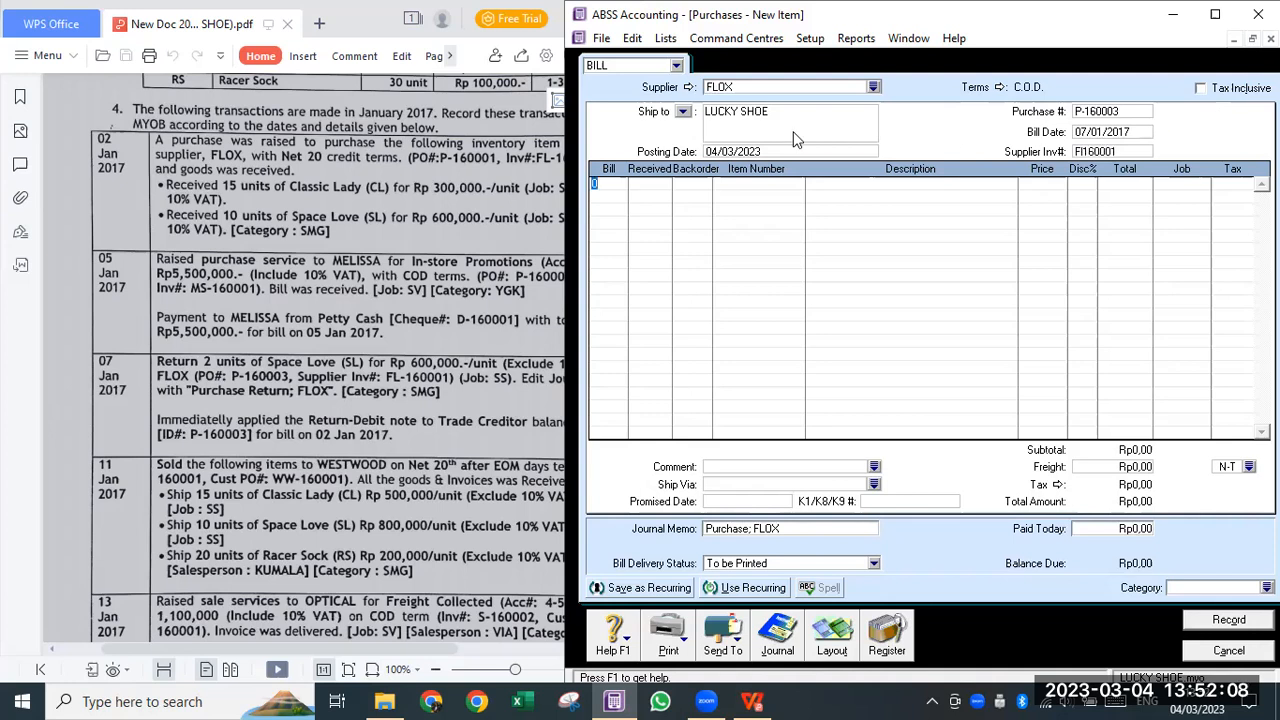
left_click(758, 152)
left_click(618, 183)
- Add a return line of -2 Space Love (SL) at price 600.000
type("-2")
key("Tab")
key("Tab")
key("Tab")
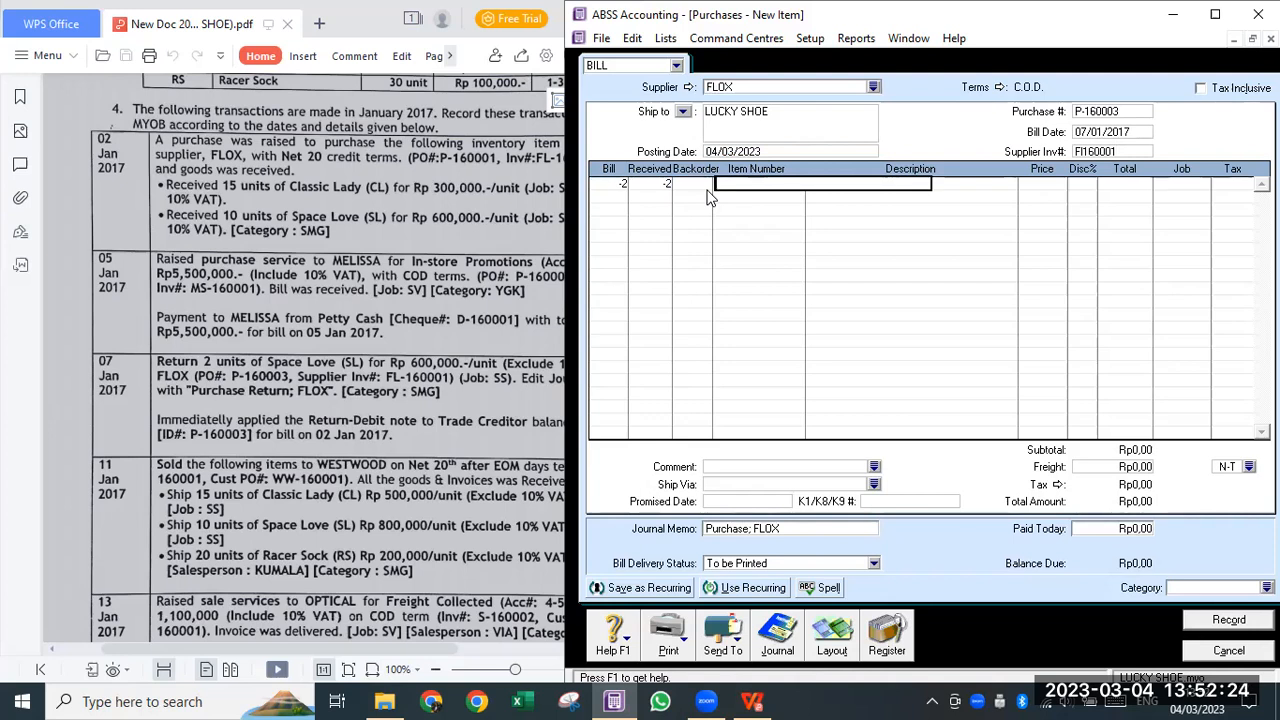
type("SL")
key("Tab")
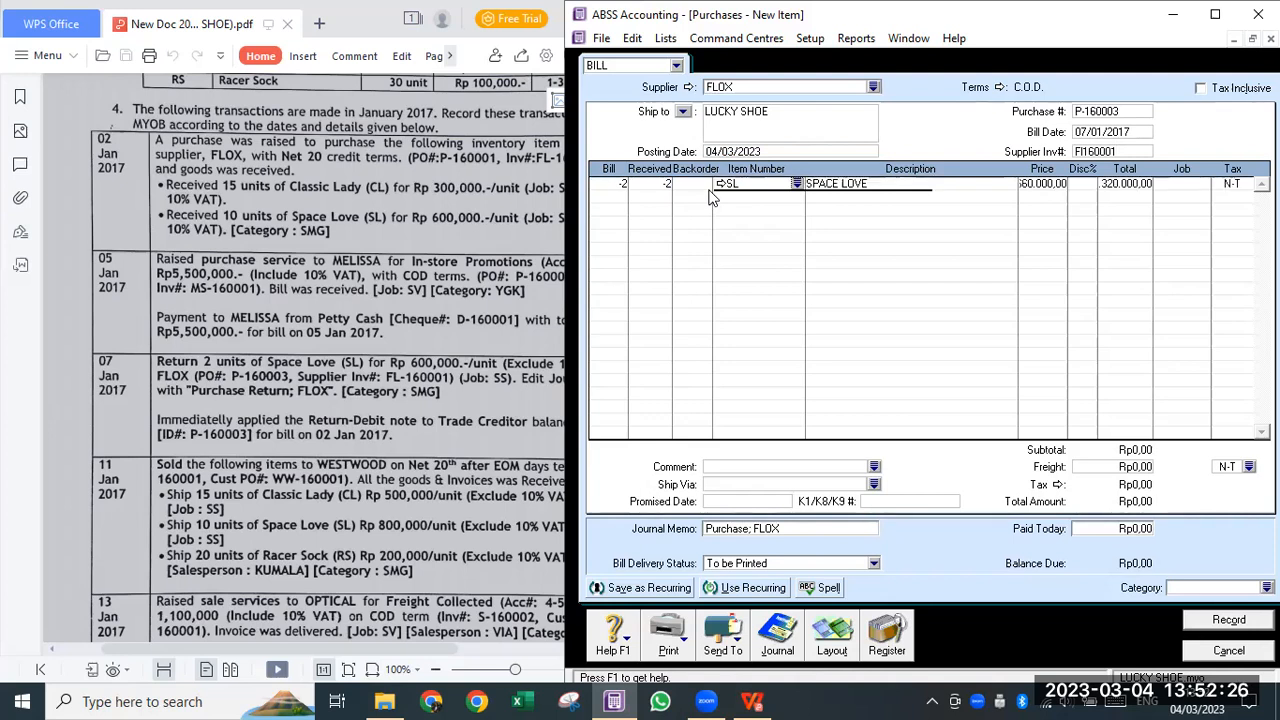
key("Tab")
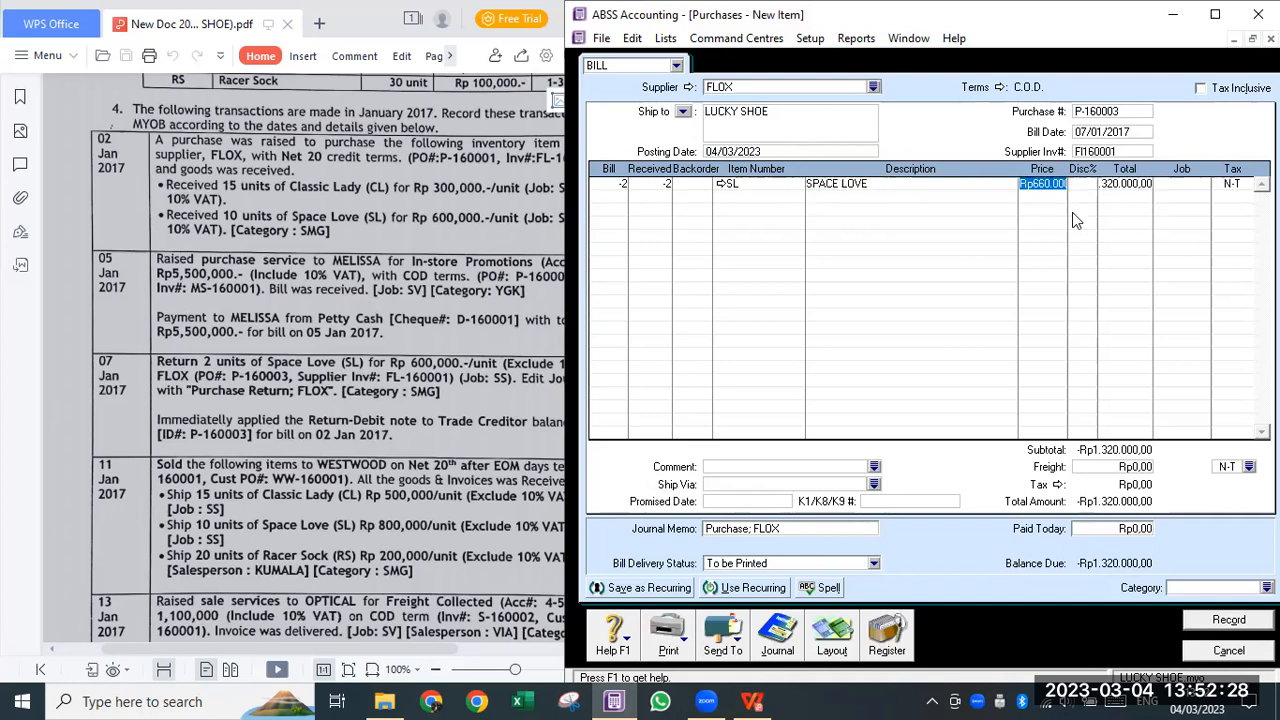
type("600.000")
key("Tab")
key("Tab")
key("Tab")
- Give the return line job SS and tax code VAT
key("Return")
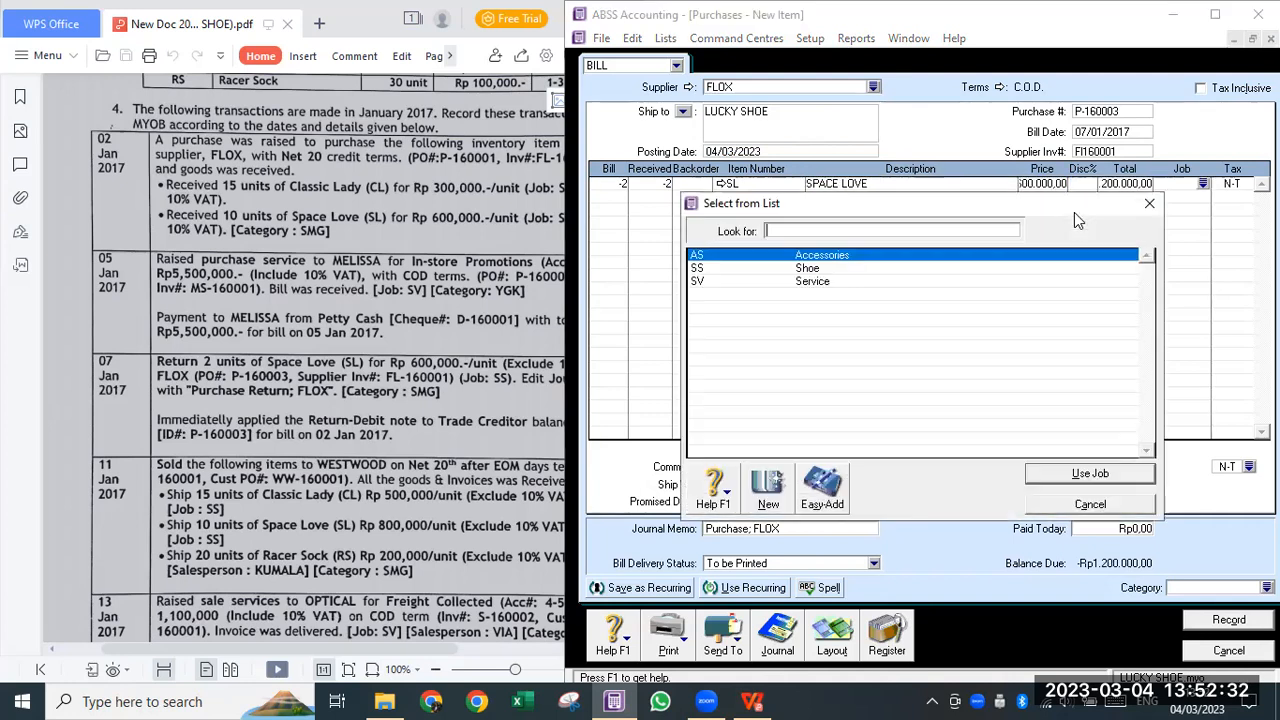
left_click(808, 280)
left_click(1060, 474)
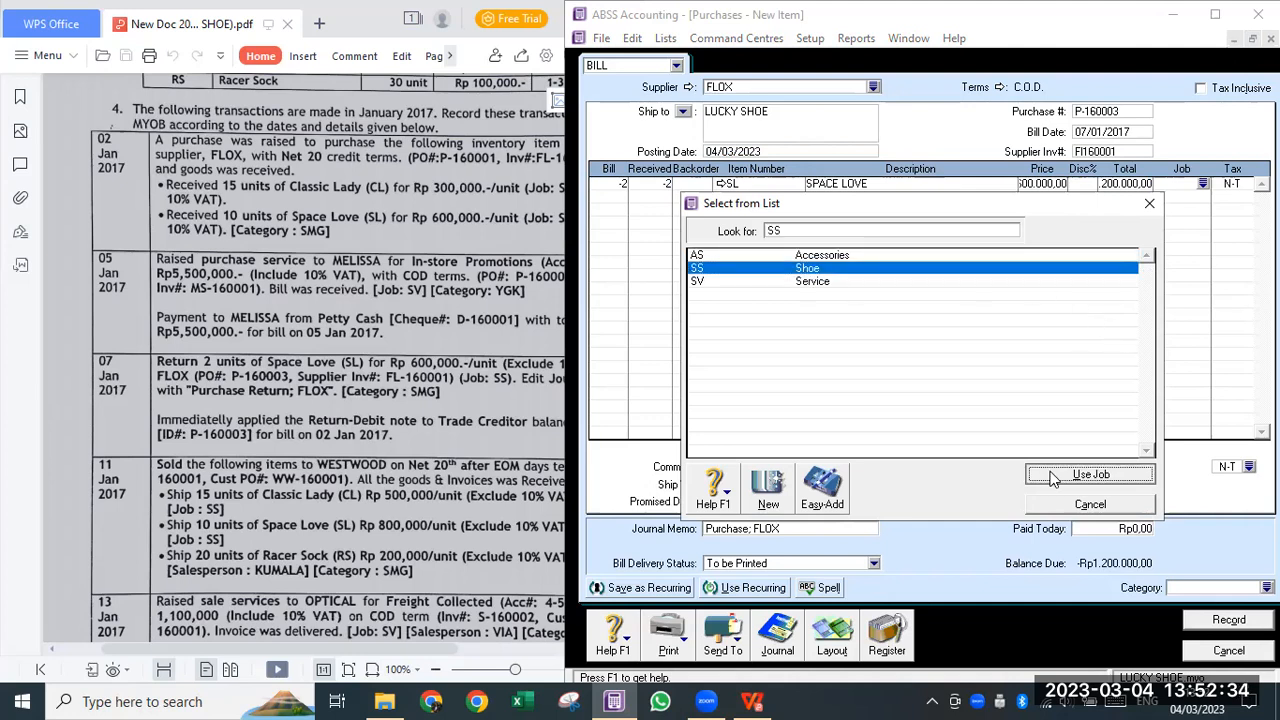
key("Return")
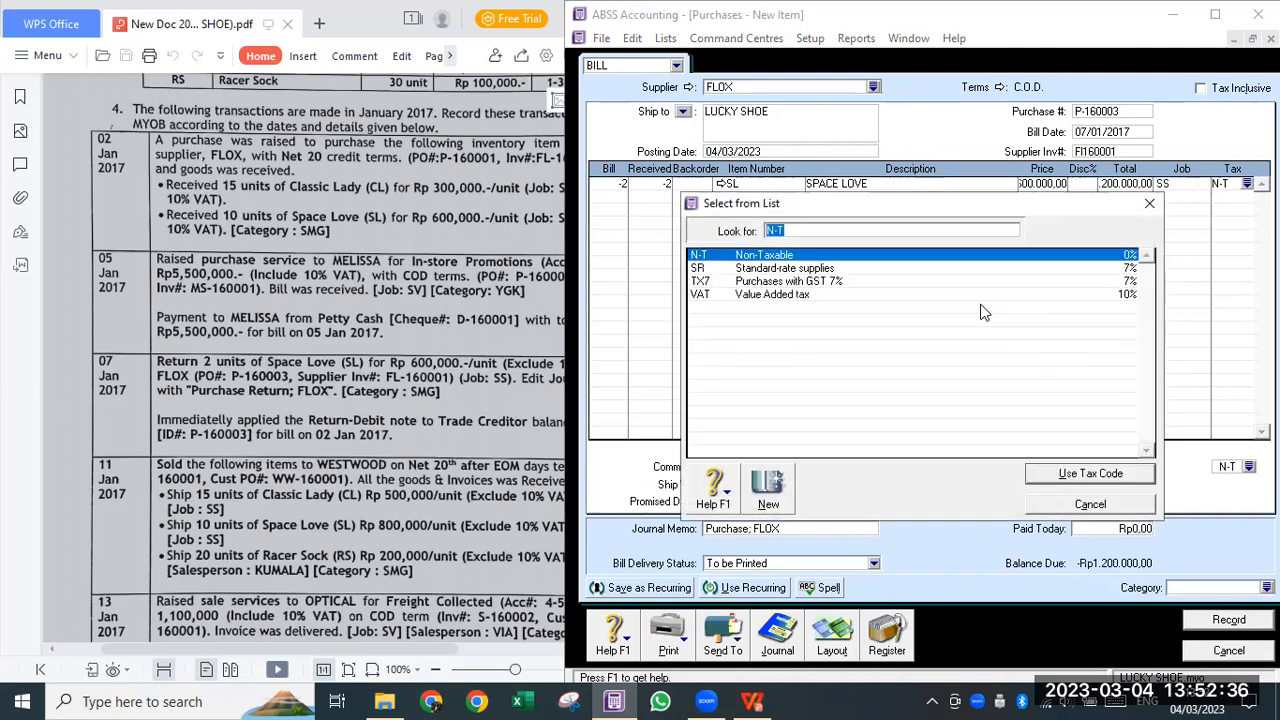
type("VAT")
left_click(1068, 476)
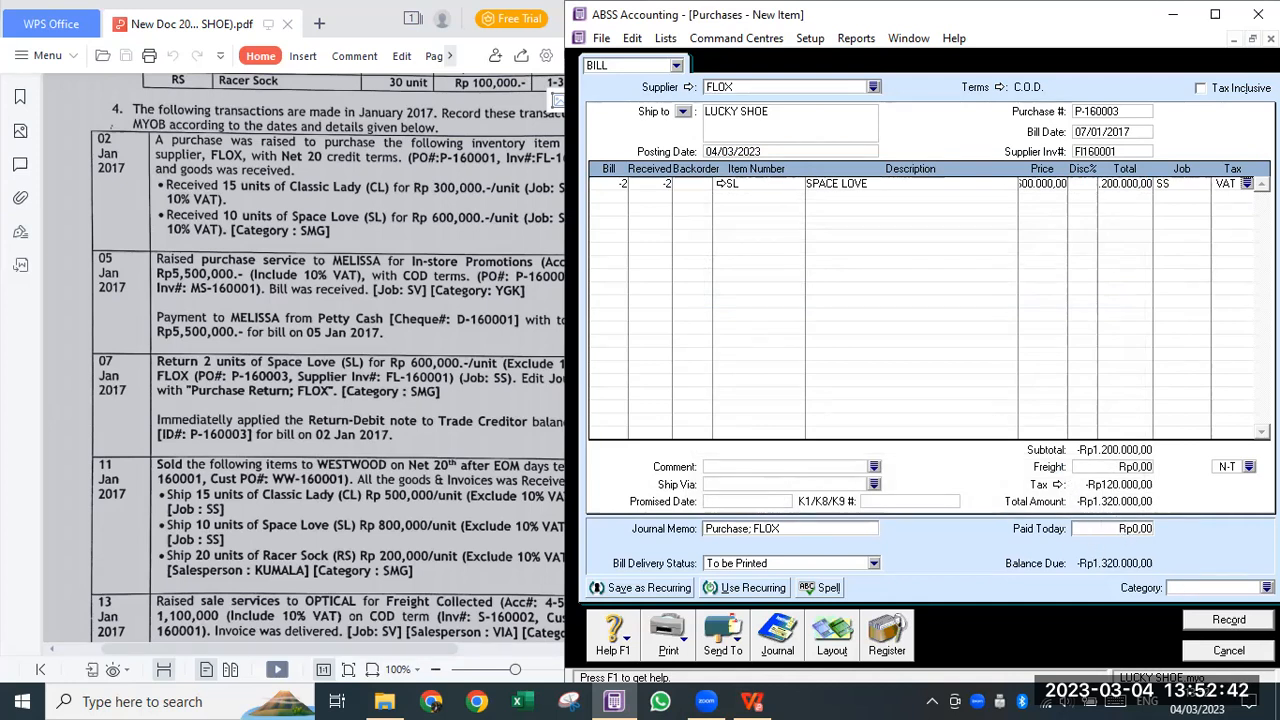
- Set the bill's category to SMG and record the FLOX purchase return
left_click(1267, 588)
left_click(765, 282)
left_click(768, 269)
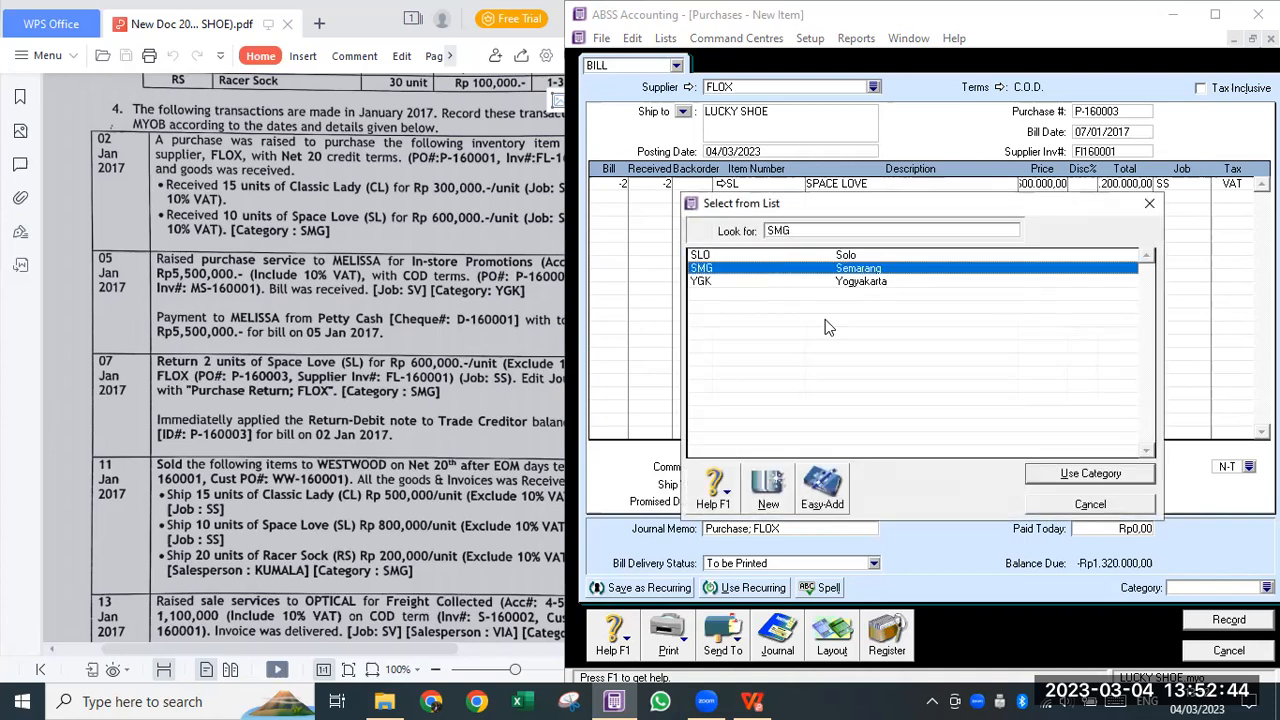
left_click(1098, 472)
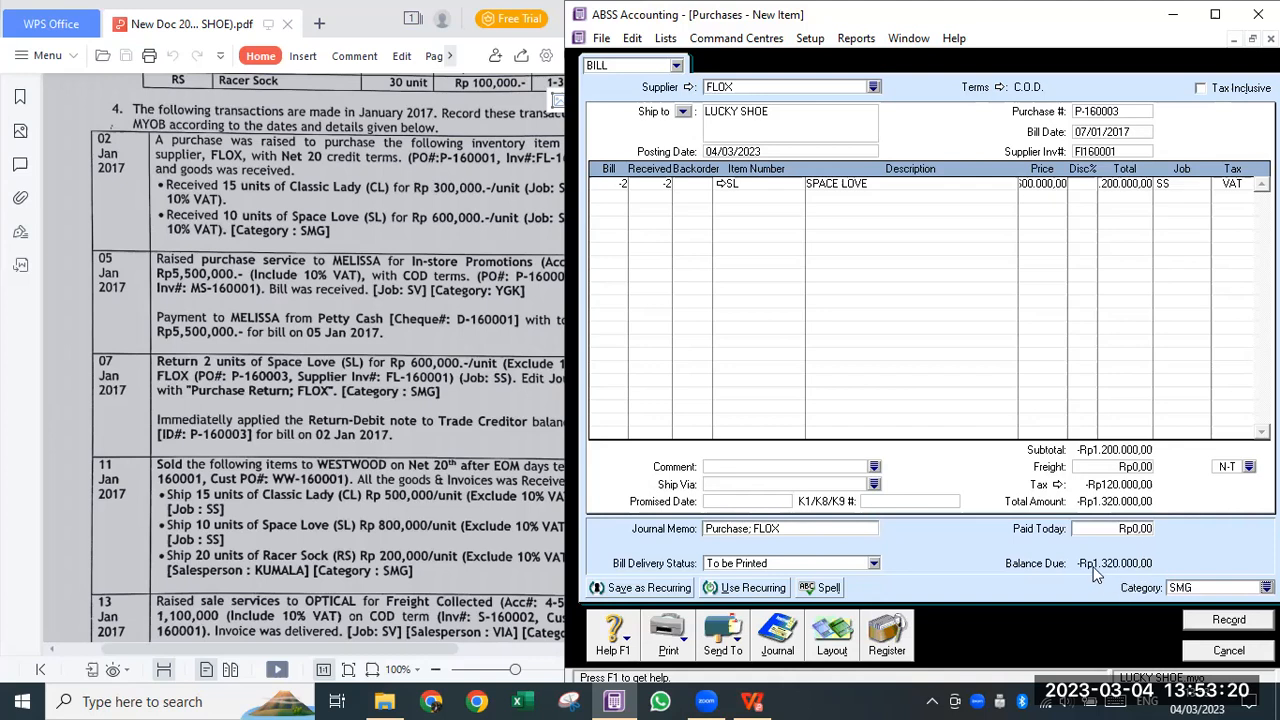
left_click(1197, 621)
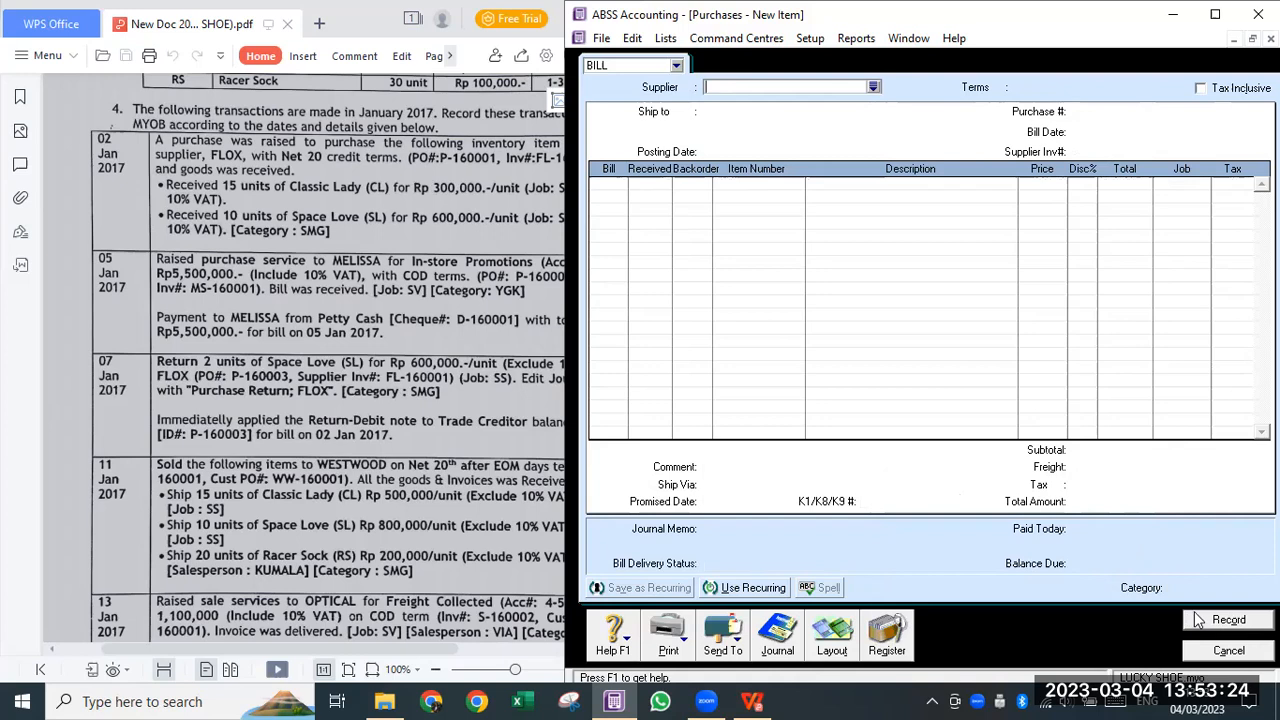
- Show the Purchases Register's Returns & Debits and apply the FLOX -Rp1.320.000,00 debit to a purchase
left_click(880, 640)
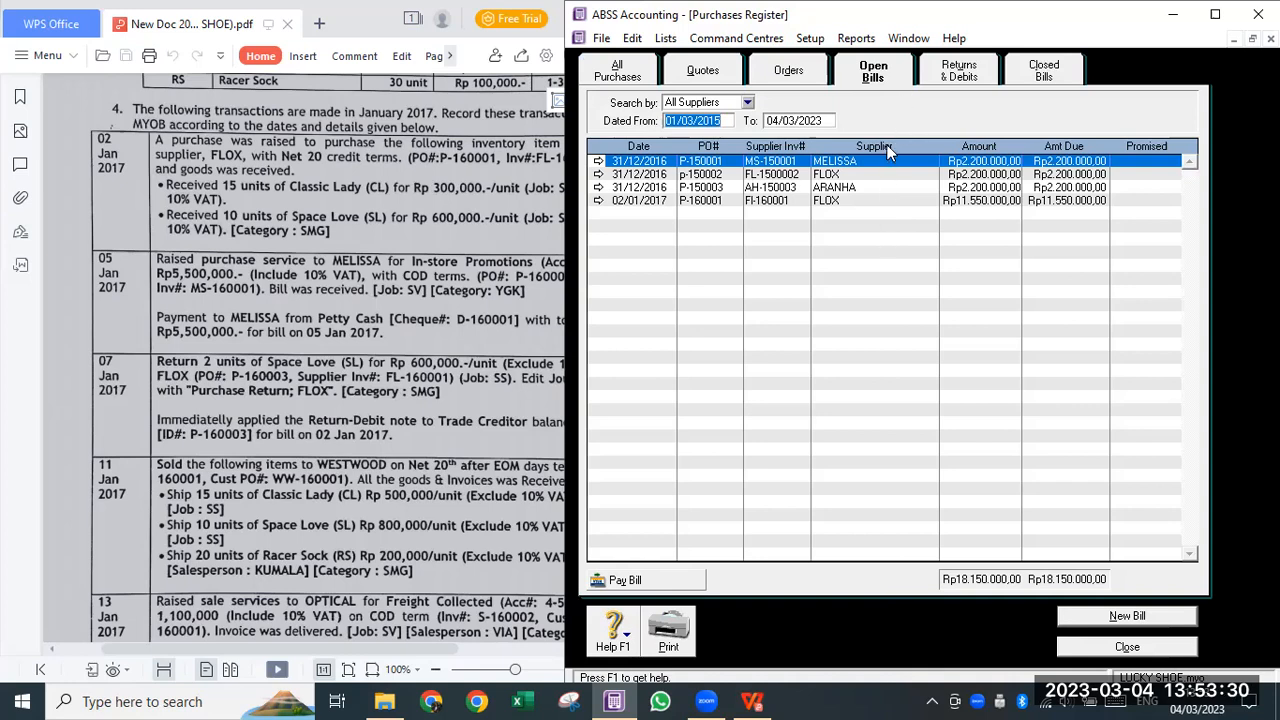
left_click(957, 72)
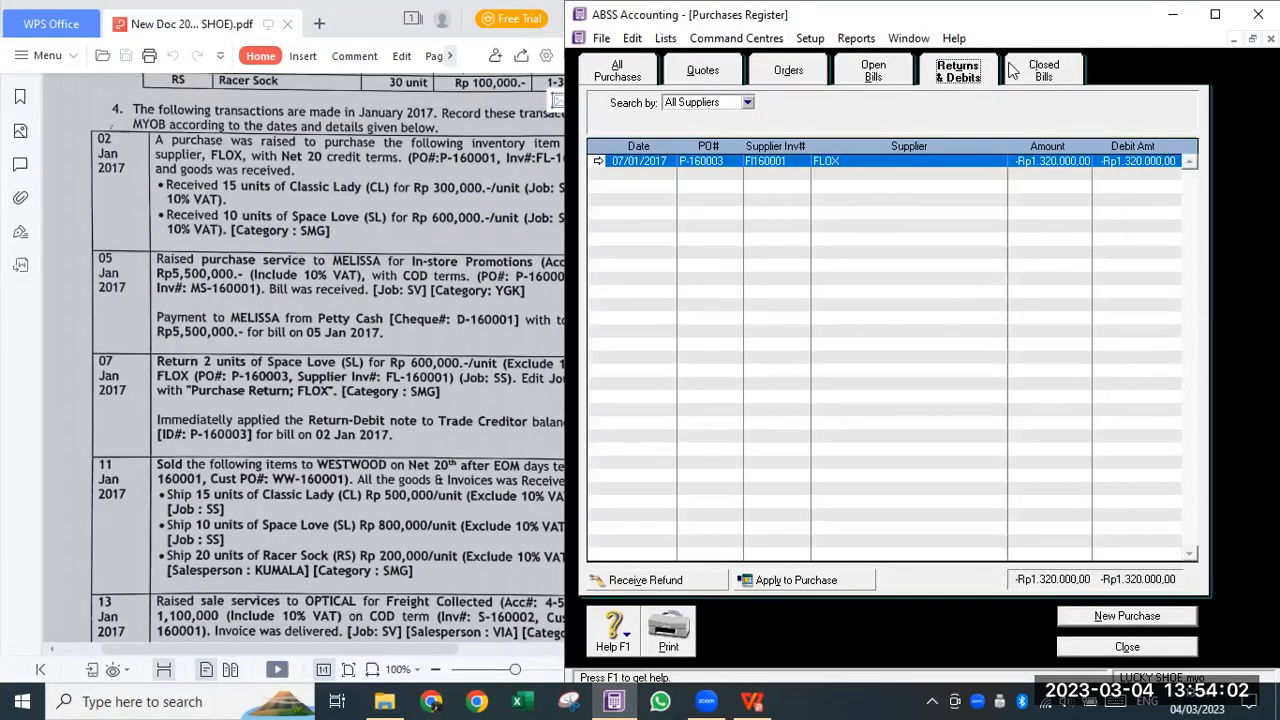
left_click(828, 165)
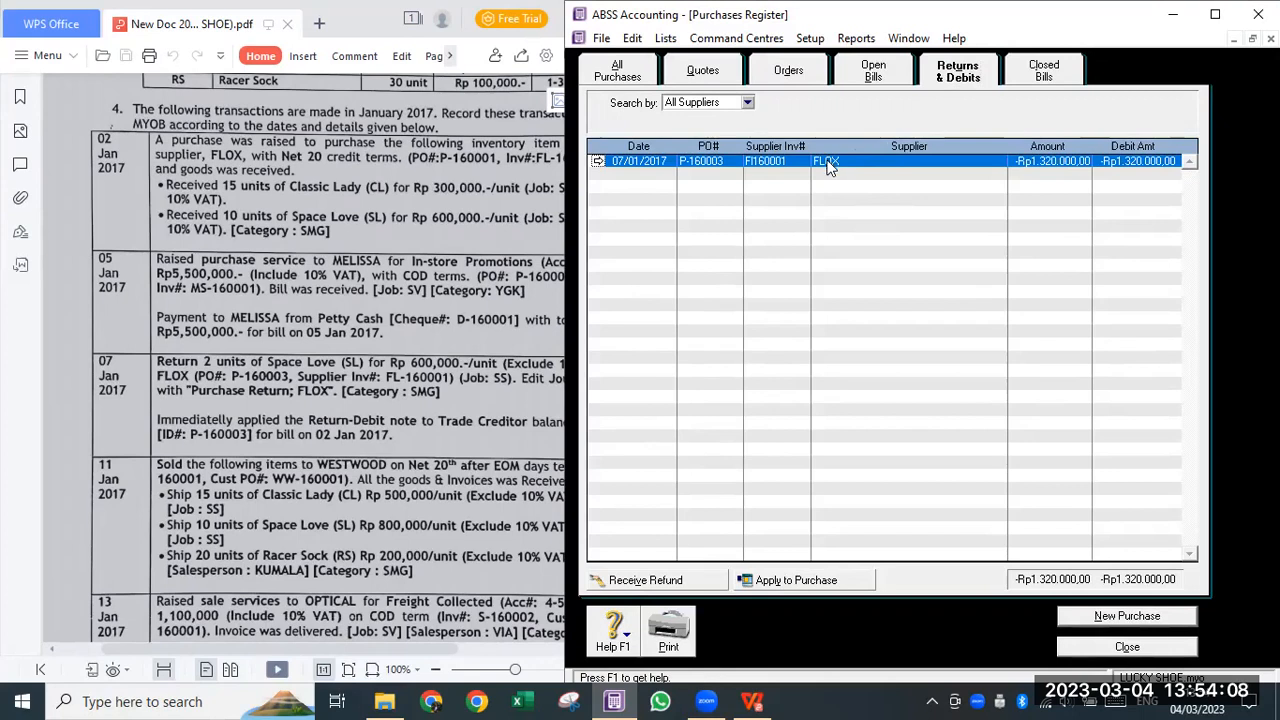
left_click(830, 580)
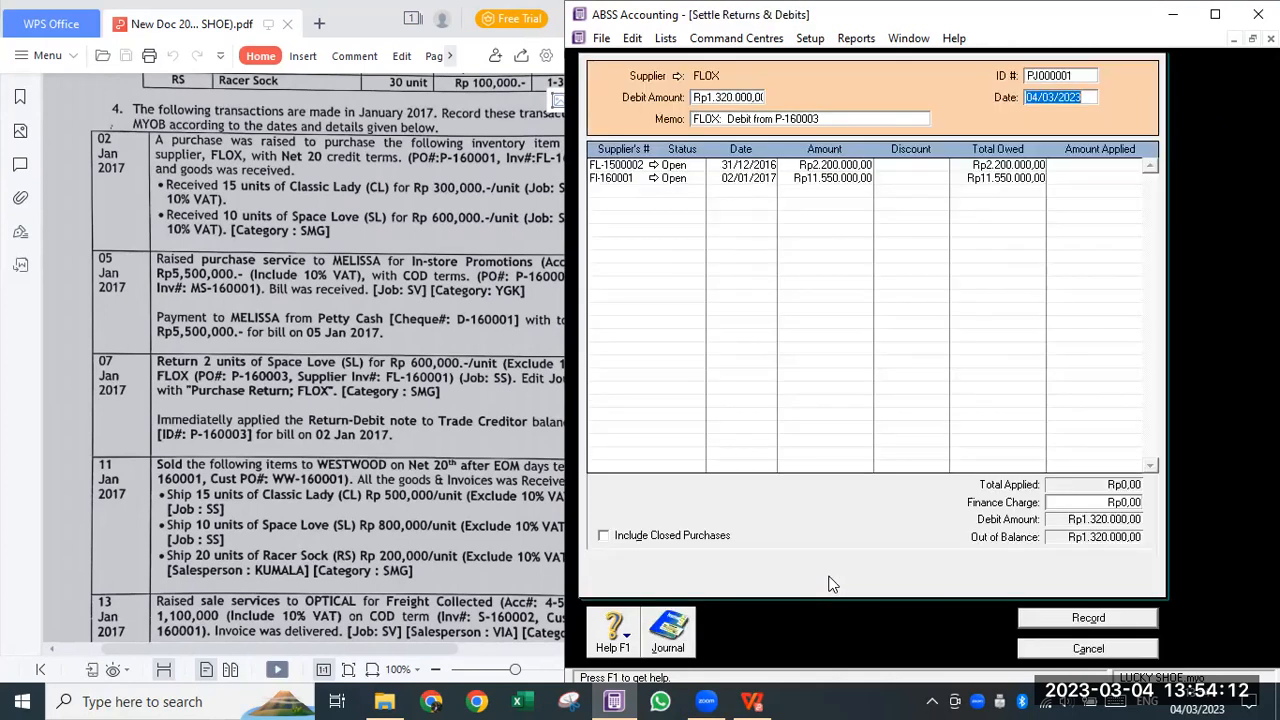
- Set the settlement ID to P-160003 and date to 07/01/2017, applying the debit to FI-160001
left_click(1059, 76)
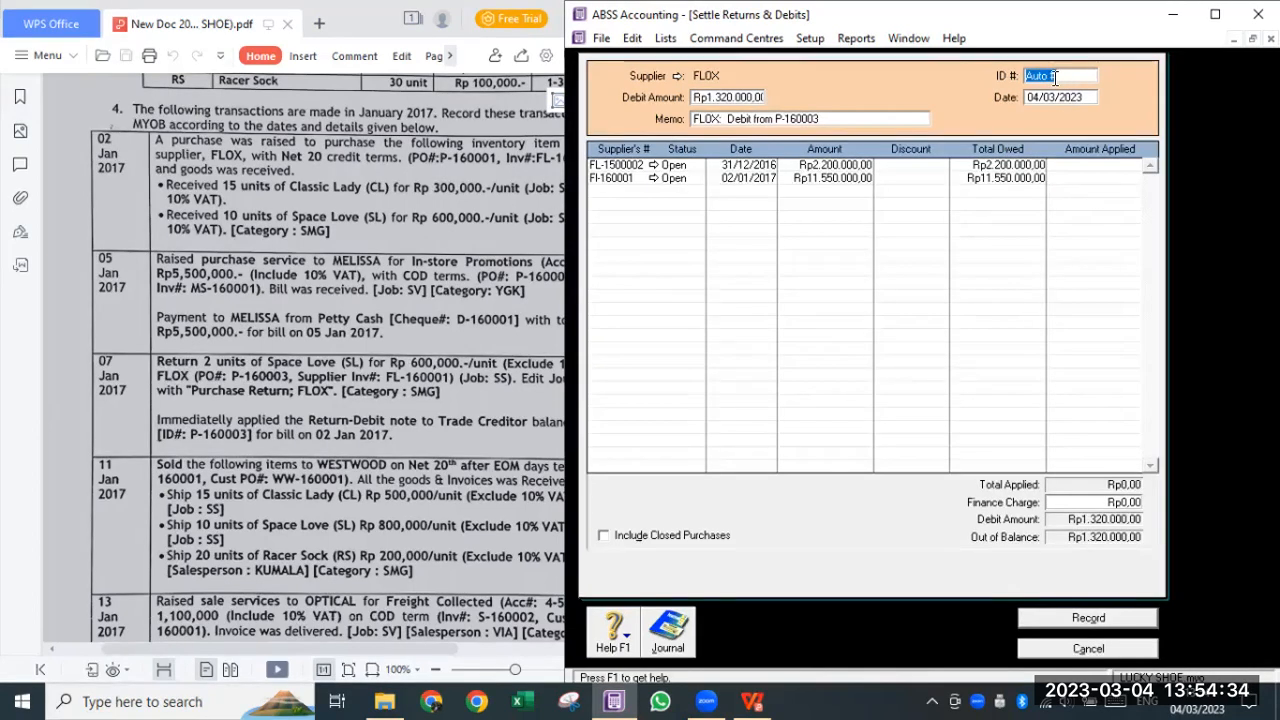
type("P-160003")
key("Tab")
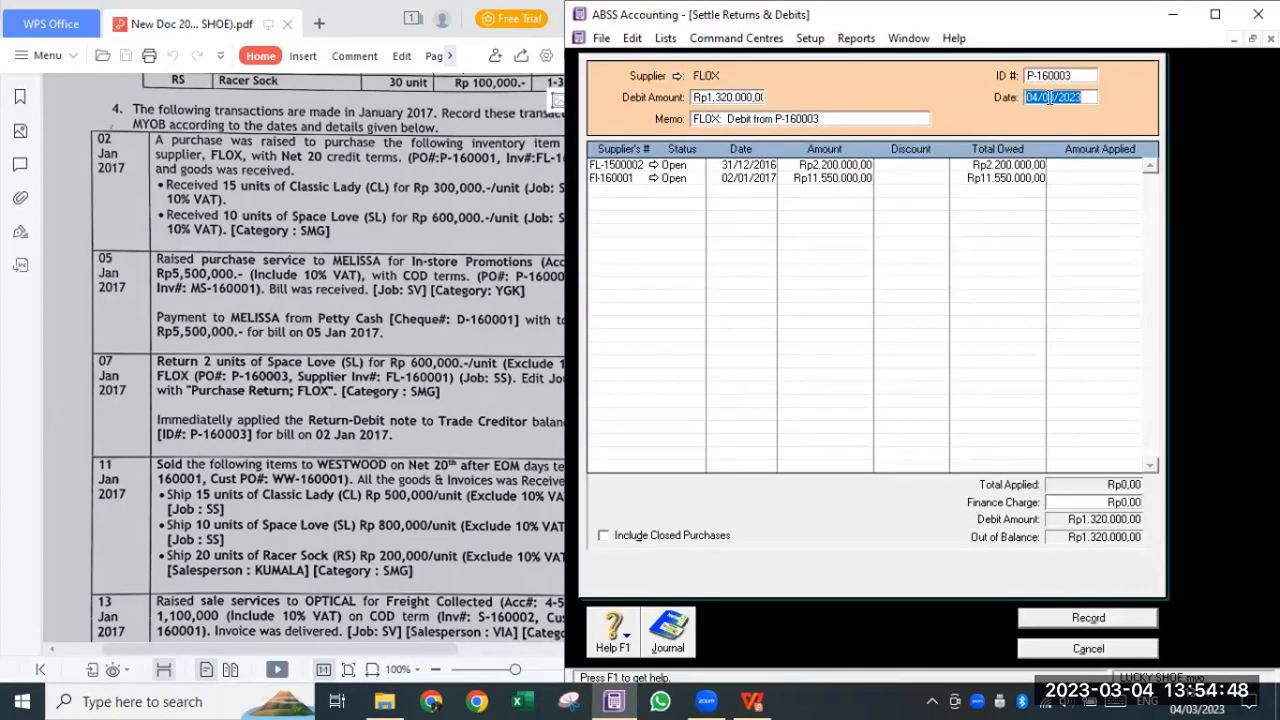
left_click(1082, 178)
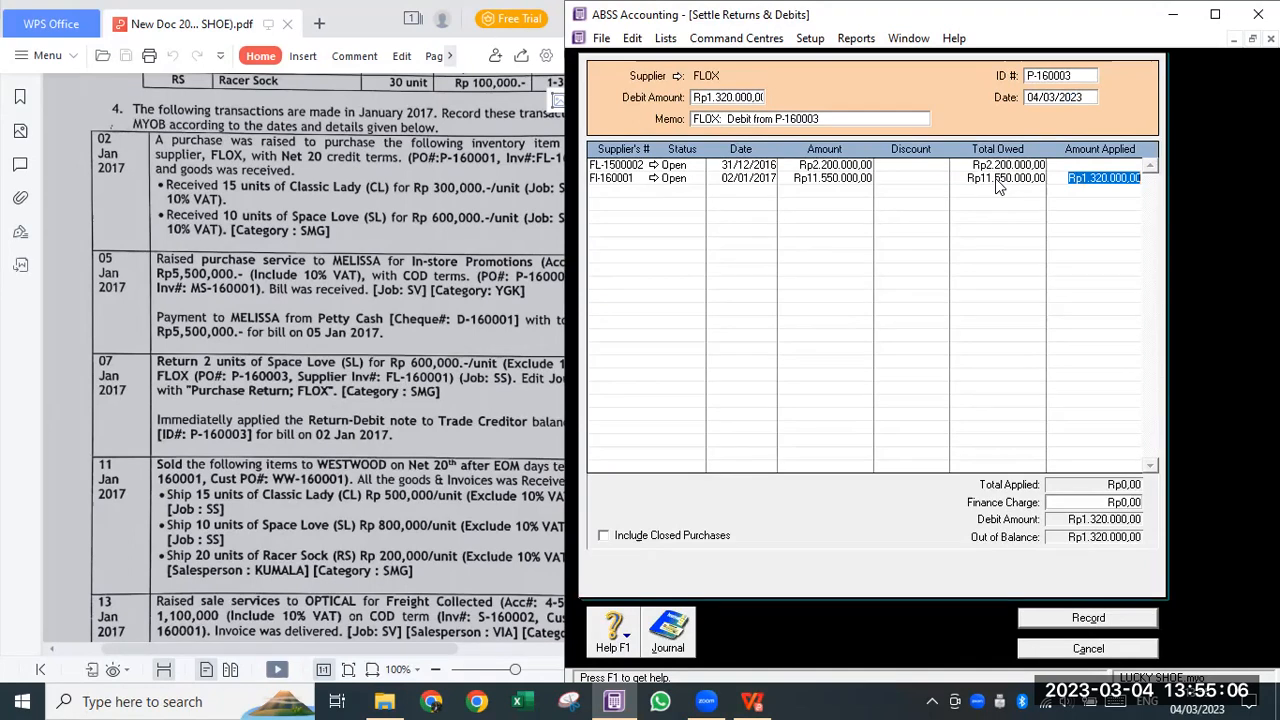
left_click(1087, 98)
type("7")
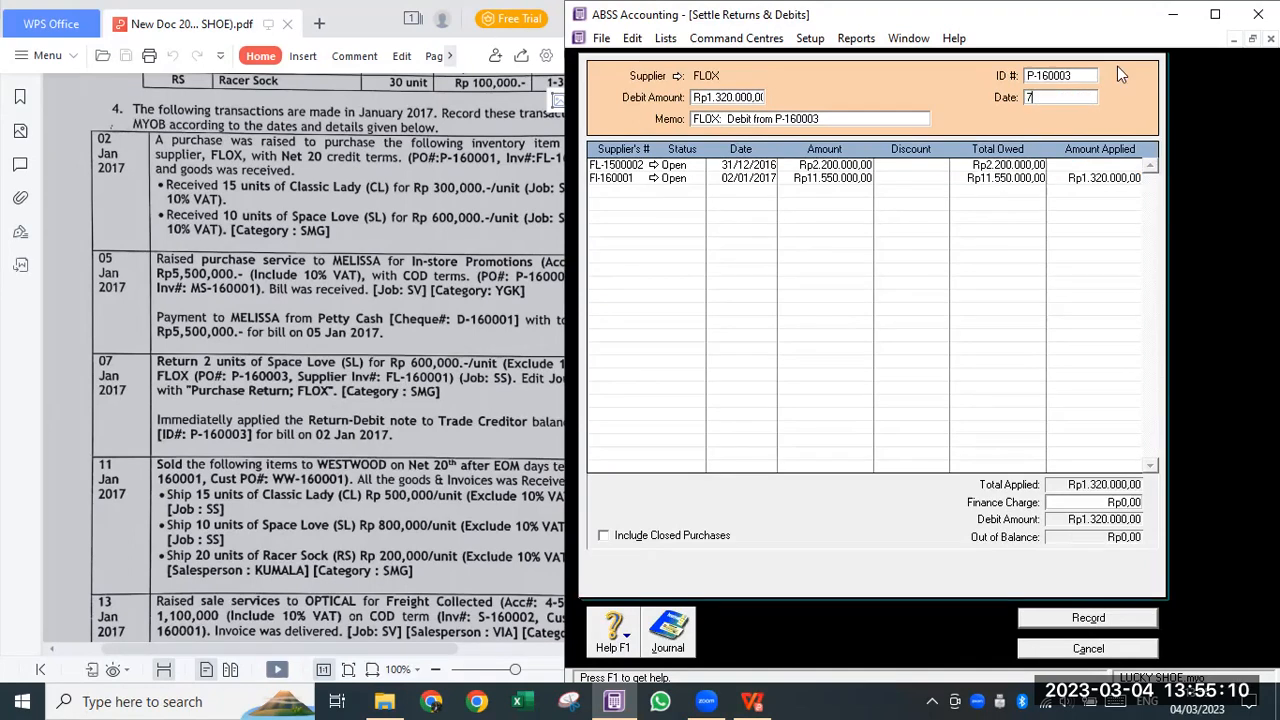
type("/01/2017")
key("Tab")
key("Tab")
- Prefix the settlement memo with 'Retur barang ke'
left_click_drag(721, 119, 655, 122)
left_click(694, 120)
type("P")
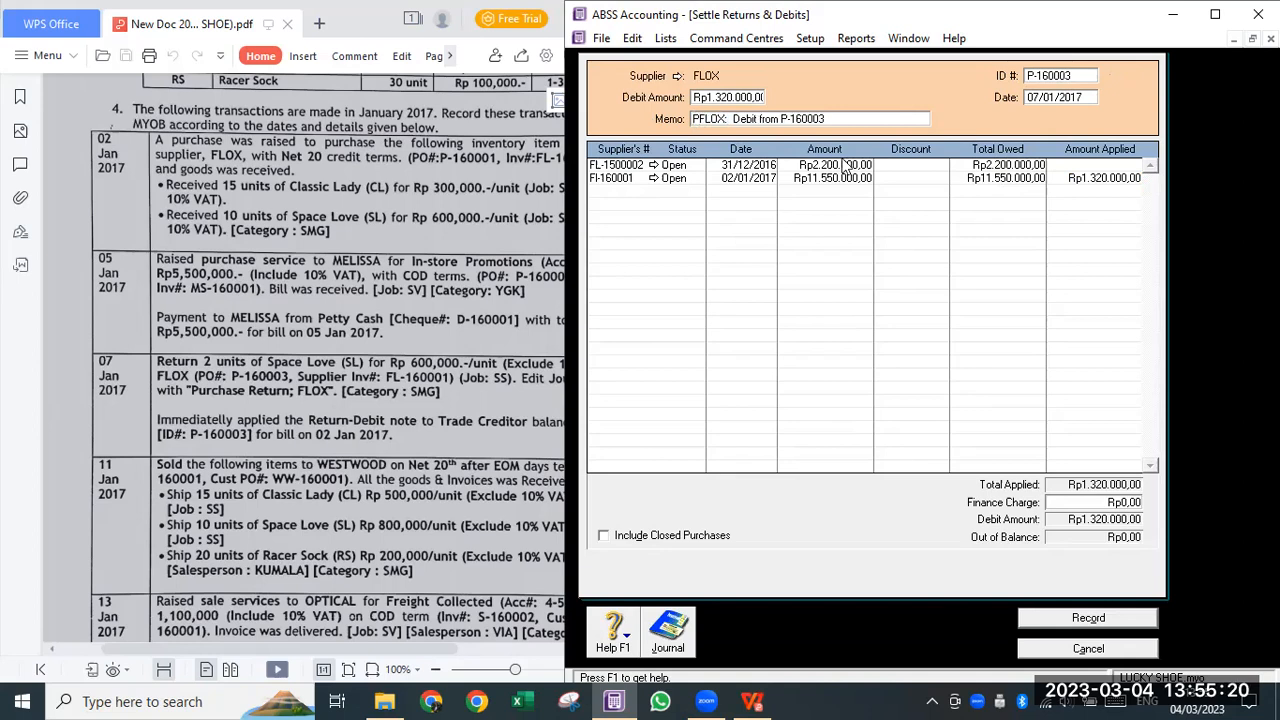
key("BackSpace")
type("Retur barang ke")
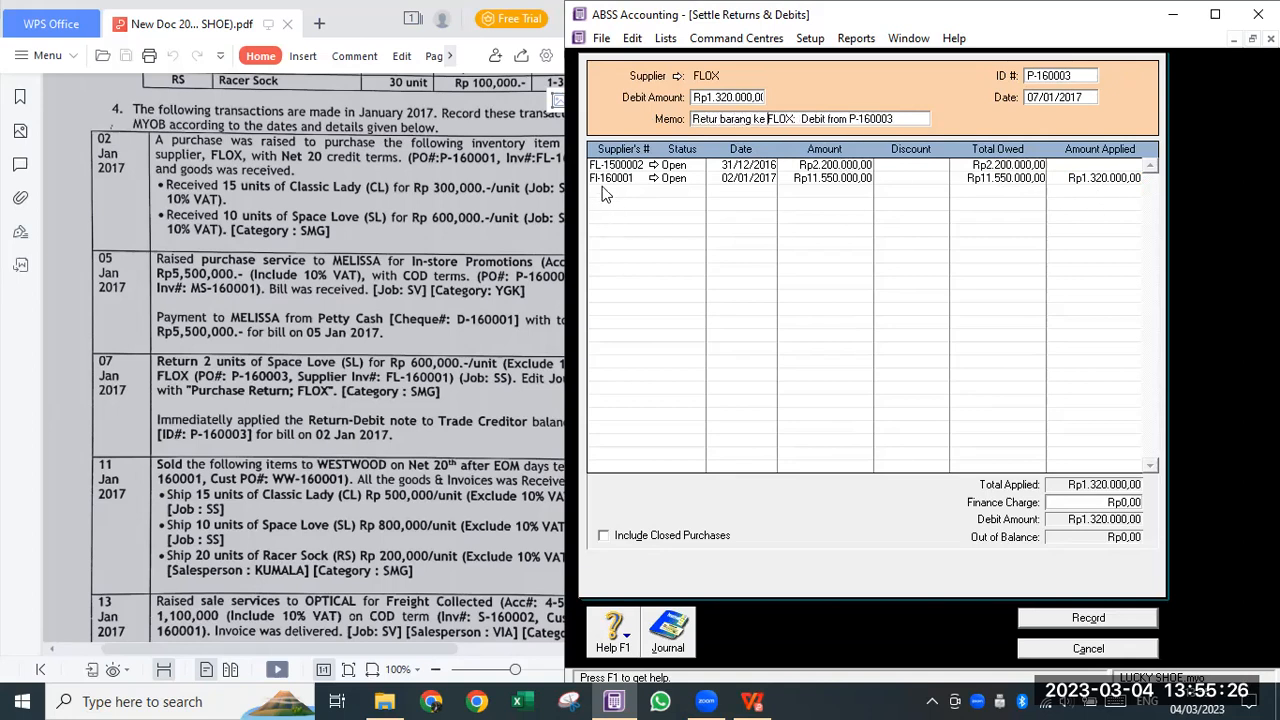
- Clear the amount from FL-1500002 and apply the full Rp1.320.000,00 debit to FI-160001
left_click(1075, 178)
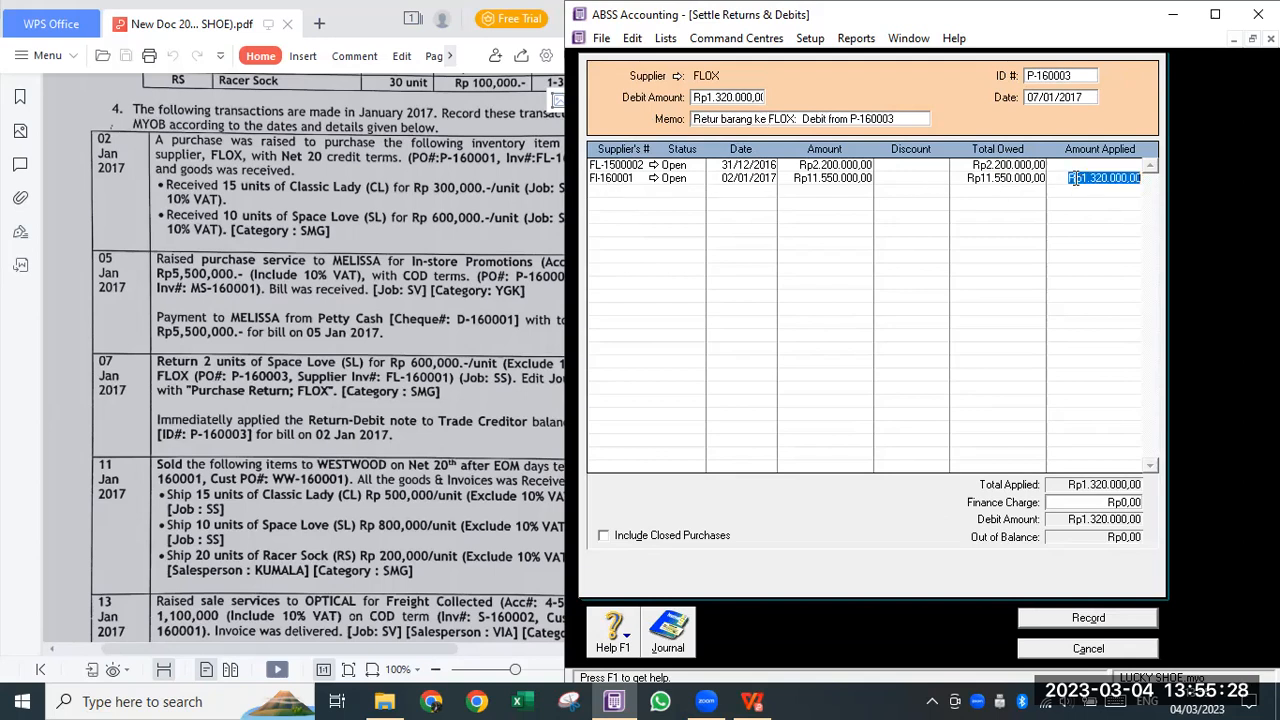
key("Delete")
left_click(1070, 165)
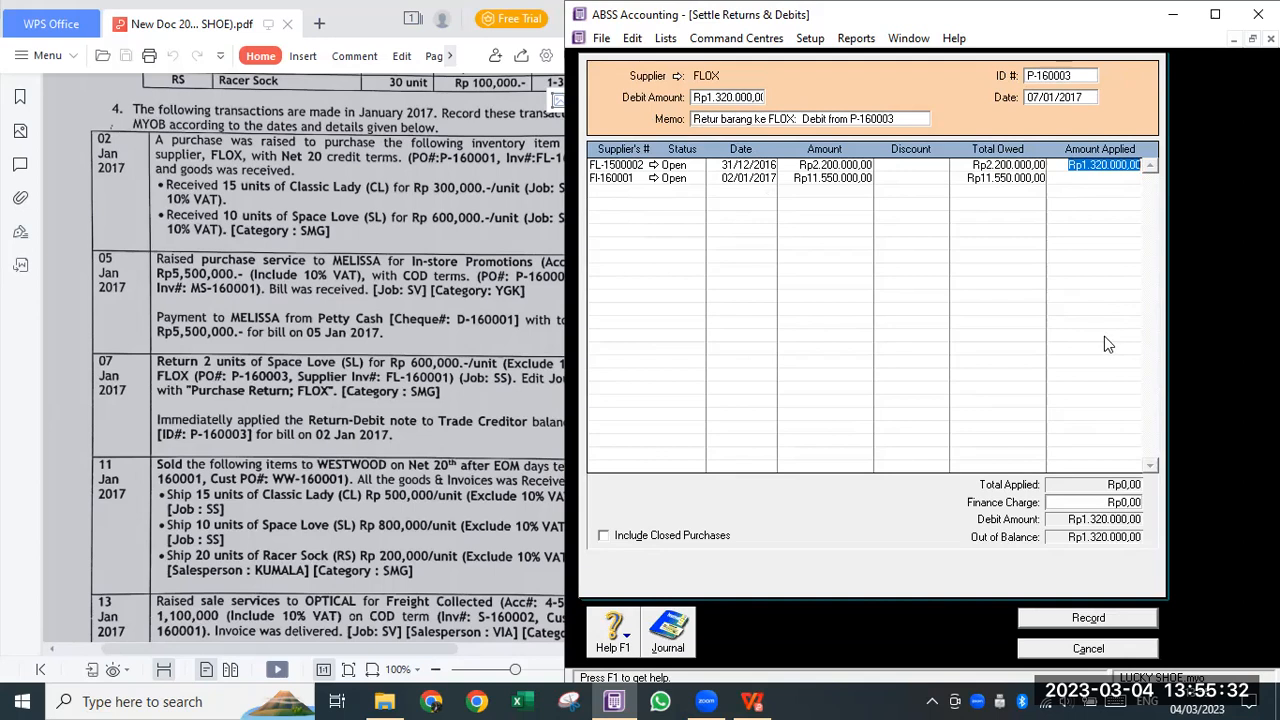
key("Delete")
left_click(1081, 178)
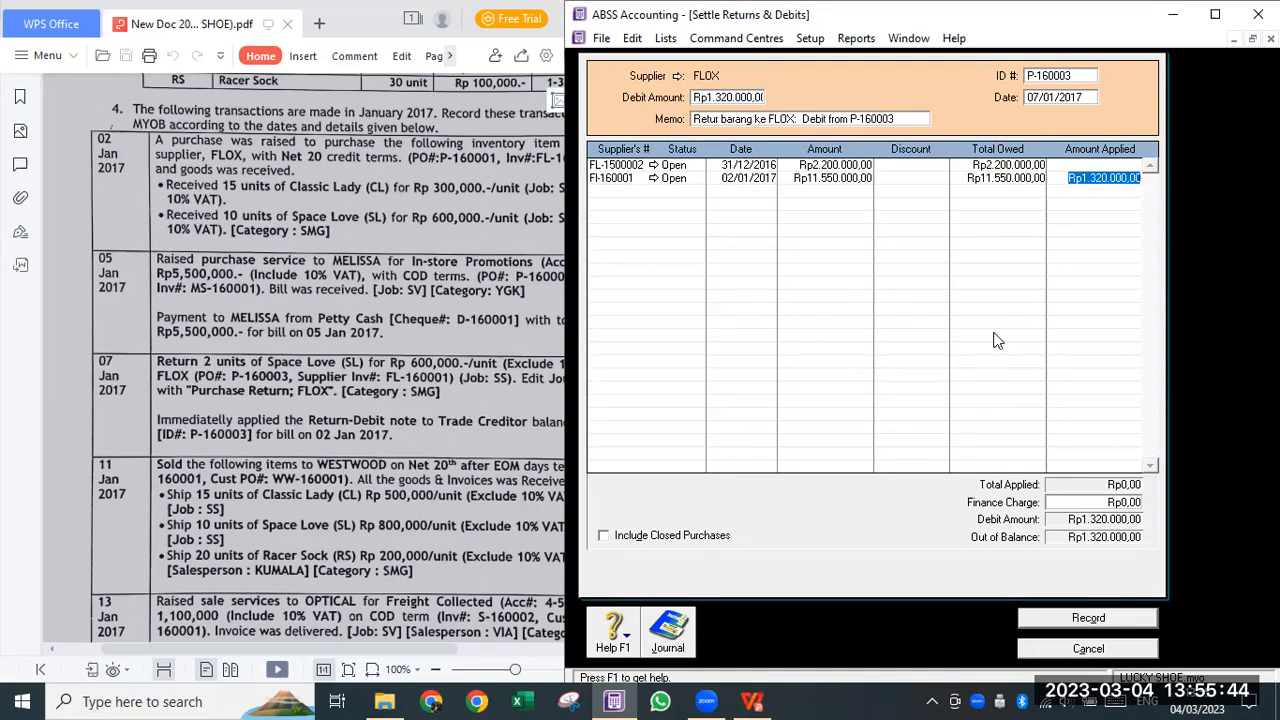
key("Tab")
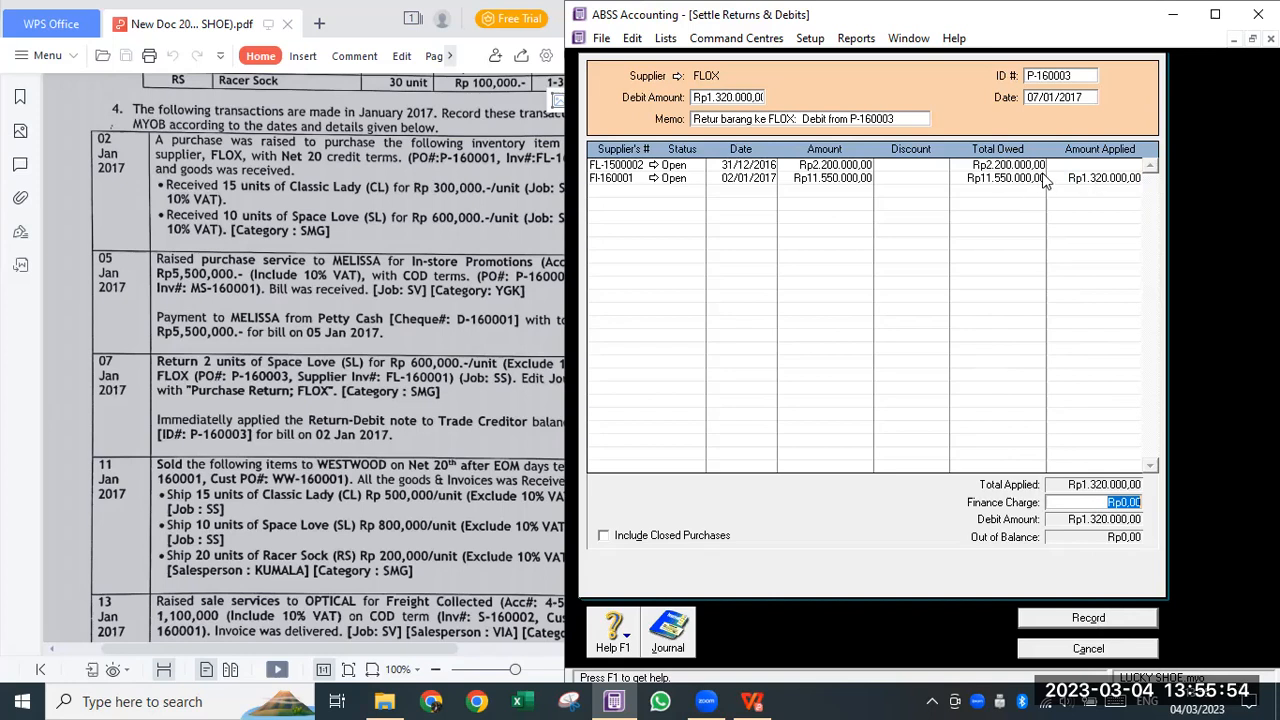
- Confirm the amount applied to FI-160001, preview the journal entries, and record the settlement
left_click(1078, 175)
left_click(1078, 175)
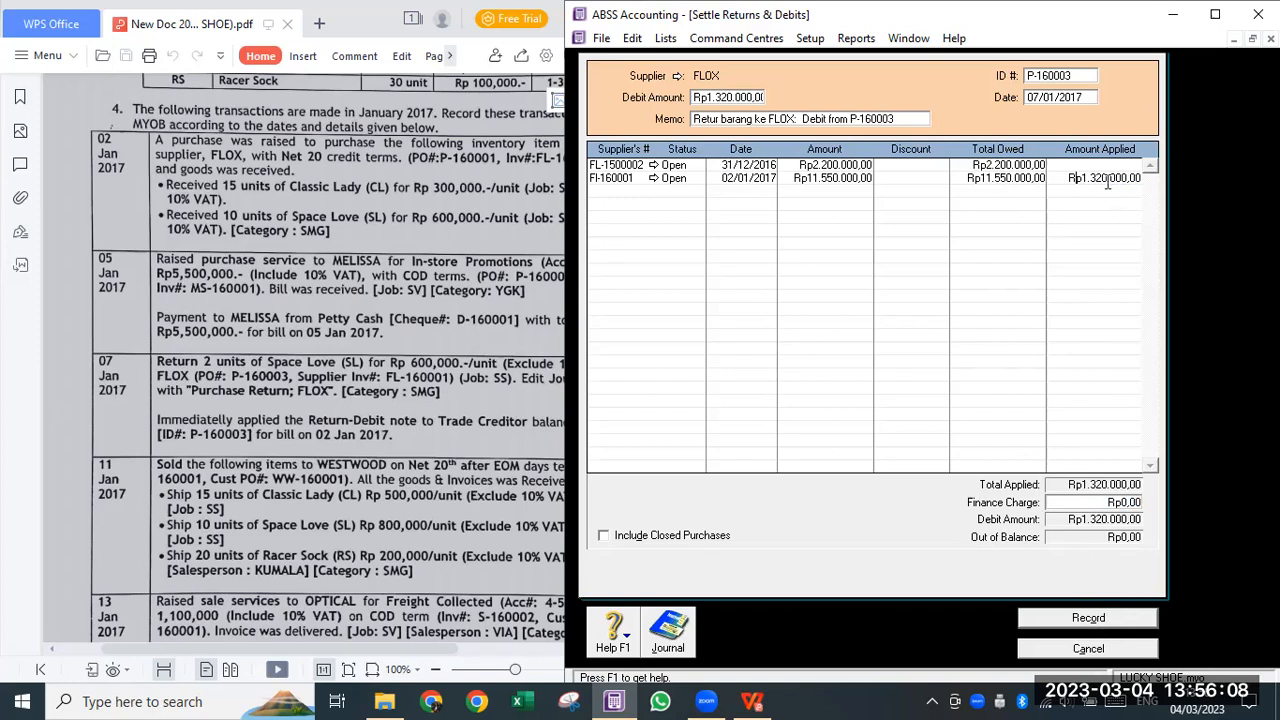
key("Tab")
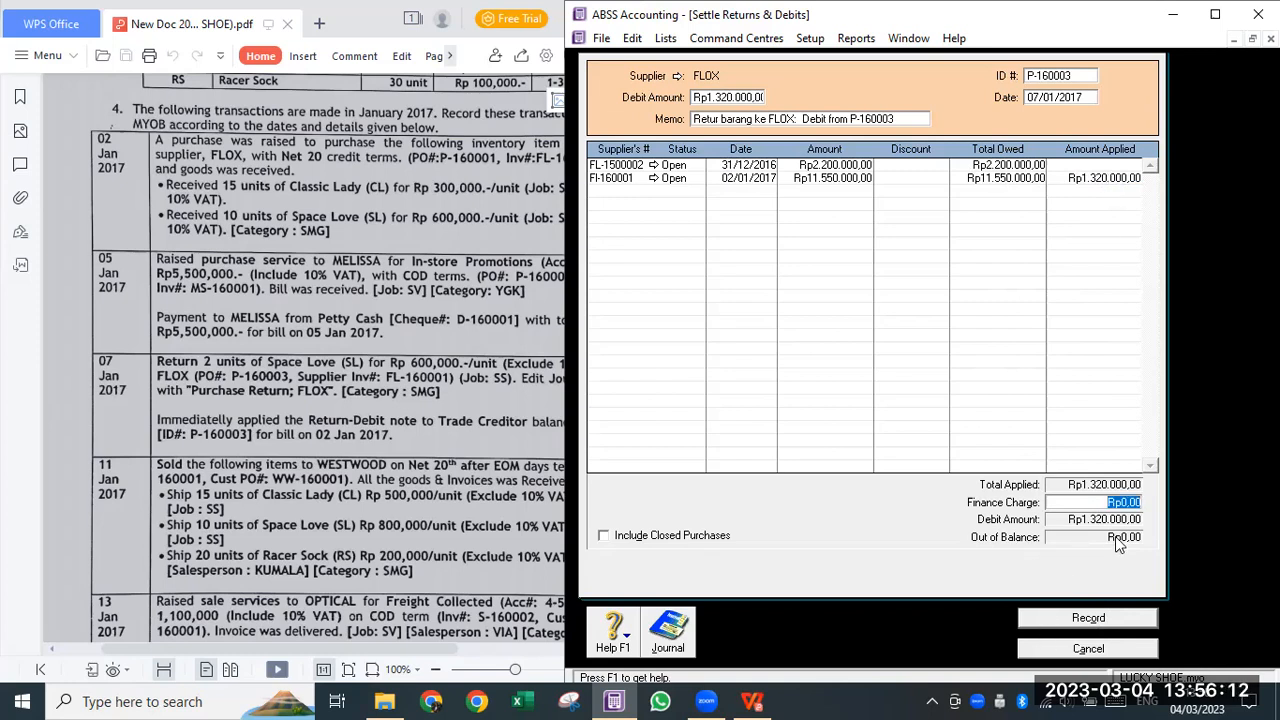
key("ctrl+r")
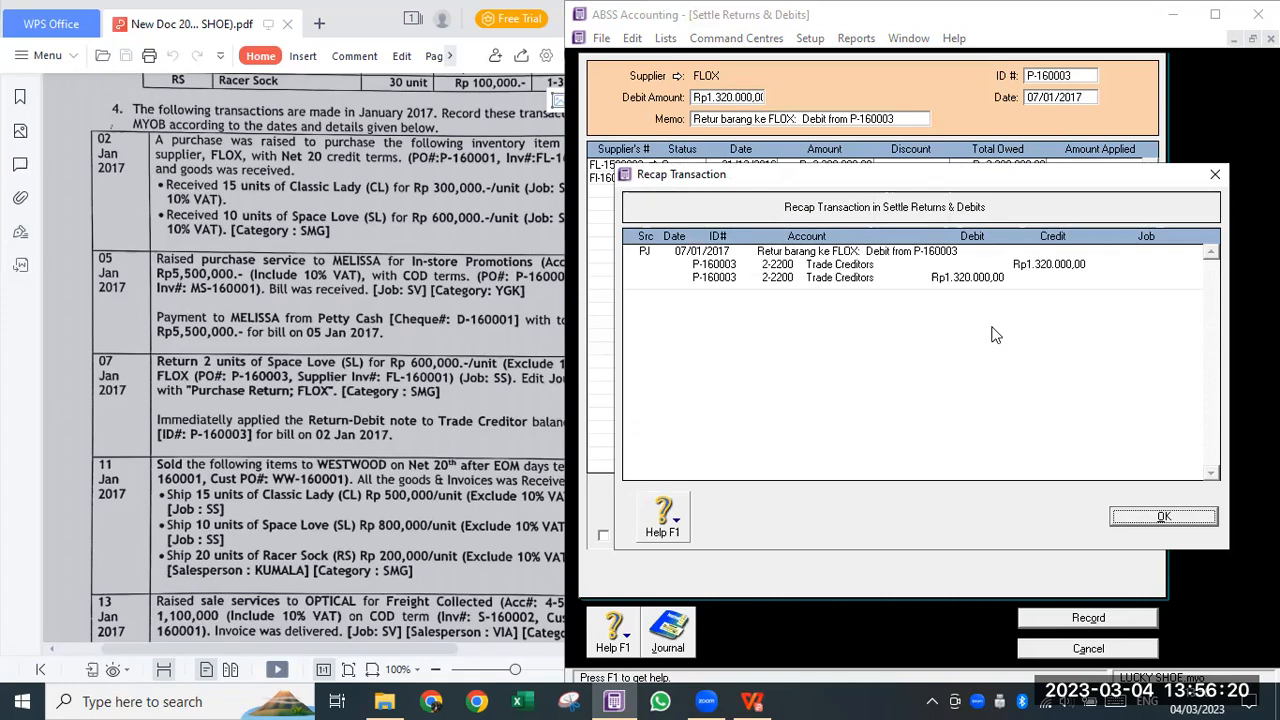
key("Return")
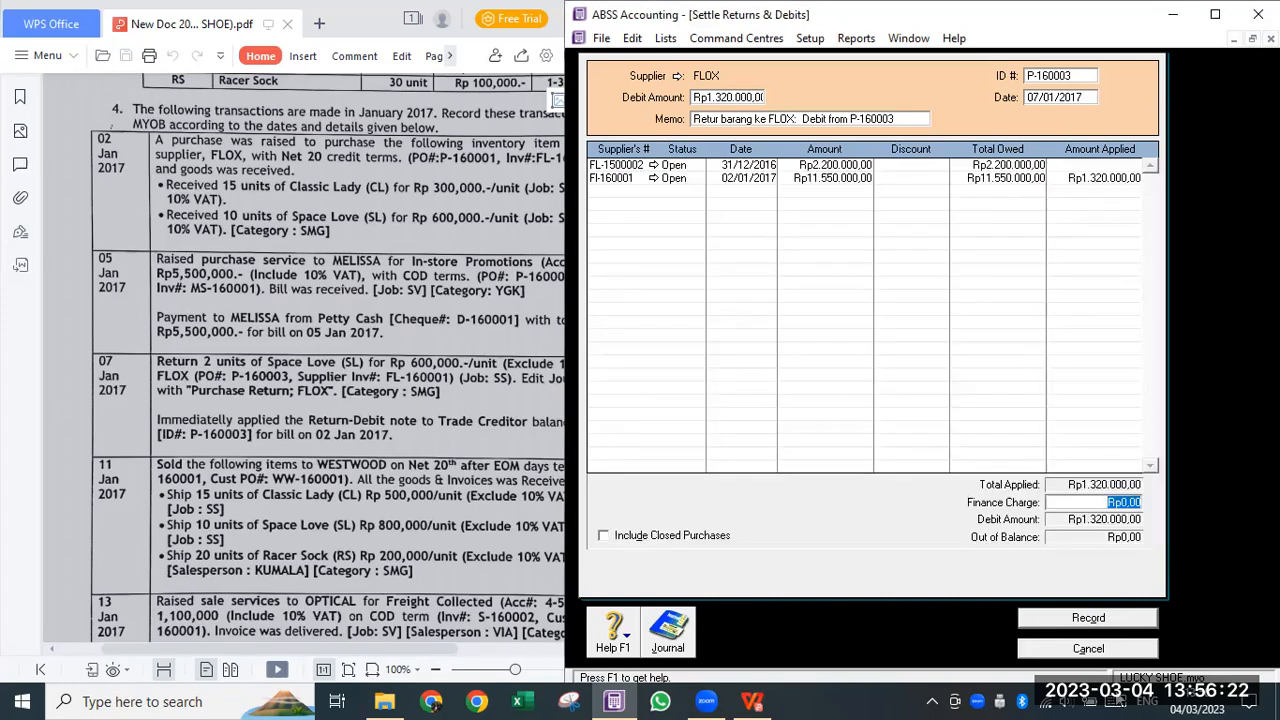
left_click(1086, 620)
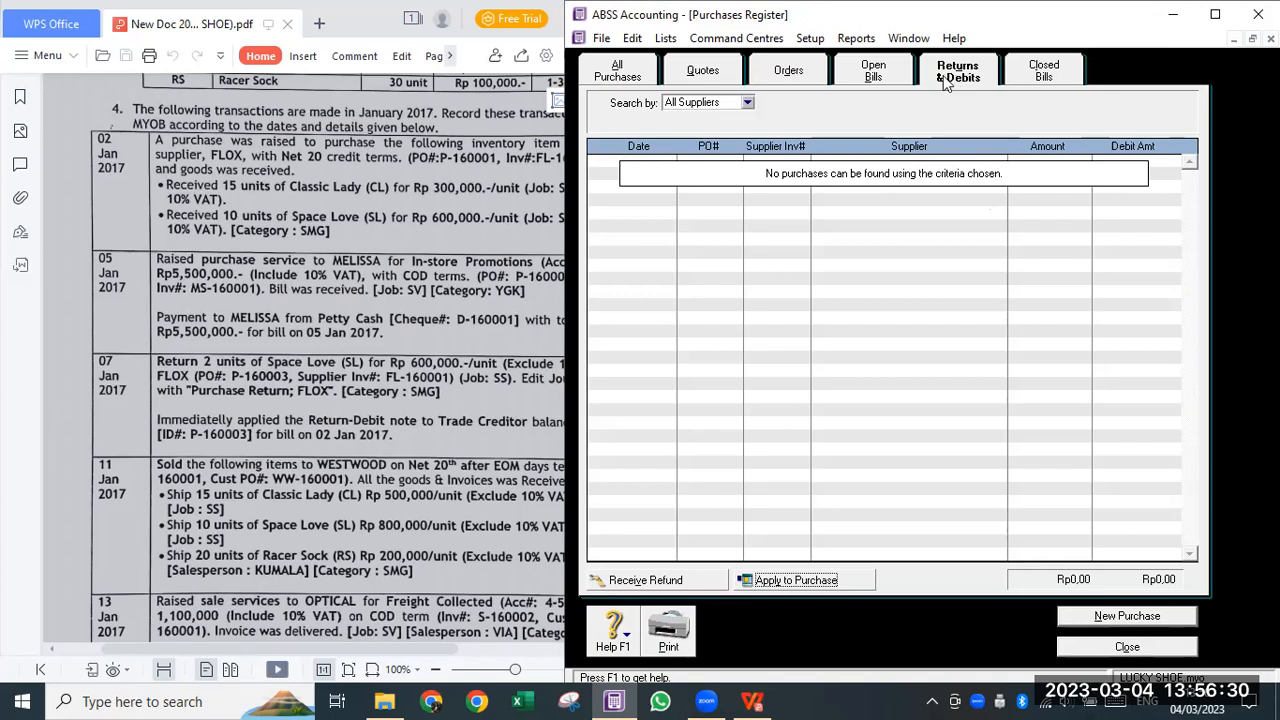
- Verify P-160003 under Closed Bills and FI-160001 now owing Rp10.230.000,00 in the register
key("Escape")
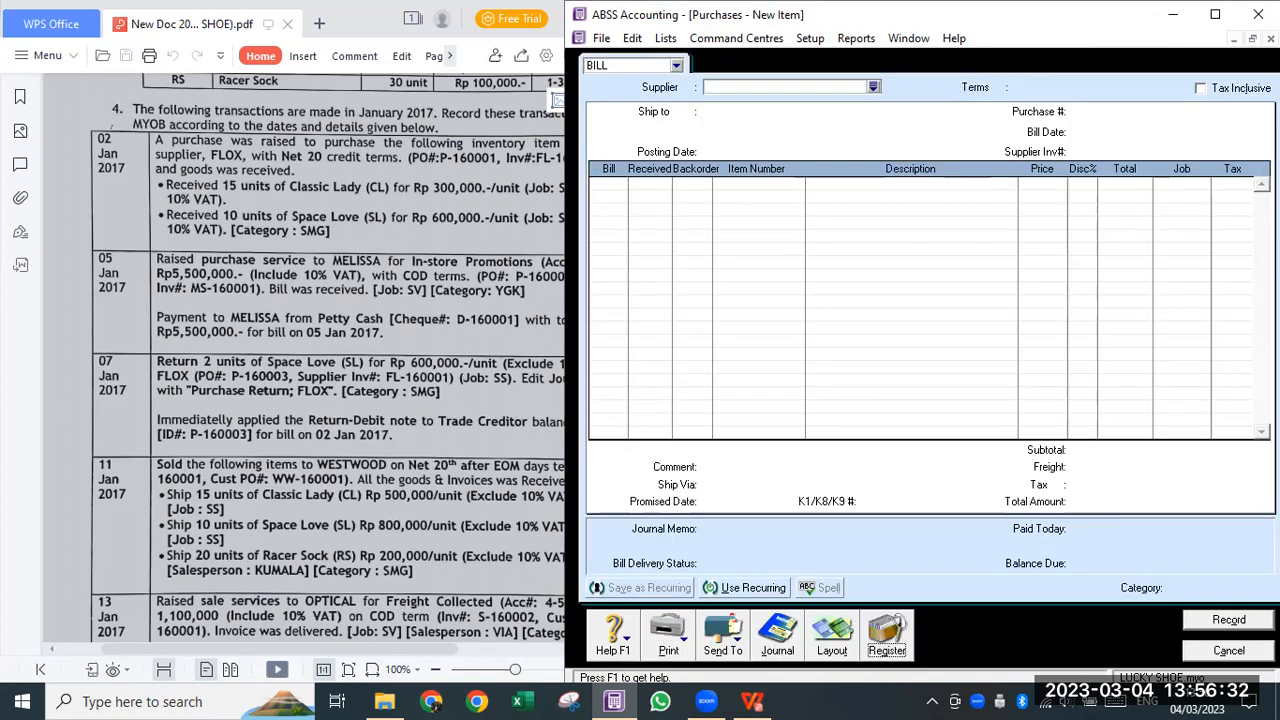
left_click(886, 632)
left_click(1043, 70)
left_click(1028, 176)
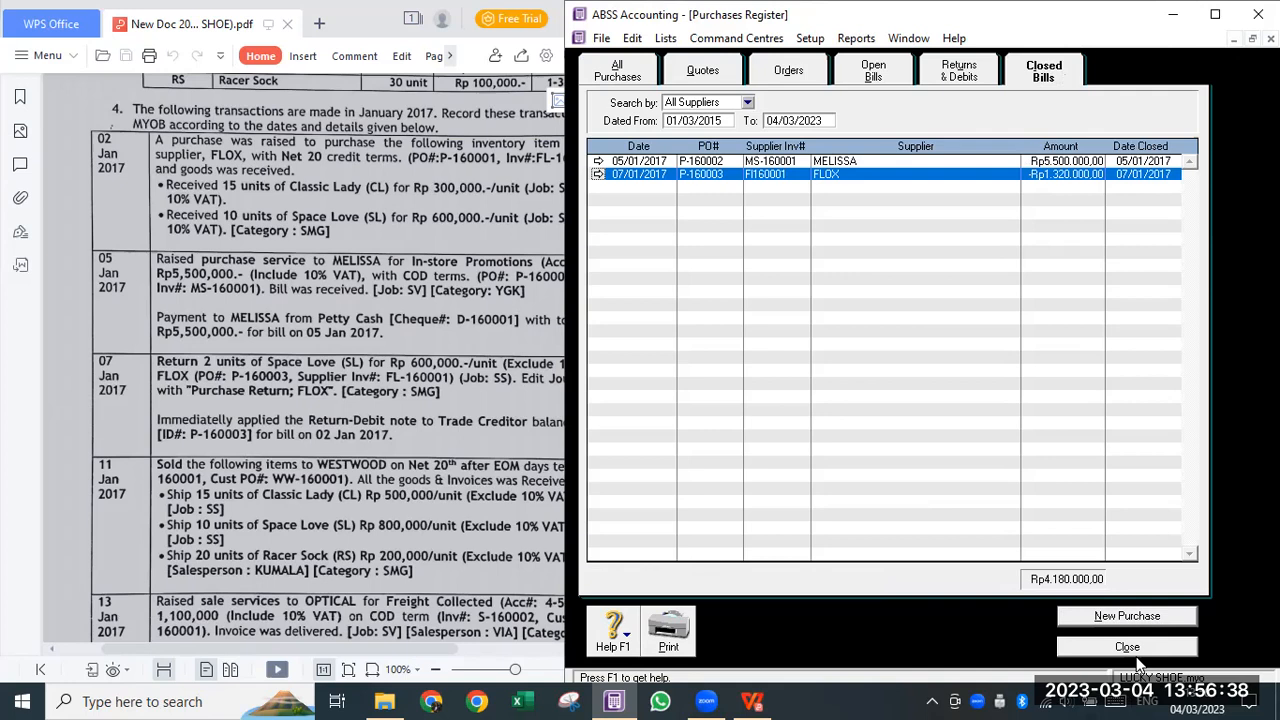
left_click(883, 70)
left_click(990, 201)
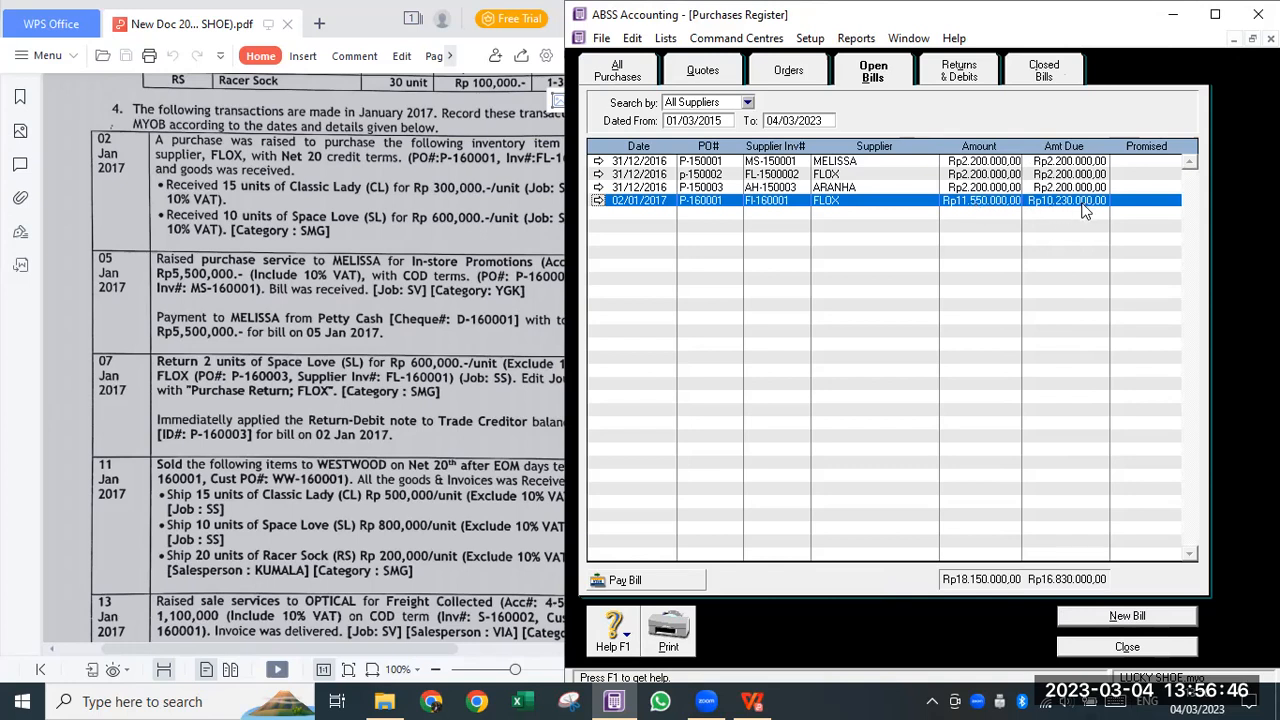
key("Escape")
left_click(464, 41)
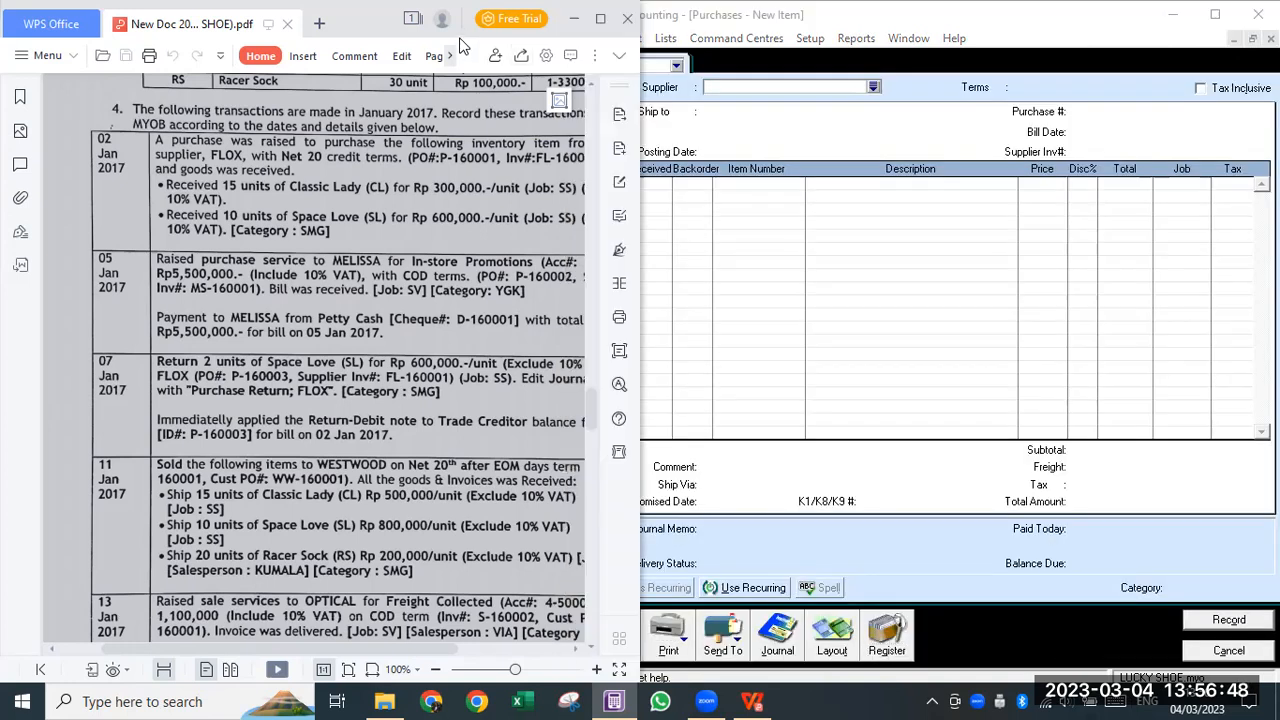
- Scroll the PDF to the 07–17 Jan entries and widen the viewer window slightly
mouse_move(461, 44)
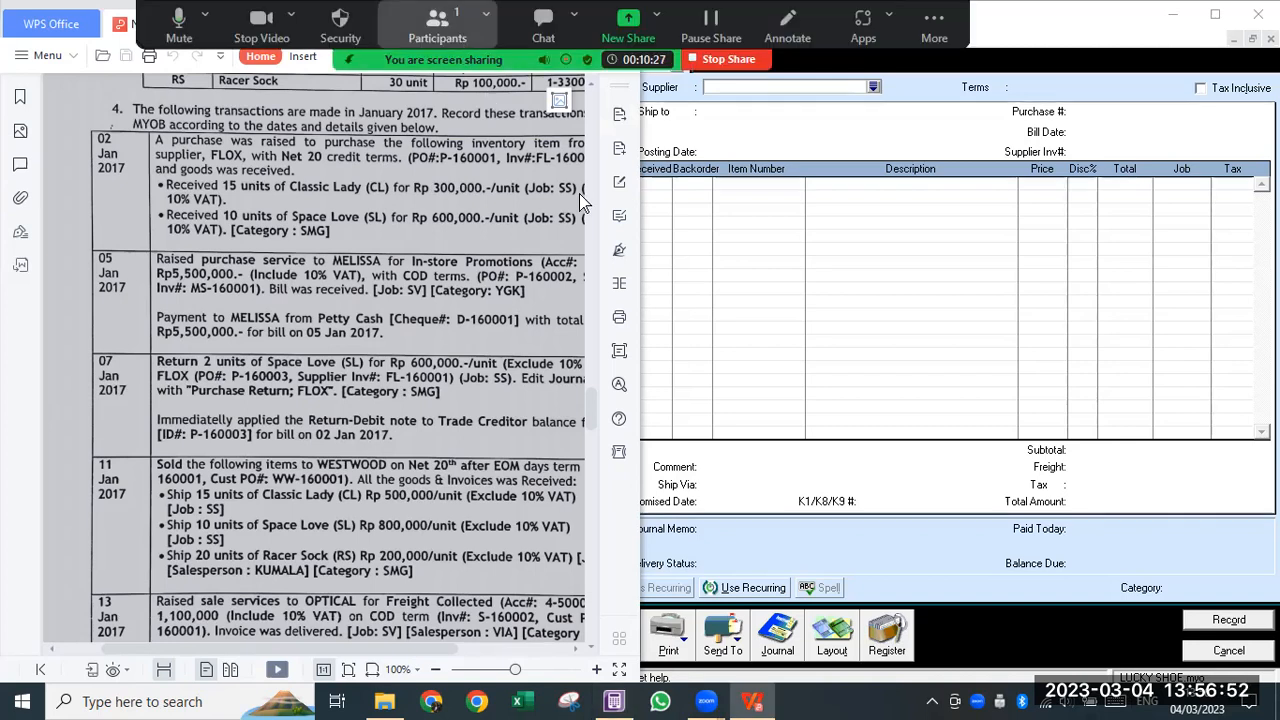
left_click(705, 12)
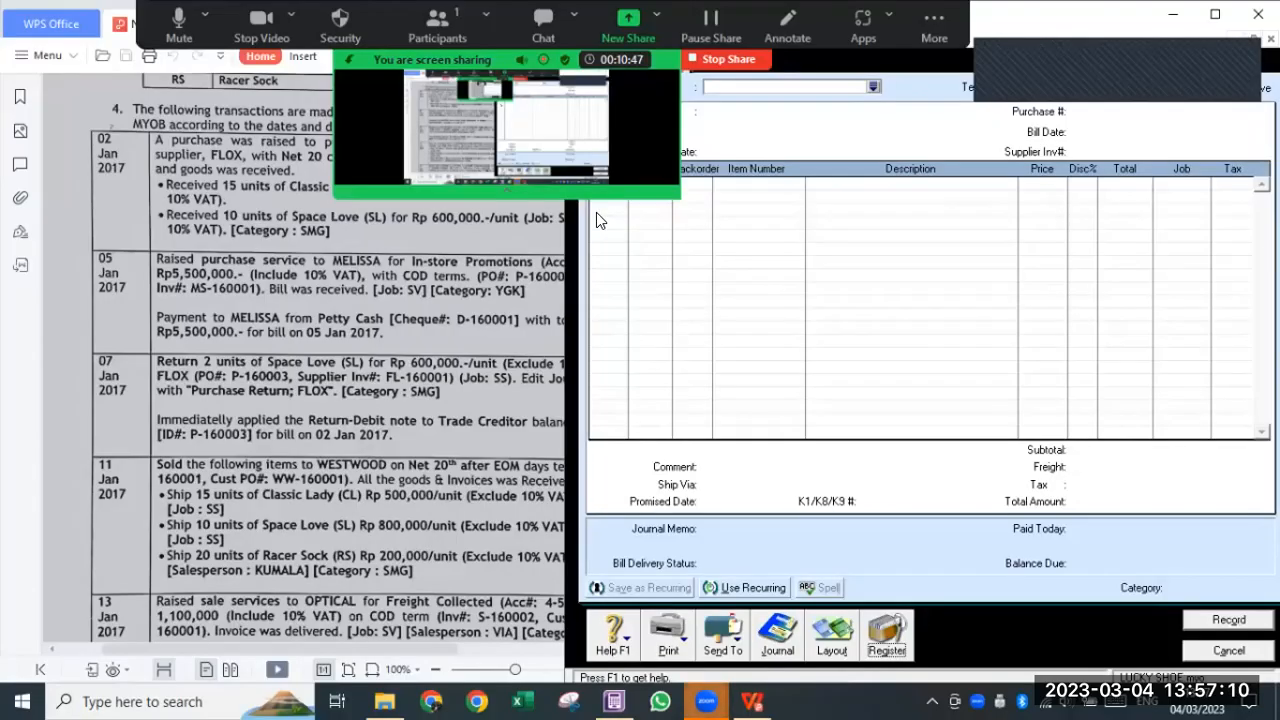
left_click(510, 183)
scroll(150, 323, "down", 5)
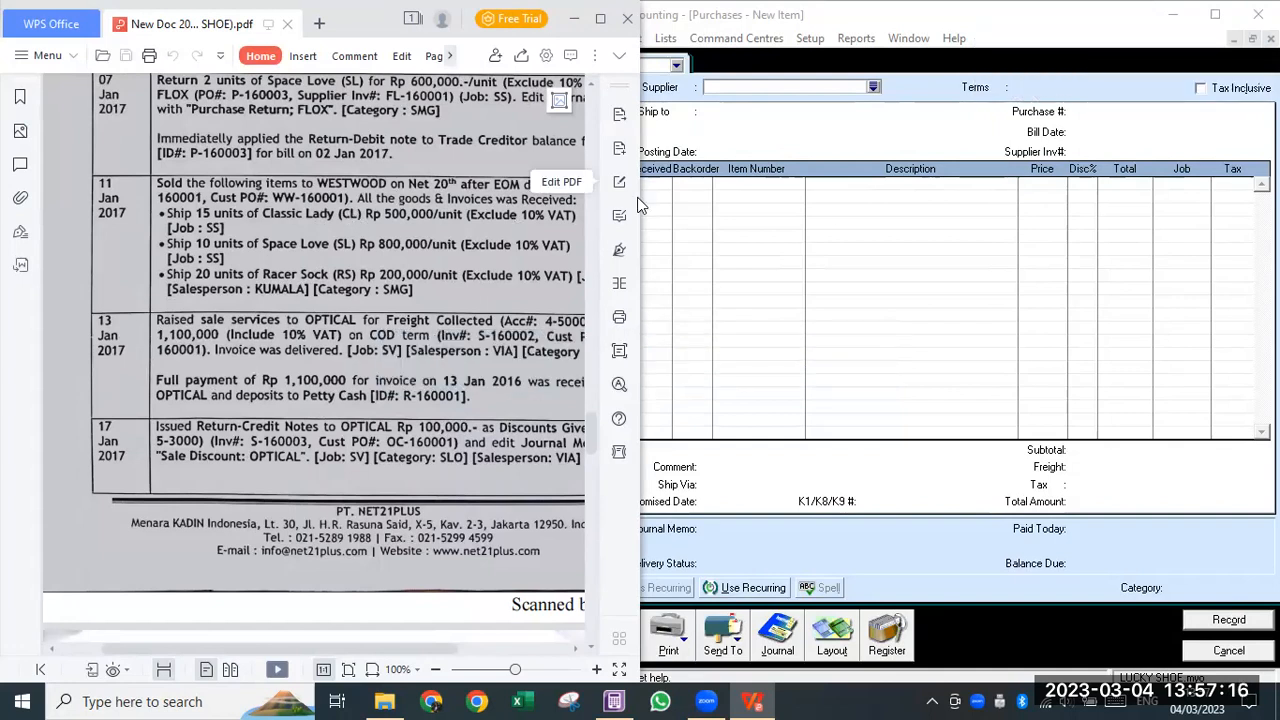
left_click_drag(660, 207, 692, 207)
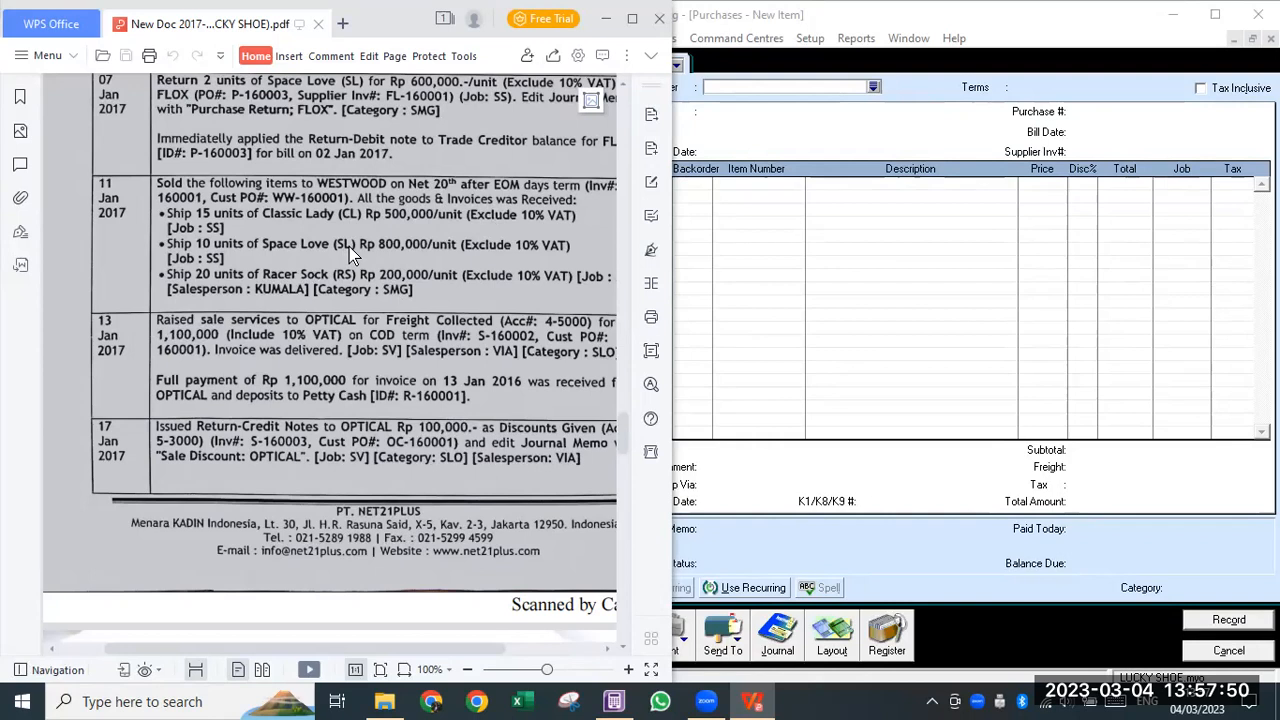
left_click(776, 122)
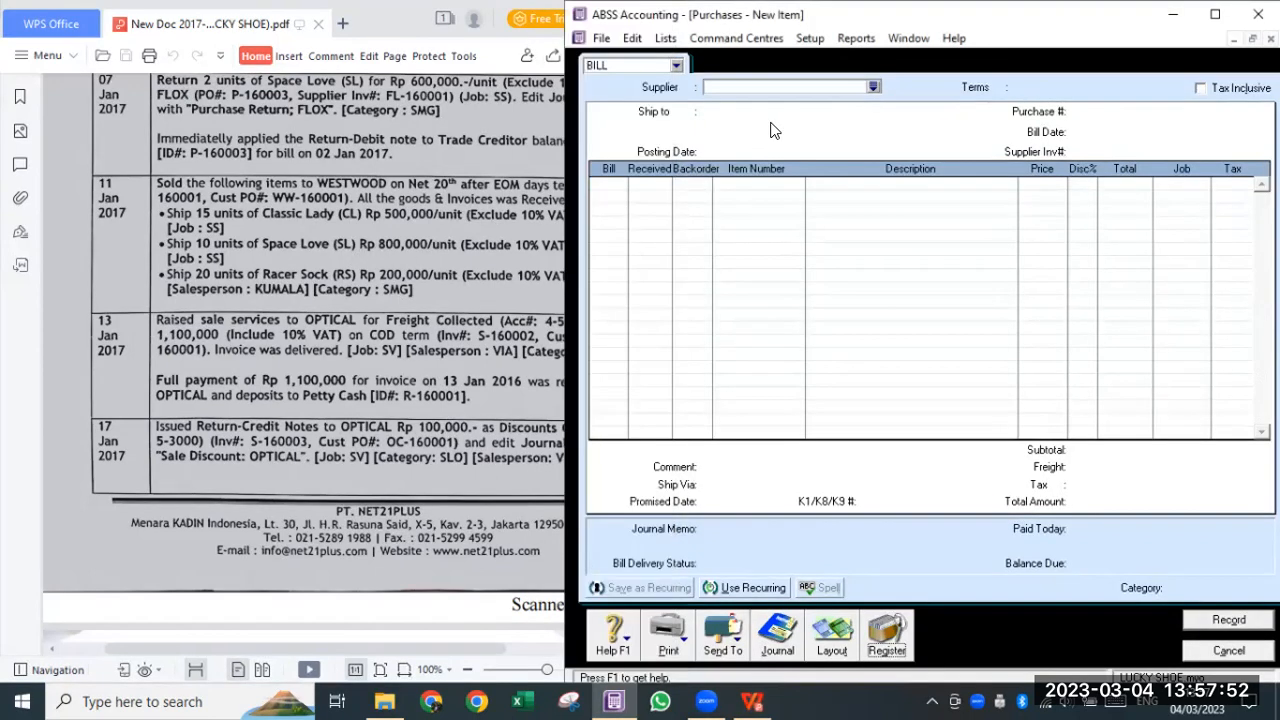
- Cancel the supplier list and abandon the empty purchase entry
left_click(873, 87)
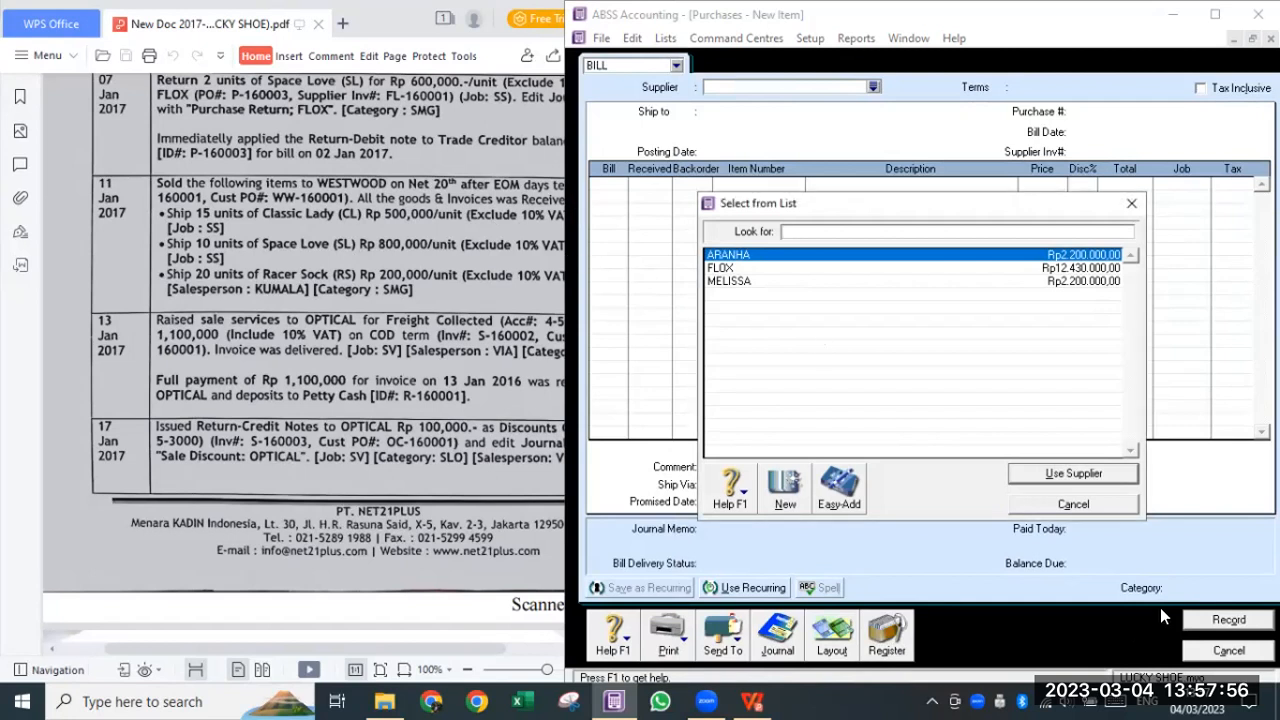
left_click(1073, 504)
left_click(1230, 651)
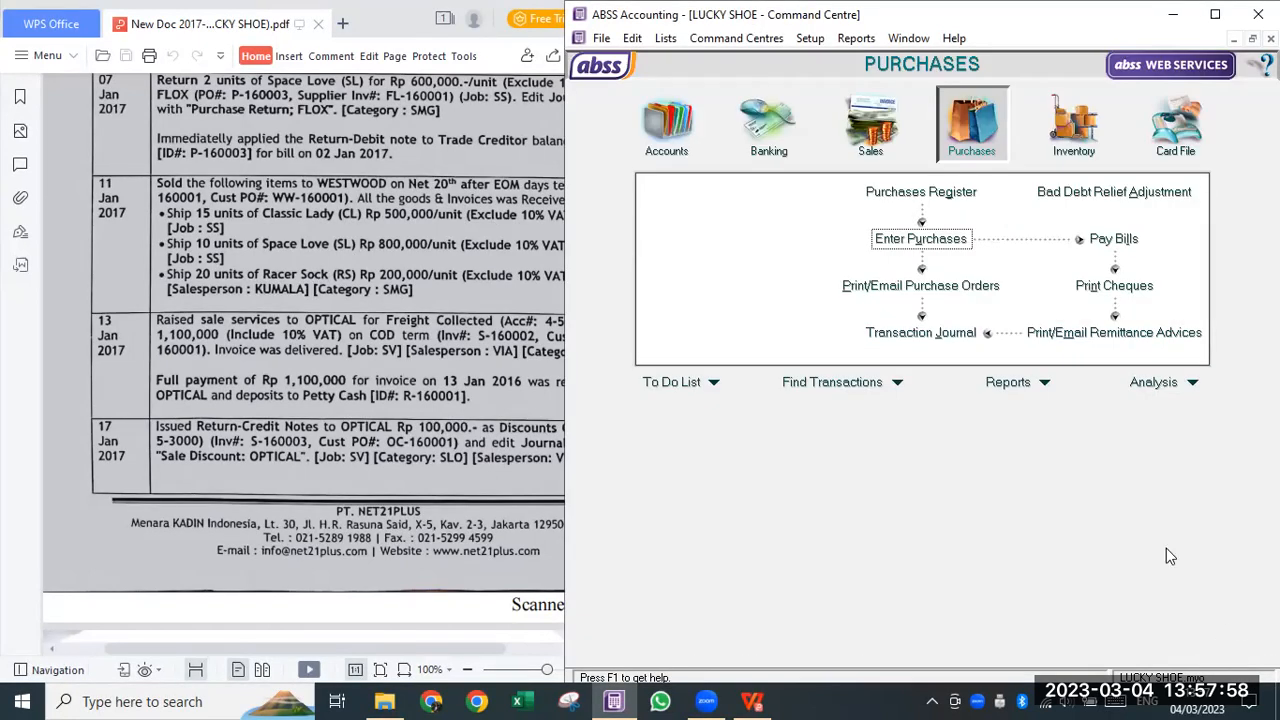
- Start a new sales invoice for customer WESTWOOD and bring up its credit terms
left_click(872, 140)
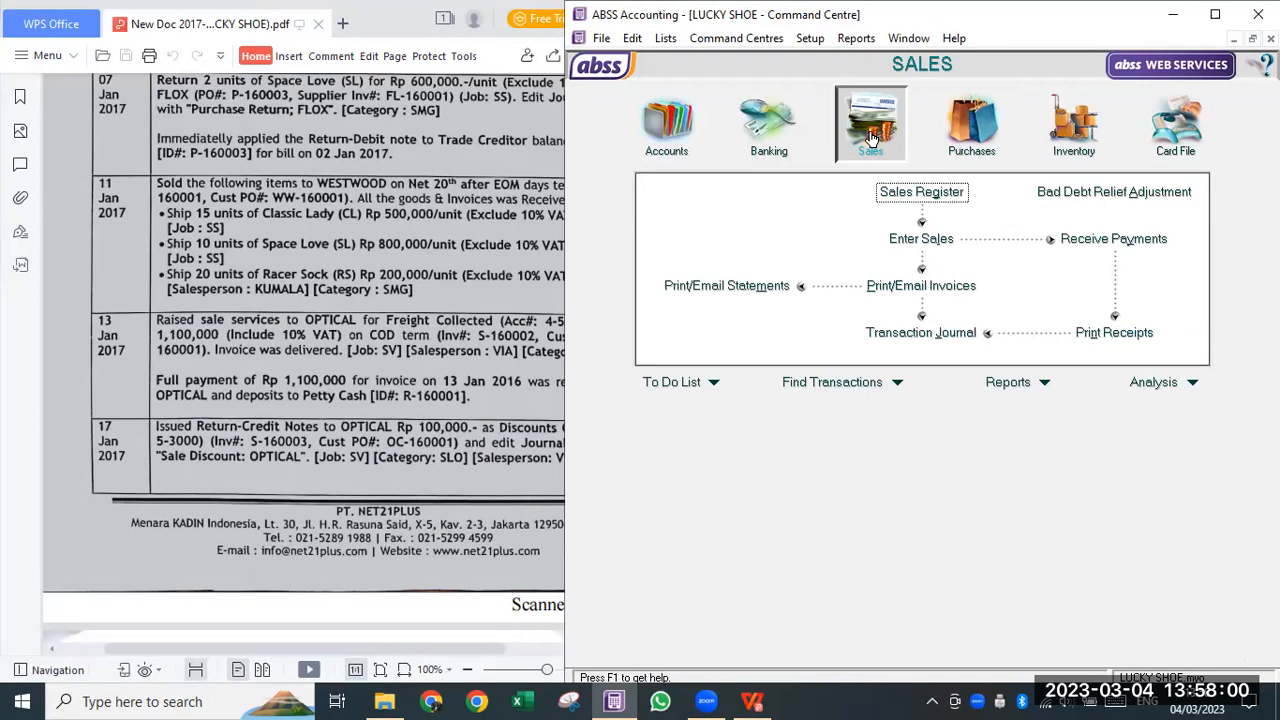
left_click(913, 242)
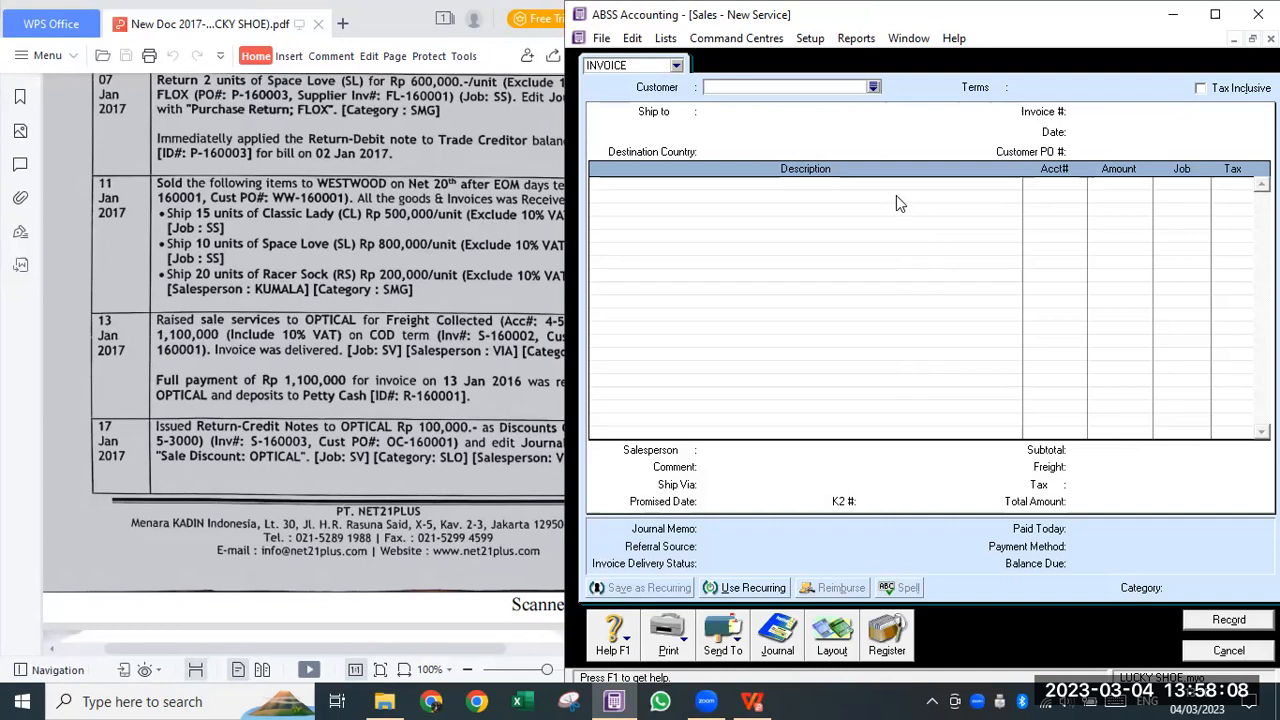
type("WESTWOOD")
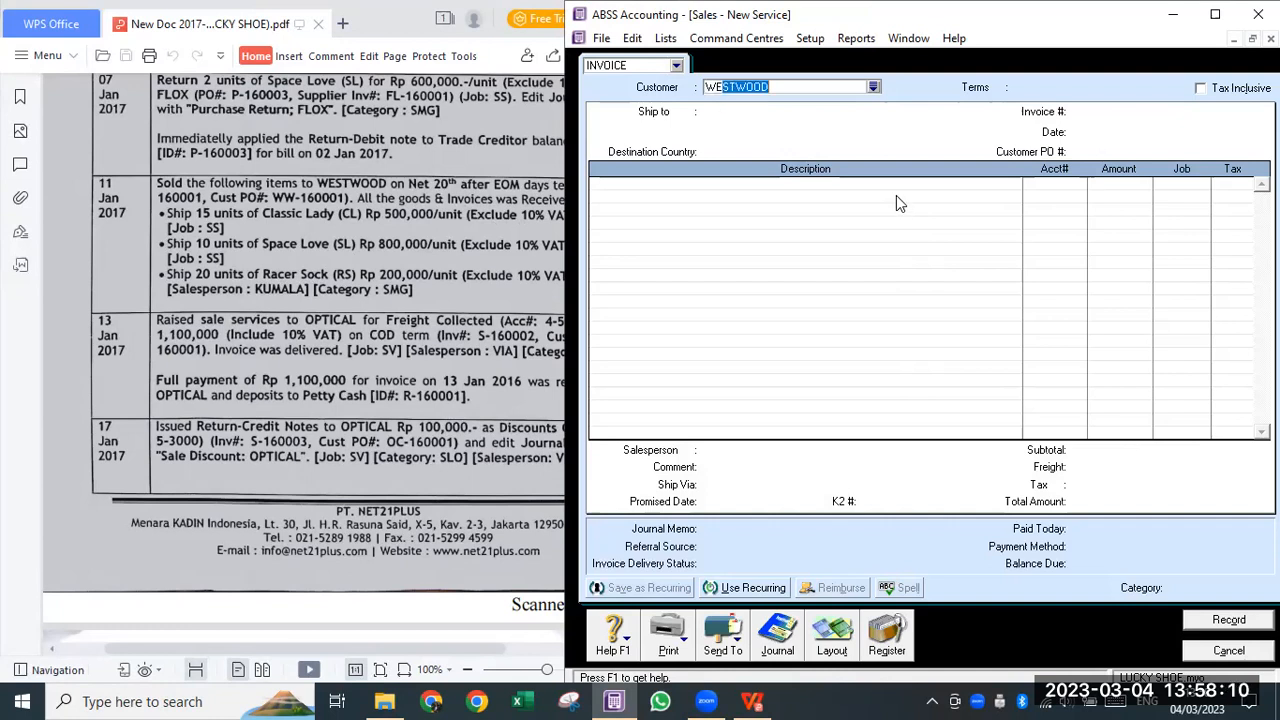
key("Tab")
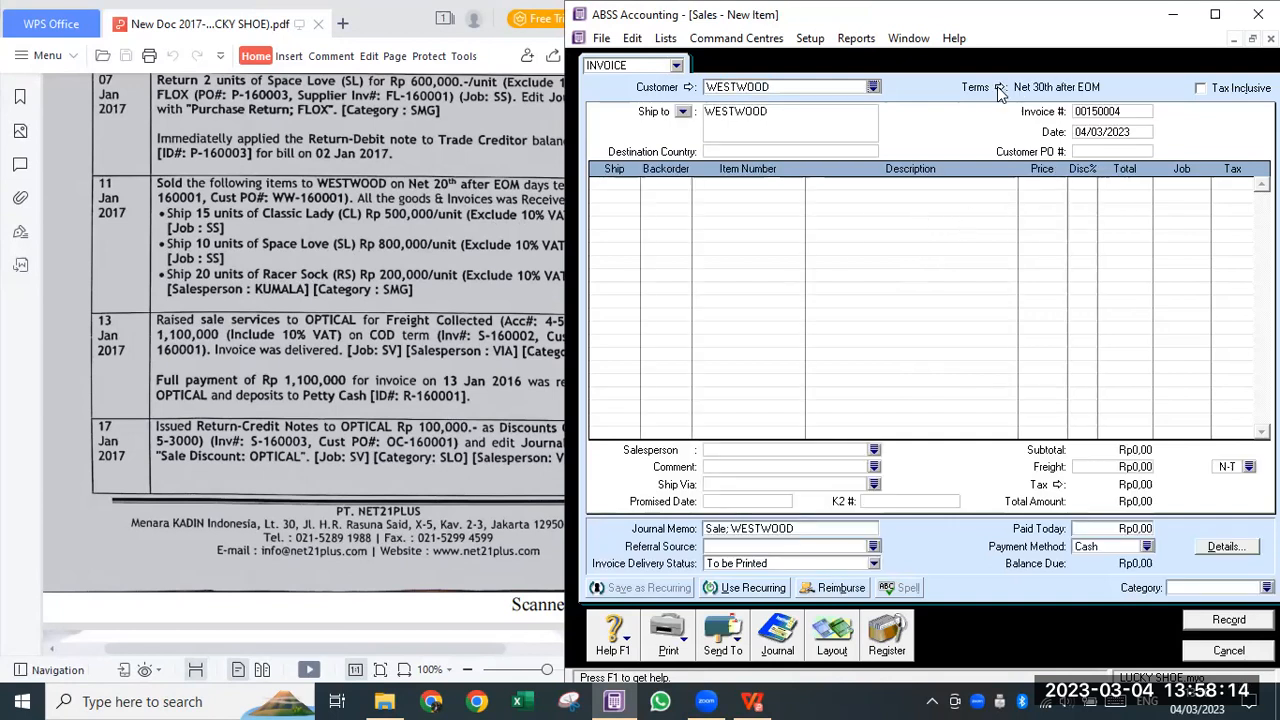
left_click(999, 88)
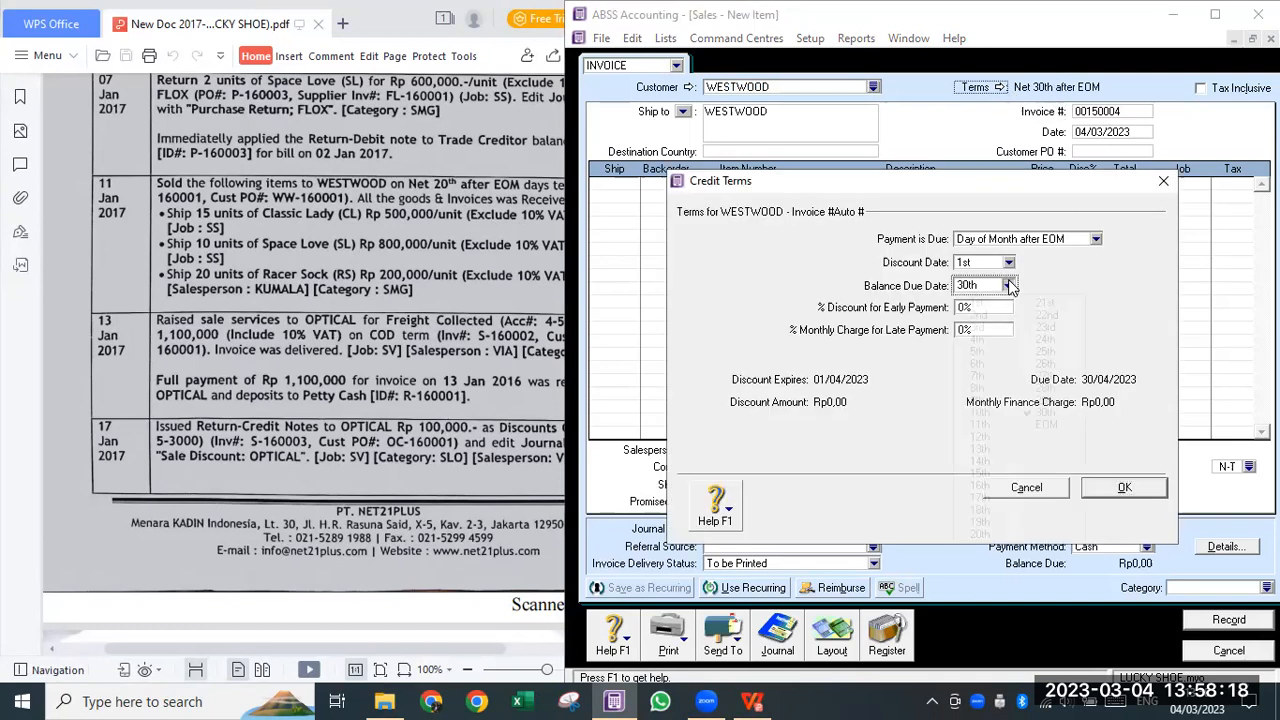
- Set the WESTWOOD invoice's balance due date to the 20th after EOM and select the invoice number
left_click(1008, 285)
left_click(982, 535)
left_click(1123, 488)
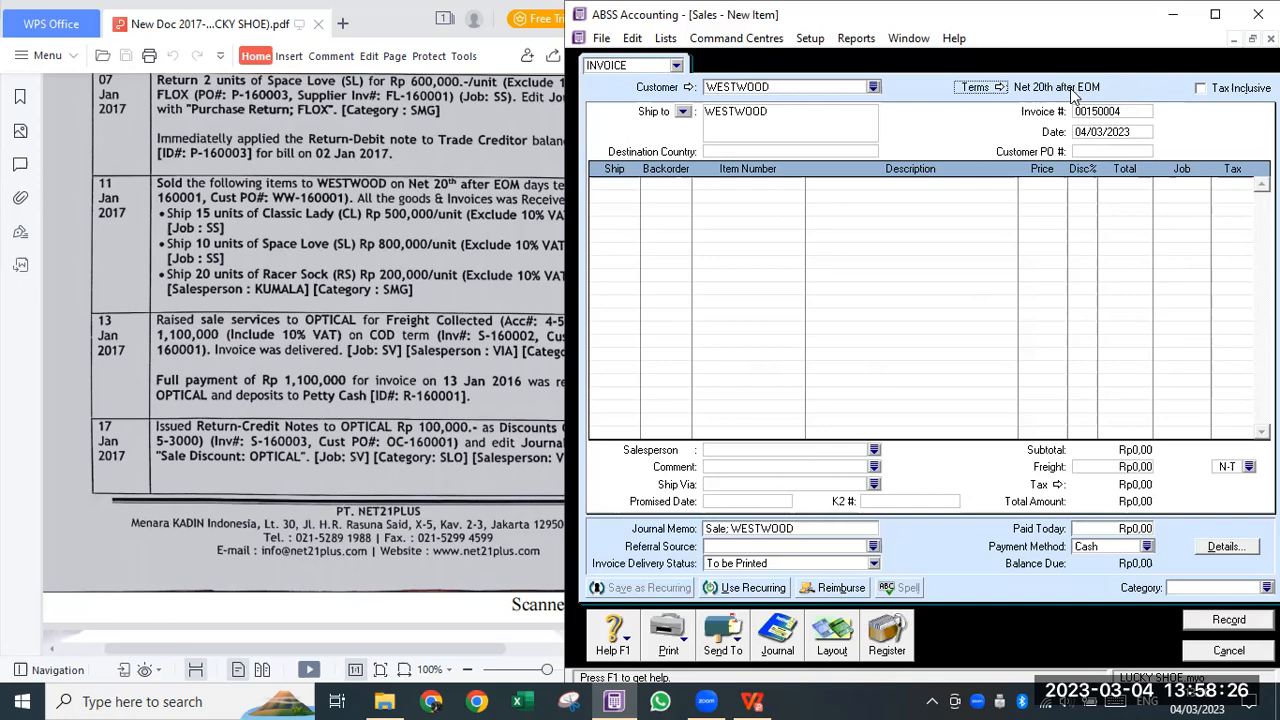
left_click(1130, 108)
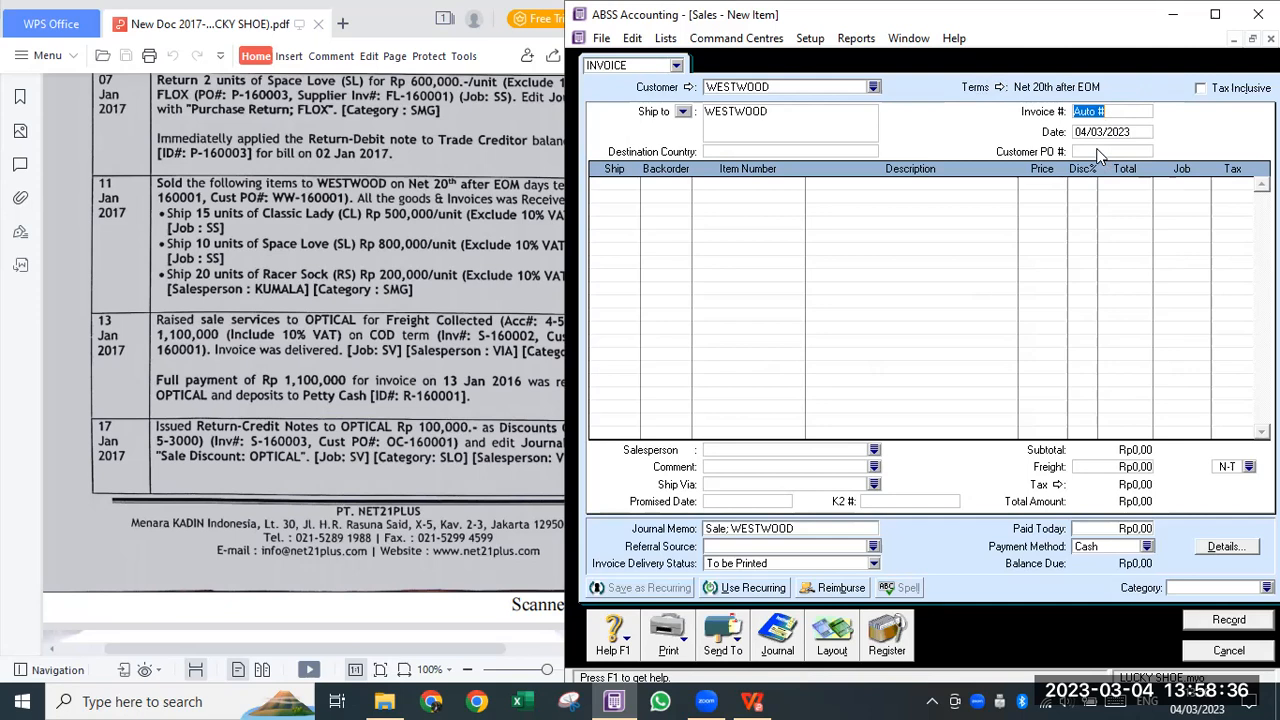
- Enter invoice number S-160001, date 11/01/2017 and customer PO WW-1600
type("S-160001")
key("Tab")
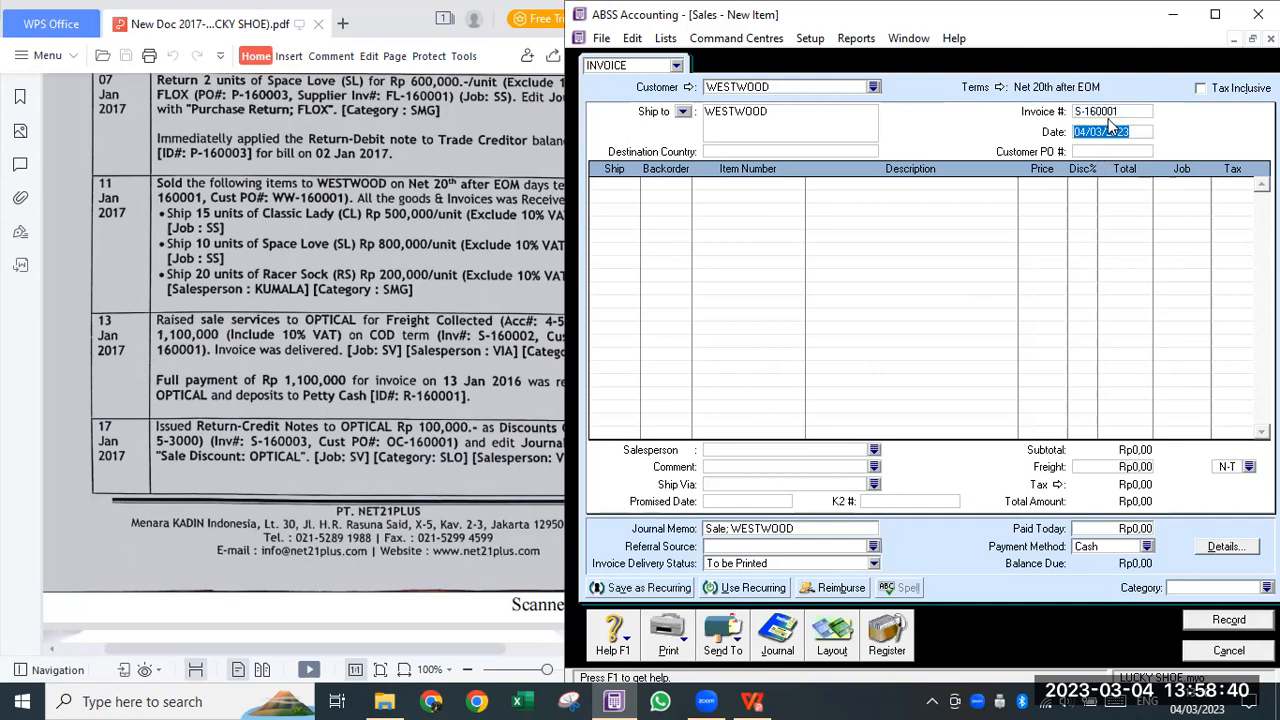
type("11/01/2017")
key("Tab")
type("WW-1600")
key("Tab")
- Add line 1: 15 CLASSIC LADY (CL) at 500.000, tax VAT, job SS
type("15")
key("Tab")
type("CL")
key("Tab")
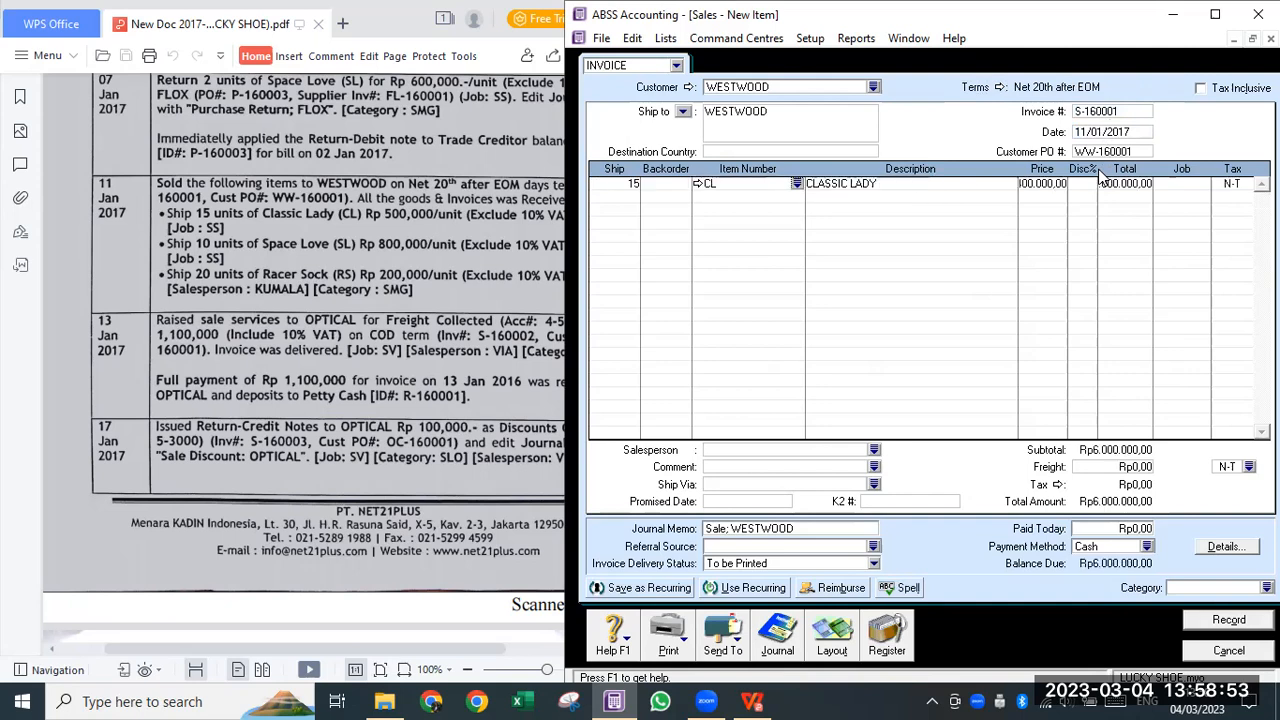
left_click(1030, 186)
type("500000")
key("Tab")
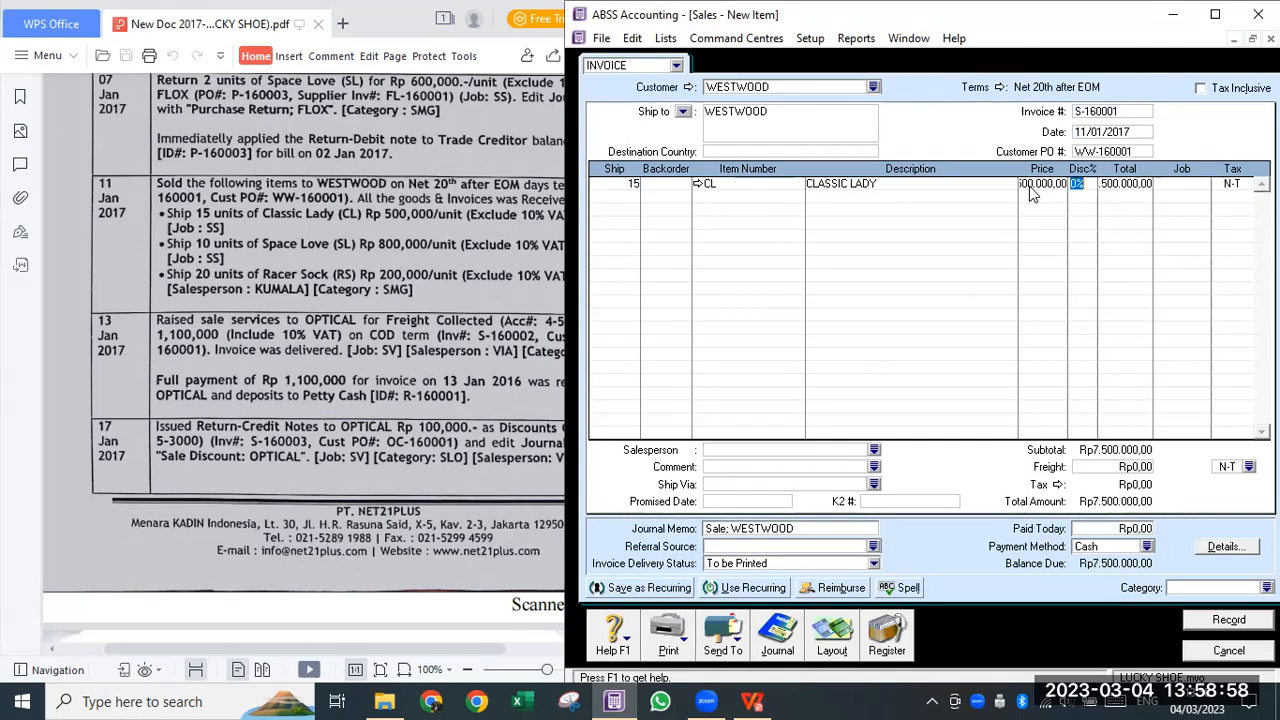
double_click(1246, 184)
left_click(1069, 298)
left_click(1092, 468)
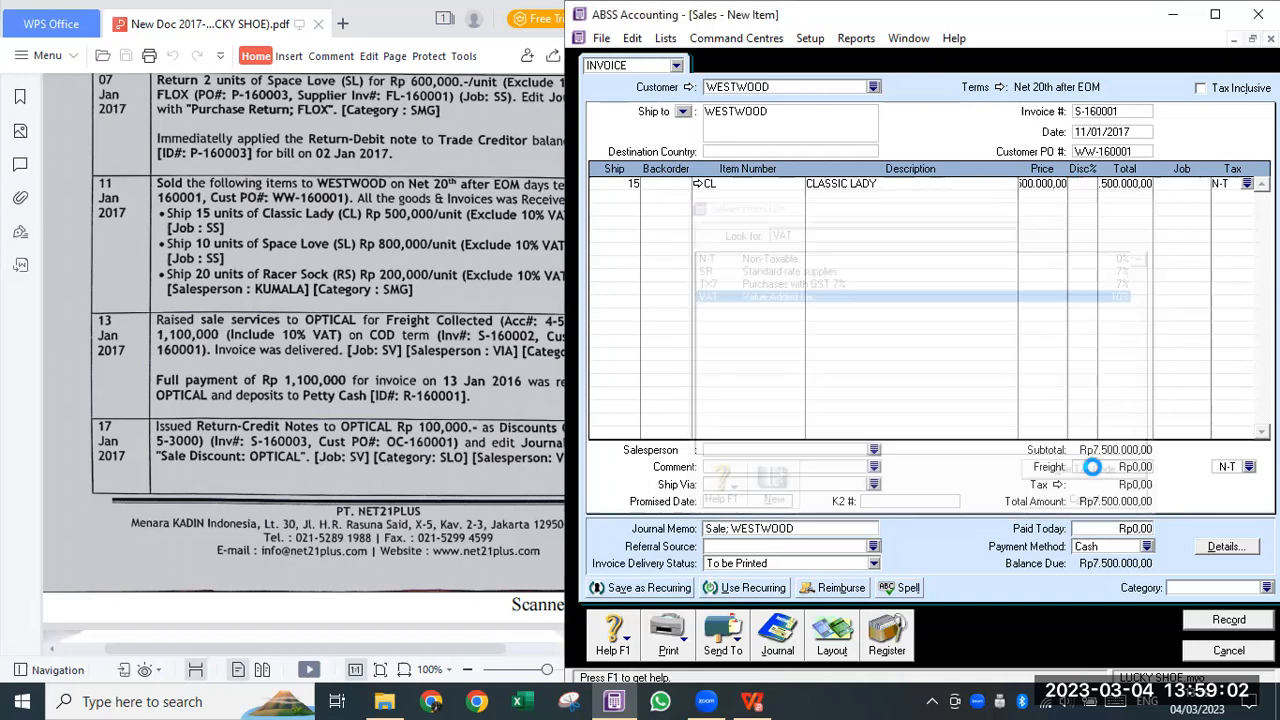
double_click(1198, 194)
type("SS")
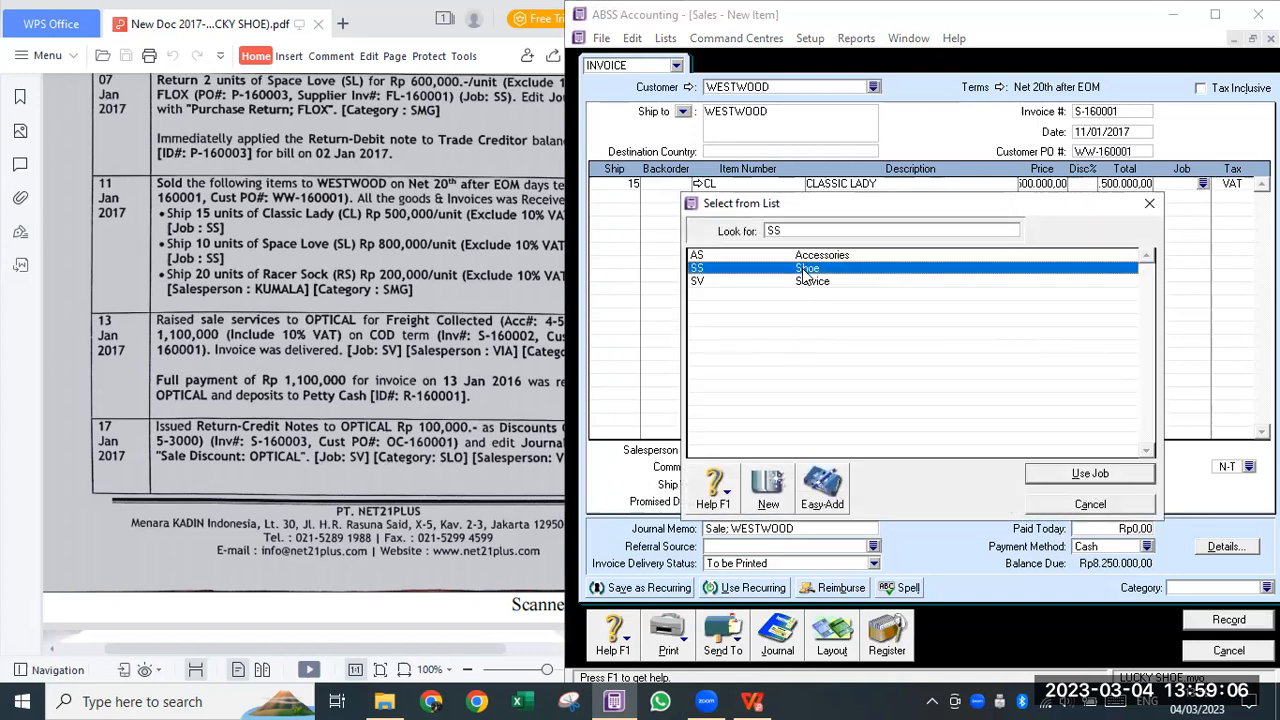
left_click(1087, 477)
- Add line 2: 10 SPACE LOVE (SL) at 800.000, job SS, tax VAT
left_click(616, 195)
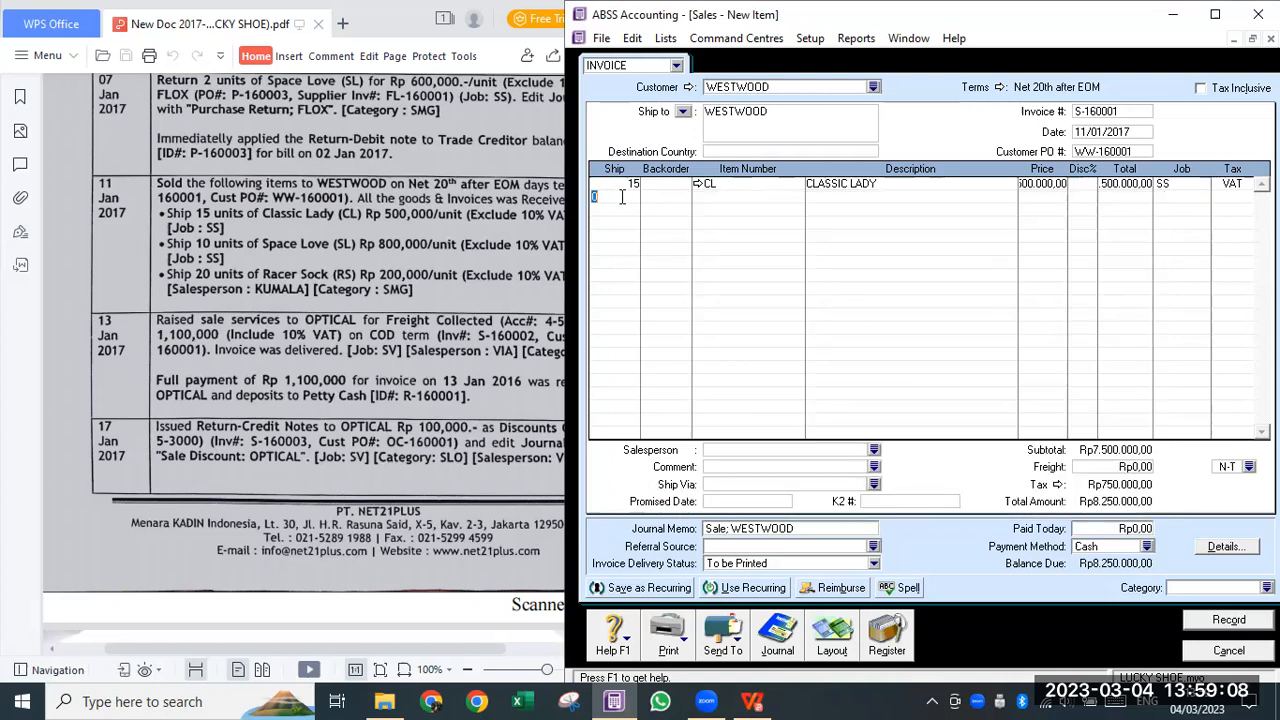
type("10")
key("Tab")
left_click(717, 198)
type("SL")
key("Tab")
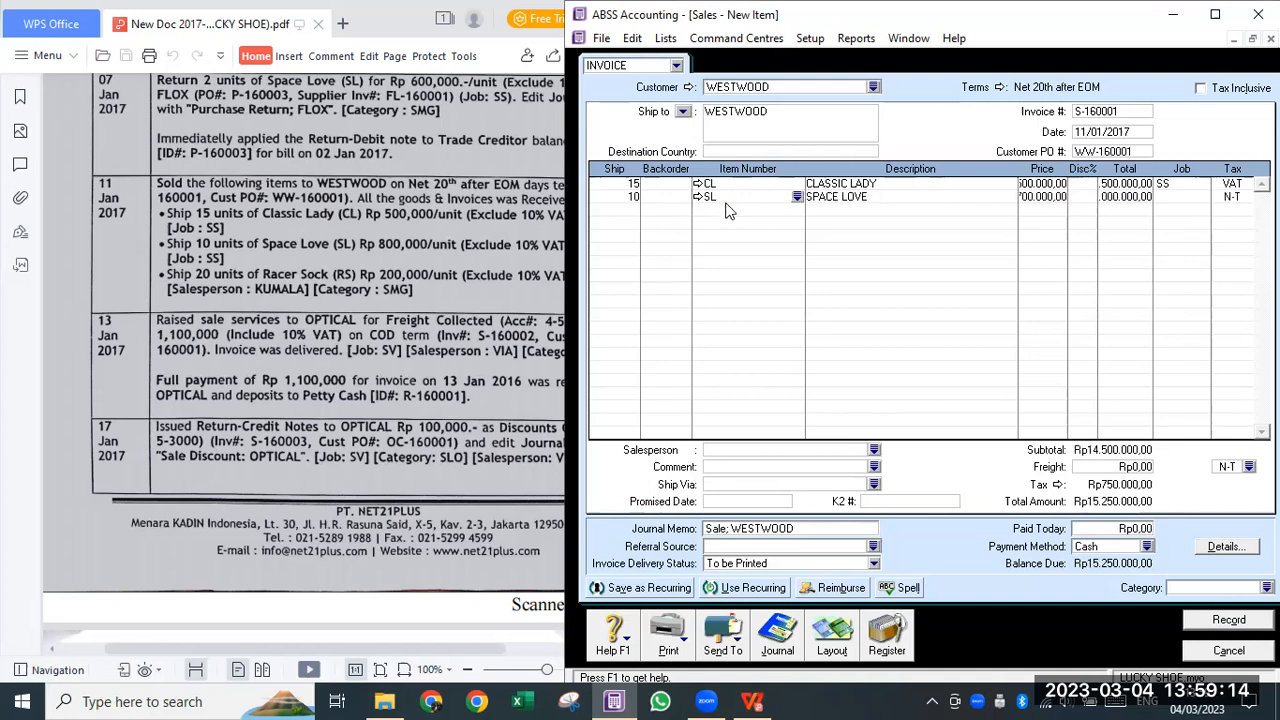
key("Tab")
type("800000")
key("Tab")
key("Tab")
key("Tab")
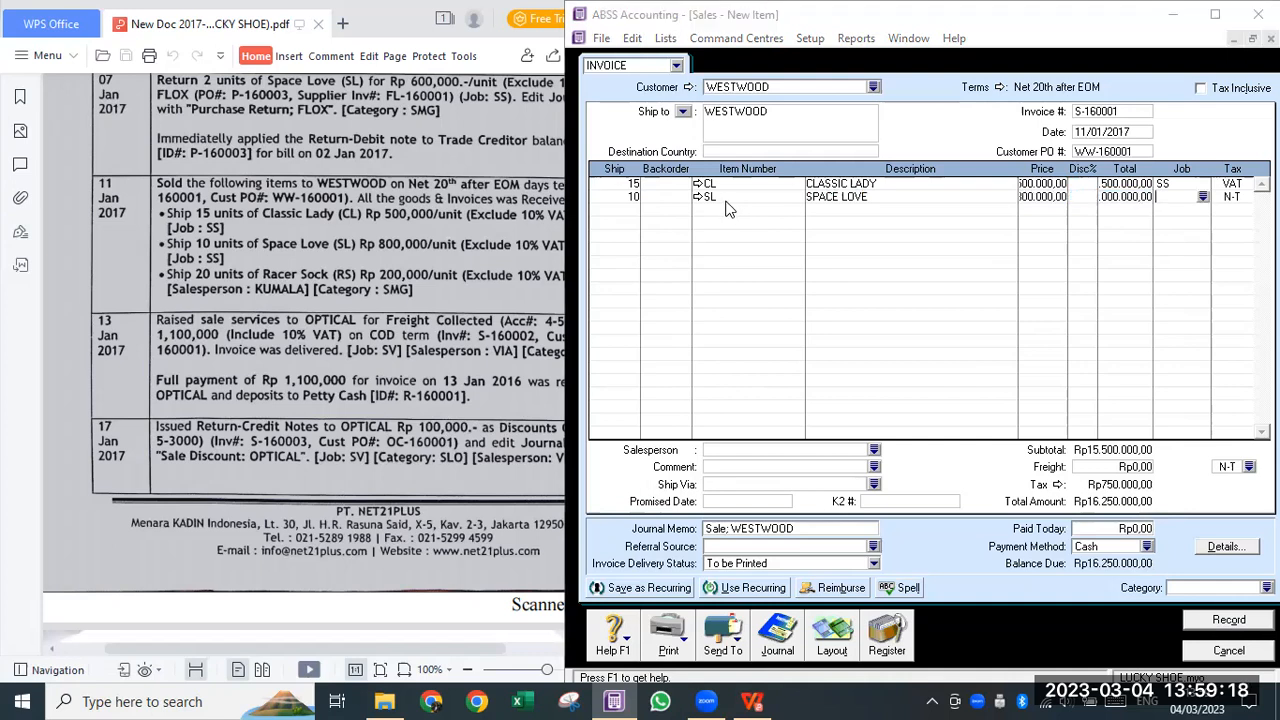
type("SS")
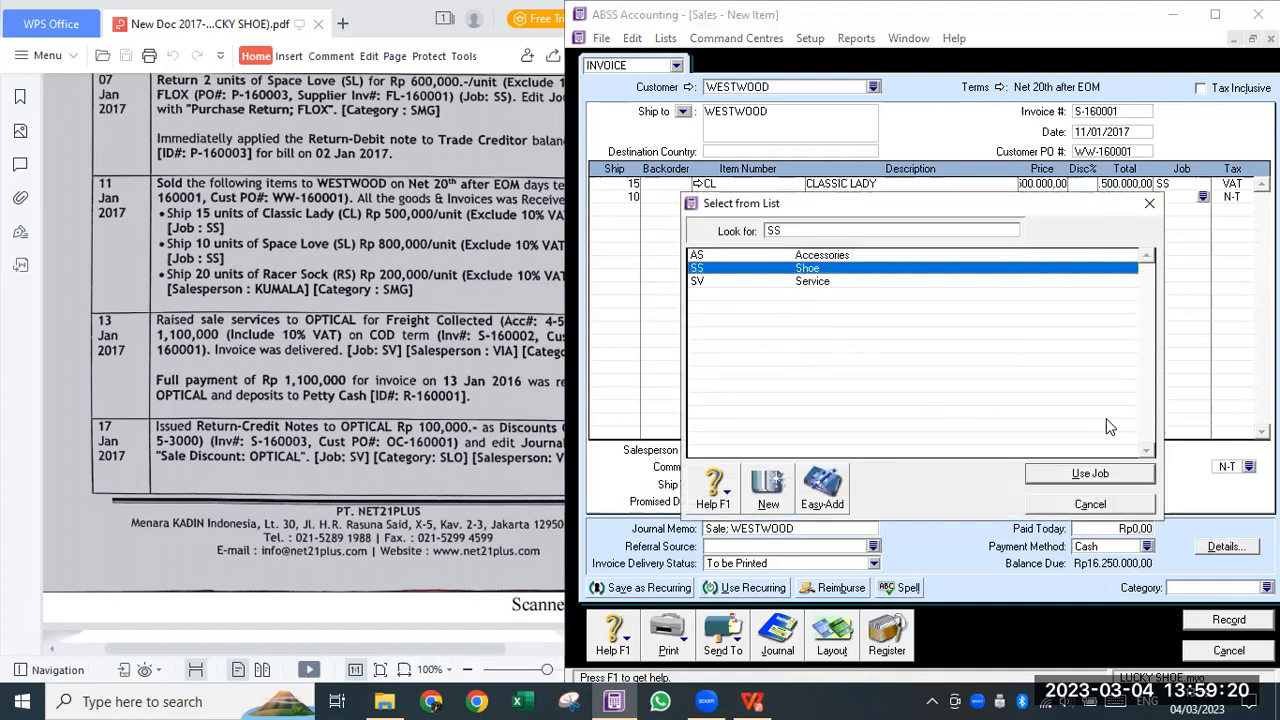
left_click(1090, 473)
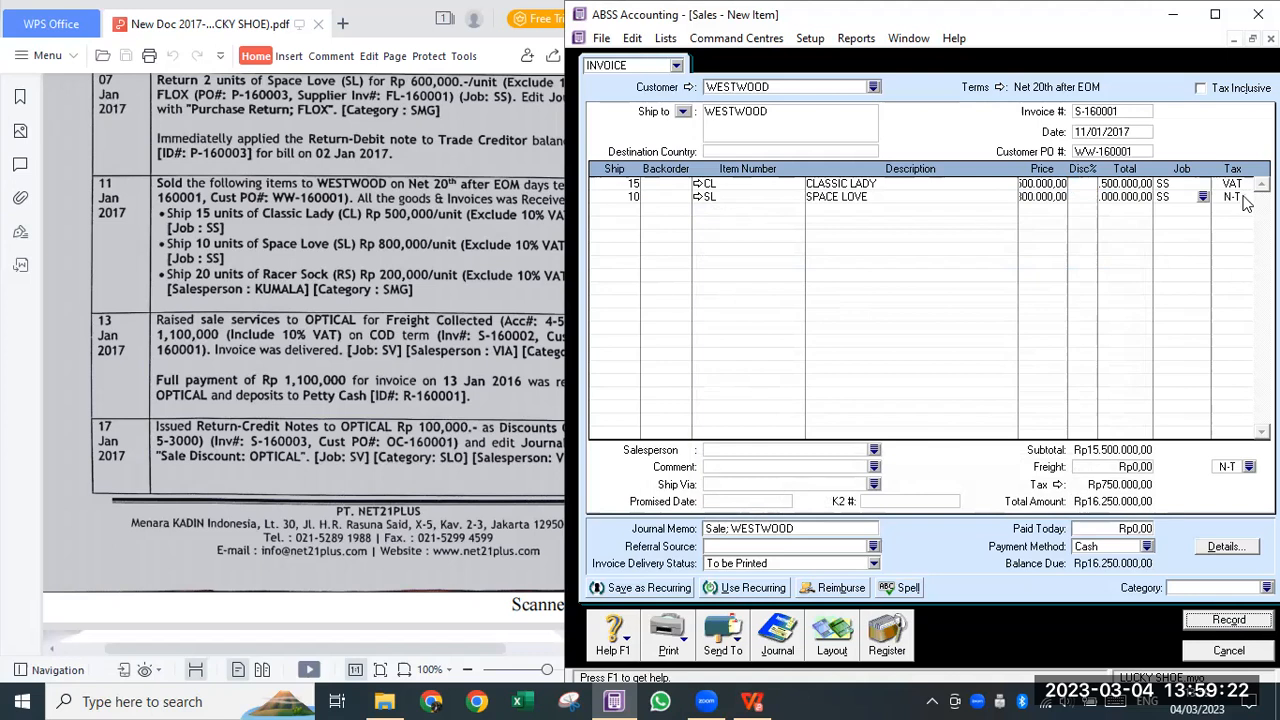
left_click(1245, 198)
type("VAT")
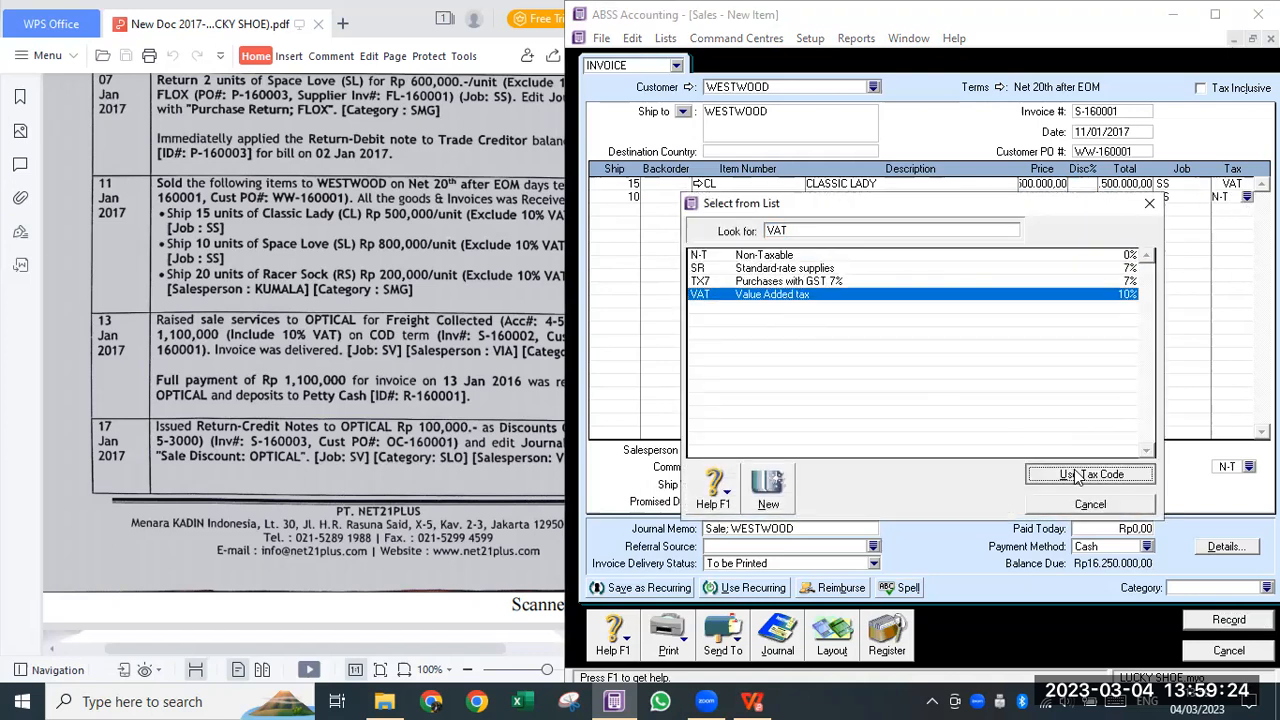
left_click(1077, 476)
- Add line 3: 20 RACER SOCK (RS), correcting its price to 200.000
left_click(626, 210)
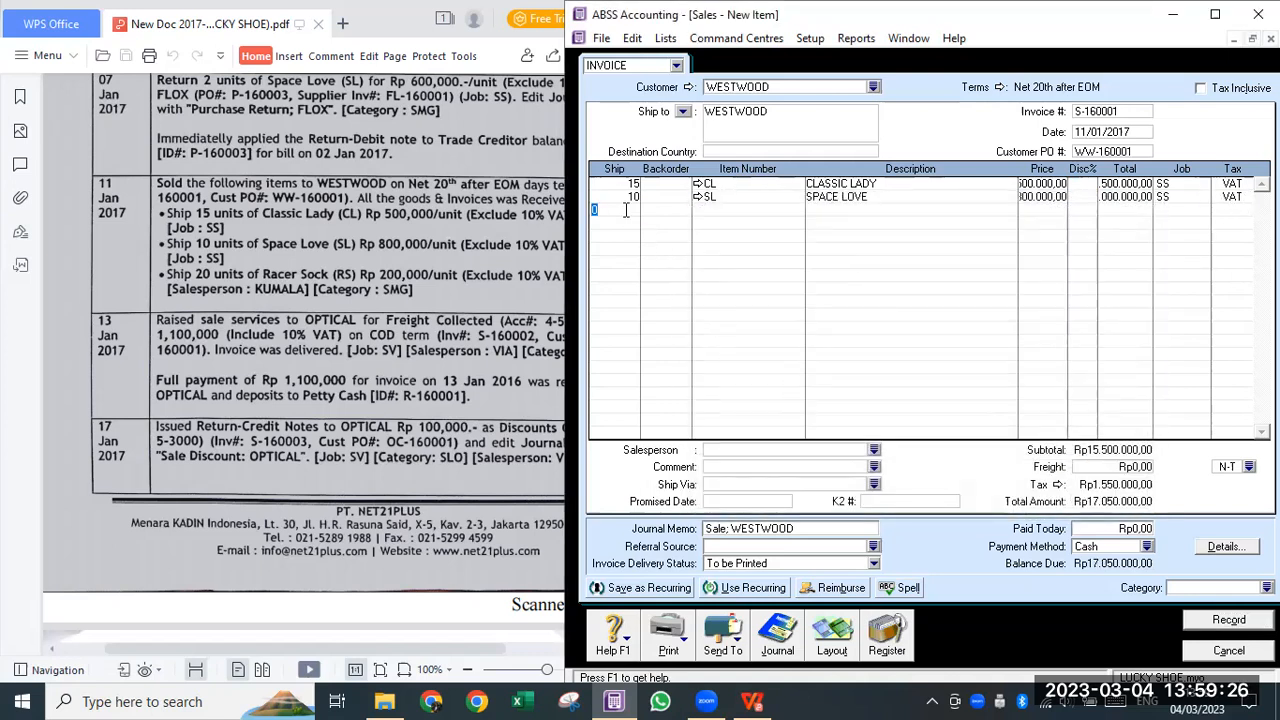
type("20")
key("Tab")
key("Tab")
type("RS")
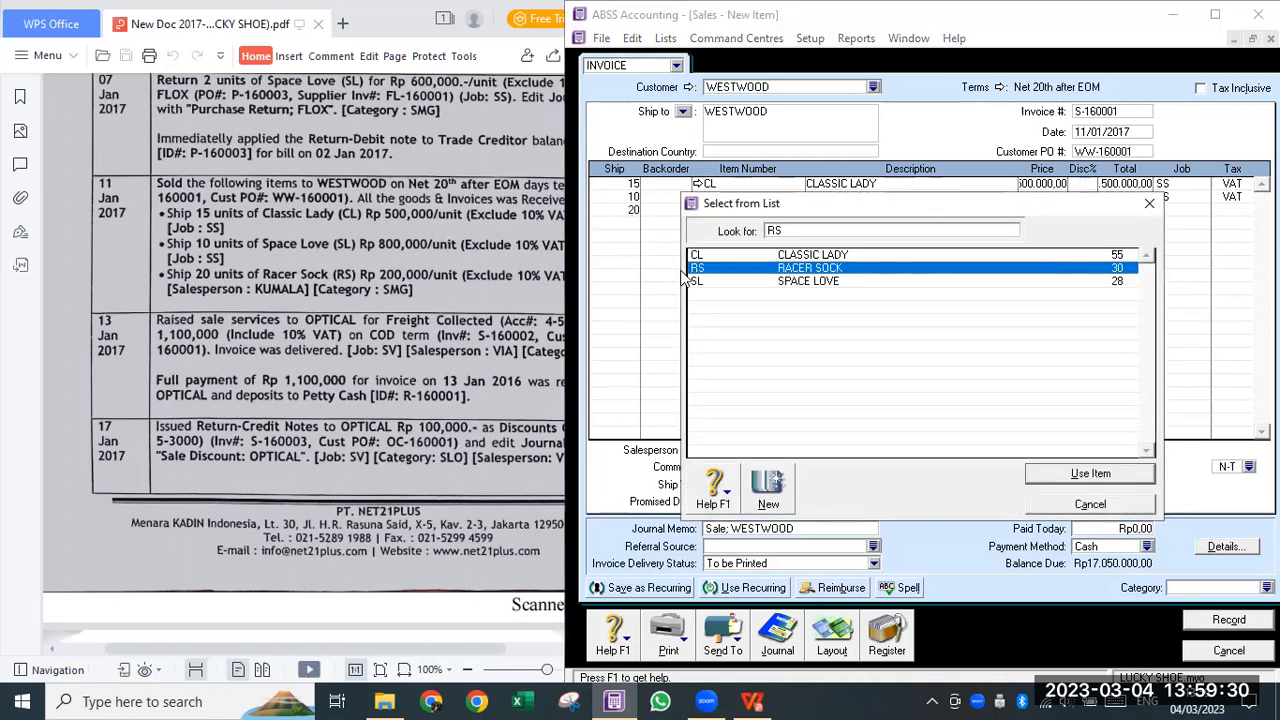
double_click(814, 270)
key("Tab")
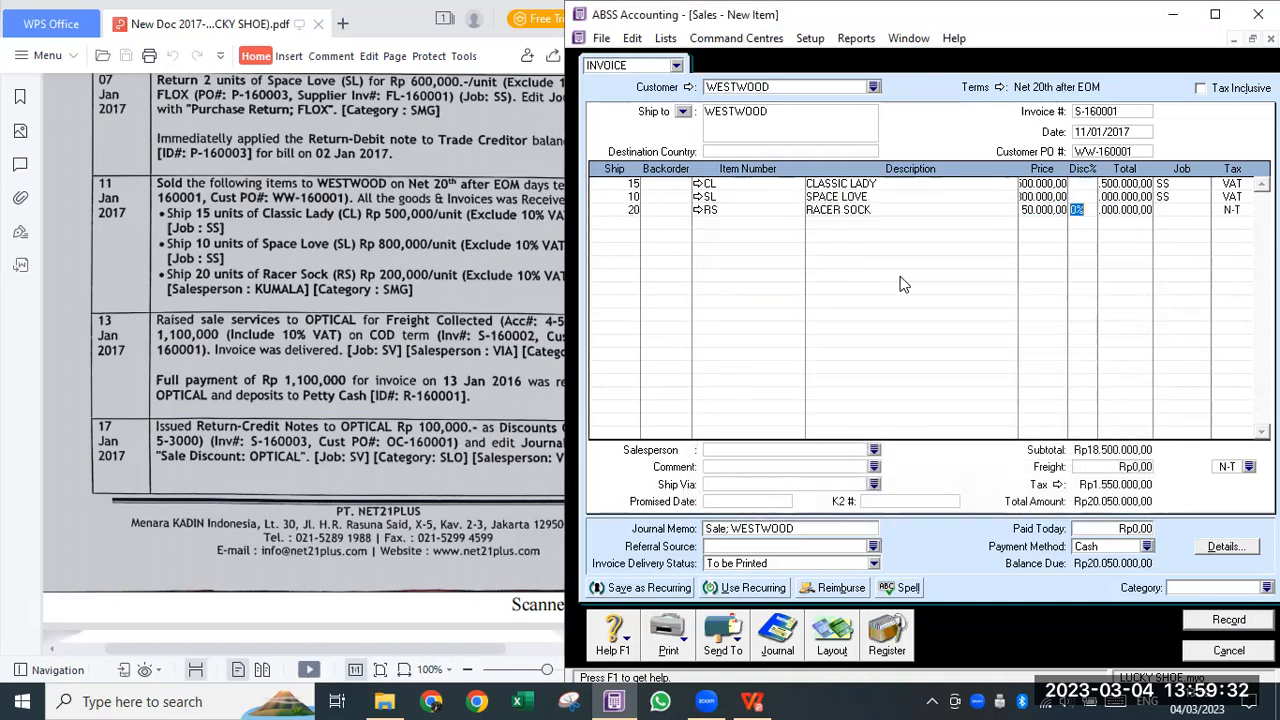
left_click(1040, 210)
key("BackSpace")
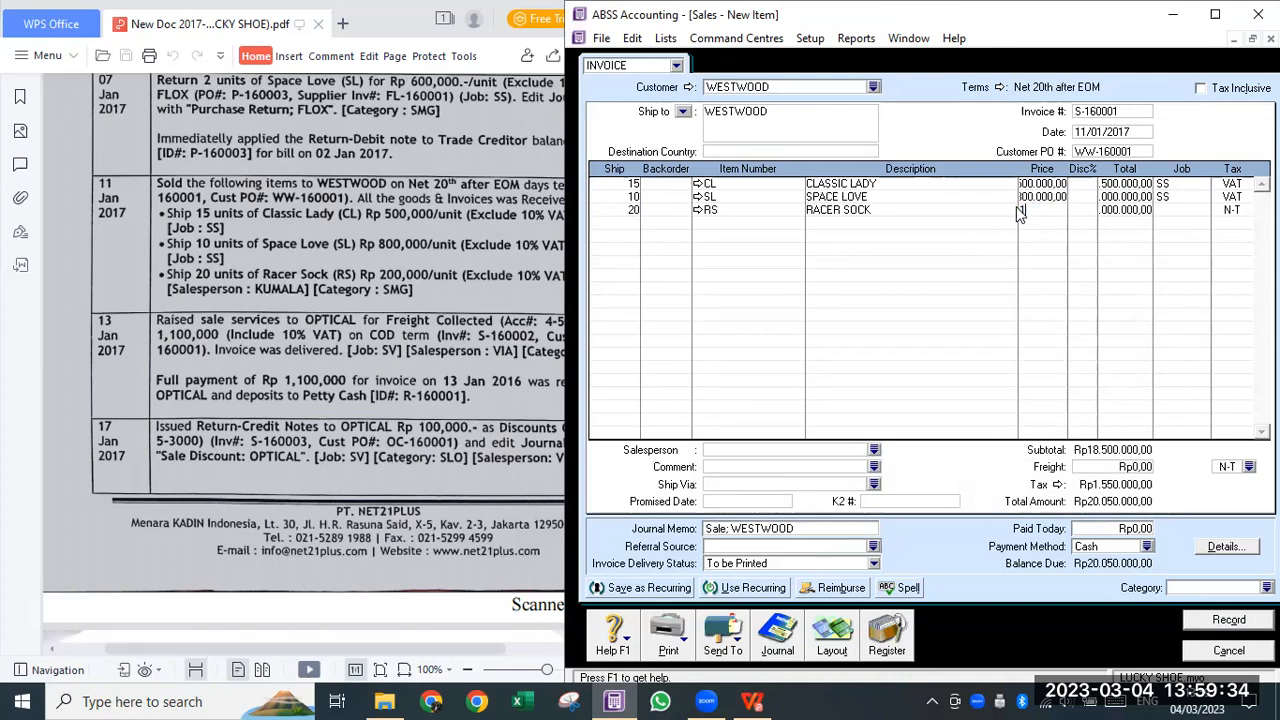
type("2000000")
key("Tab")
key("Tab")
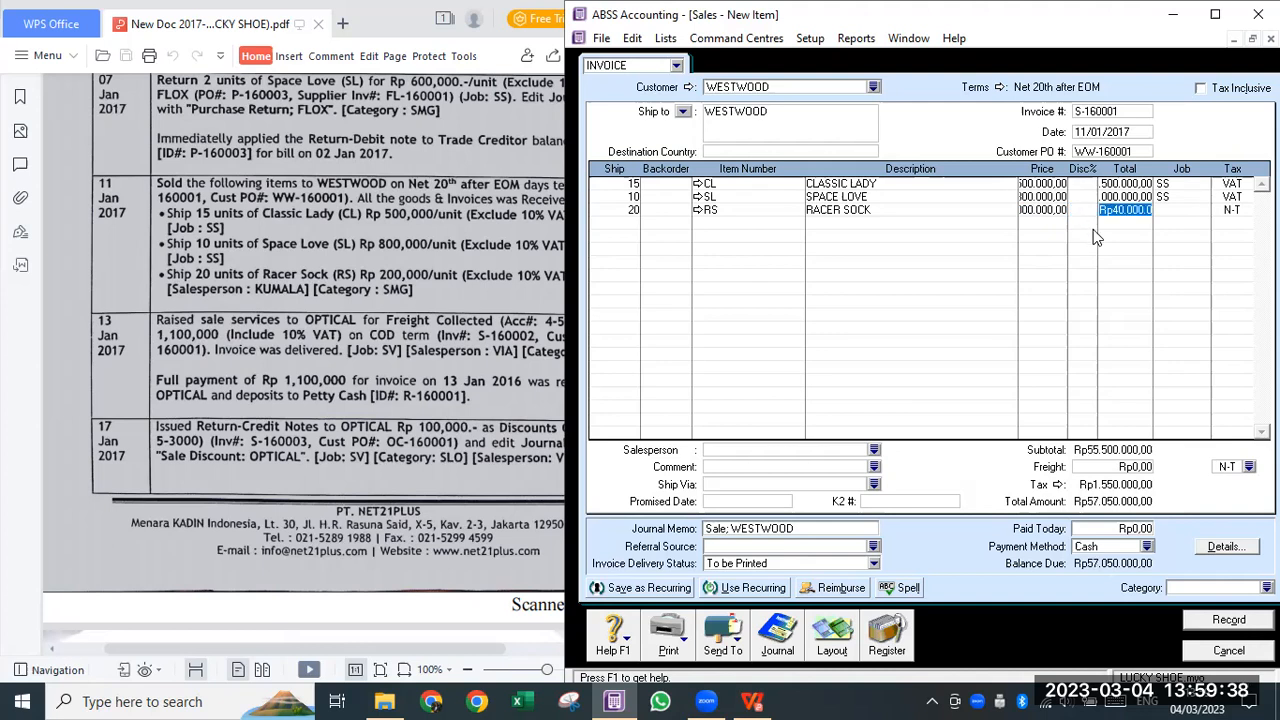
key("shift+Tab")
key("shift+Tab")
type("200000")
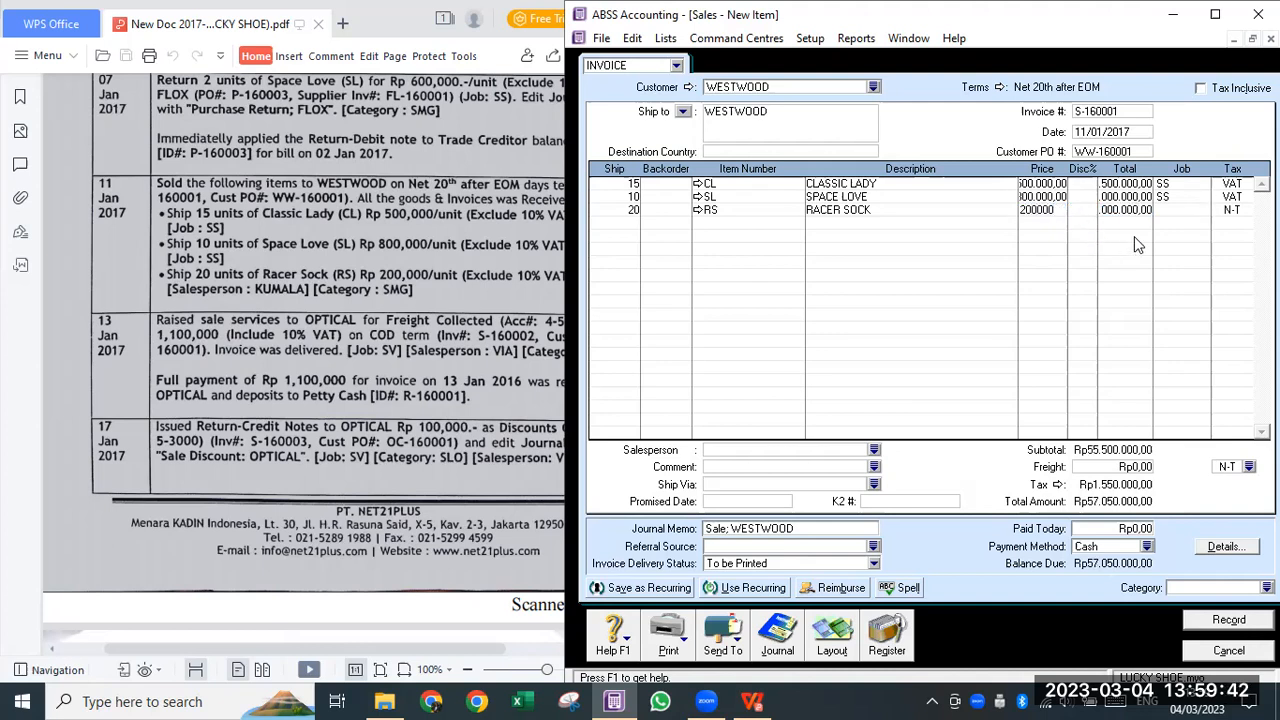
key("Tab")
key("Tab")
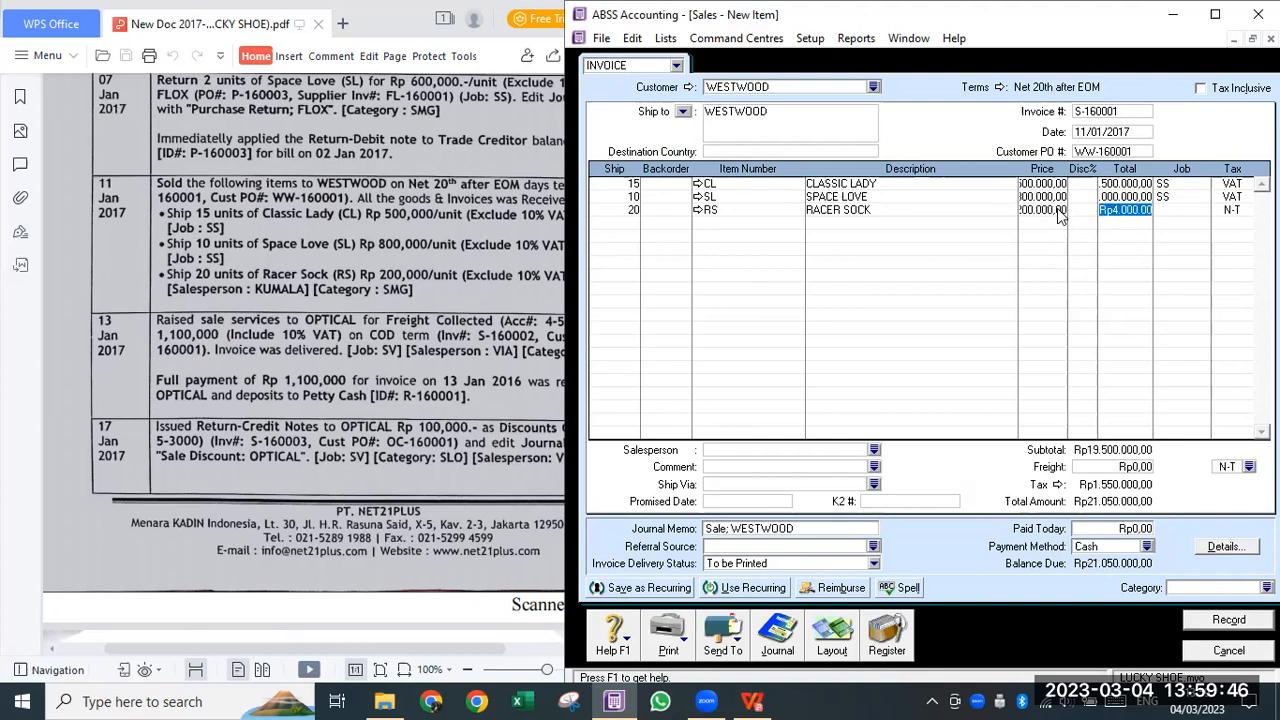
- Assign job AS and tax code VAT to the Racer Sock line
left_click(1186, 211)
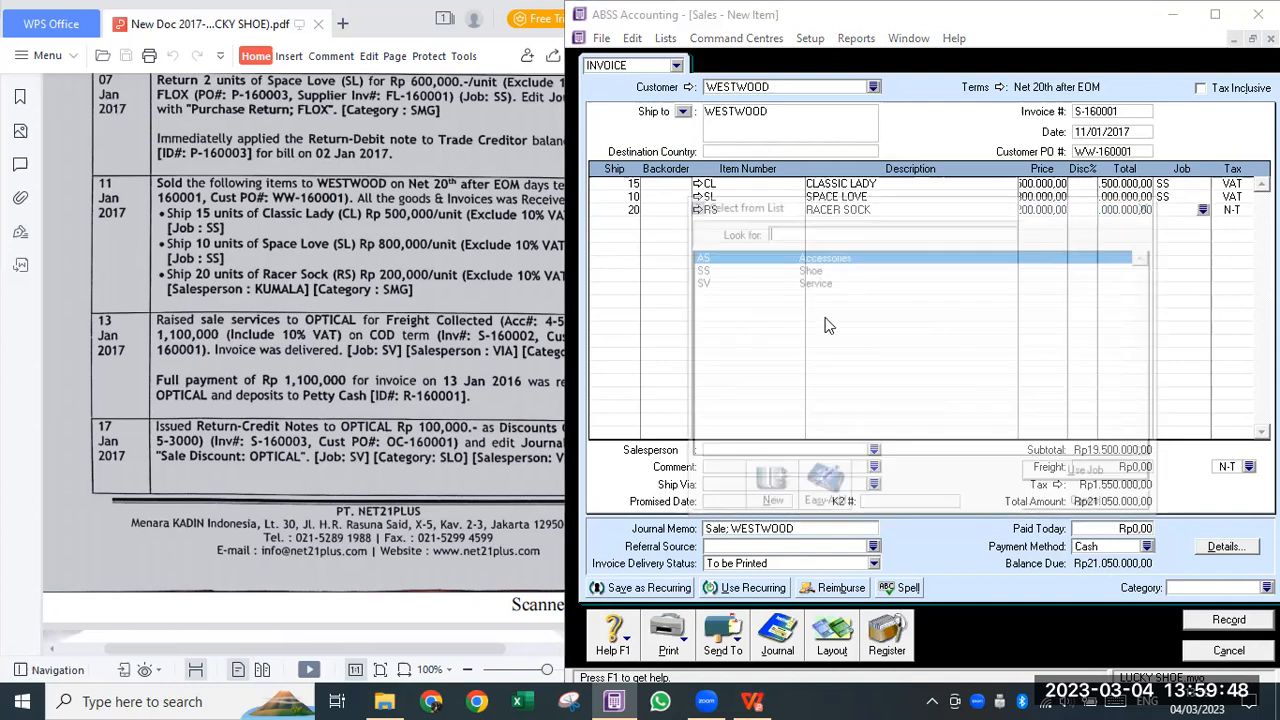
left_click(787, 267)
left_click(789, 256)
left_click(1030, 475)
left_click(1234, 209)
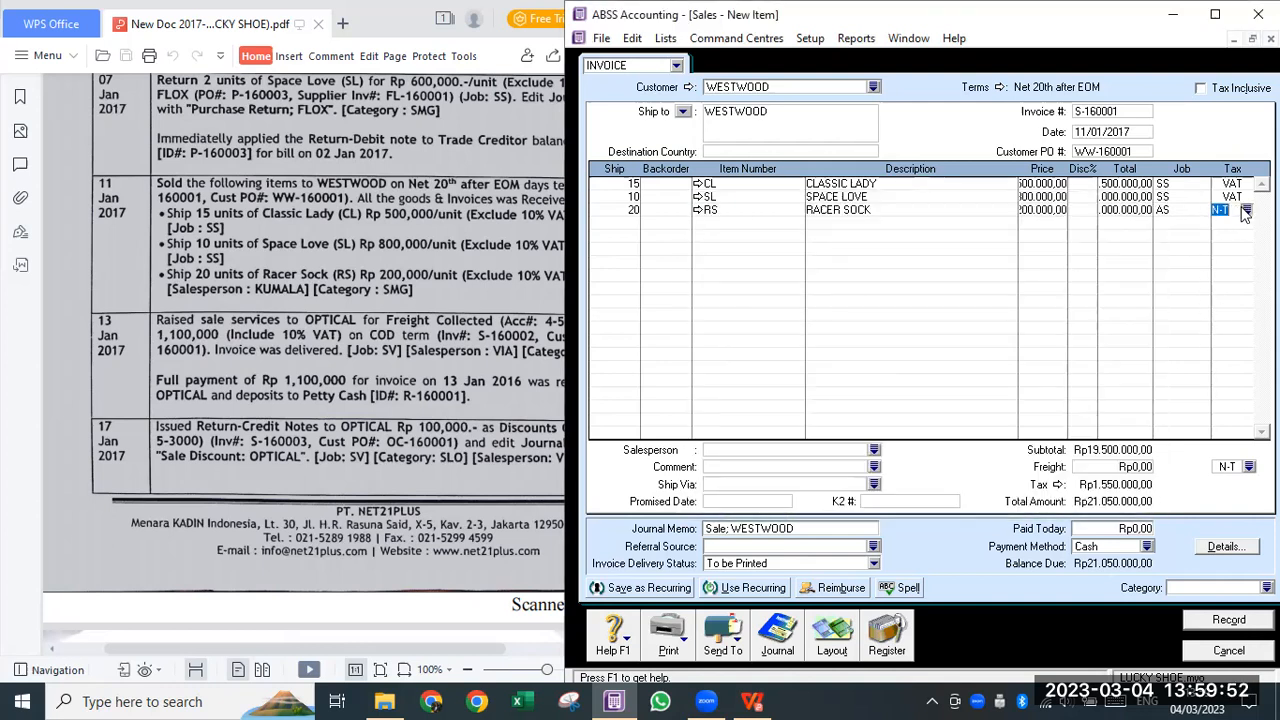
left_click(1247, 210)
left_click(810, 296)
left_click(1040, 468)
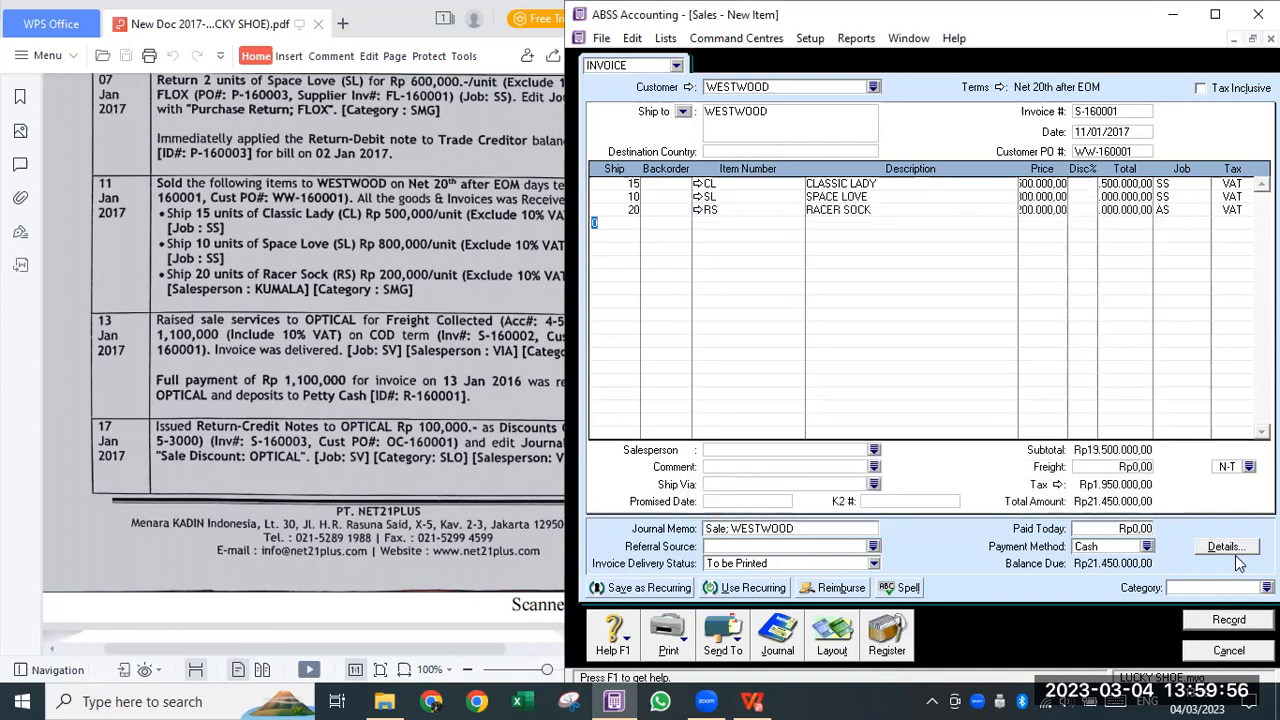
- Set salesperson KUMALA and category SMG, then record the WESTWOOD invoice
left_click(874, 451)
double_click(738, 259)
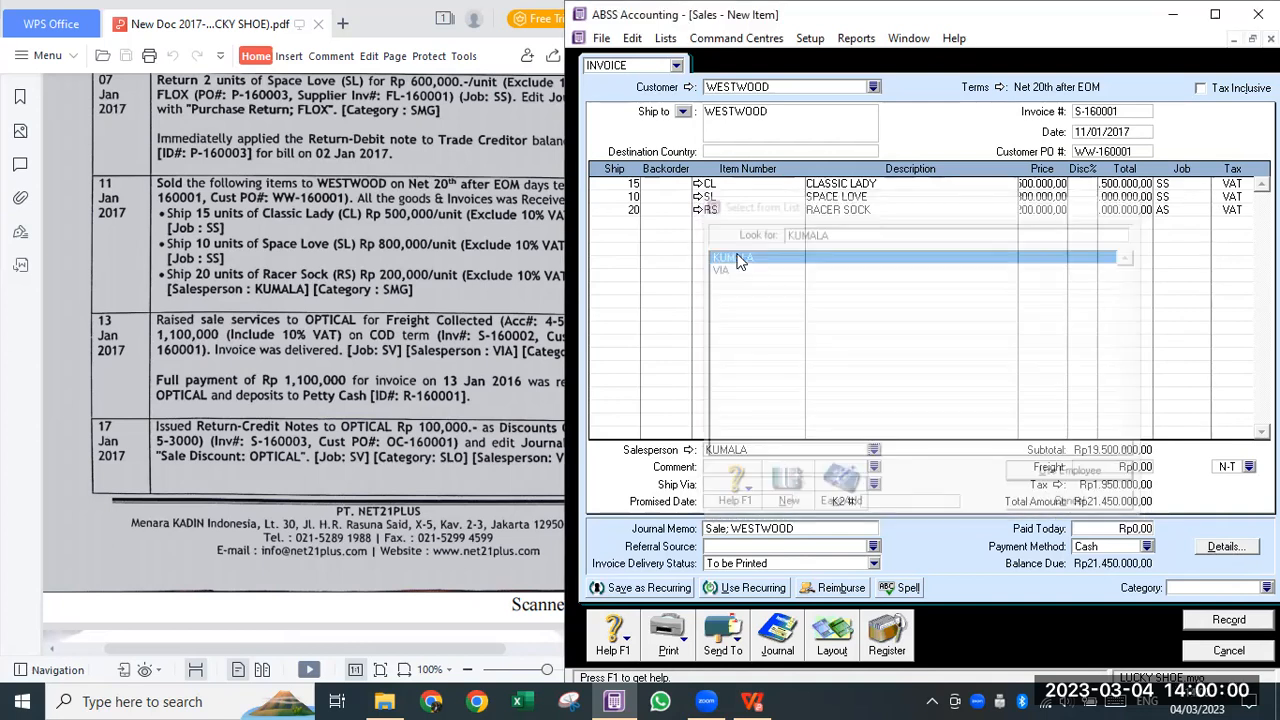
left_click(1266, 587)
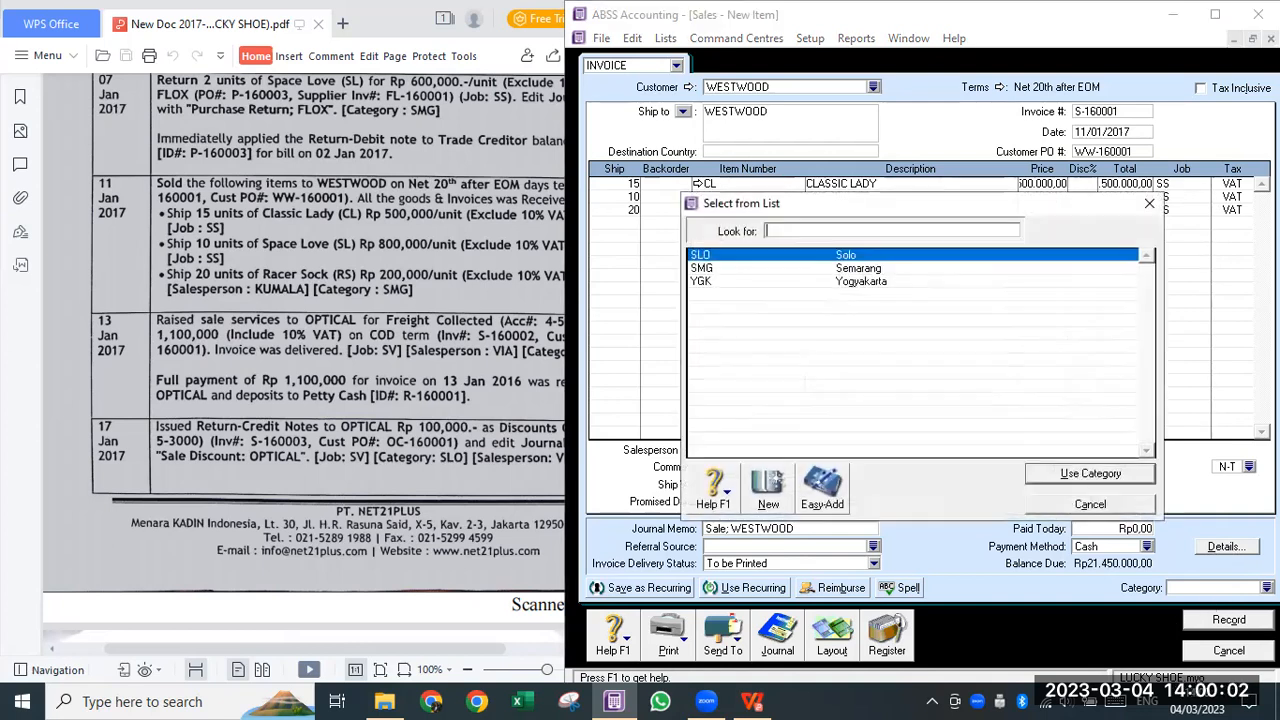
type("SMG")
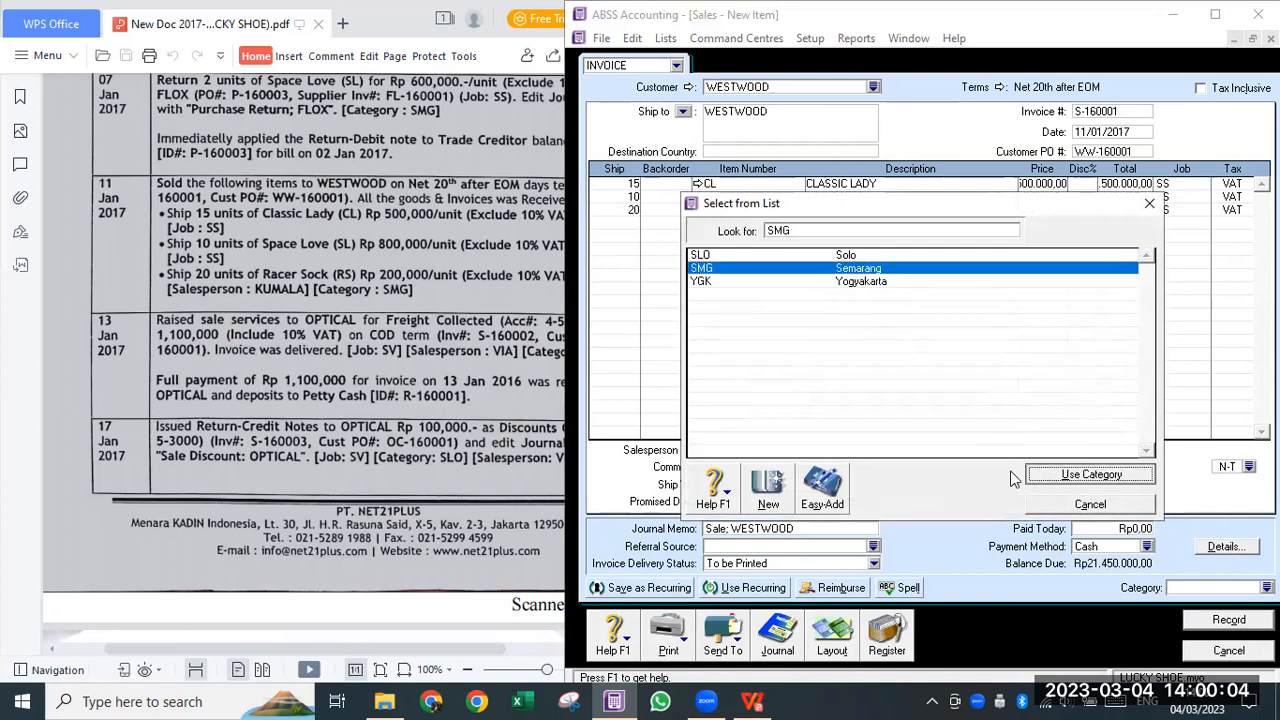
key("Return")
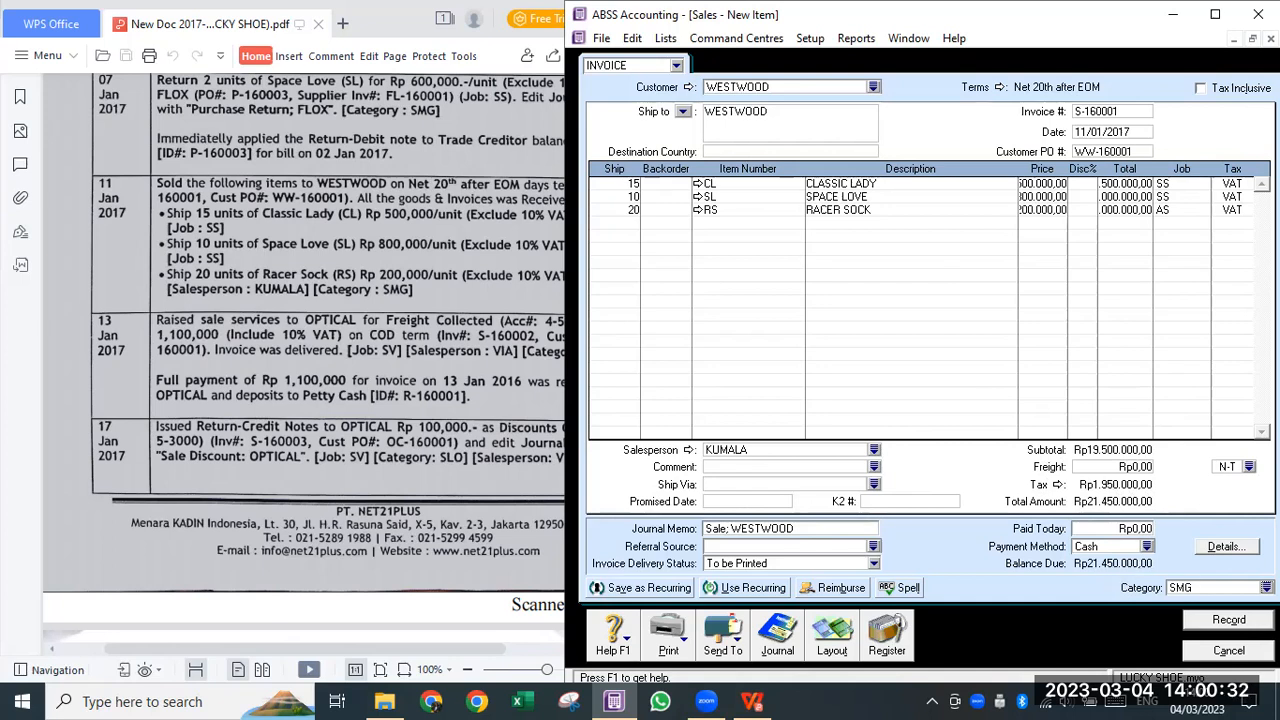
left_click(1245, 622)
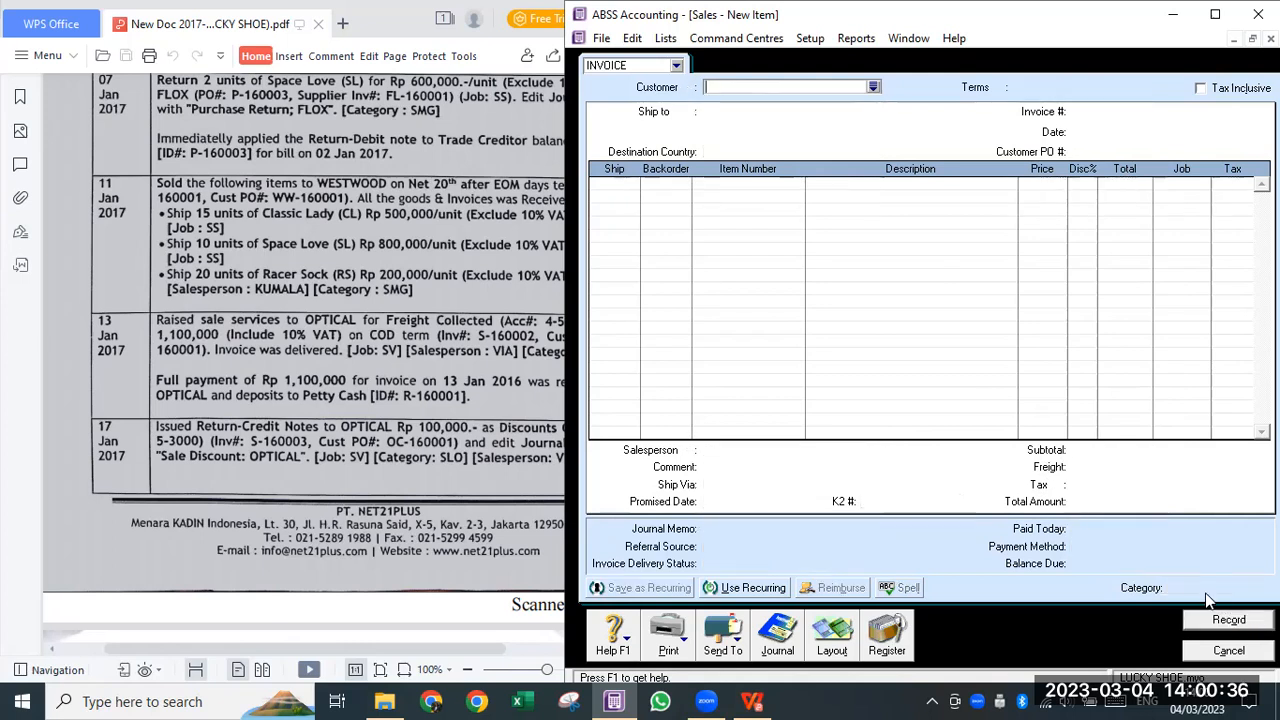
left_click(879, 638)
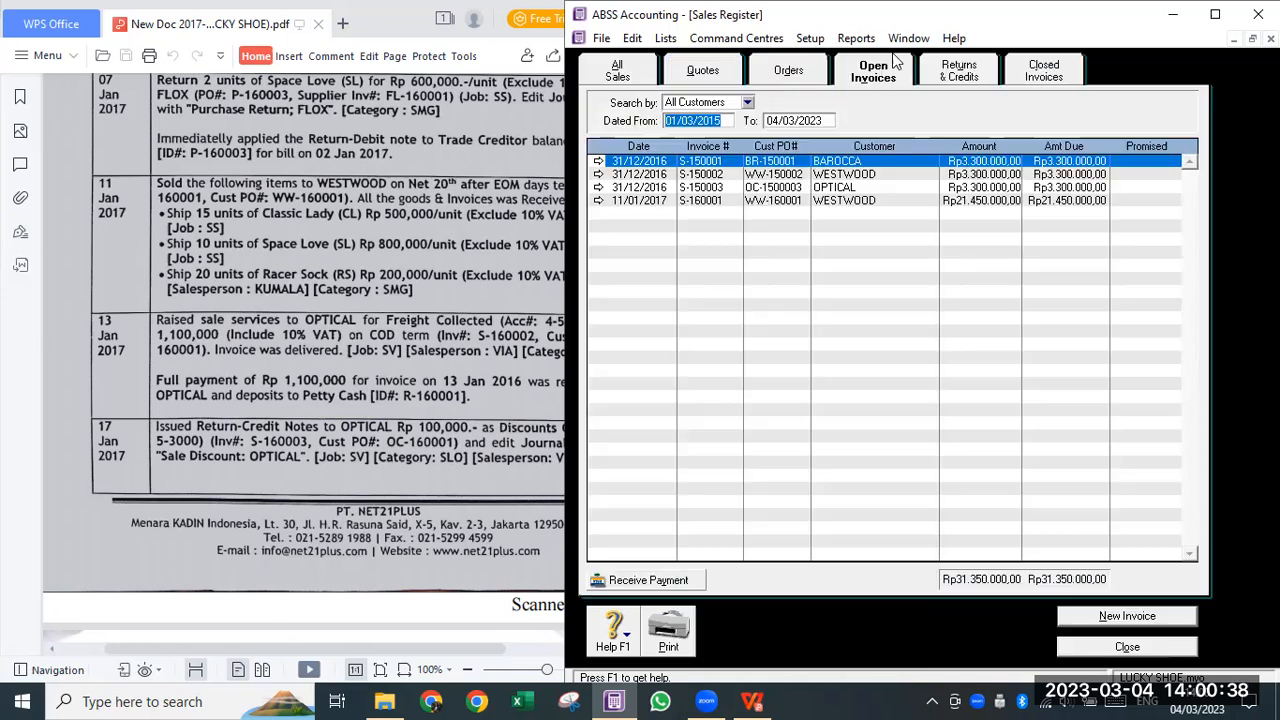
left_click(855, 201)
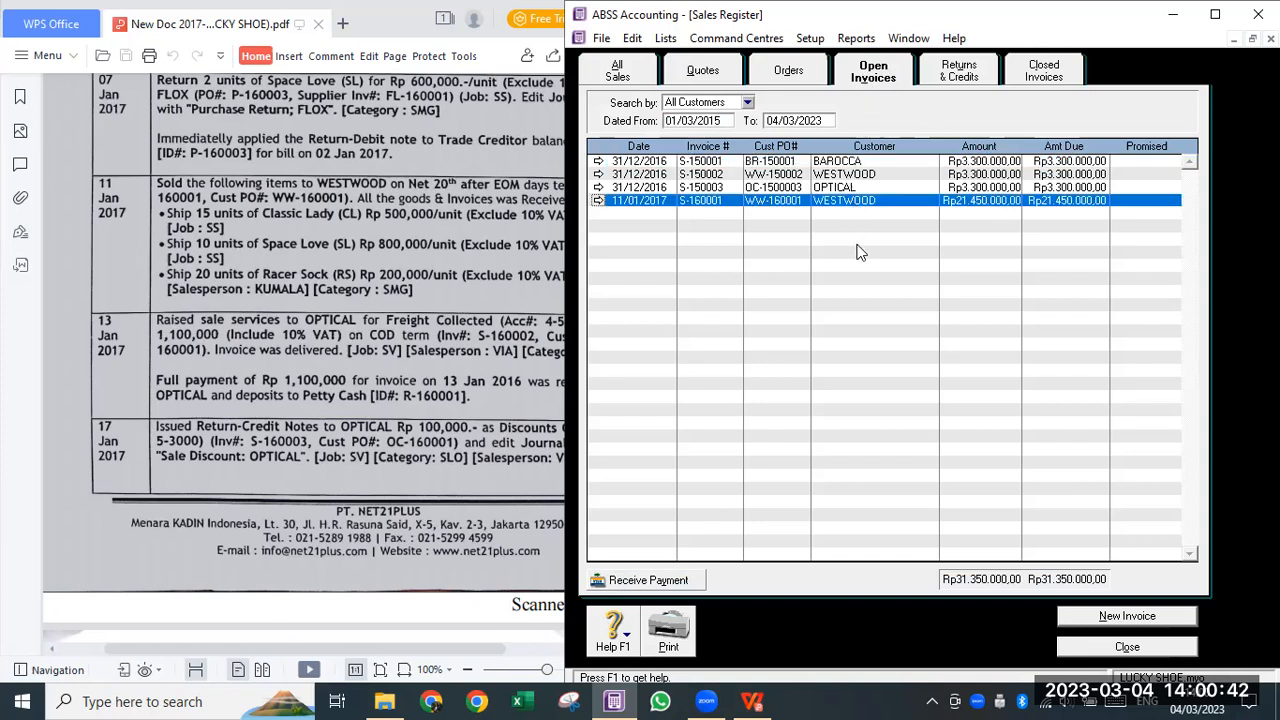
left_click(246, 365)
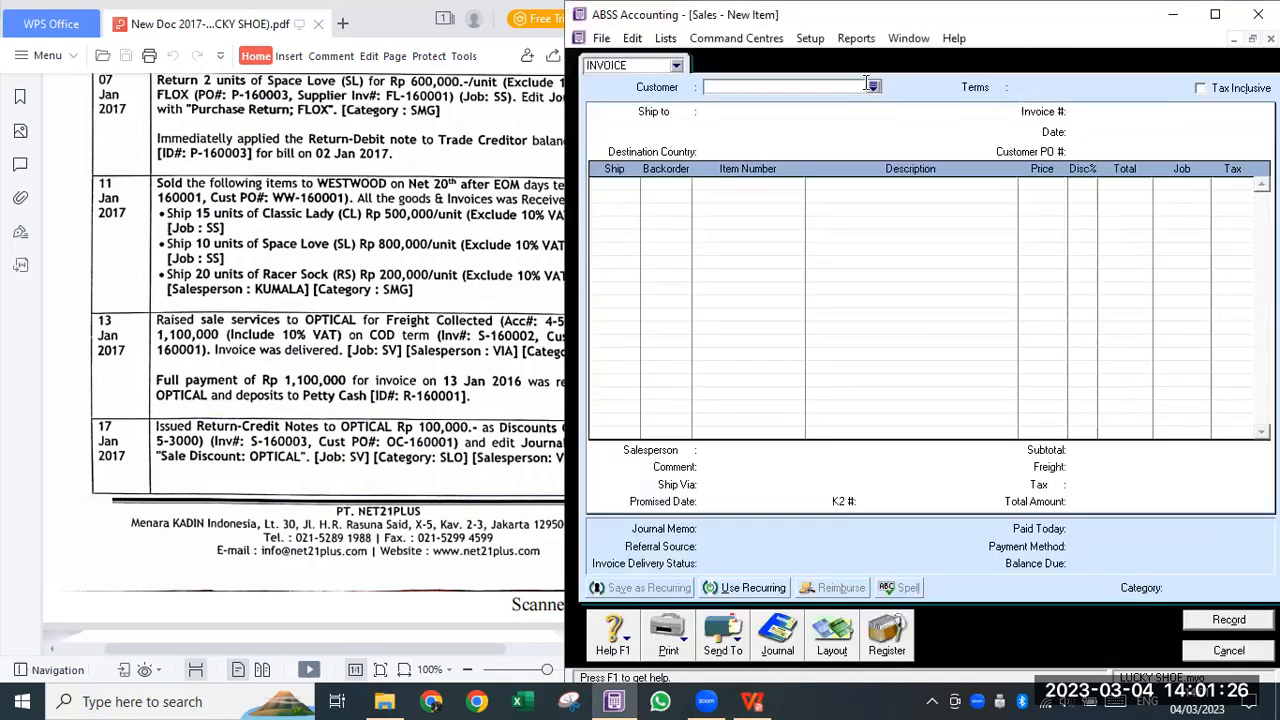
left_click(873, 87)
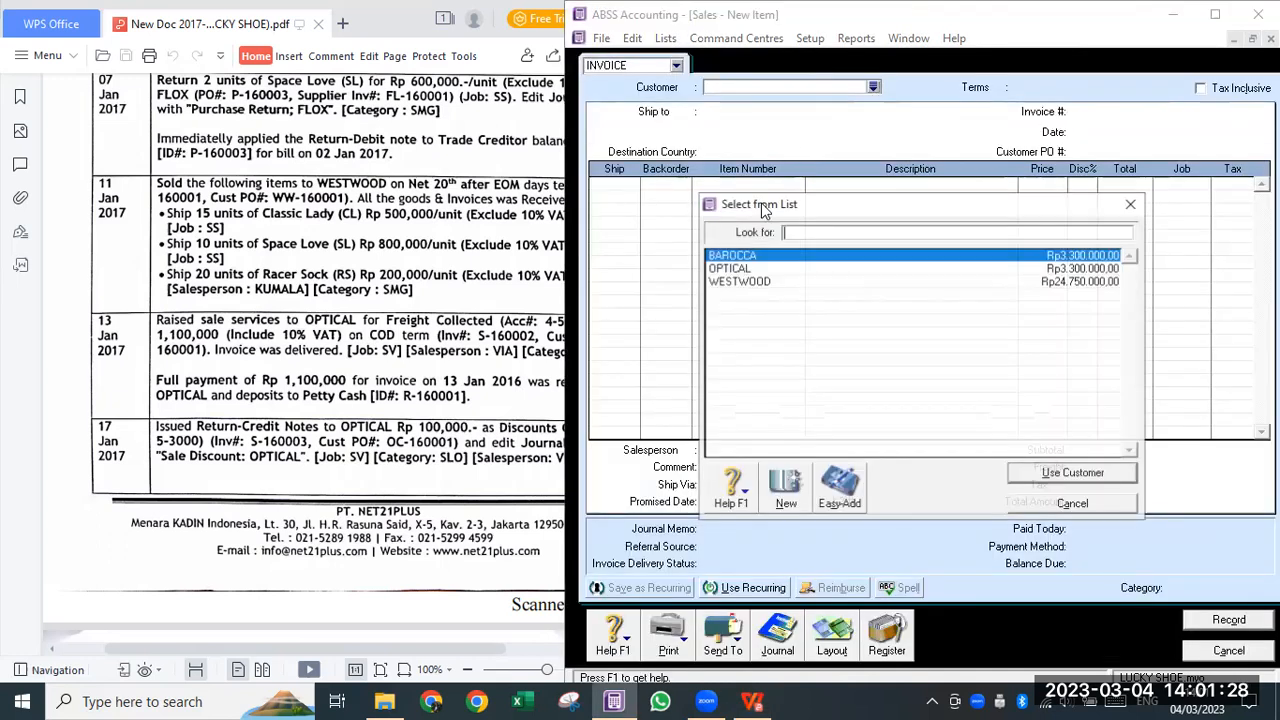
- Select customer OPTICAL with C.O.D. credit terms and tax-inclusive pricing
left_click(757, 272)
double_click(757, 272)
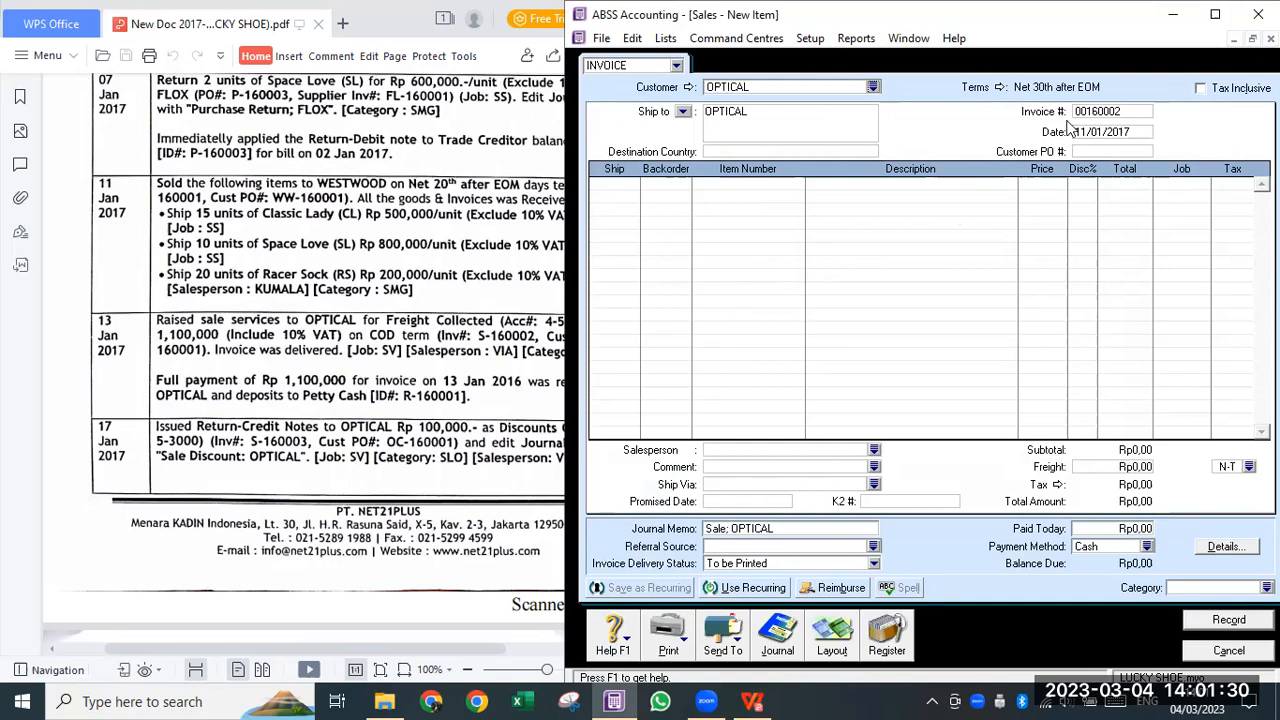
left_click(1000, 87)
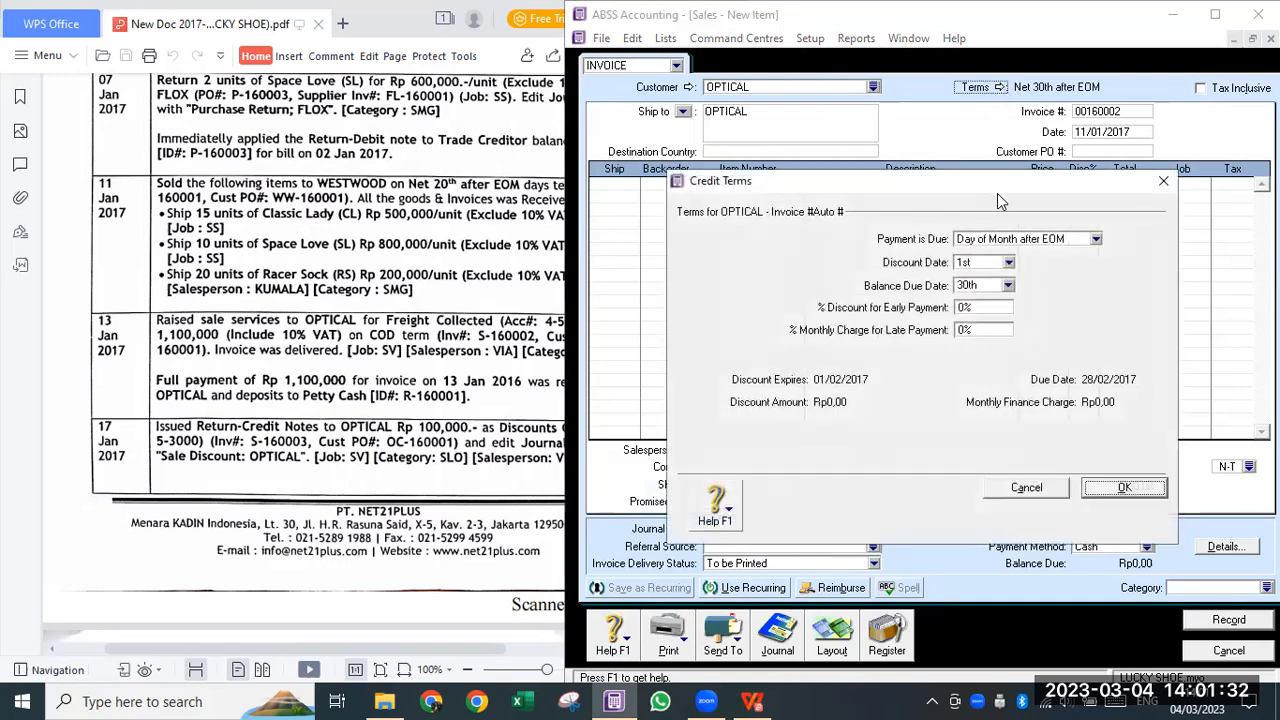
left_click(1010, 242)
left_click(1003, 257)
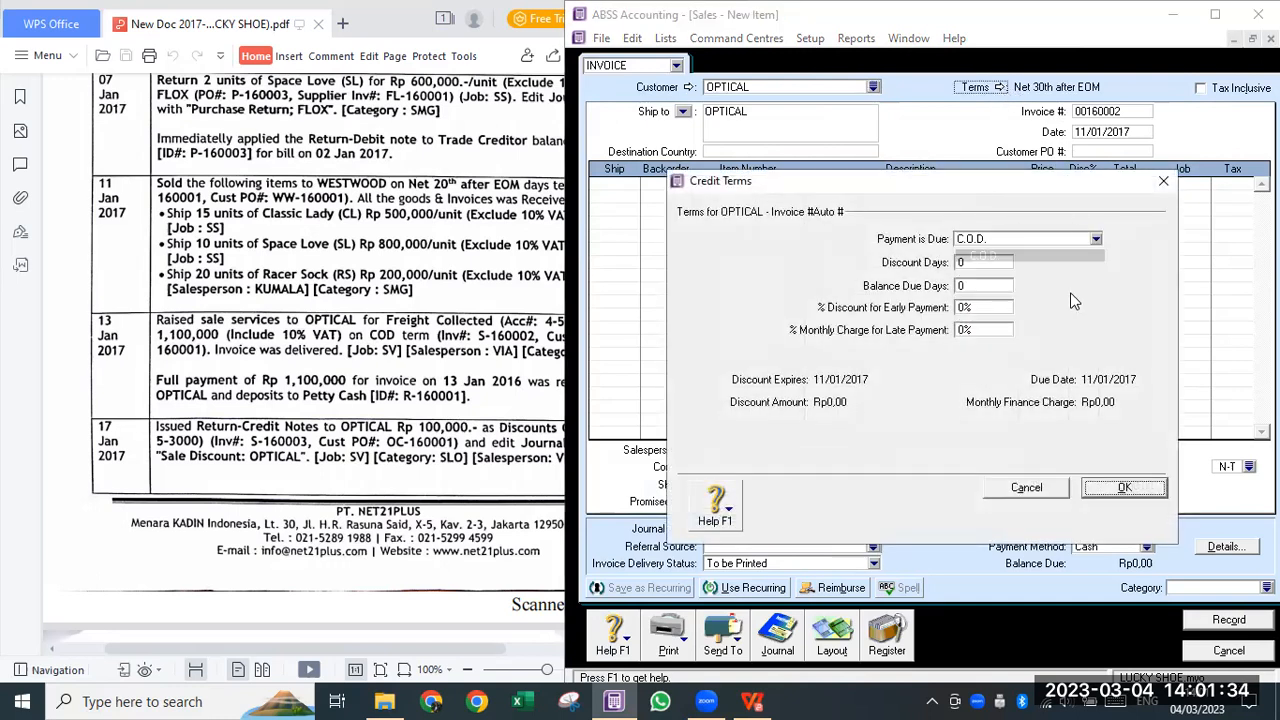
left_click(1120, 488)
left_click(1200, 88)
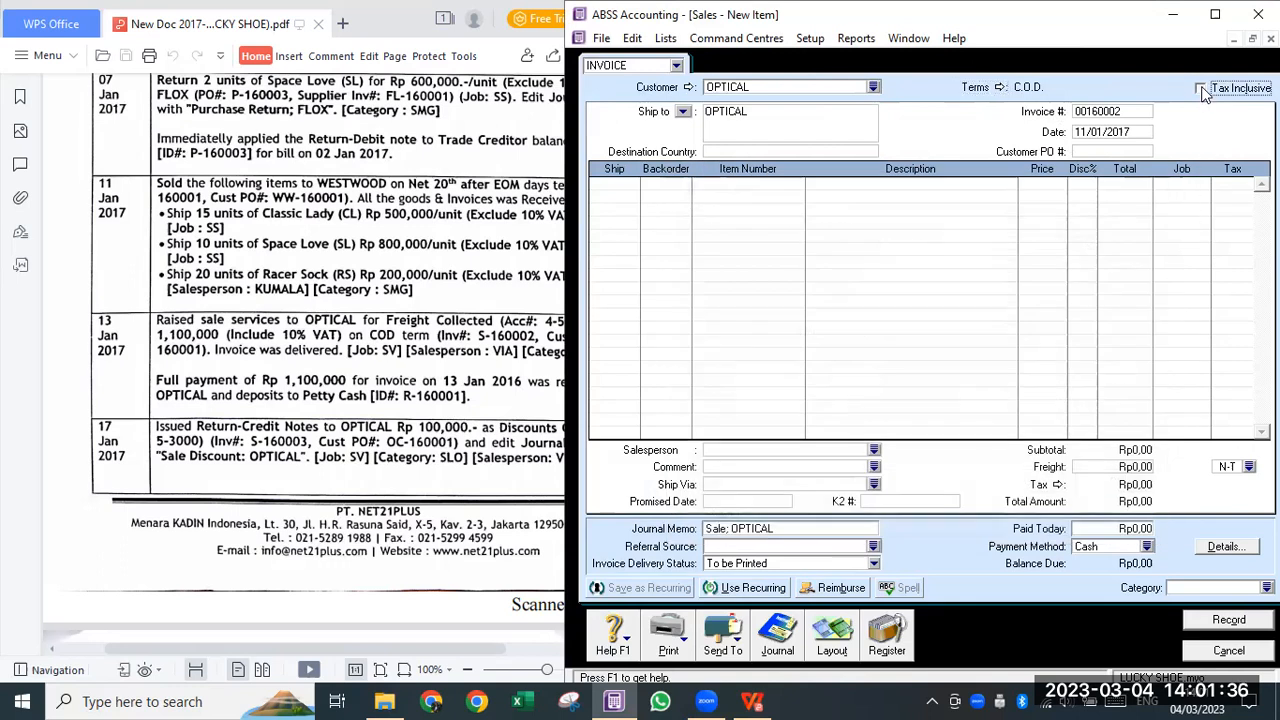
- Enter invoice S-160002, date 13/01/2017, customer PO OC-160001, and switch to the Service layout
left_click(1124, 110)
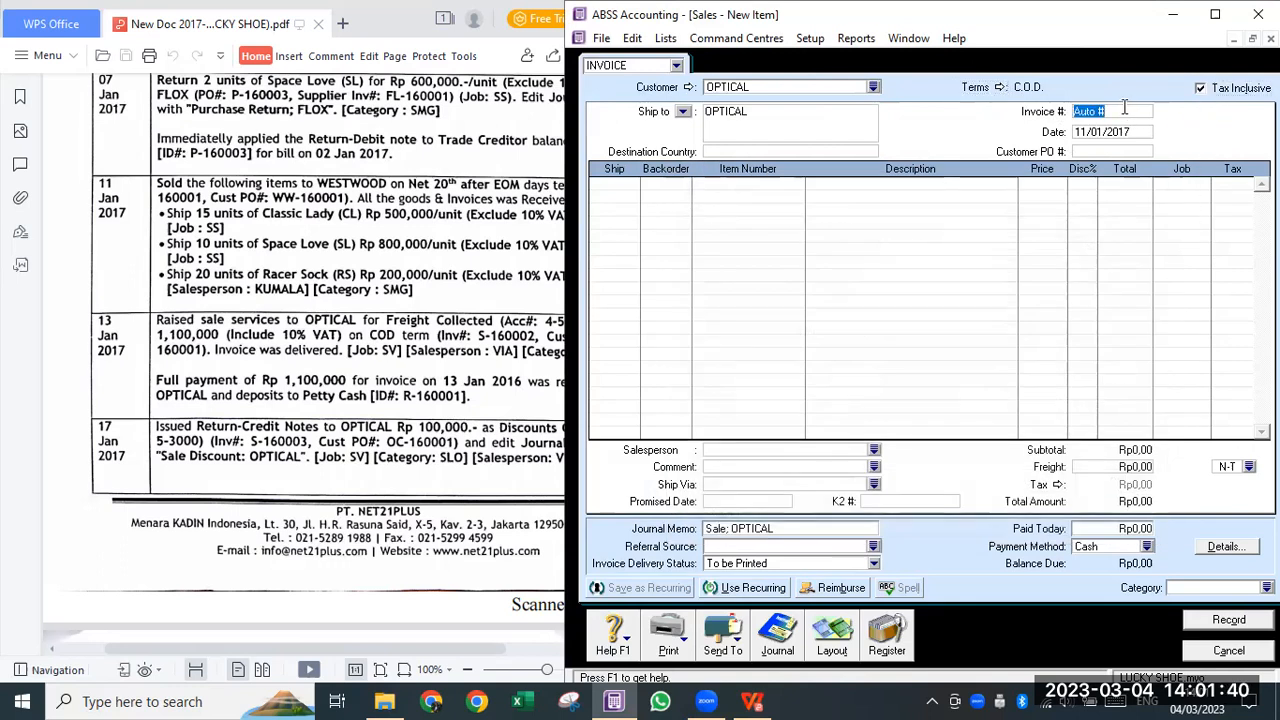
type("S-160002")
key("Tab")
type("13/01/2017")
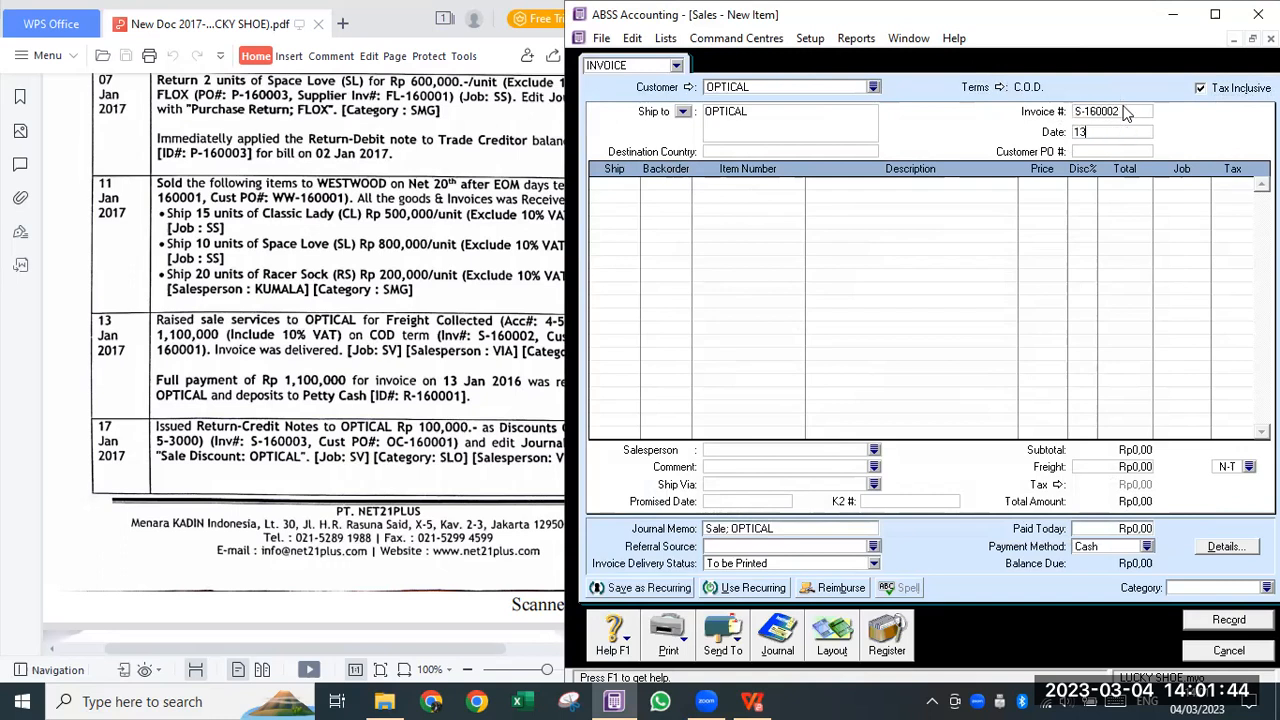
key("Tab")
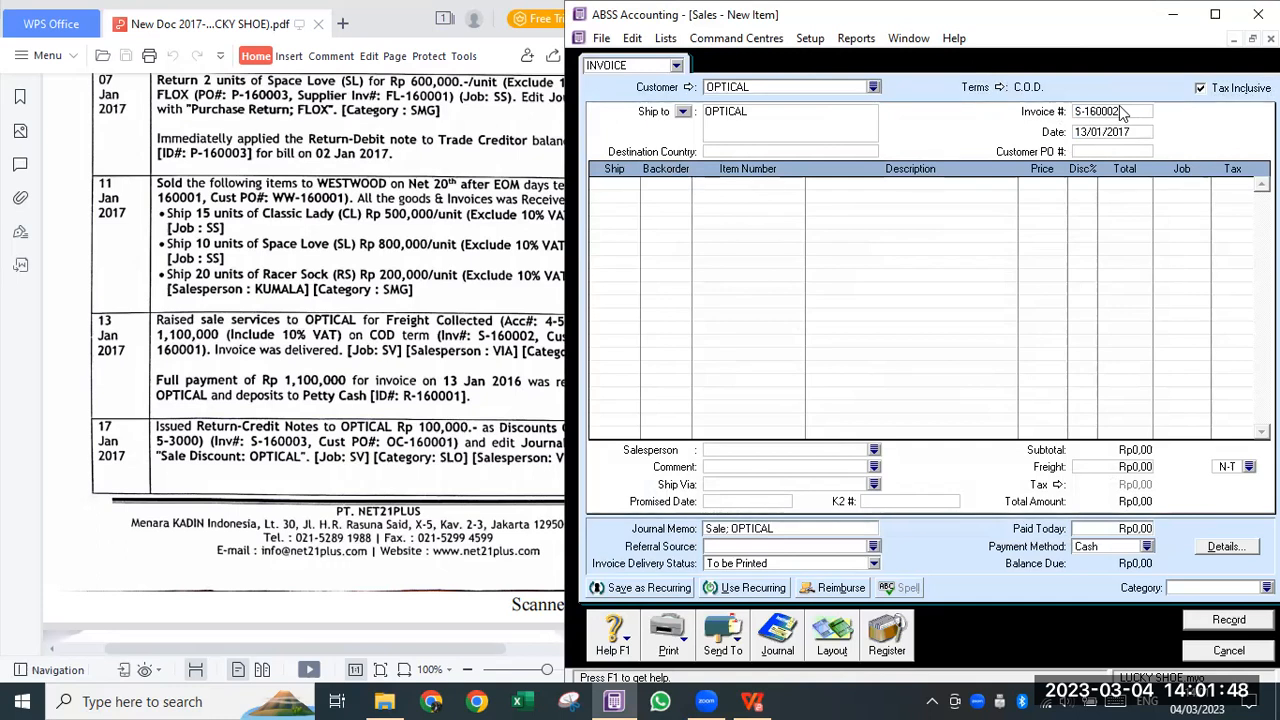
type("OC-160001")
key("Tab")
left_click(843, 637)
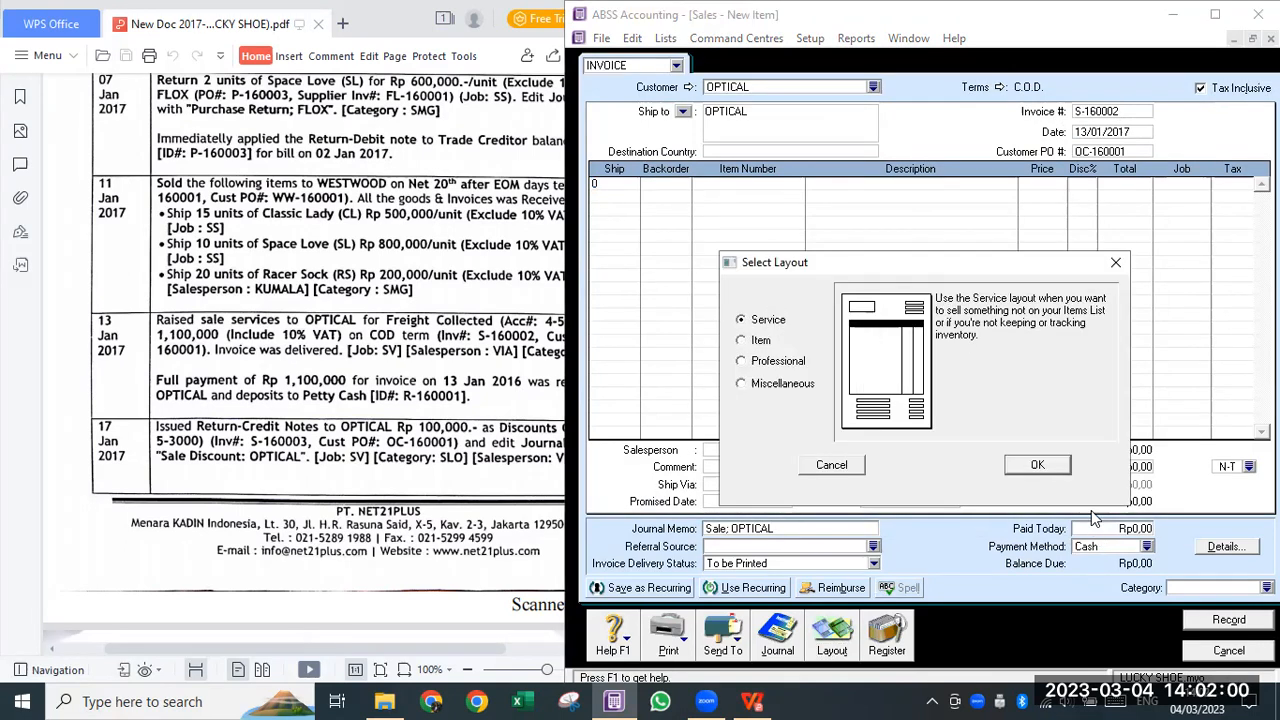
left_click(1048, 462)
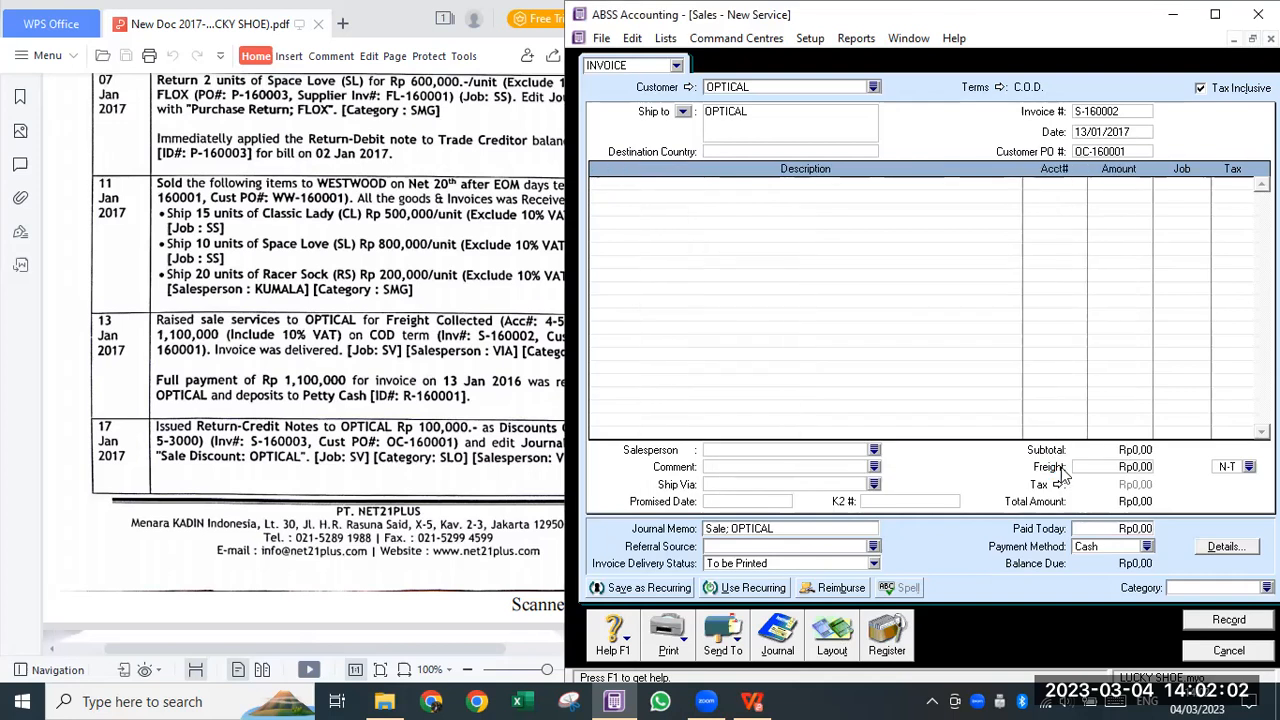
- Type the delivery-fee description on the first service line
left_click(766, 186)
type("Fesa pengiri")
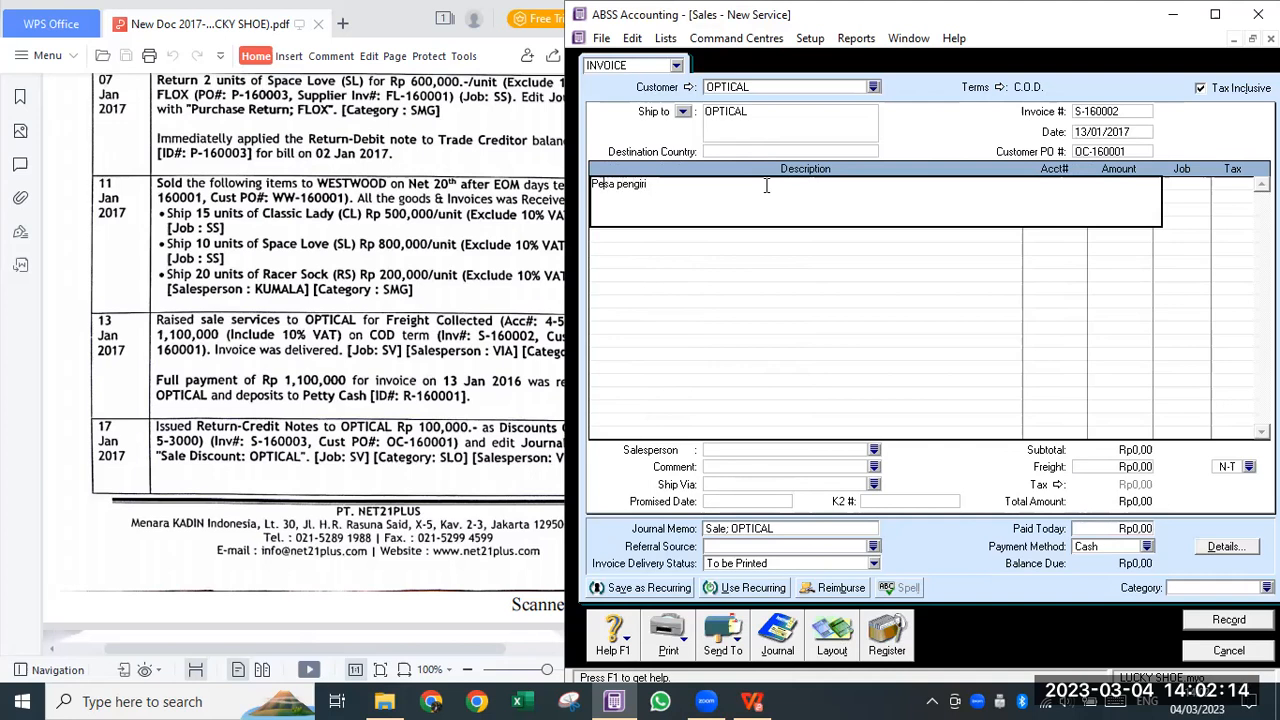
key("Left")
key("Left")
key("Left")
key("Left")
key("Left")
key("Left")
key("Left")
key("Left")
key("Left")
key("Left")
type("njualan ja")
key("End")
type("man")
key("Tab")
- Give the line account 4-5000 Freight Collected, amount Rp1.100.000, job SV and VAT
type("4-")
key("Tab")
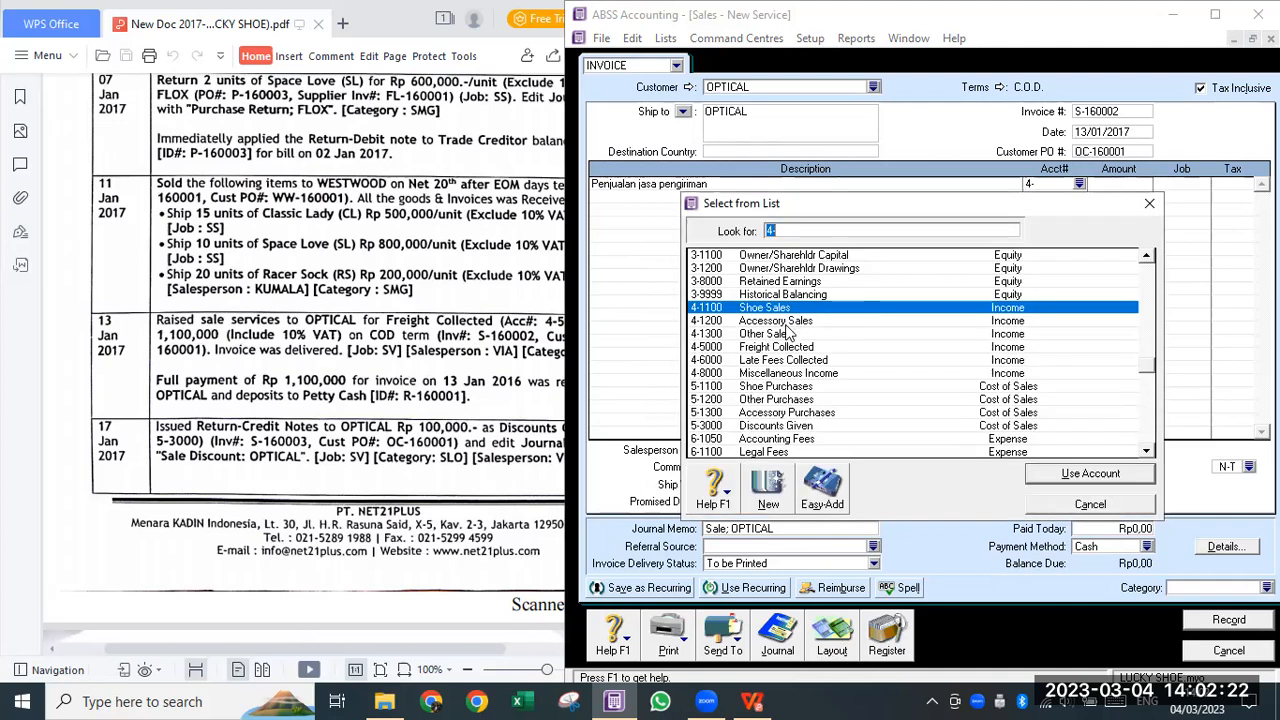
left_click(780, 347)
left_click(1124, 474)
key("Tab")
type("1.100.000")
key("Tab")
key("Return")
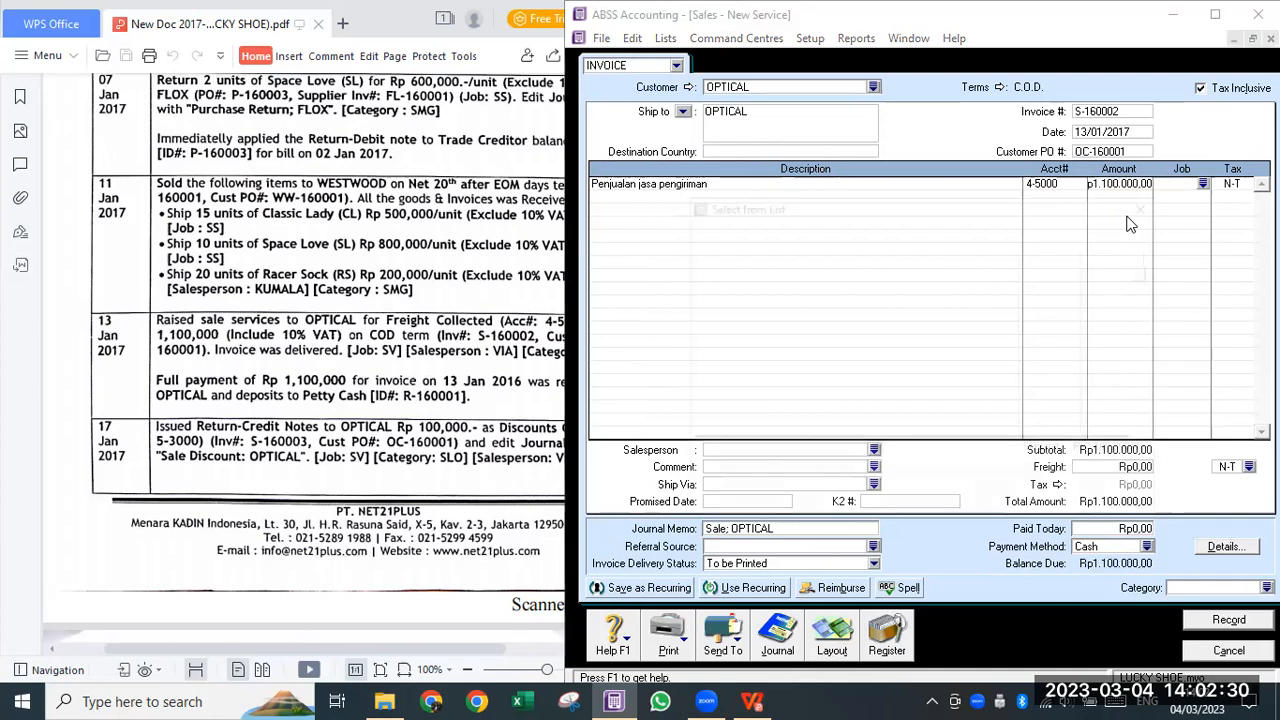
double_click(788, 282)
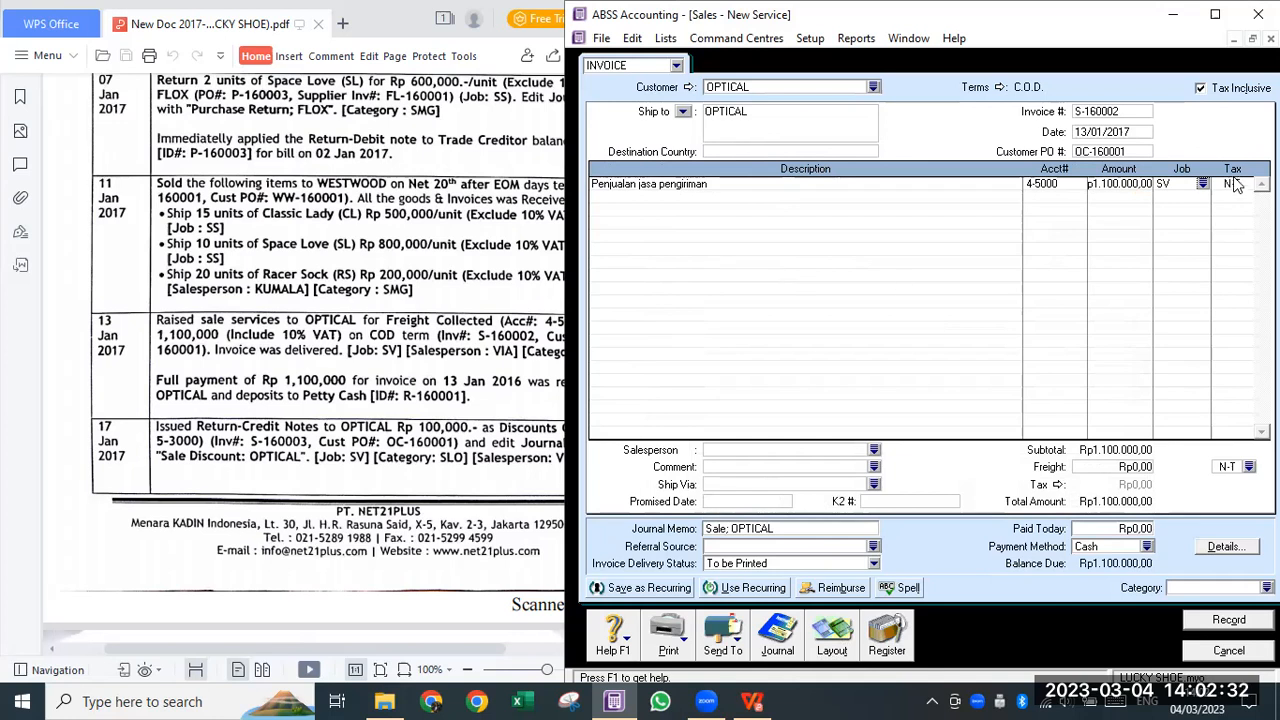
key("Tab")
key("Return")
left_click(772, 294)
left_click(1075, 466)
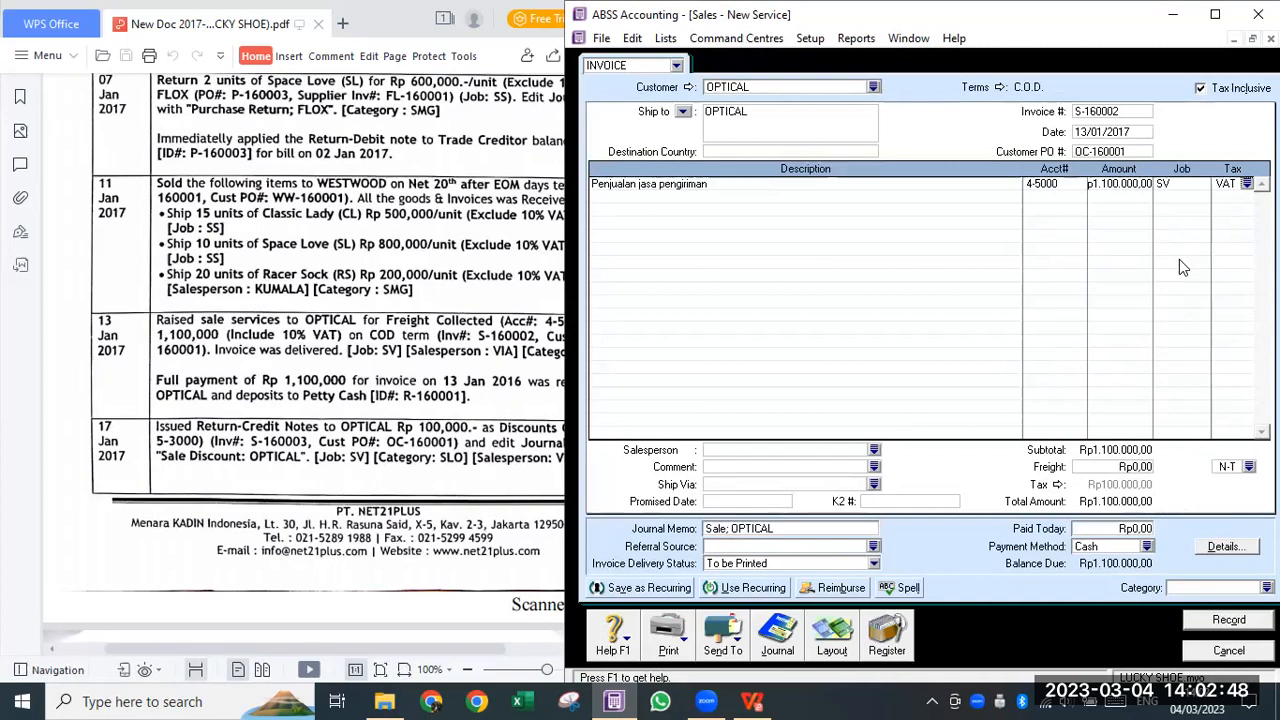
- Set category SLO and salesperson VIA, then record invoice S-160002
left_click(1128, 186)
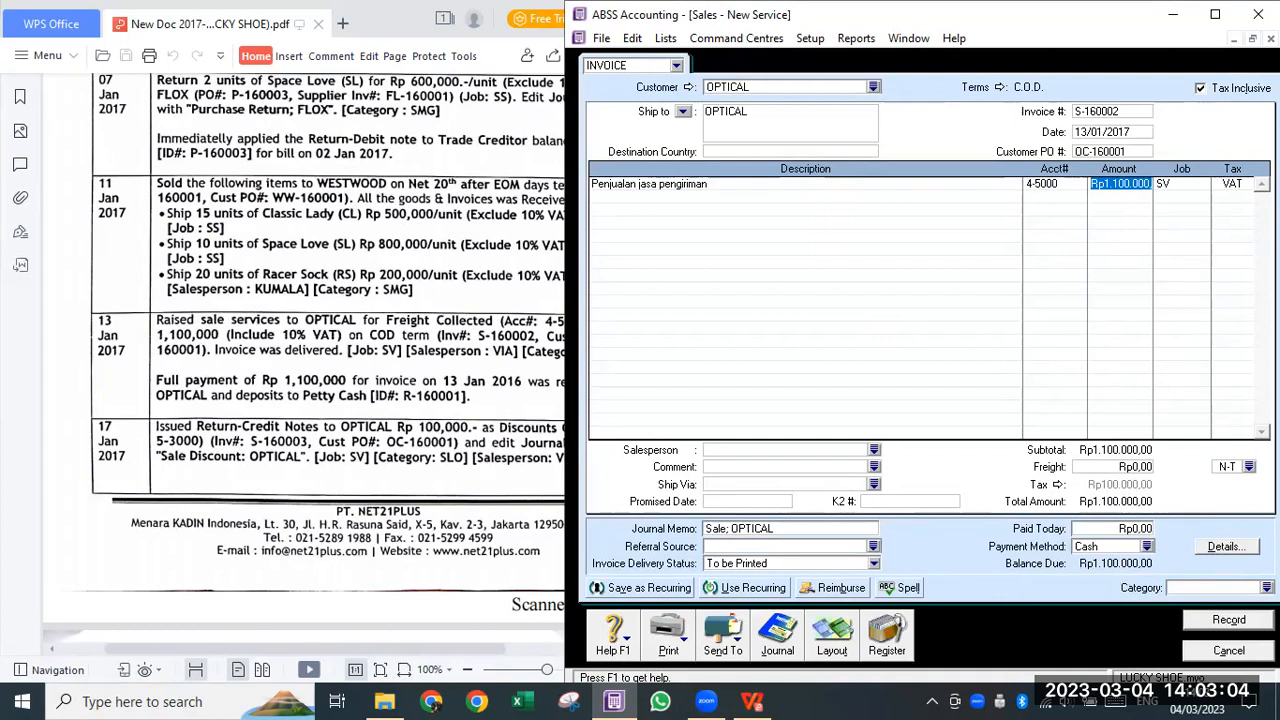
left_click(1266, 588)
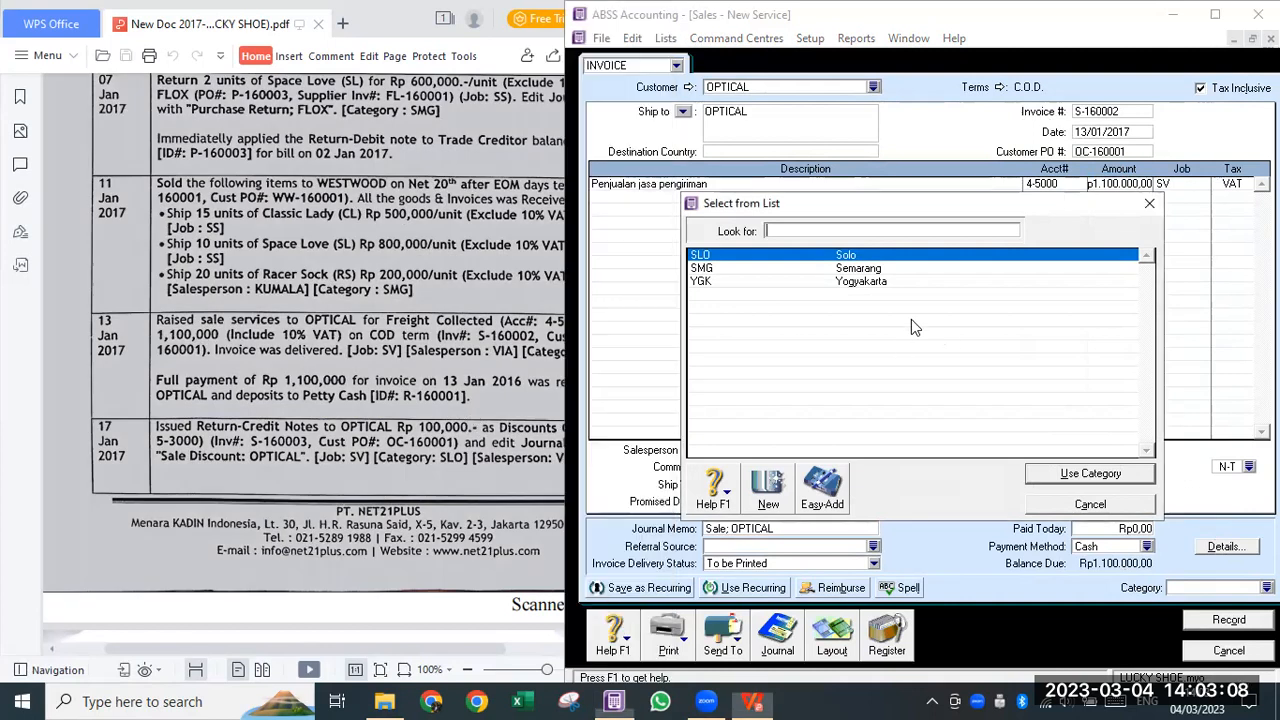
double_click(838, 256)
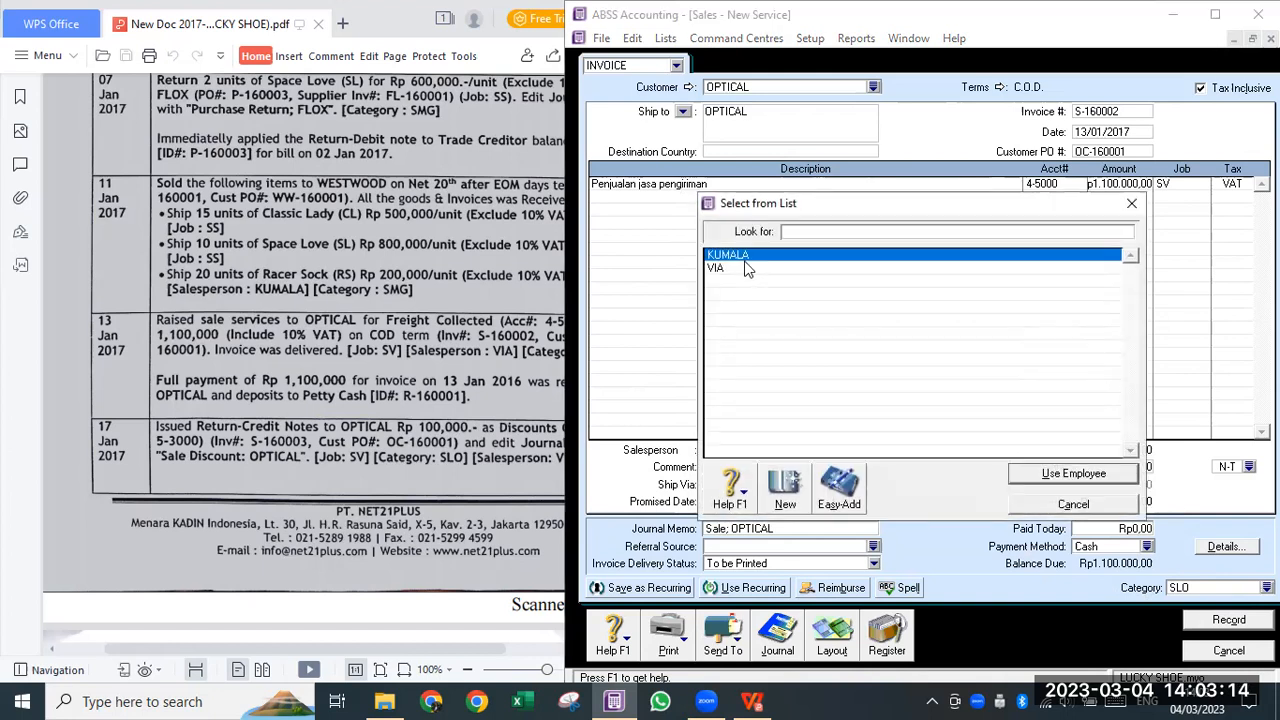
left_click(747, 269)
left_click(1046, 475)
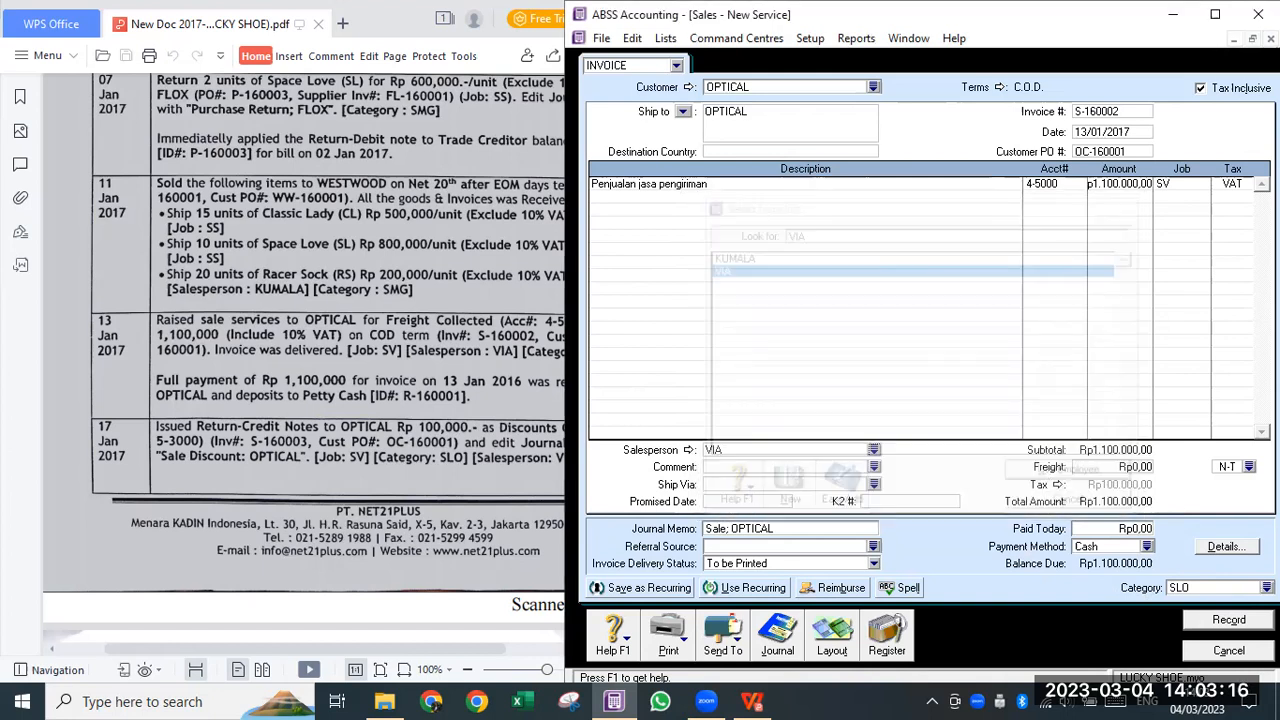
left_click(1232, 622)
left_click(388, 452)
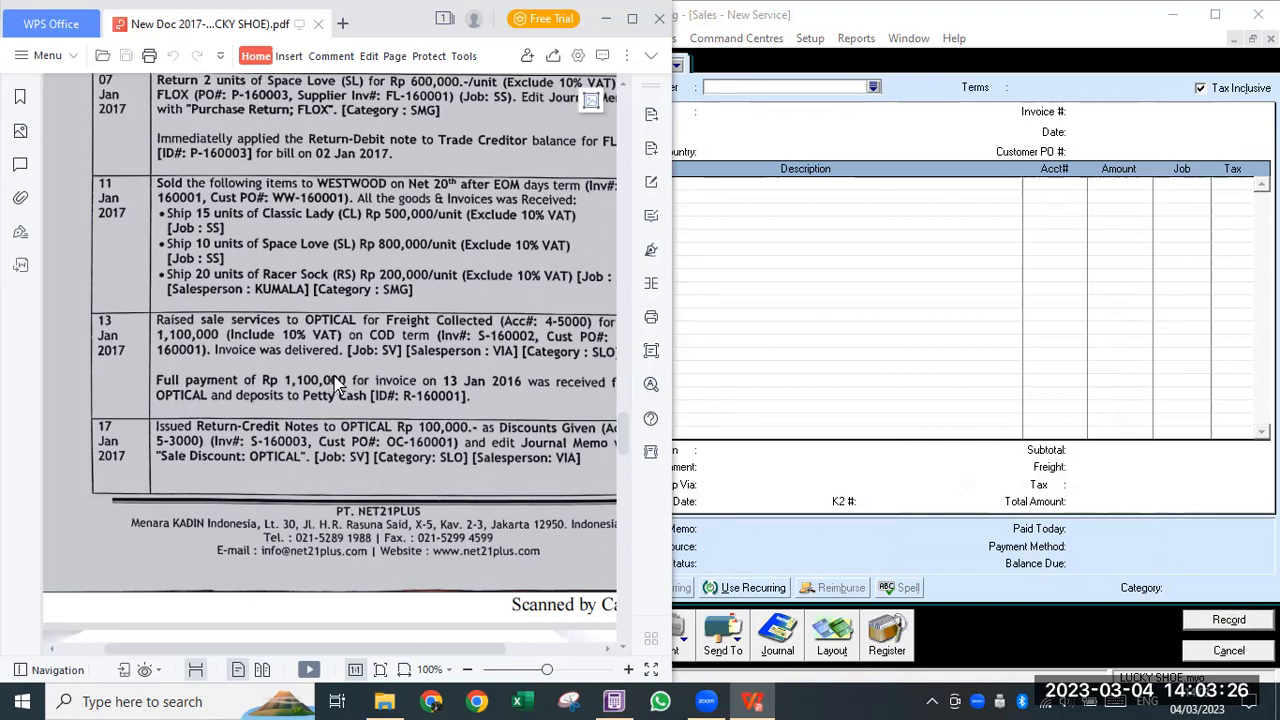
- Start receiving payment on the 13/01/2017 OPTICAL invoice from the Sales Register
left_click(806, 328)
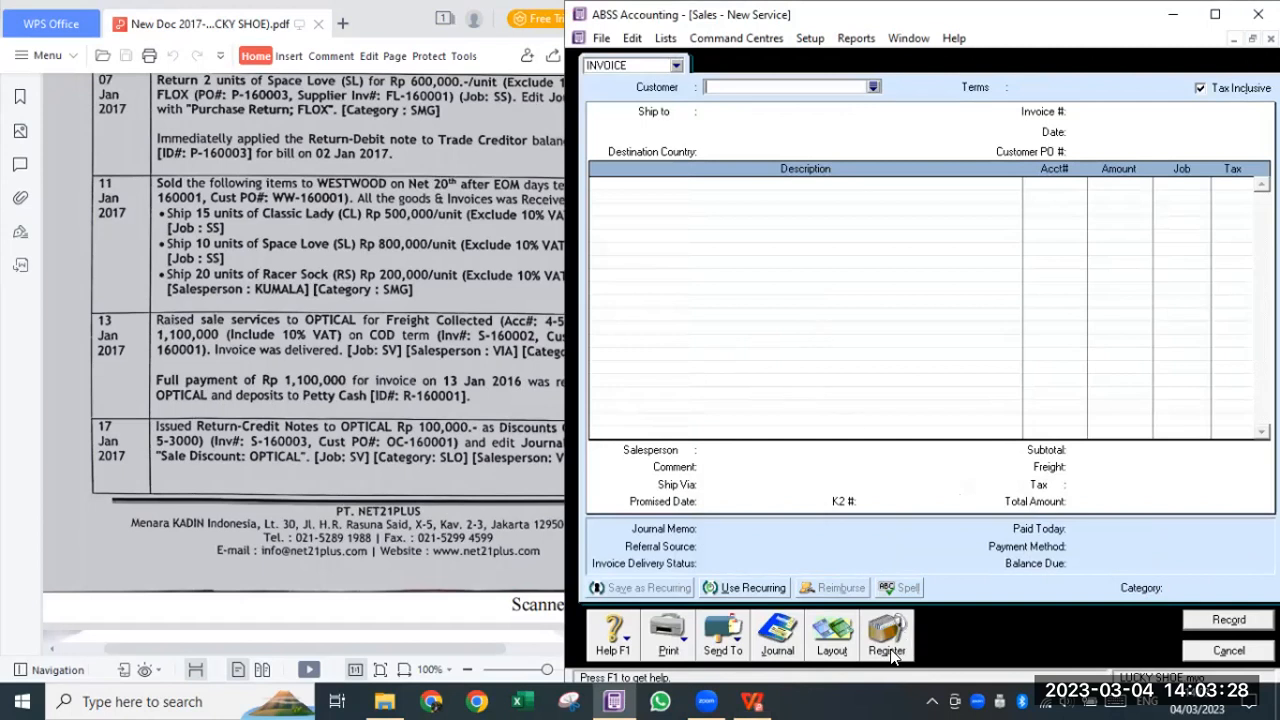
left_click(883, 645)
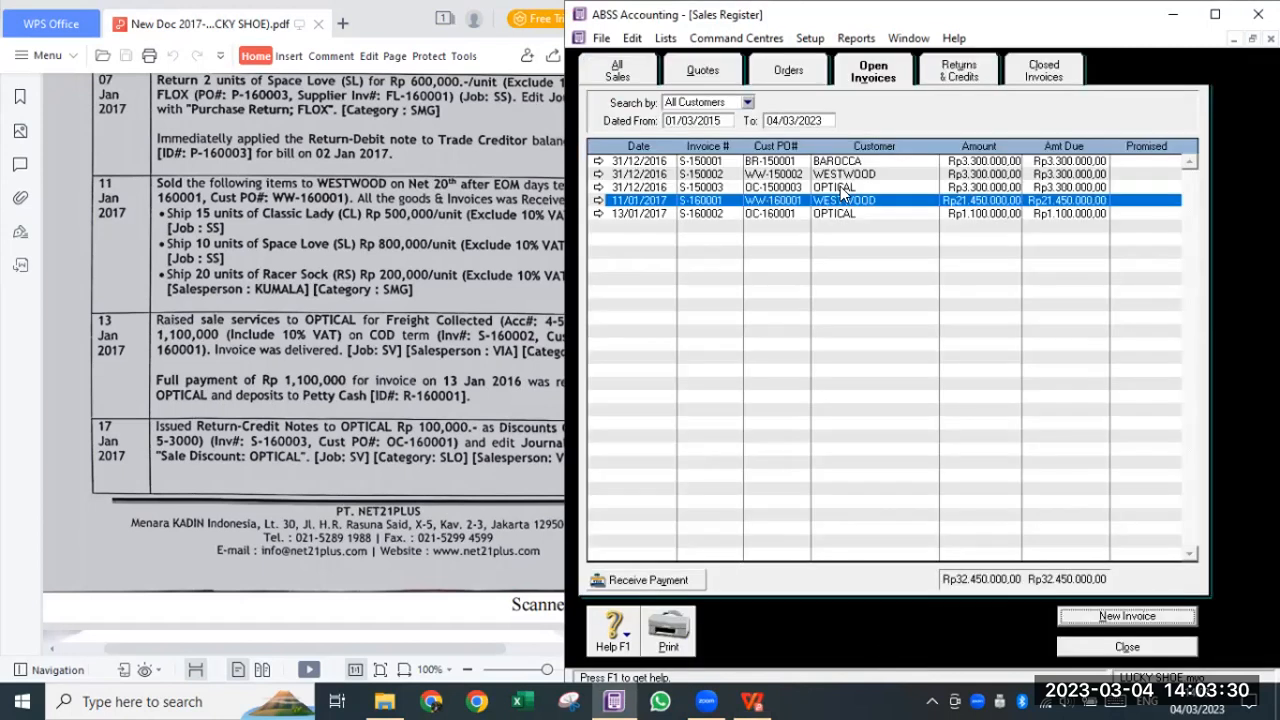
left_click(838, 214)
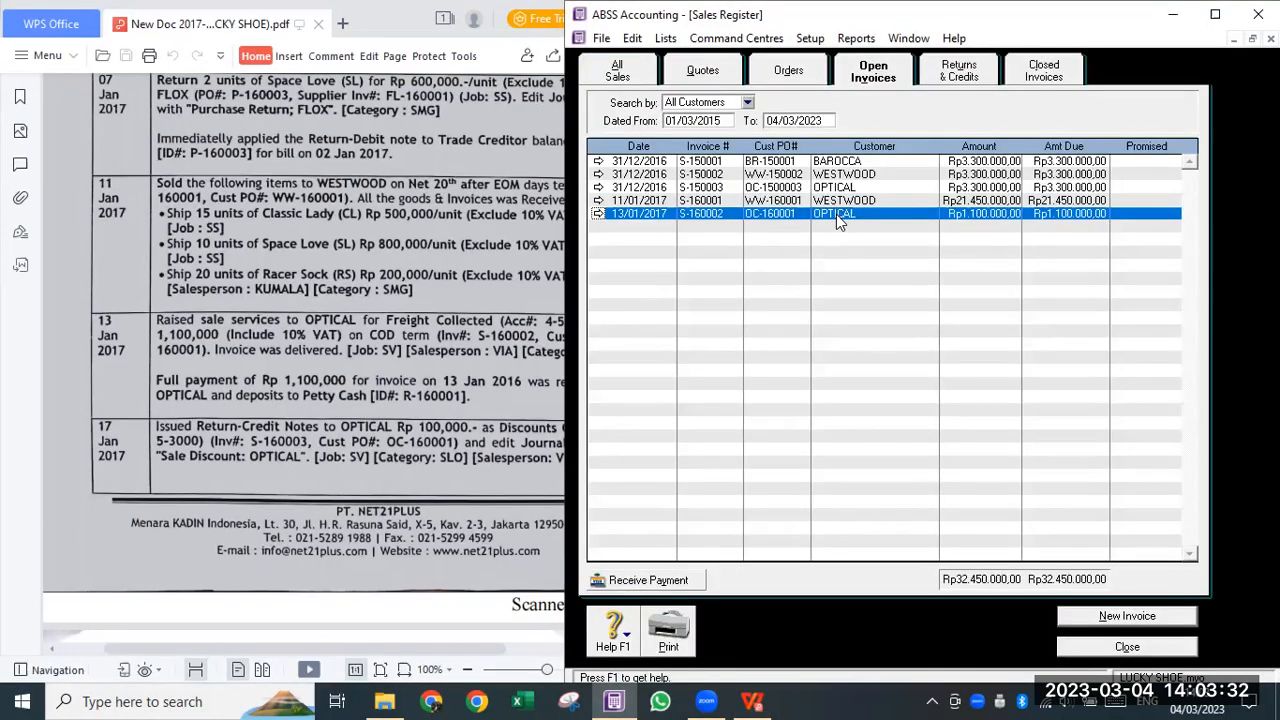
left_click(693, 582)
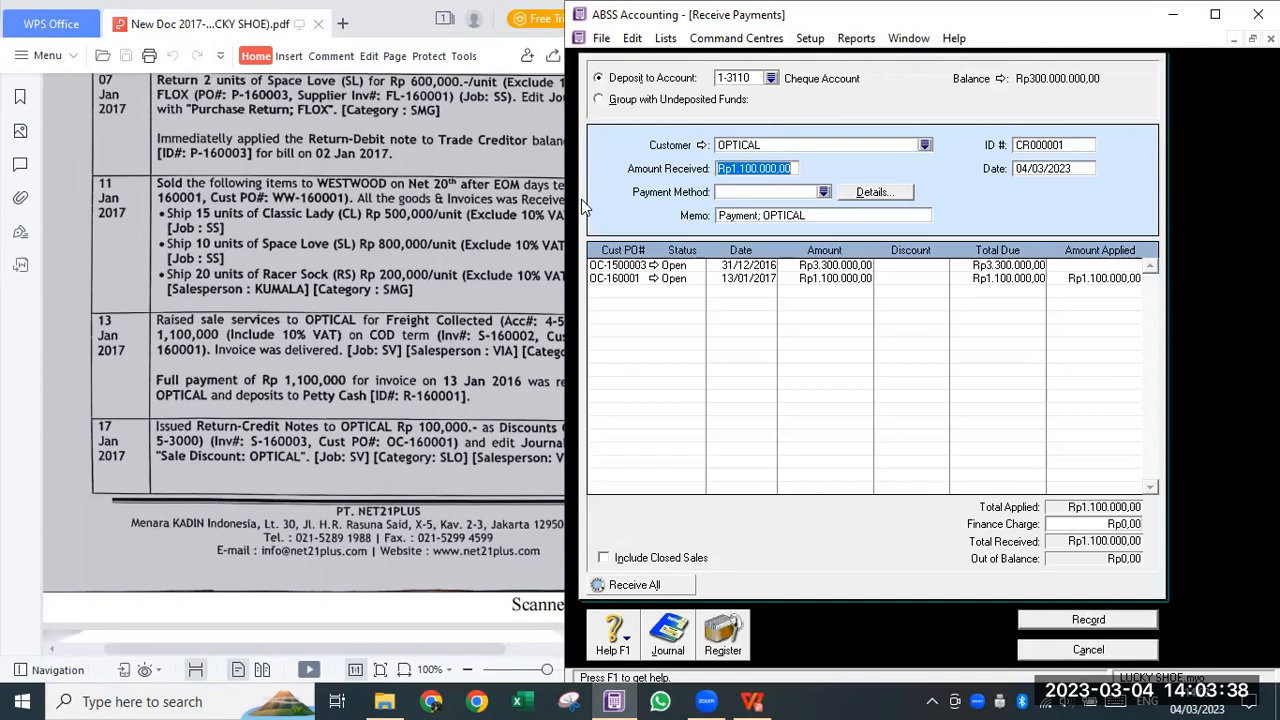
- Deposit to 1-3120 Petty Cash with ID R-160001, dated 13/01/2017, and record it
left_click(770, 78)
left_click(762, 281)
left_click(762, 268)
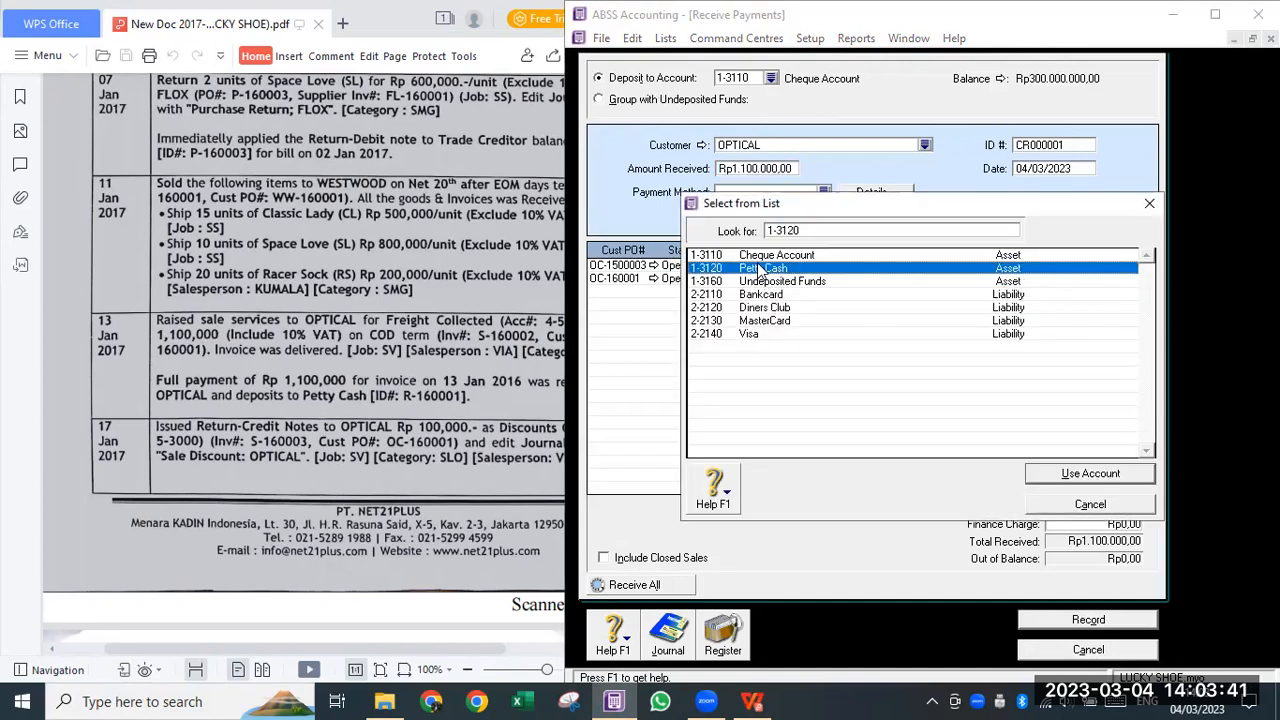
left_click(1088, 474)
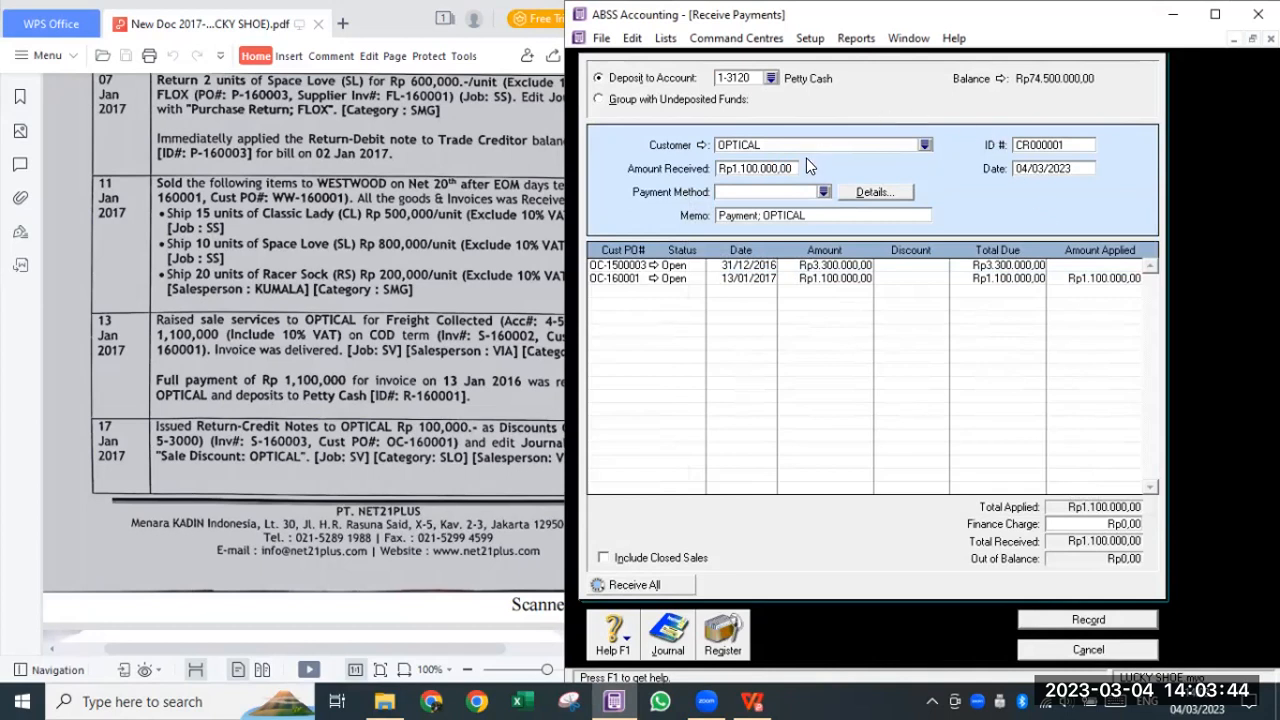
left_click(1079, 146)
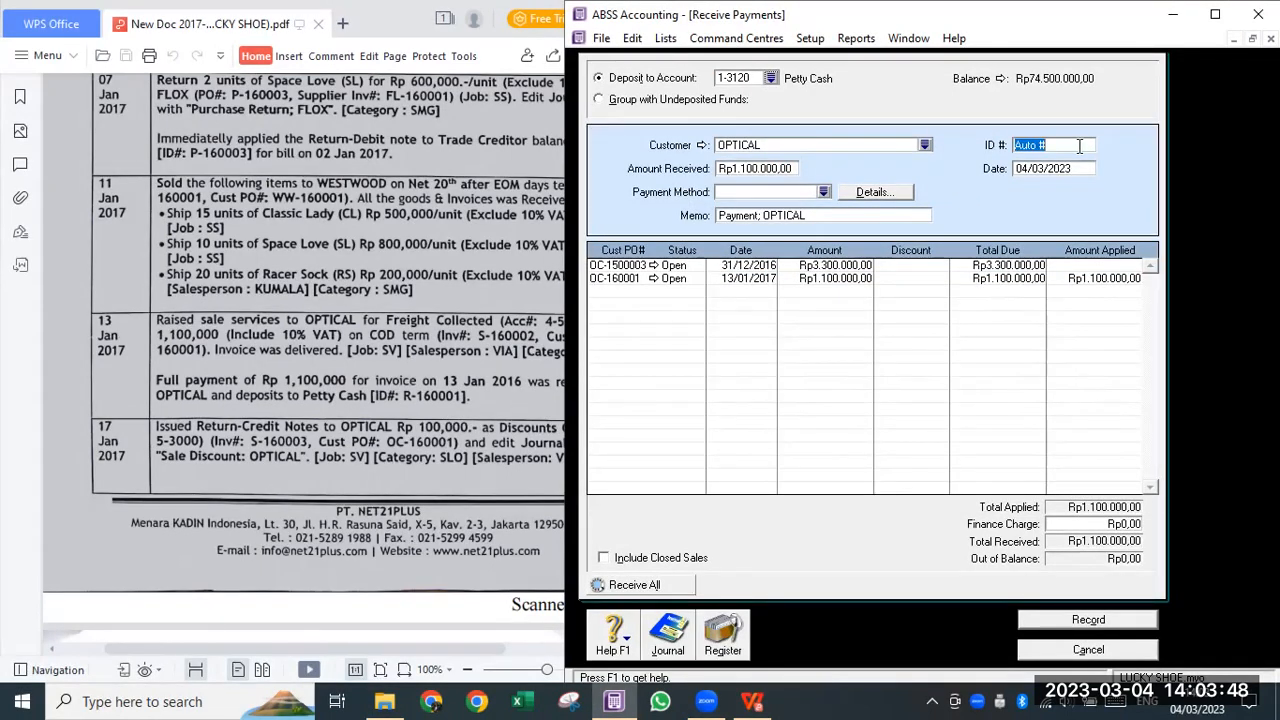
type("R-160001")
key("Tab")
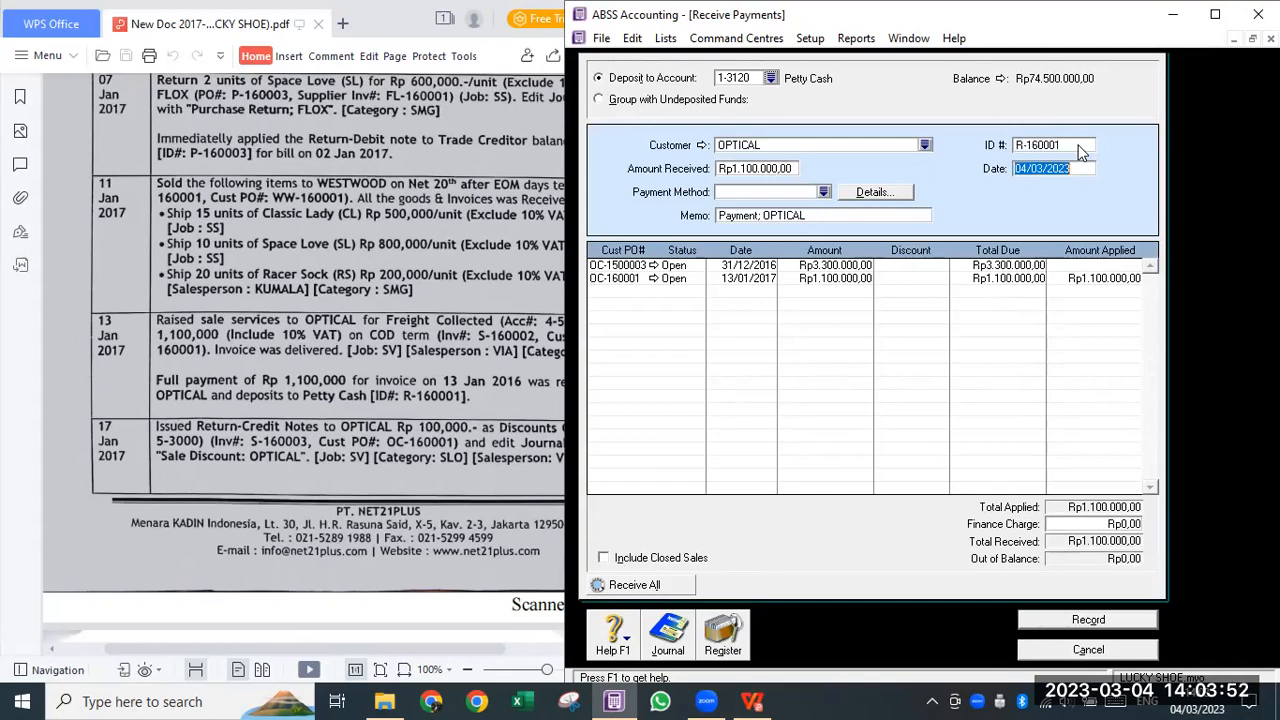
type("13/01/2017")
key("Tab")
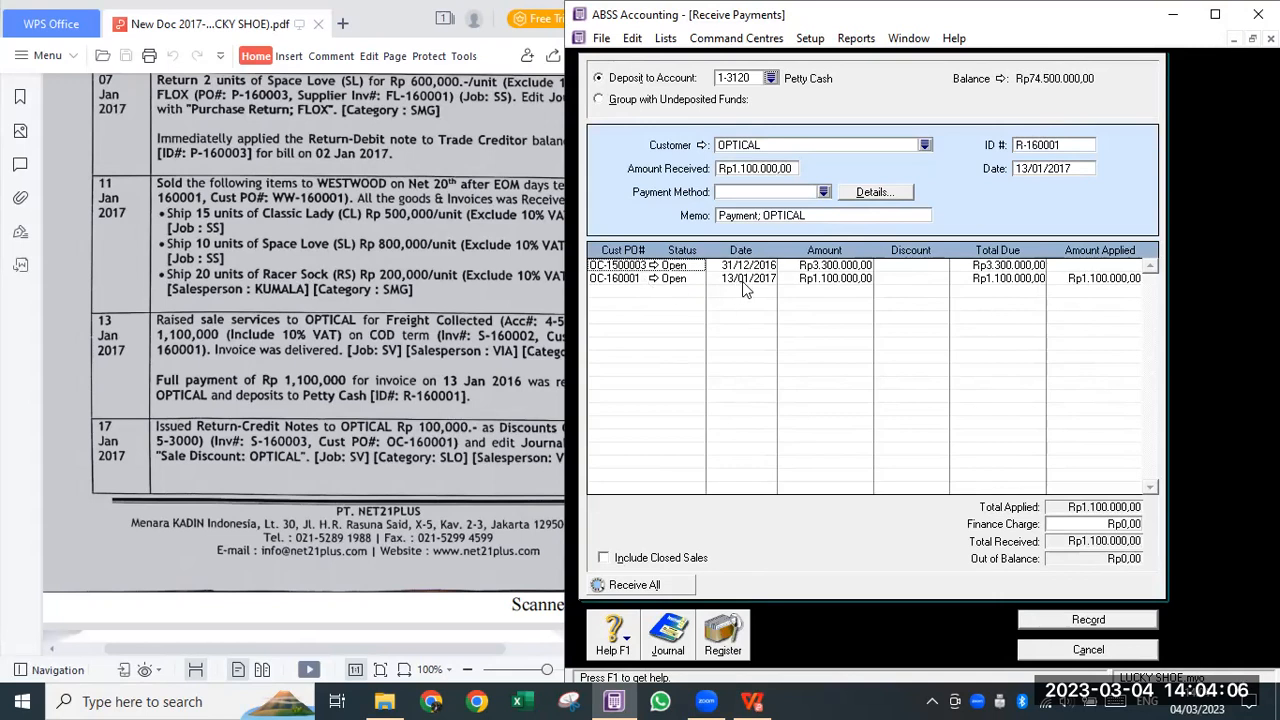
left_click(1103, 280)
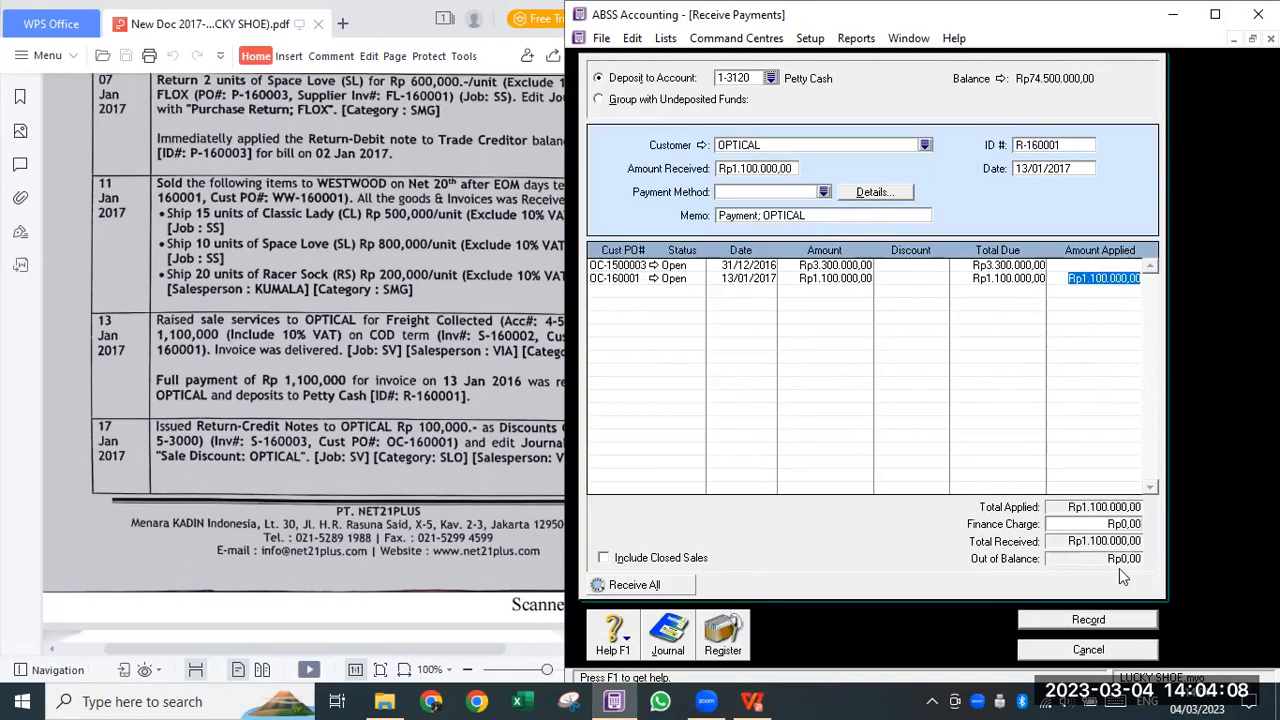
left_click(1105, 621)
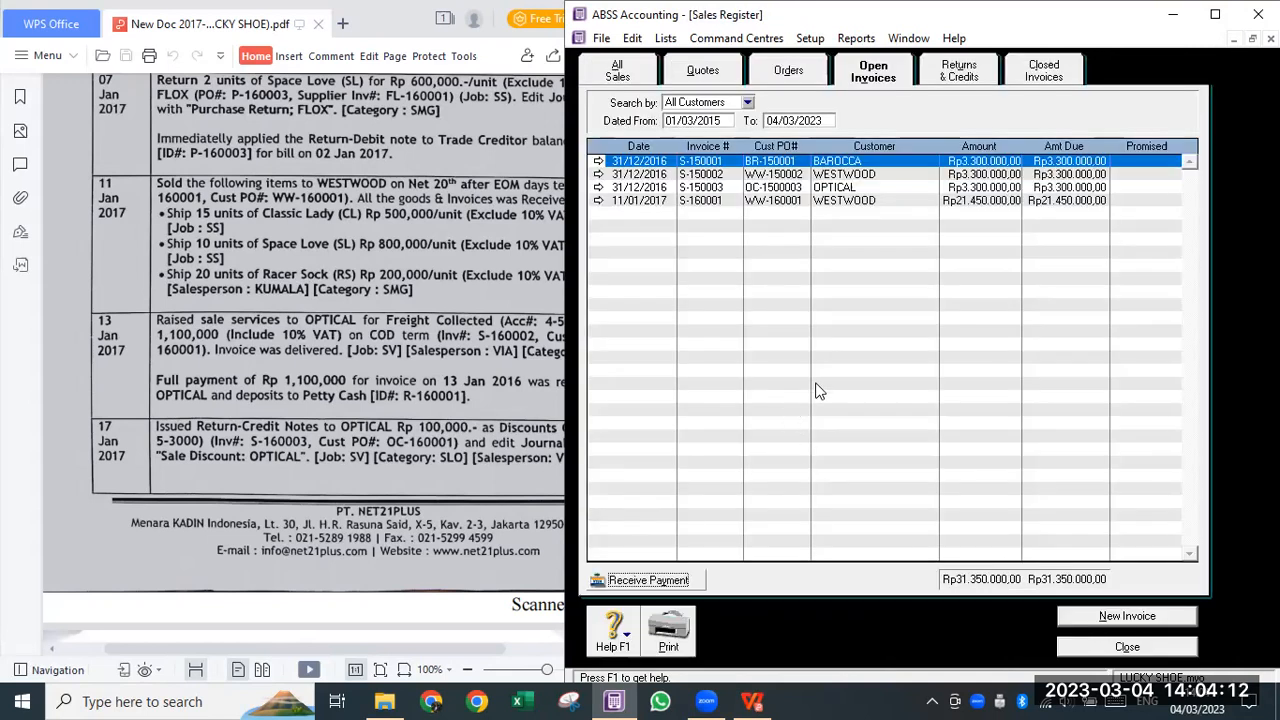
- Confirm S-160002 appears under Closed Invoices, then close the sales register
left_click(1031, 77)
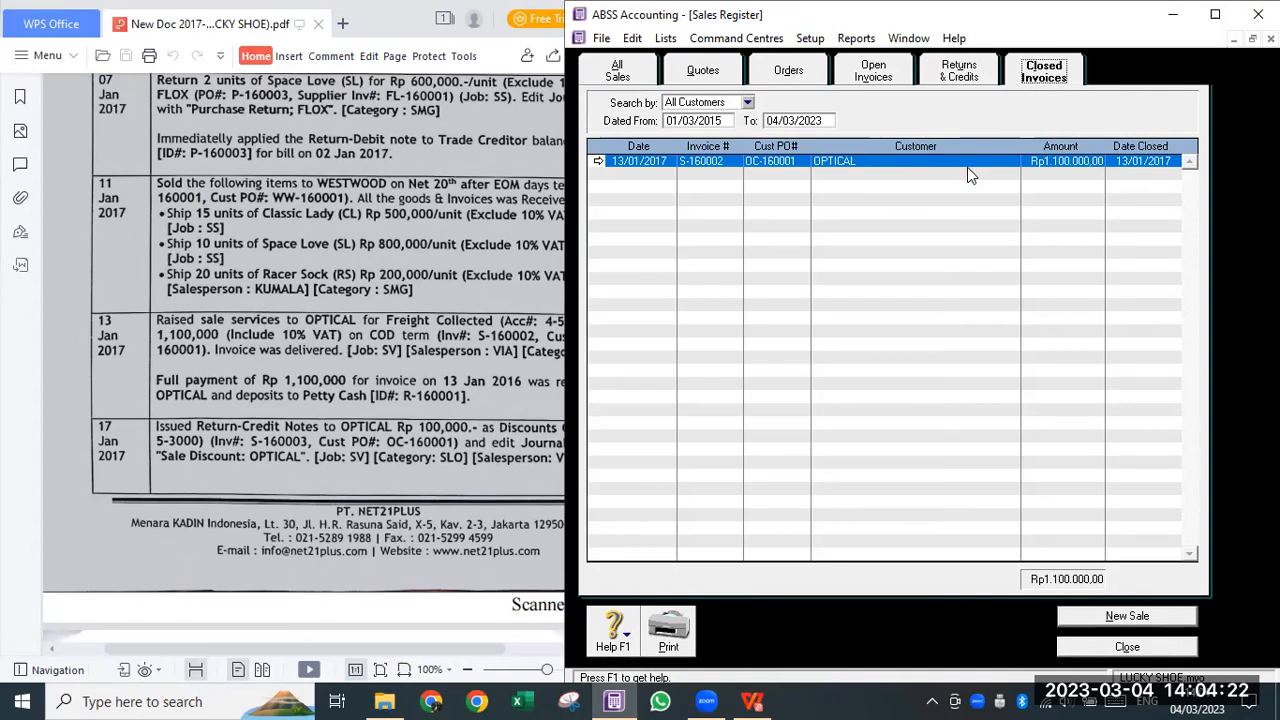
left_click(888, 76)
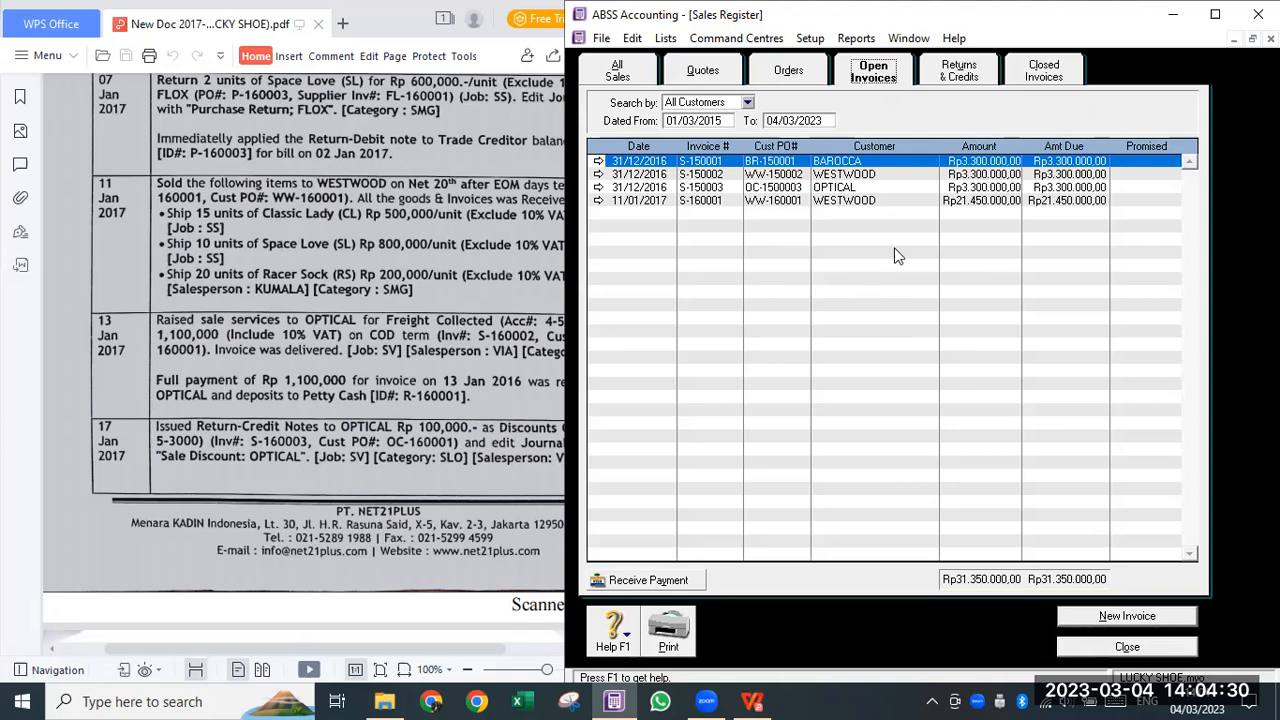
left_click(1127, 647)
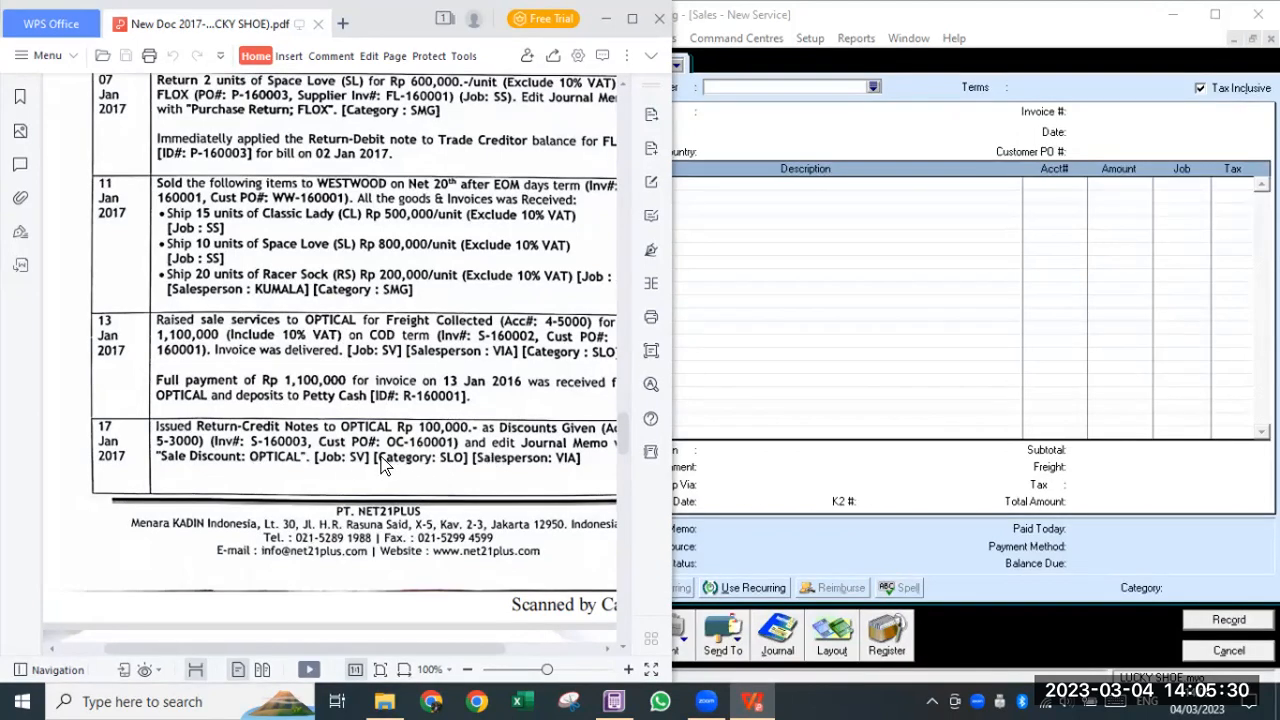
- Read ahead in the PDF, then return to ABSS and open the invoice's customer list
scroll(212, 391, "down", 4)
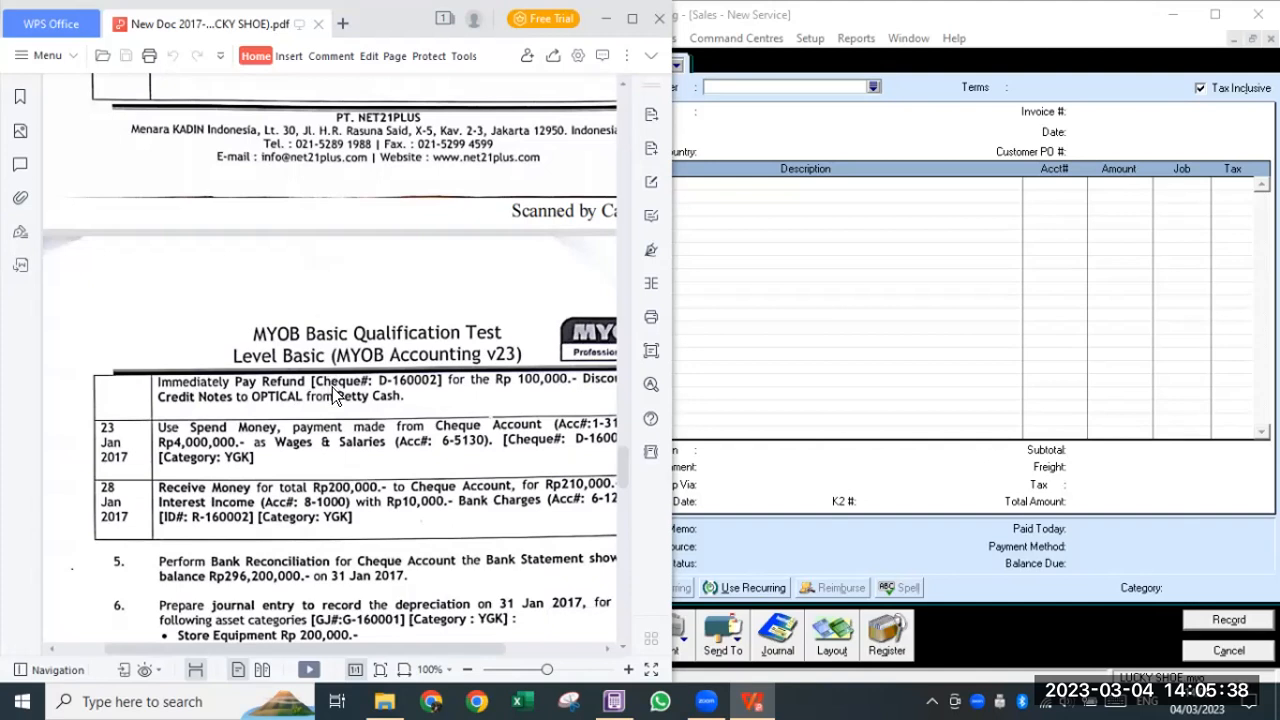
left_click(894, 328)
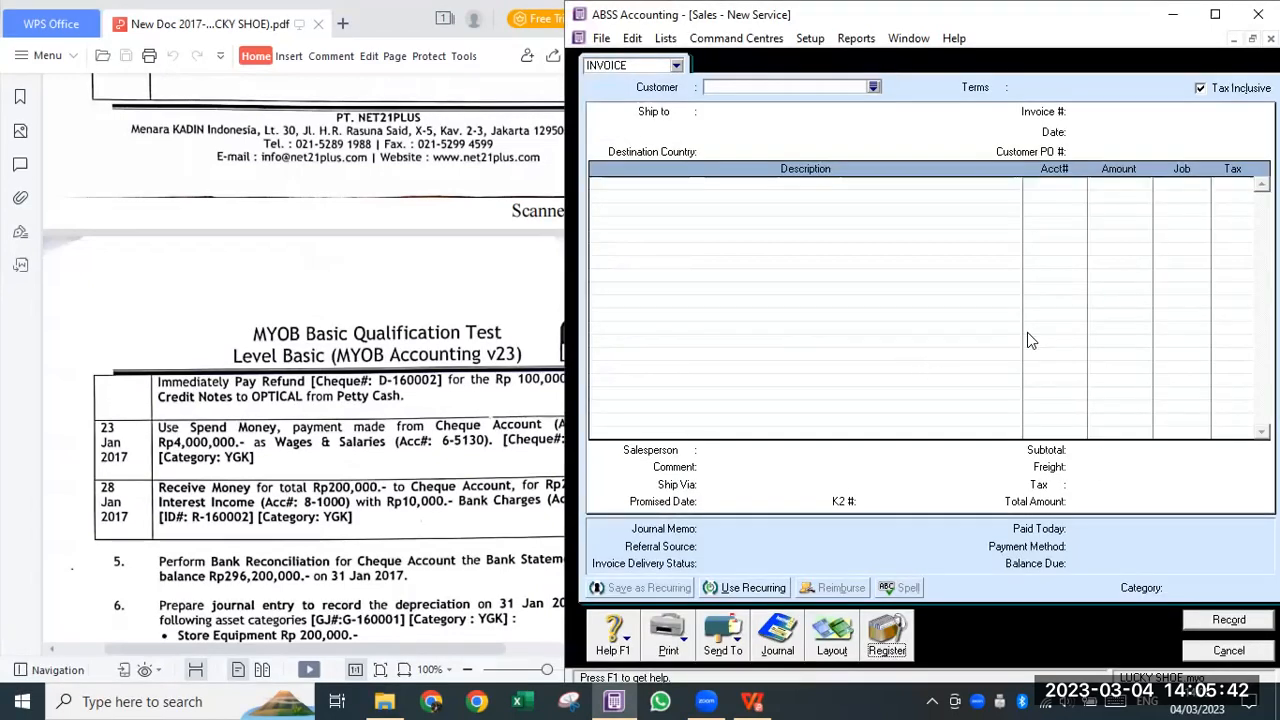
scroll(365, 385, "up", 2)
scroll(365, 386, "up", 2)
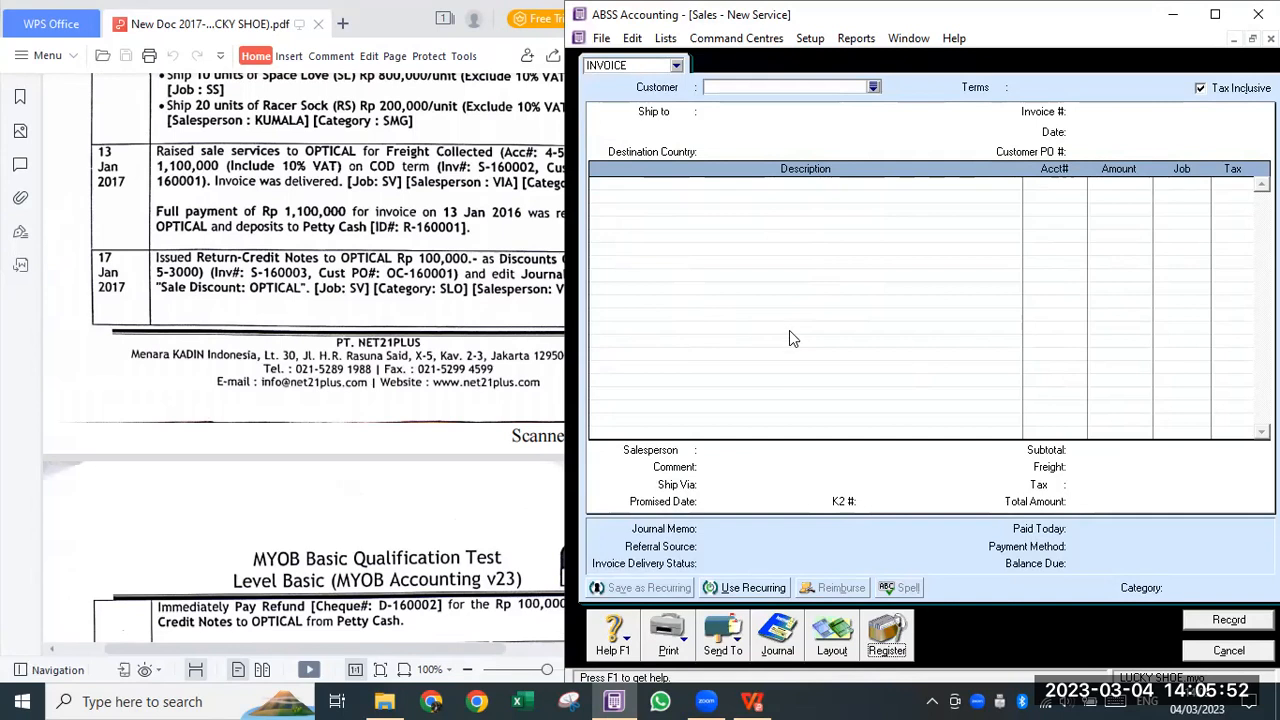
left_click(875, 87)
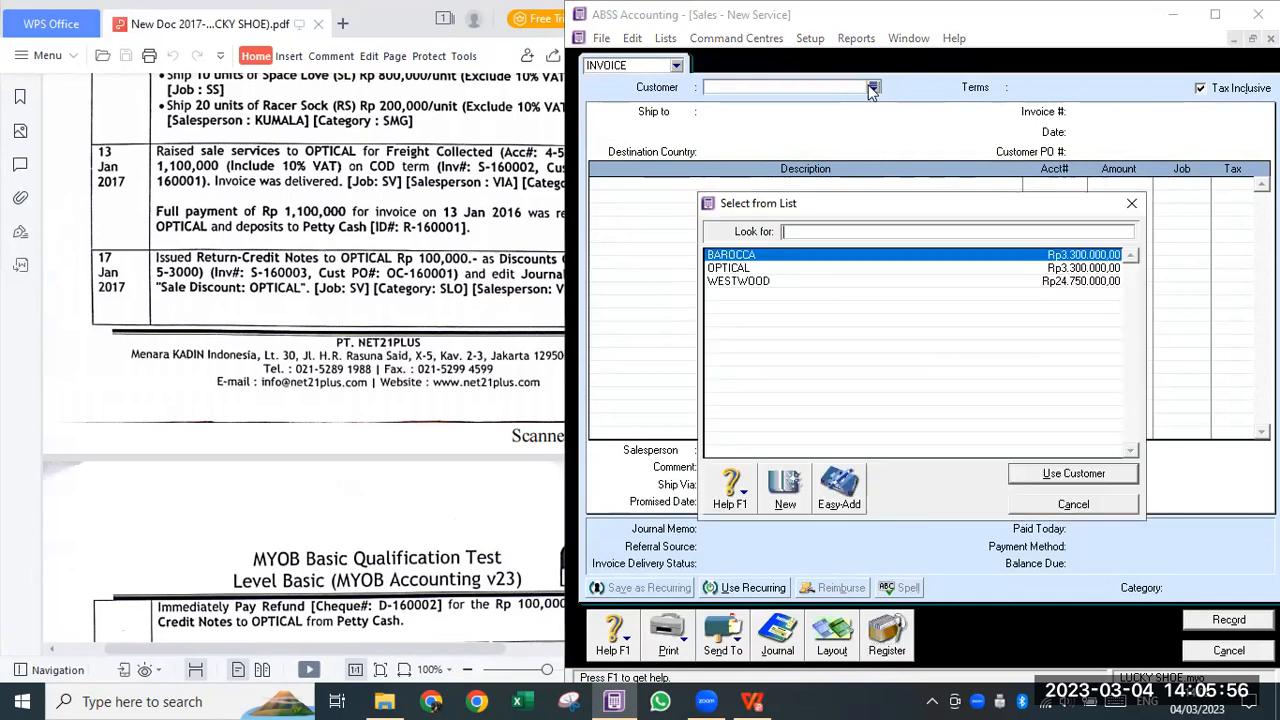
- Choose customer OPTICAL with C.O.D. credit terms and prices not tax inclusive
double_click(710, 268)
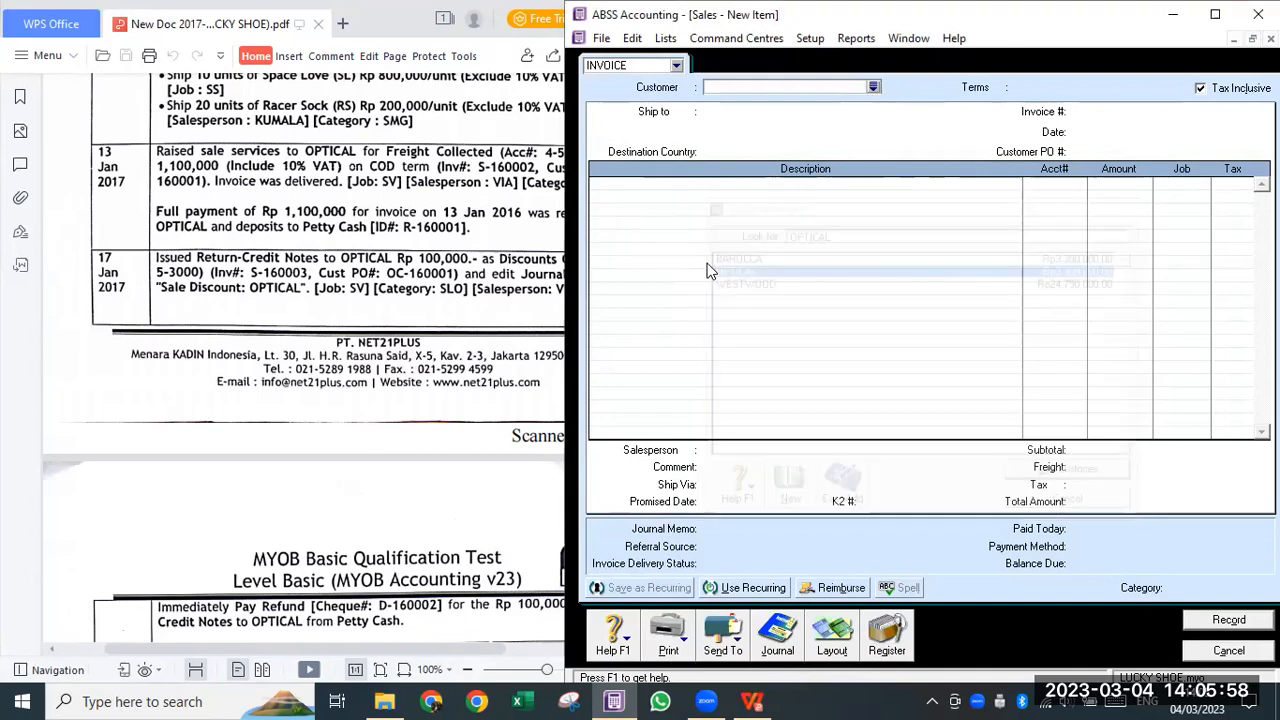
left_click(999, 88)
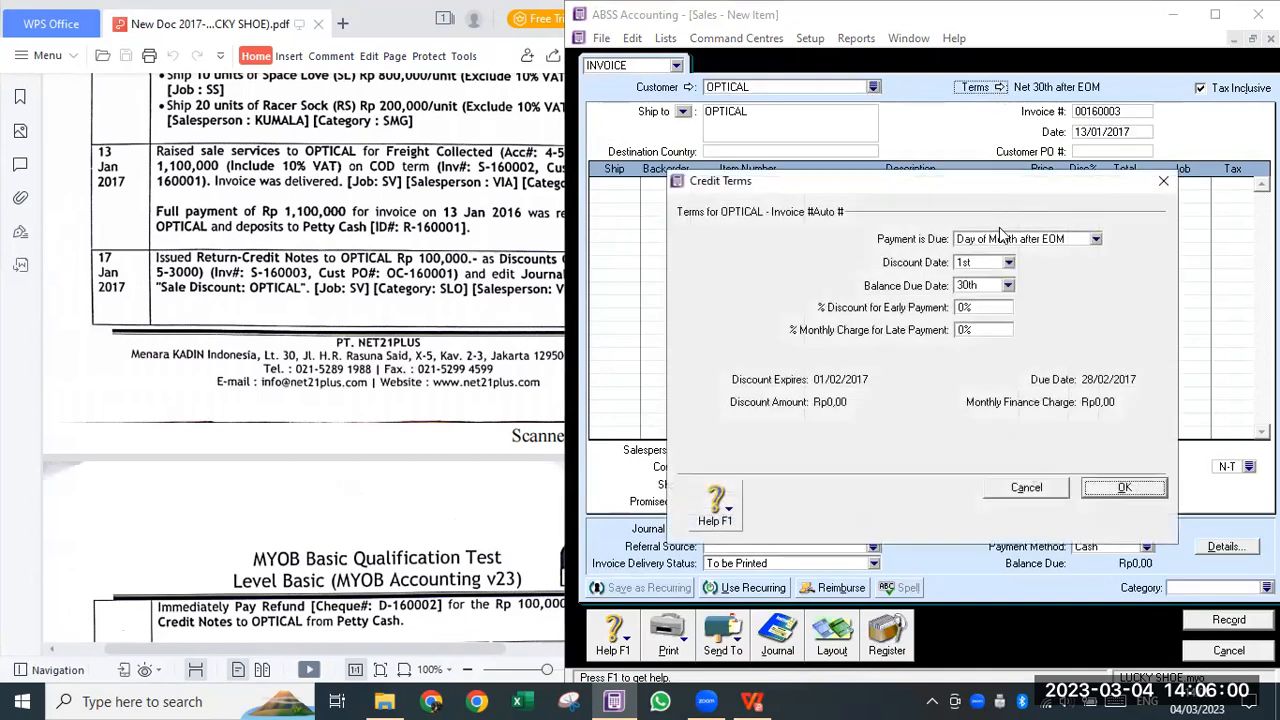
left_click(1005, 239)
left_click(1003, 257)
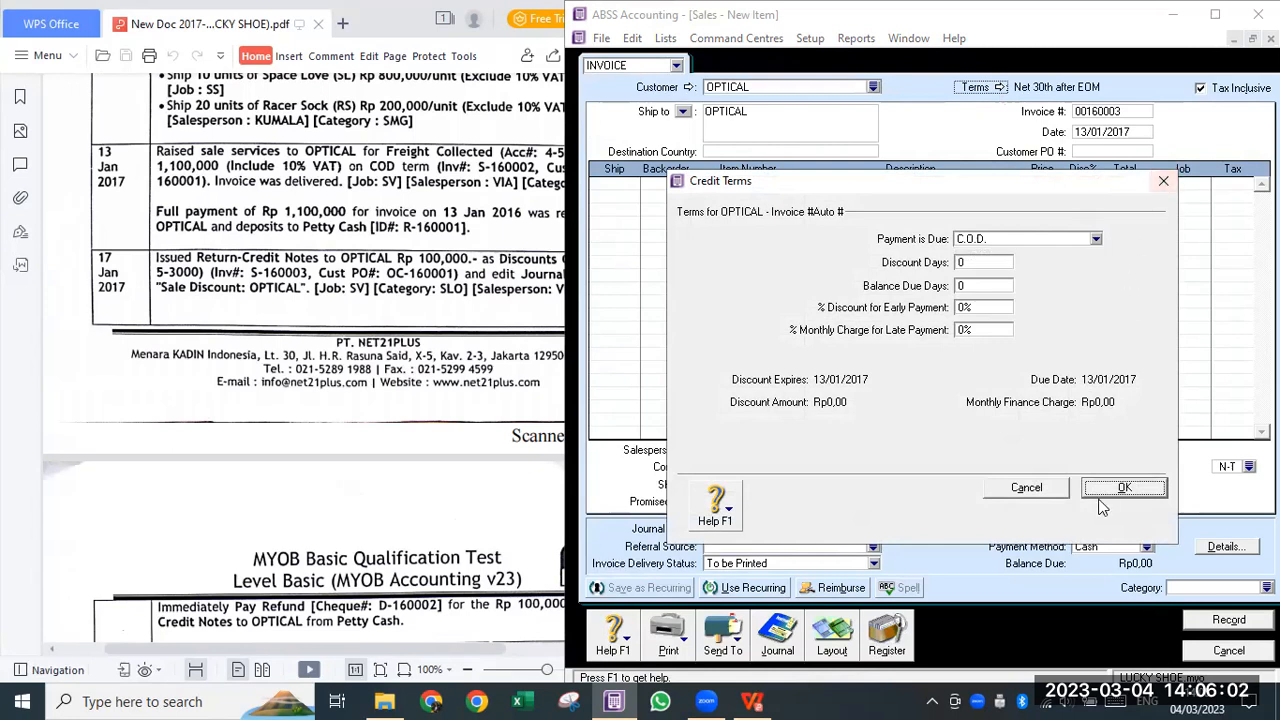
left_click(1130, 489)
left_click(1201, 88)
- Enter invoice number S-160003, date 17/1/2017 and Customer PO OC-160001
left_click(1122, 111)
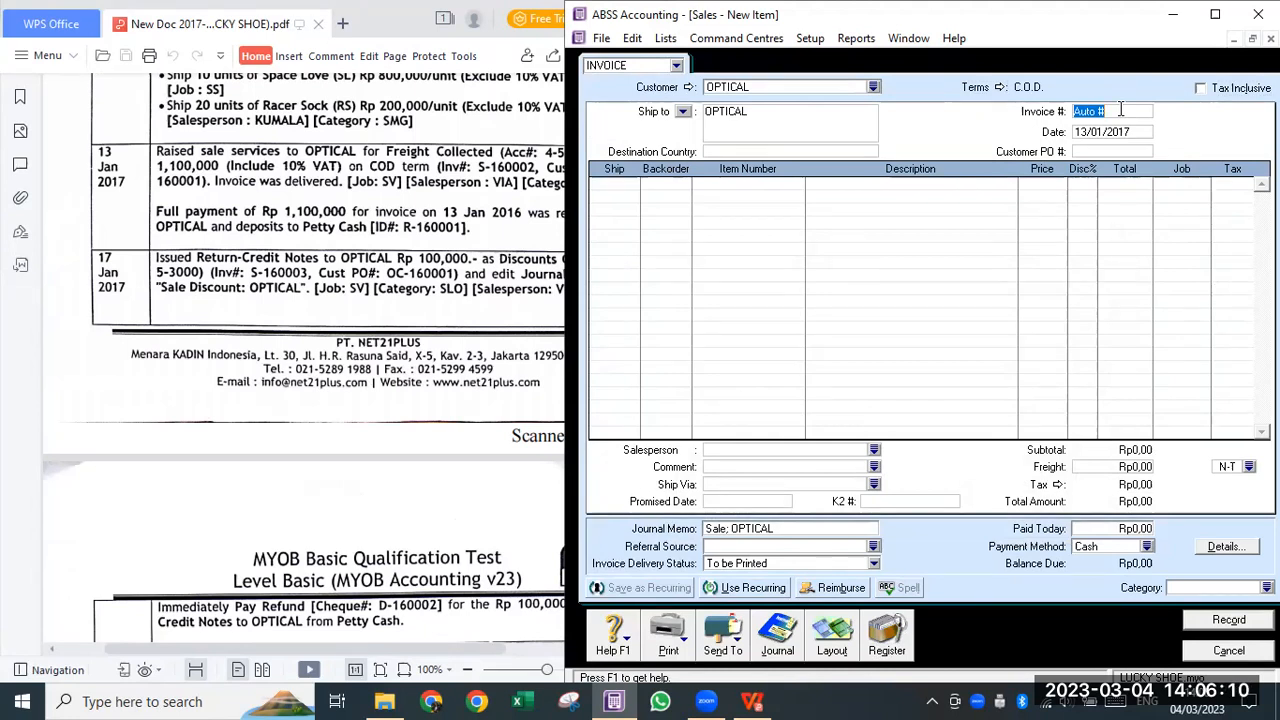
type("S-160003")
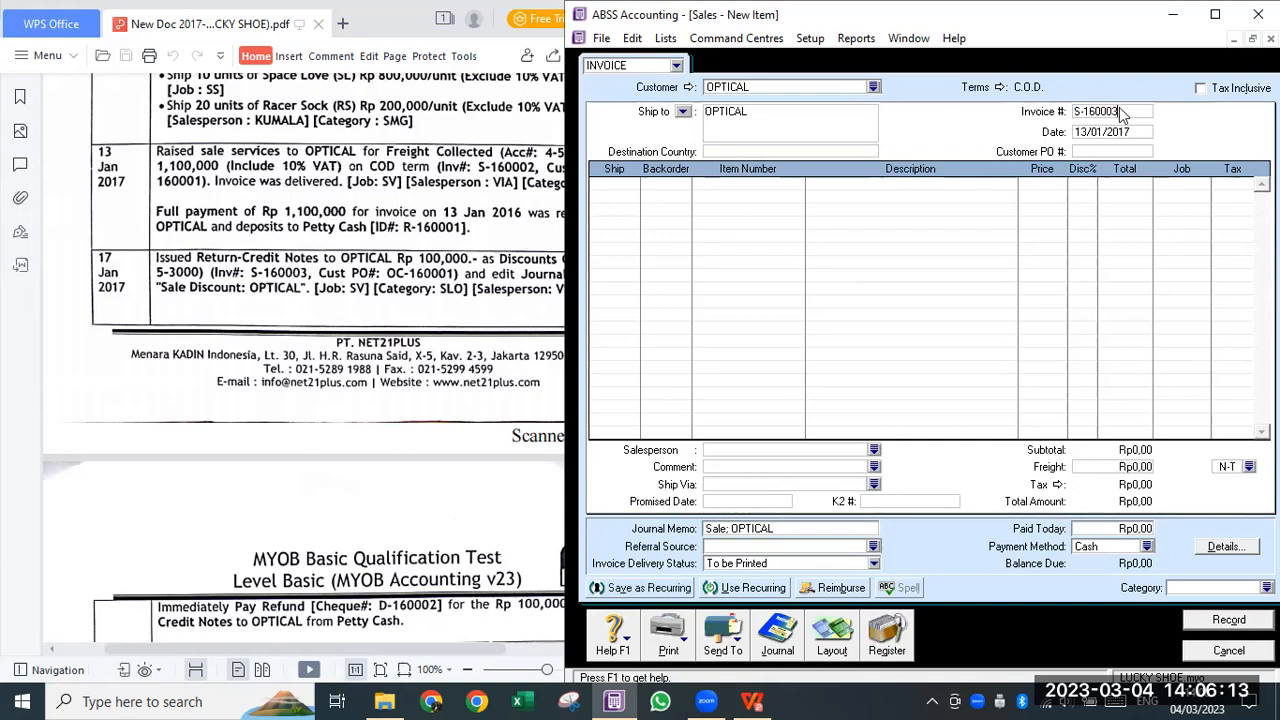
key("Tab")
type("17/1/2017")
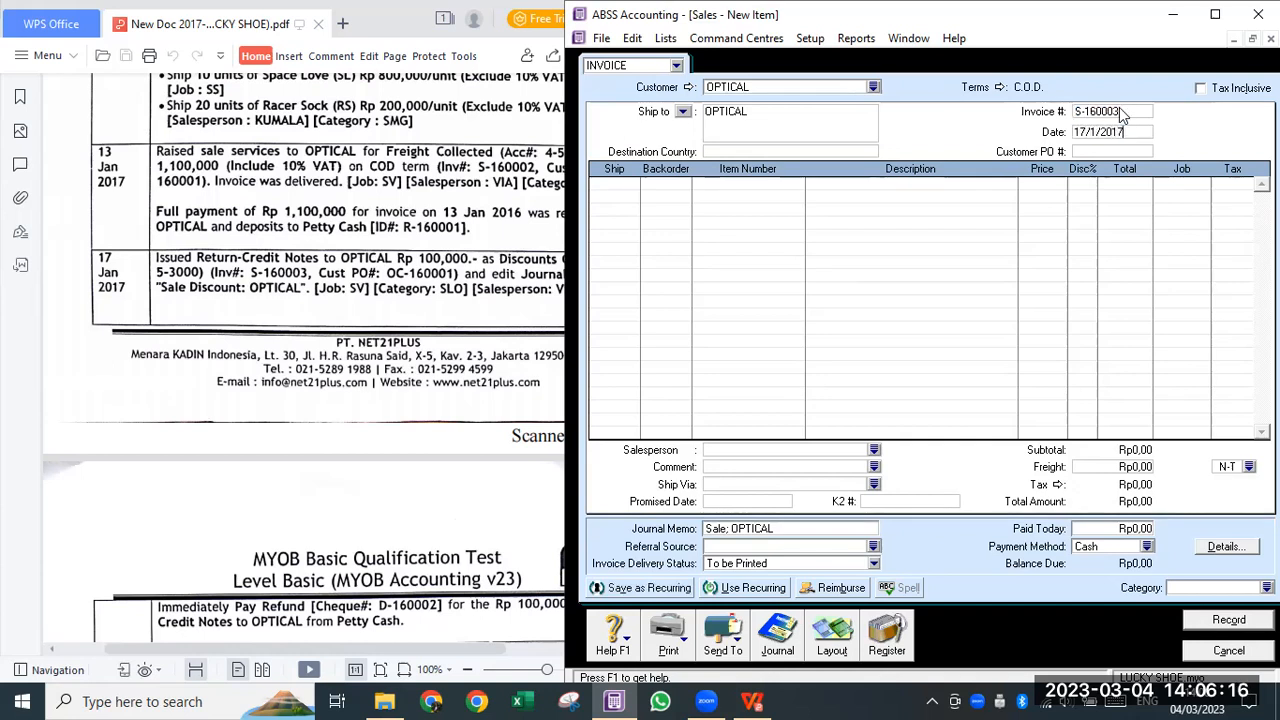
key("Tab")
type("O")
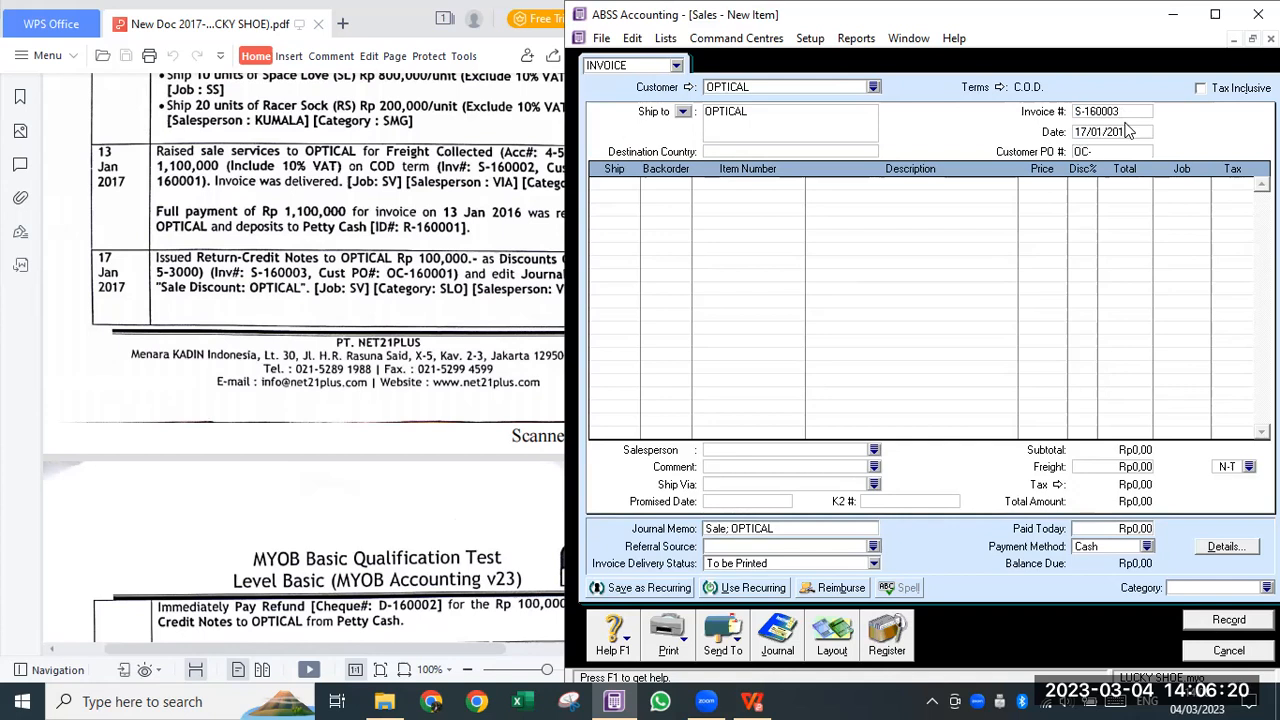
type("C-160001")
key("Tab")
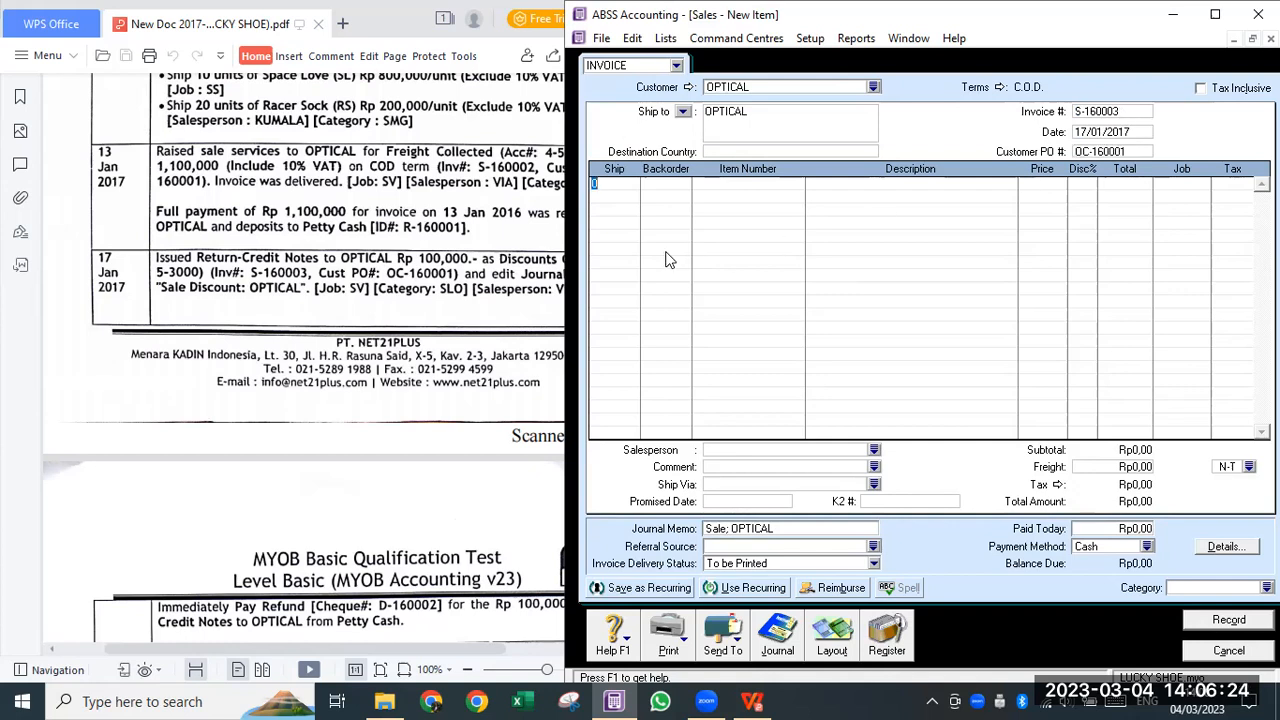
- Switch the invoice to the Service layout
left_click(833, 640)
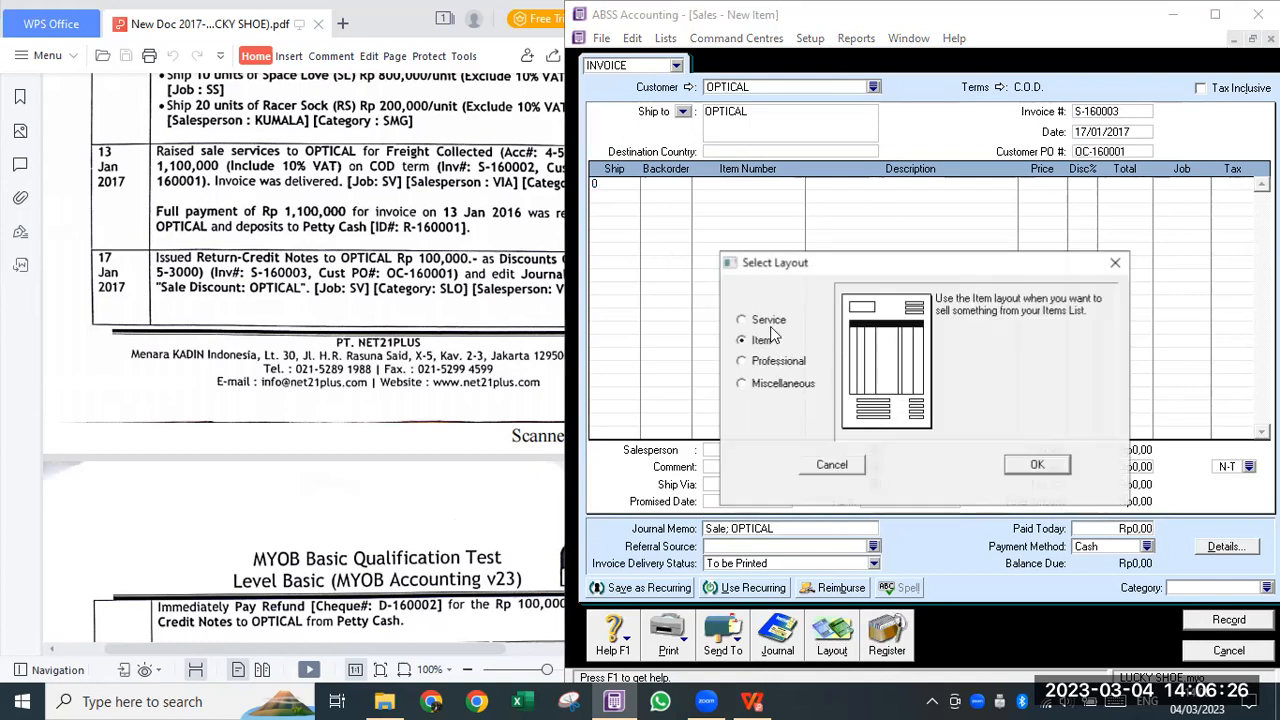
key("Up")
left_click(1035, 465)
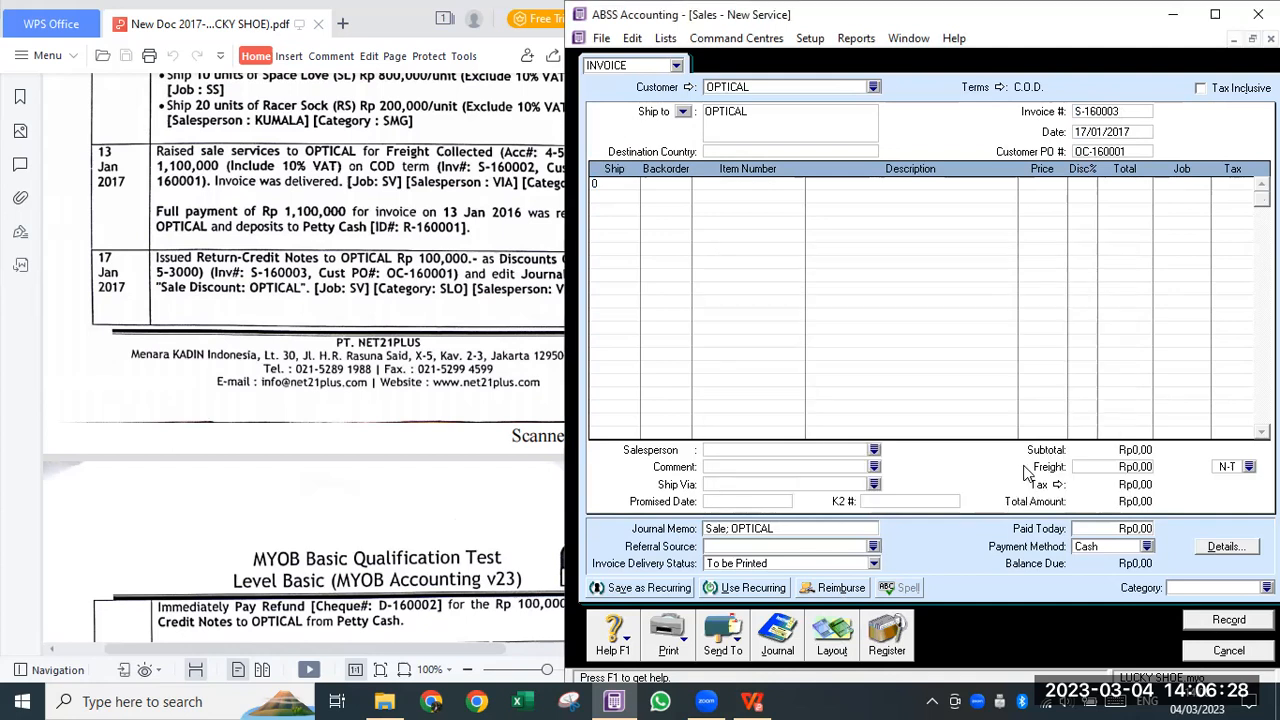
- Describe the first line as 'Pemberian diskon' and allocate it to 5-3000 Discounts Given
left_click(833, 182)
type("Pemberian diskon")
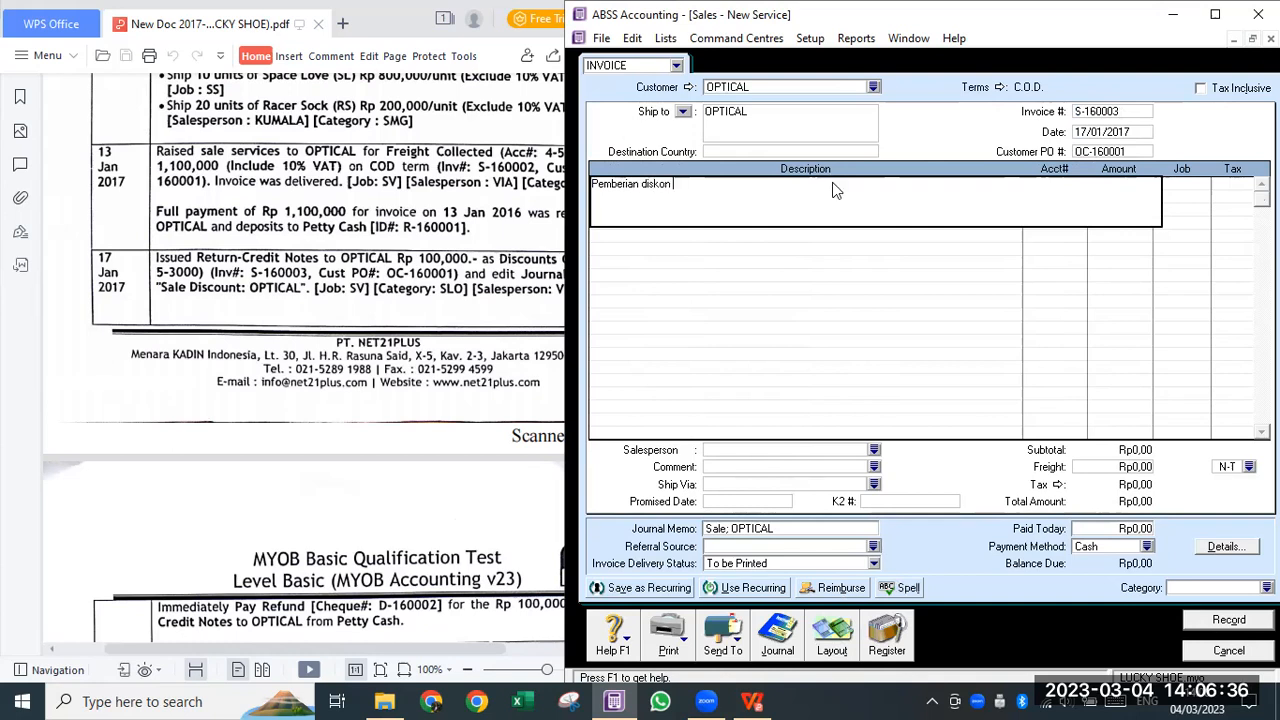
key("Tab")
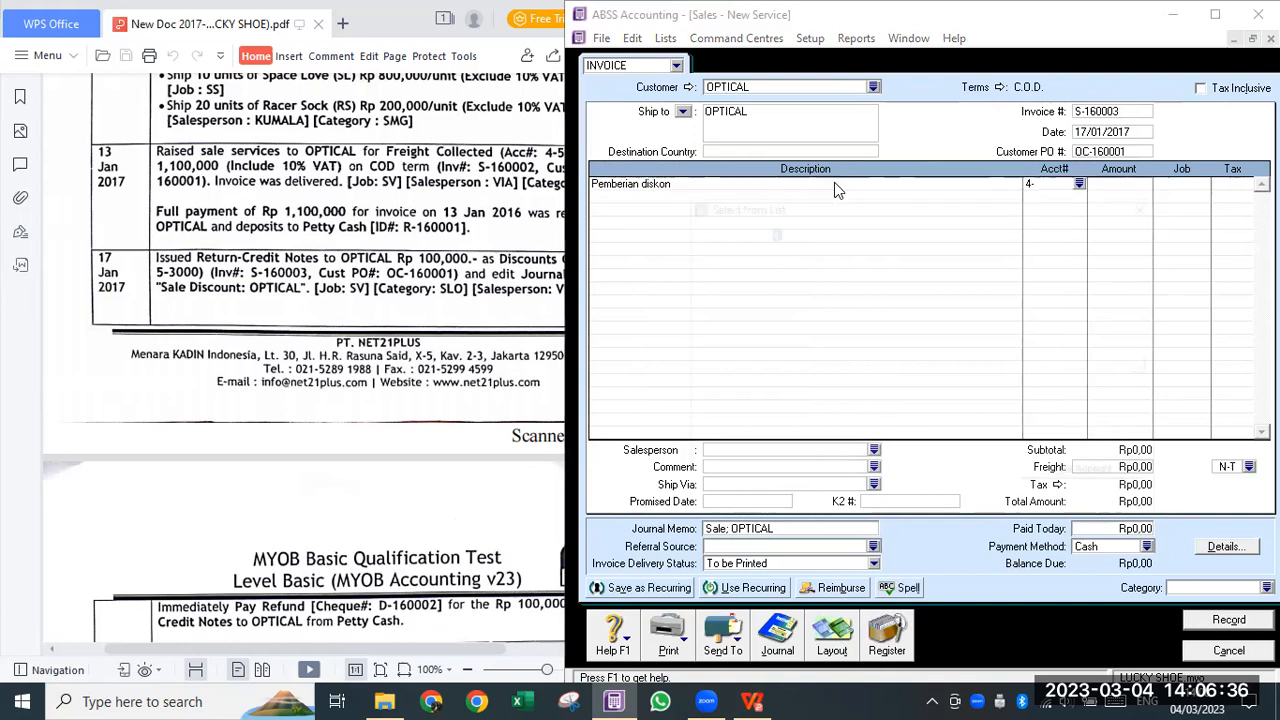
type("4-")
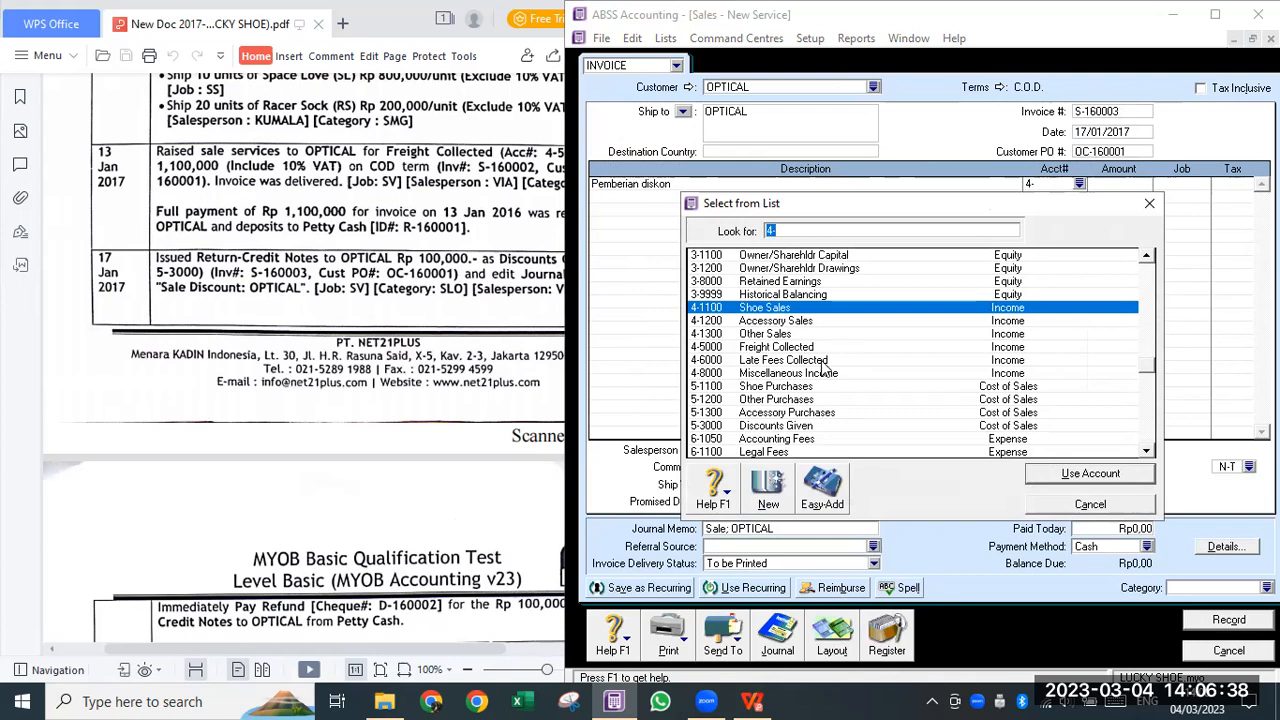
scroll(790, 420, "down", 2)
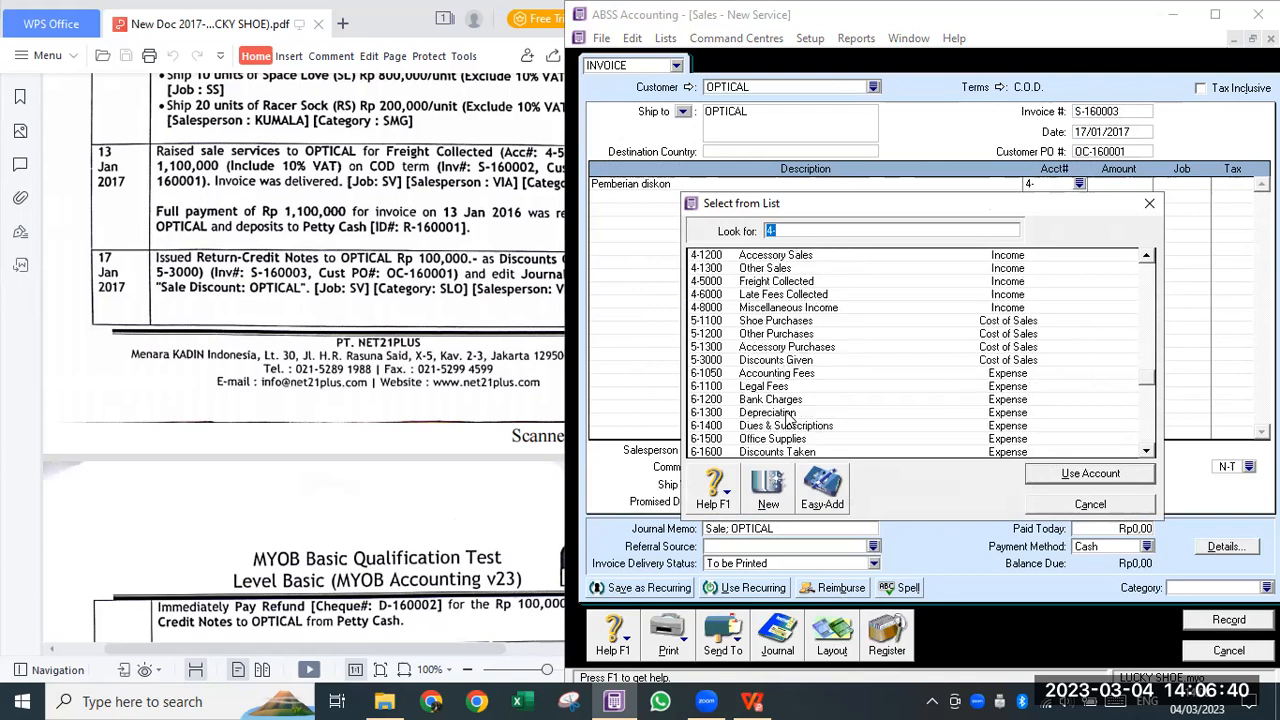
left_click(768, 361)
left_click(1098, 474)
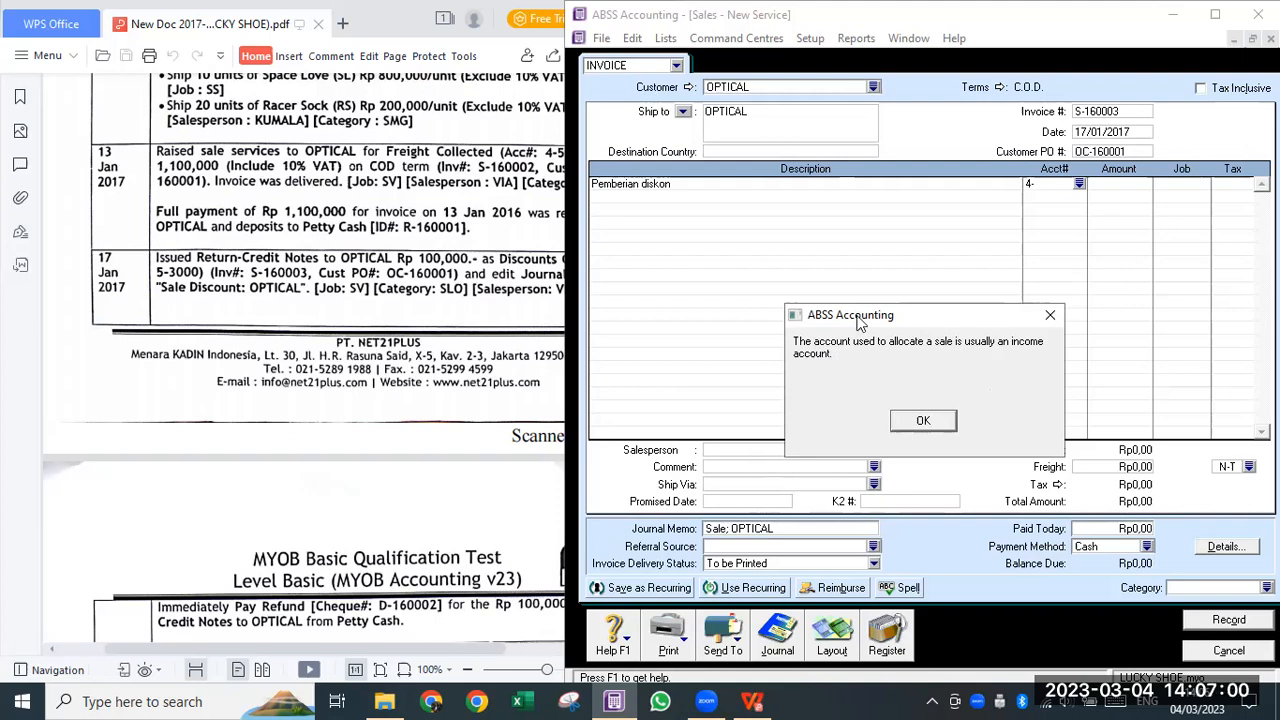
left_click(1050, 318)
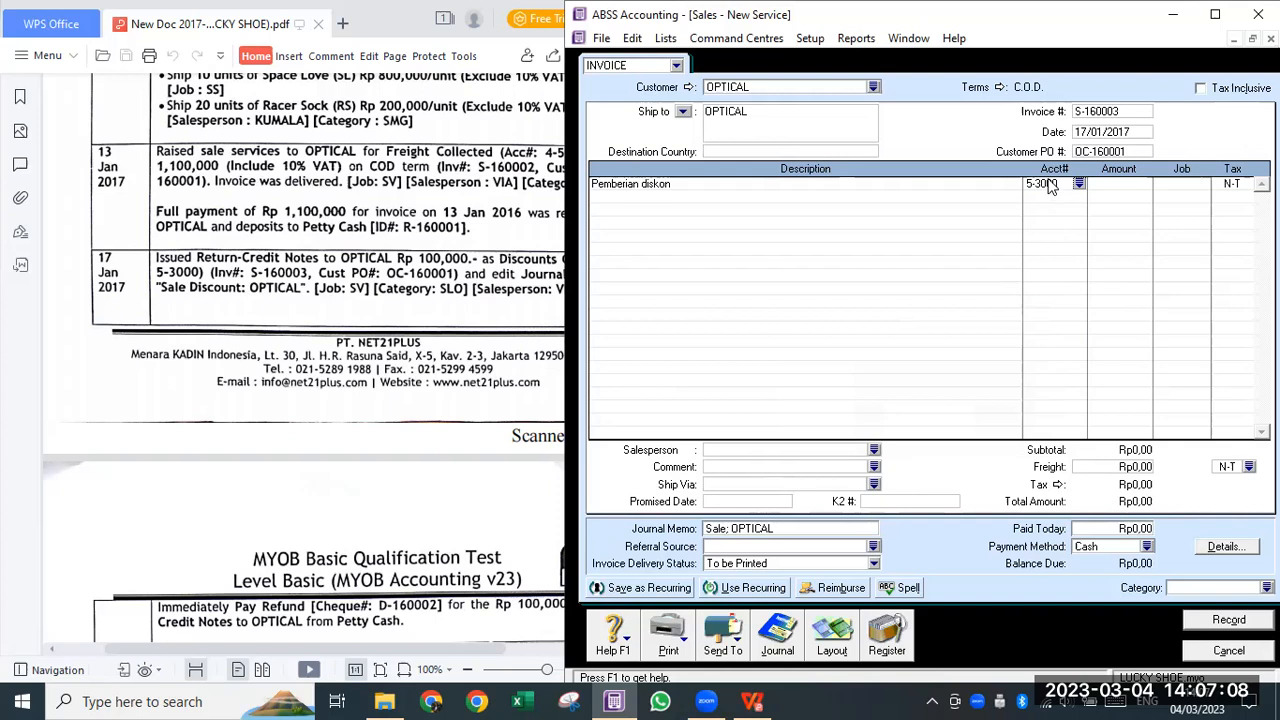
- Give the line an amount of Rp100.000,00 and job SV
left_click(1048, 186)
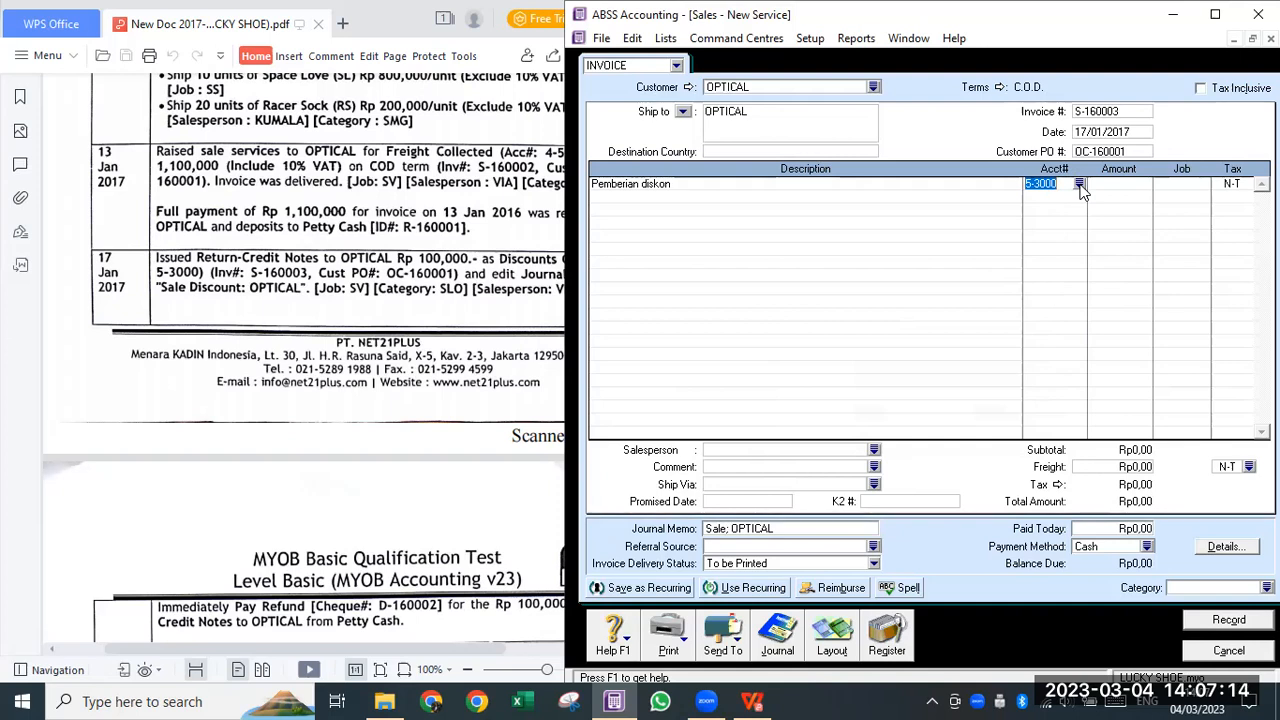
left_click(1110, 186)
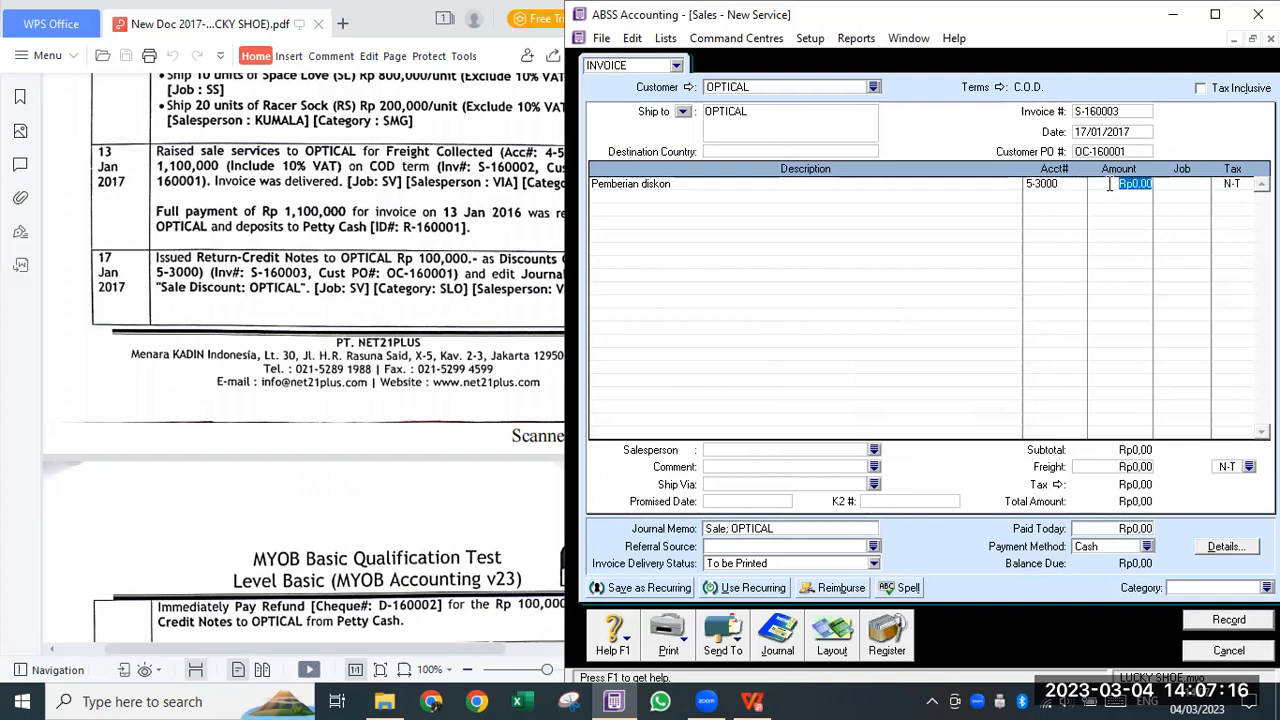
type("100.000")
key("Tab")
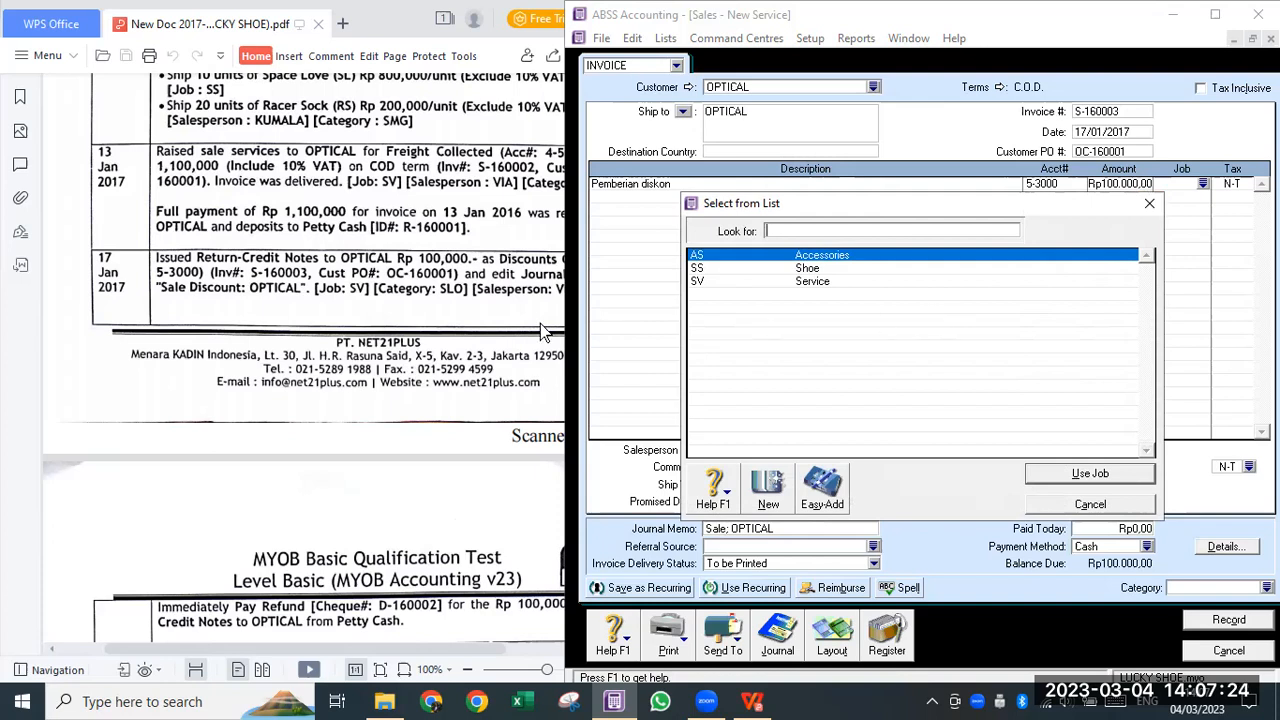
left_click(796, 283)
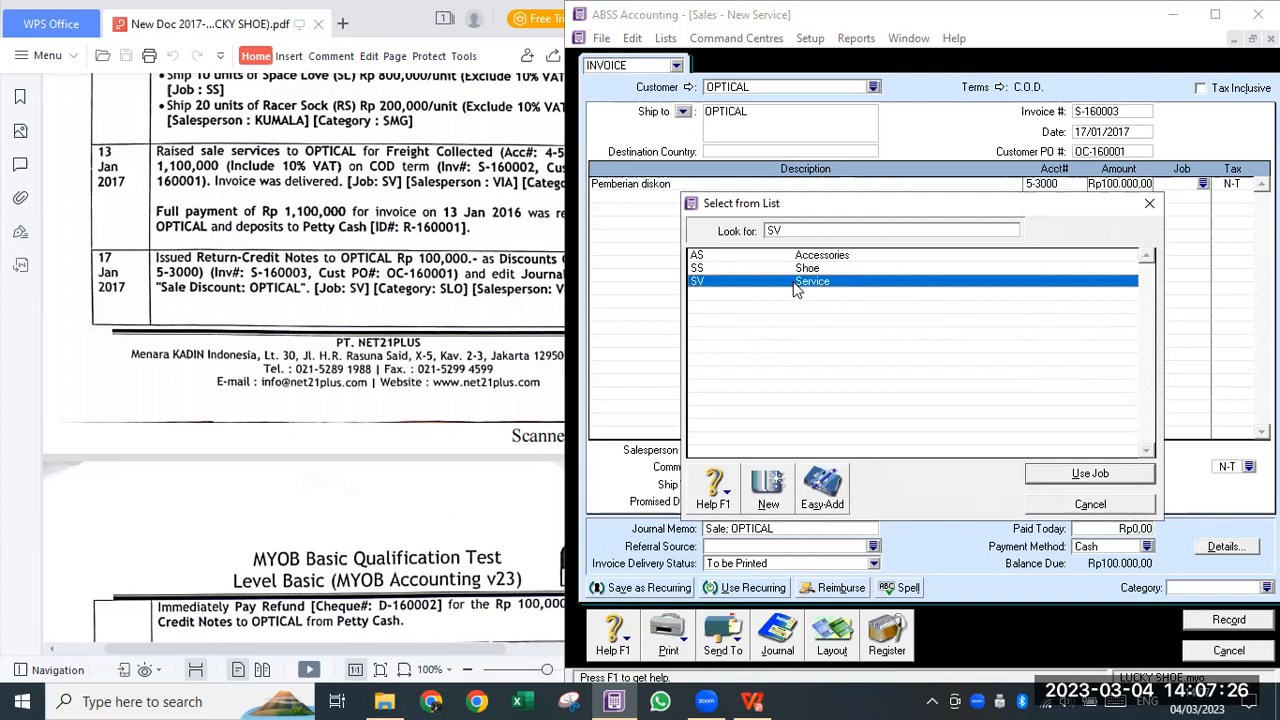
left_click(1090, 474)
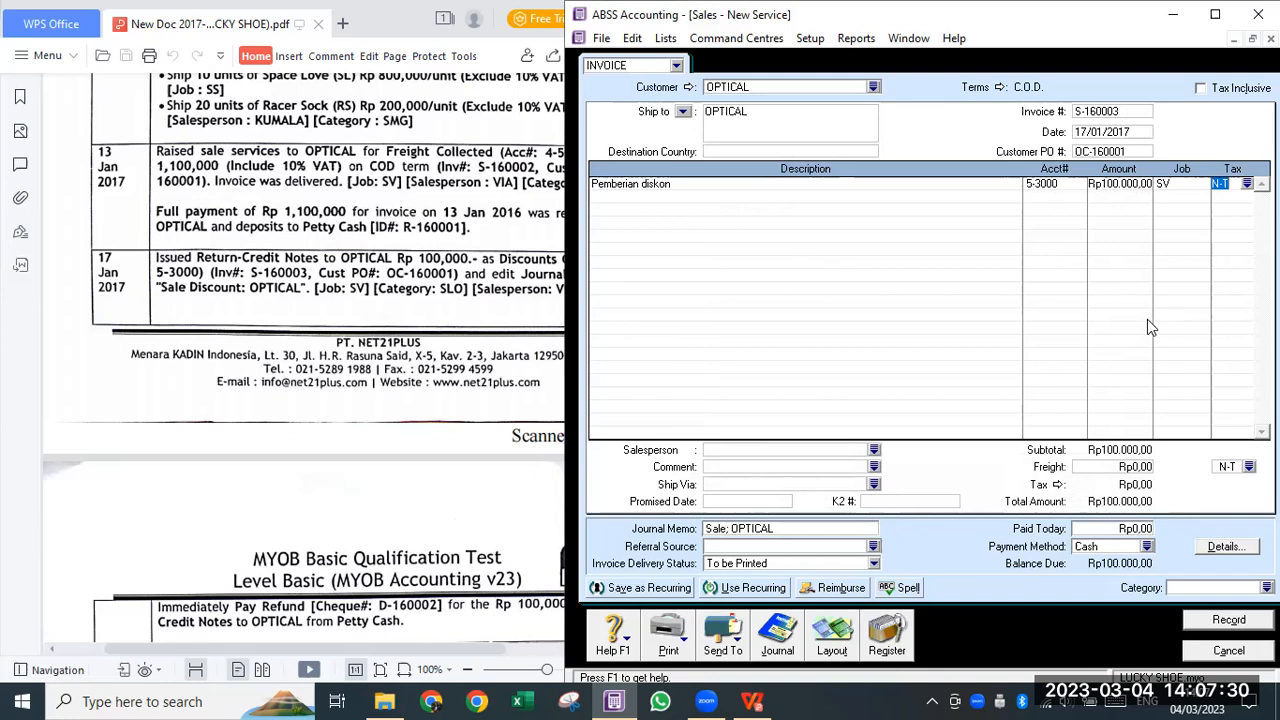
key("Tab")
- Set the invoice category to SLO and the salesperson to VIA
left_click(1266, 587)
double_click(710, 258)
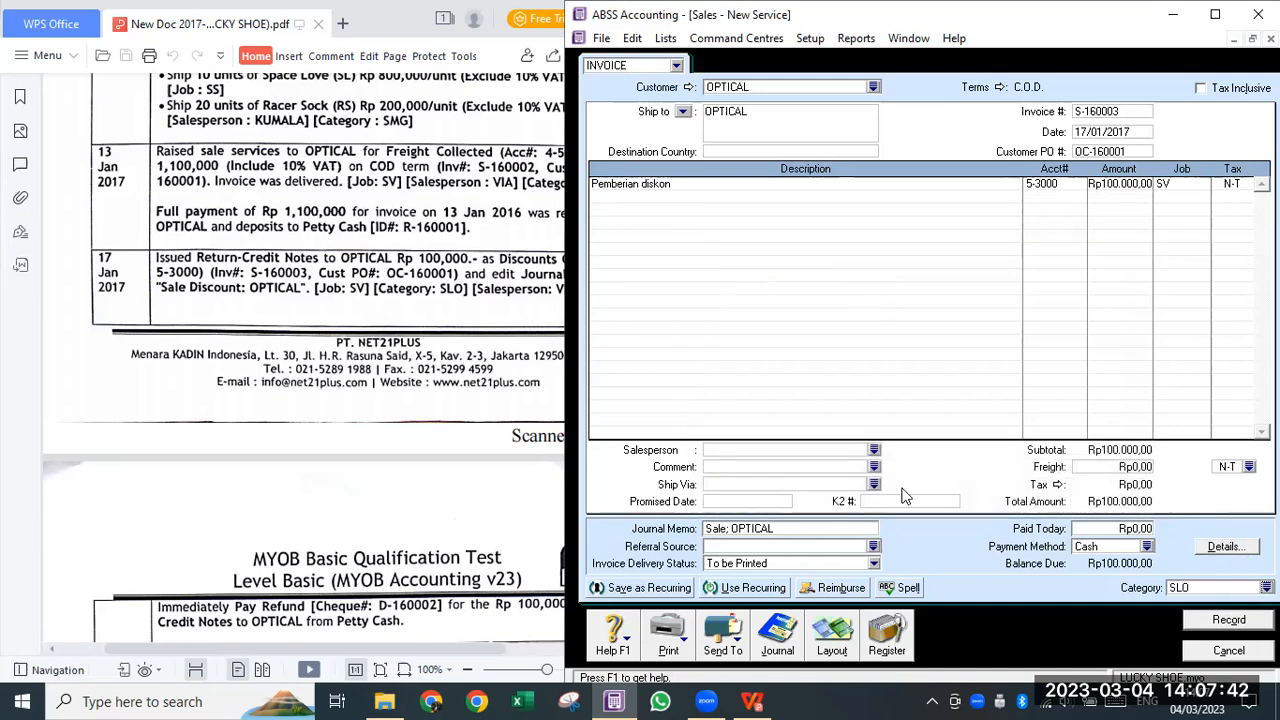
left_click(875, 450)
left_click(730, 267)
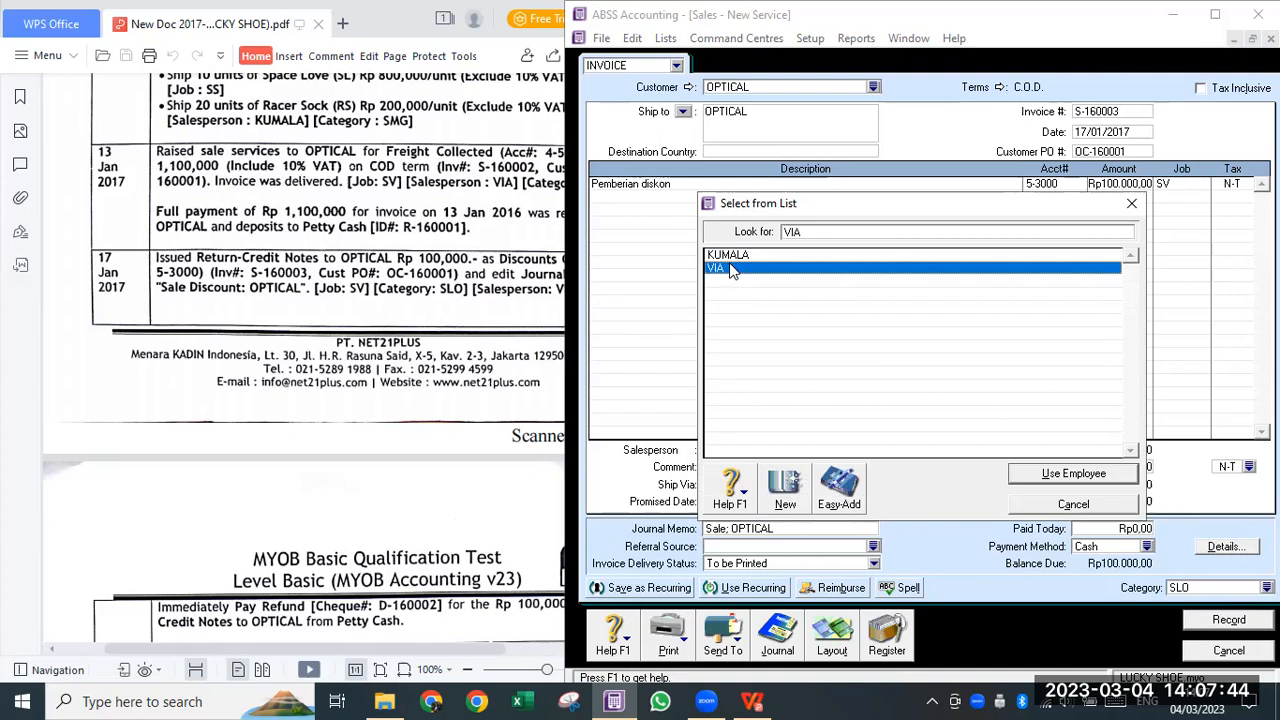
left_click(1117, 472)
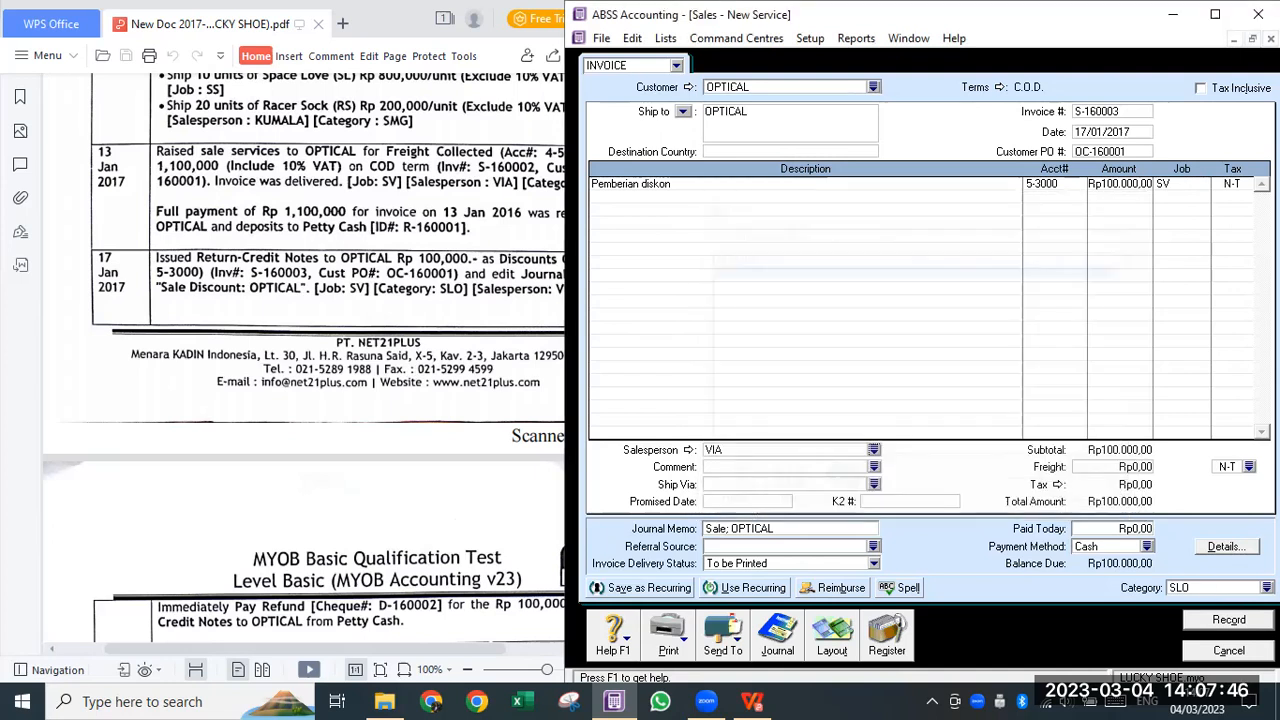
- Record the invoice and view the Sales Register's Returns & Credits list
left_click(1230, 620)
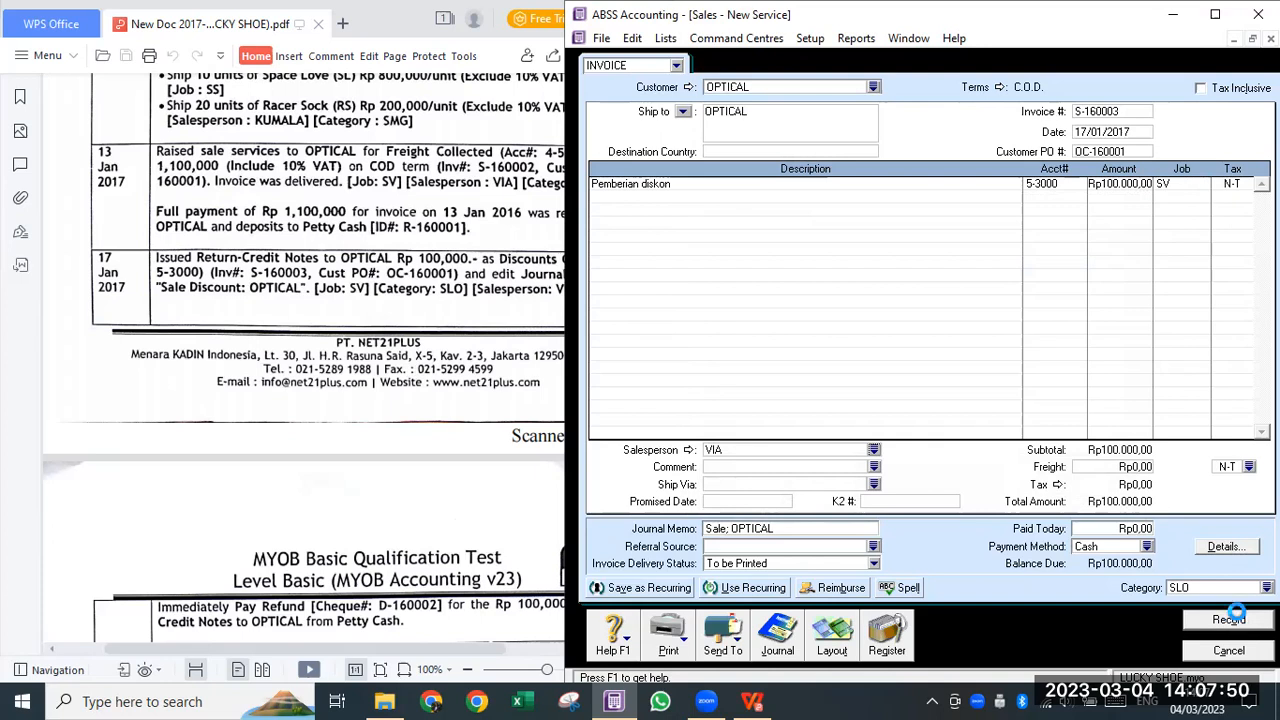
left_click(893, 638)
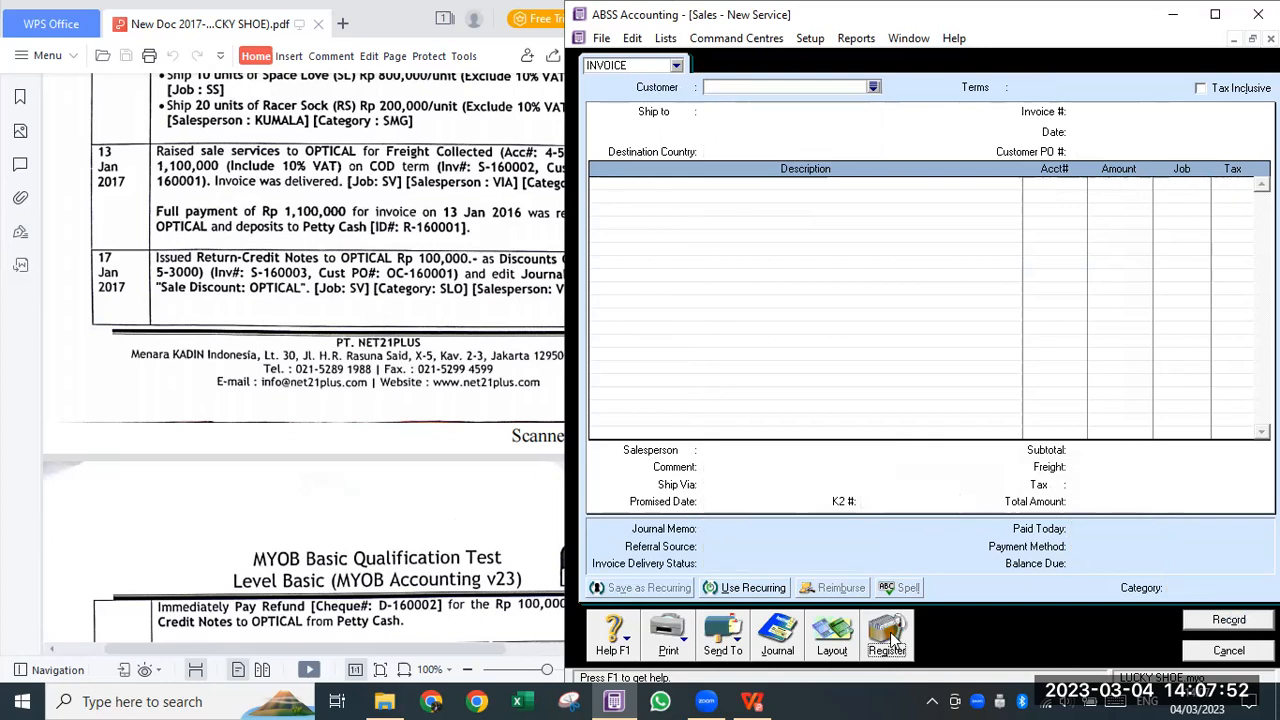
left_click(975, 68)
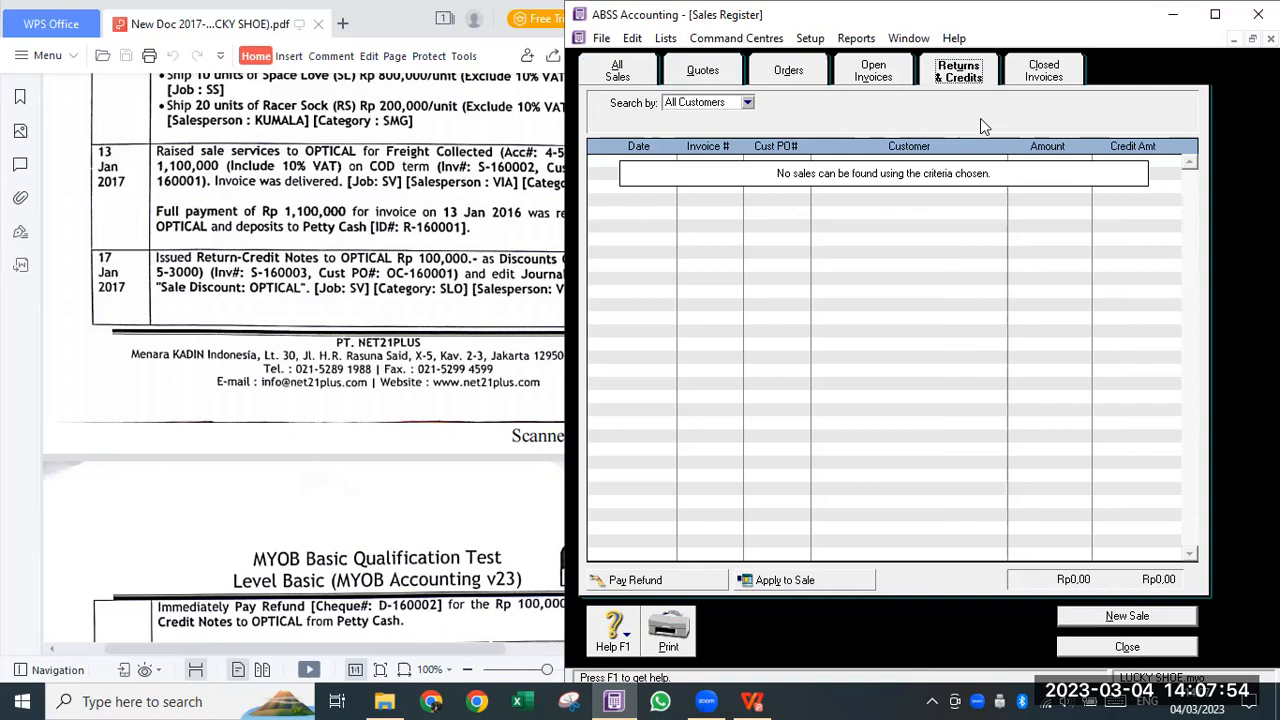
- Reopen invoice S-160003, change its amount to -Rp100.000,00 and save it as a credit
left_click(889, 76)
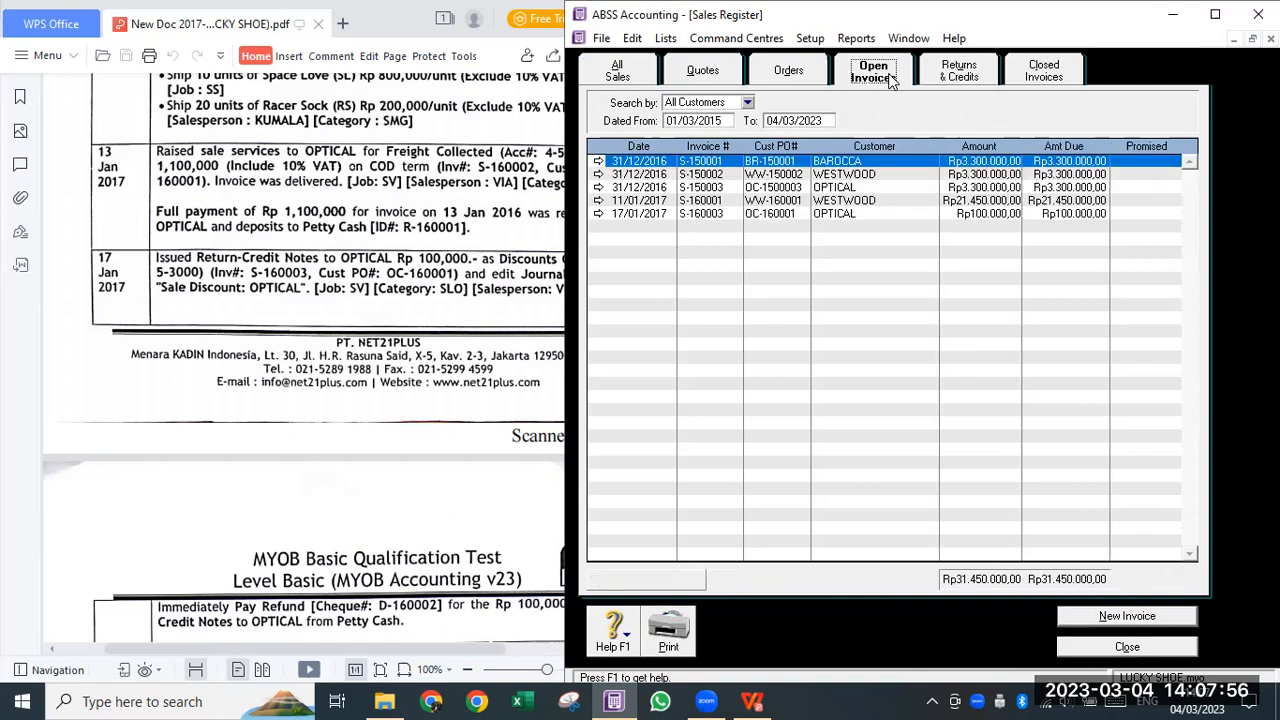
double_click(914, 214)
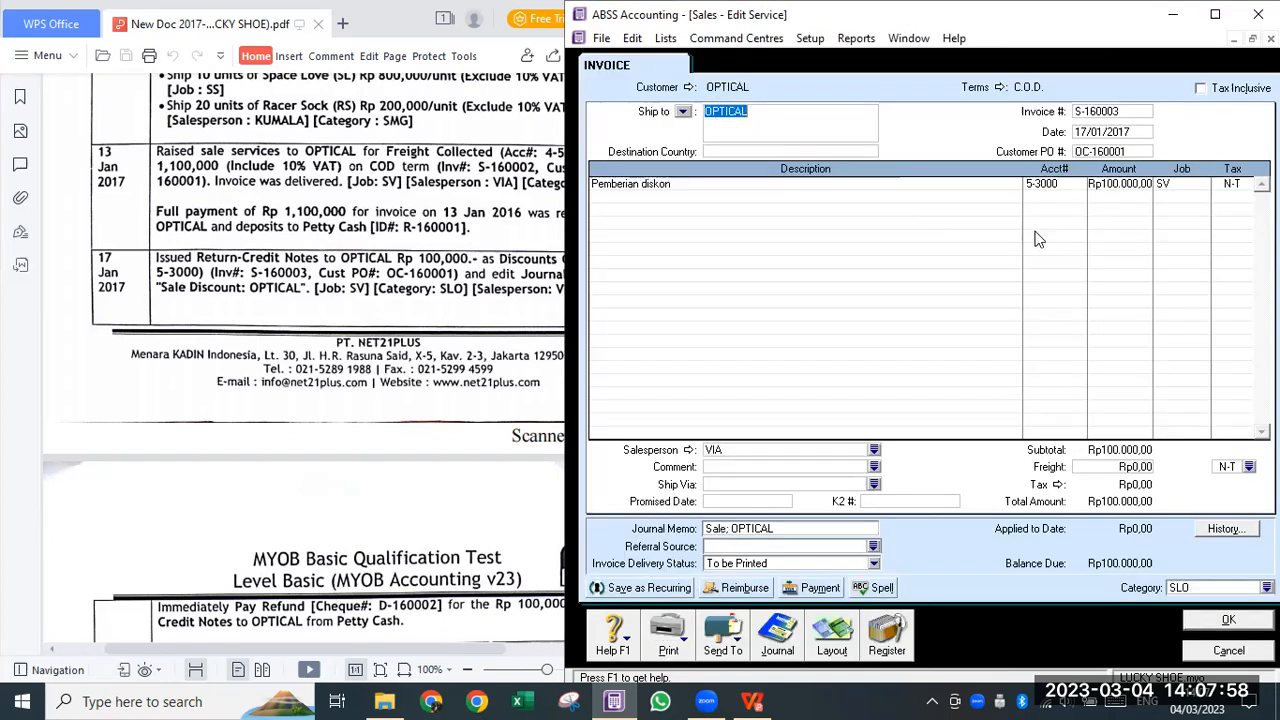
left_click(1128, 184)
left_click_drag(1020, 197, 1020, 199)
type("-")
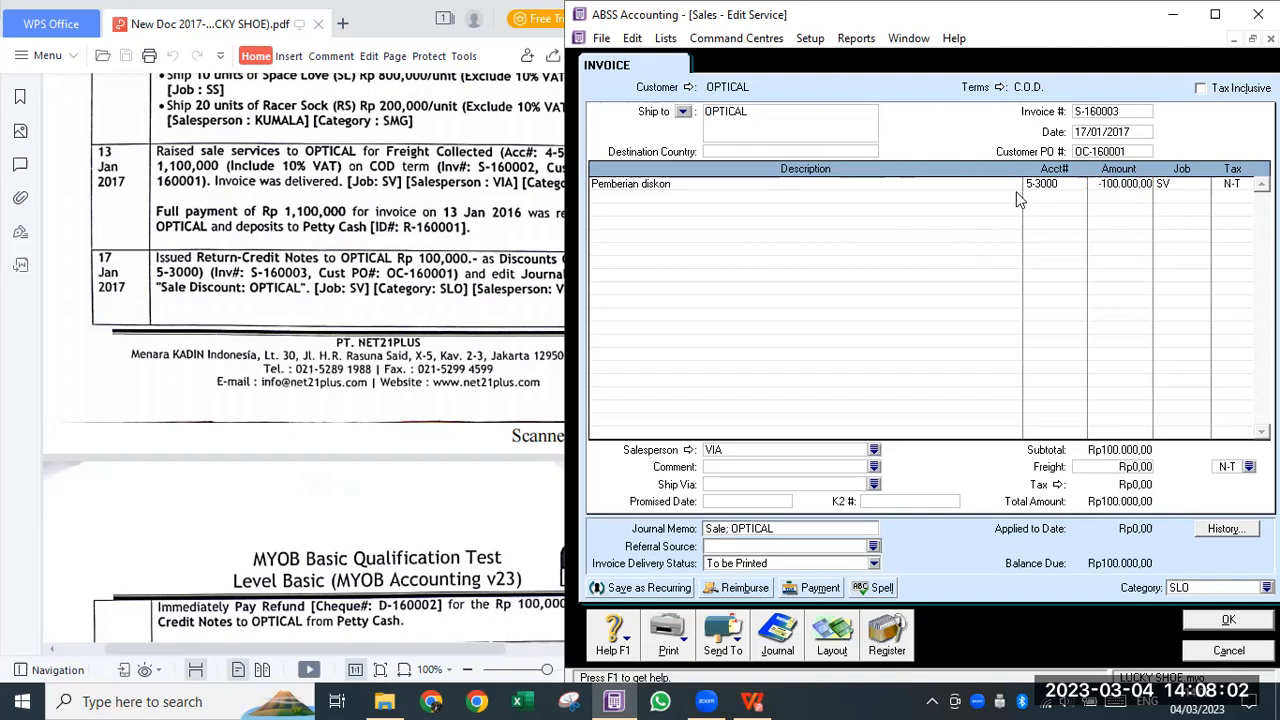
left_click(1019, 197)
key("Tab")
left_click(1226, 620)
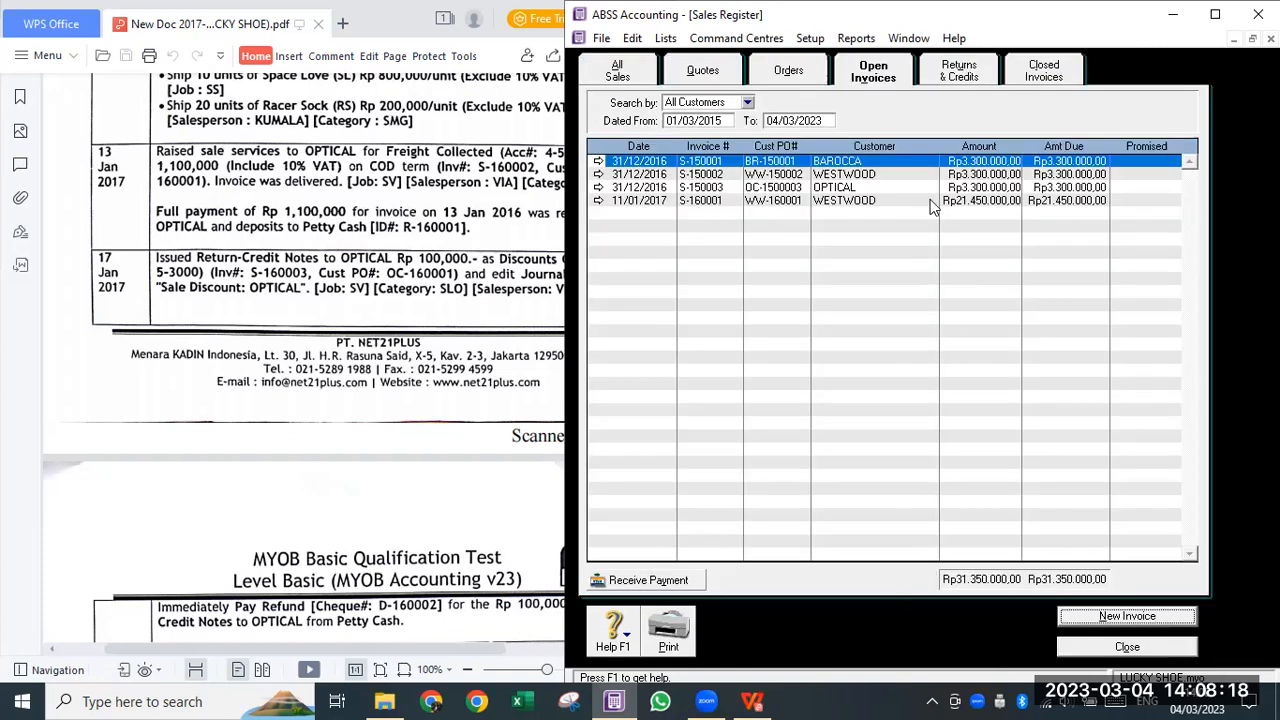
- Review the Returns & Credits, Open and Closed Invoices lists, checking WESTWOOD invoice S-150002
left_click(955, 76)
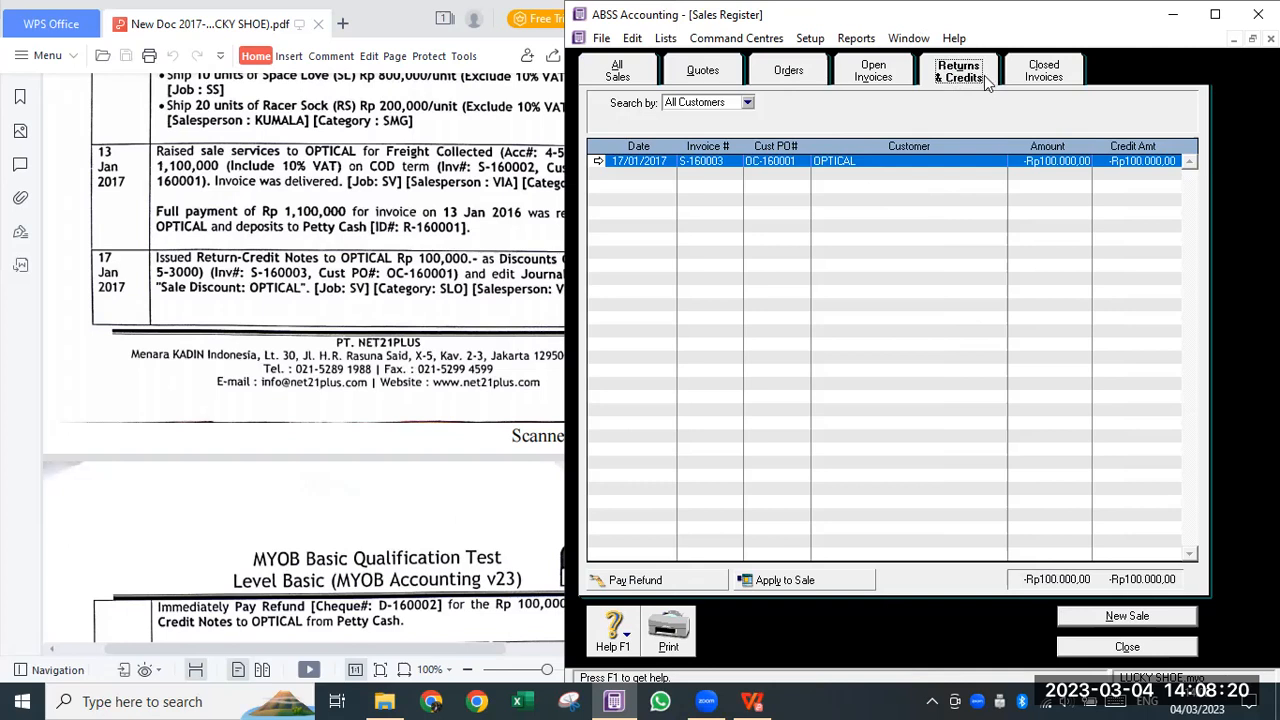
left_click(858, 84)
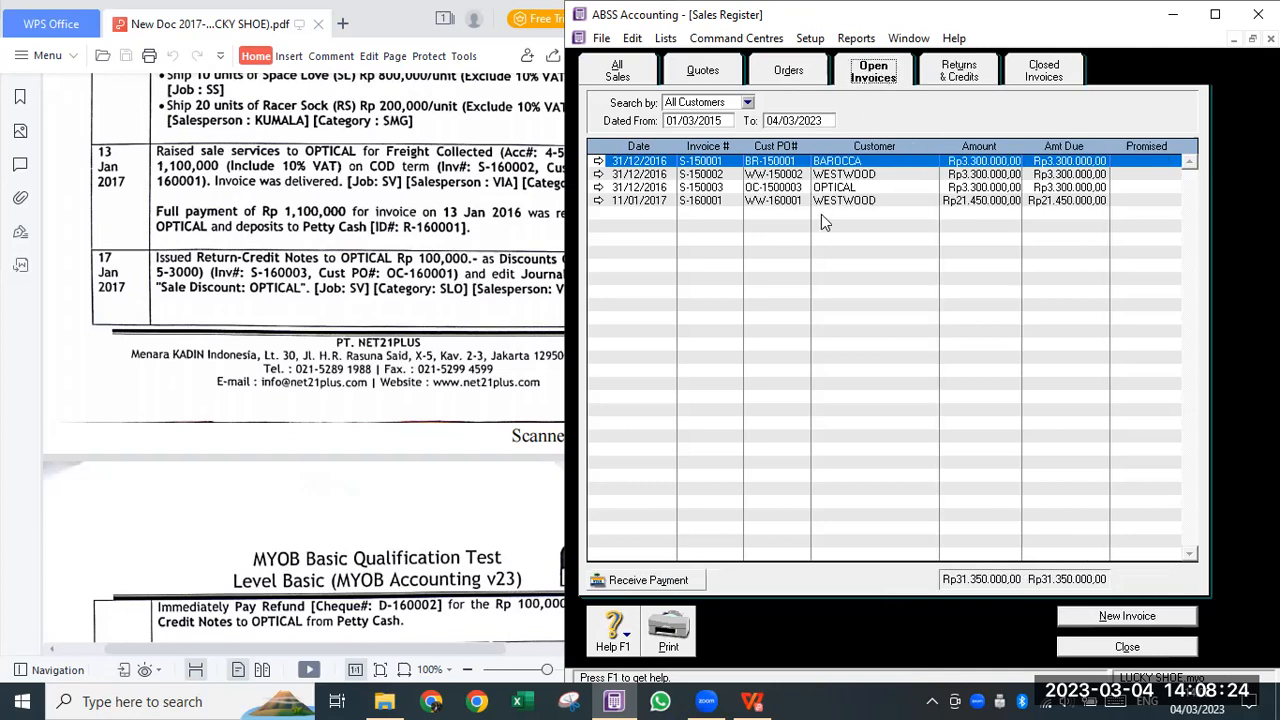
left_click(970, 80)
left_click(862, 84)
double_click(862, 172)
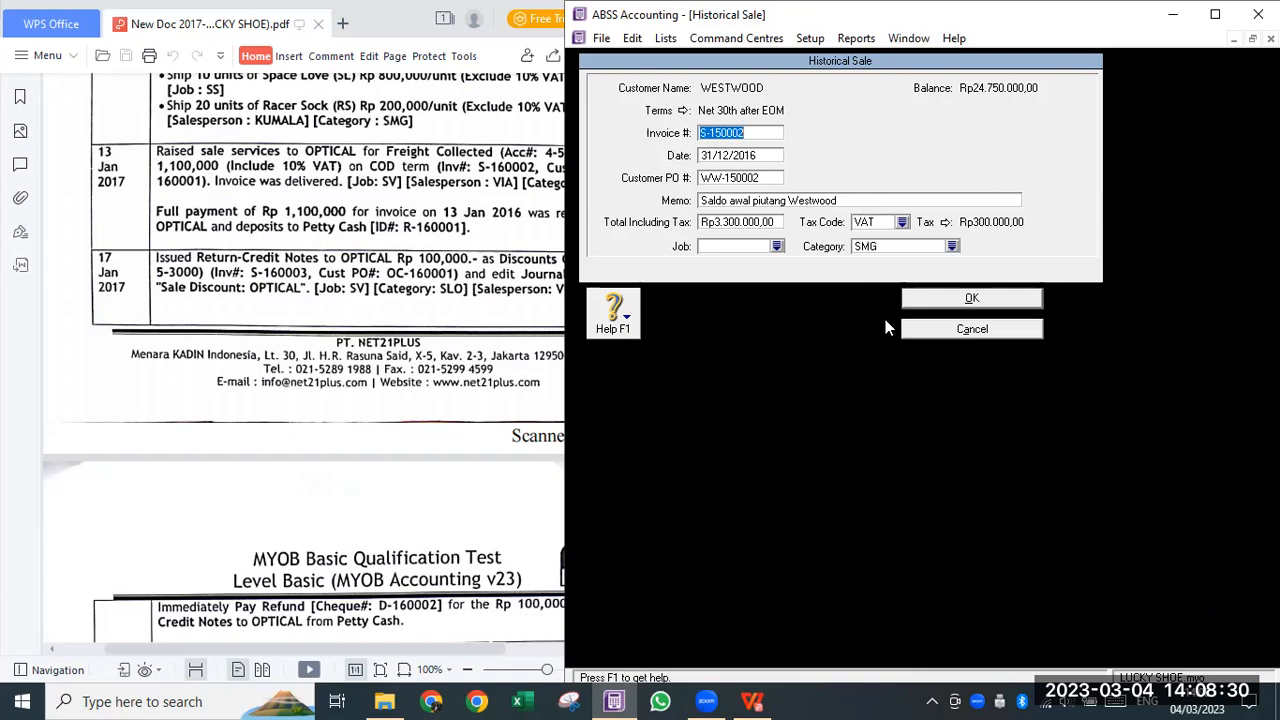
key("Escape")
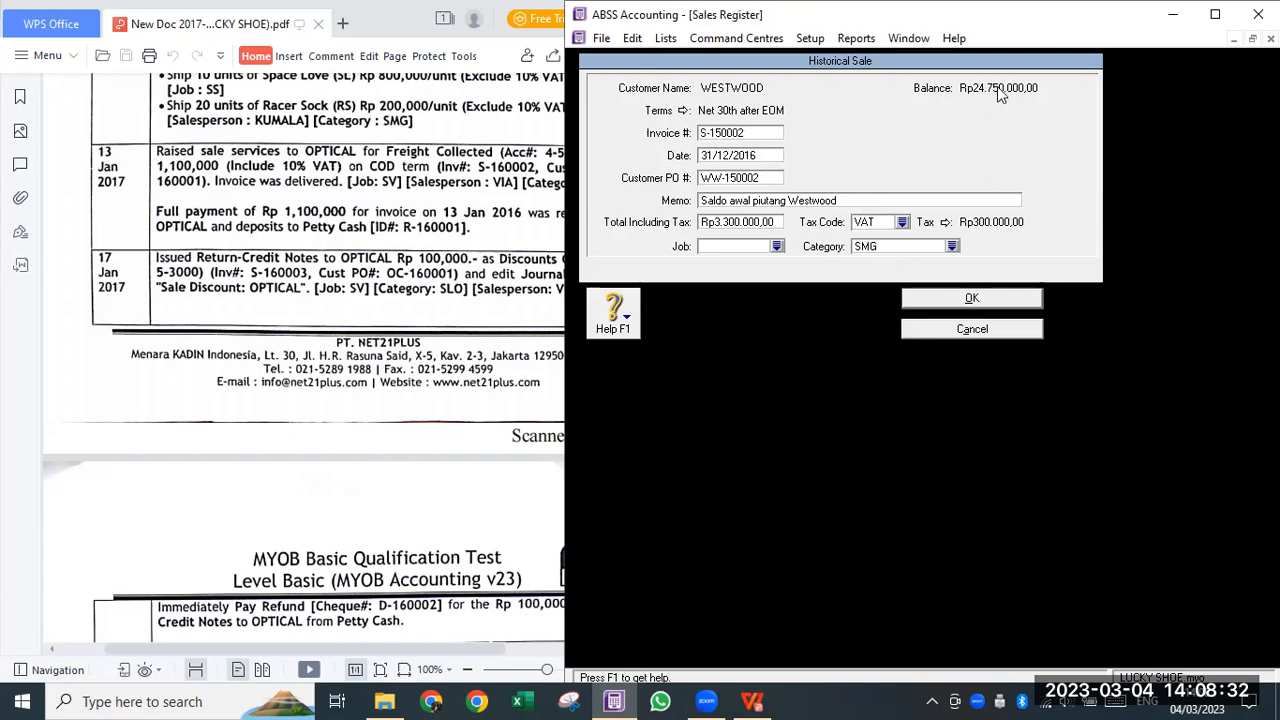
left_click(1036, 78)
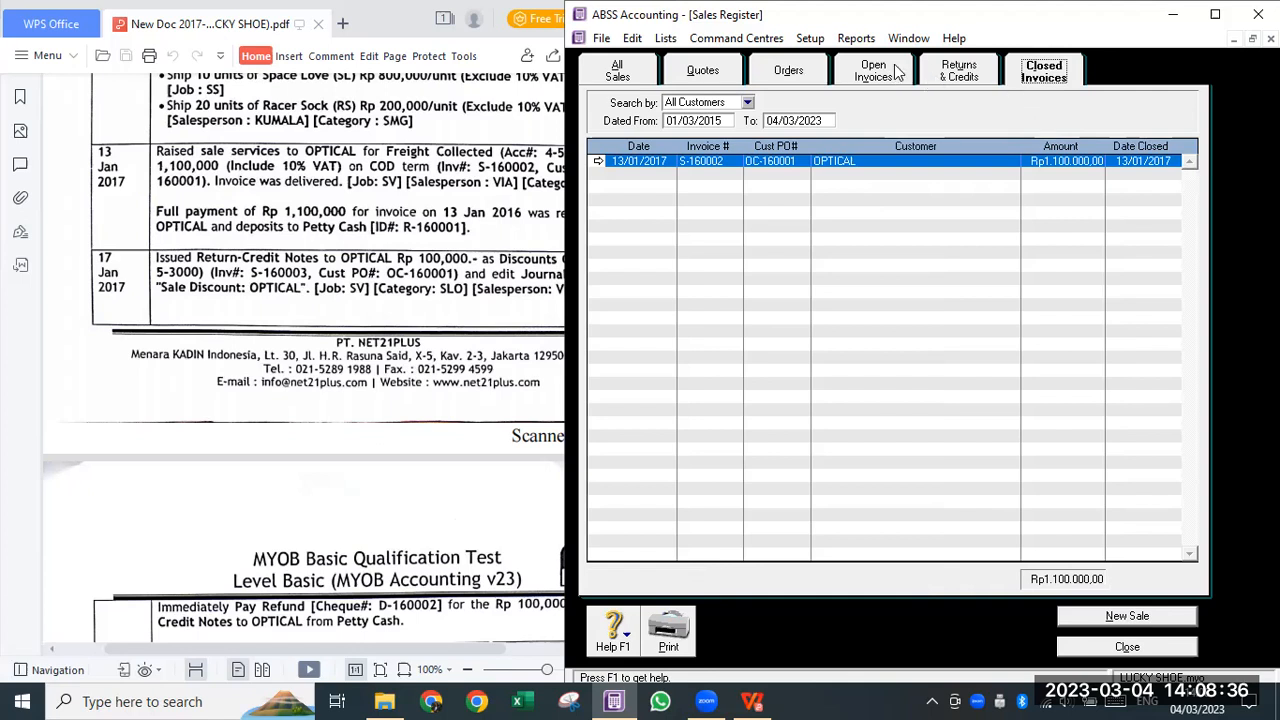
left_click(960, 72)
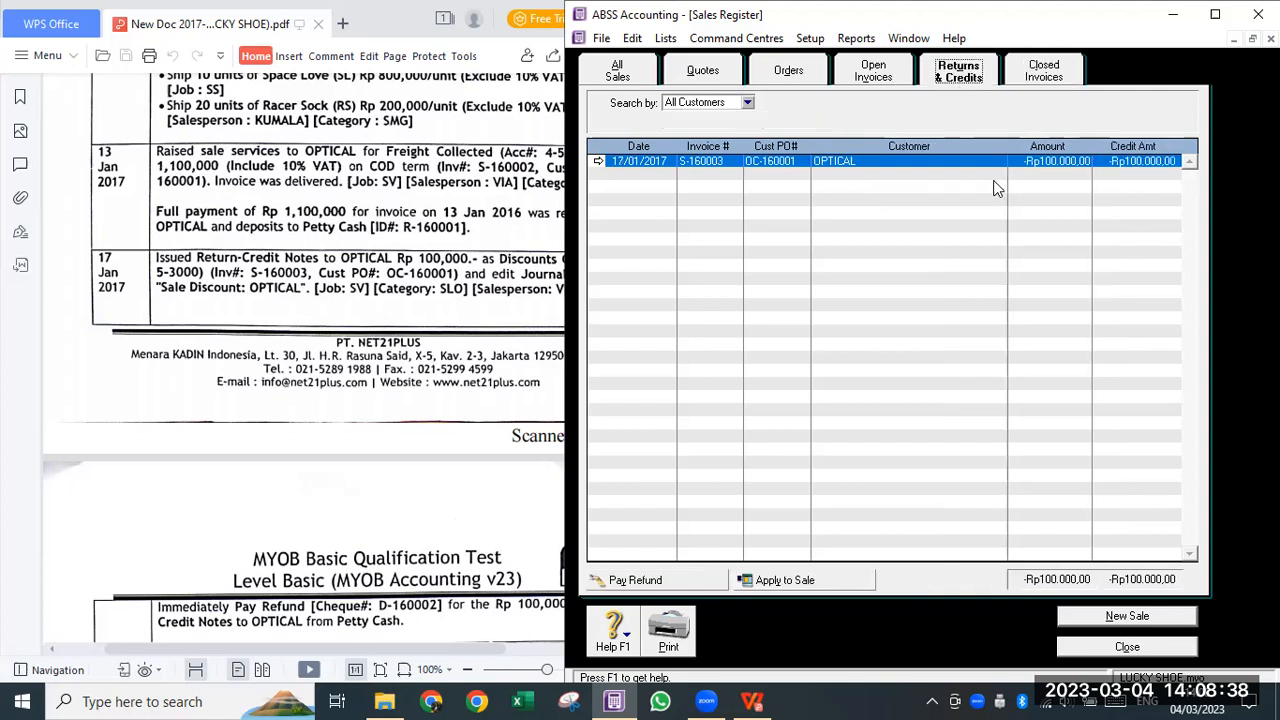
scroll(268, 385, "down", 3)
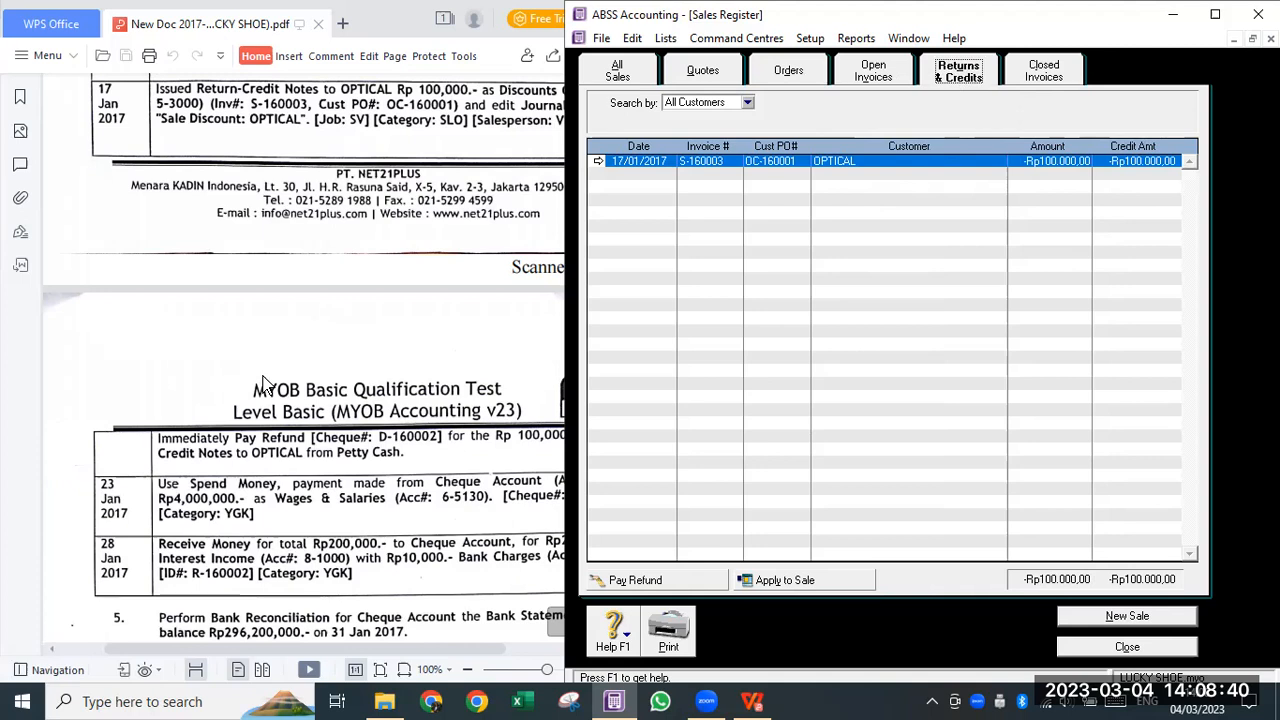
scroll(255, 397, "down", 3)
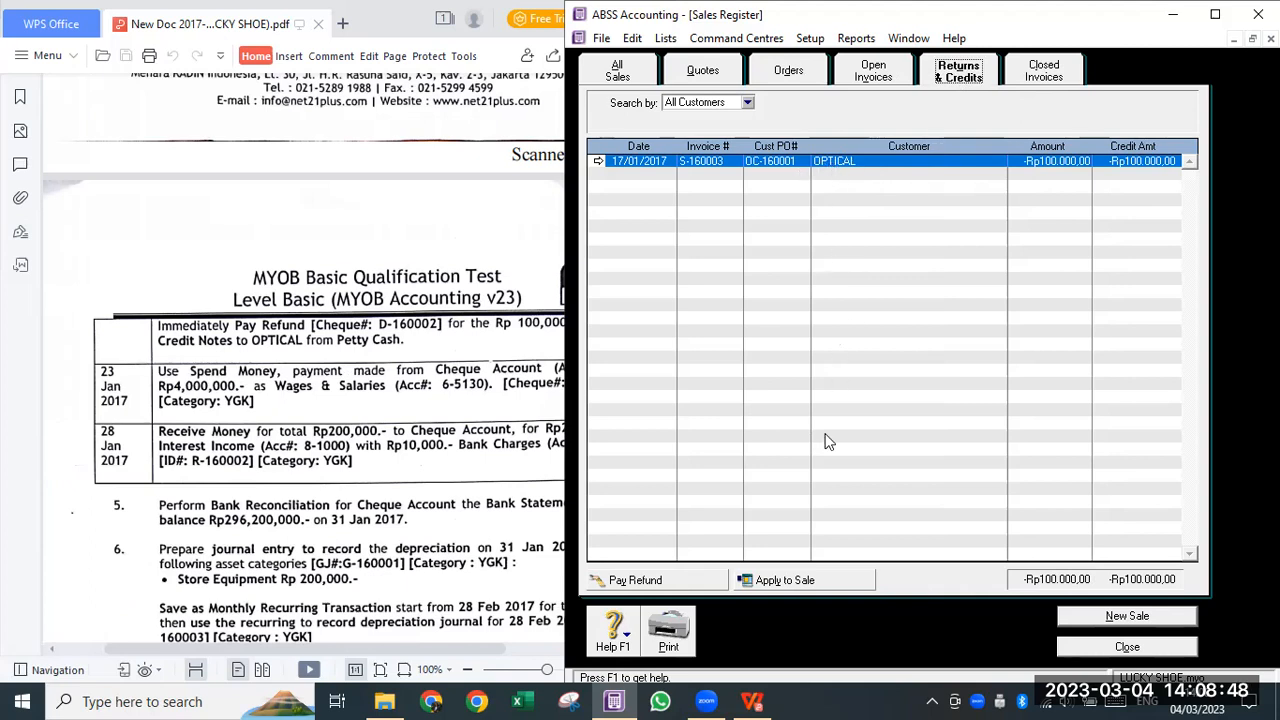
- Pay the OPTICAL refund from Petty Cash 1-3120 as cheque D-160002 dated 17/01/2017
left_click(700, 582)
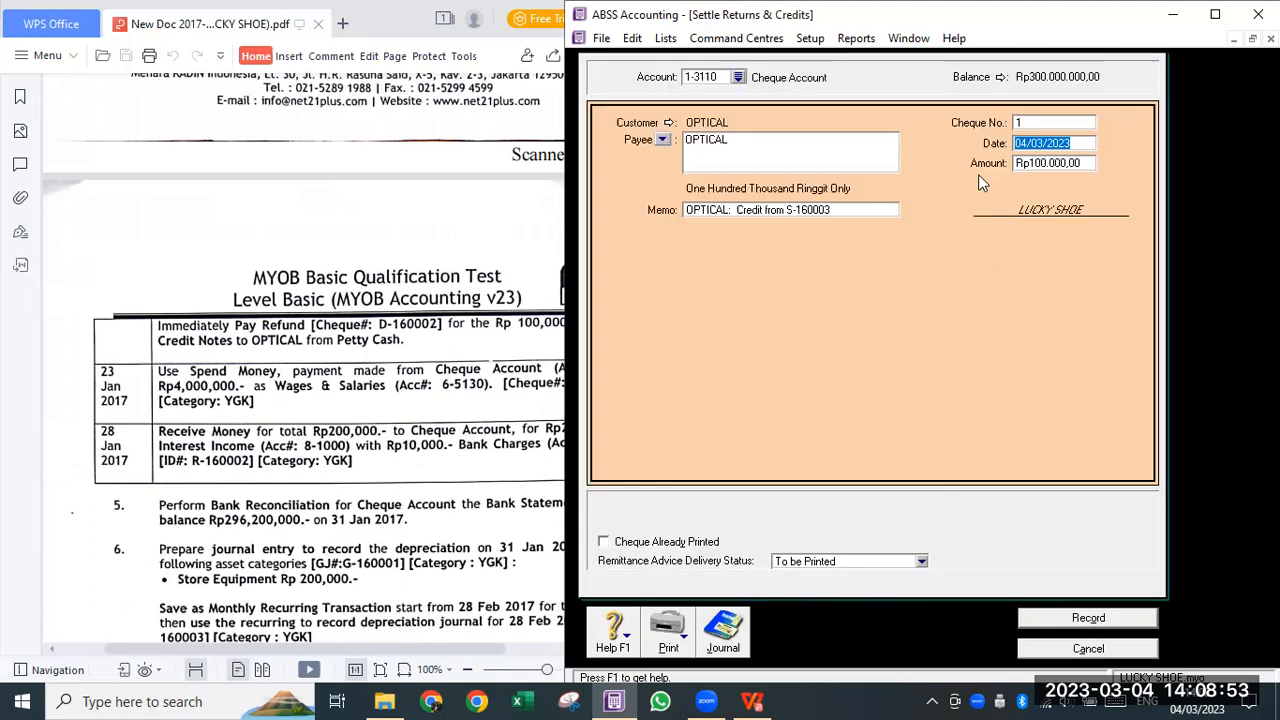
left_click(738, 77)
left_click(745, 268)
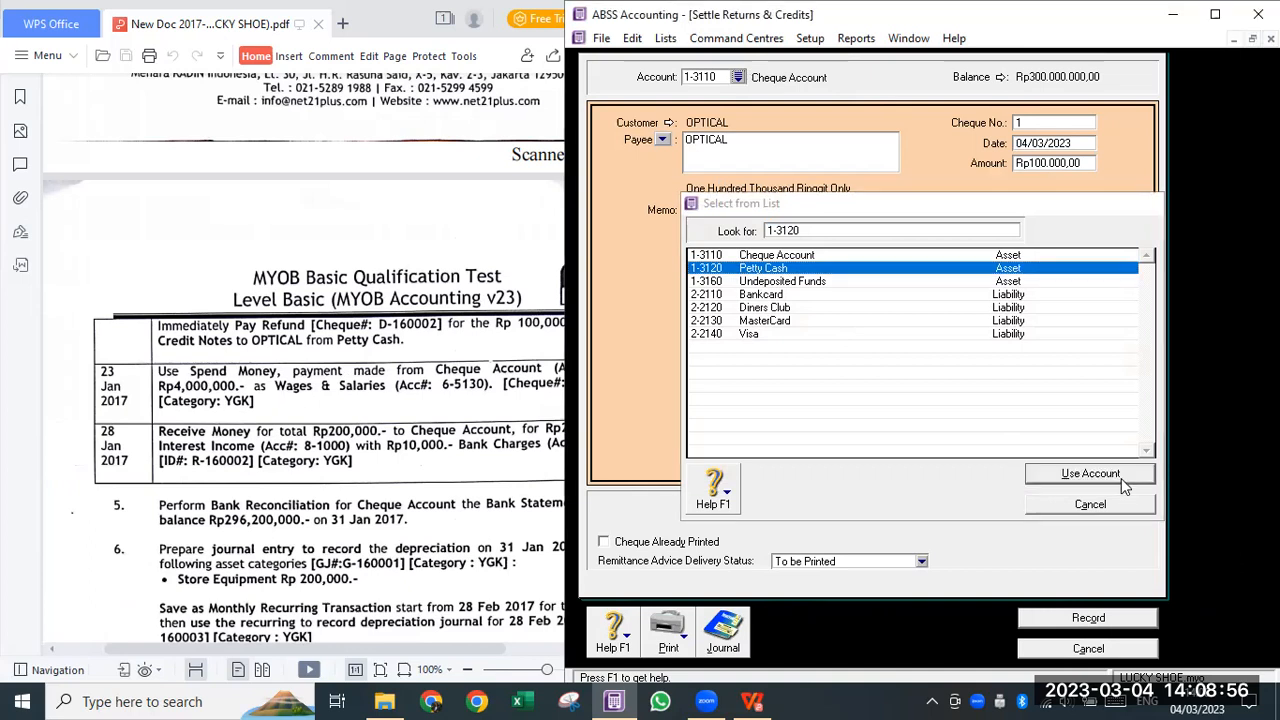
left_click(1121, 476)
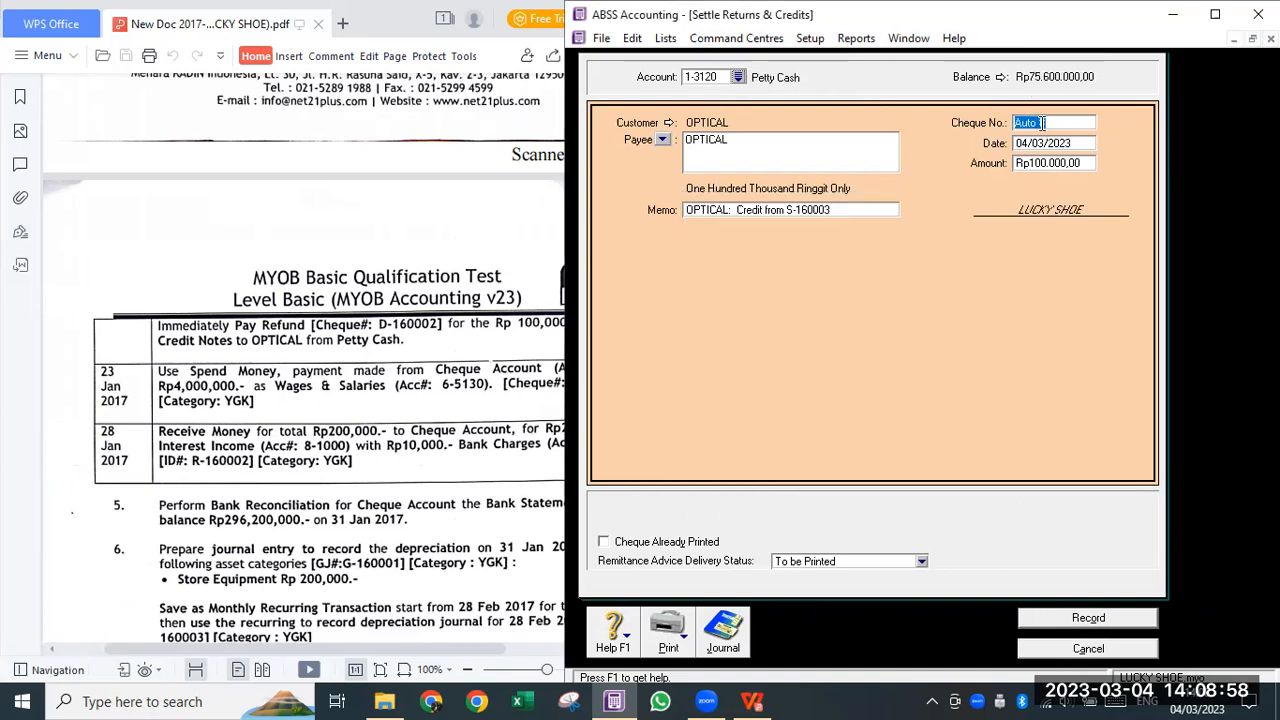
type("D0-160002")
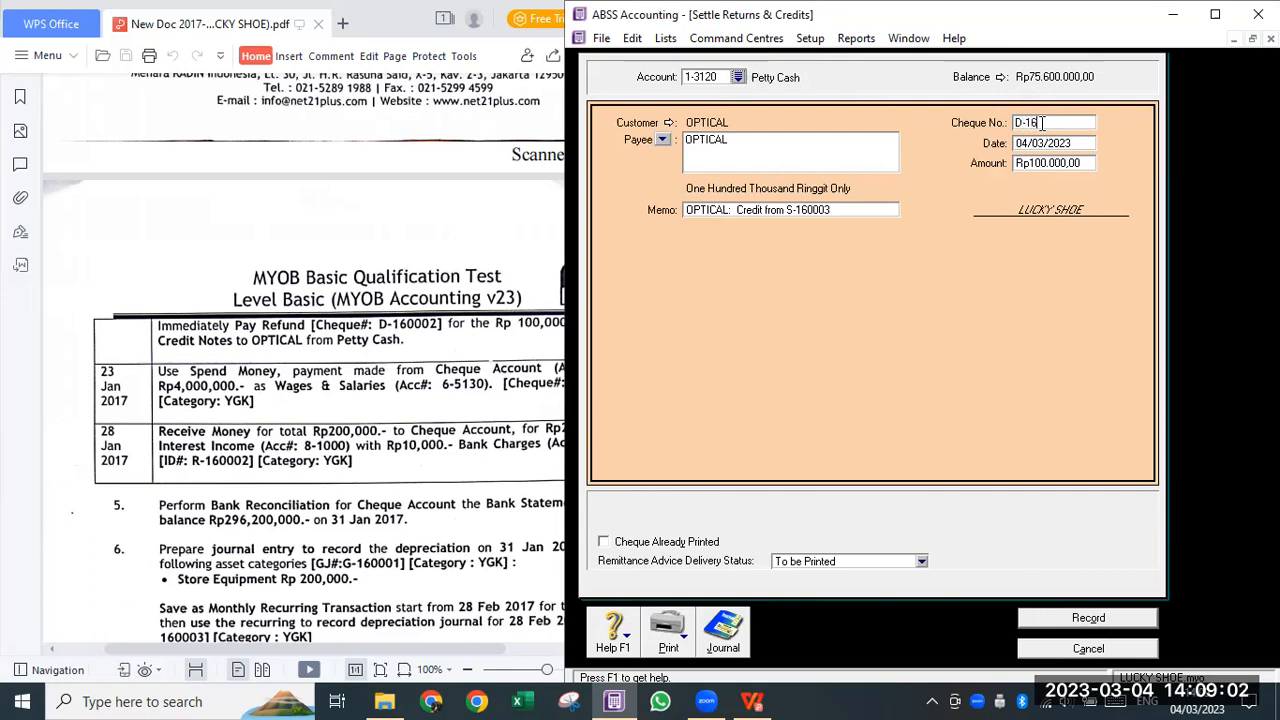
key("Tab")
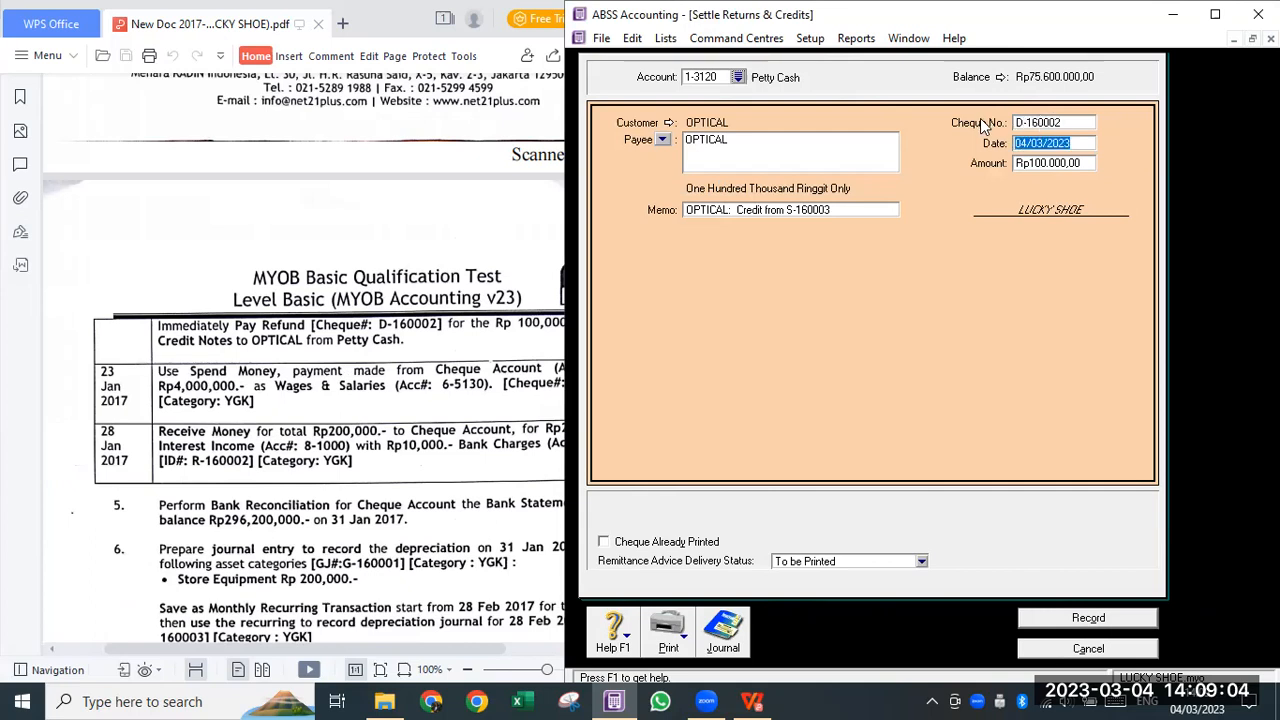
type("17/01/2017")
key("Tab")
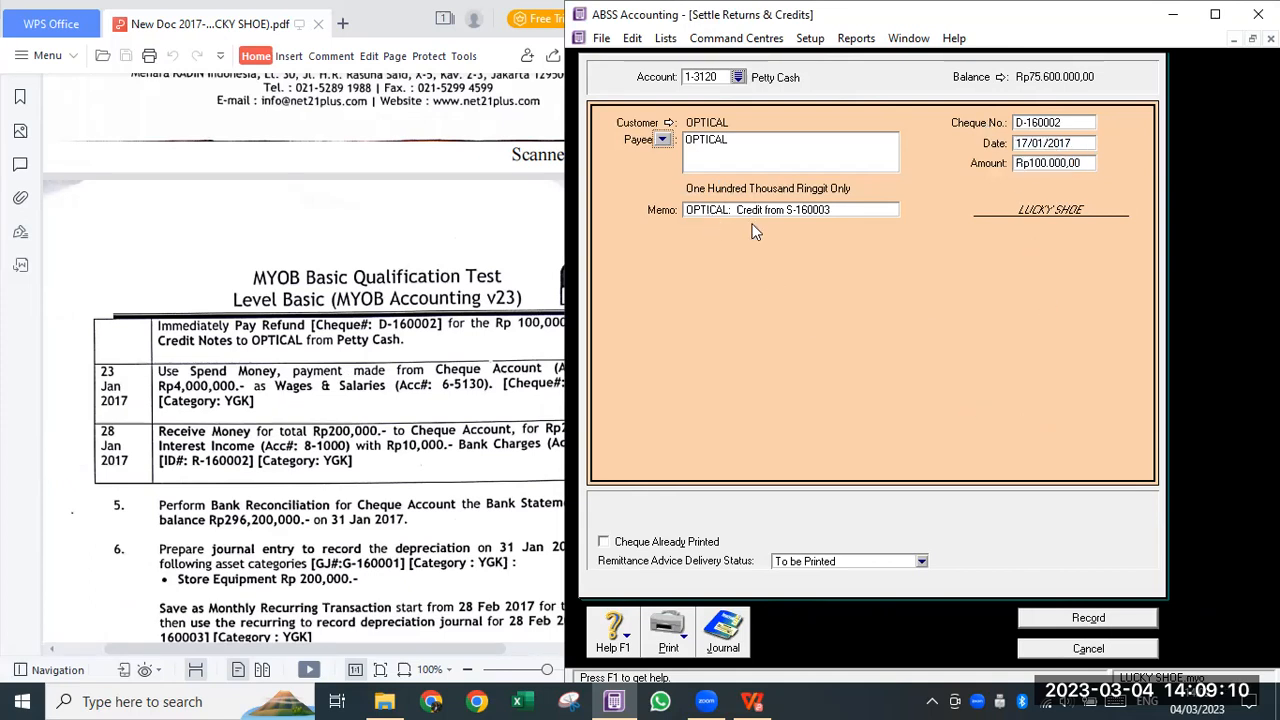
- Prefix the memo with 'Refund potongan penjualan' and record the refund
left_click(695, 210)
left_click(686, 210)
type("Refu")
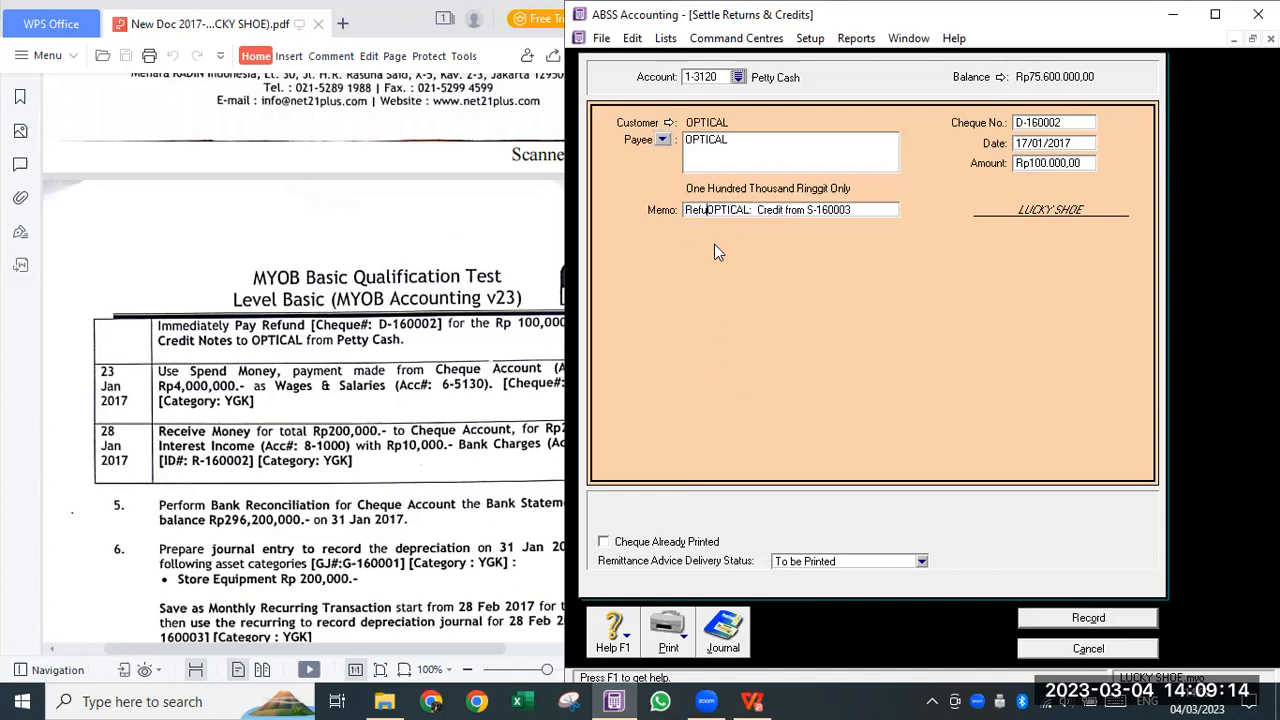
type("nd ")
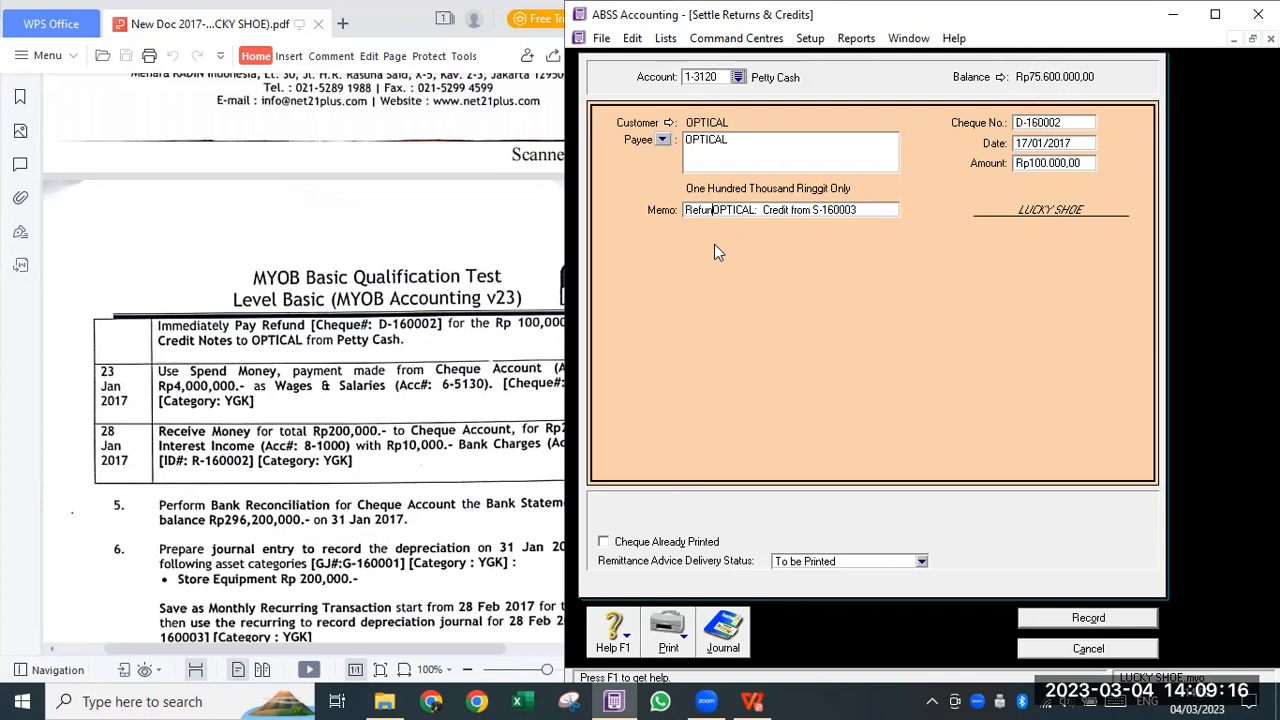
type("potongan penjualan")
left_click(1067, 620)
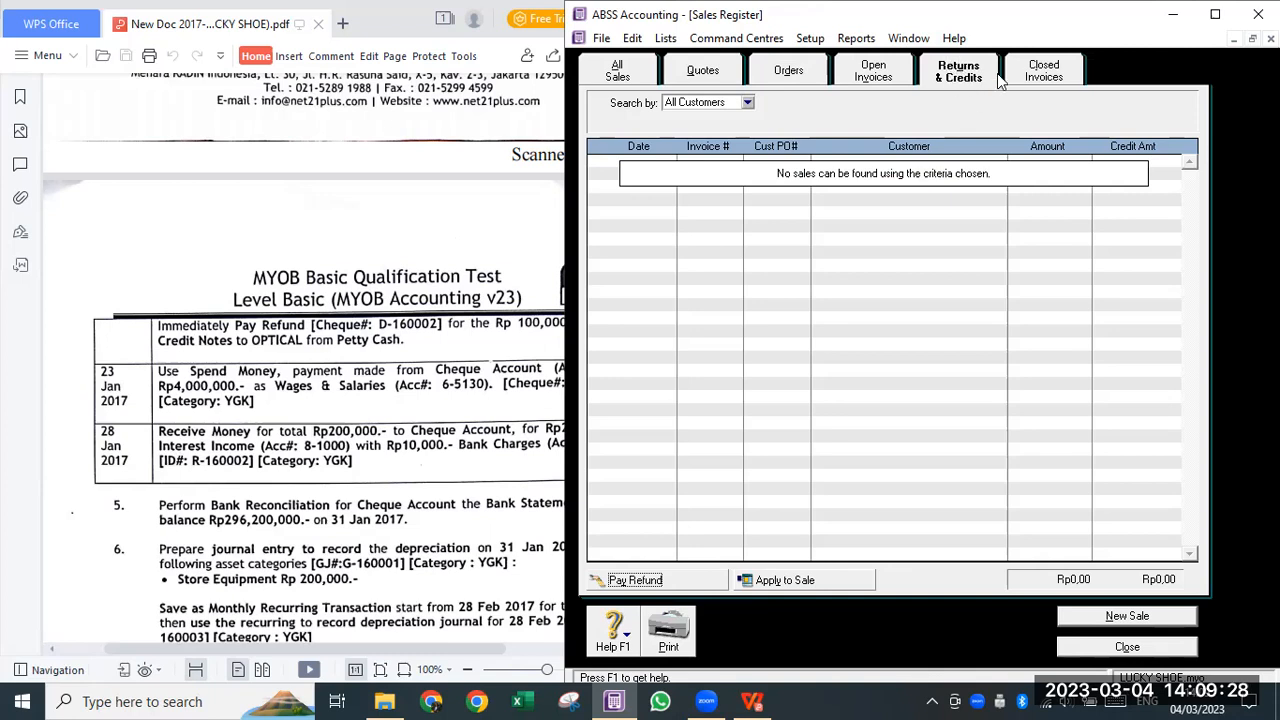
- Select OPTICAL credit S-160003 in the Closed Invoices list, then bring the PDF task sheet forward
left_click(1066, 72)
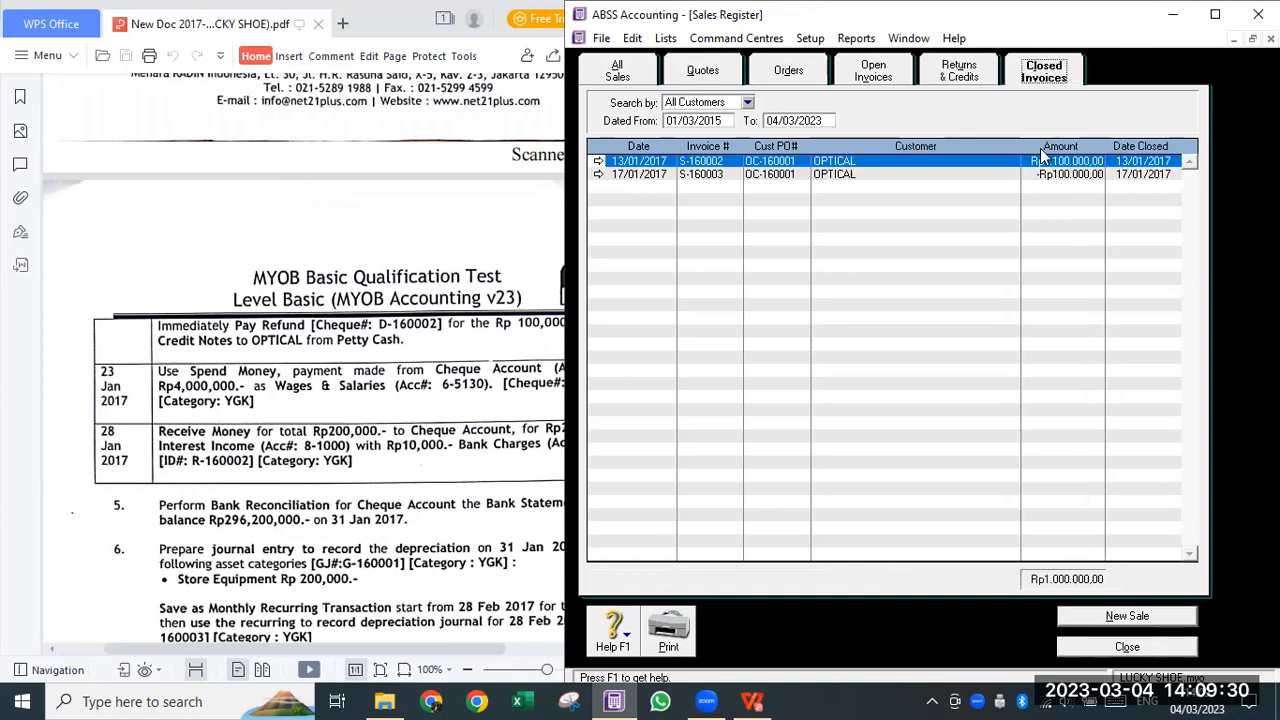
left_click(1043, 176)
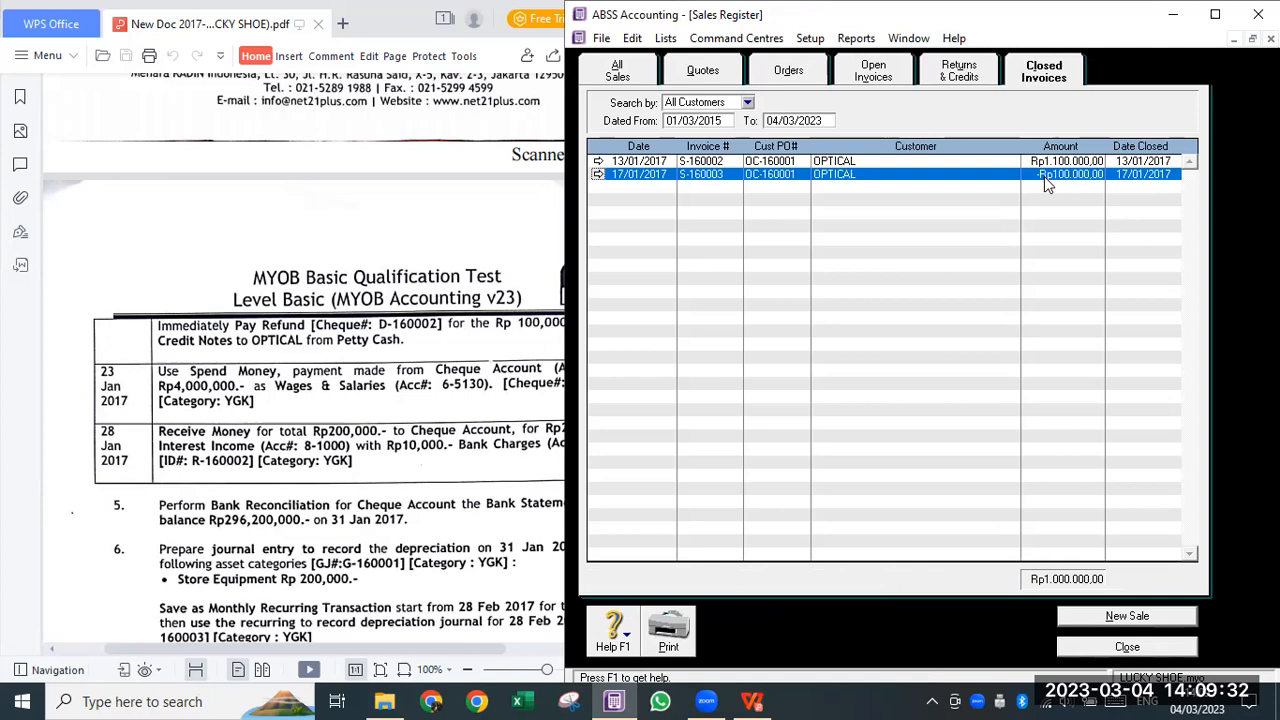
left_click(397, 384)
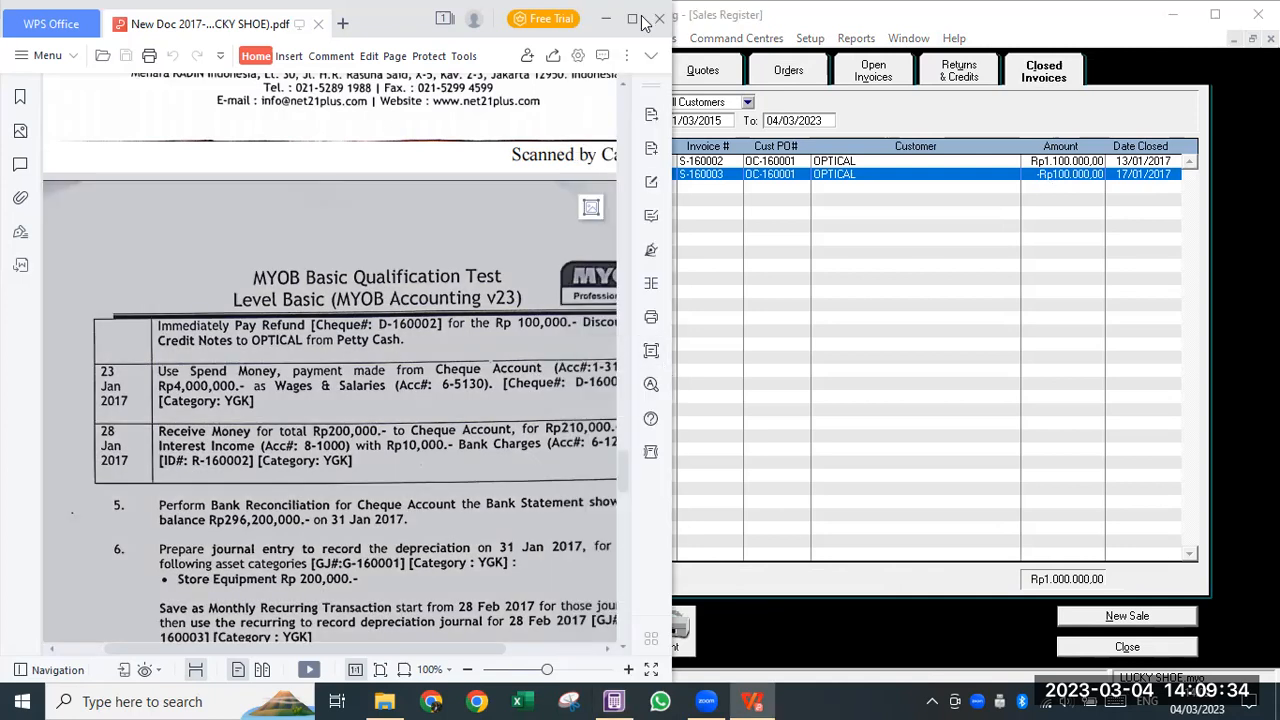
- Maximize the PDF to read the January tasks, then tile it beside ABSS Accounting
left_click(637, 19)
scroll(680, 382, "down", 1)
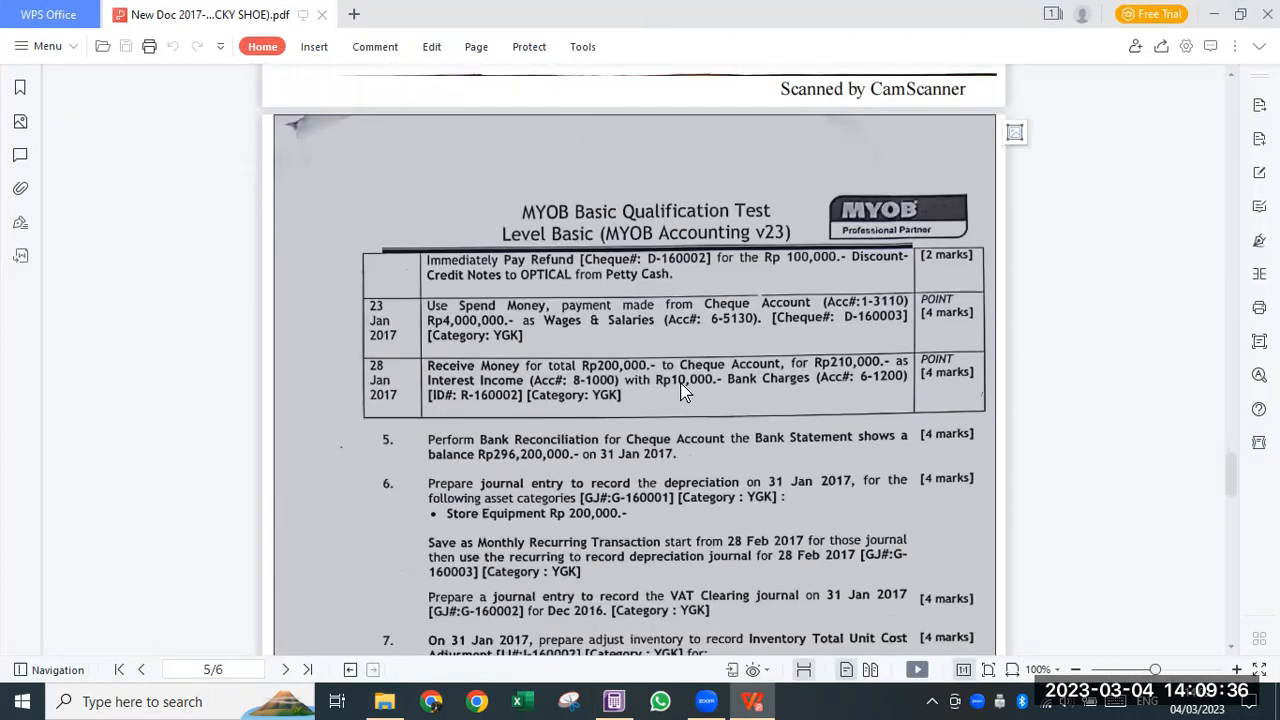
scroll(680, 385, "up", 5)
scroll(680, 390, "up", 10)
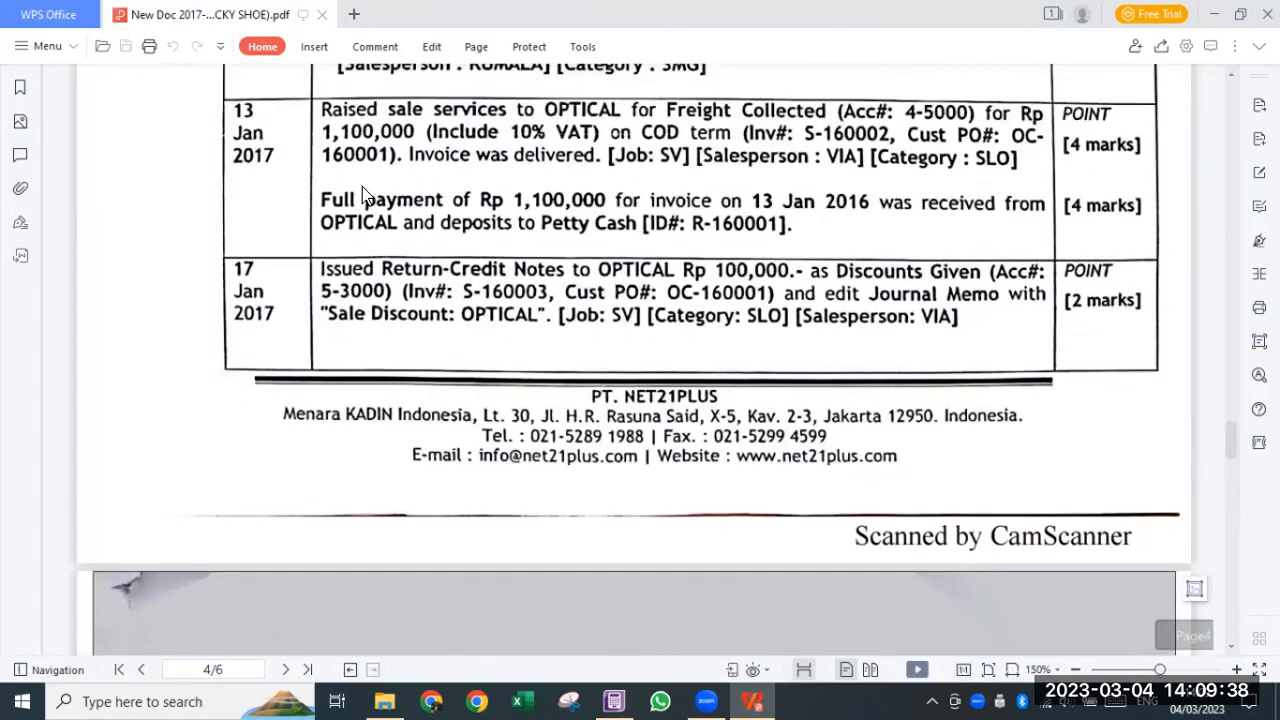
scroll(285, 185, "up", 1)
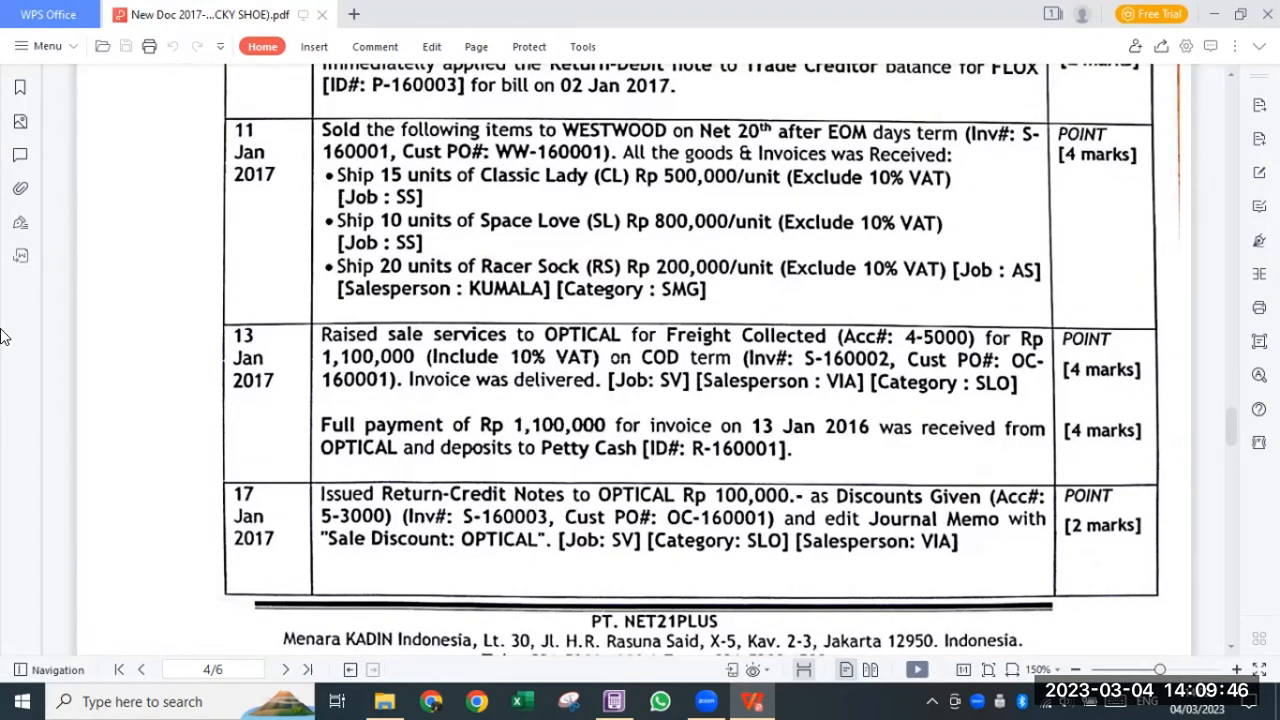
scroll(420, 314, "down", 8)
scroll(401, 313, "down", 1)
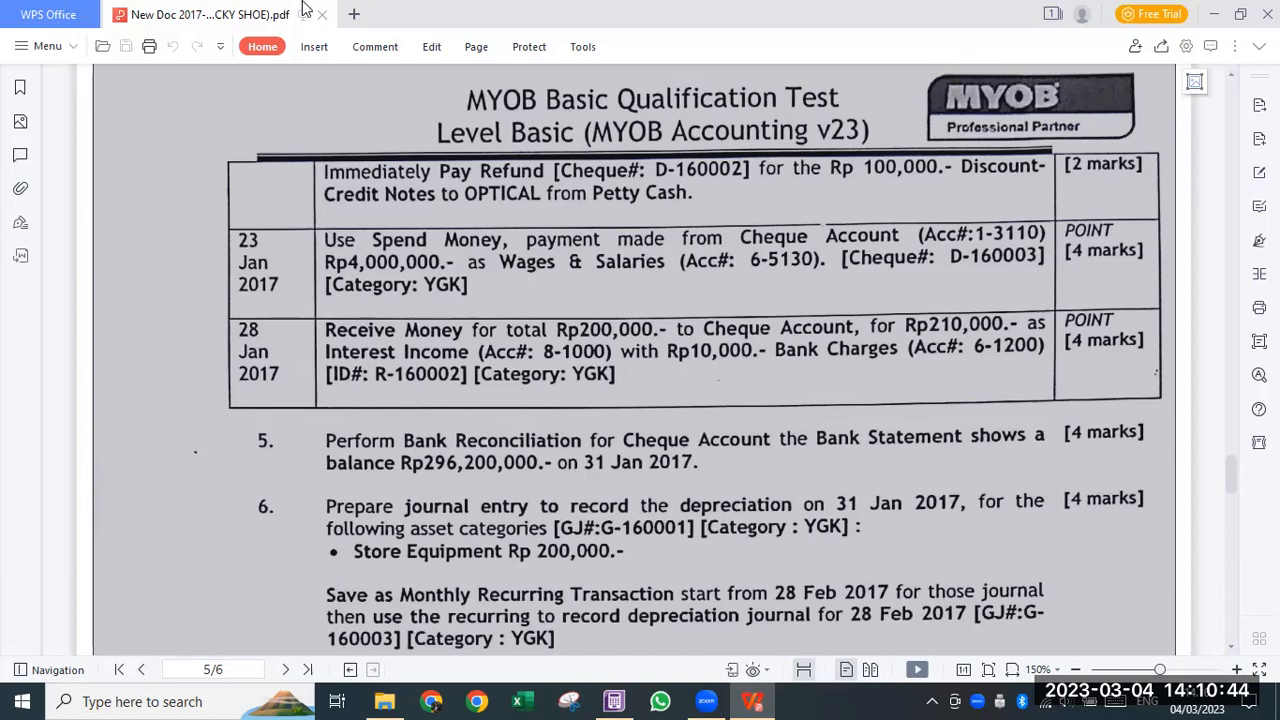
key("super+Left")
left_click(744, 193)
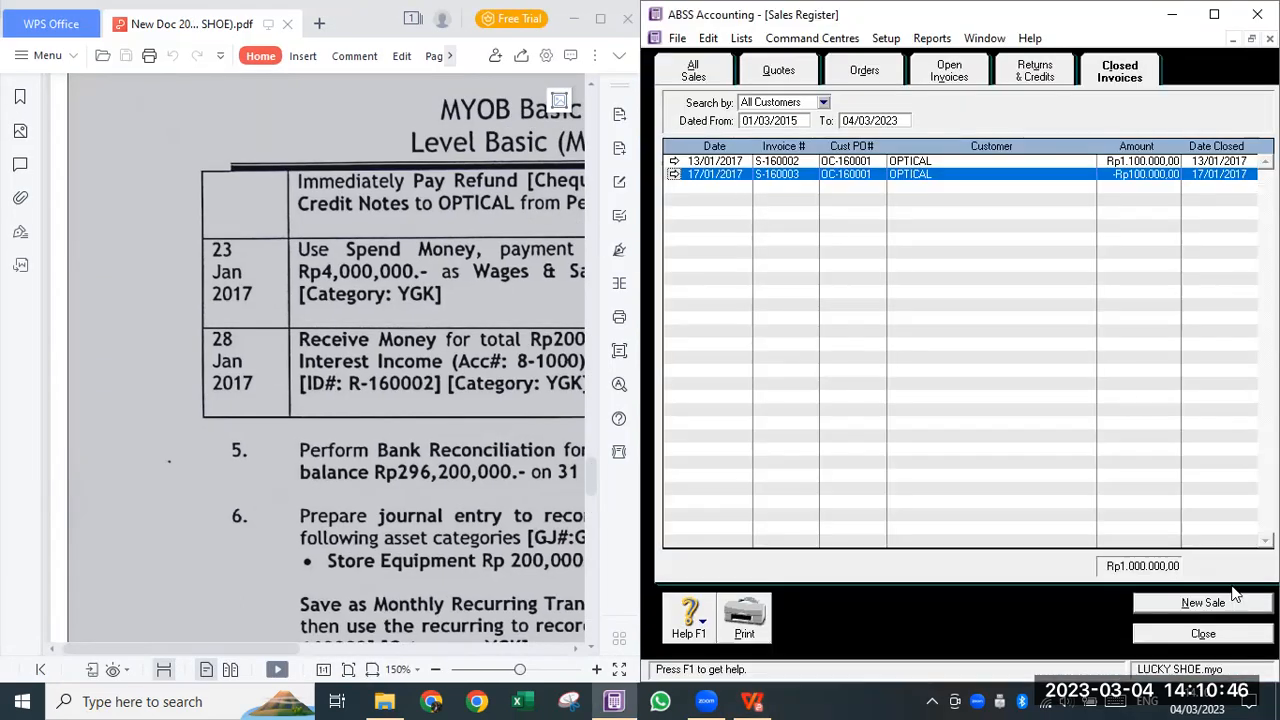
- Start a new Spend Money transaction from the Banking command centre
left_click(805, 45)
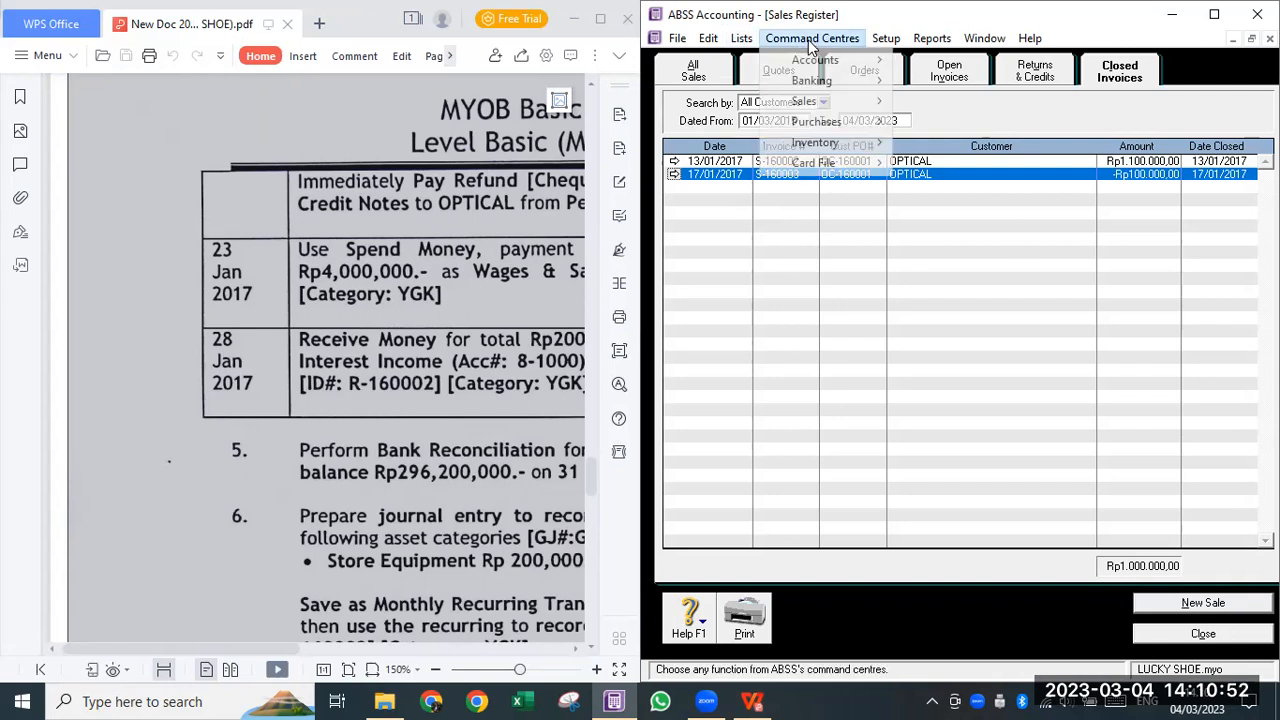
mouse_move(814, 90)
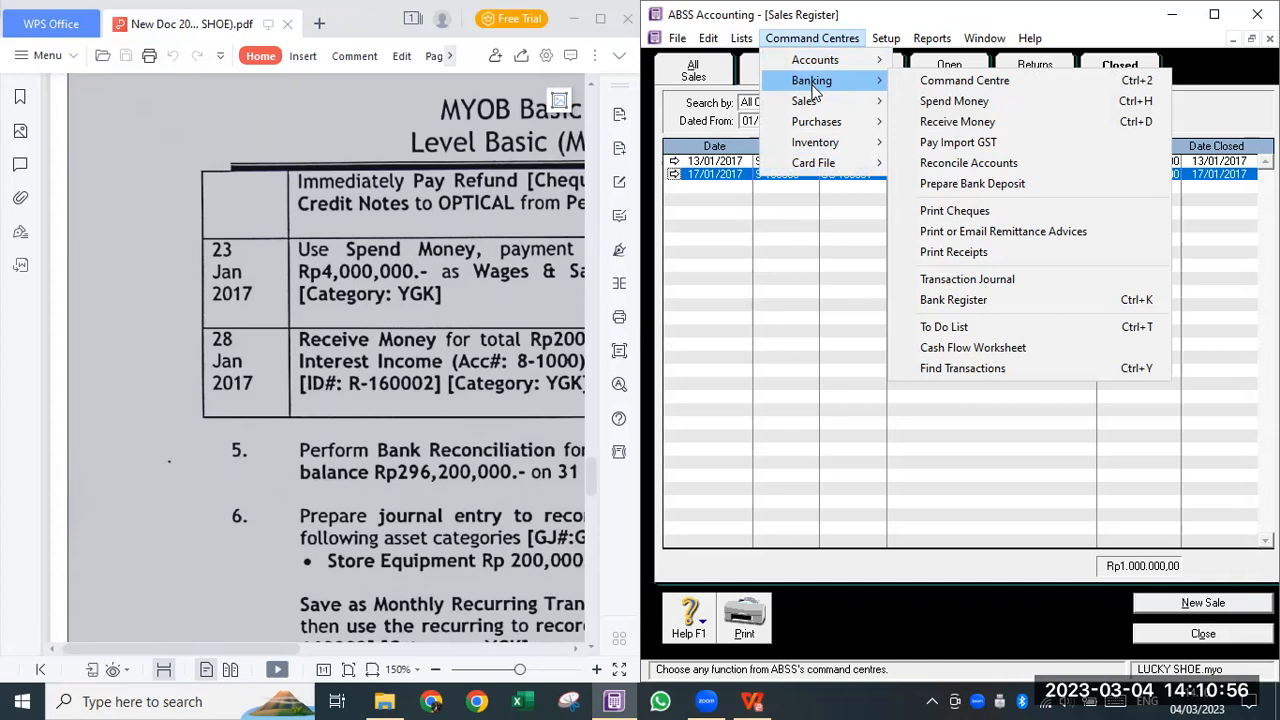
left_click(950, 102)
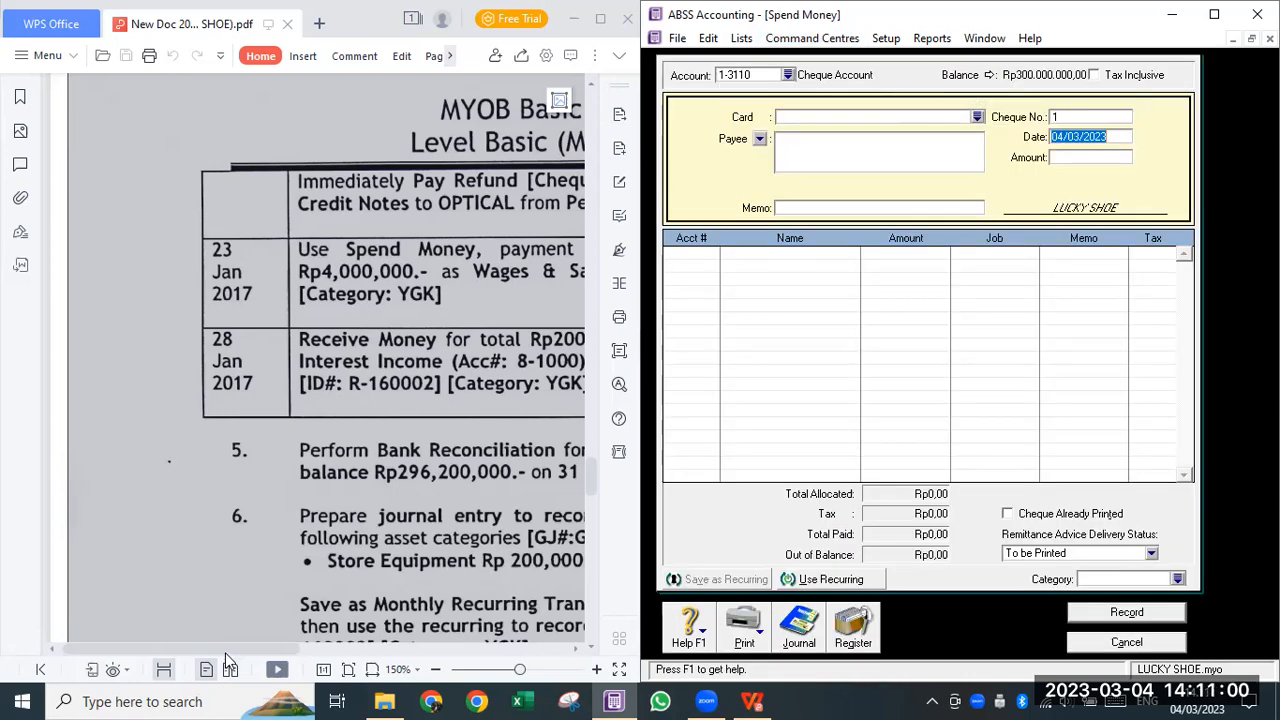
- Pay from Cheque Account 1-3110 with cheque D-160003 dated 23/01/2017
left_click_drag(225, 652, 330, 647)
scroll(257, 485, "down", 2)
scroll(257, 485, "down", 1)
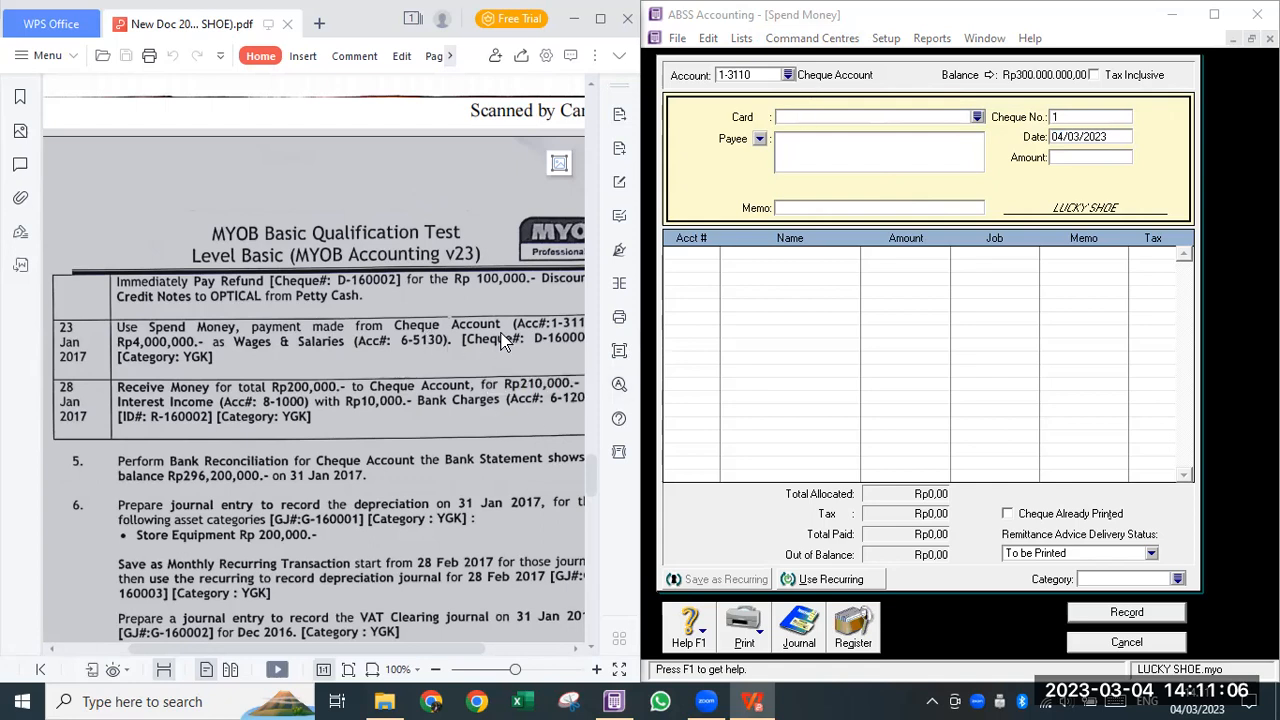
left_click(786, 80)
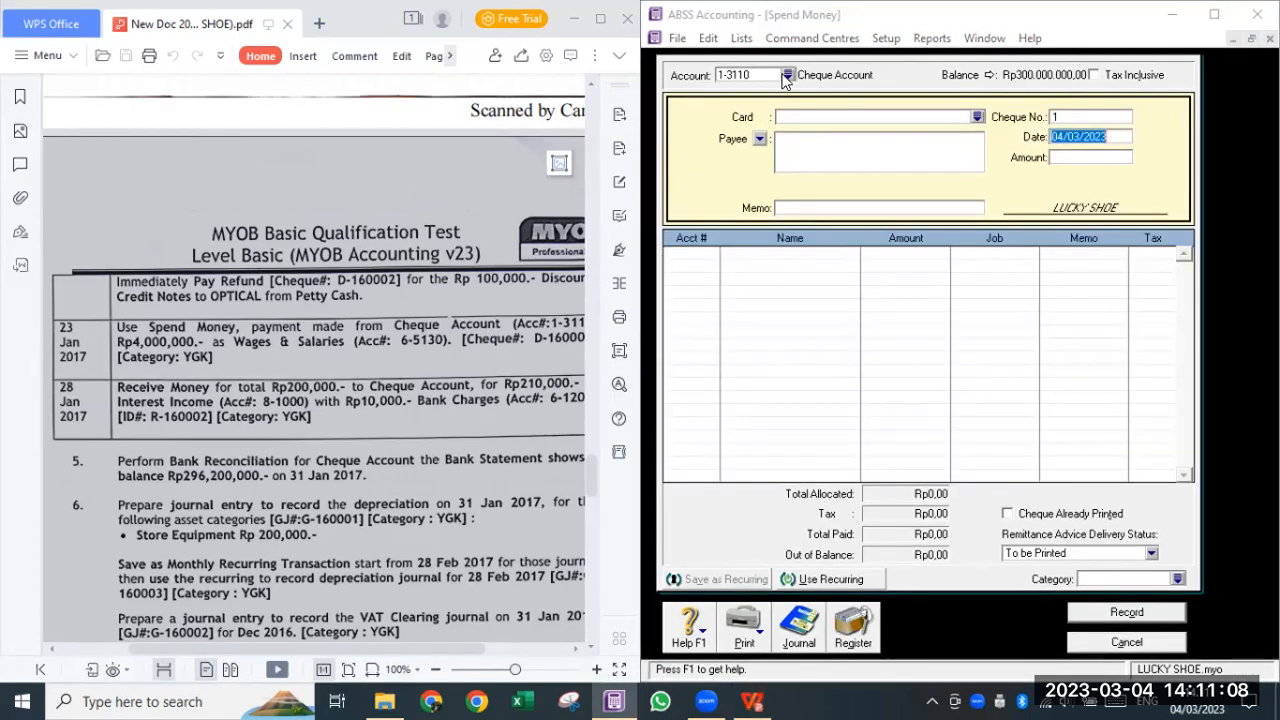
left_click(787, 77)
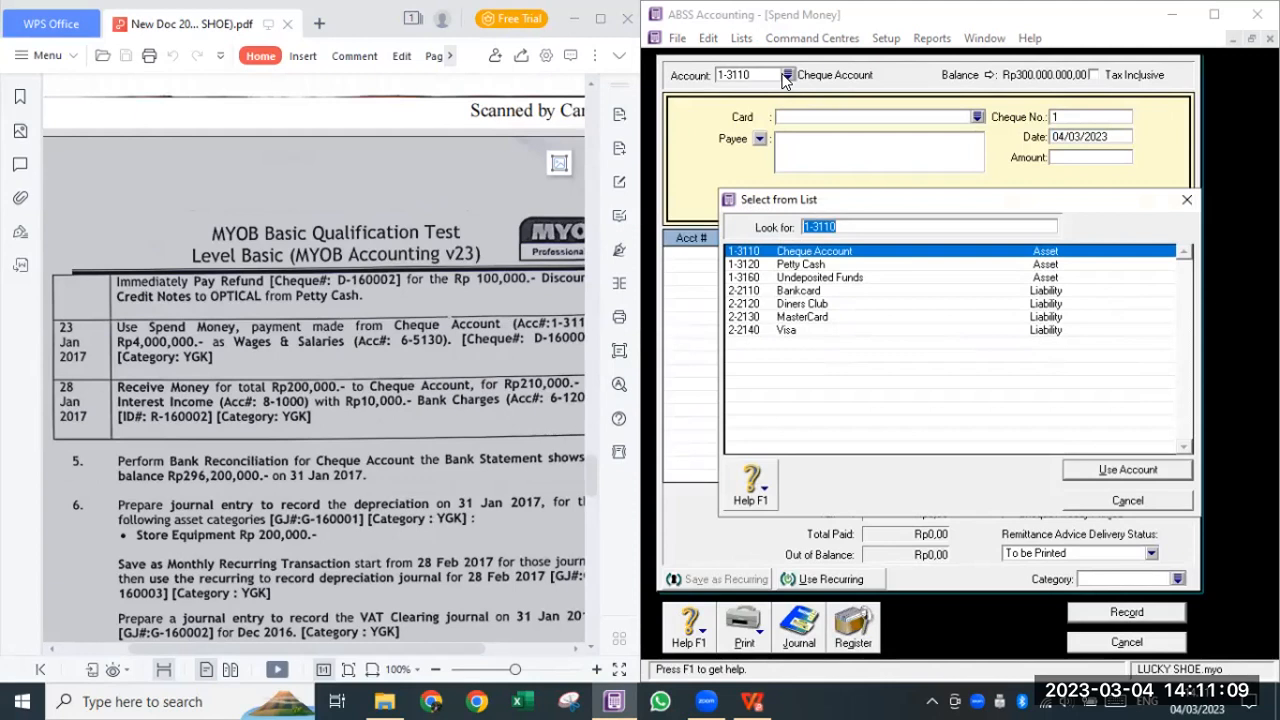
double_click(819, 251)
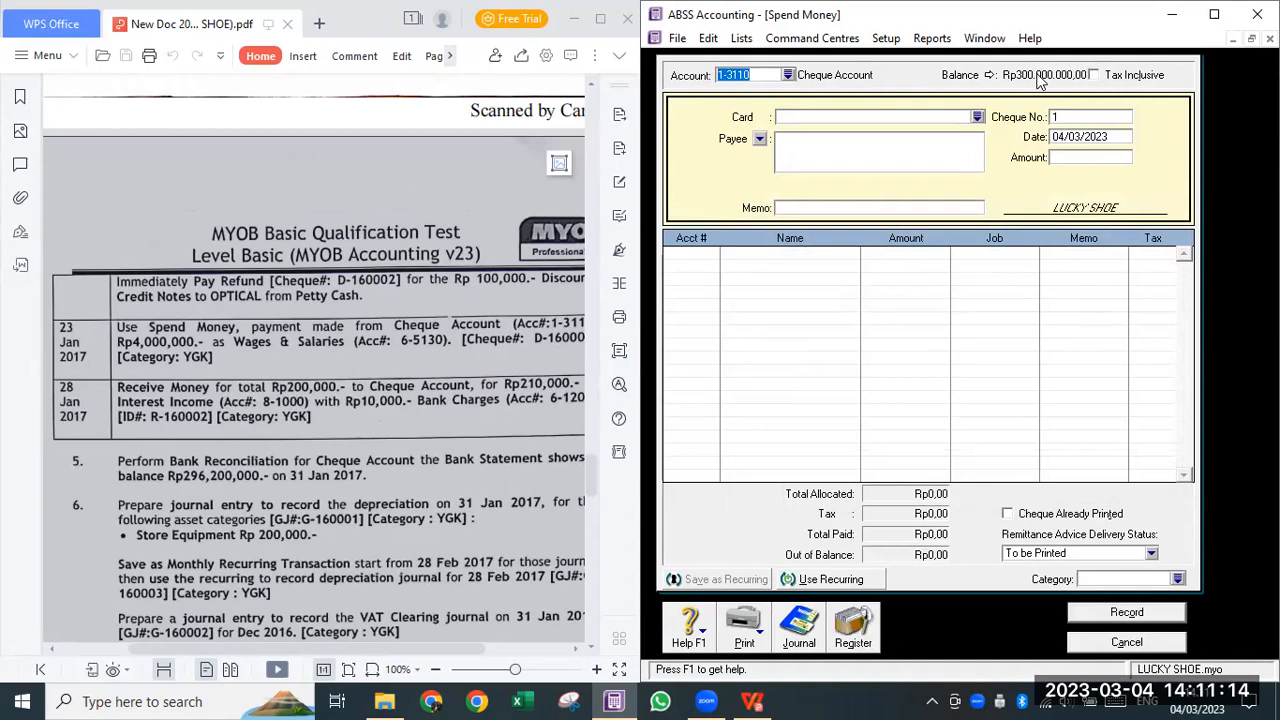
left_click(1074, 118)
type("D-1")
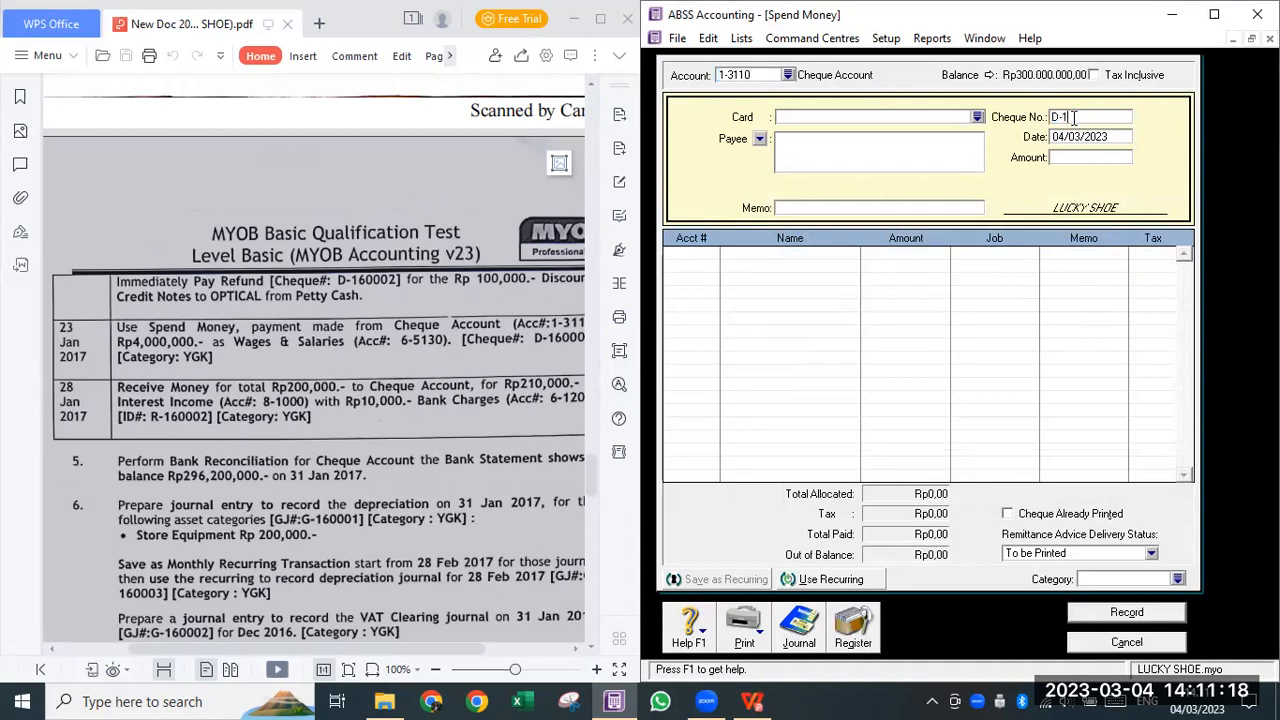
type("60003")
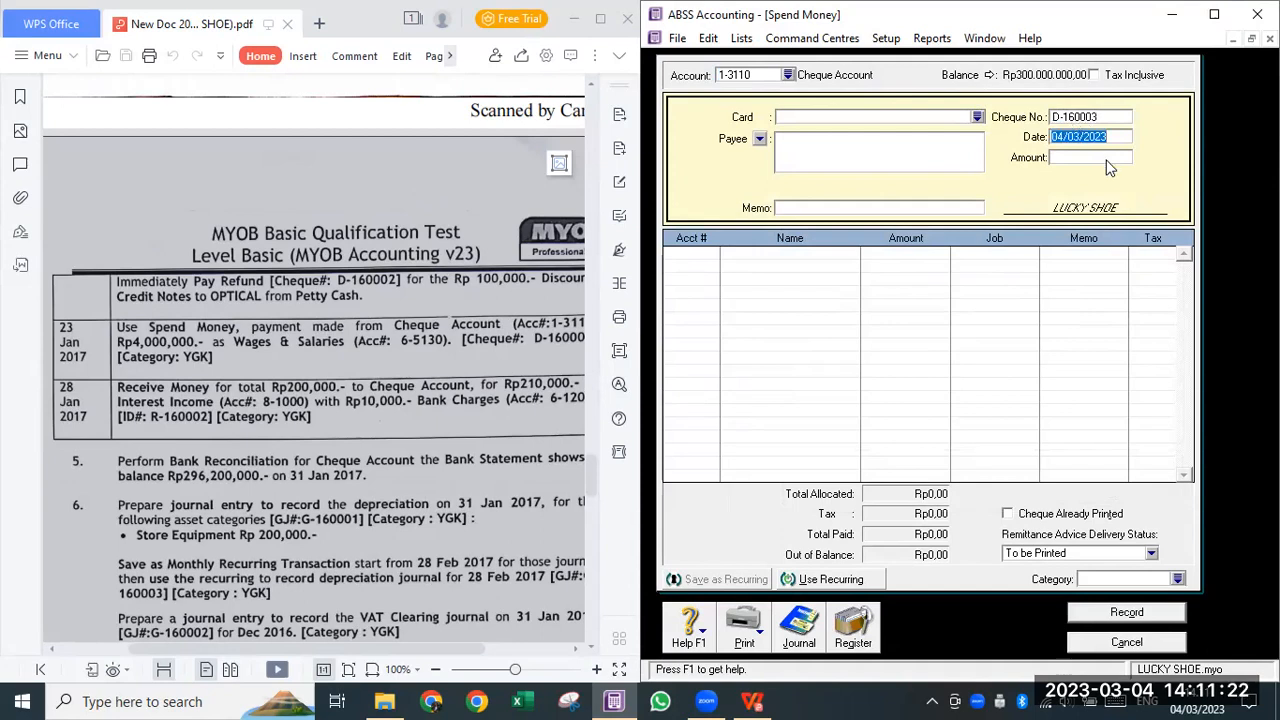
type("23/1/2017")
key("Tab")
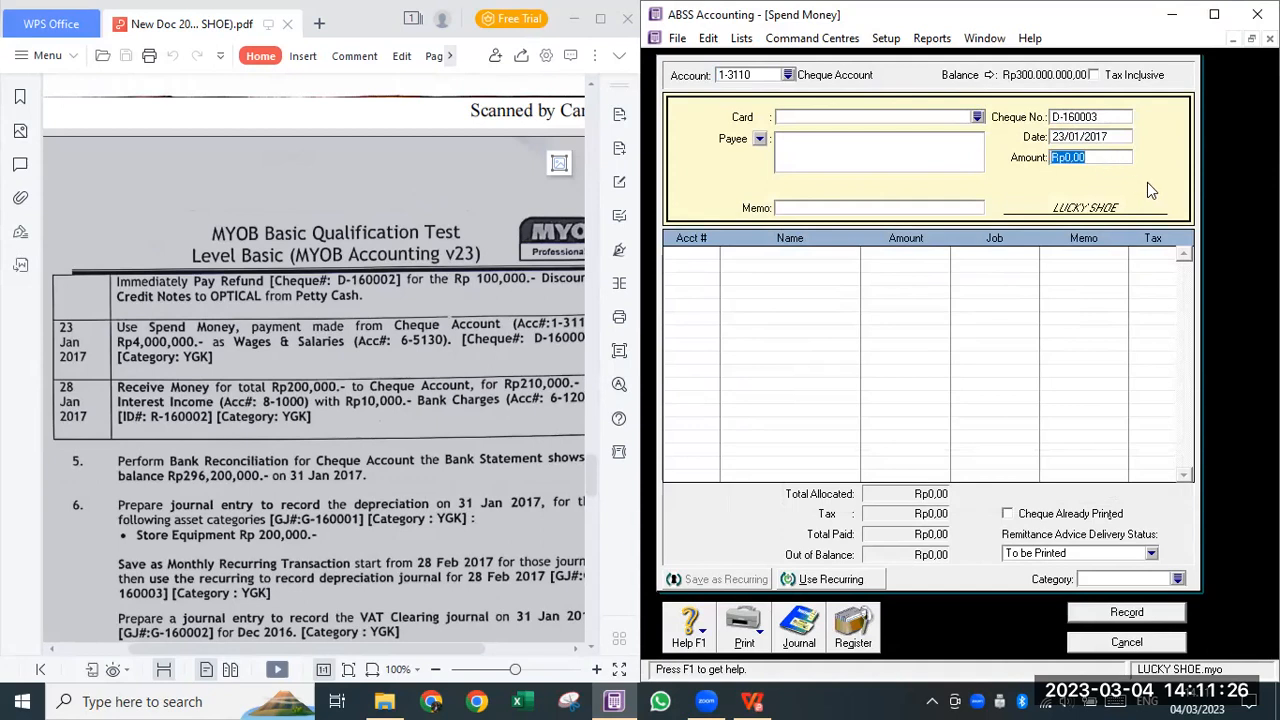
- Enter the Rp4.000.000,00 amount and memo 'Pembayaran gaji dan upah karyawan'
type("4.00")
type("0.000")
key("Tab")
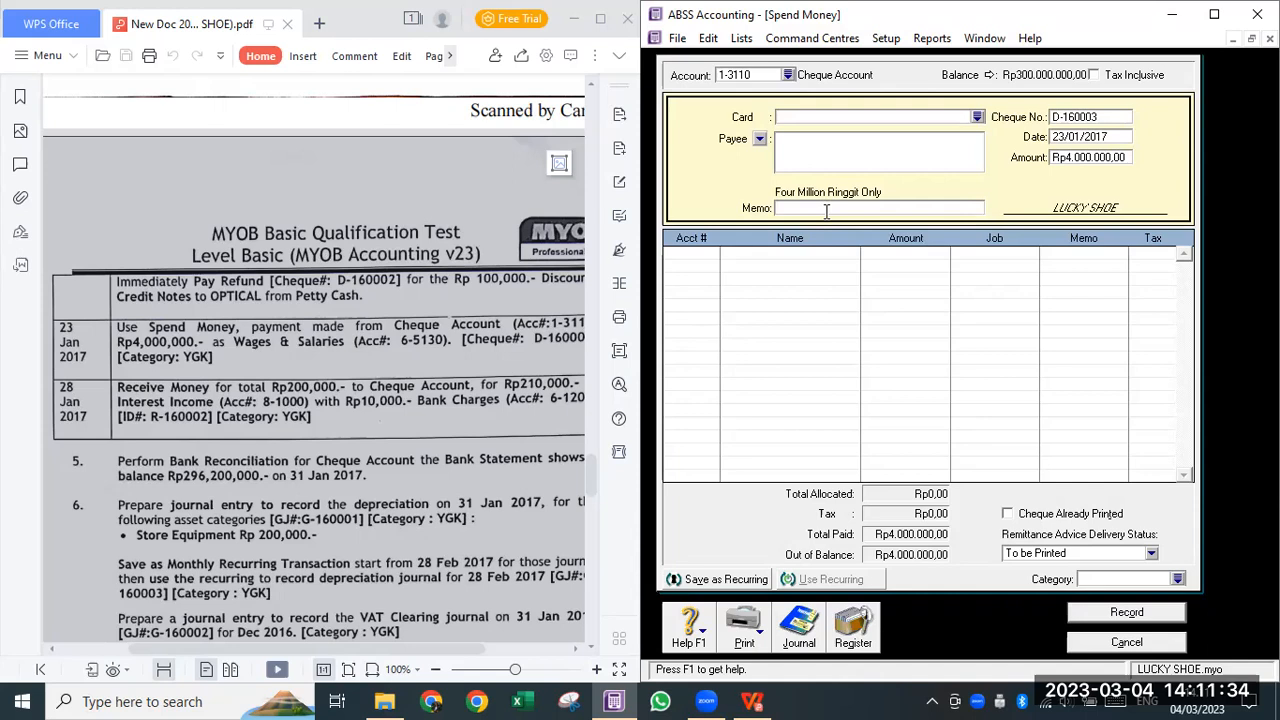
type("Pe")
type("mbebanan")
key("BackSpace")
key("BackSpace")
key("BackSpace")
key("BackSpace")
key("BackSpace")
key("BackSpace")
type("bayaran gaji dan")
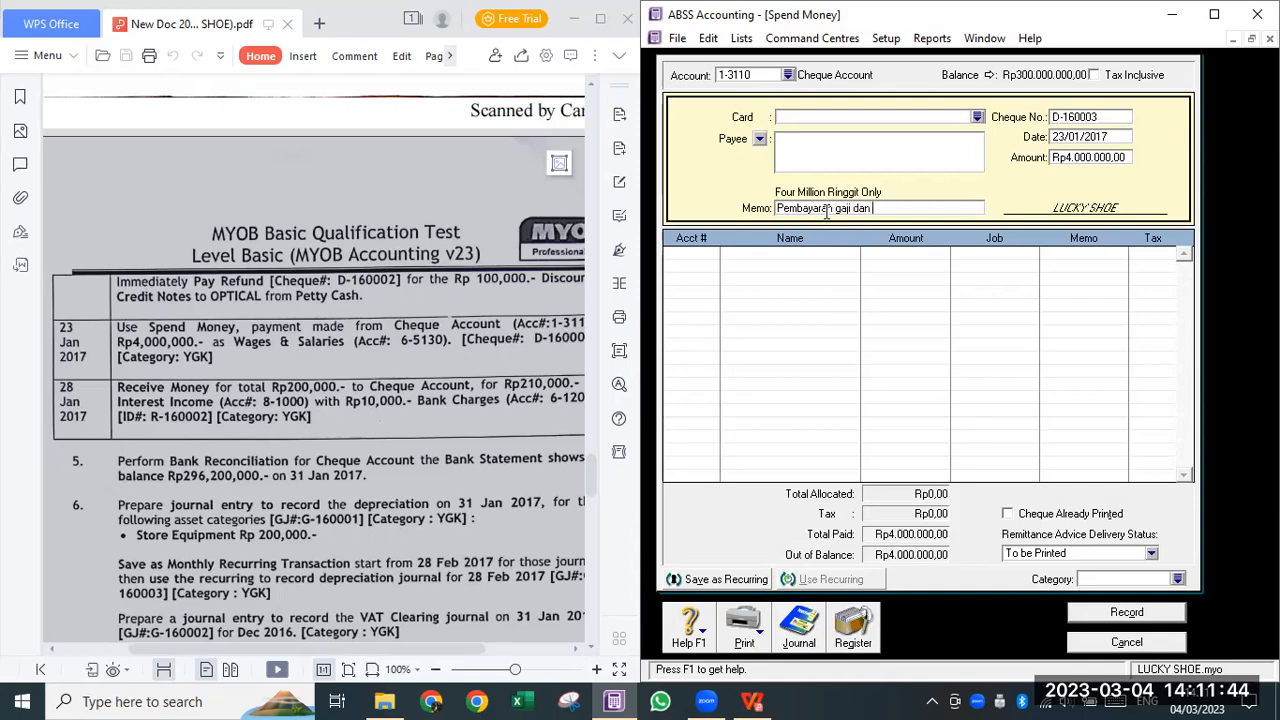
type(" upah karyawan")
left_click(688, 286)
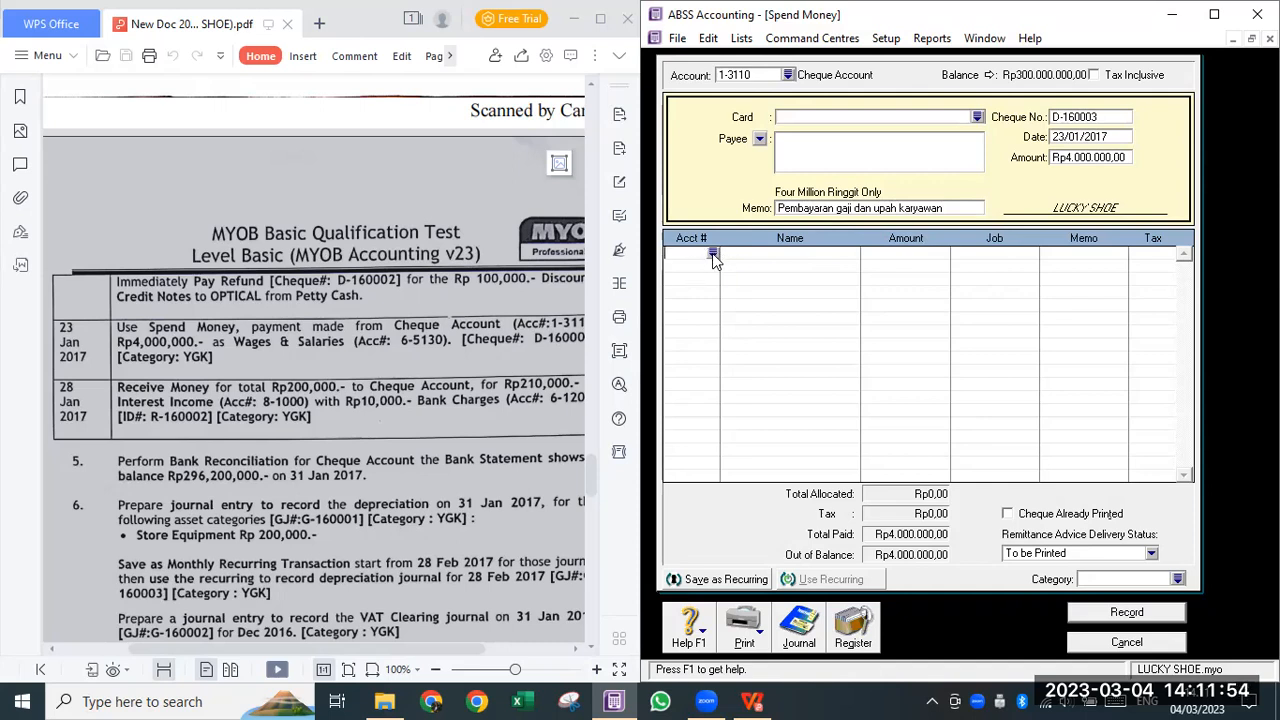
- Allocate the wages cheque line to 6-5130 Wages & Salaries, leaving the job empty
left_click(712, 253)
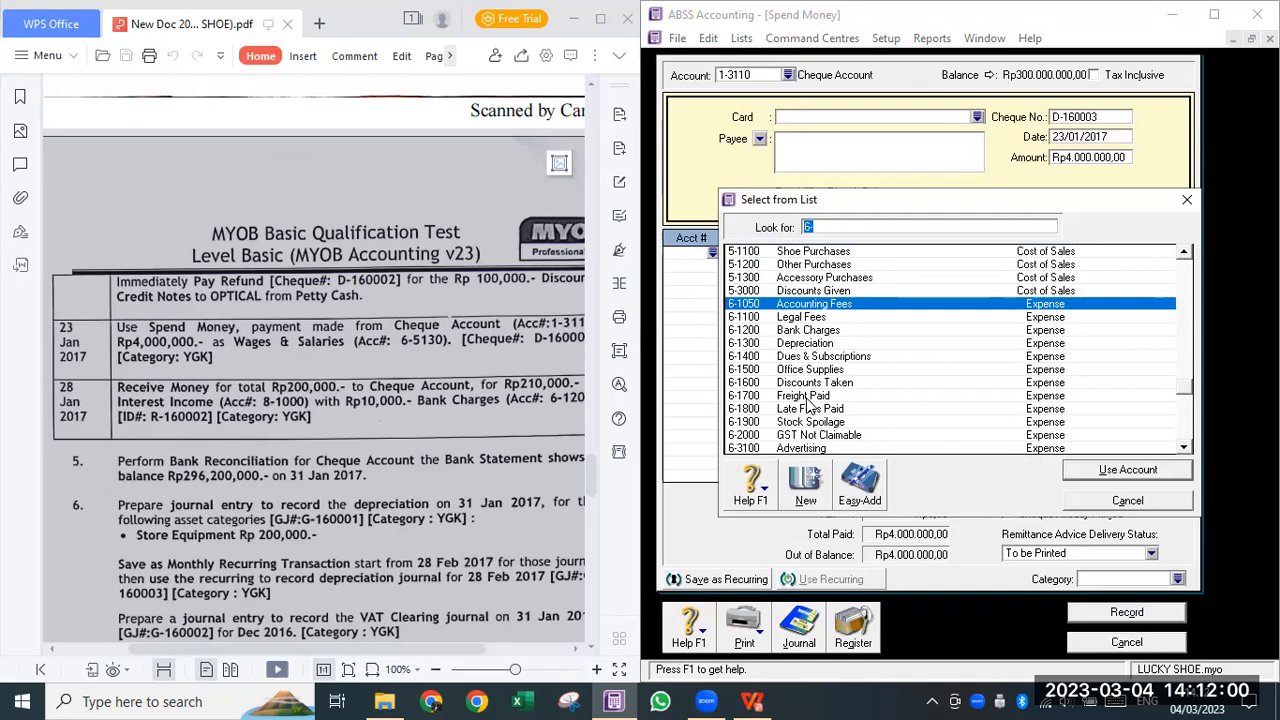
scroll(810, 405, "down", 4)
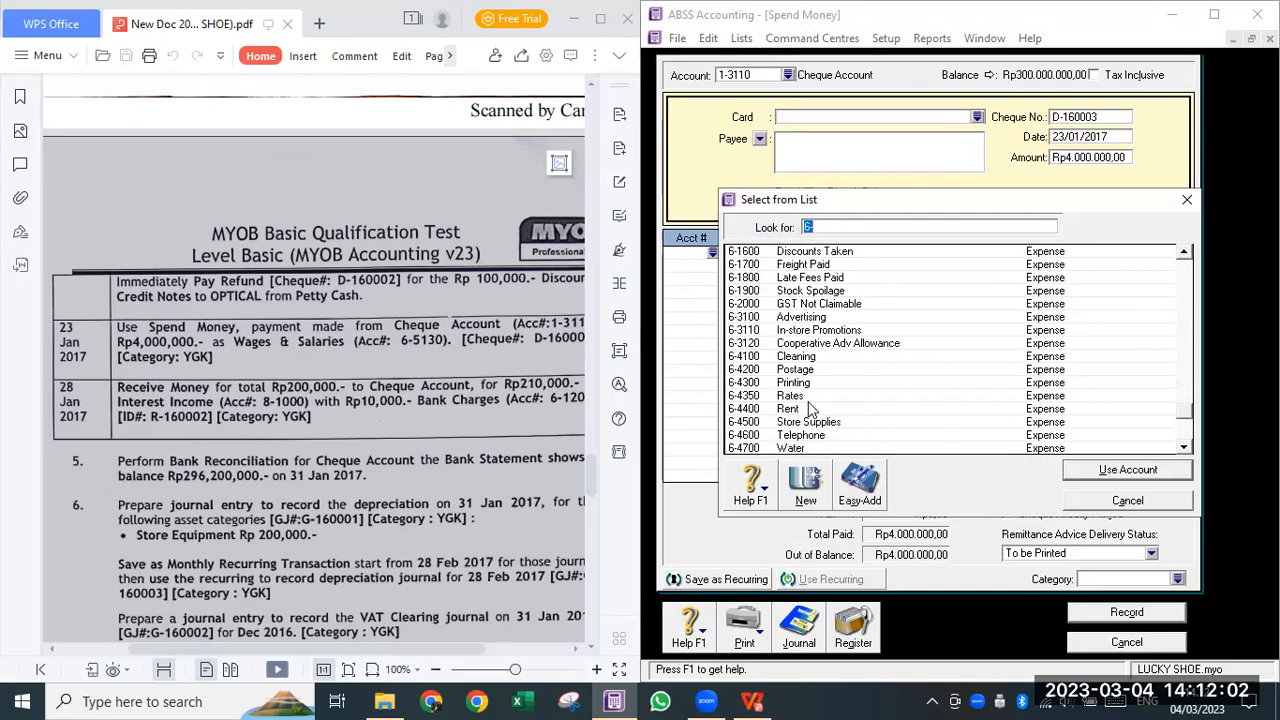
scroll(810, 405, "down", 3)
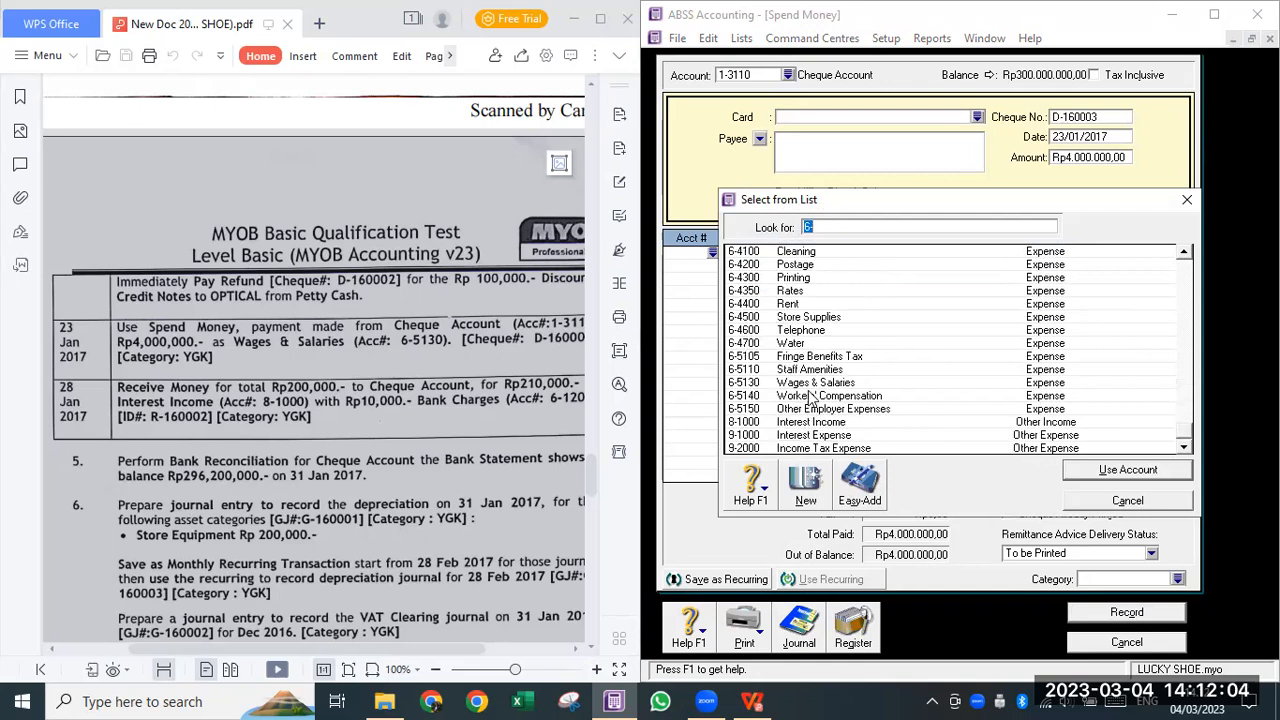
left_click(812, 383)
left_click(1128, 470)
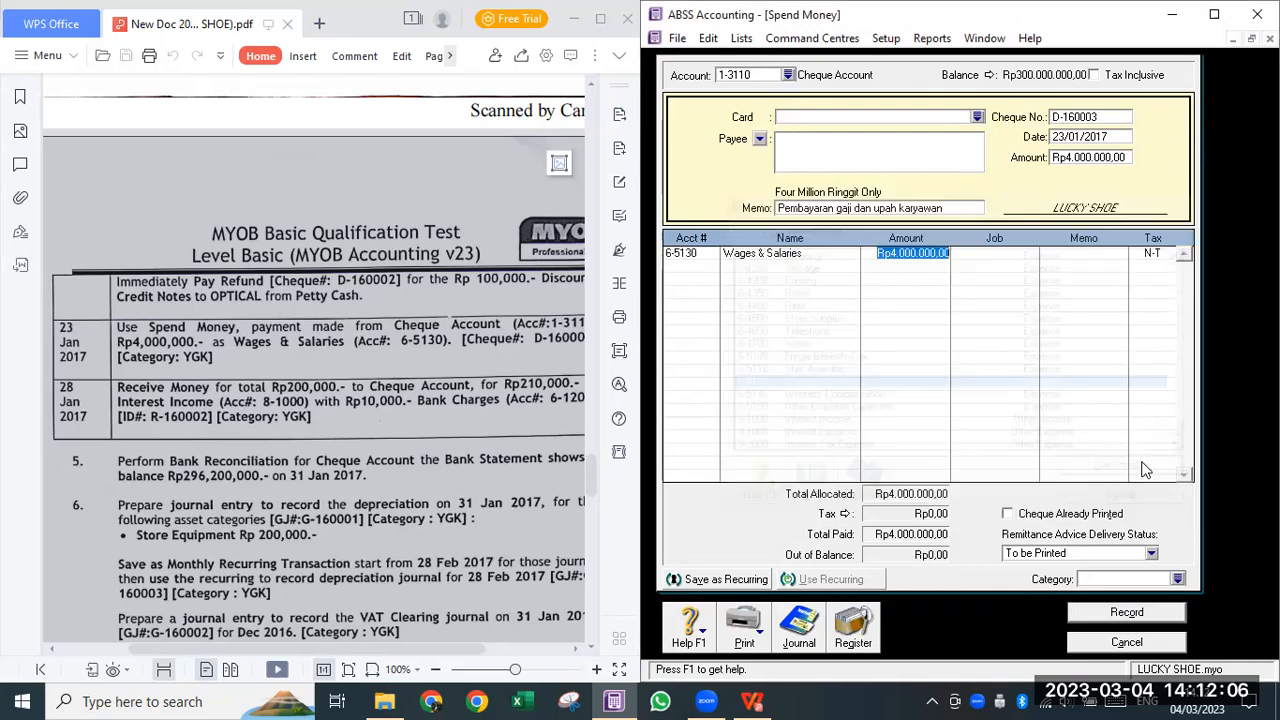
key("Tab")
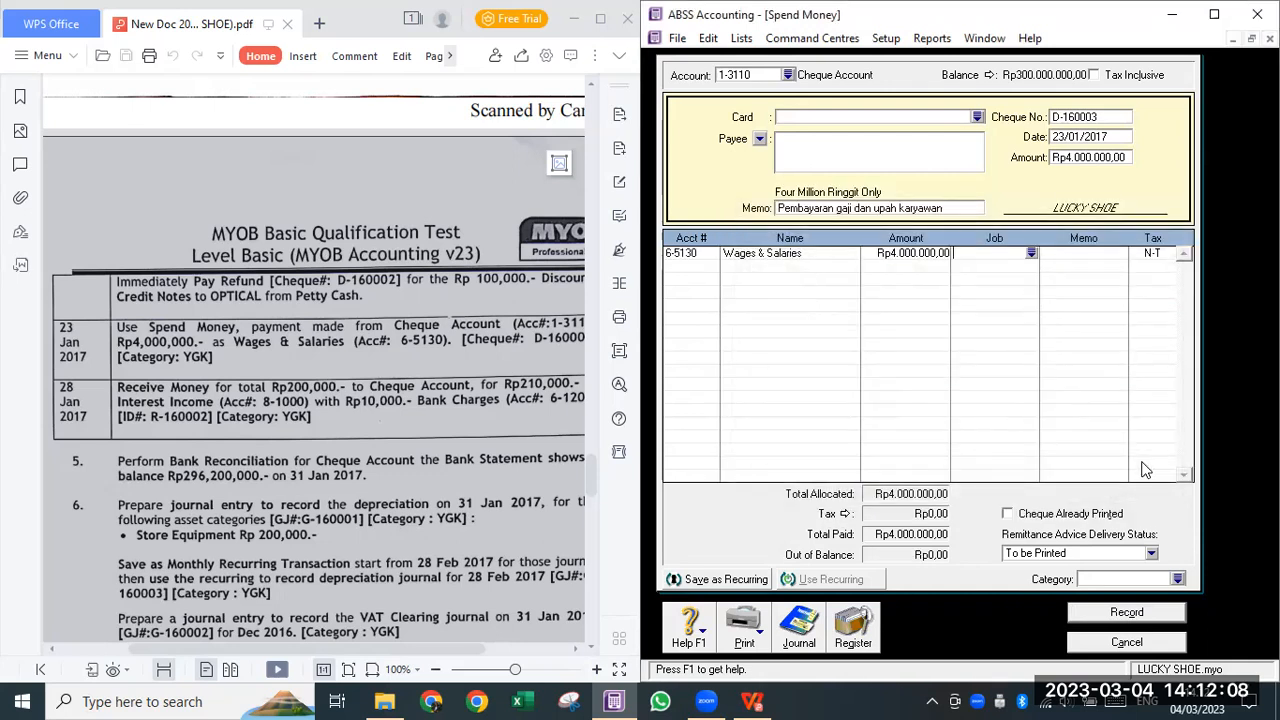
key("Return")
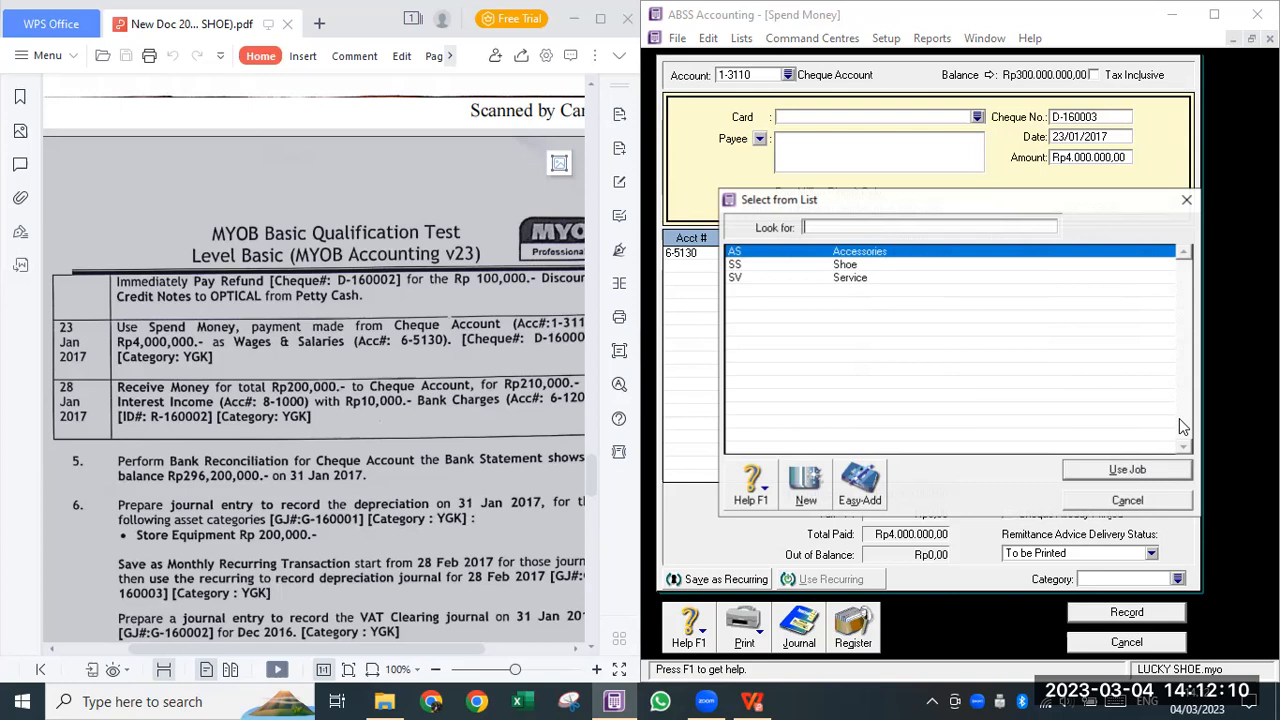
key("Escape")
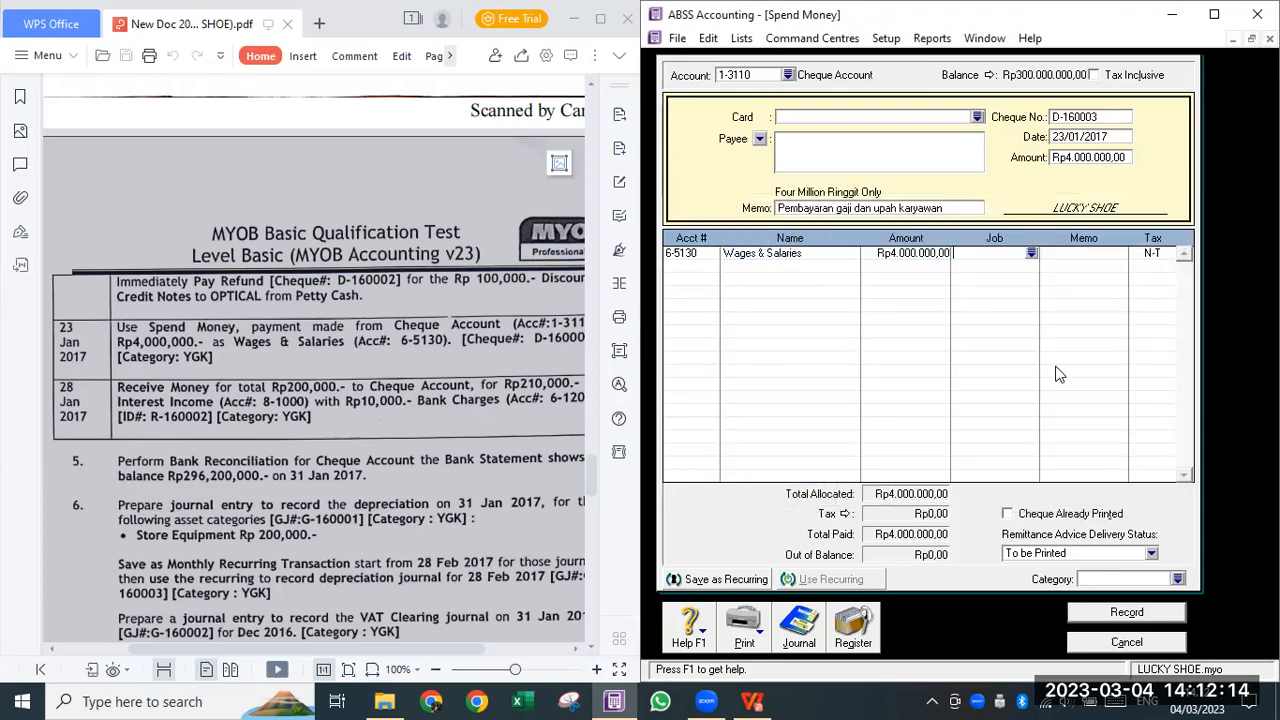
- Set the cheque's category to YGK and view its transaction recap
left_click(1178, 579)
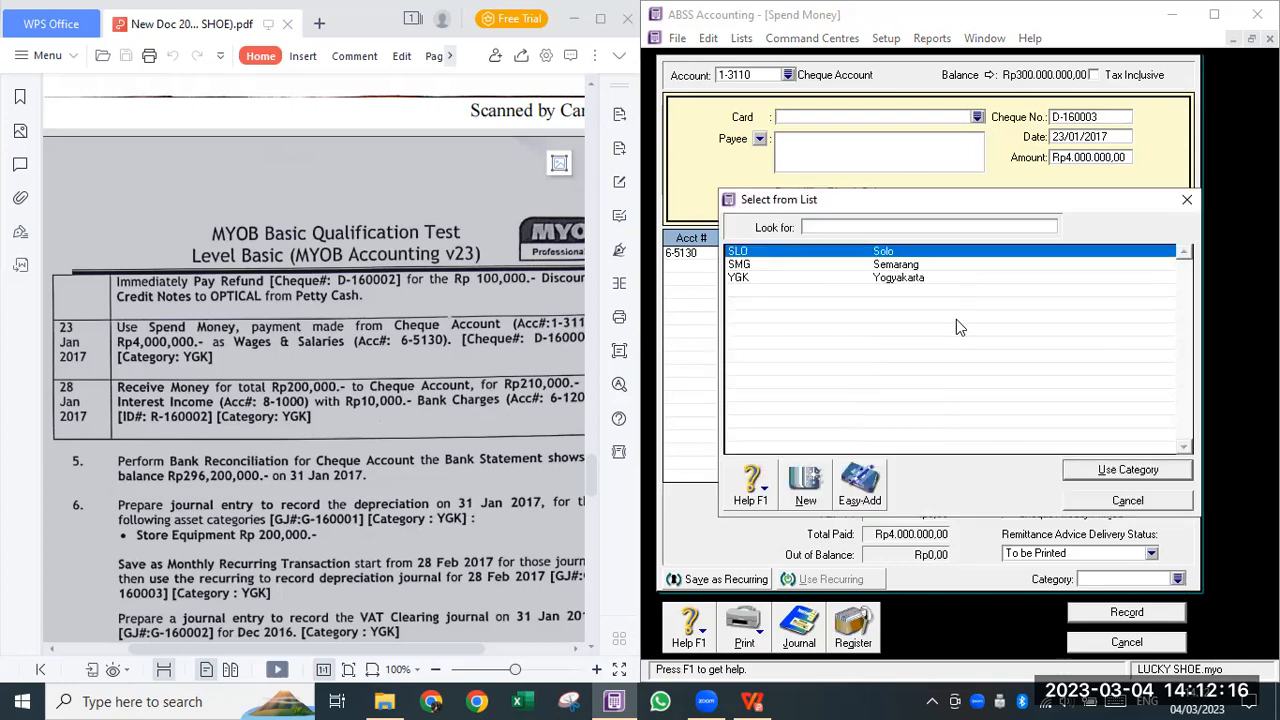
left_click(930, 278)
left_click(1098, 471)
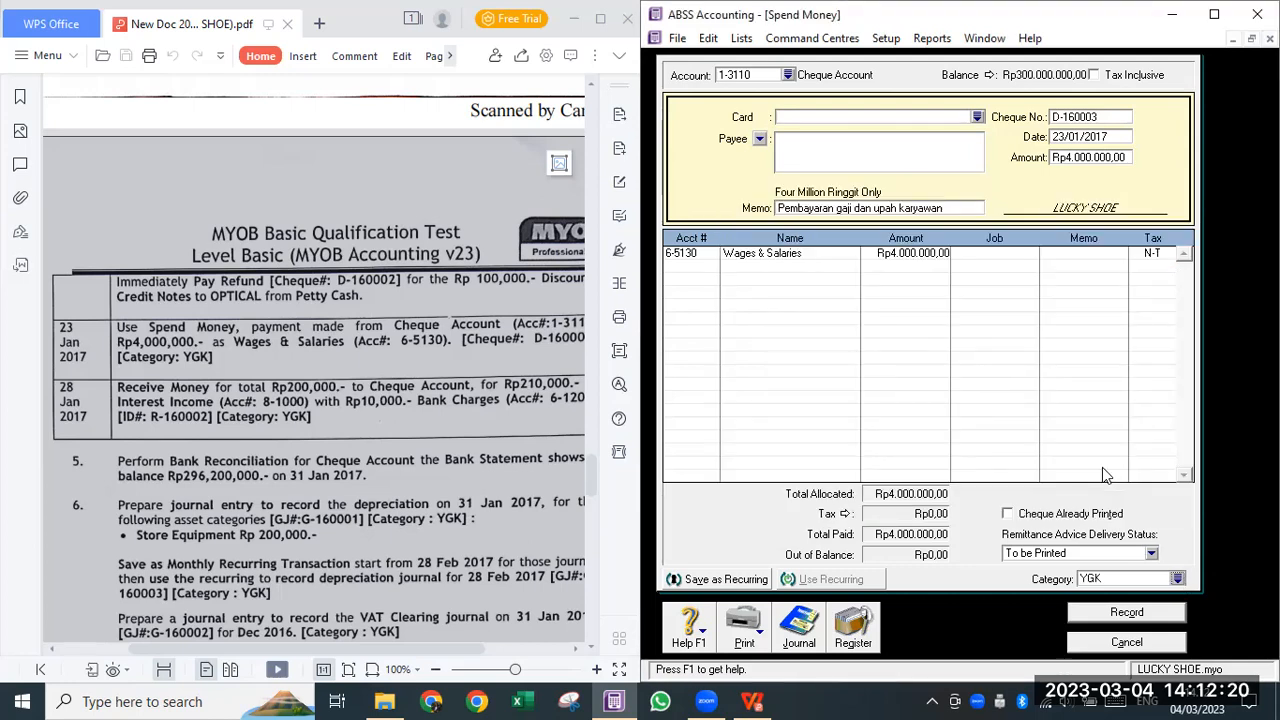
key("ctrl+r")
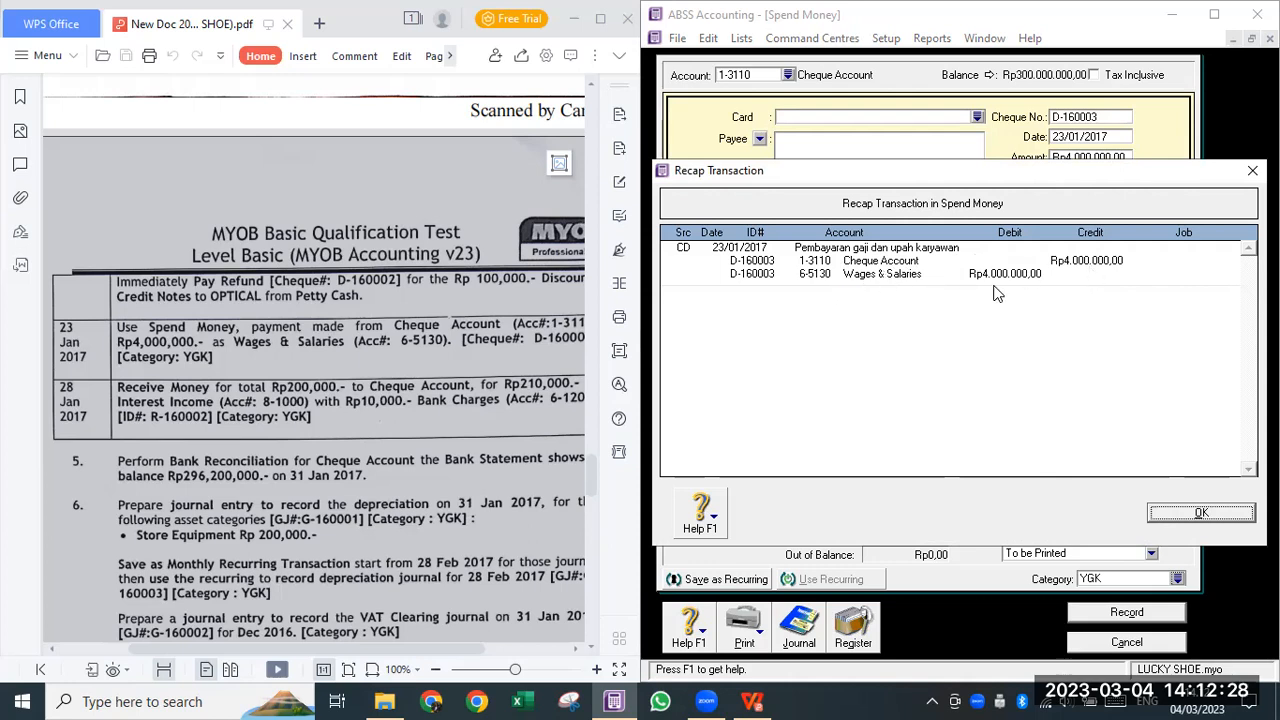
- Record wages cheque D-160003 without a job number, then bring up the Cheque Account register
left_click(1214, 514)
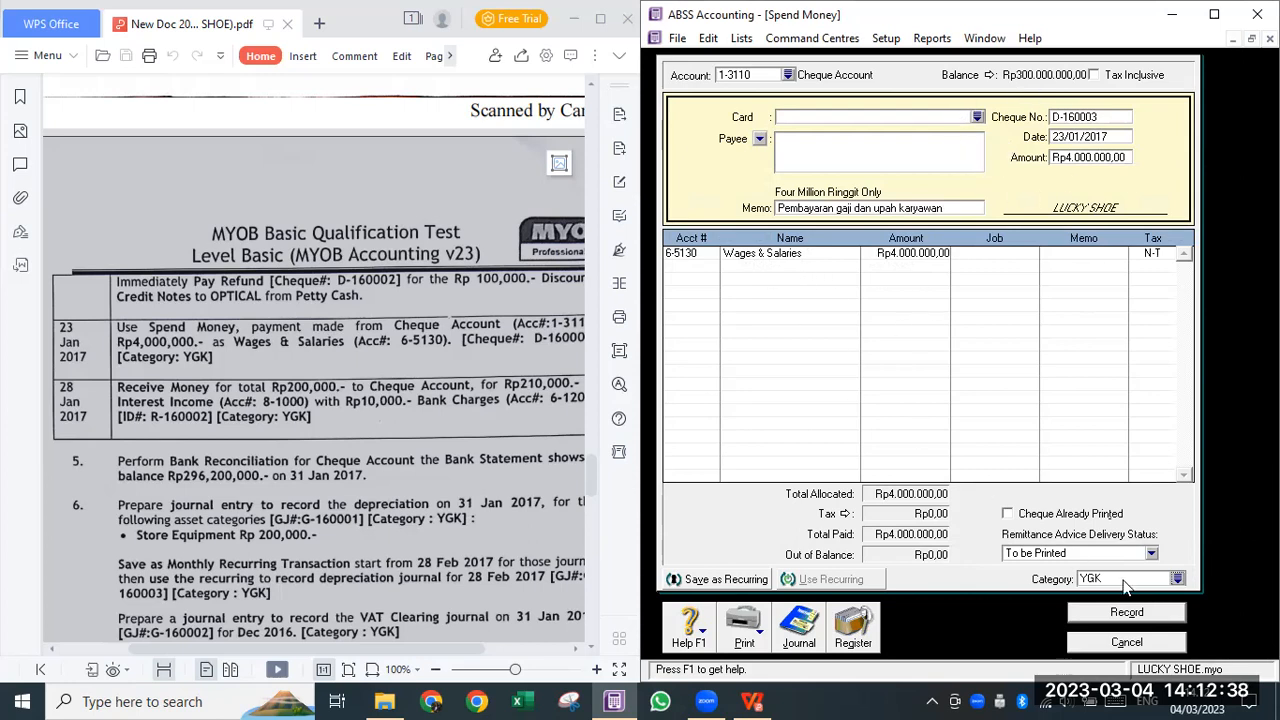
left_click(1154, 614)
left_click(1082, 440)
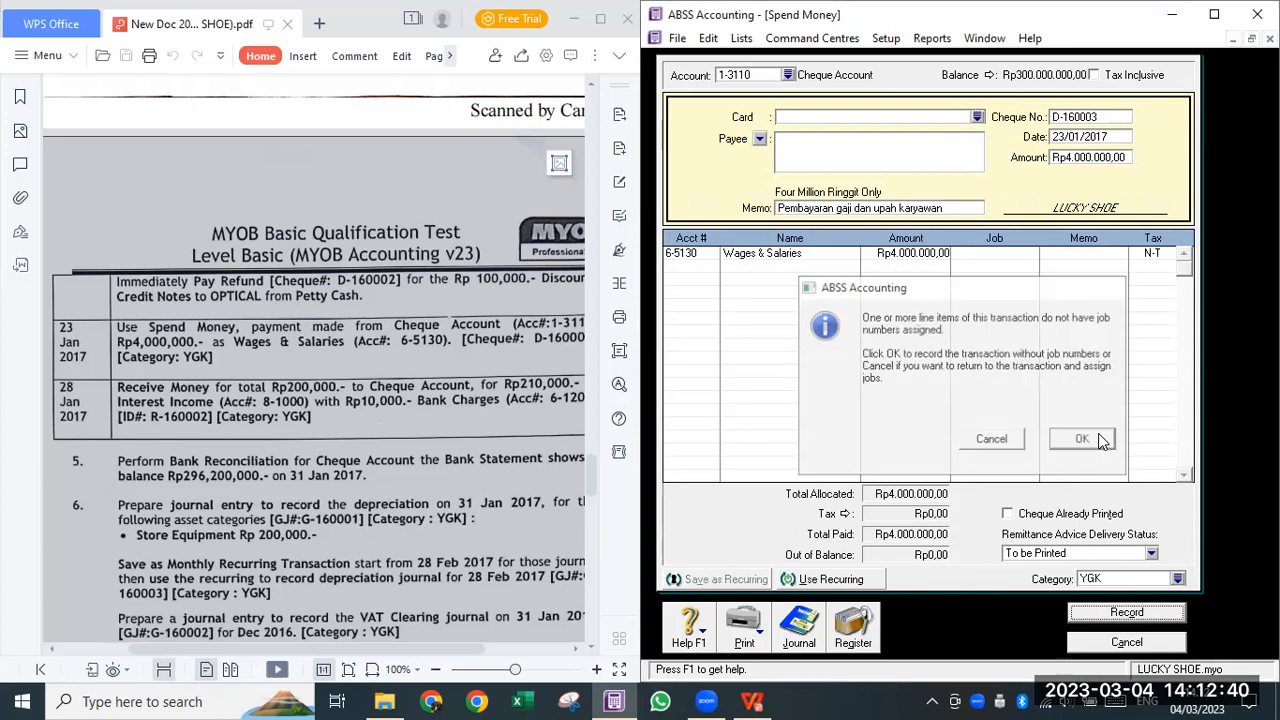
left_click(853, 624)
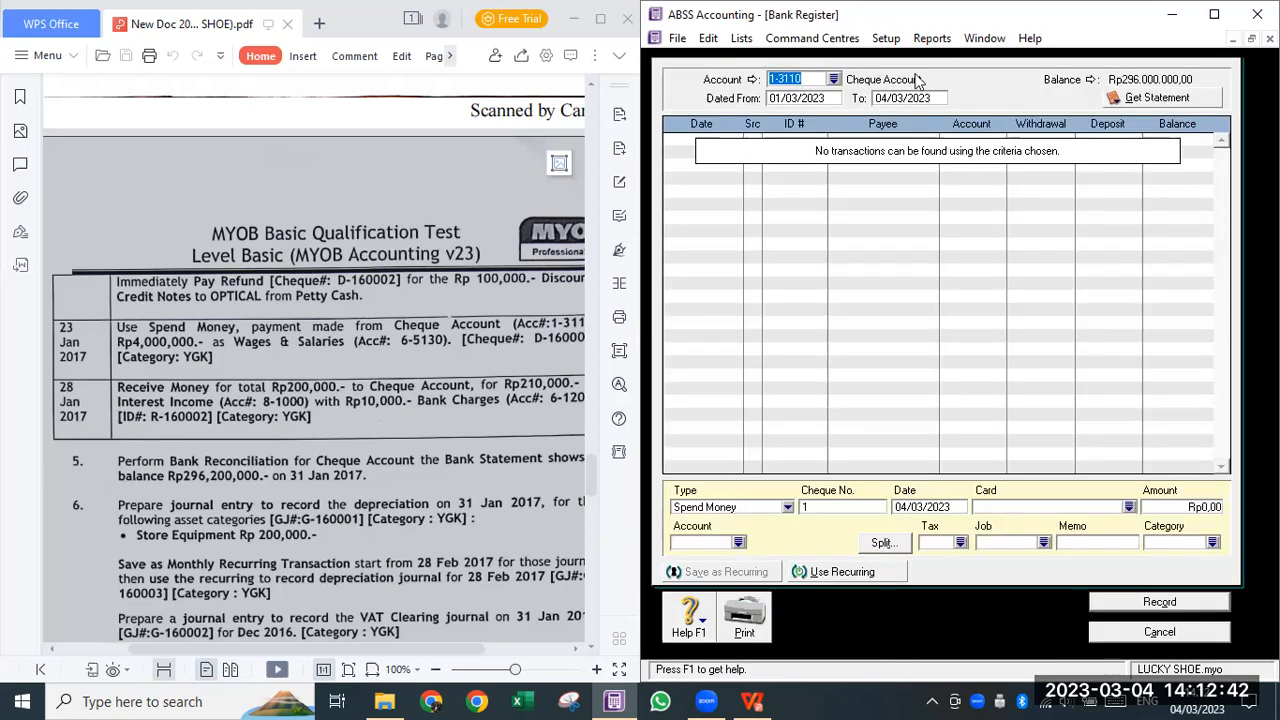
- Change the register's Dated From to 01/03/2015 so the 23/01/2017 D-160003 withdrawal is listed
left_click(833, 100)
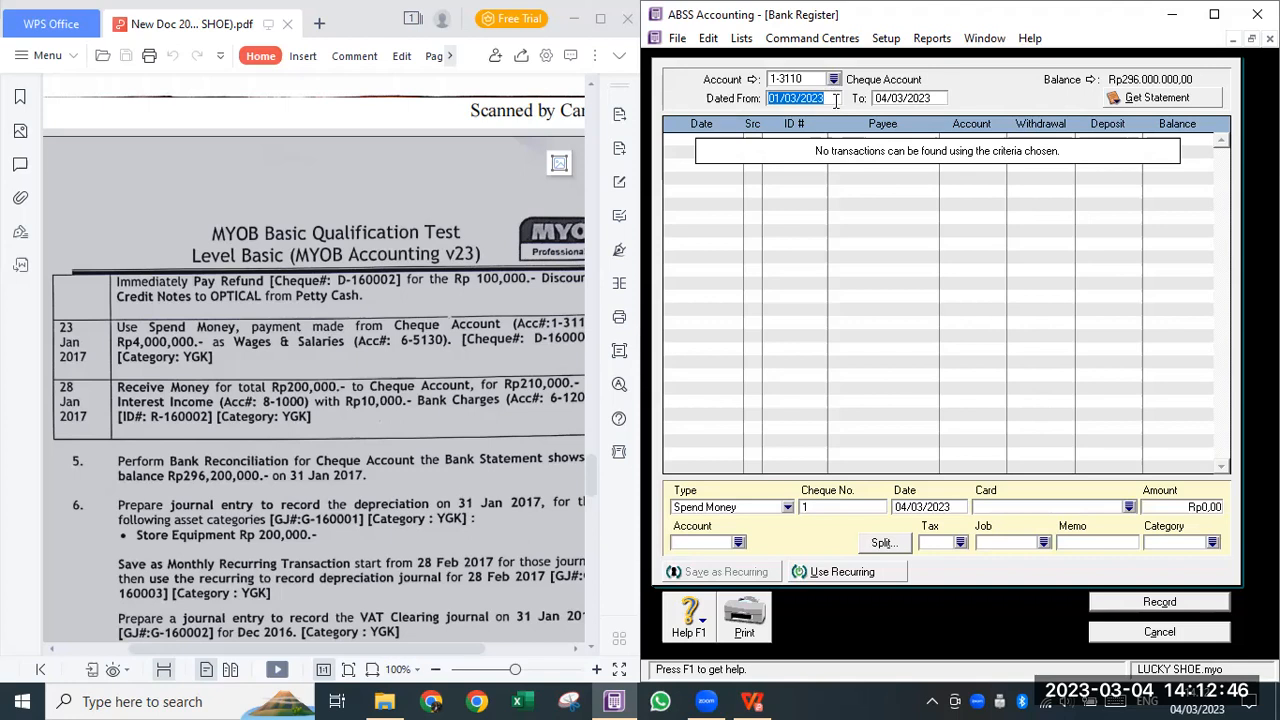
left_click(835, 100)
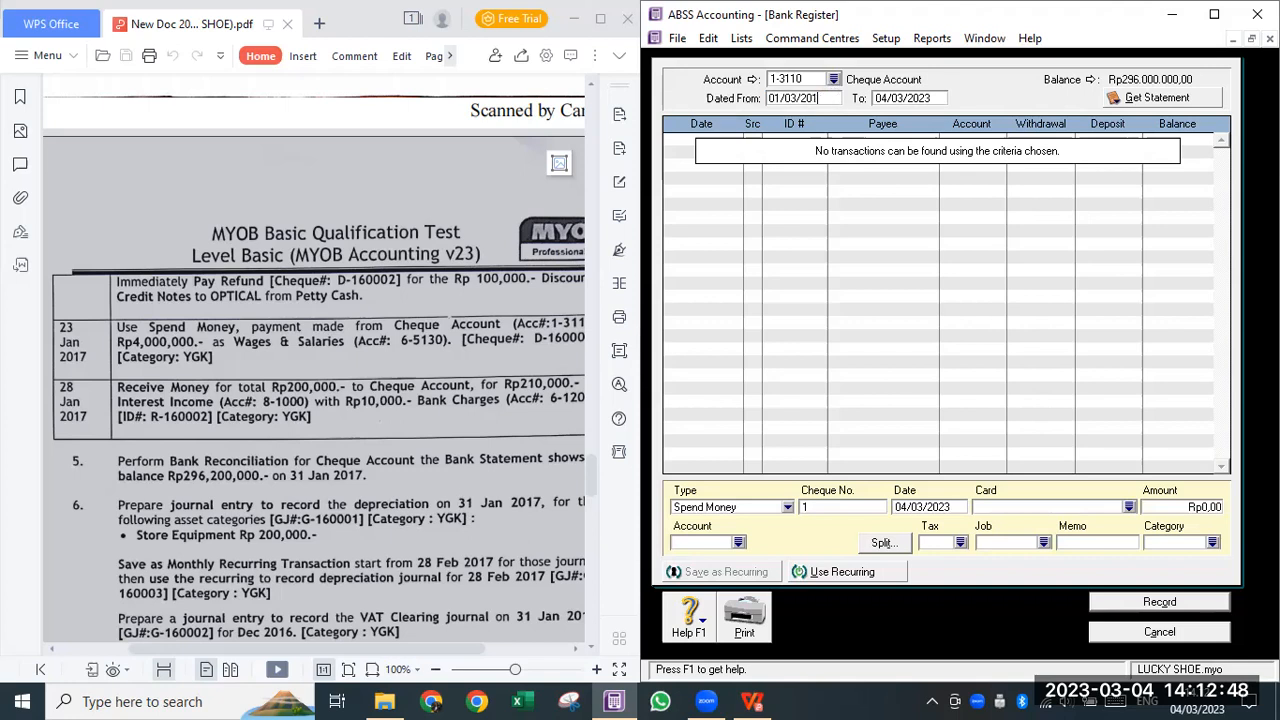
key("BackSpace")
key("BackSpace")
key("BackSpace")
key("BackSpace")
key("BackSpace")
key("BackSpace")
key("BackSpace")
key("BackSpace")
key("BackSpace")
key("BackSpace")
left_click(960, 414)
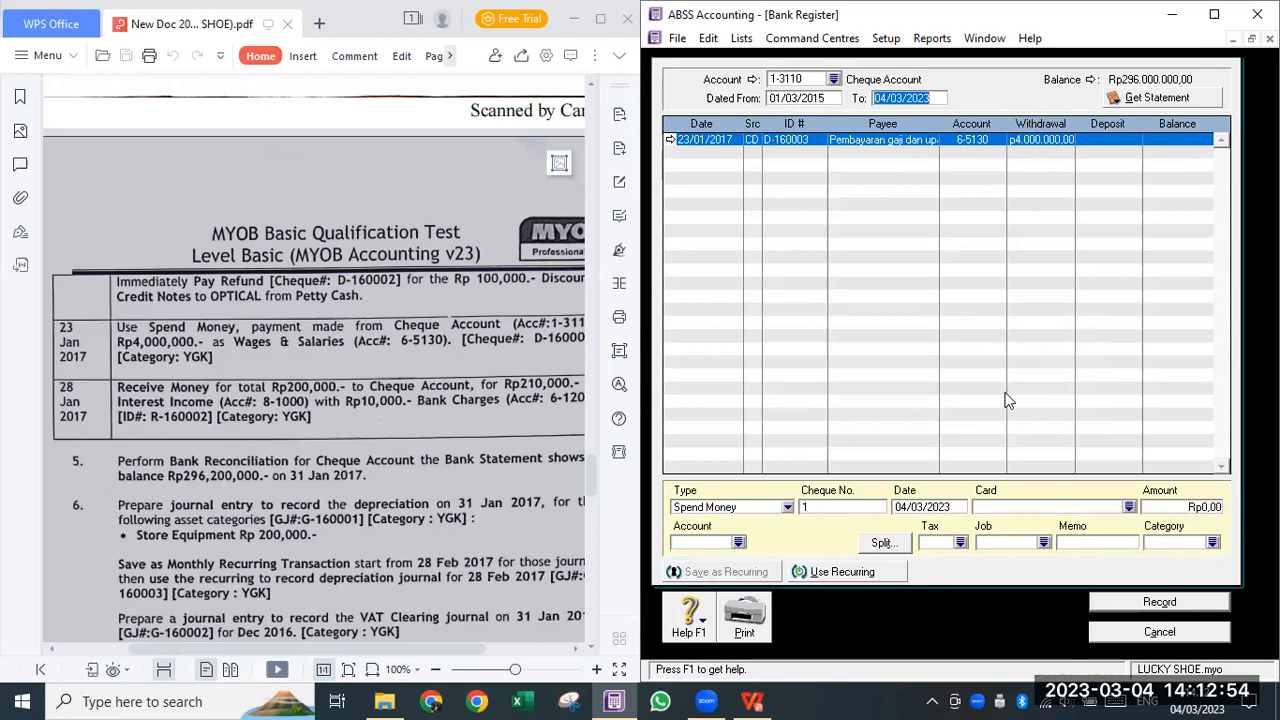
- Cancel the register and blank Spend Money form, return to the Command Centre, and widen the PDF
left_click(1149, 631)
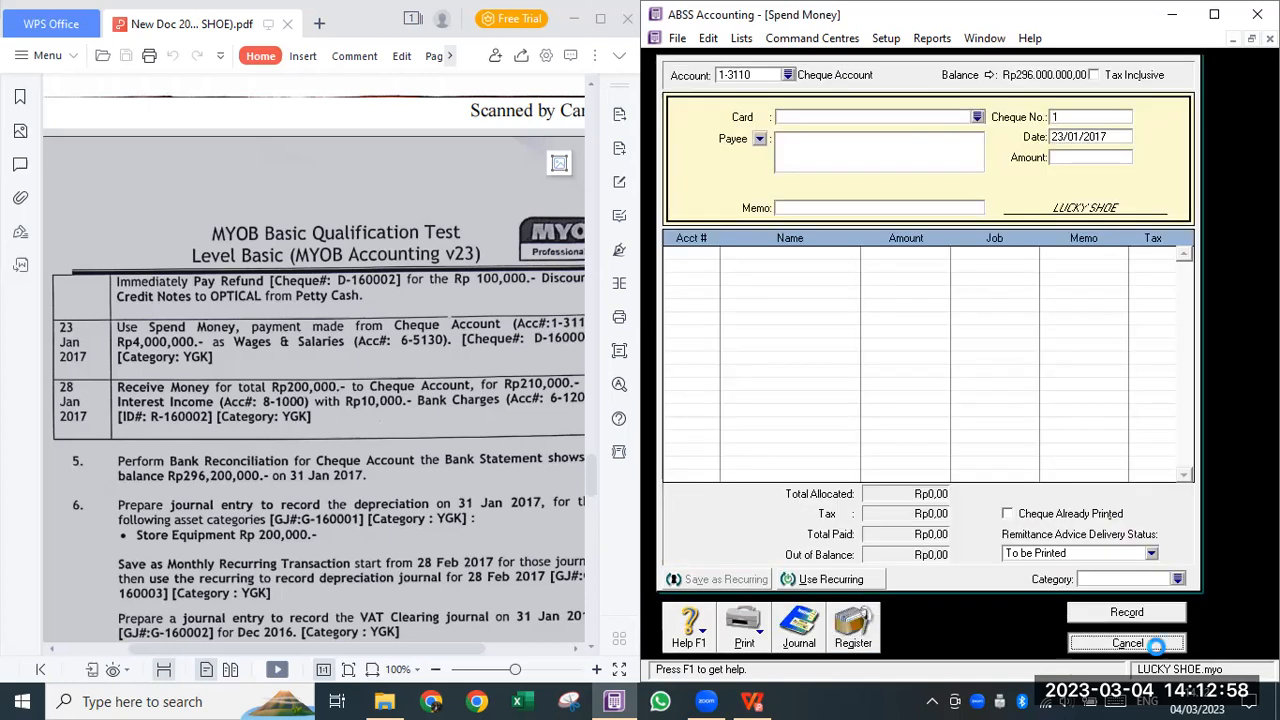
left_click(1154, 648)
left_click(985, 38)
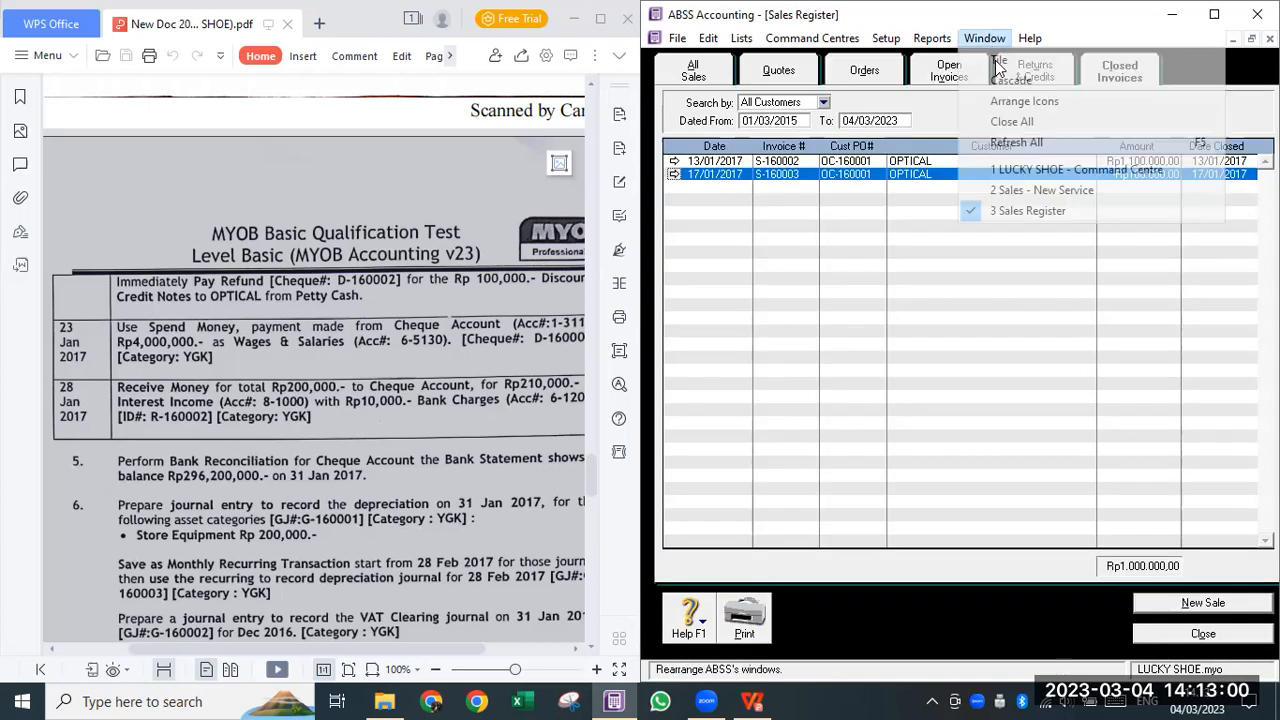
left_click(1044, 165)
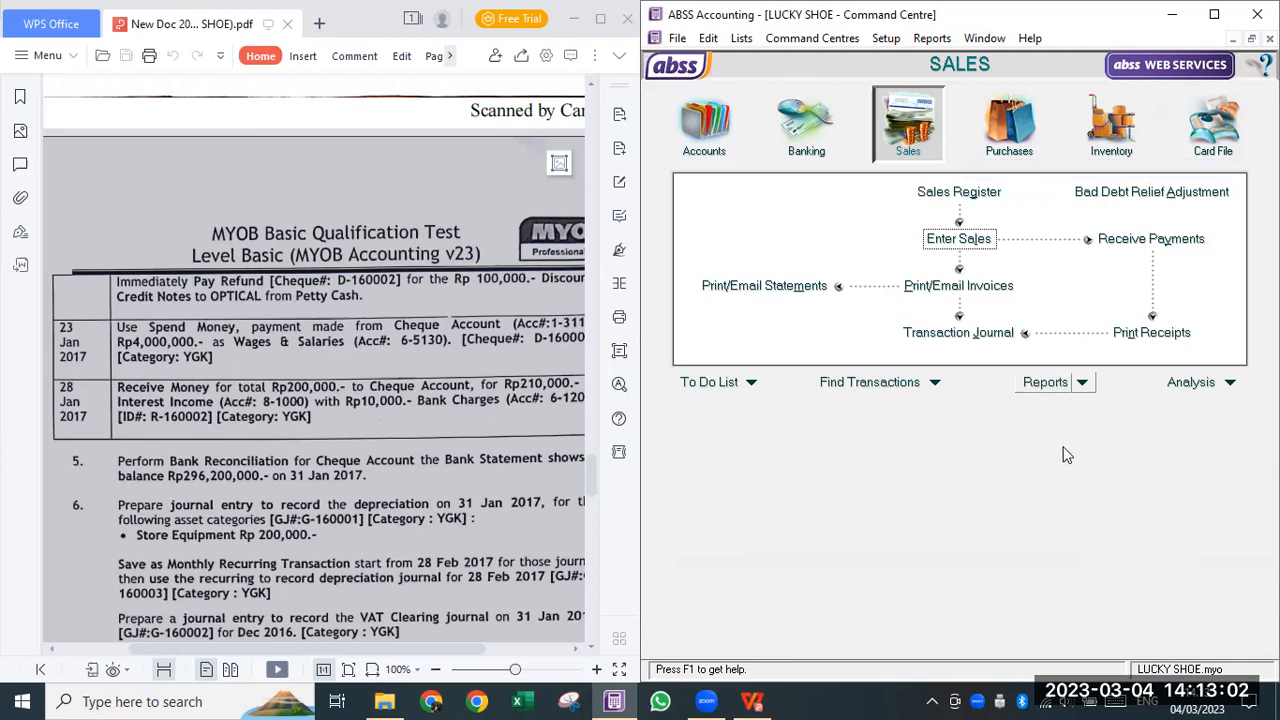
left_click(493, 423)
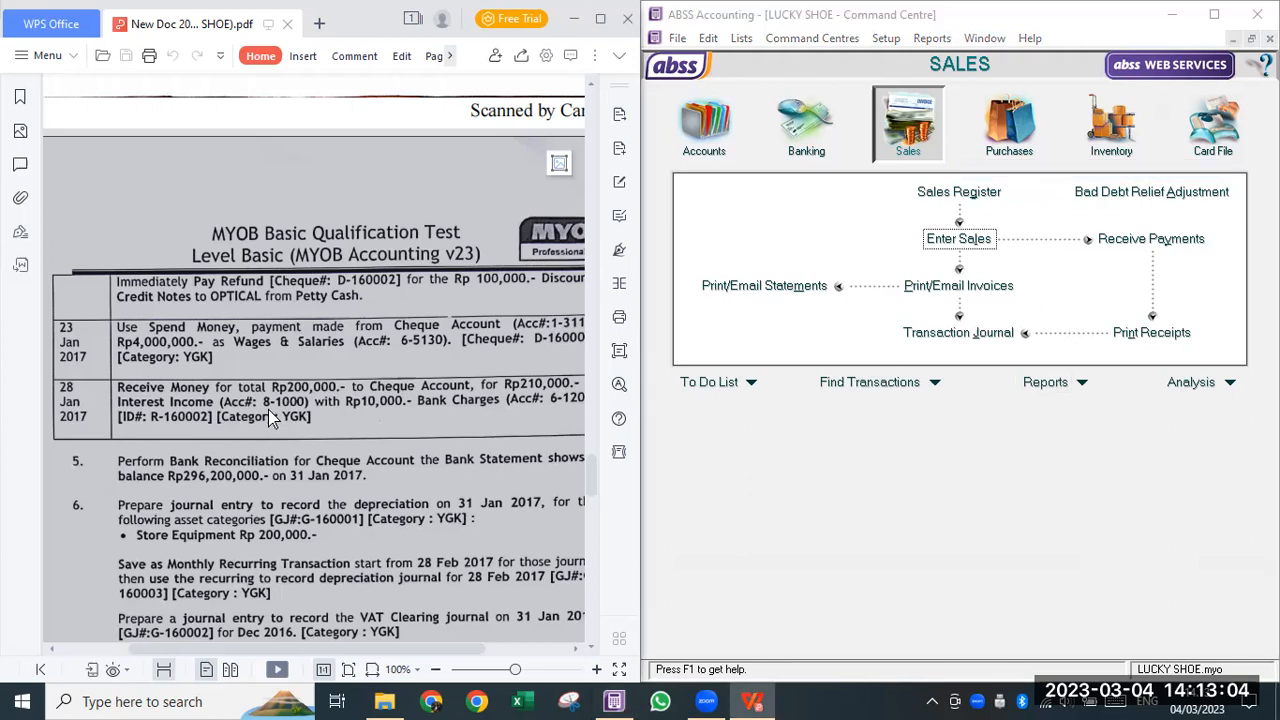
left_click_drag(641, 398, 872, 398)
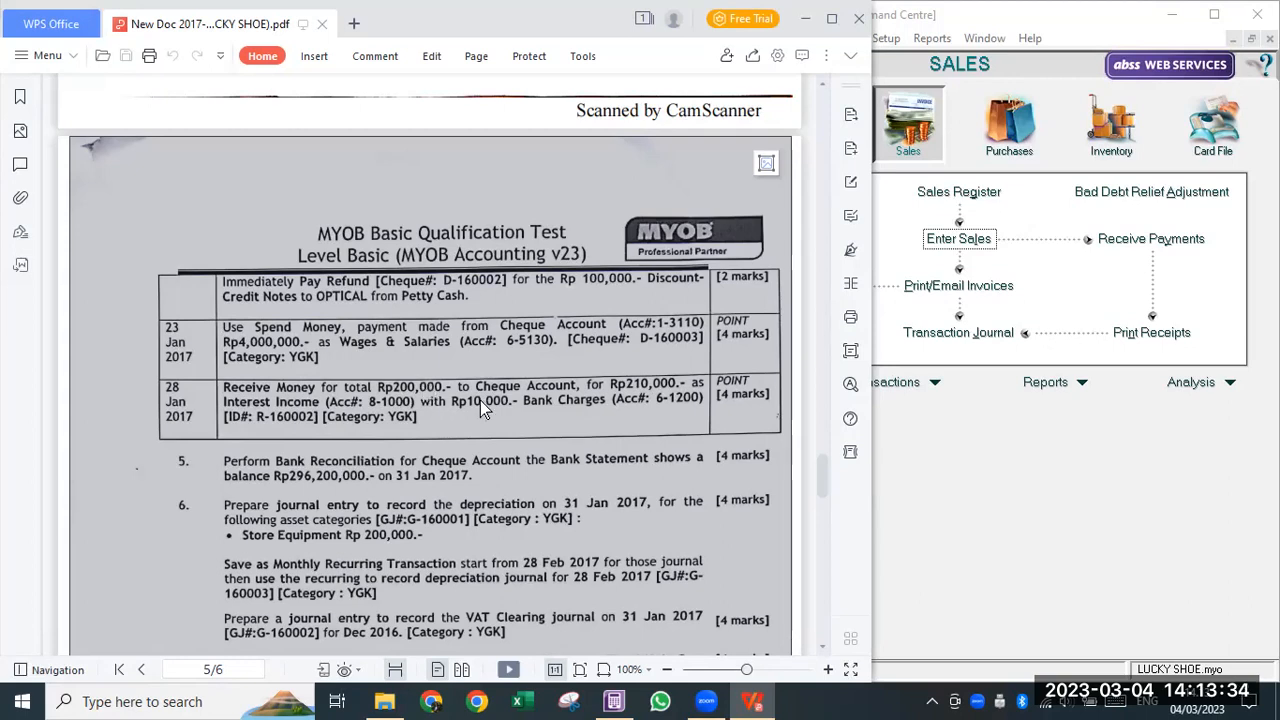
- Start a new Receive Money transaction from the Banking command centre
left_click(1091, 462)
left_click(800, 112)
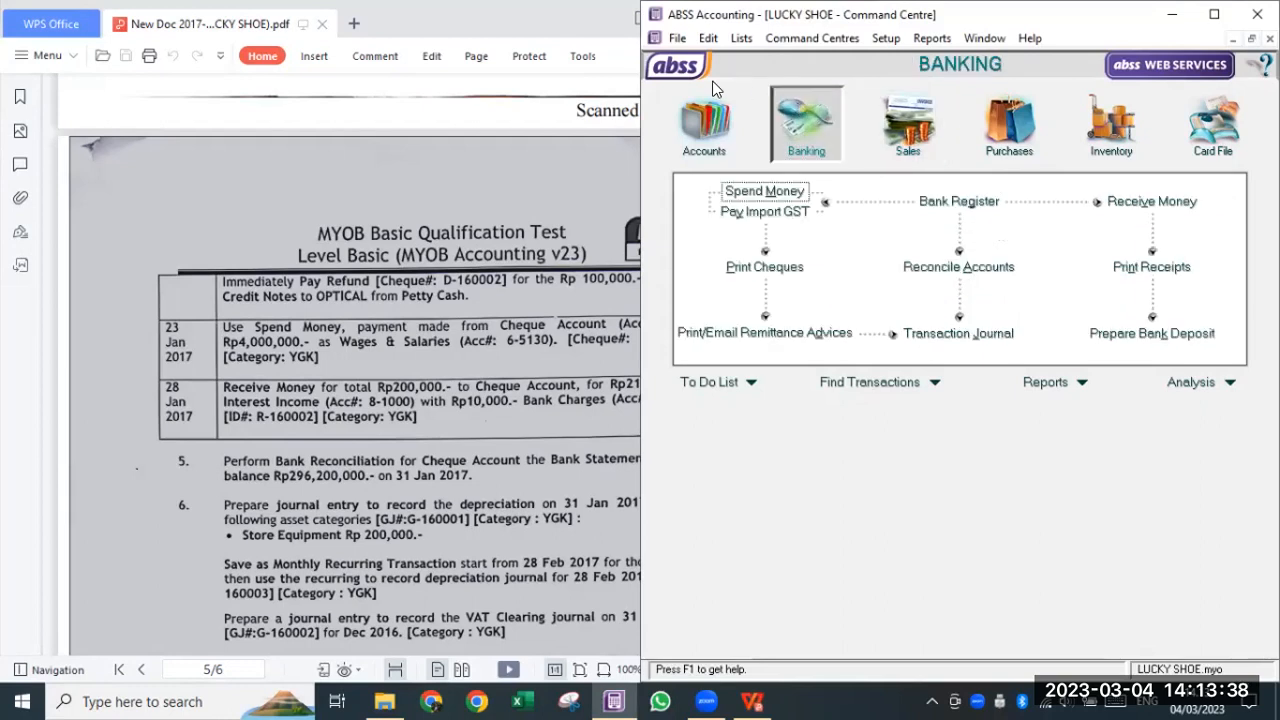
left_click(1137, 206)
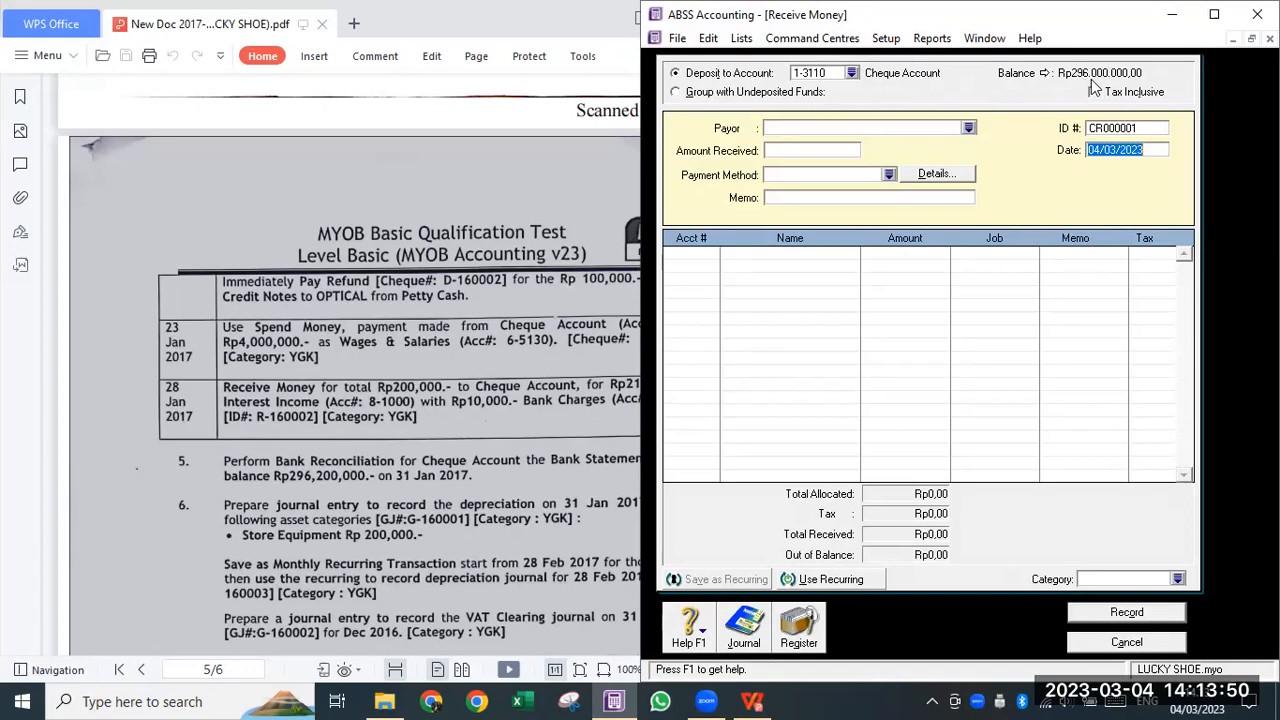
- Enter receipt R-160002, dated 28/01/2017, for 200.000 with memo 'Penerimaan pendapatan bunga'
left_click(1138, 127)
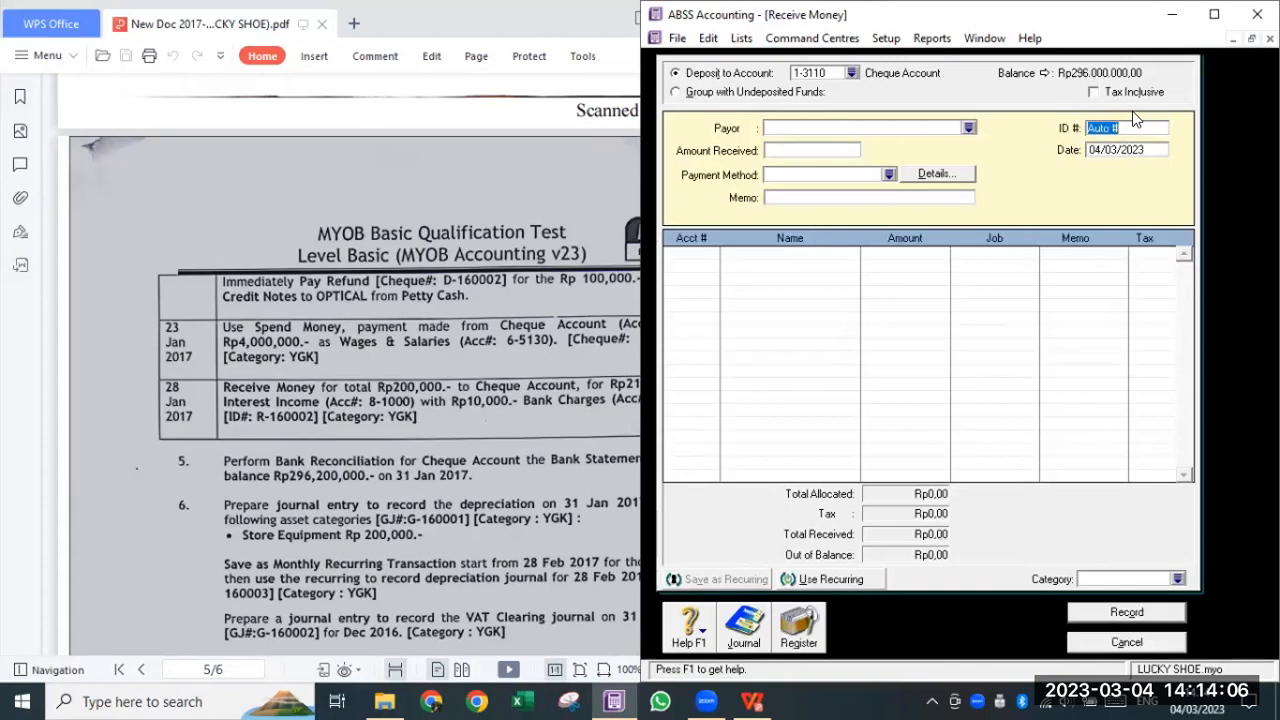
type("R-1")
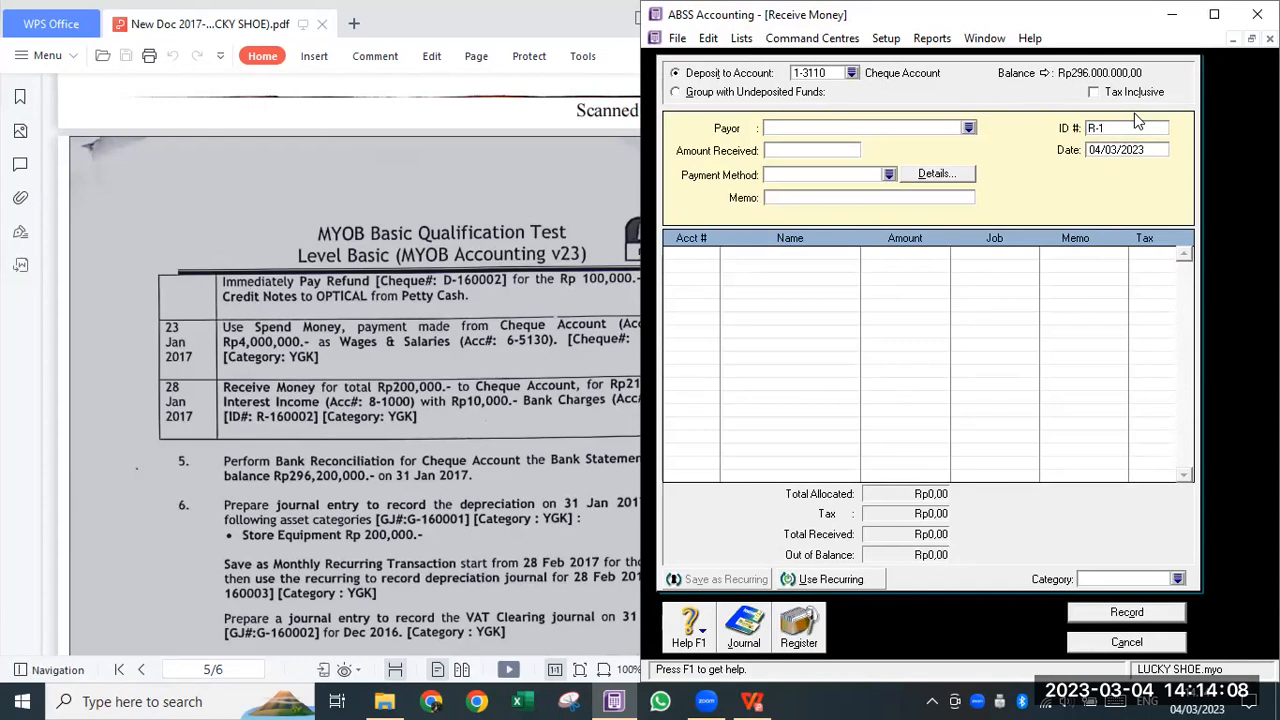
type("6000")
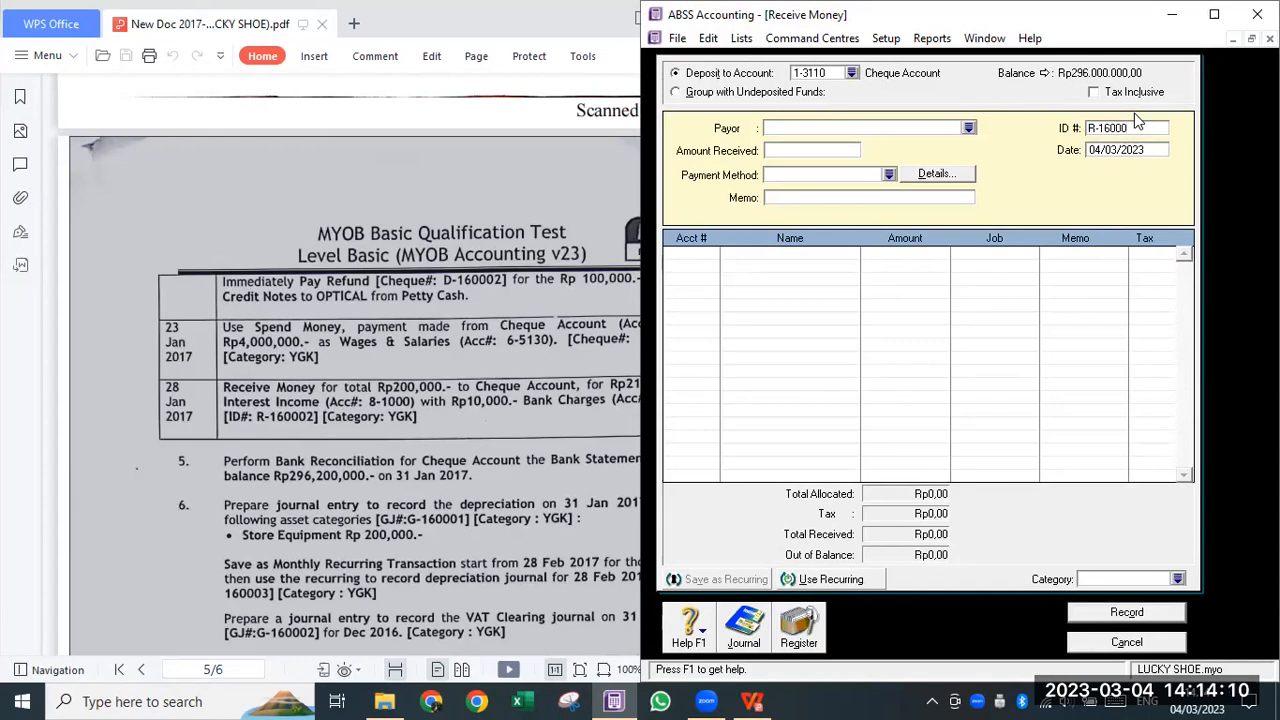
type("2")
key("Tab")
type("2")
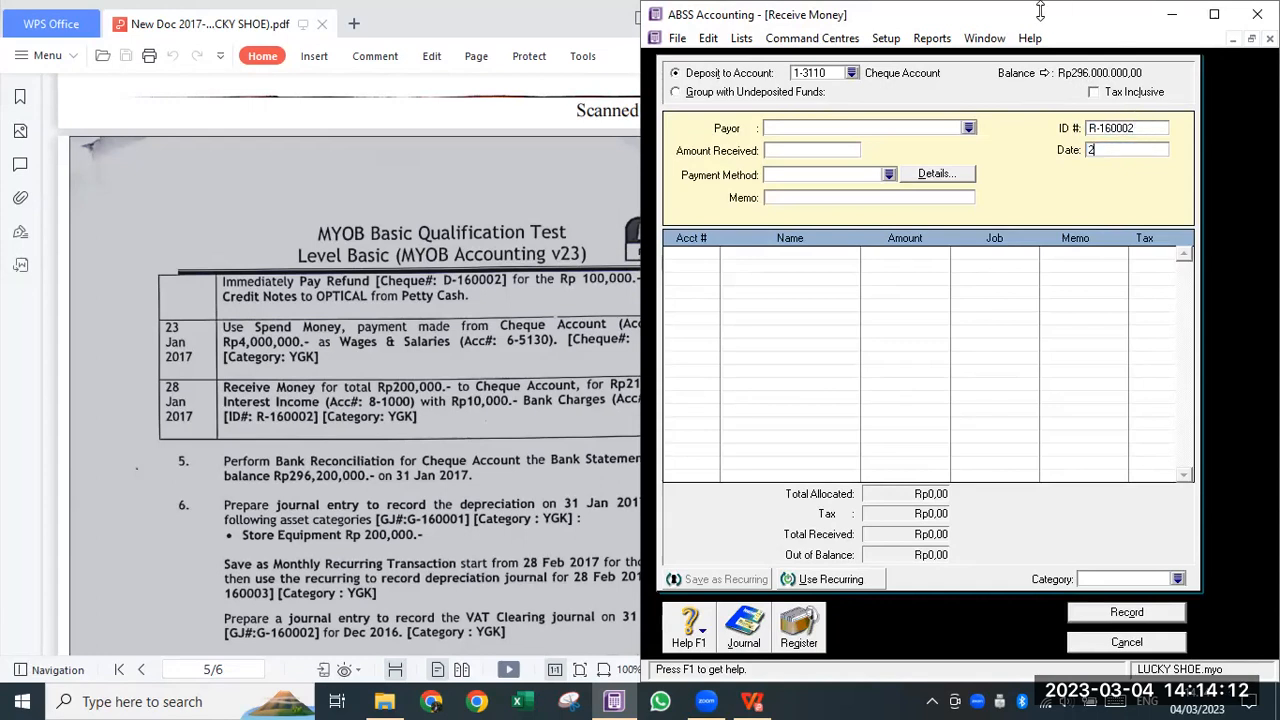
type("8/01/2017")
key("Tab")
left_click(797, 150)
type("200.000")
key("Tab")
key("Tab")
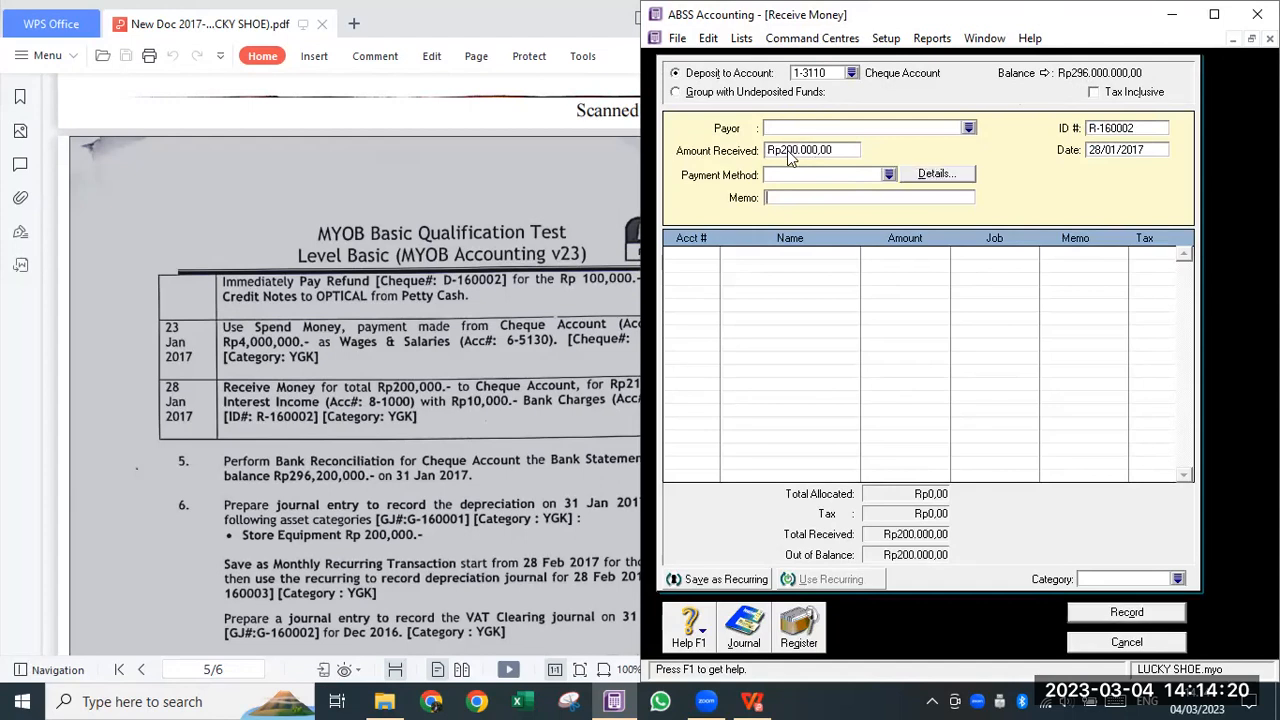
type("Penerimaan pendapatan bunga")
key("Tab")
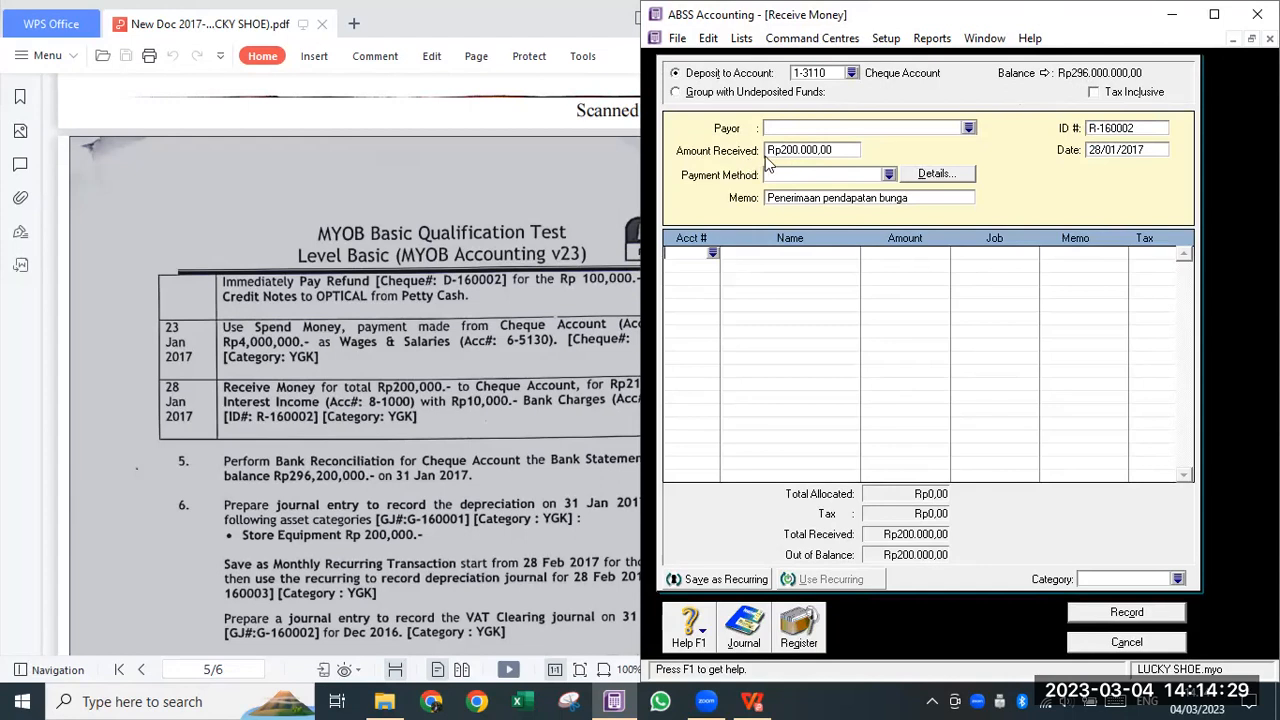
- Allocate 210.000 to 8-1000 Interest Income on the first line
left_click(713, 253)
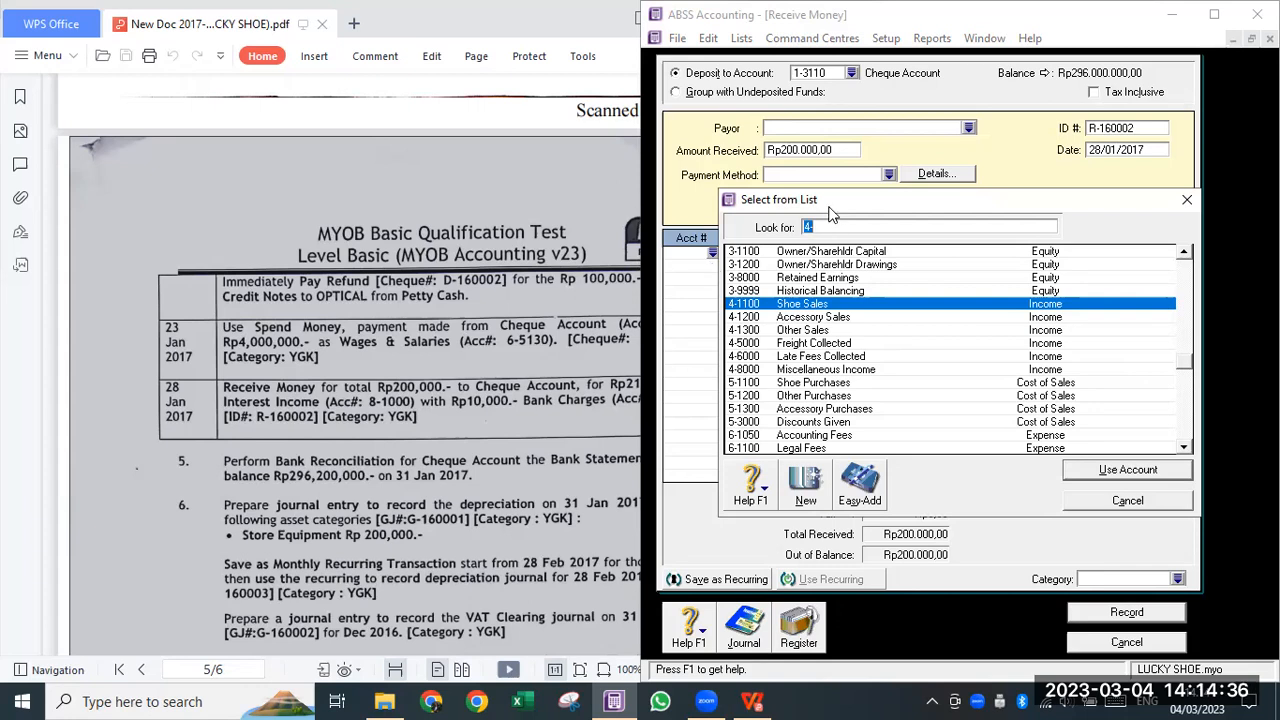
type("8")
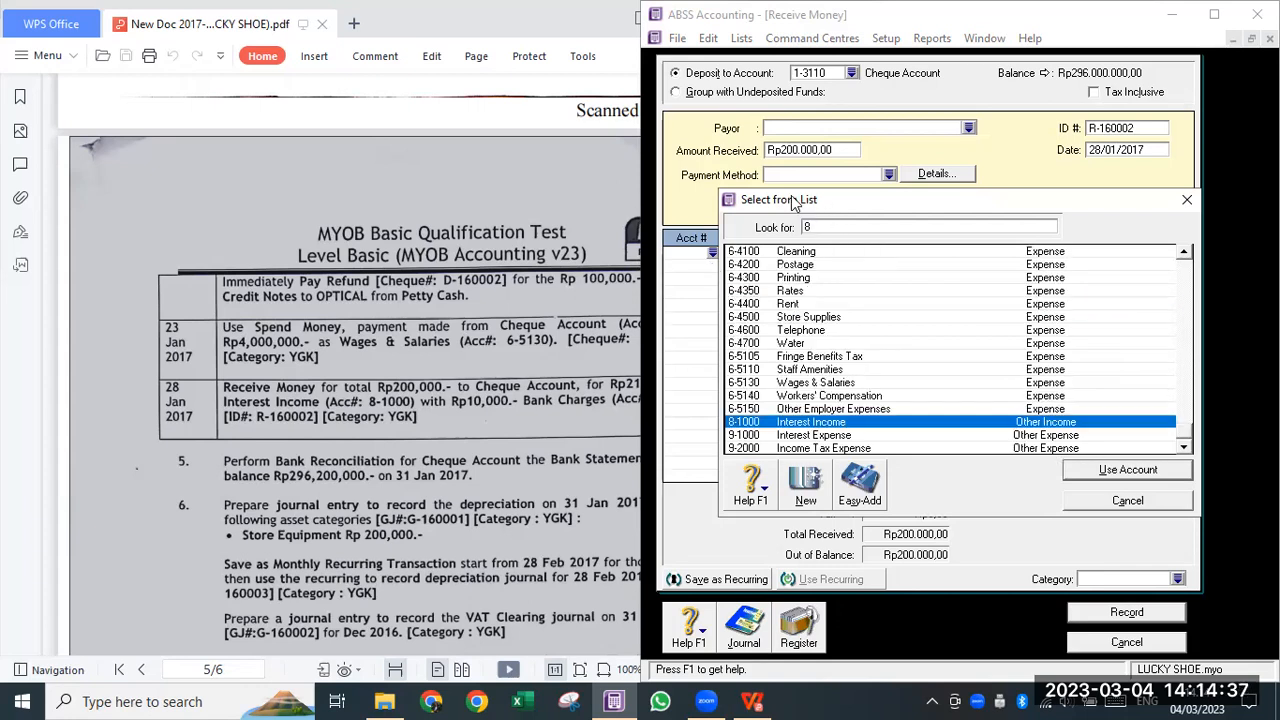
left_click(870, 424)
left_click(1147, 472)
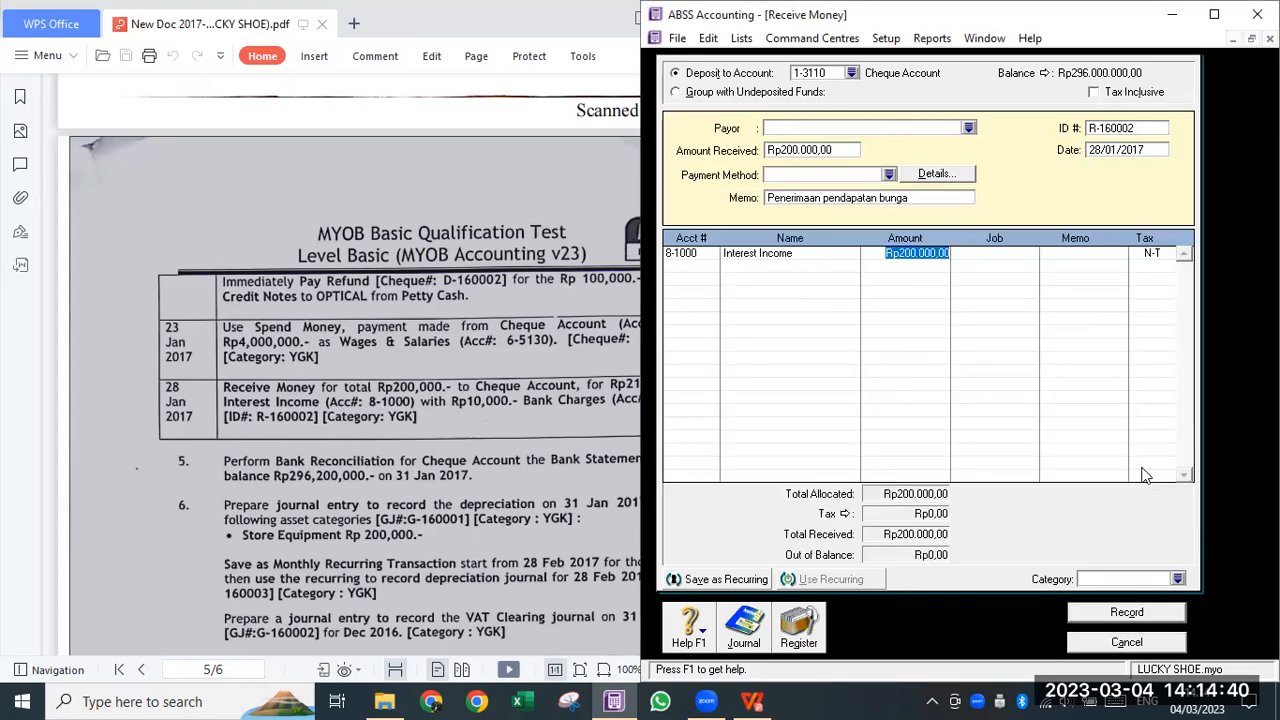
left_click(908, 253)
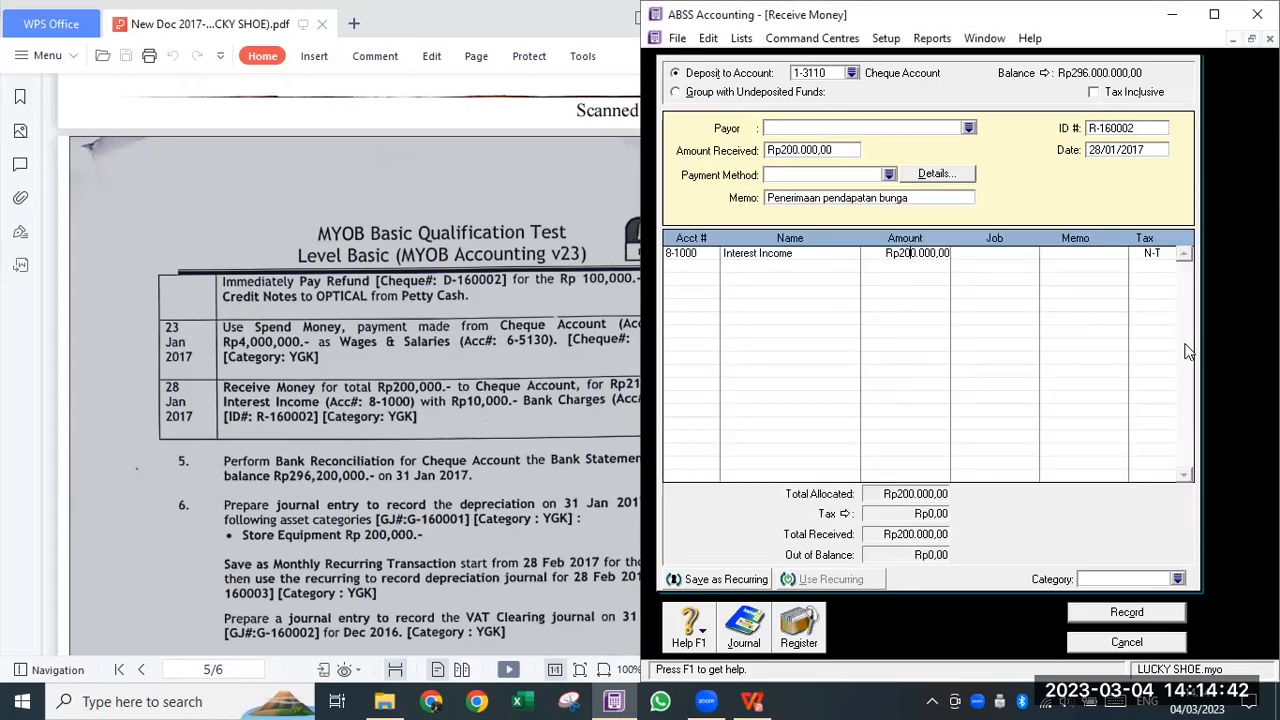
key("BackSpace")
type("1")
key("Tab")
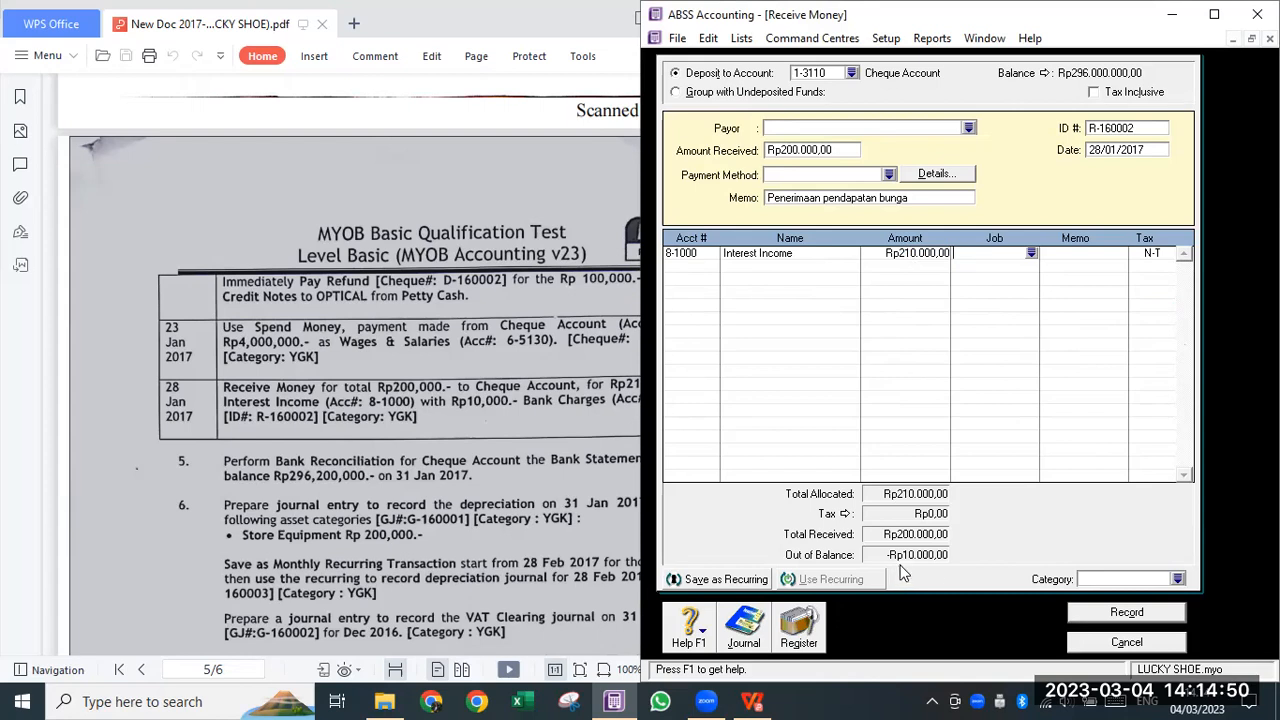
- Add a second line to 6-1200 Bank Charges for -10.000
left_click(686, 266)
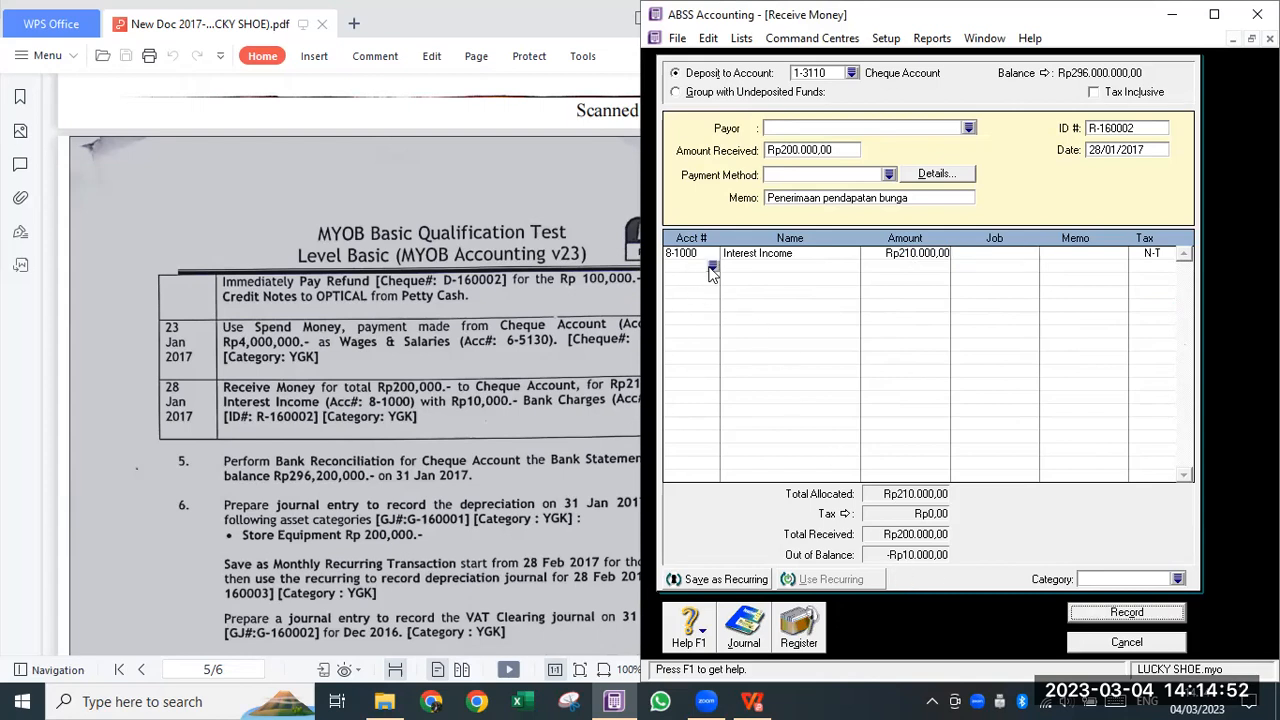
type("4")
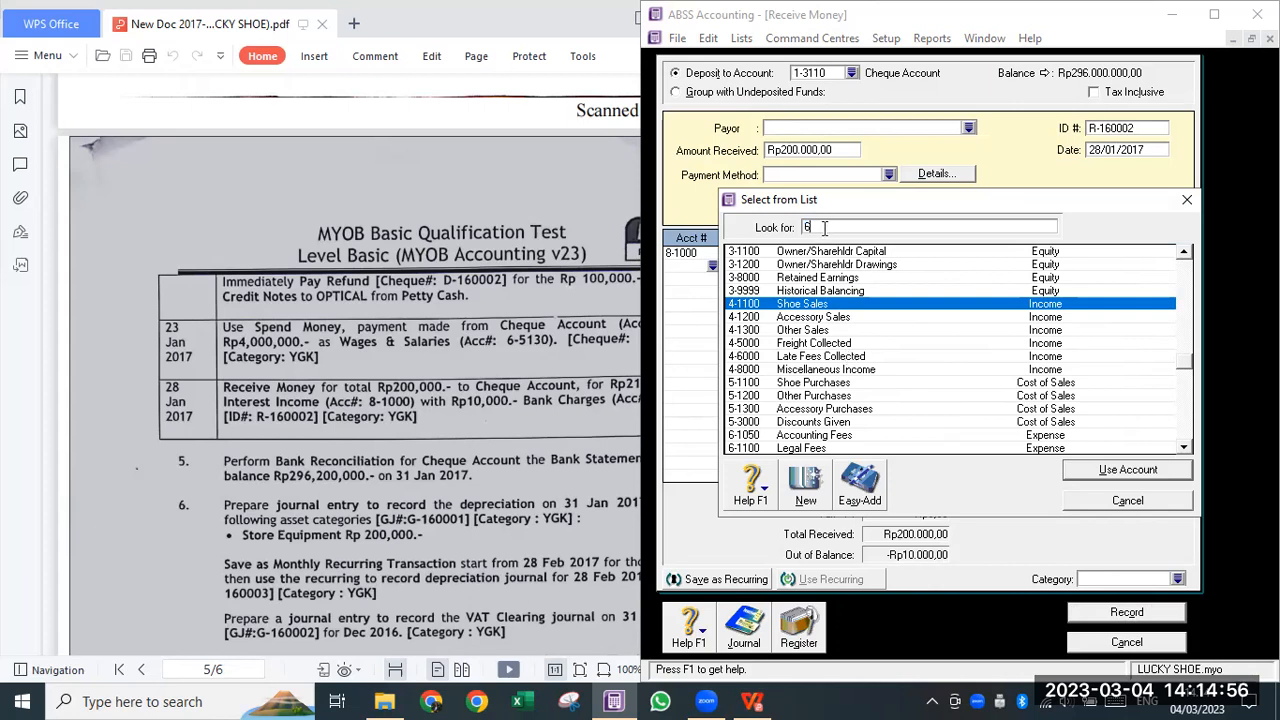
type("6")
scroll(828, 410, "down", 5)
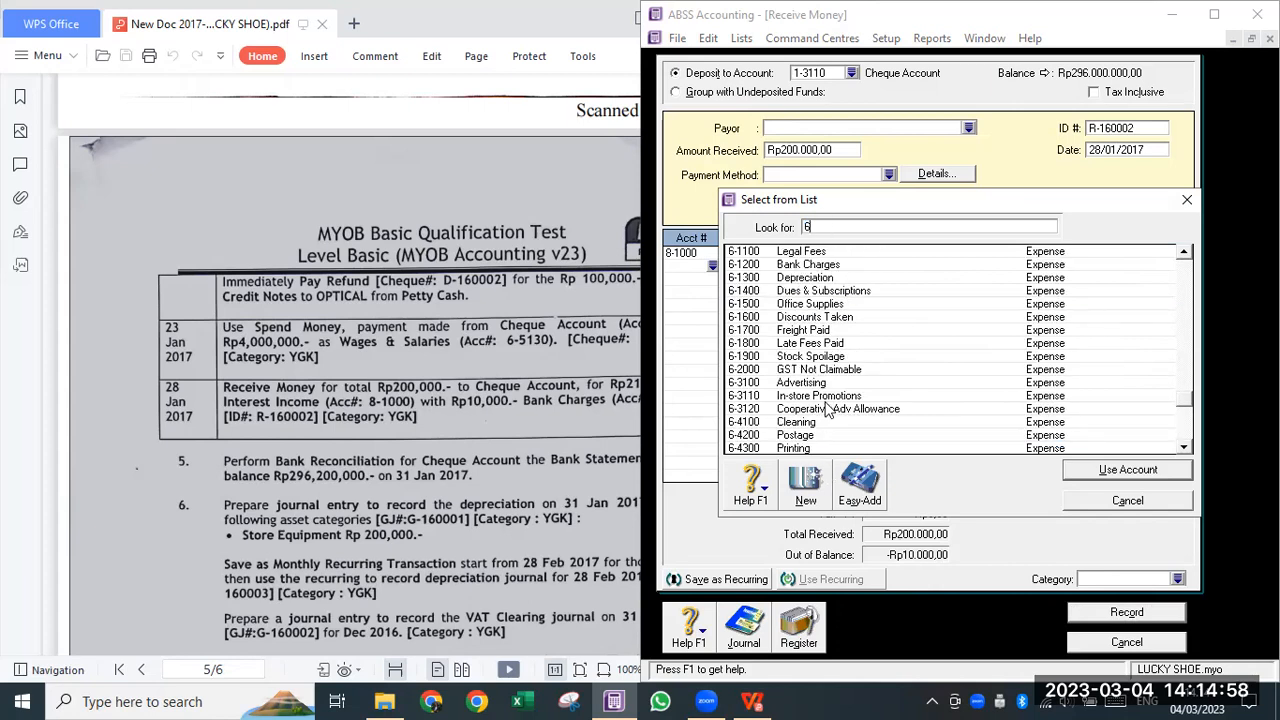
left_click(808, 264)
left_click(1150, 469)
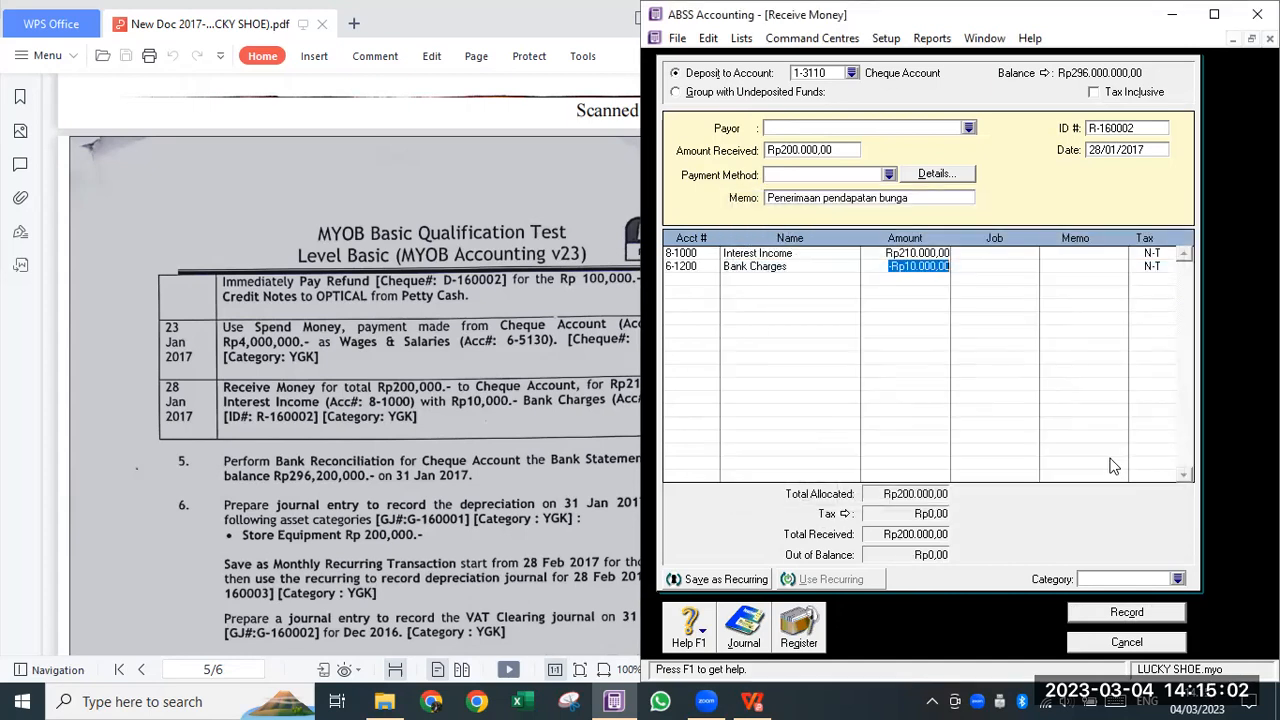
left_click(907, 292)
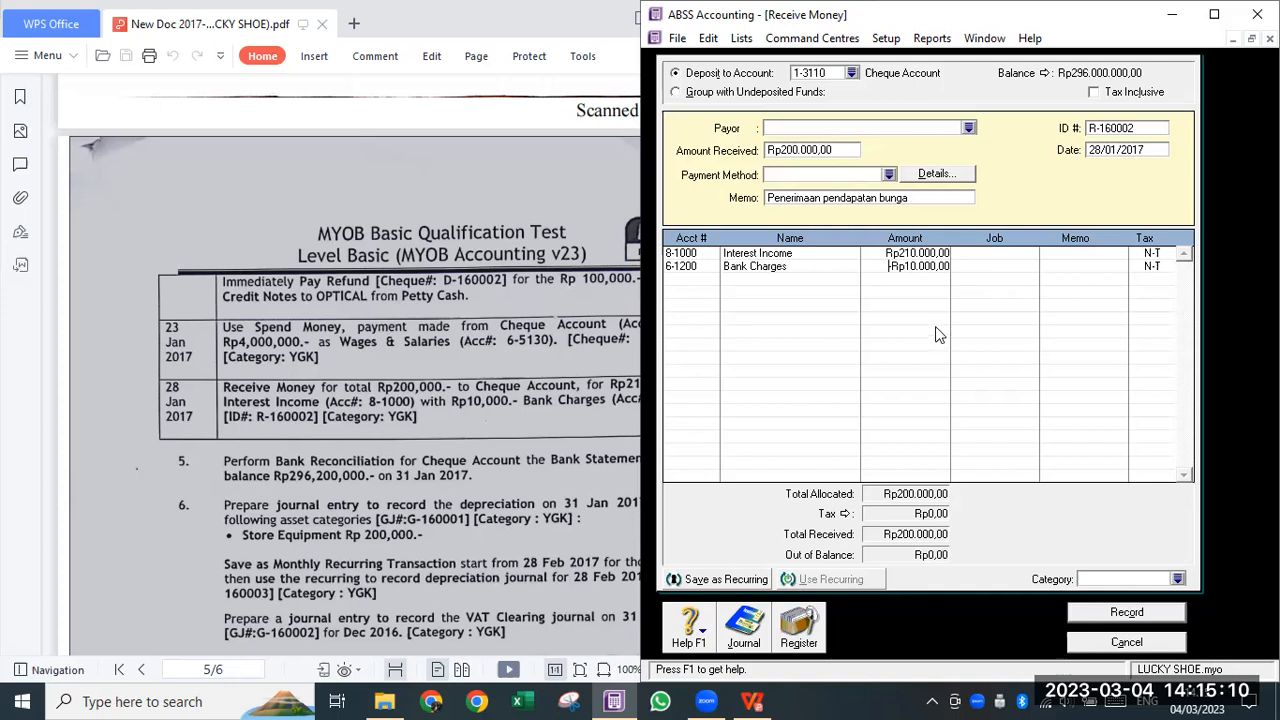
- Set the receipt's category to YGK and preview the journal recap
left_click(1178, 579)
type("YGK")
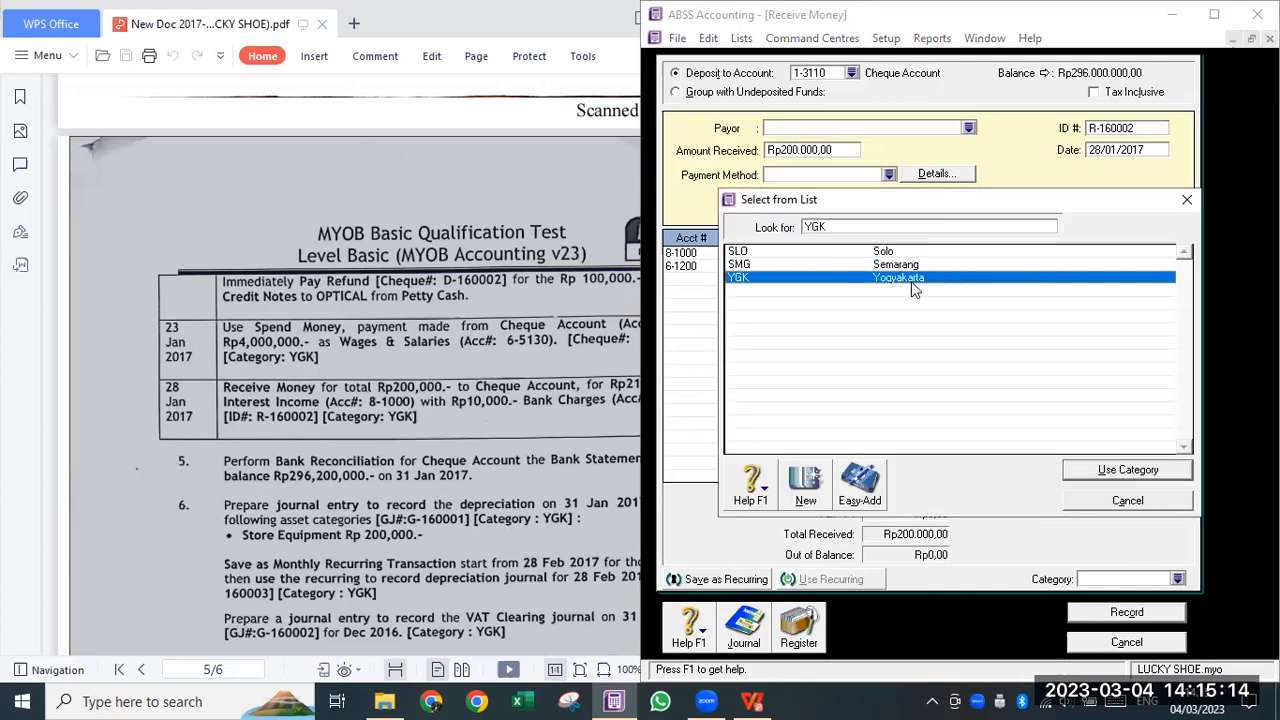
left_click(1124, 472)
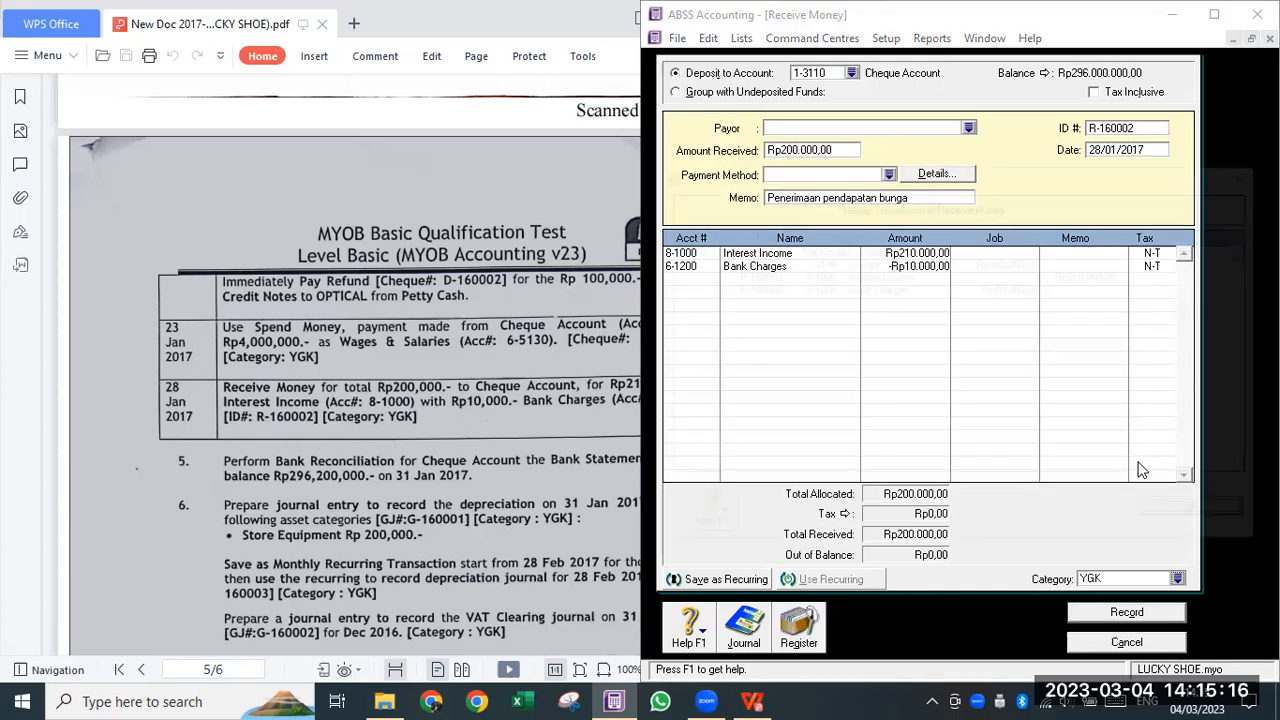
key("ctrl+r")
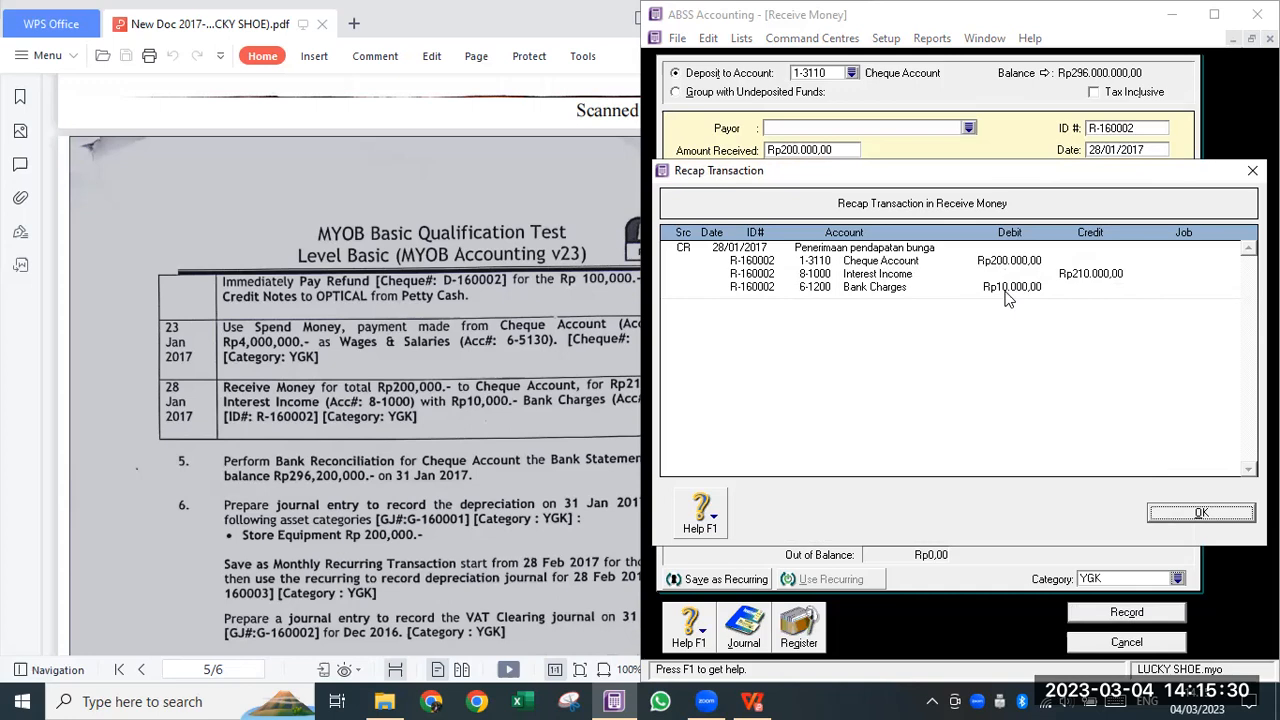
- Record receipt R-160002 despite the job-number warning and bring up the Transaction Journal
left_click(1227, 514)
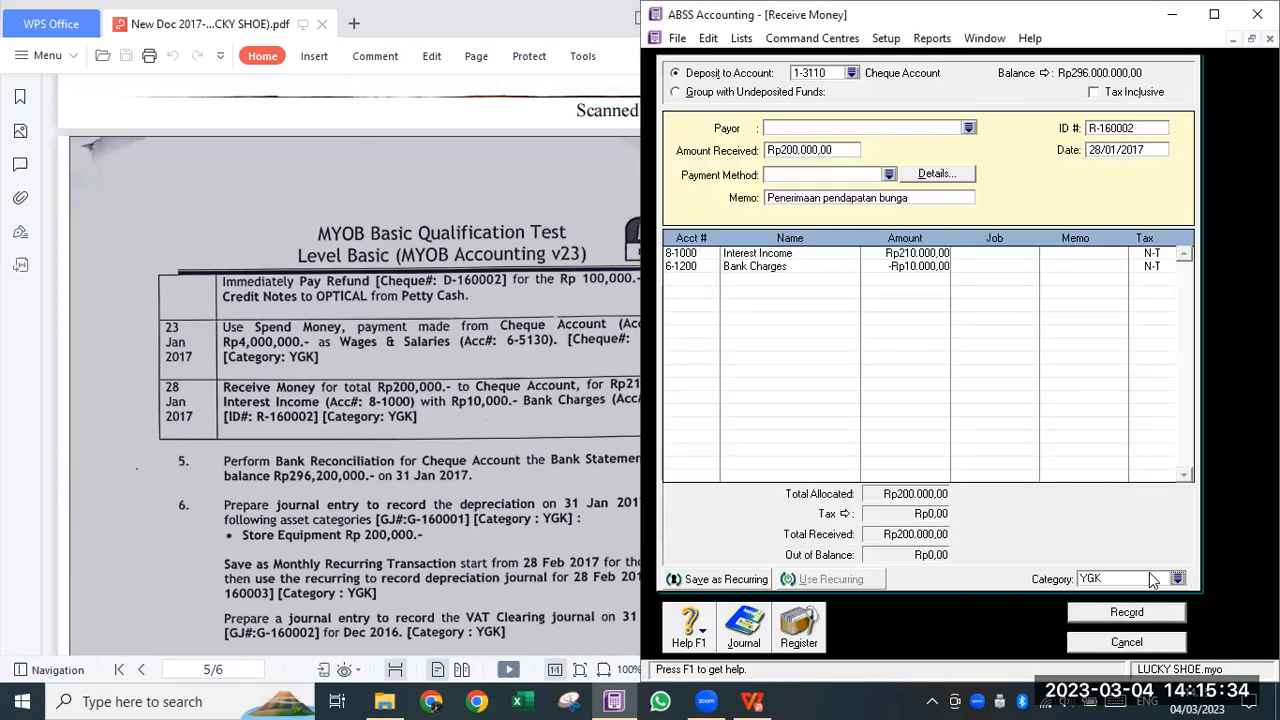
left_click(1151, 616)
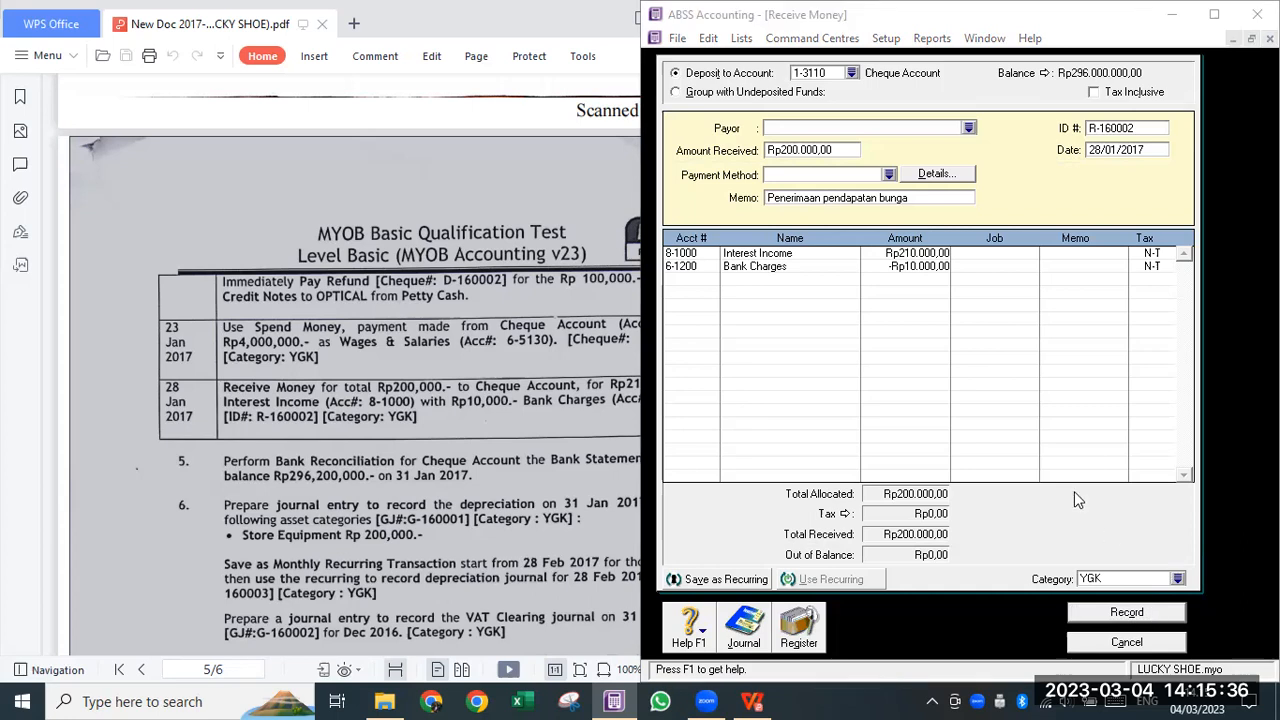
left_click(1083, 439)
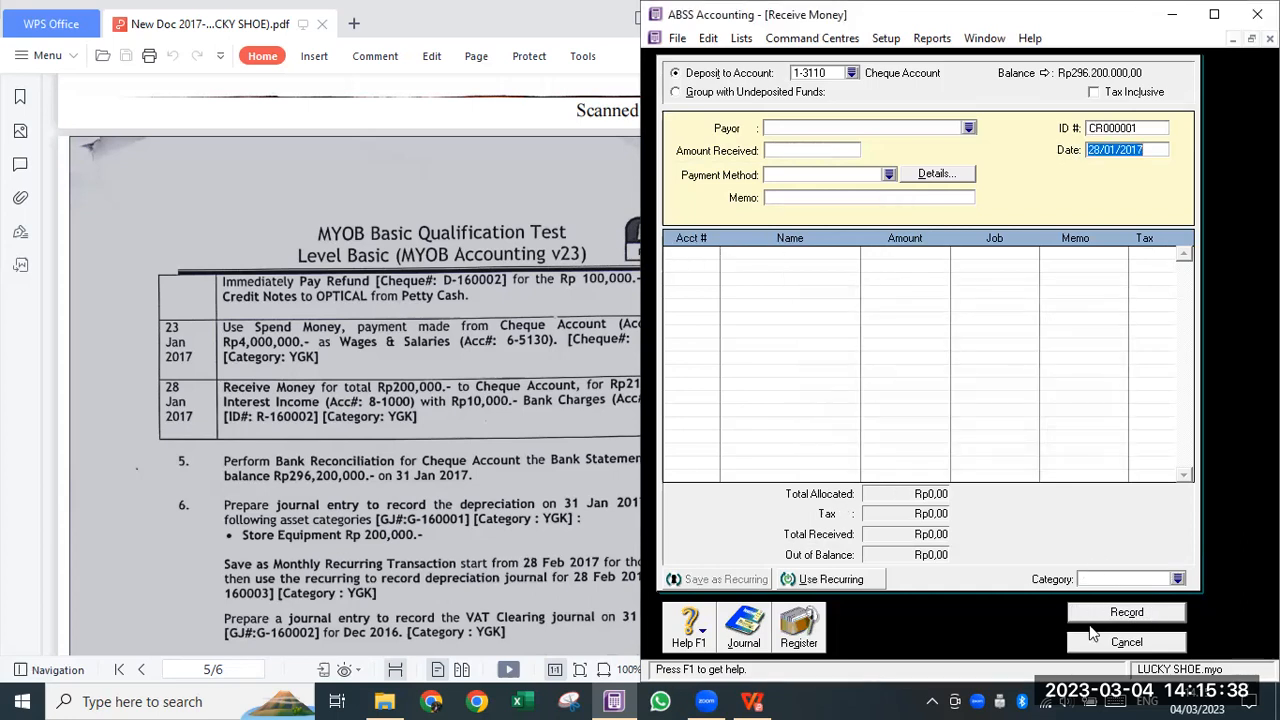
left_click(742, 628)
- Show journal entries of all types dated from 01/03/2015
left_click(800, 87)
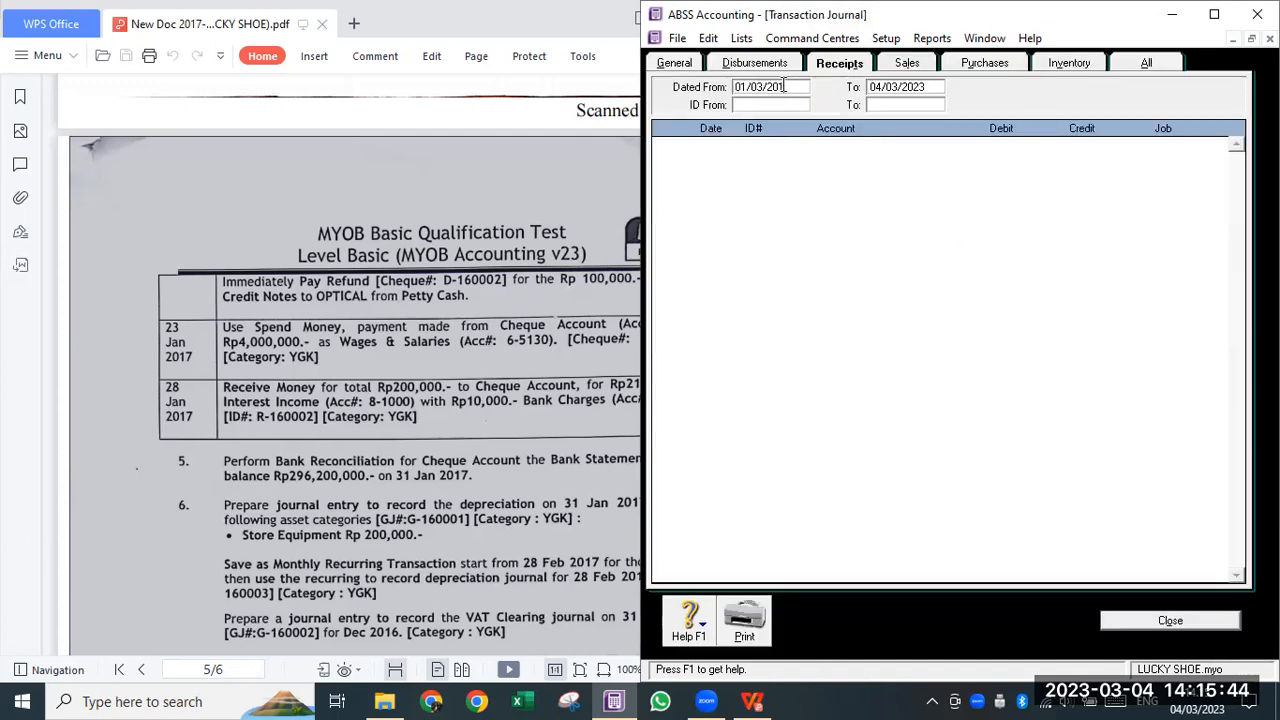
type("5")
key("Tab")
left_click(1156, 62)
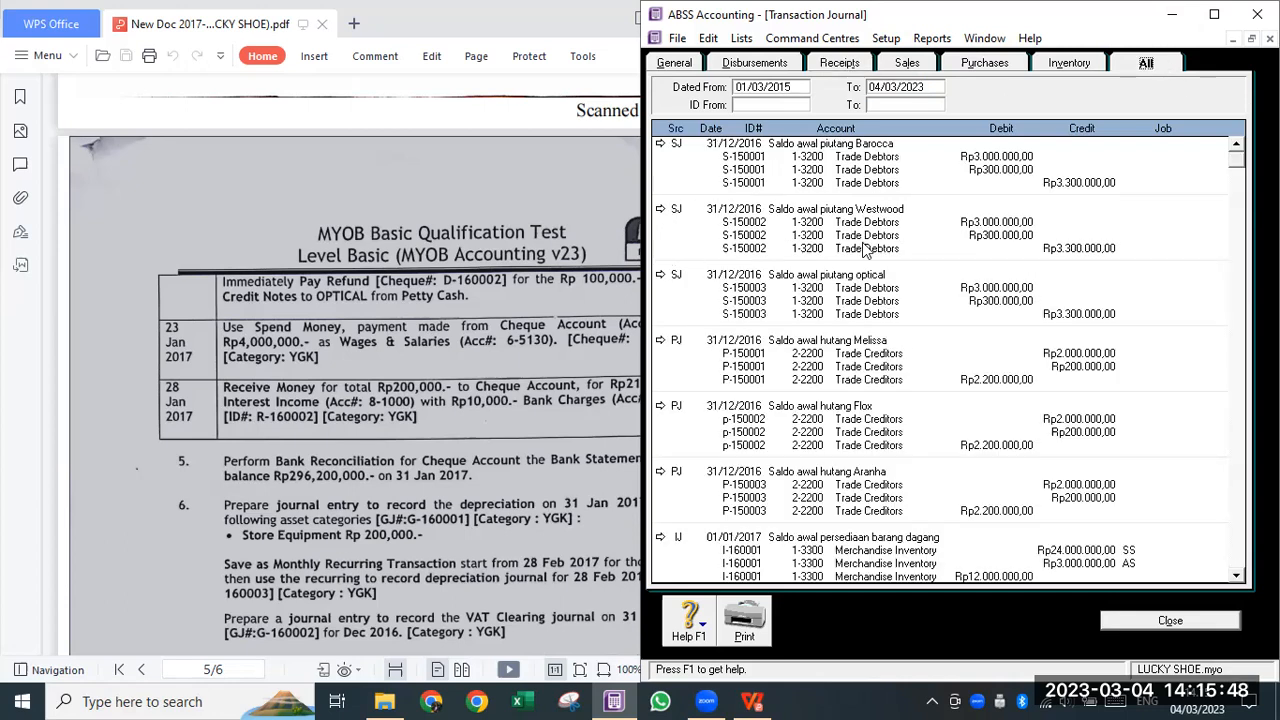
- Scroll through the journal to check the 28/01/2017 R-160002 lines, then close it
scroll(866, 250, "down", 10)
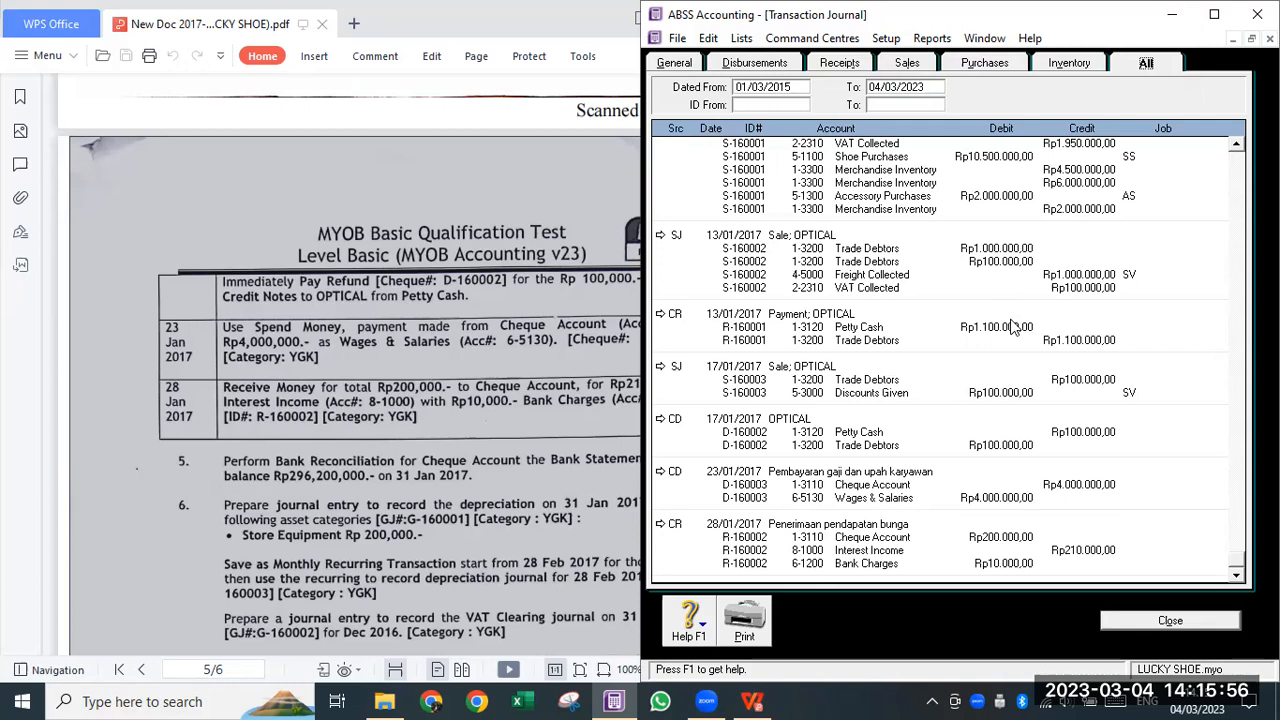
scroll(1014, 327, "up", 10)
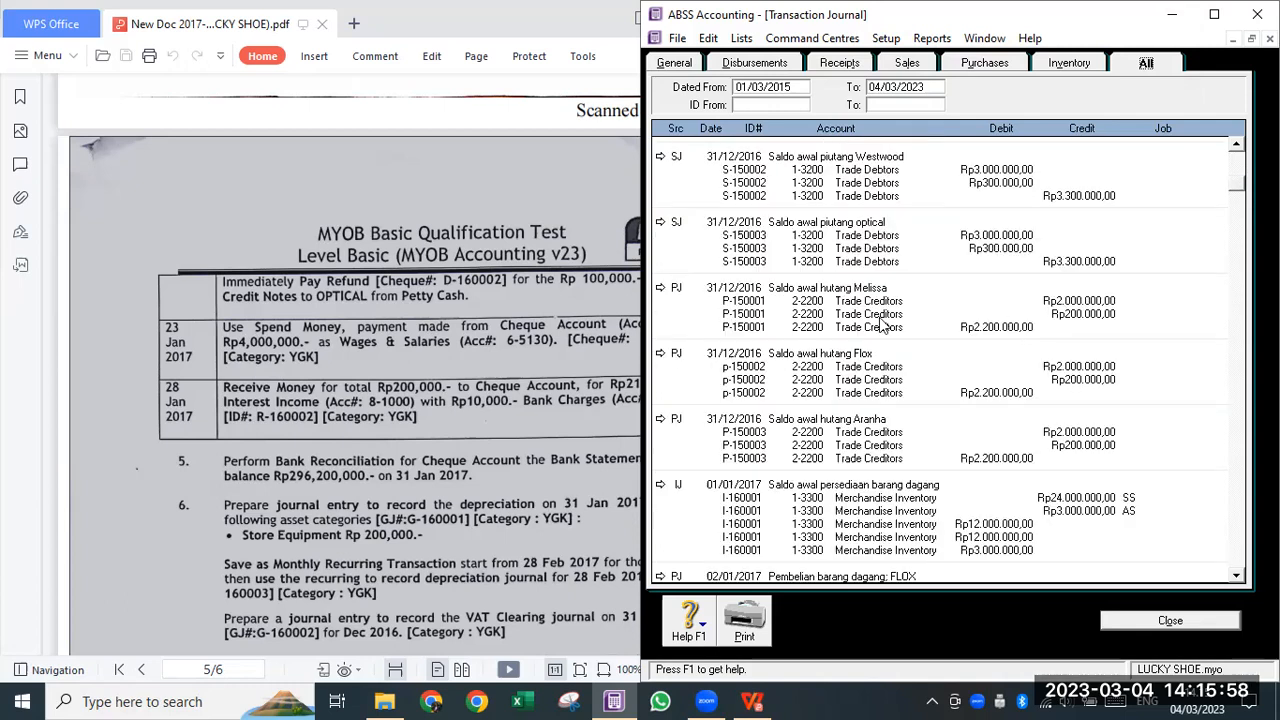
scroll(880, 323, "up", 2)
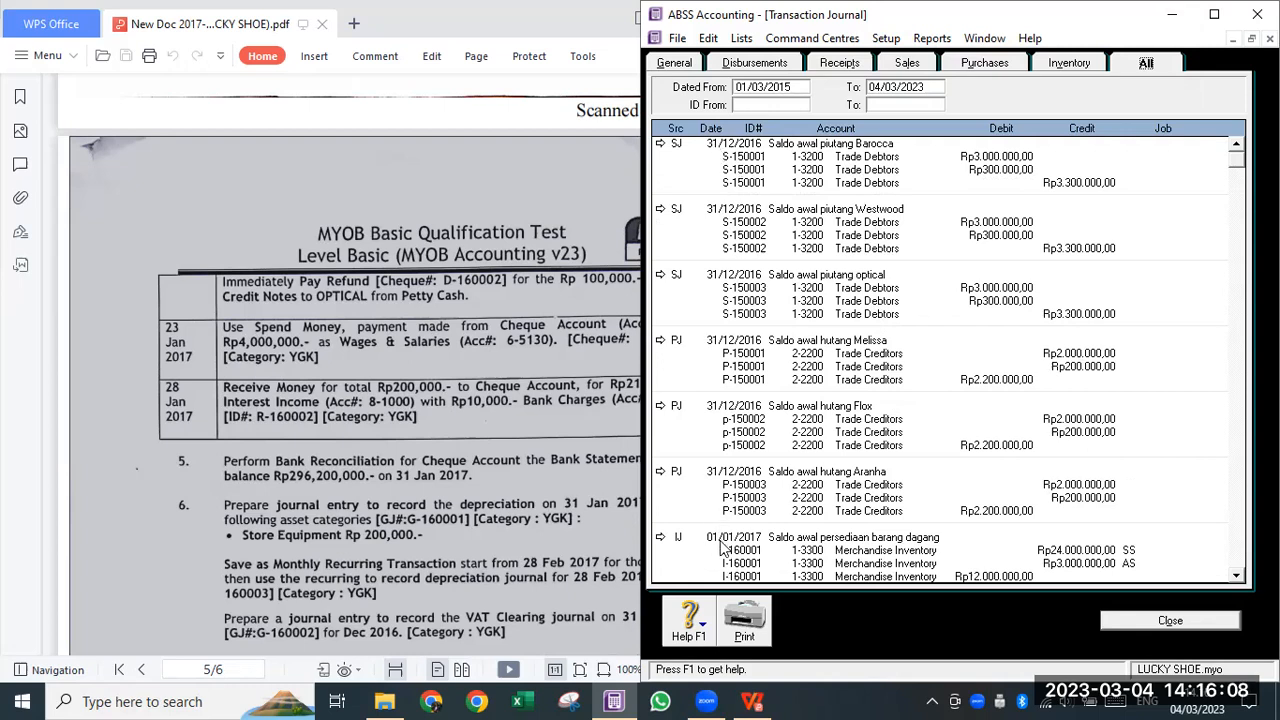
left_click(1238, 577)
left_click_drag(1238, 577, 1238, 577)
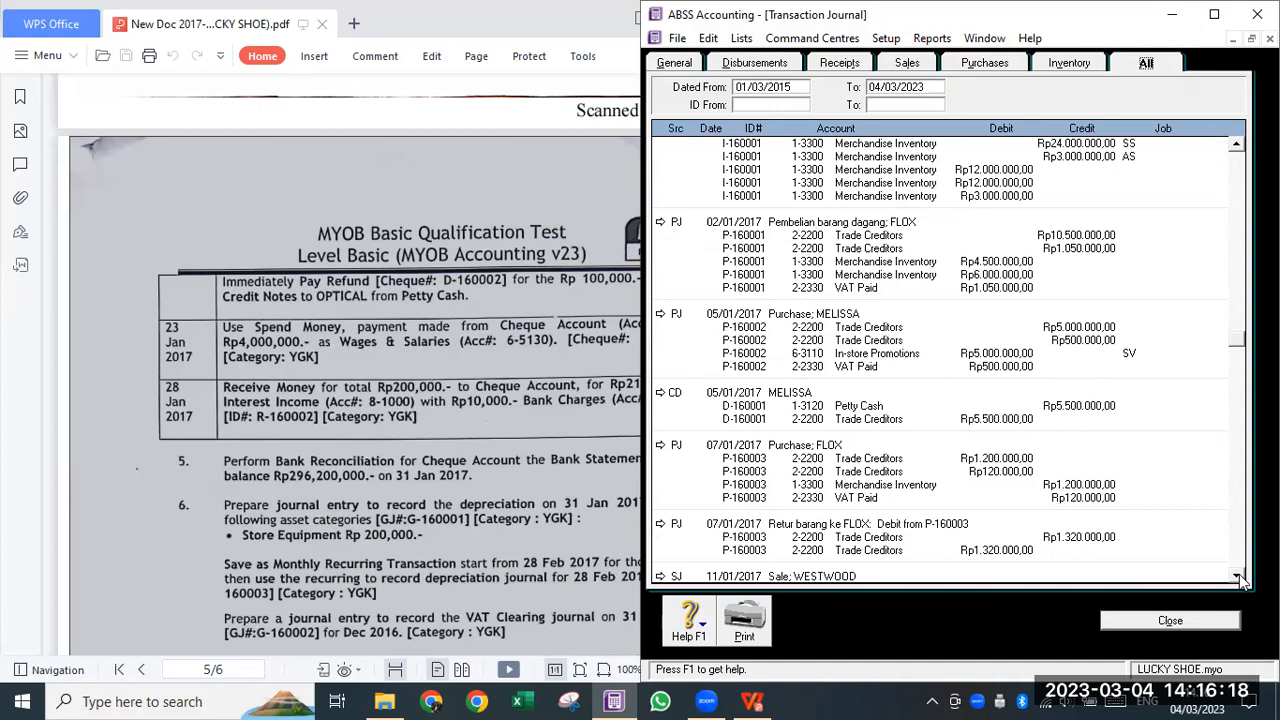
left_click(1238, 577)
left_click(1238, 577)
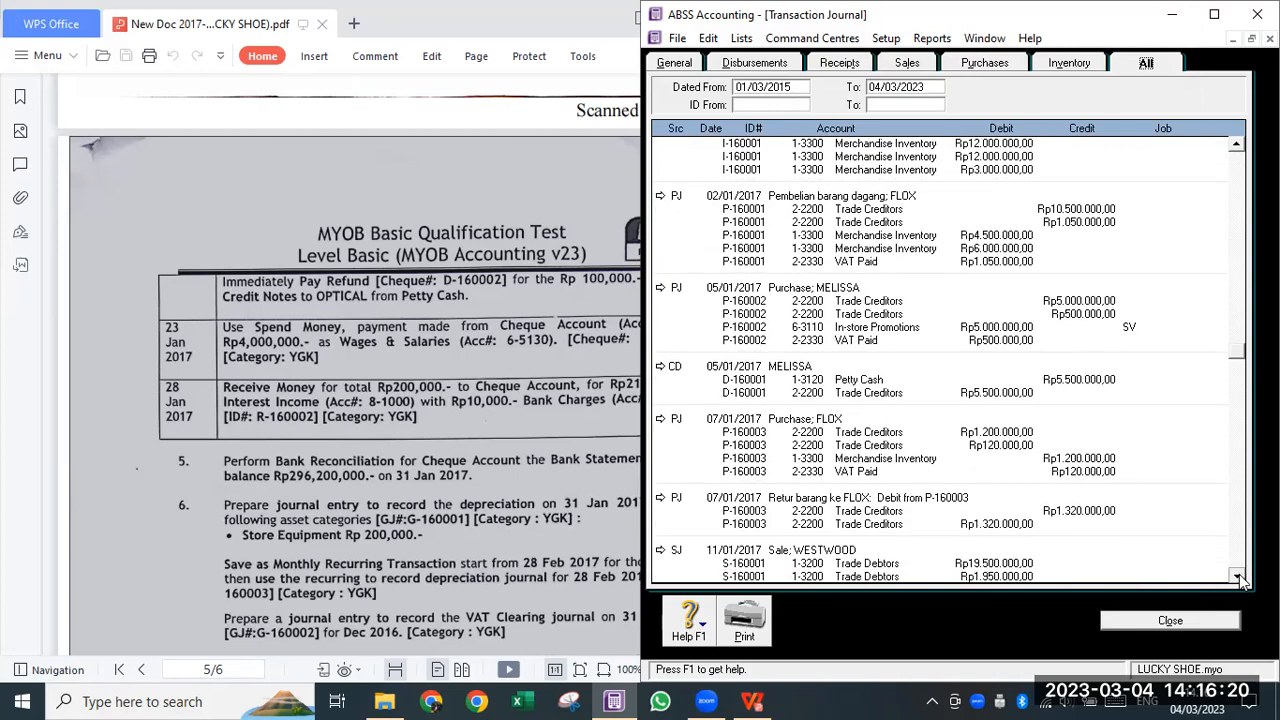
left_click(1238, 577)
left_click(1238, 577)
left_click(1238, 577)
left_click_drag(1238, 577, 1238, 577)
left_click(1238, 577)
left_click(1238, 577)
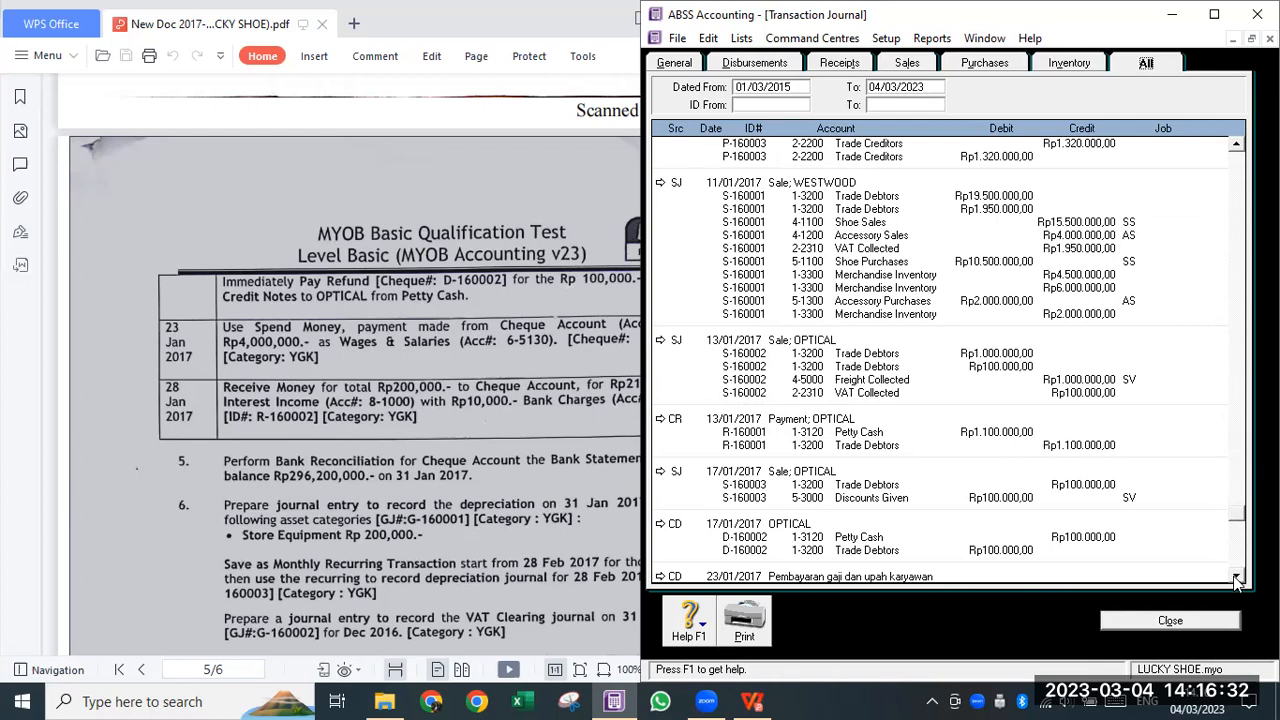
scroll(1238, 580, "down", 3)
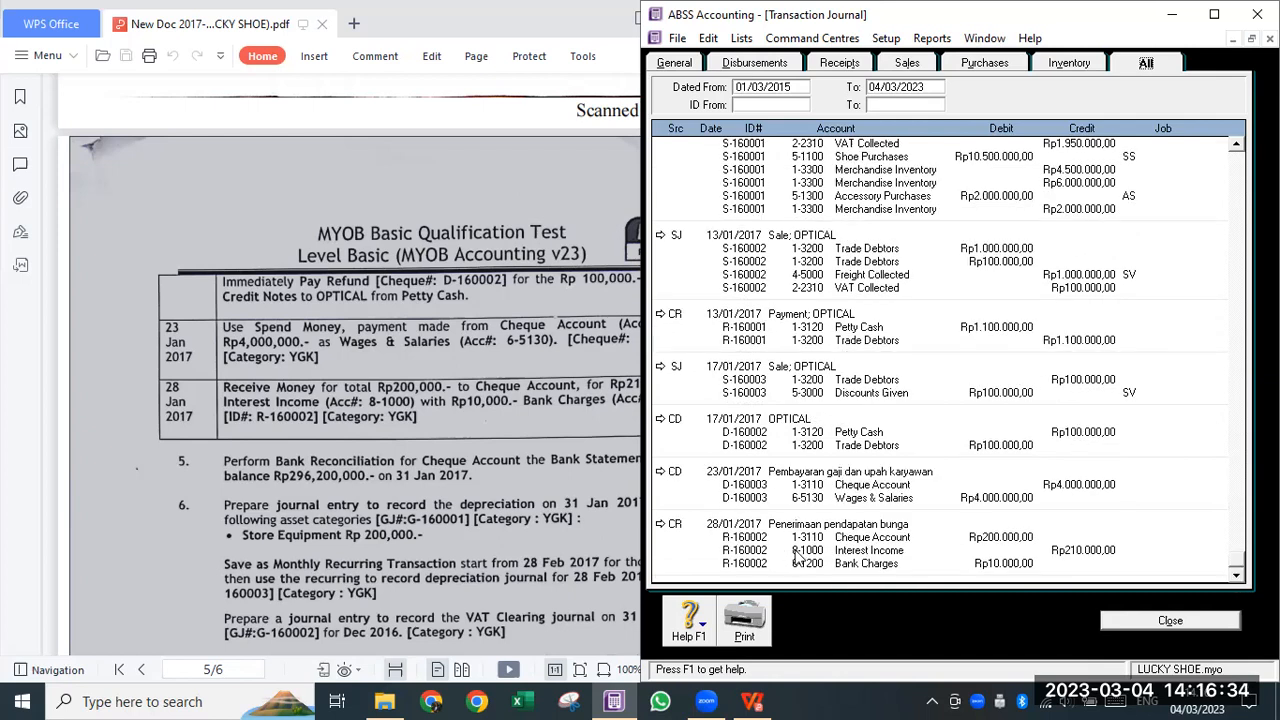
left_click(1172, 622)
- Maximize the test PDF and scroll to tasks 5–8, beginning with the bank reconciliation
left_click(547, 403)
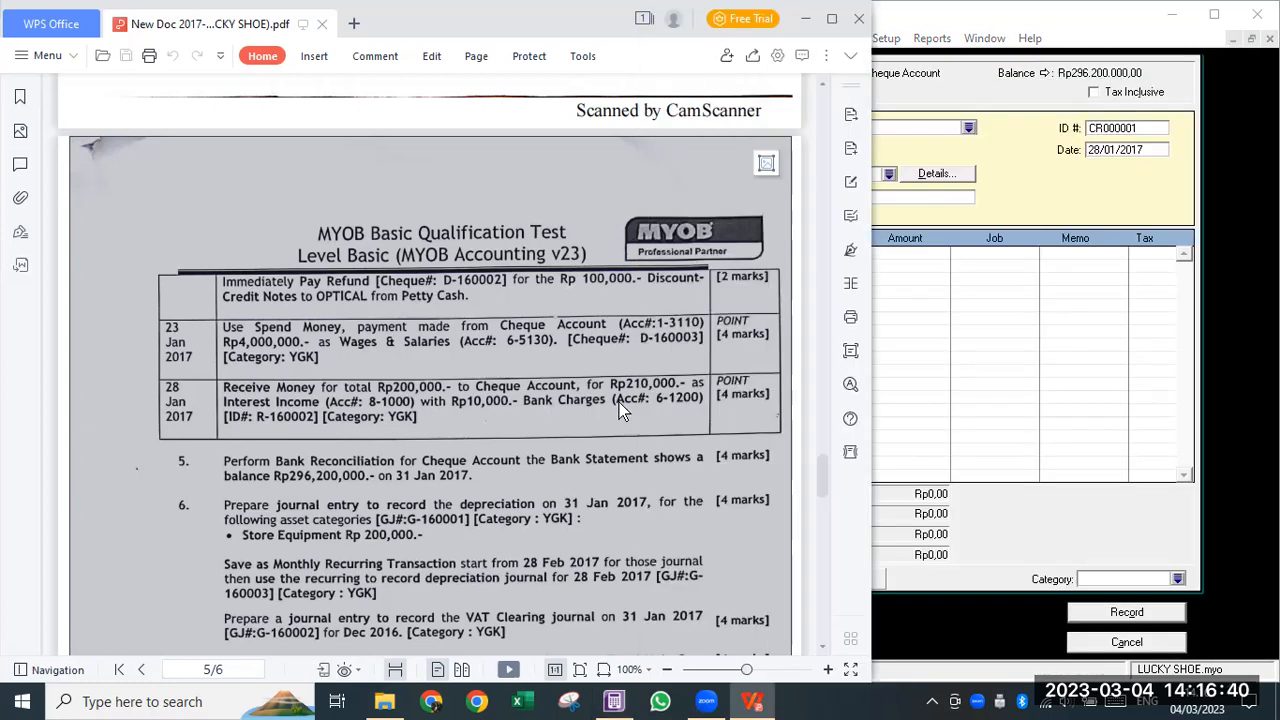
double_click(830, 15)
scroll(748, 408, "down", 1)
scroll(632, 329, "down", 3)
scroll(632, 329, "up", 2, "ctrl")
scroll(639, 334, "down", 3)
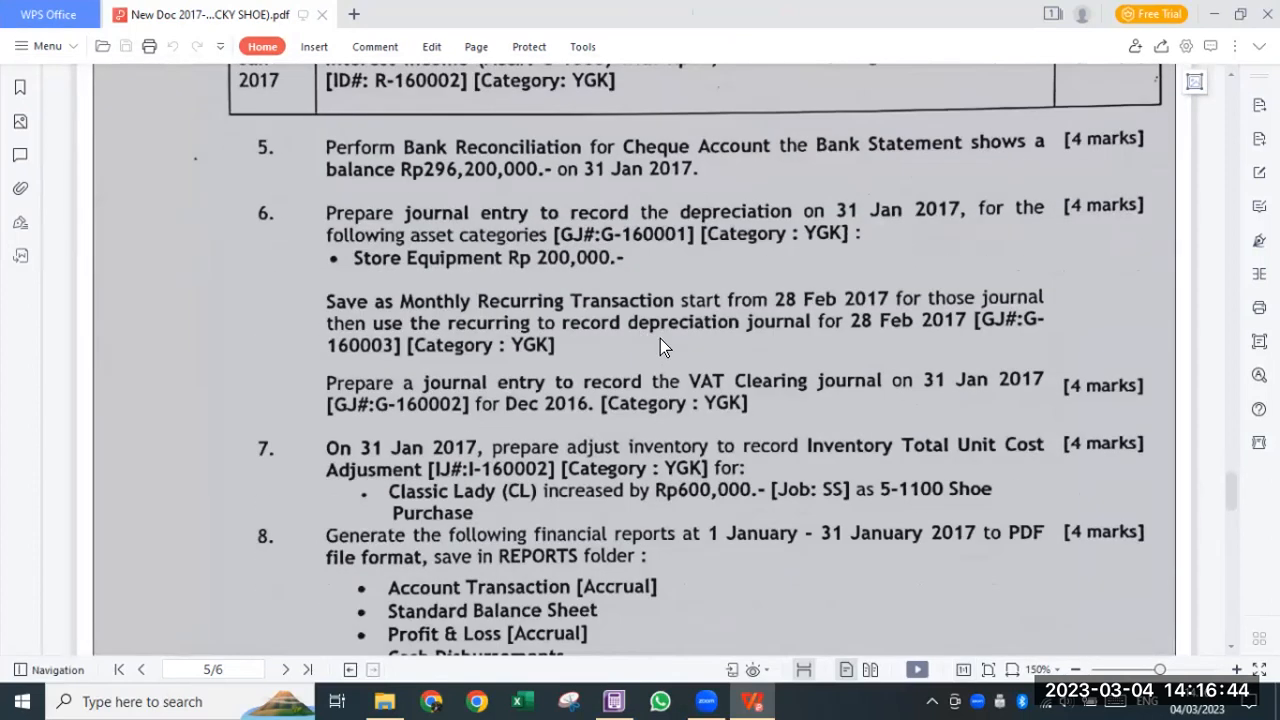
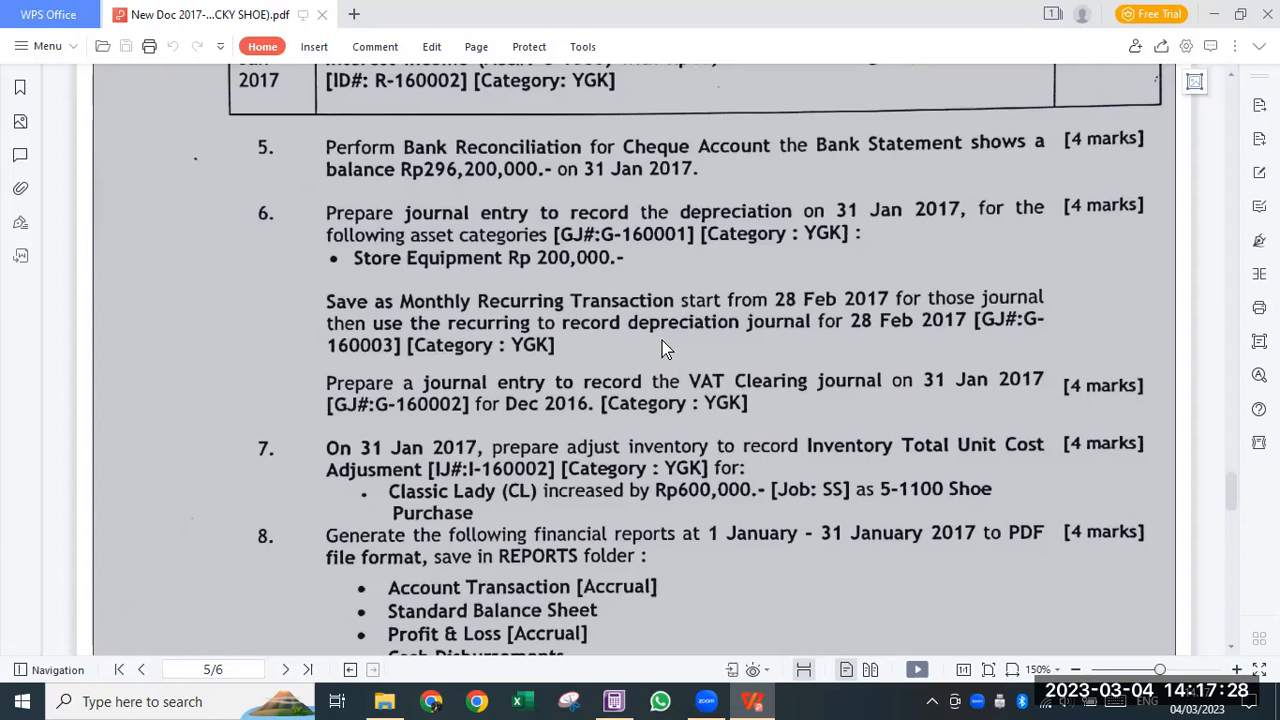
- Snap the PDF left, close all ABSS windows, and start Reconcile Accounts from Banking
key("super+Left")
left_click(934, 406)
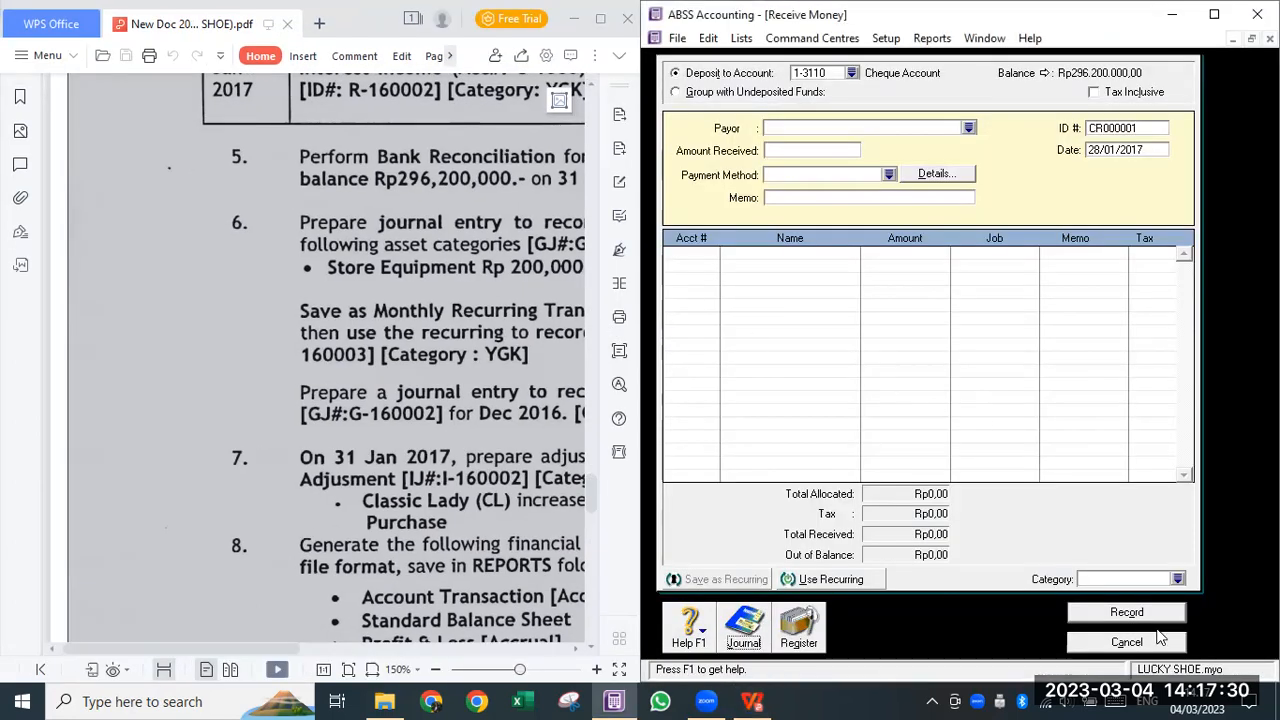
left_click(984, 38)
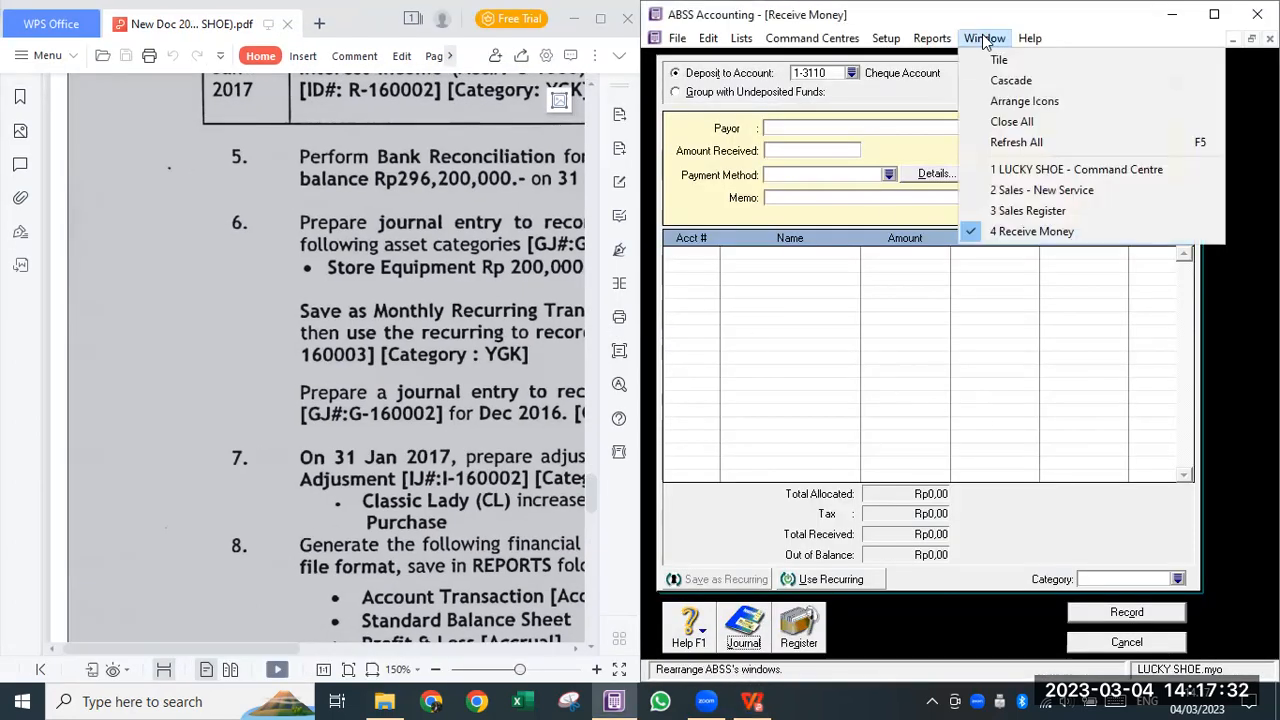
left_click(1019, 127)
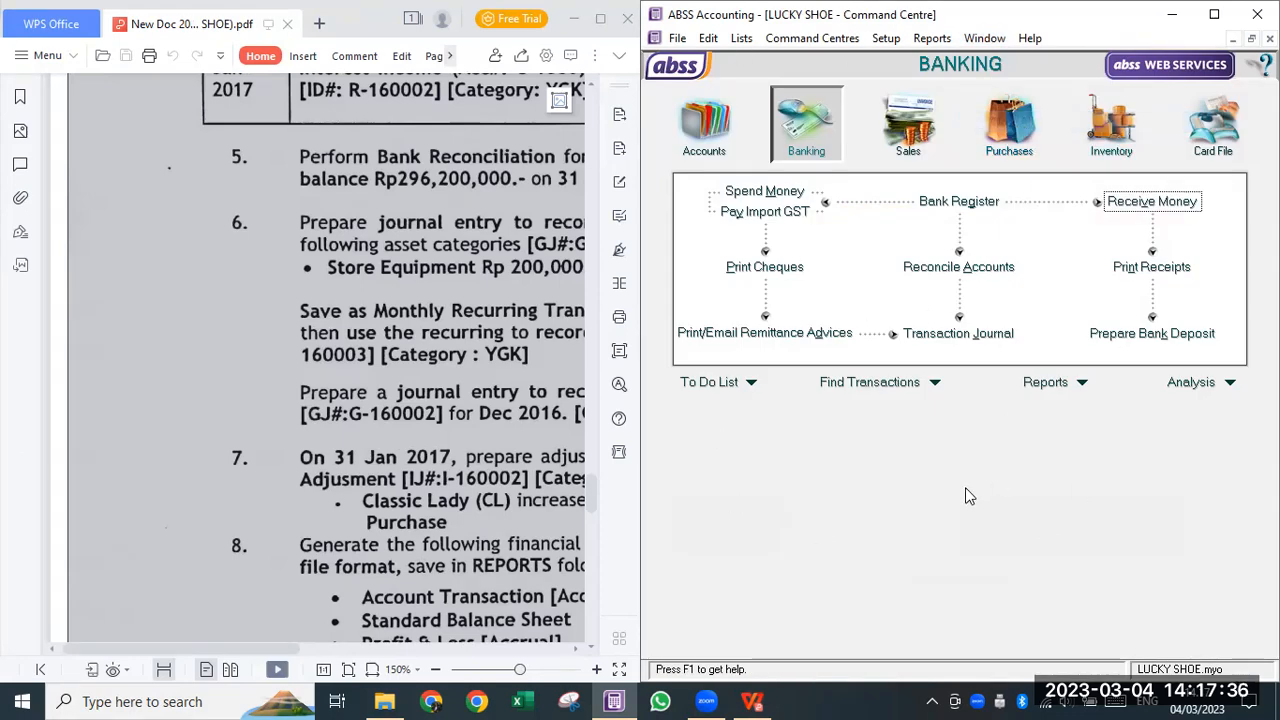
left_click(986, 277)
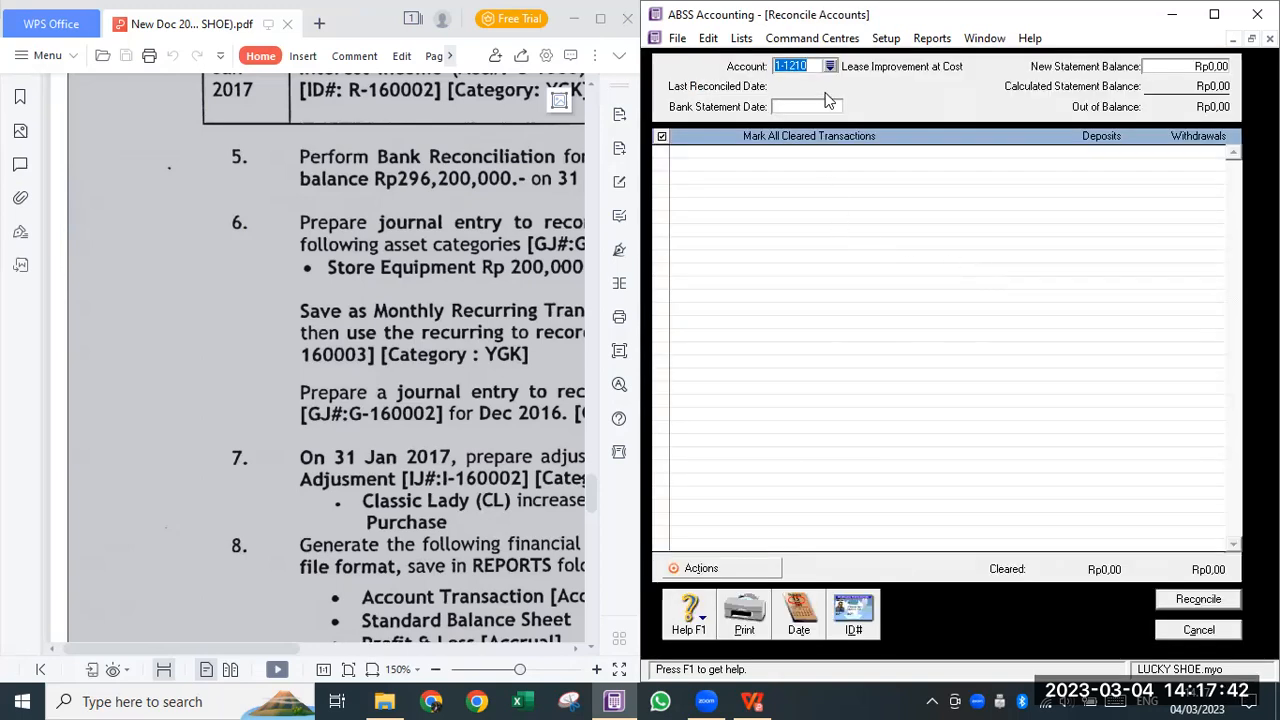
left_click(830, 66)
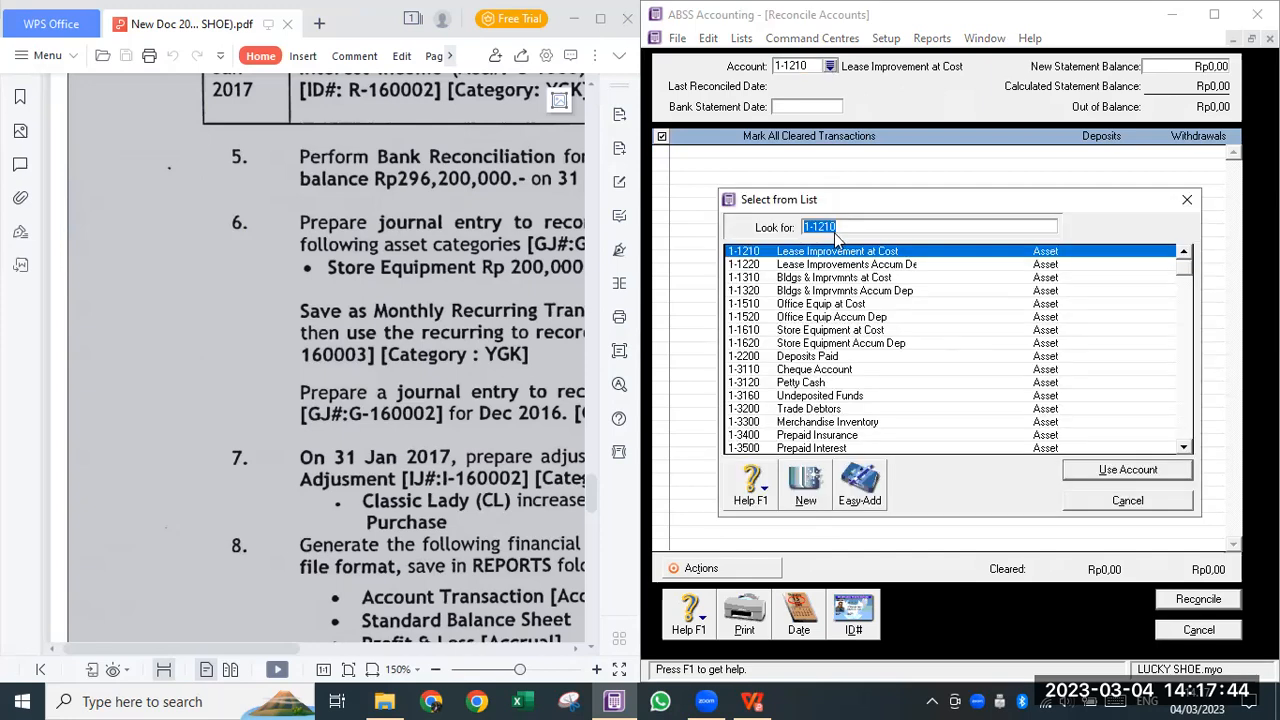
- Reconcile Cheque Account 1-3110 against a Rp296.200.000,00 statement dated 31/01/2017
left_click(864, 369)
left_click(1150, 471)
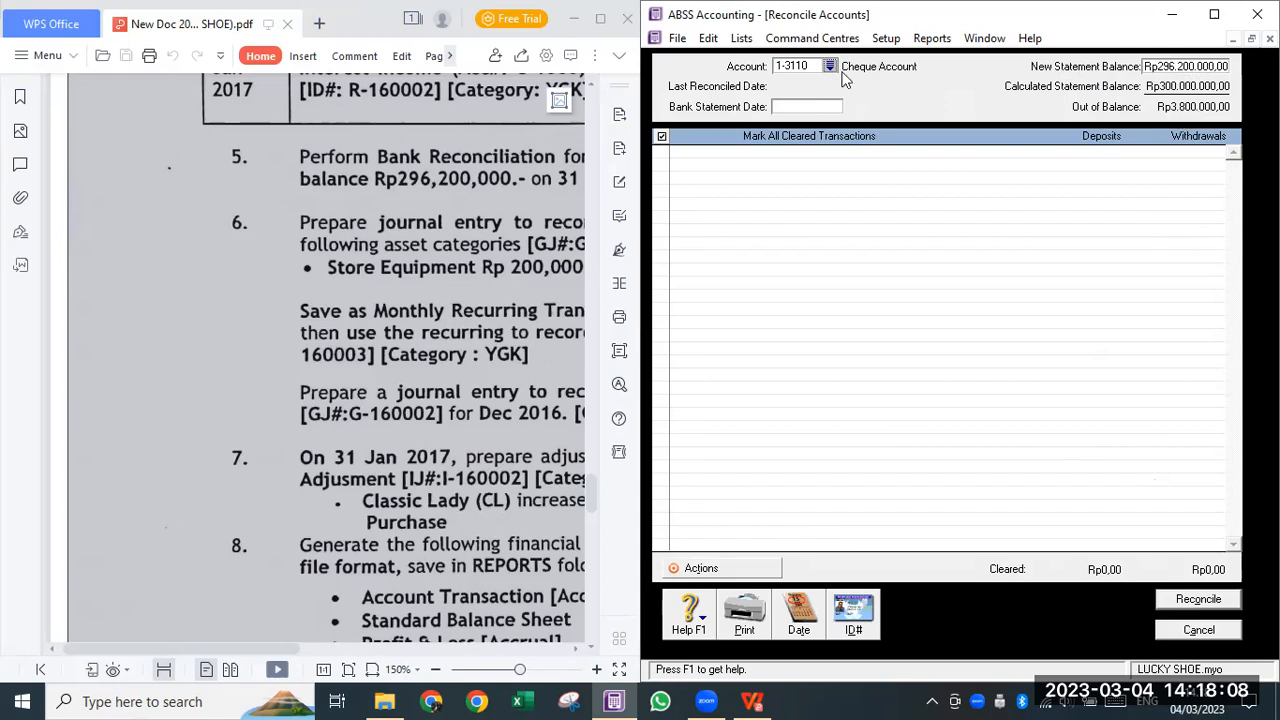
left_click(782, 108)
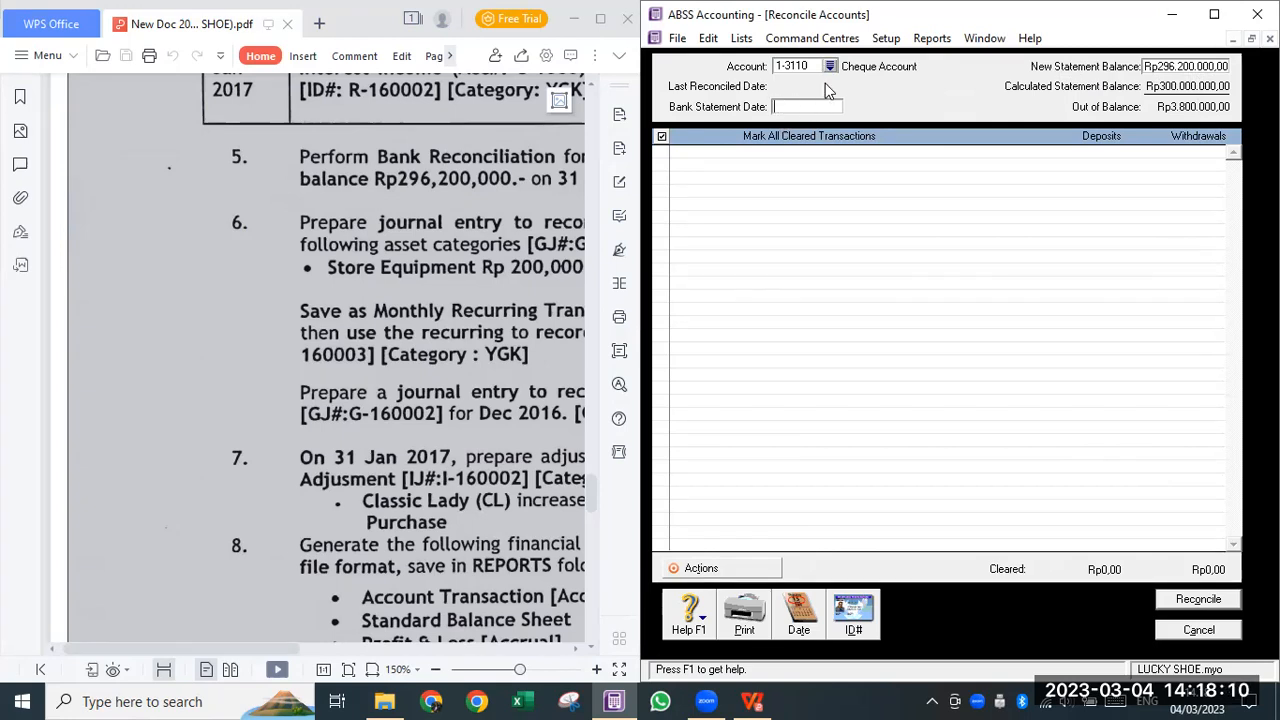
type("31/1/2017")
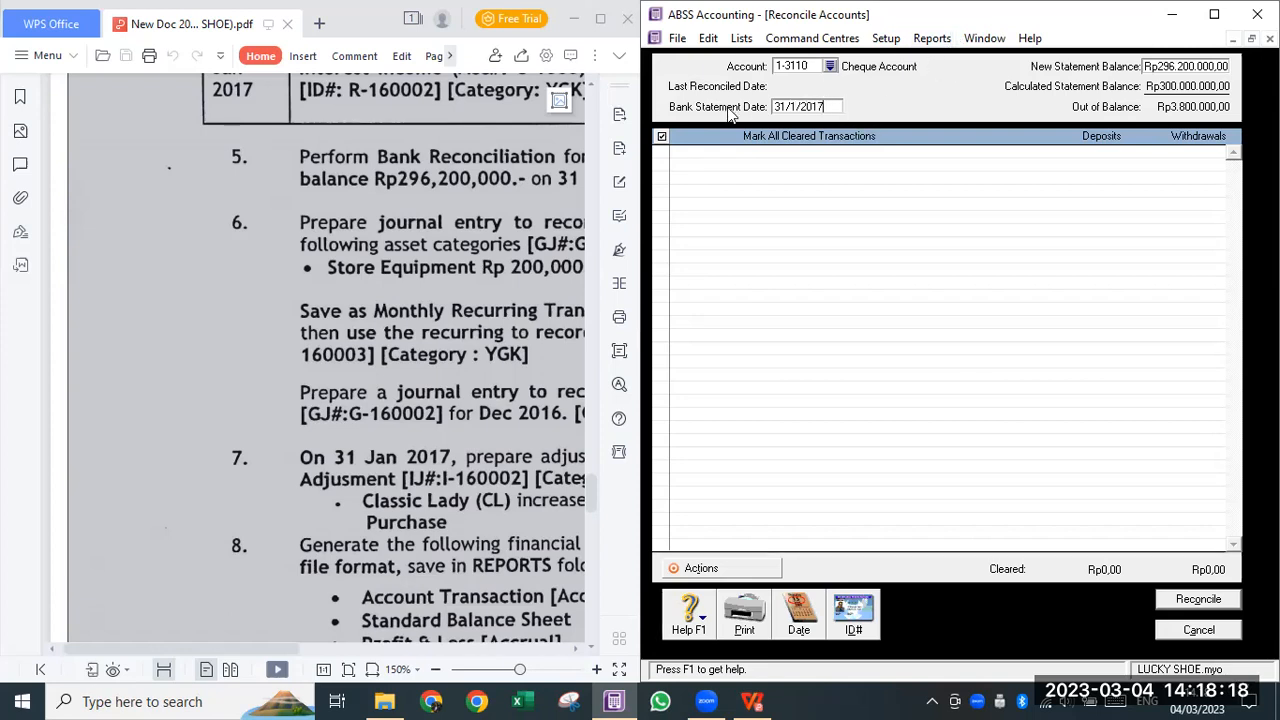
key("Tab")
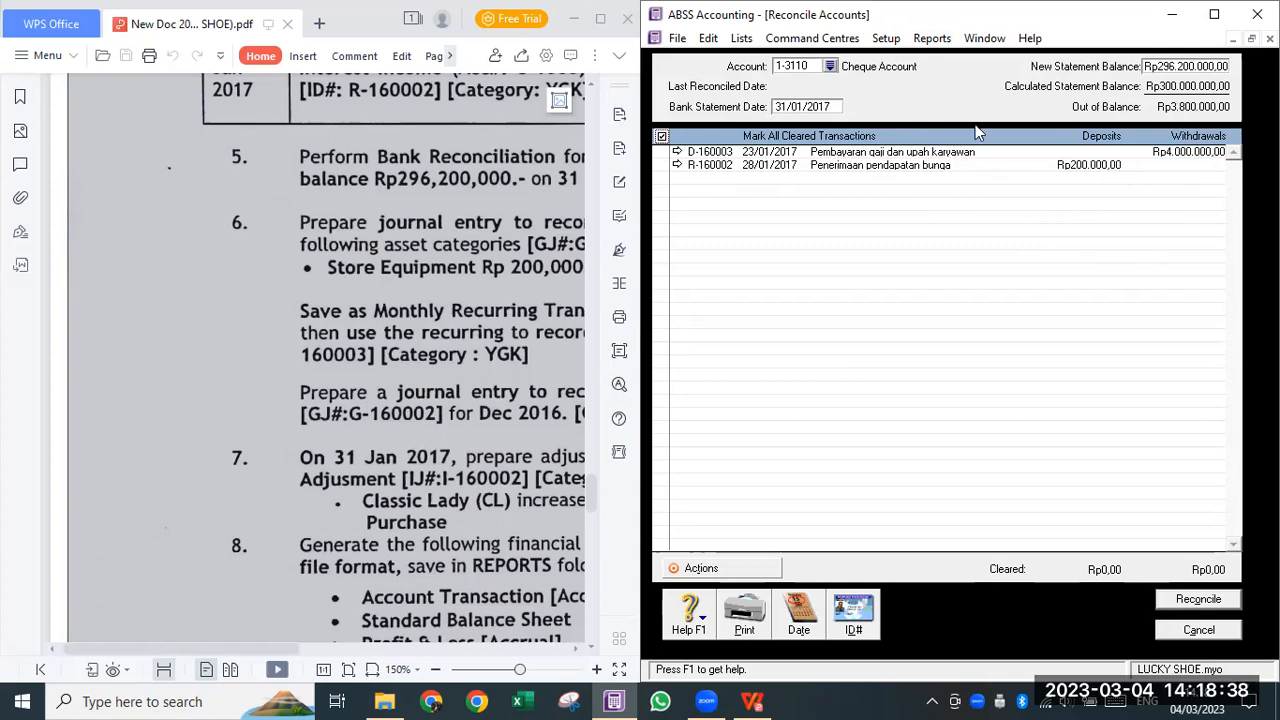
- Clear D-160003 and R-160002, then confirm the reconciliation at Rp0,00 out of balance
left_click(661, 152)
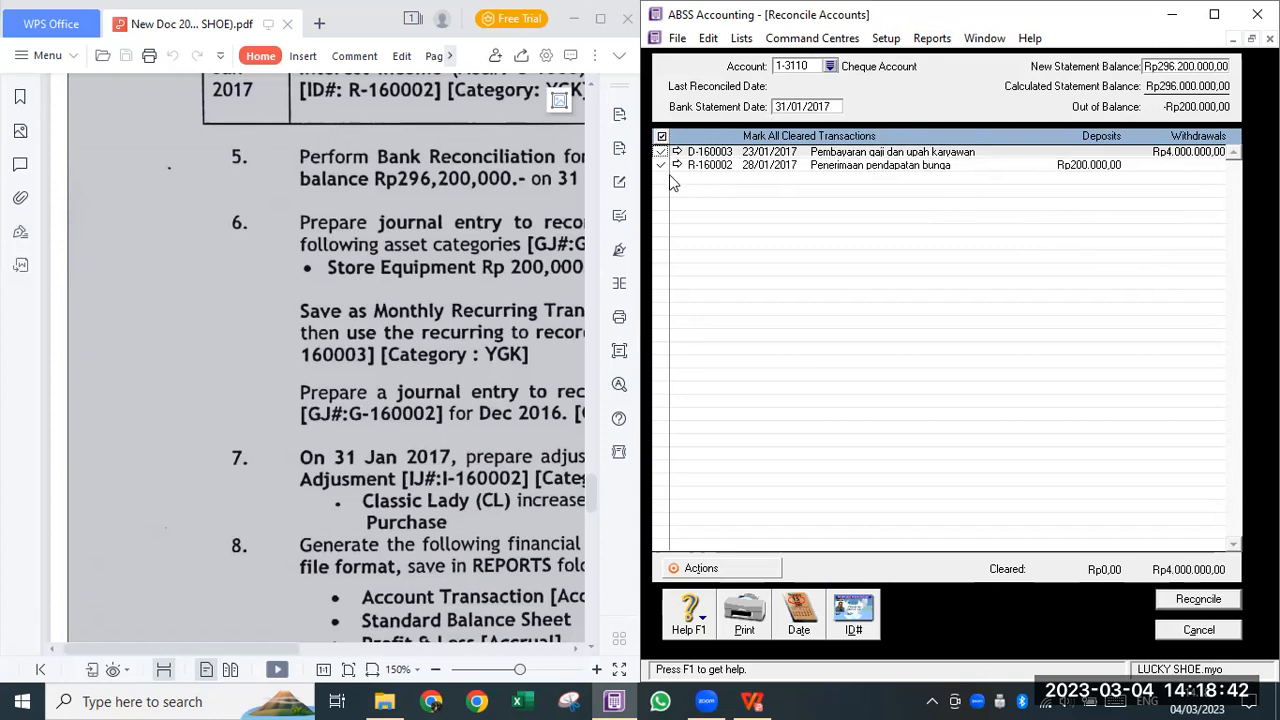
left_click(668, 174)
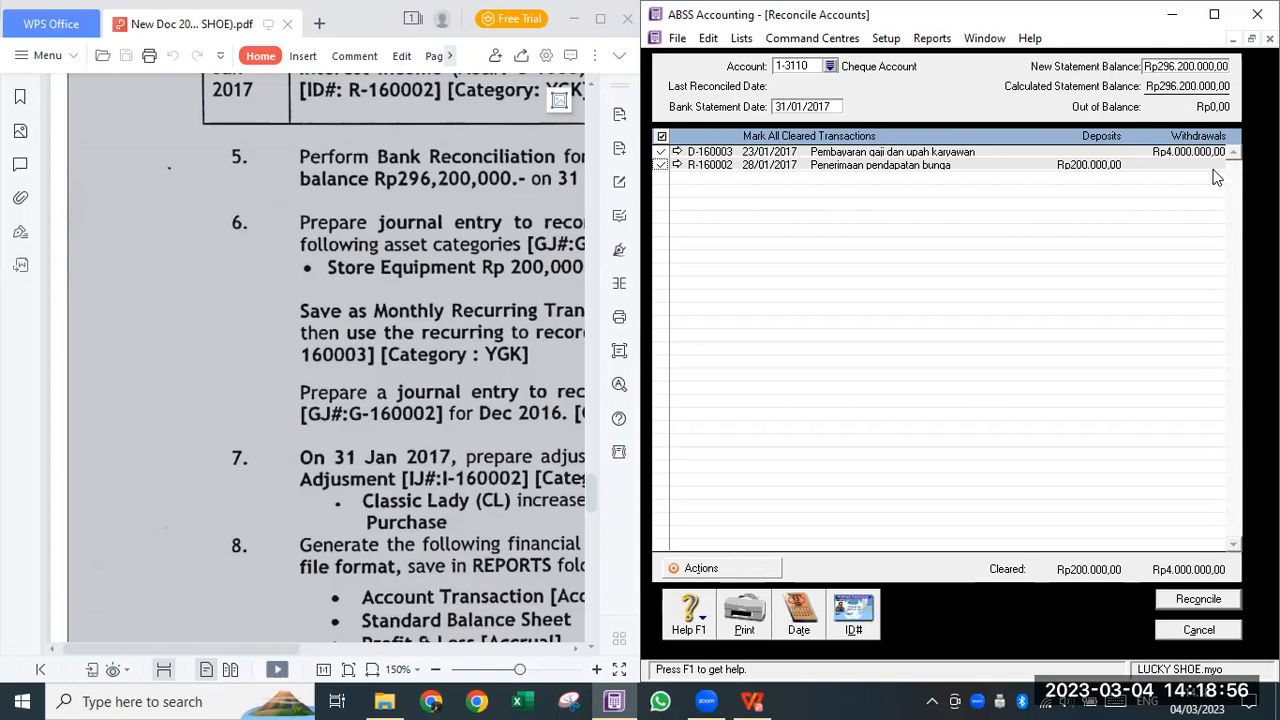
left_click(1200, 599)
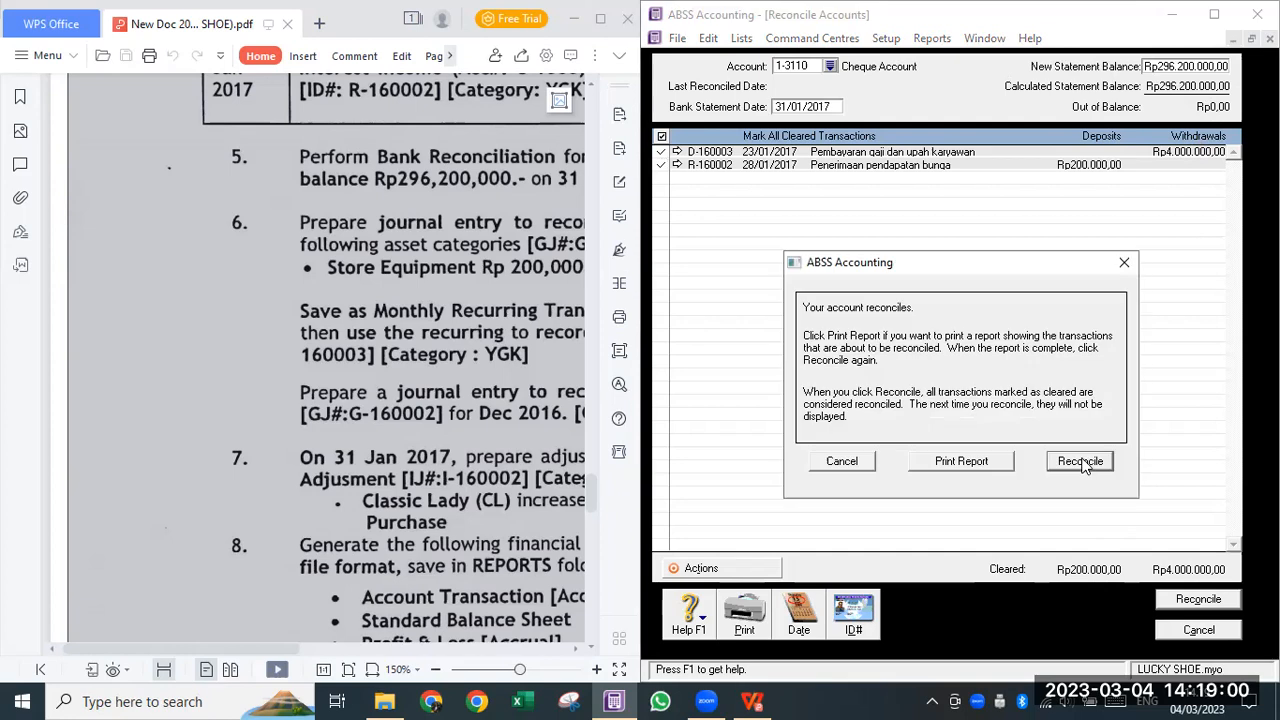
left_click(1081, 461)
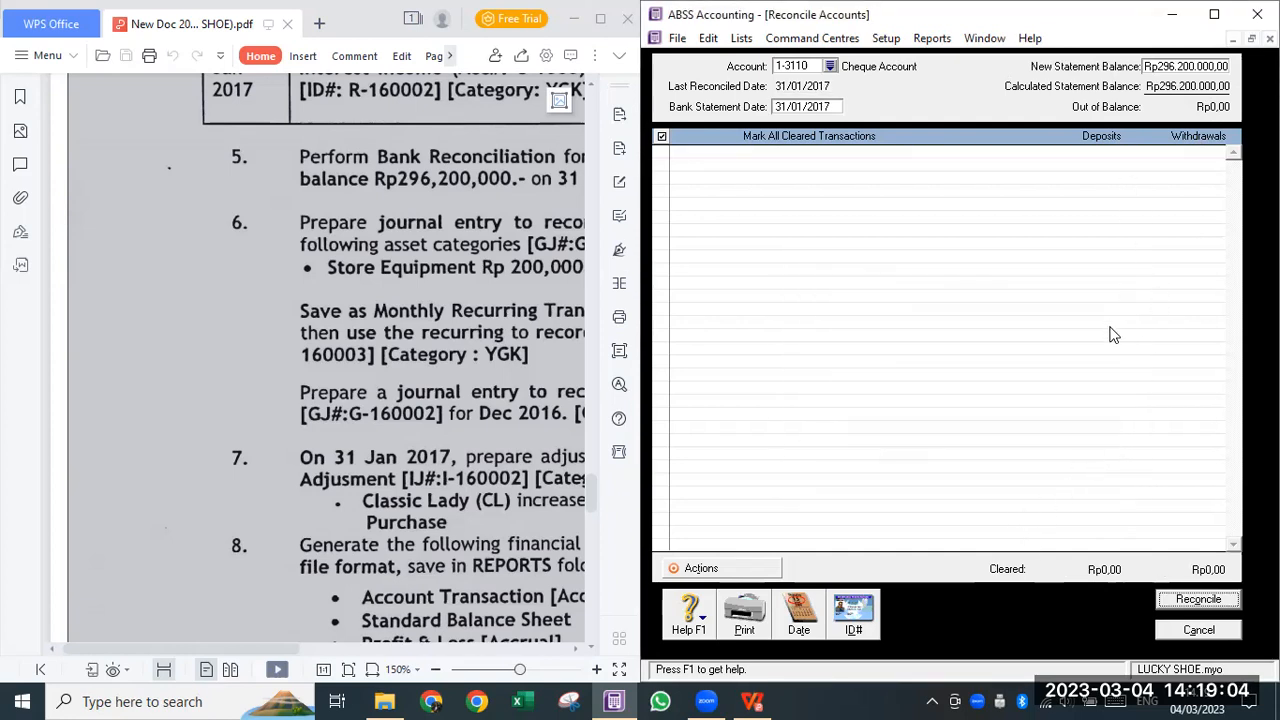
left_click(478, 258)
- Read task 6 in the enlarged PDF, then close the reconciliation and show the Accounts centre
left_click(600, 18)
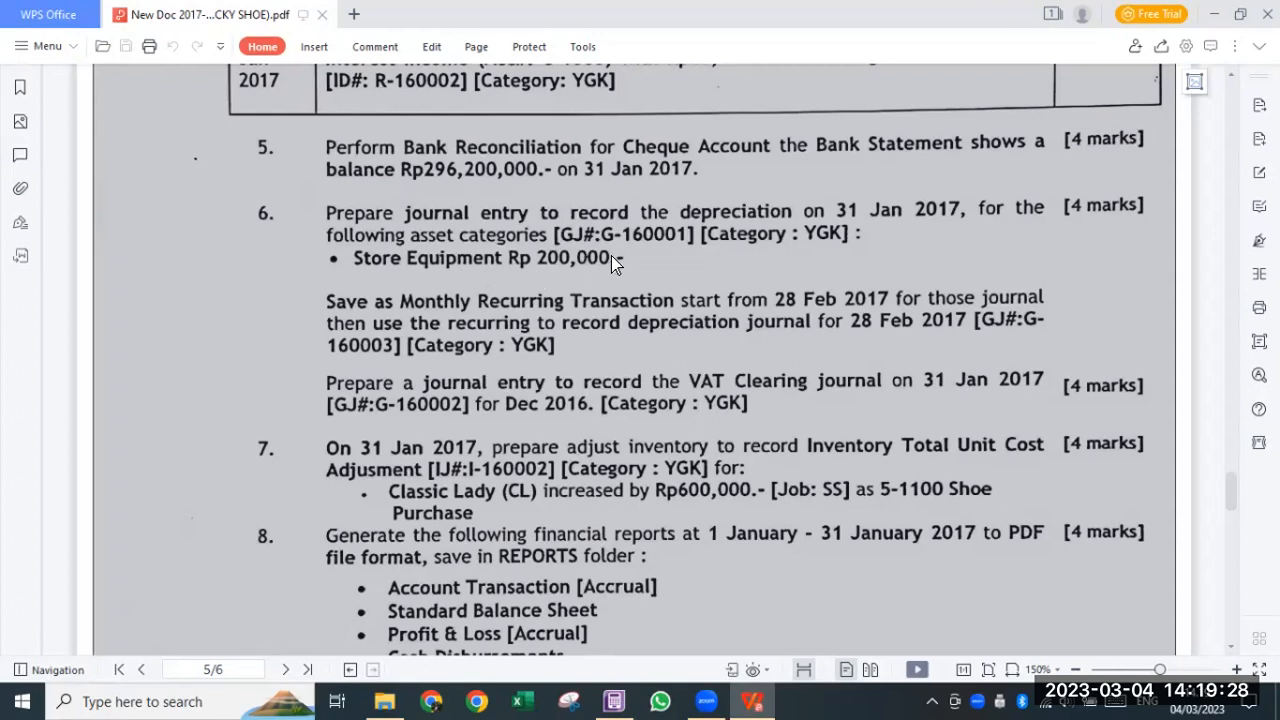
key("super+Left")
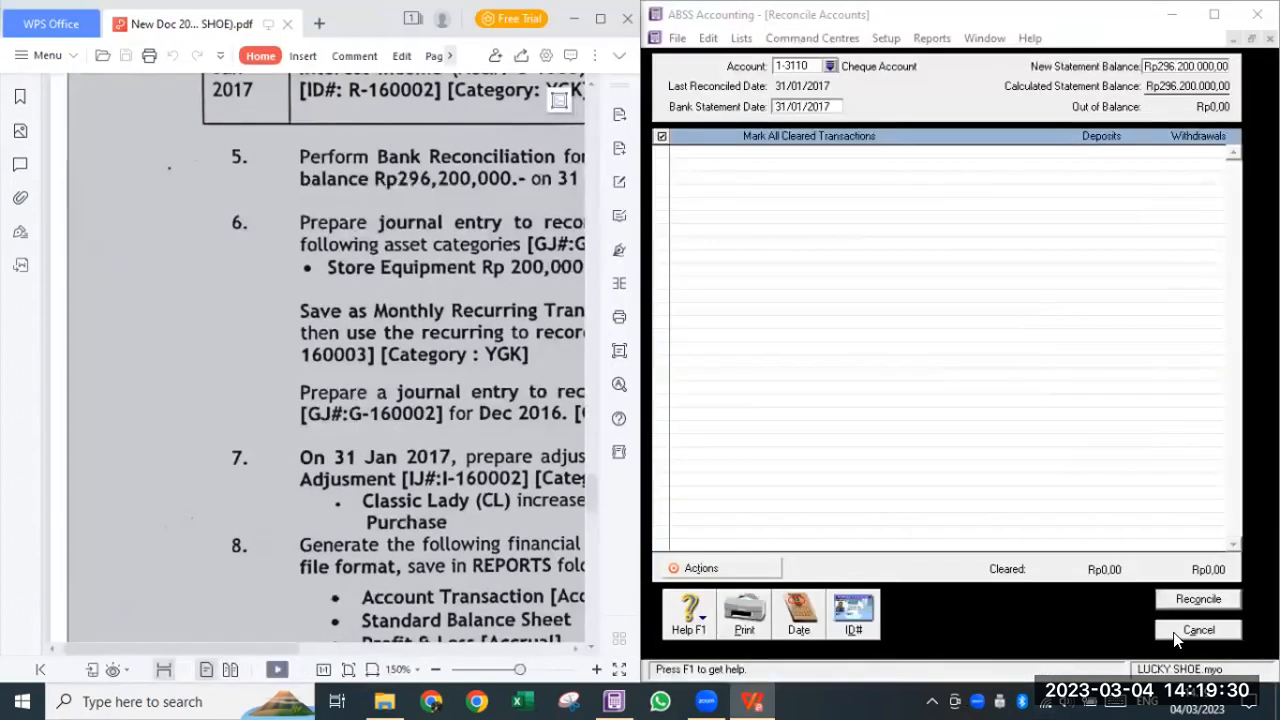
left_click(980, 38)
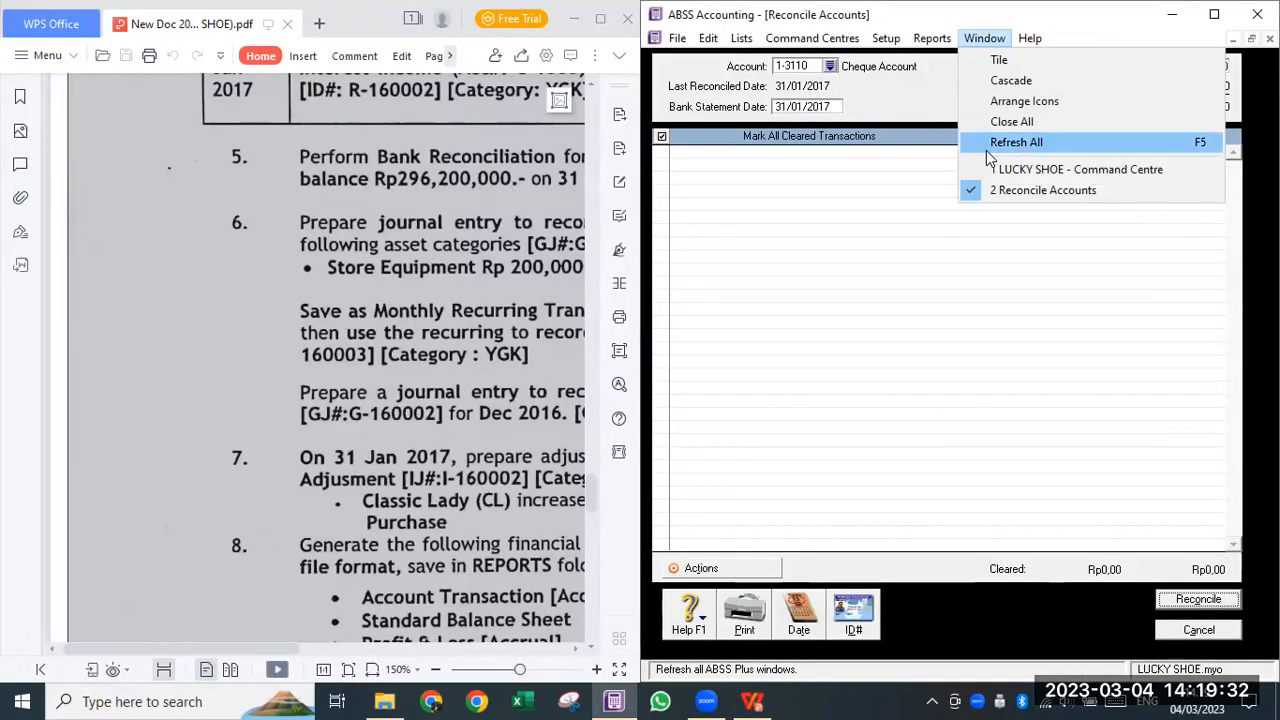
left_click(992, 122)
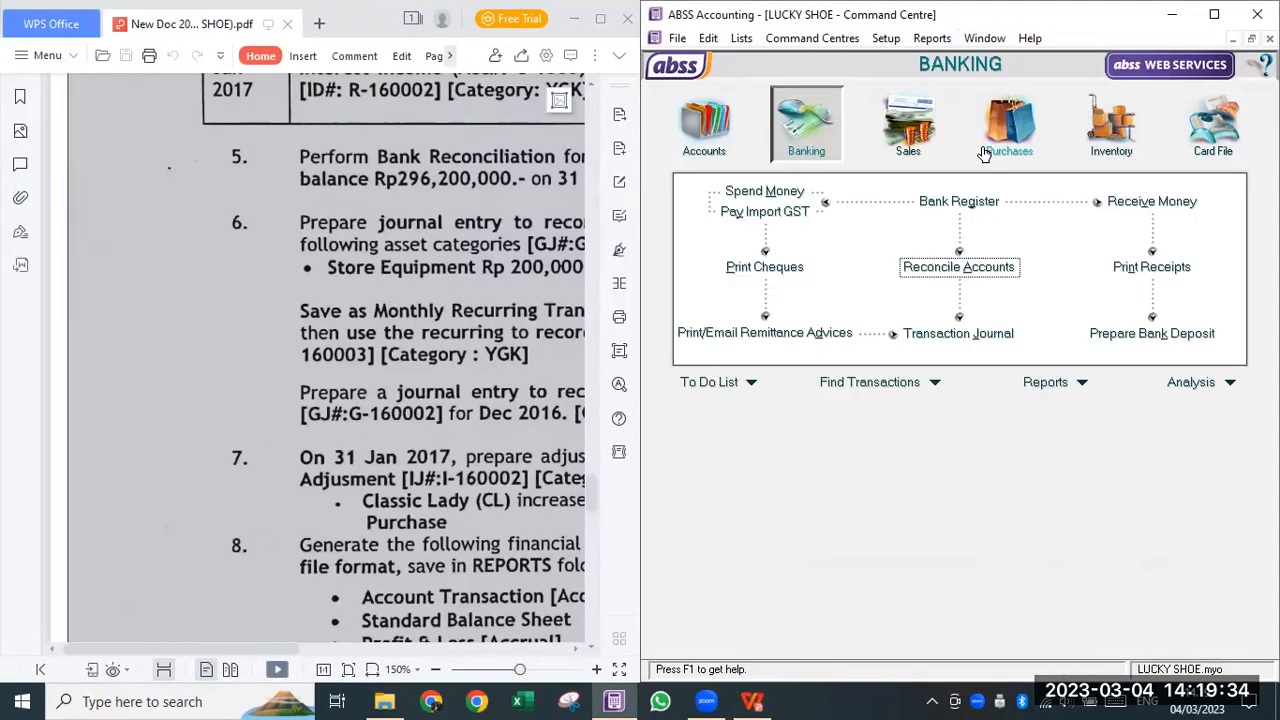
left_click(704, 135)
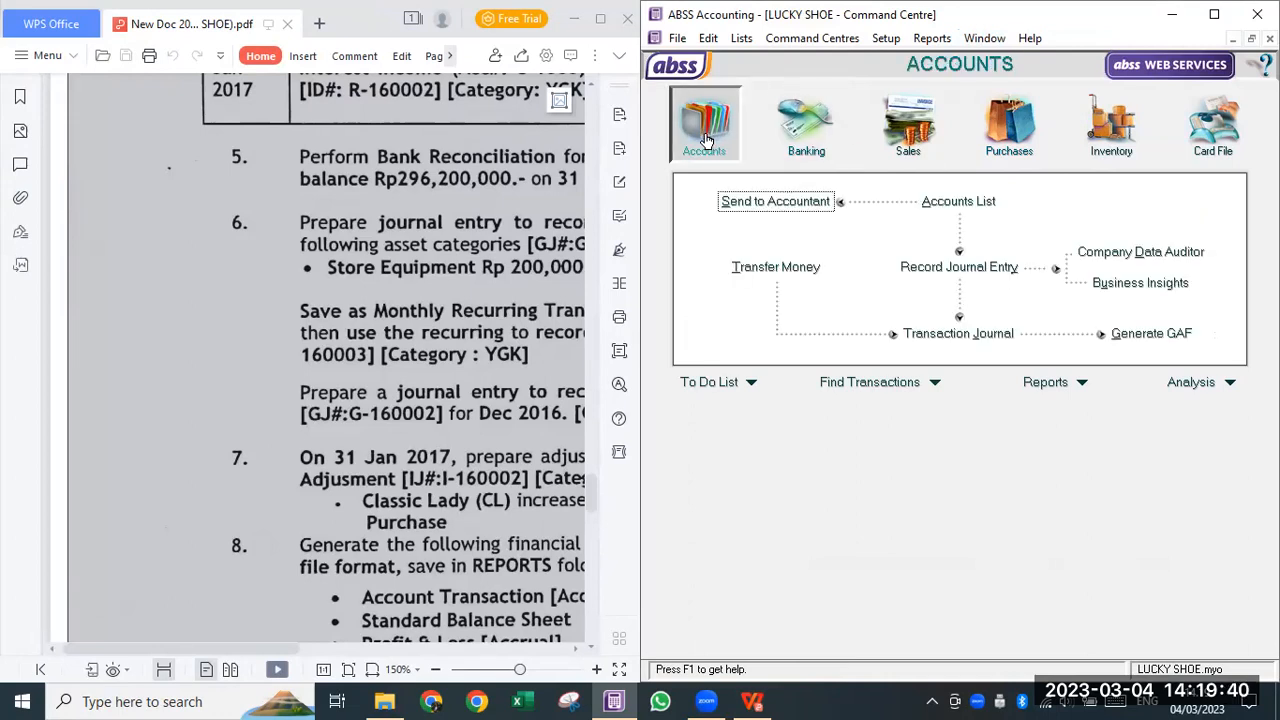
- Begin general journal G-160001 dated 31/01/2017 with memo 'Penyusutan peralatan toko'
left_click(932, 269)
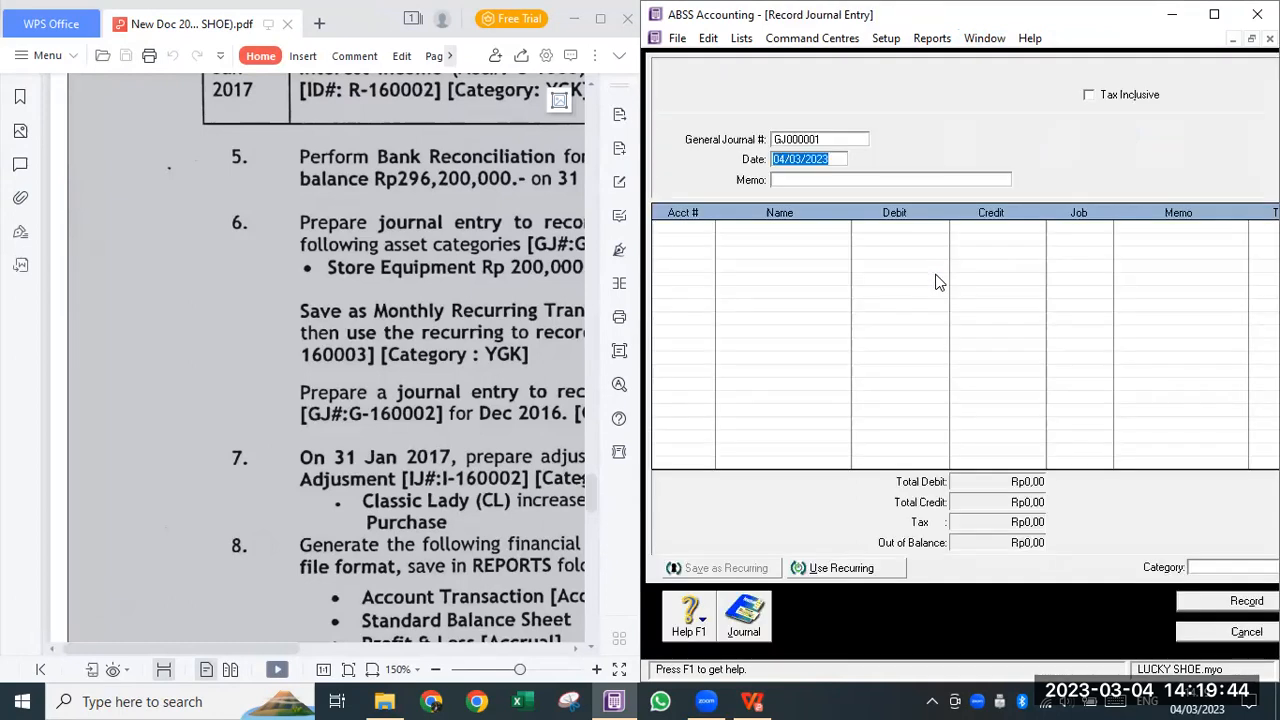
left_click(806, 140)
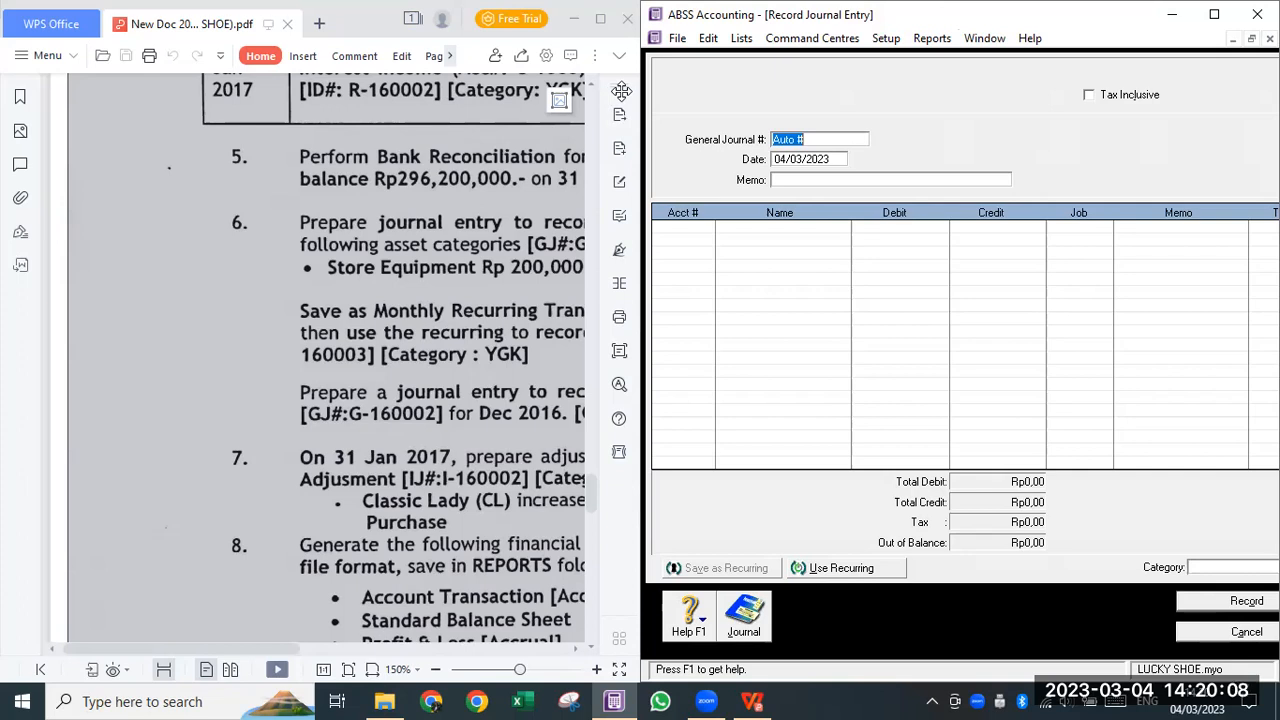
type("G-160001")
key("Tab")
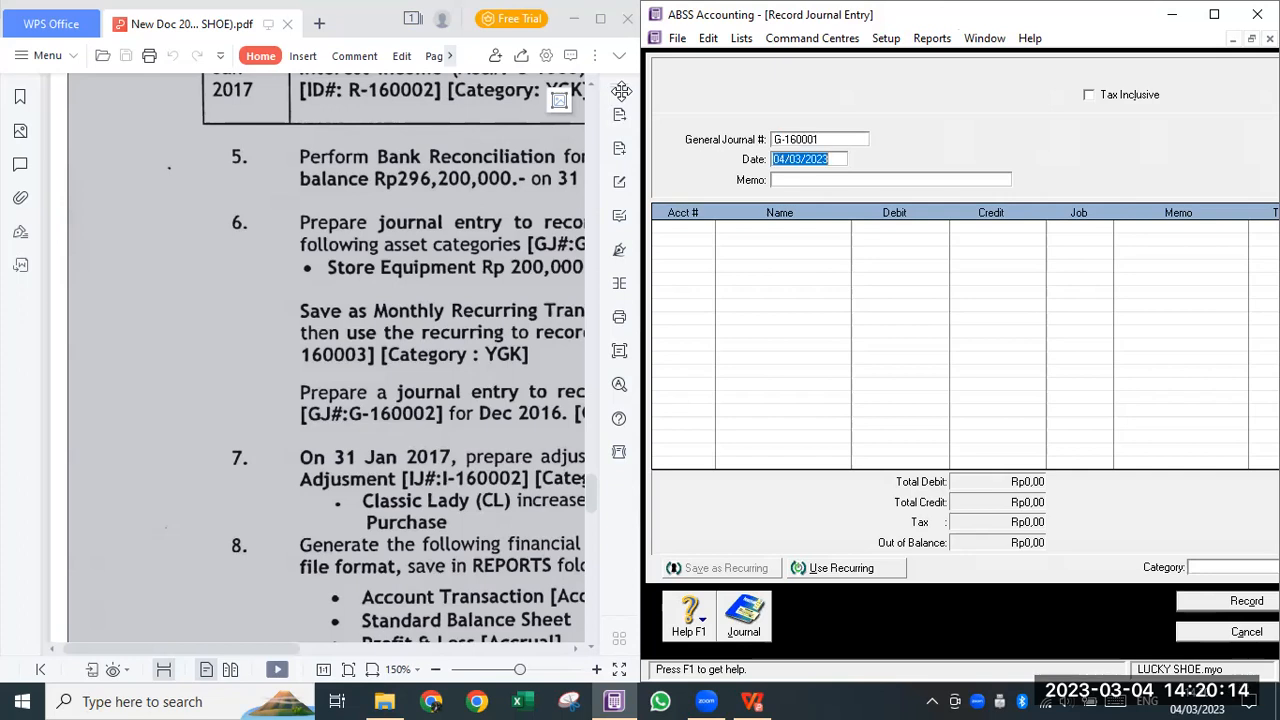
type("31/1/2017")
key("Tab")
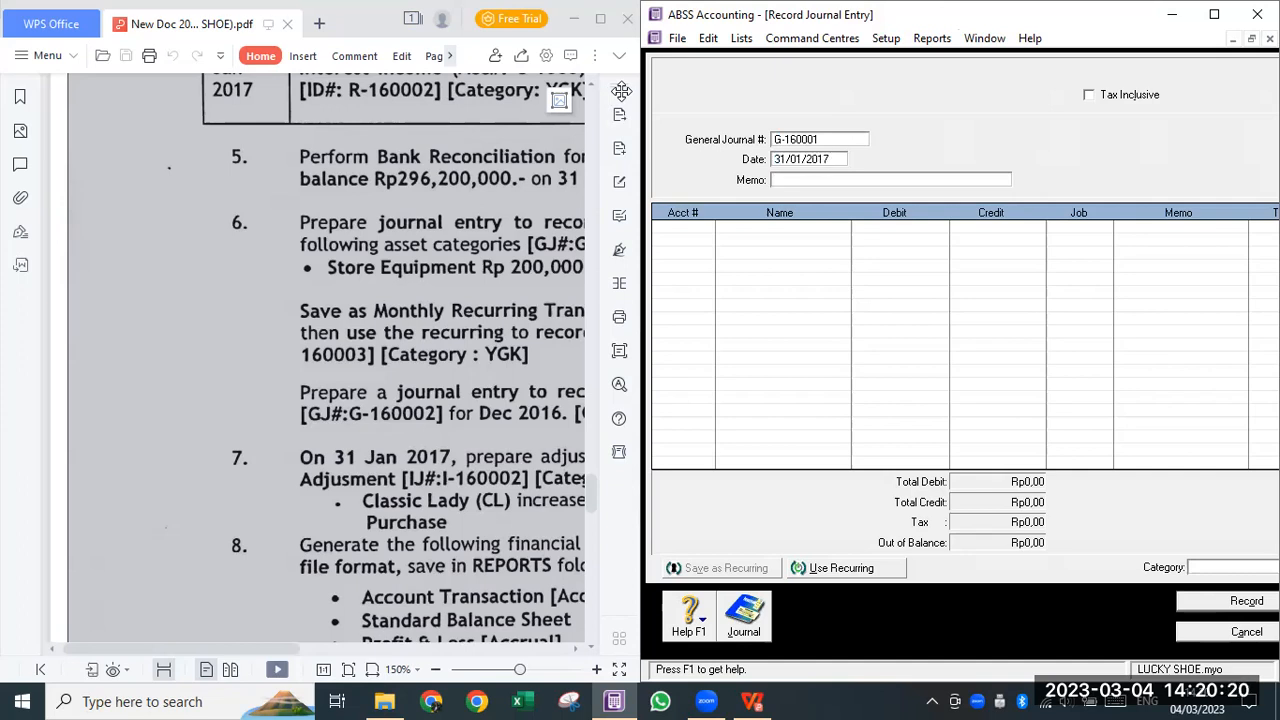
type("Penyusuta")
type("n ")
type("(")
type("peralatan toko")
key("Tab")
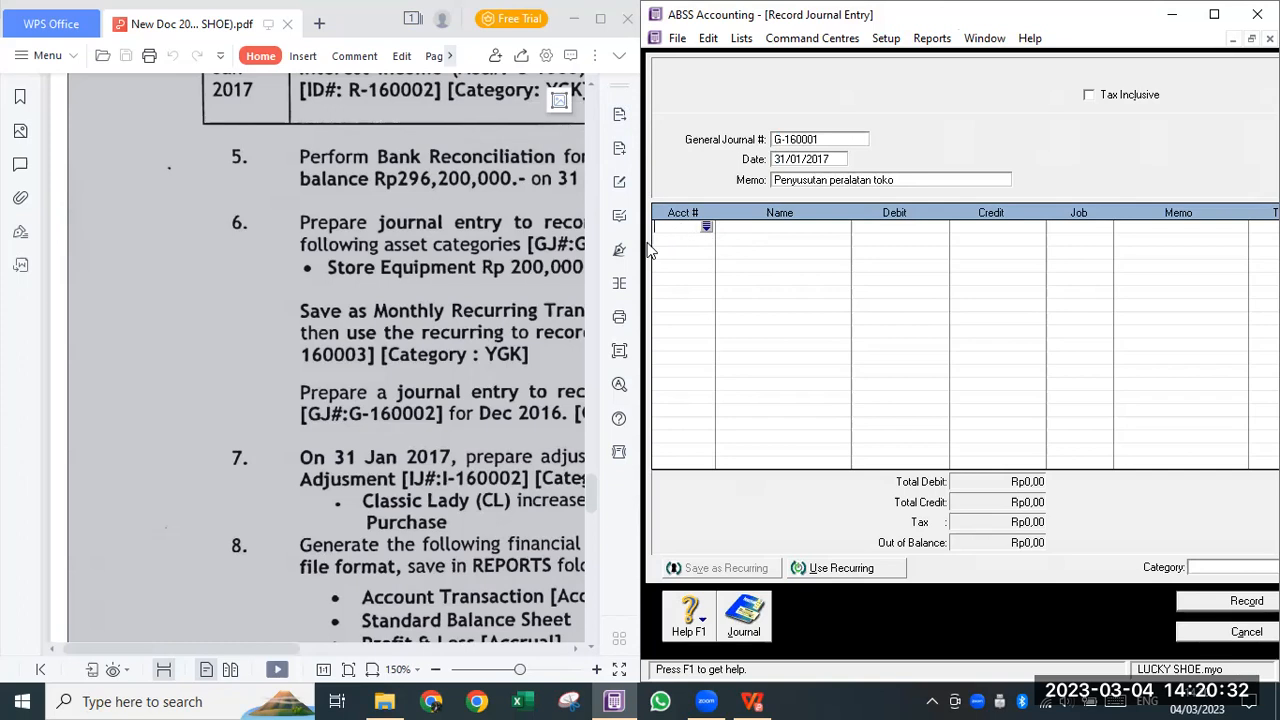
- Debit 6-1300 Depreciation Rp200.000,00 on the first journal line, with no job
left_click_drag(643, 252, 548, 263)
left_click(612, 227)
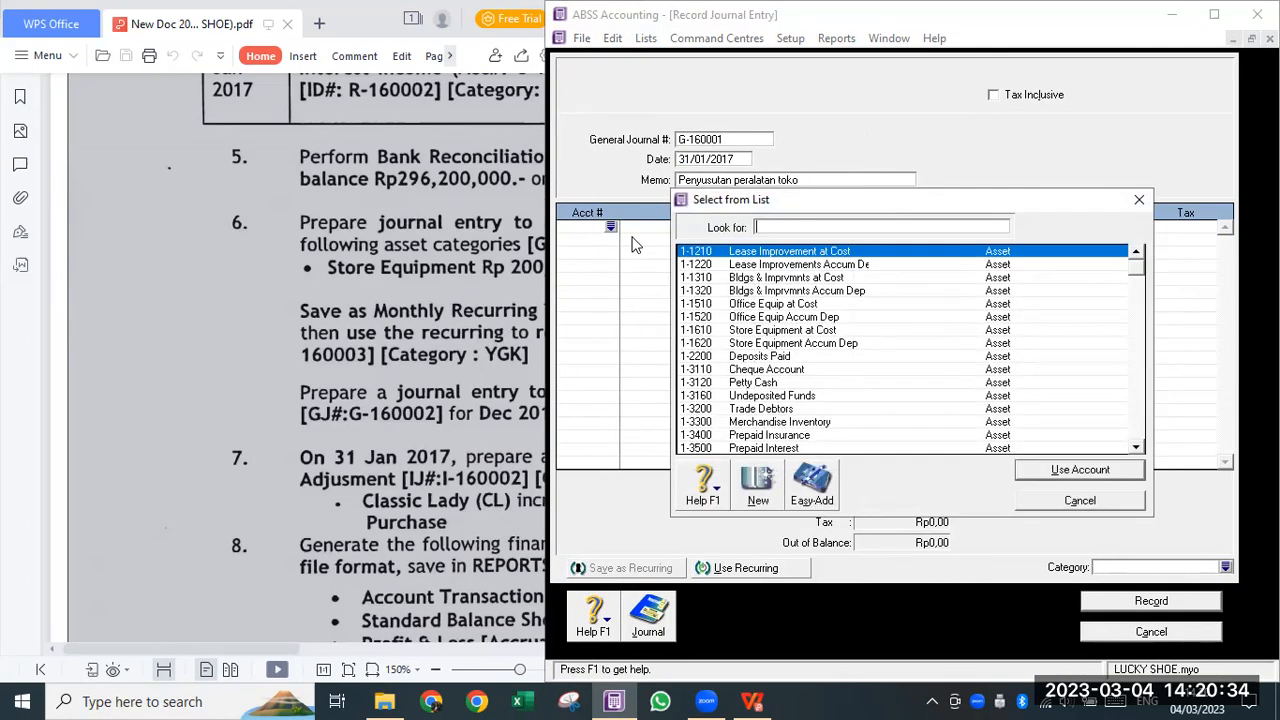
type("6")
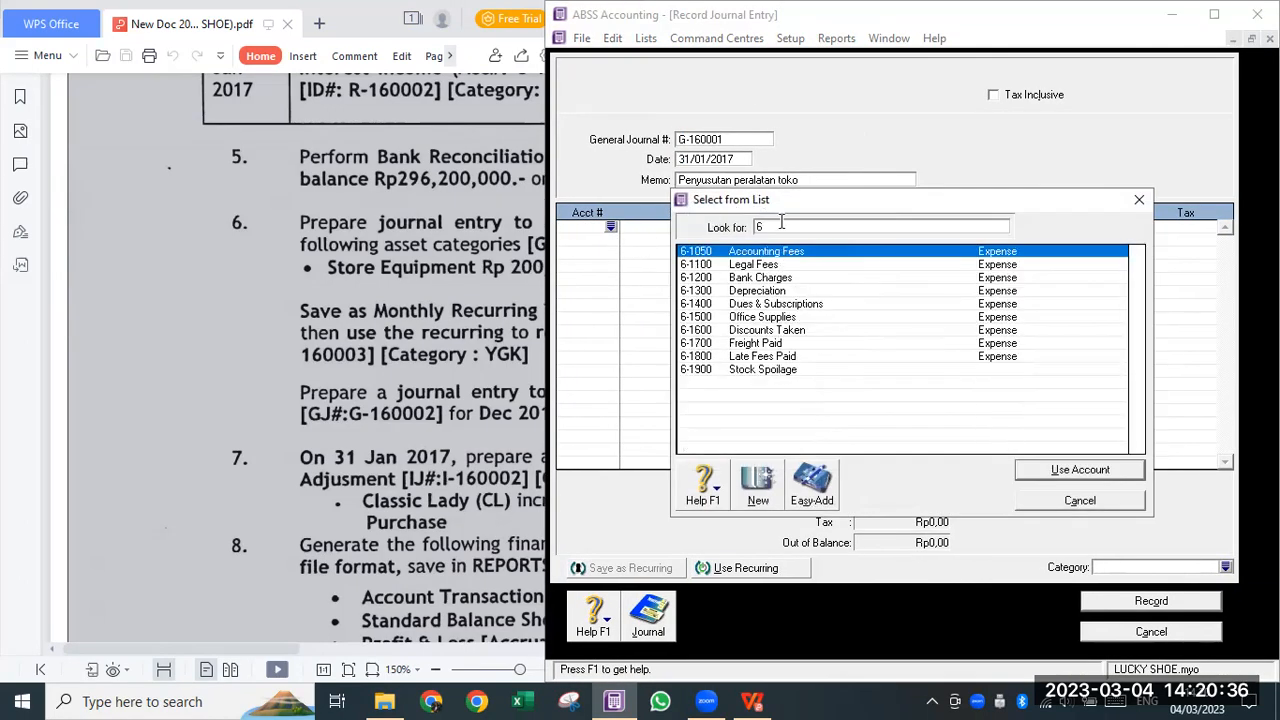
left_click(787, 291)
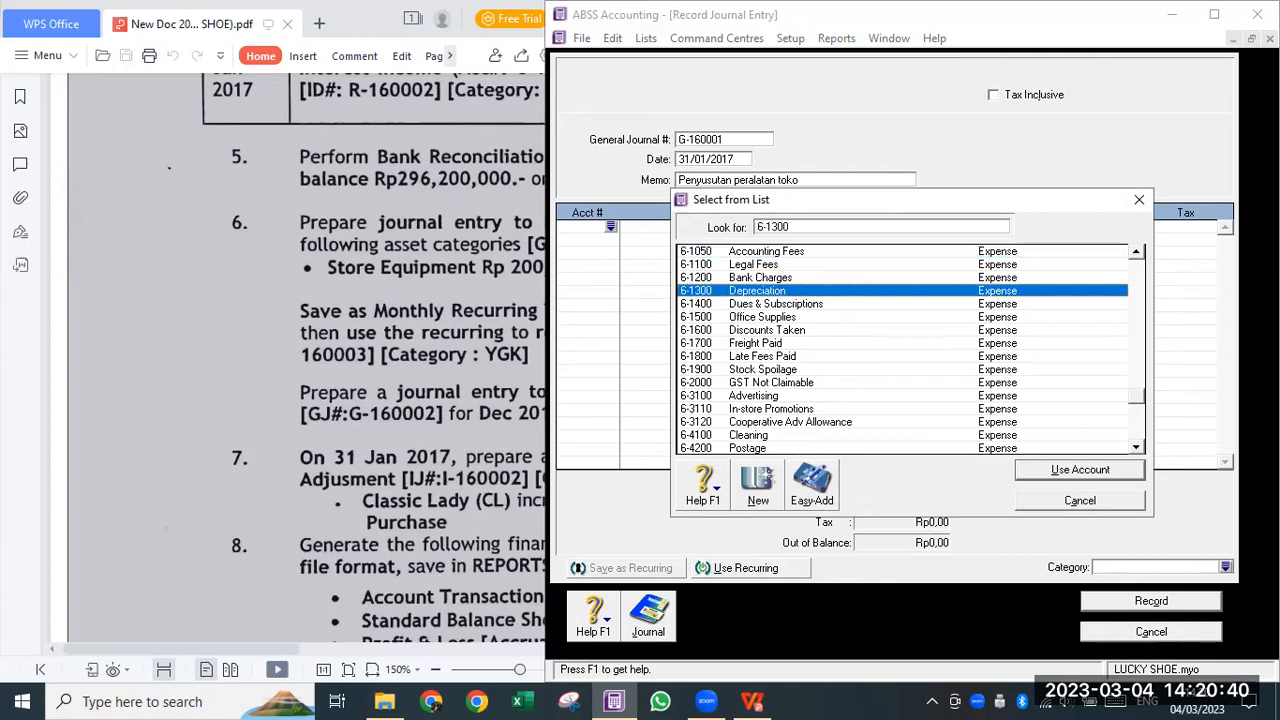
left_click(1092, 474)
type("200.")
type("0000")
key("Return")
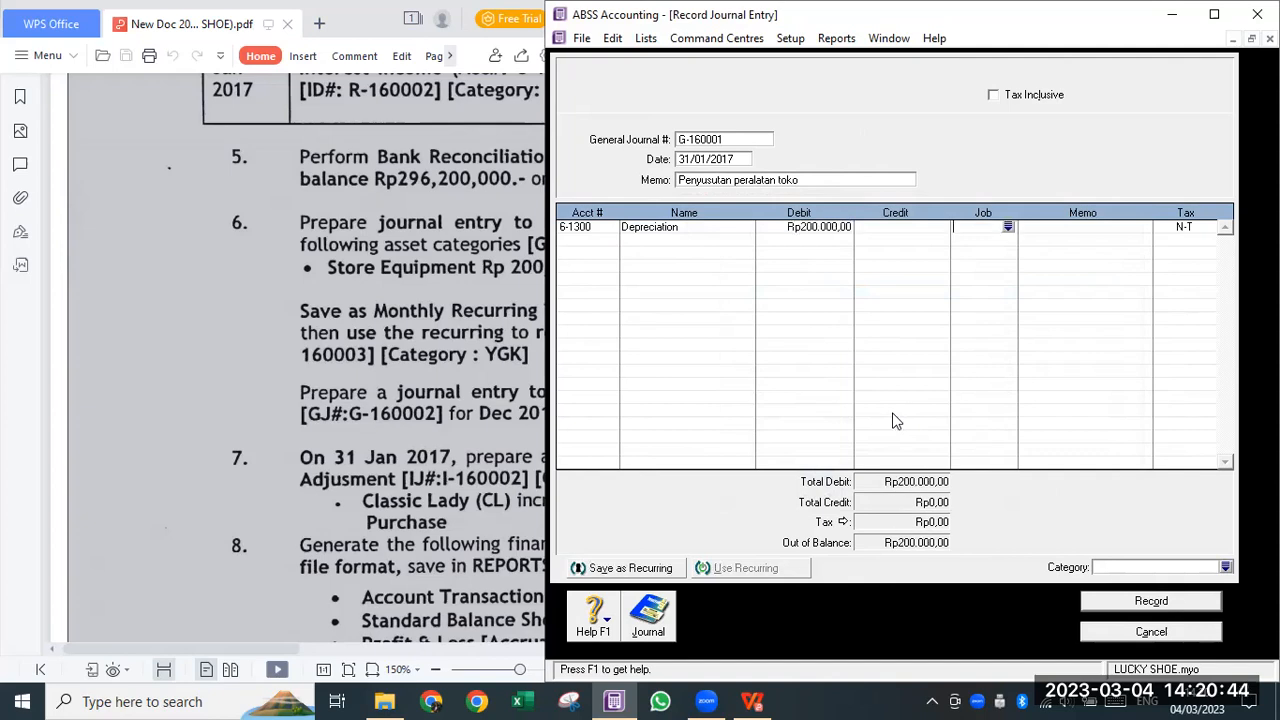
key("Return")
key("Escape")
- Credit 1-1620 Store Equipment Accum Dep Rp200.000,00 on the second line
left_click(598, 241)
type("1")
left_click(610, 240)
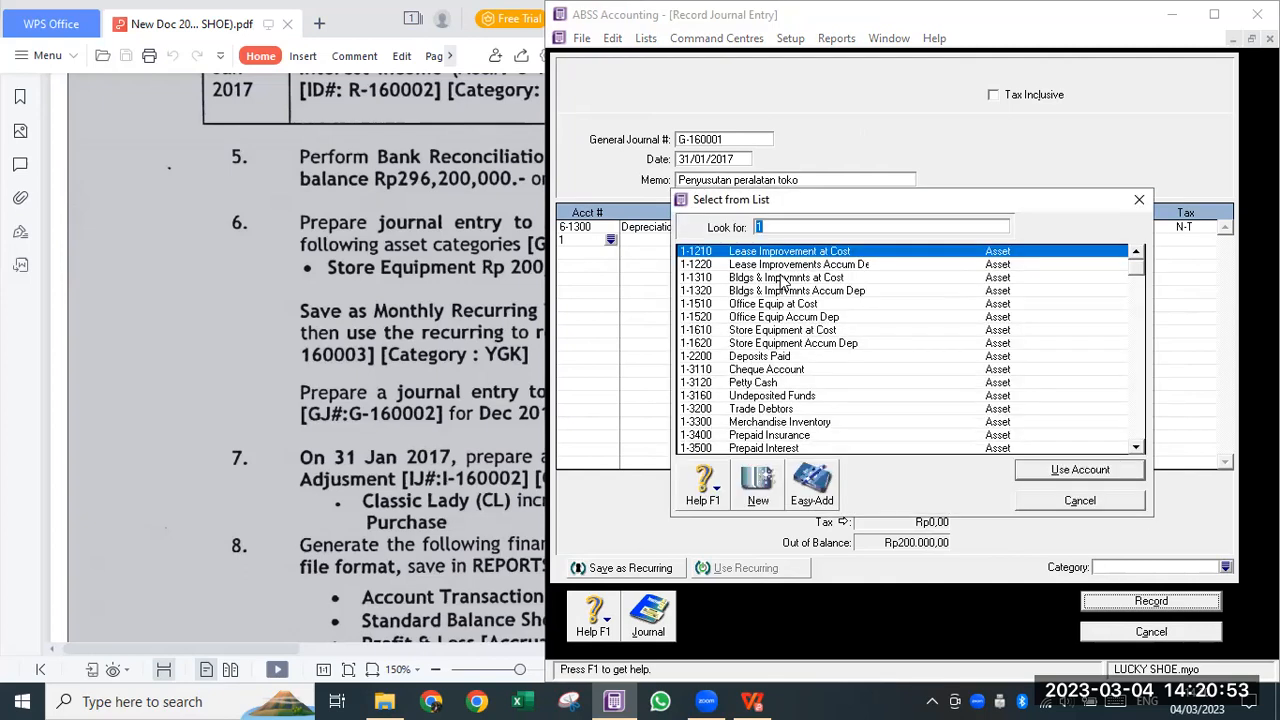
left_click(775, 344)
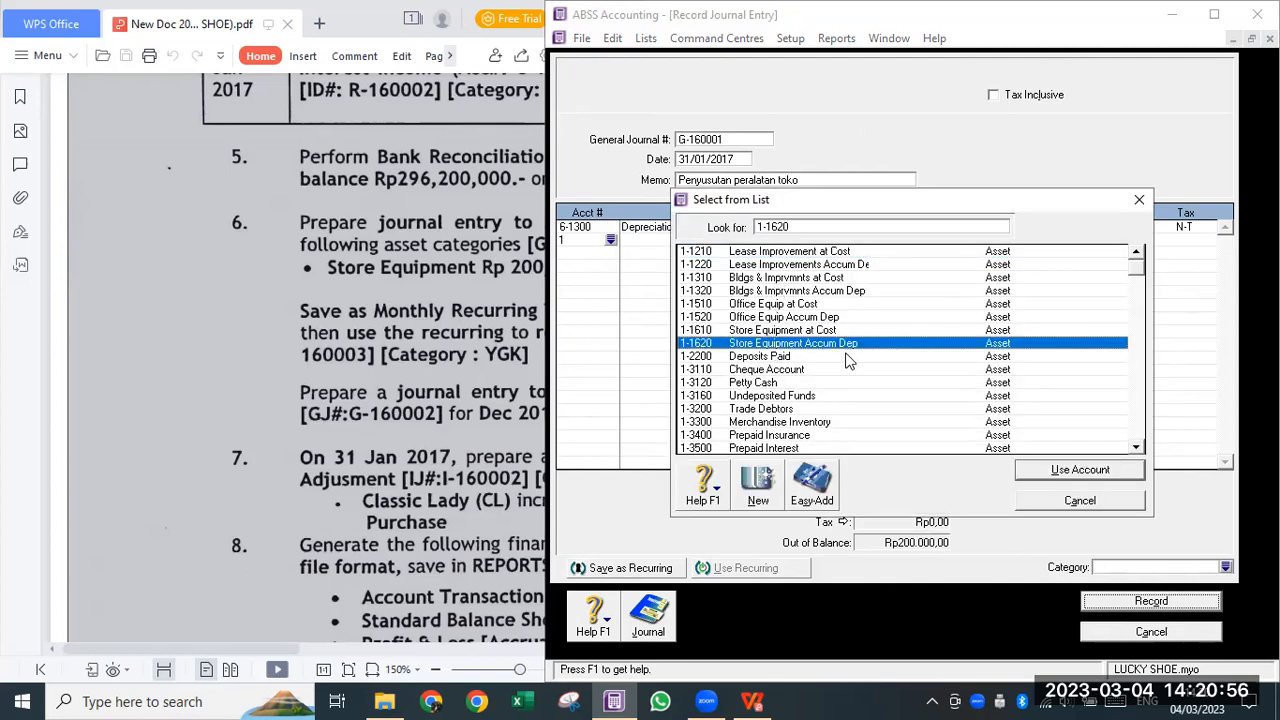
left_click(1033, 471)
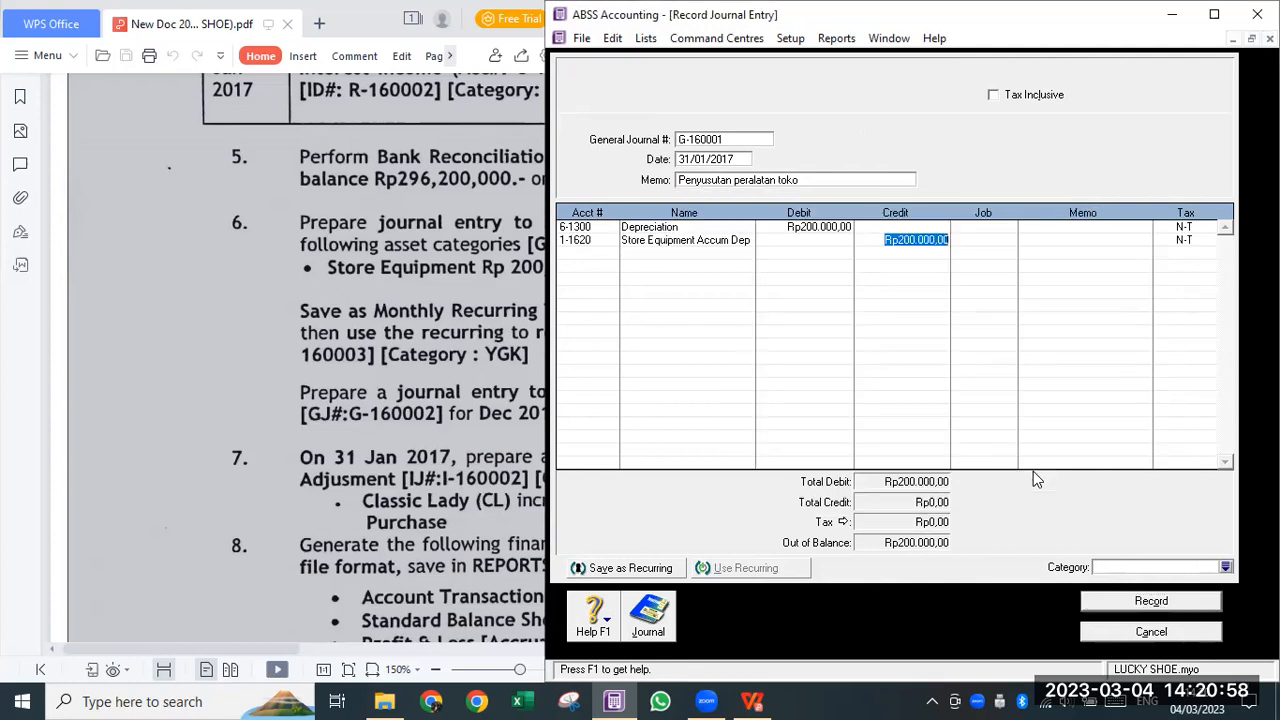
key("Tab")
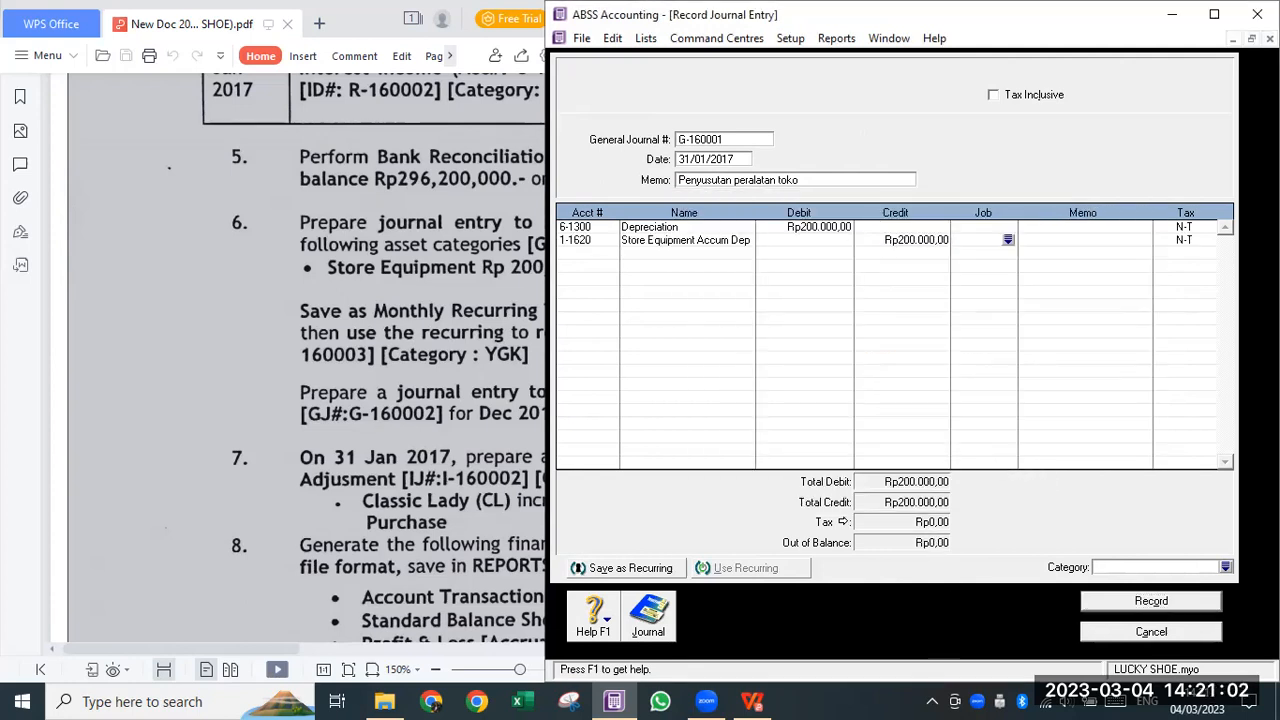
- Assign category YGK, record the journal without job numbers, and view the Transaction Journal
left_click(1225, 567)
left_click(822, 280)
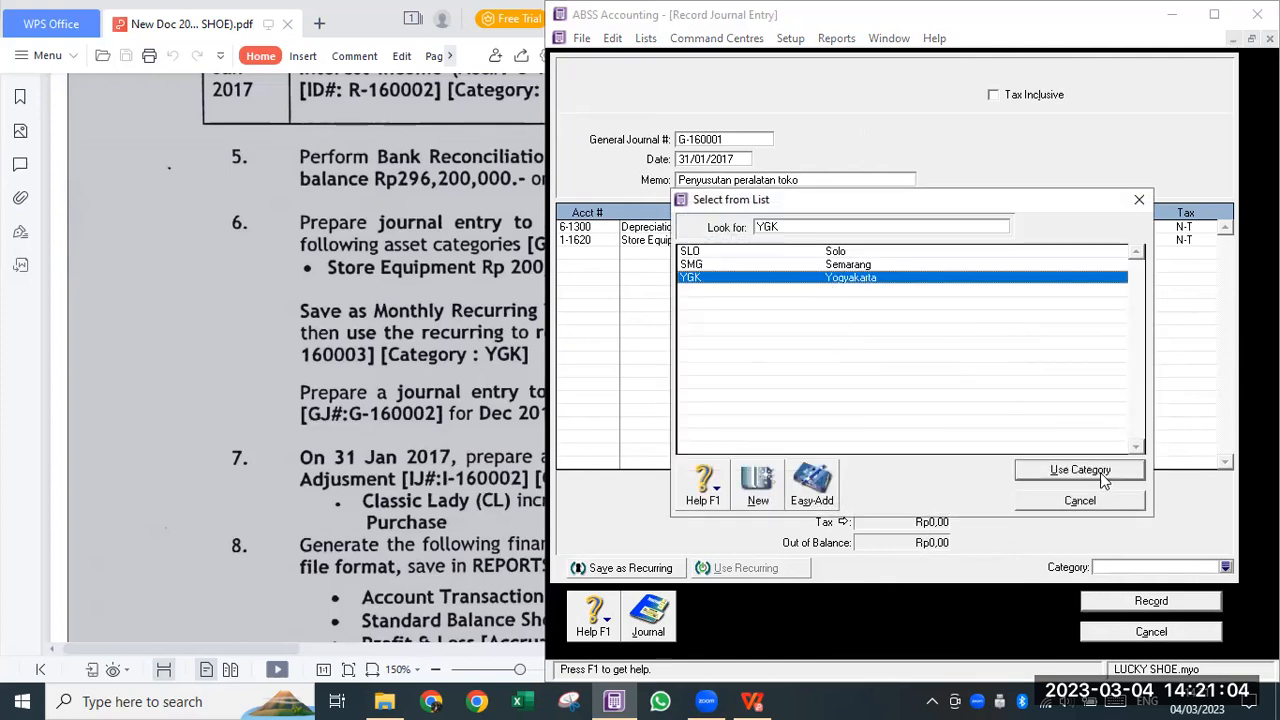
left_click(1088, 471)
left_click(1150, 600)
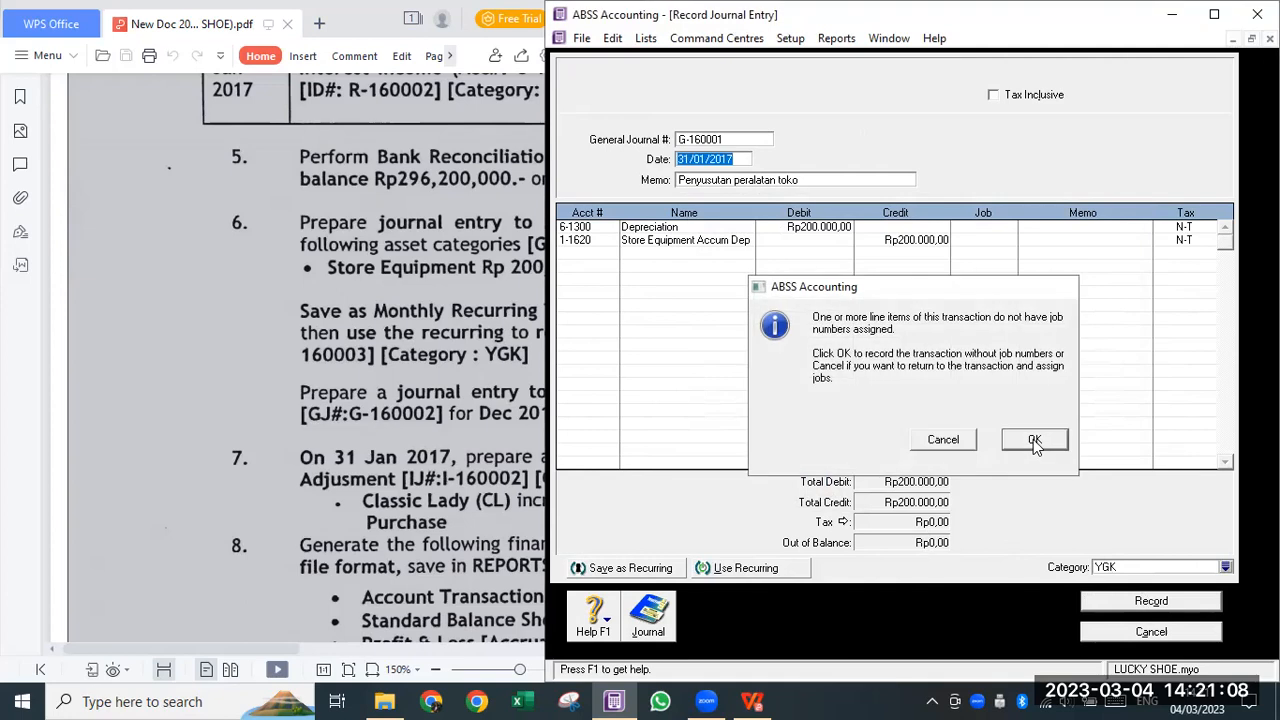
left_click(1035, 441)
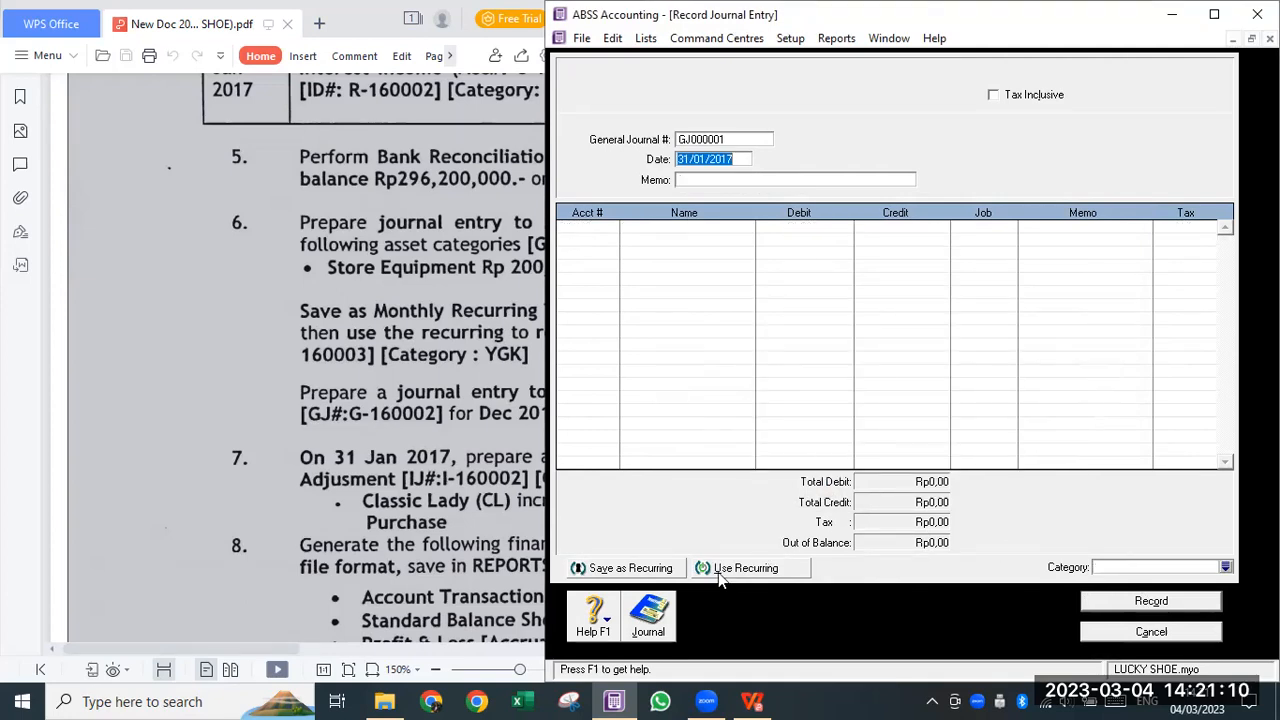
left_click(655, 620)
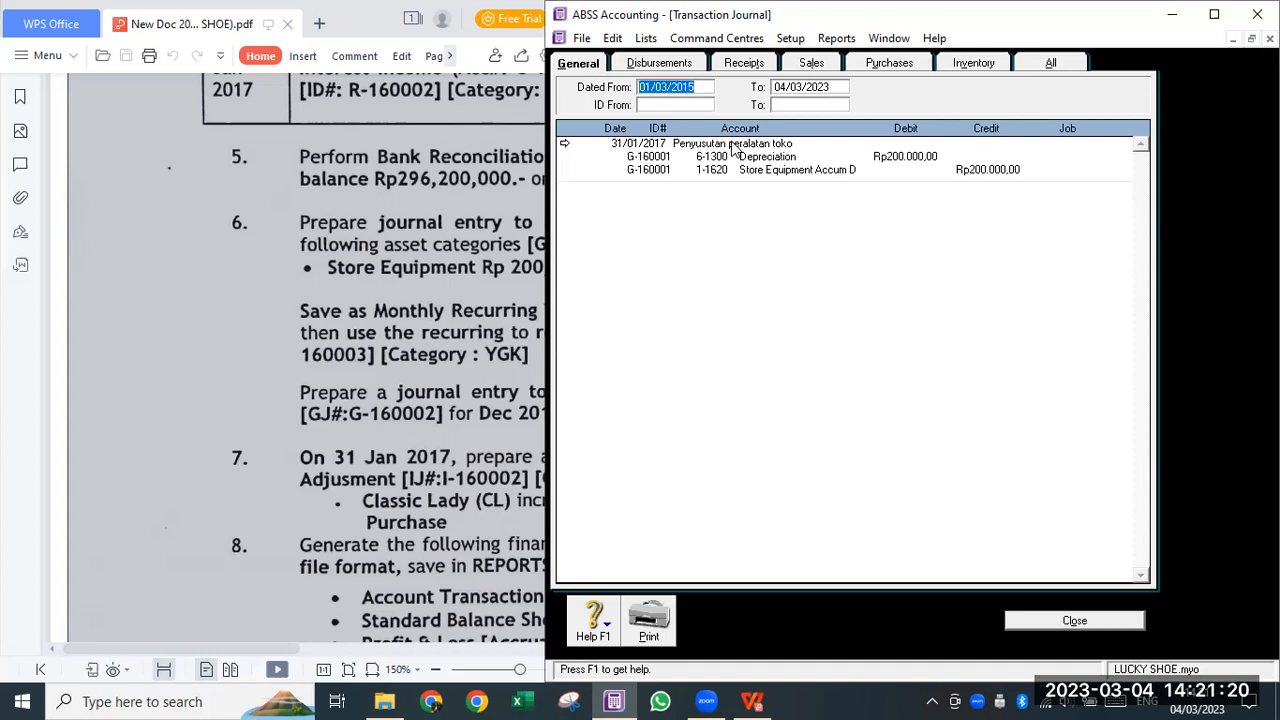
- Review the task sheet full screen, then maximize the Transaction Journal showing G-160001
left_click(326, 472)
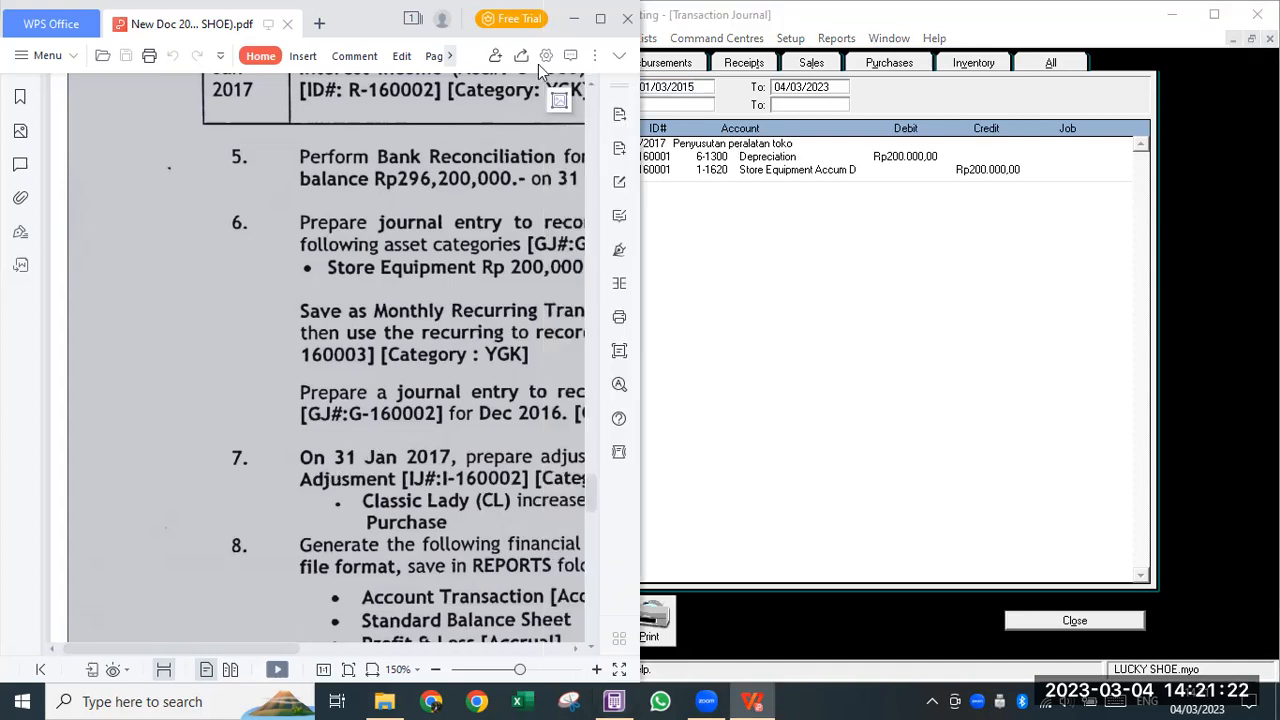
left_click(600, 18)
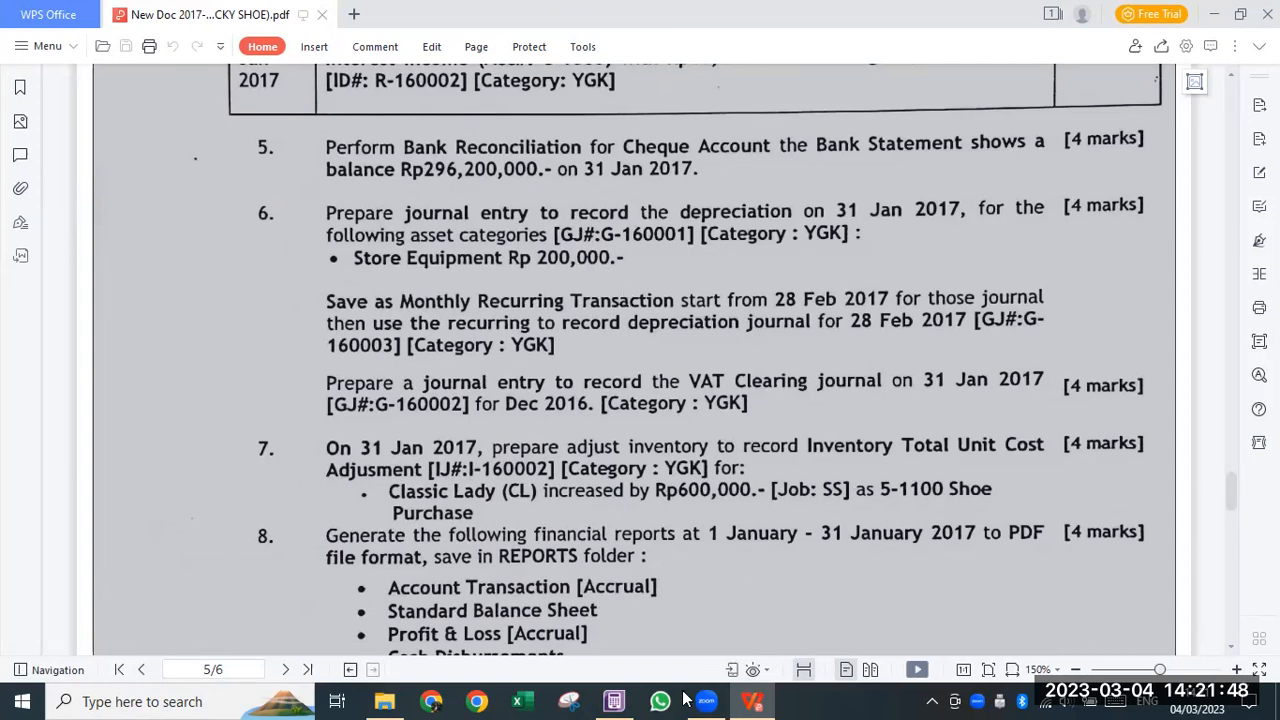
left_click(614, 701)
left_click(1212, 18)
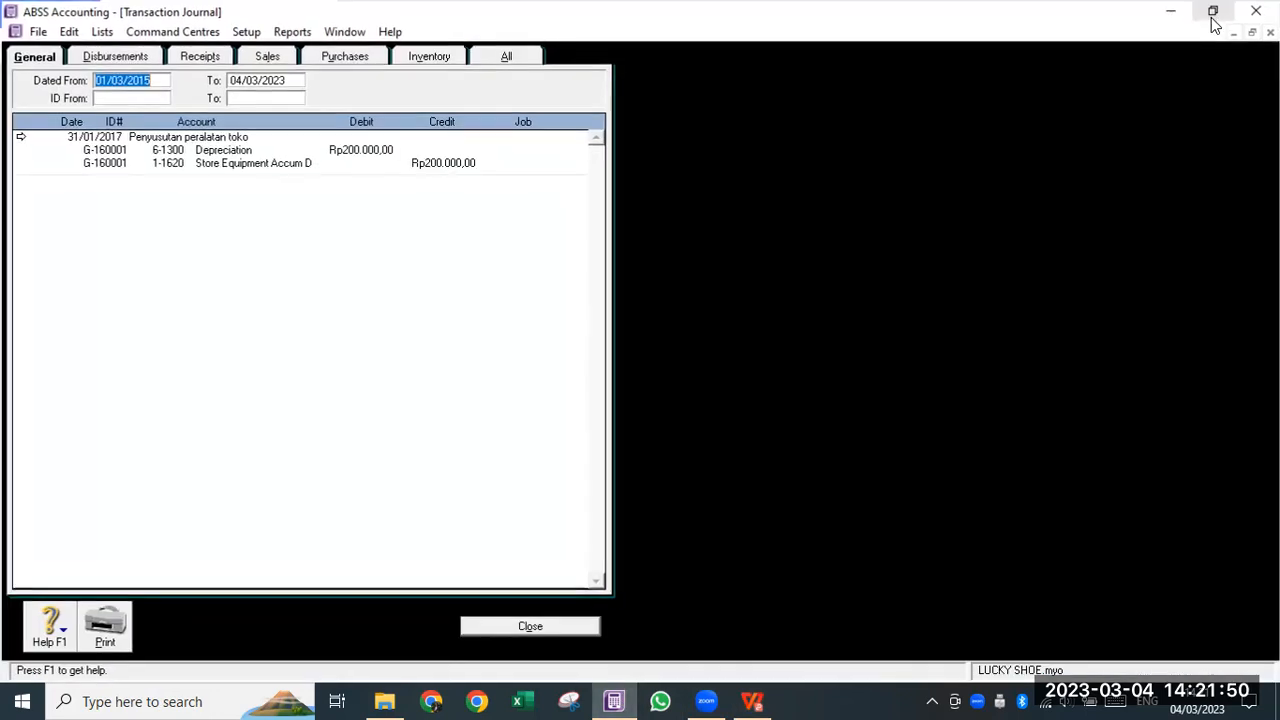
- Save G-160001 as a monthly recurring transaction named 'Penyusutan peralatan toko'
double_click(218, 143)
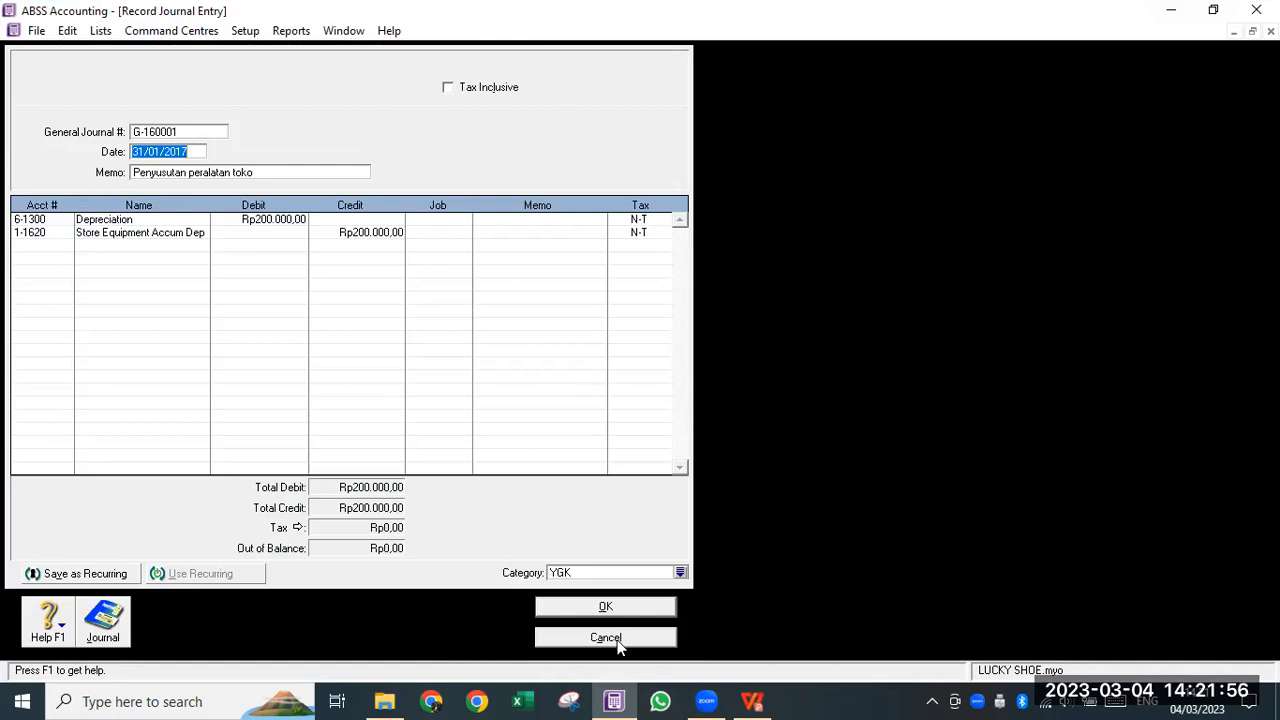
key("Escape")
double_click(207, 138)
left_click(84, 577)
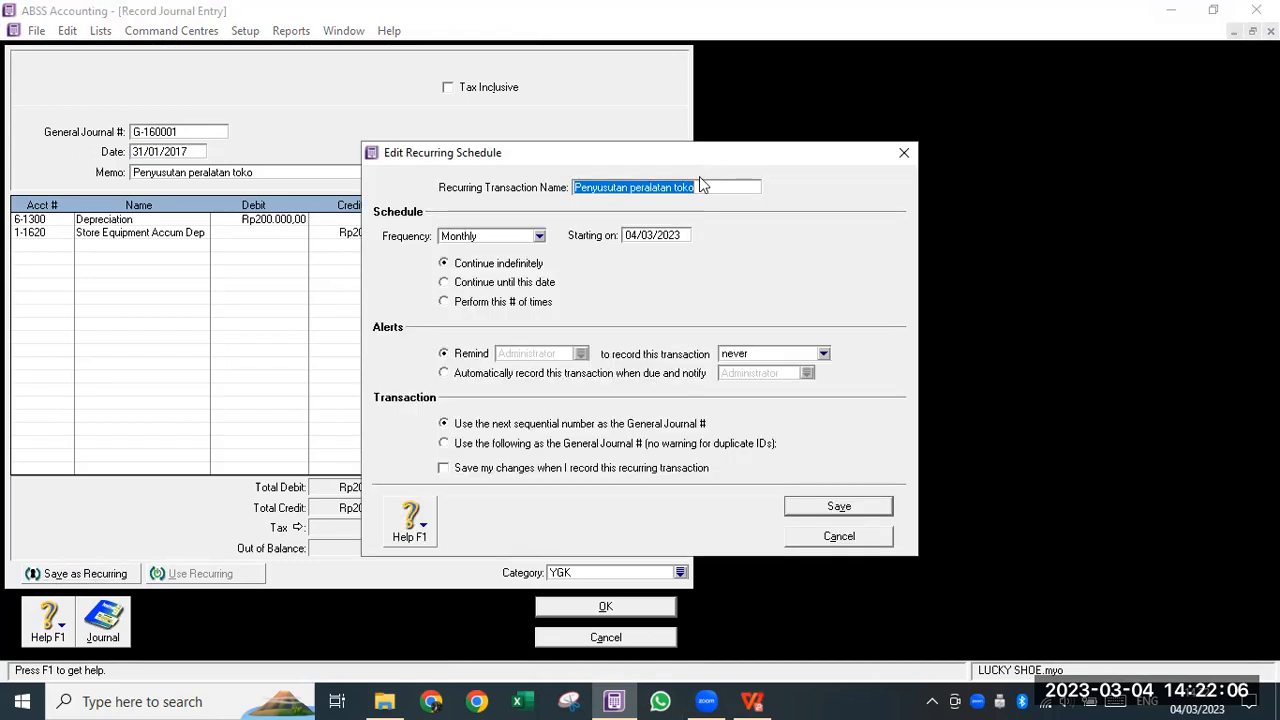
left_click(708, 190)
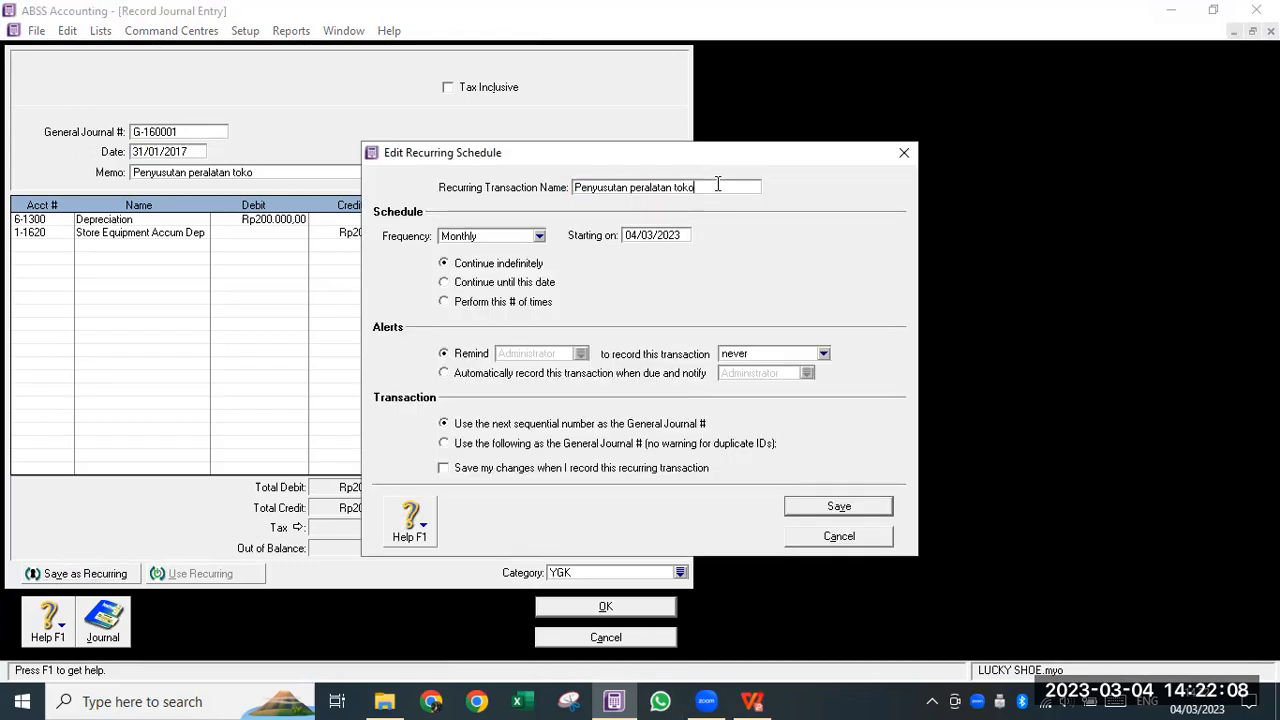
left_click(676, 236)
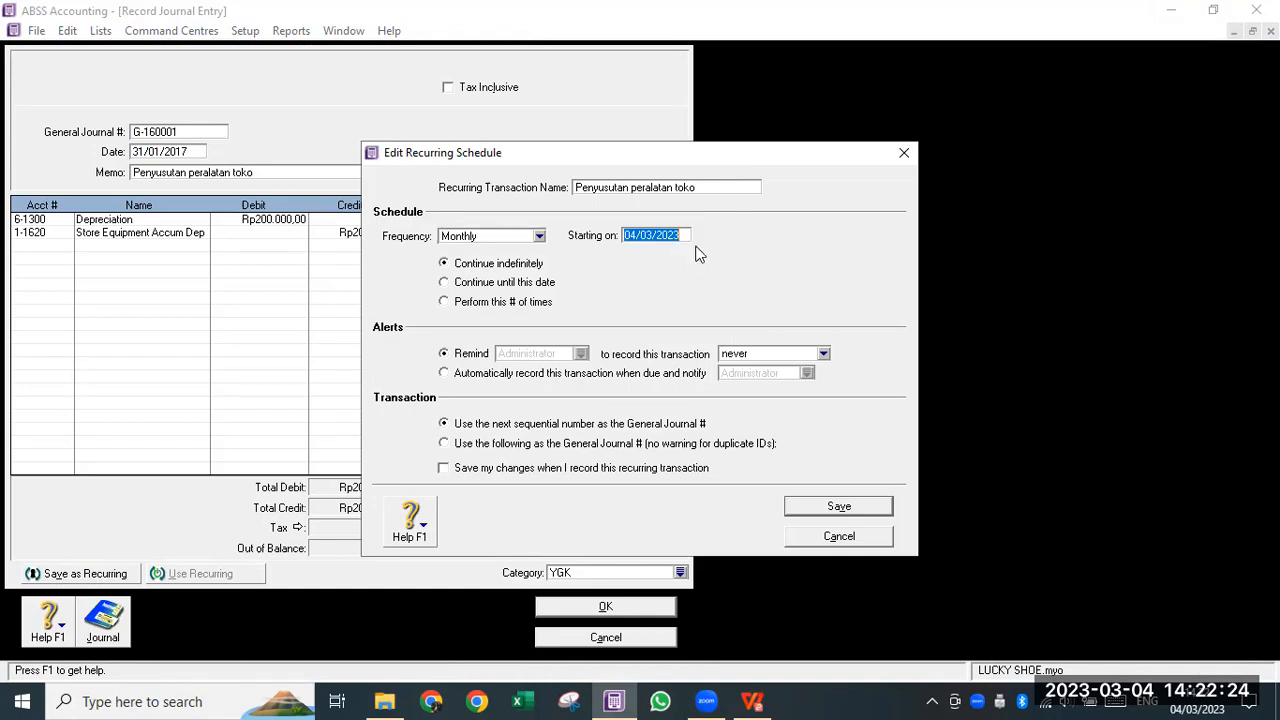
left_click(862, 507)
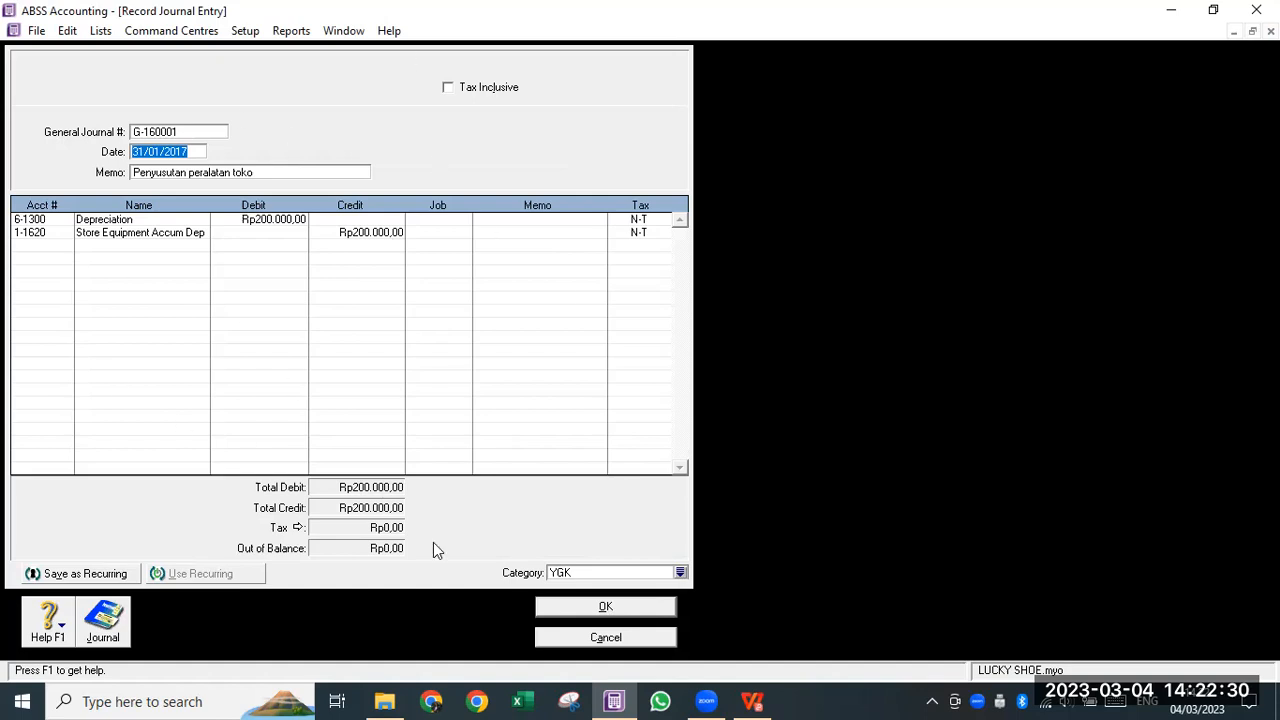
left_click(606, 606)
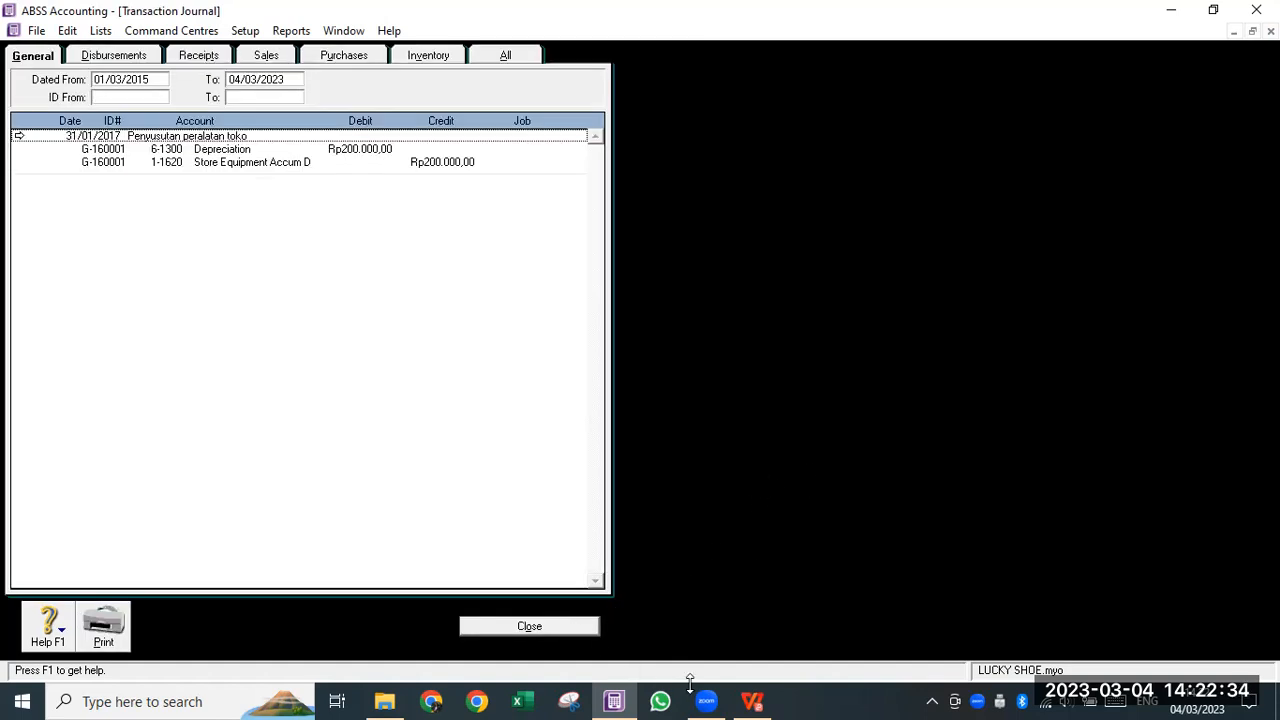
- Recheck the task sheet, then close the Transaction Journal back to the Accounts centre
left_click(752, 701)
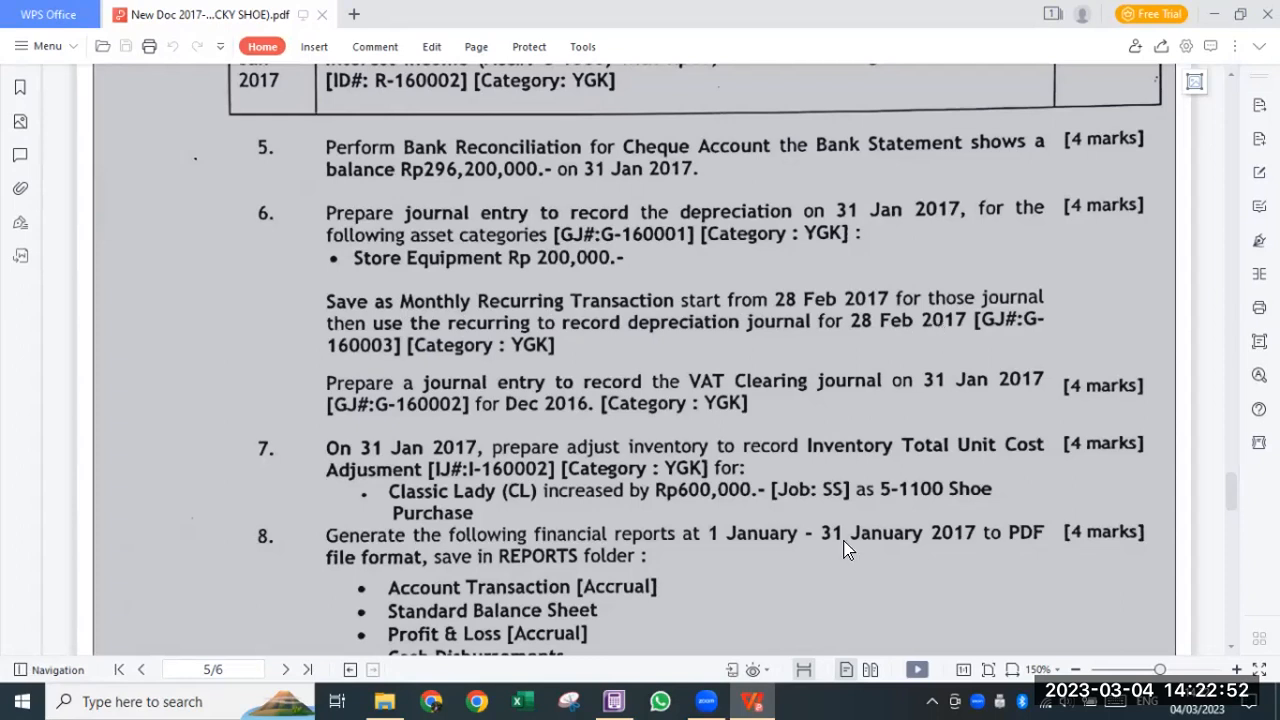
left_click(706, 700)
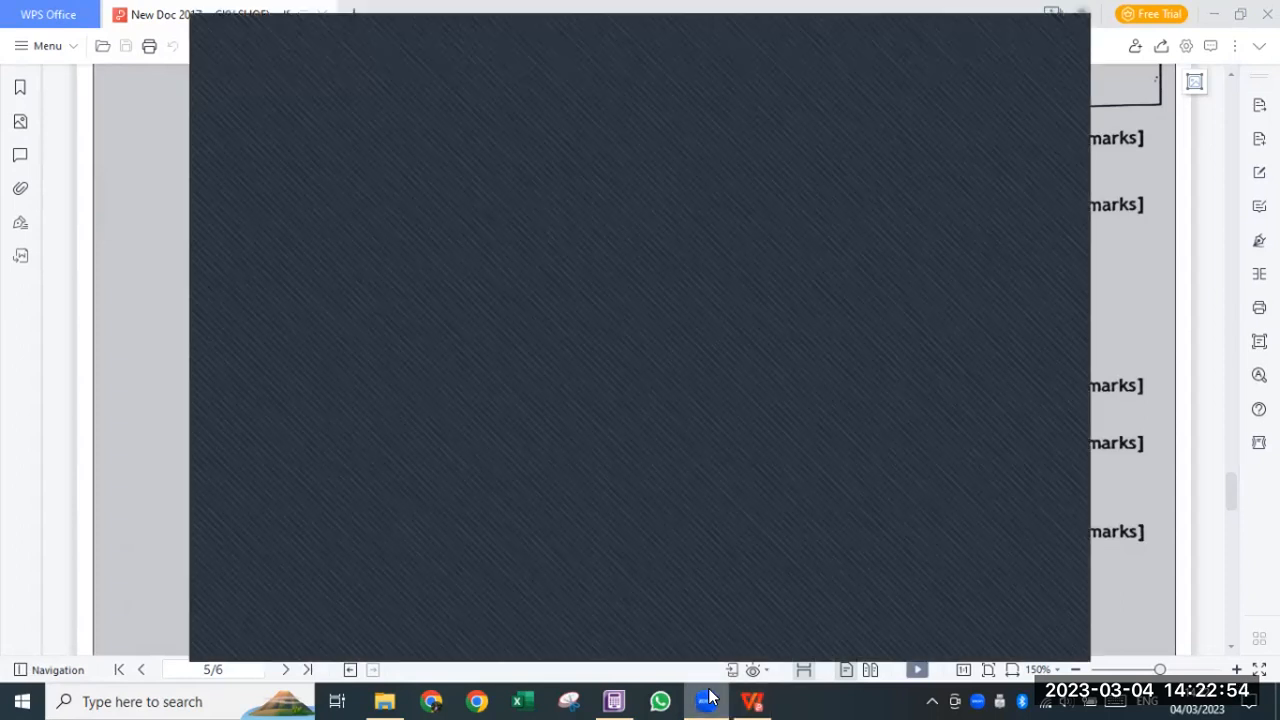
left_click(614, 700)
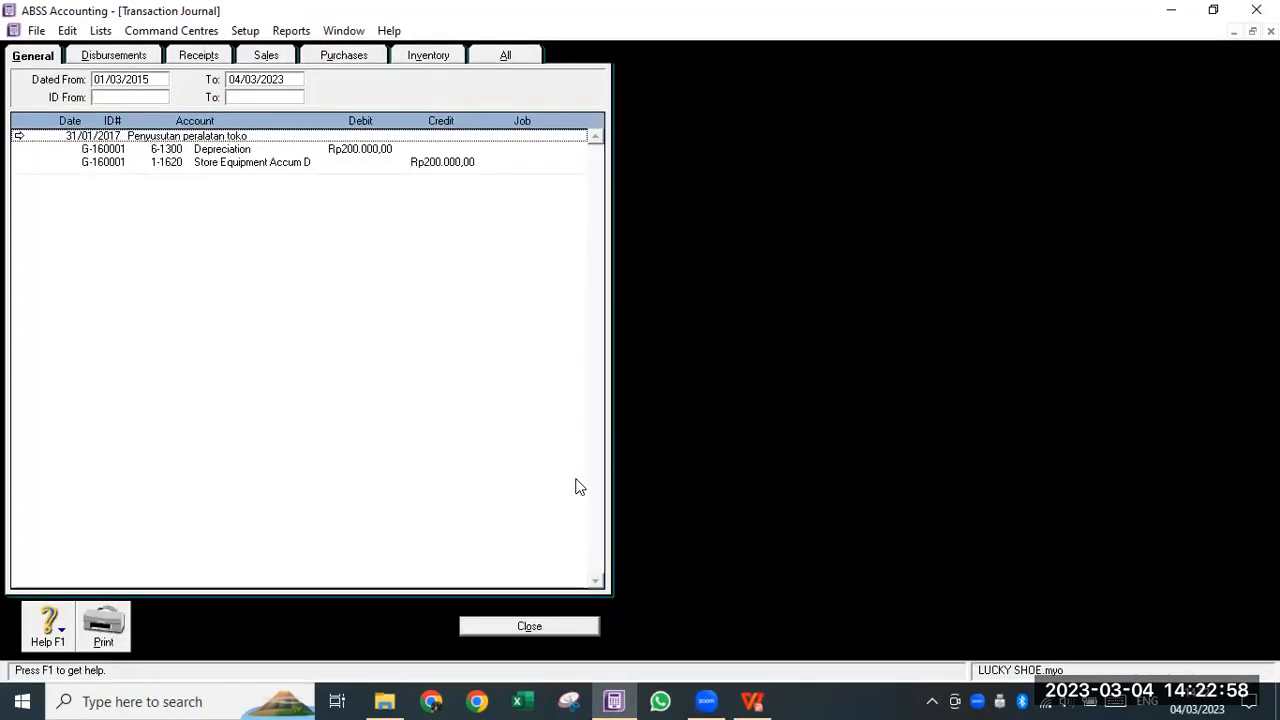
left_click(562, 628)
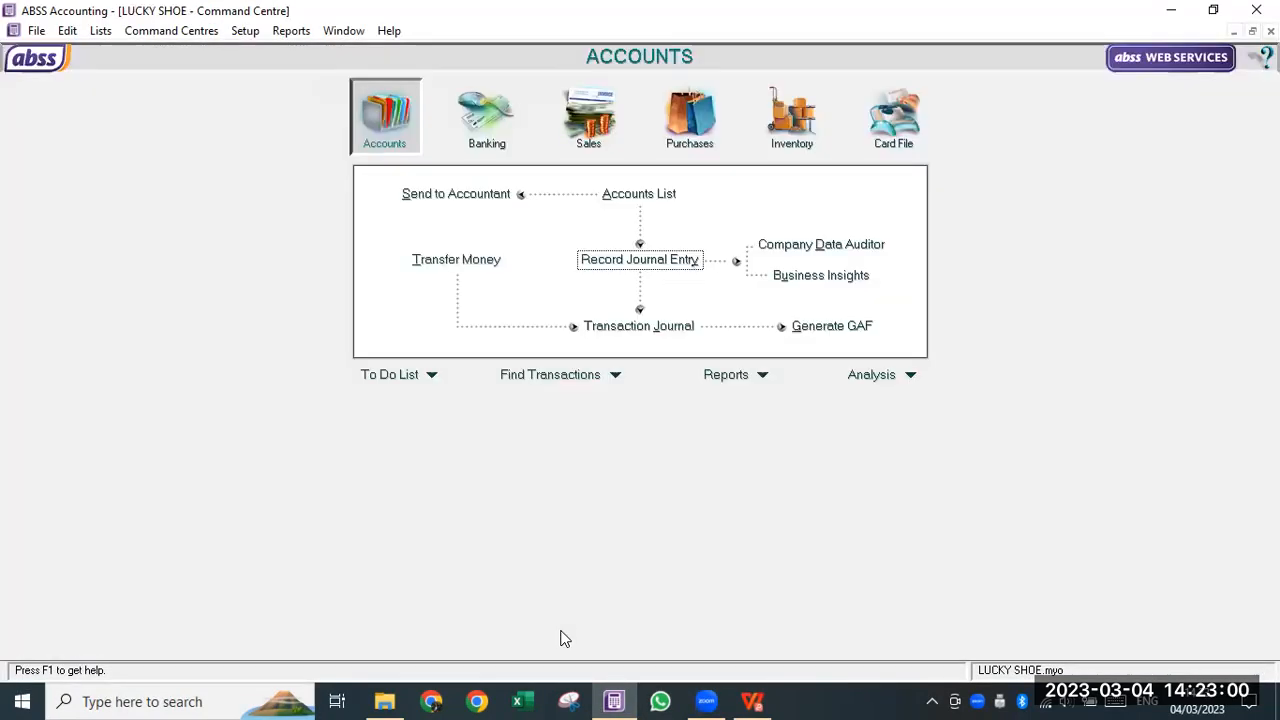
- Start a new journal entry filled from the saved depreciation recurring transaction
left_click(628, 262)
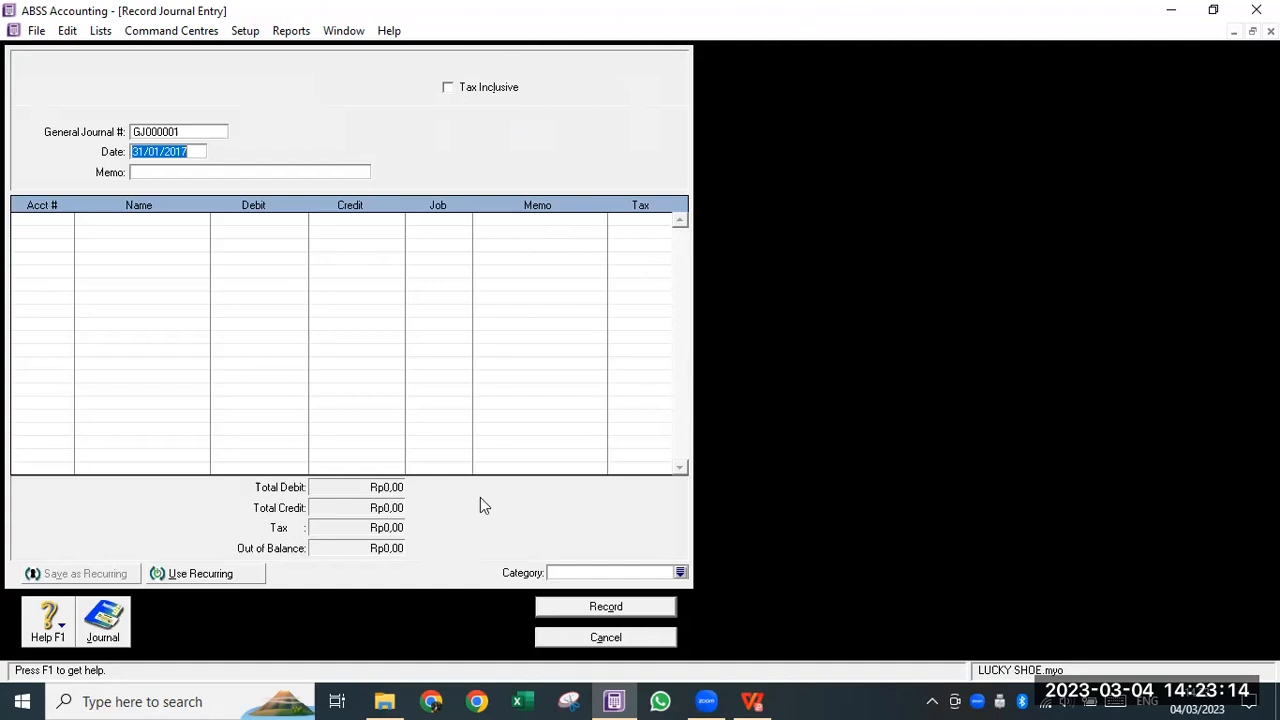
left_click(205, 575)
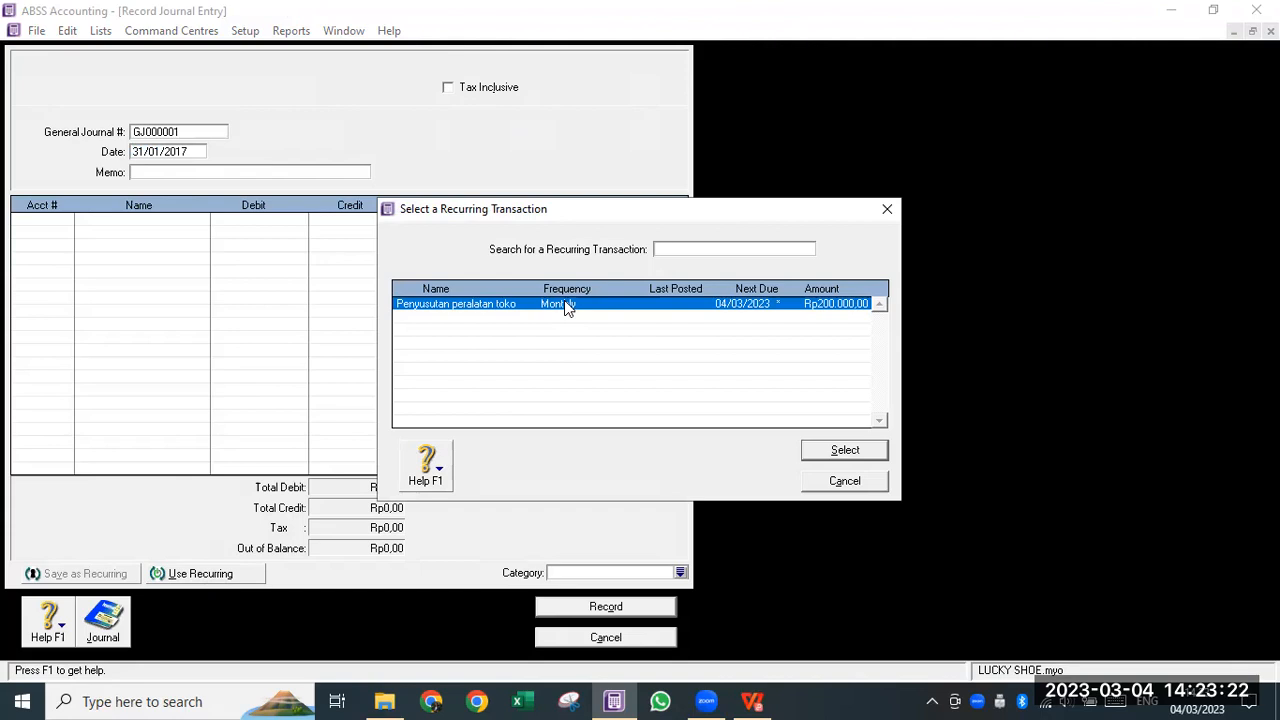
left_click(845, 451)
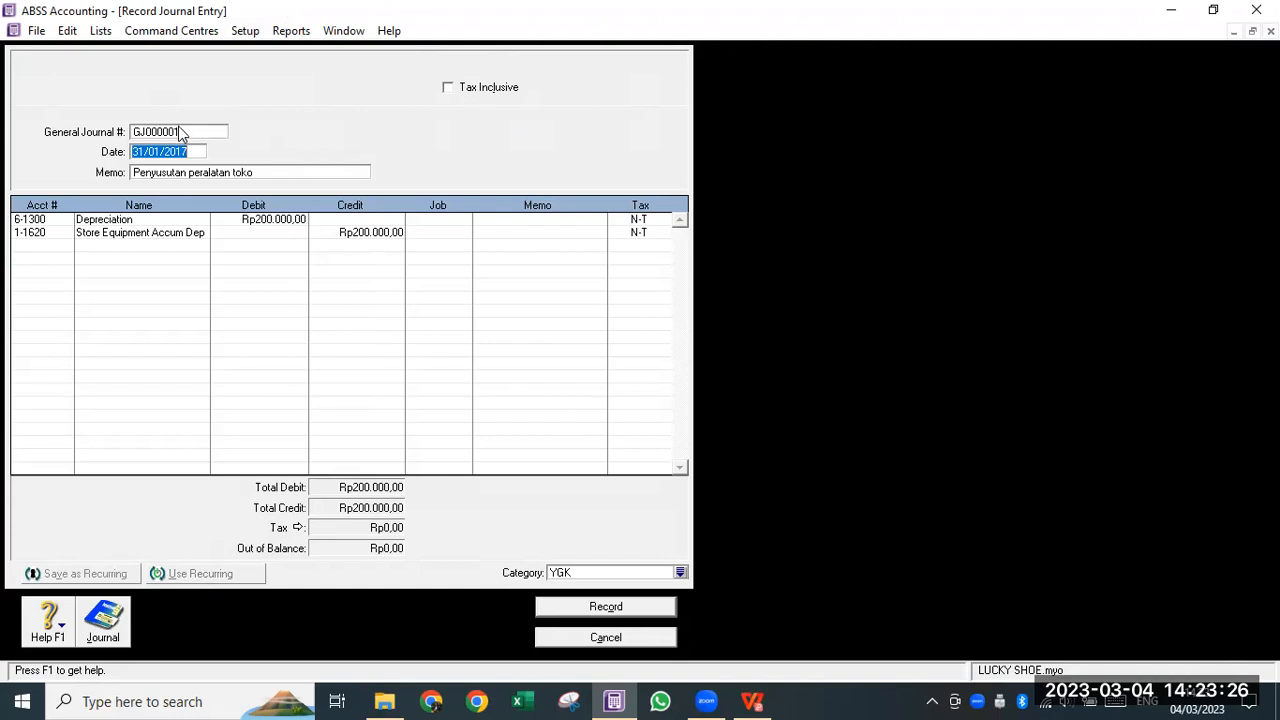
- Set journal G-160003 dated 28/02/2017 and record it without job numbers
left_click(184, 132)
type("G-160003")
key("Tab")
type("28/02/2017")
key("Tab")
left_click(530, 513)
left_click(634, 606)
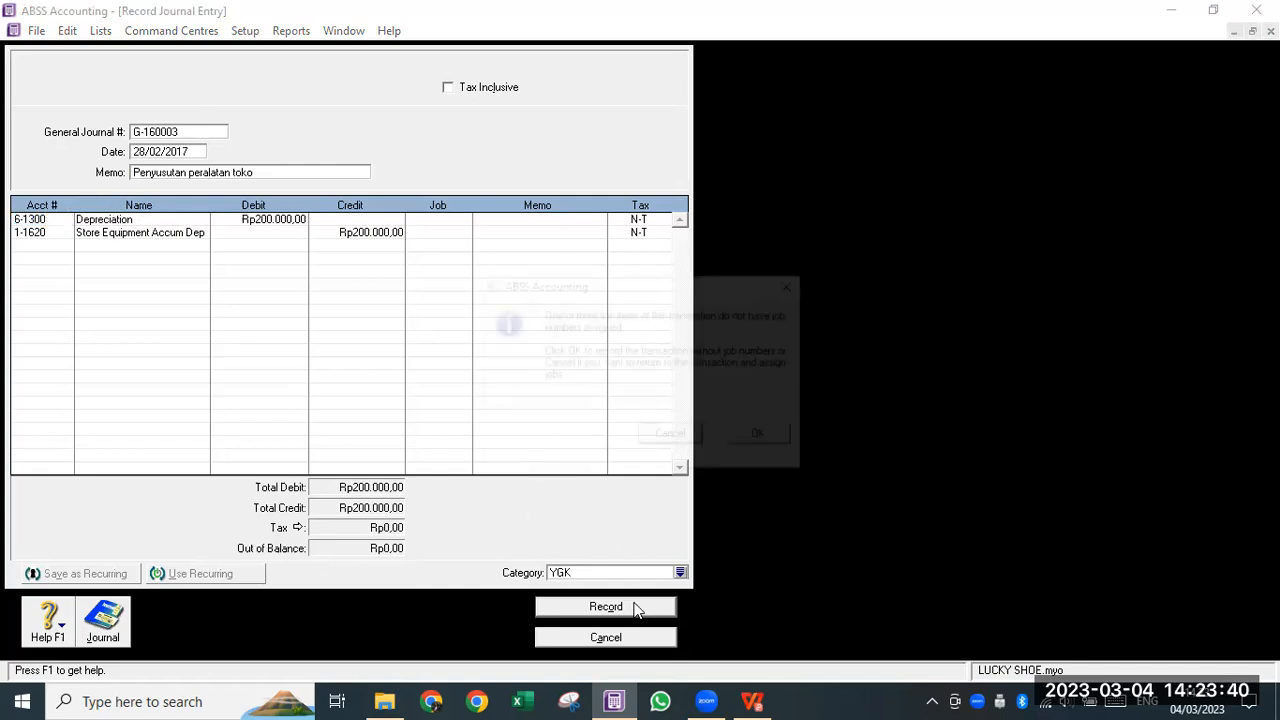
left_click(790, 434)
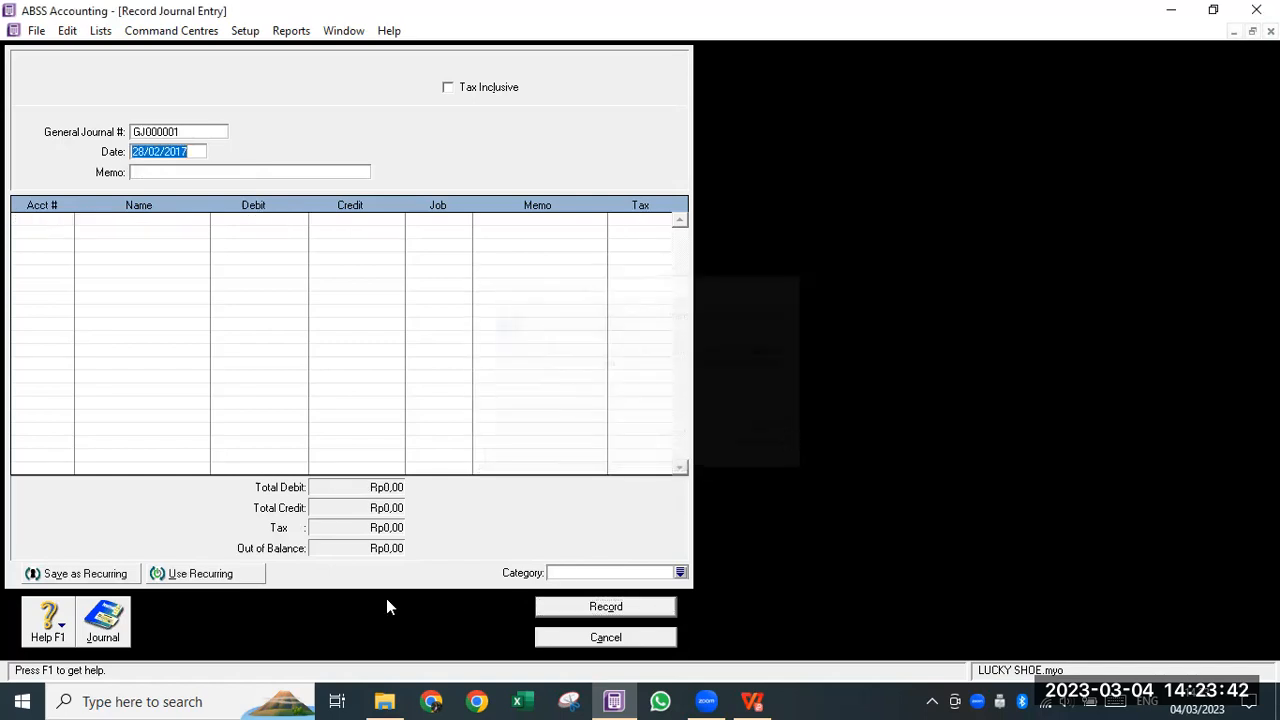
- Check the Transaction Journal for the January and February depreciation entries, then return to the task PDF
left_click(102, 630)
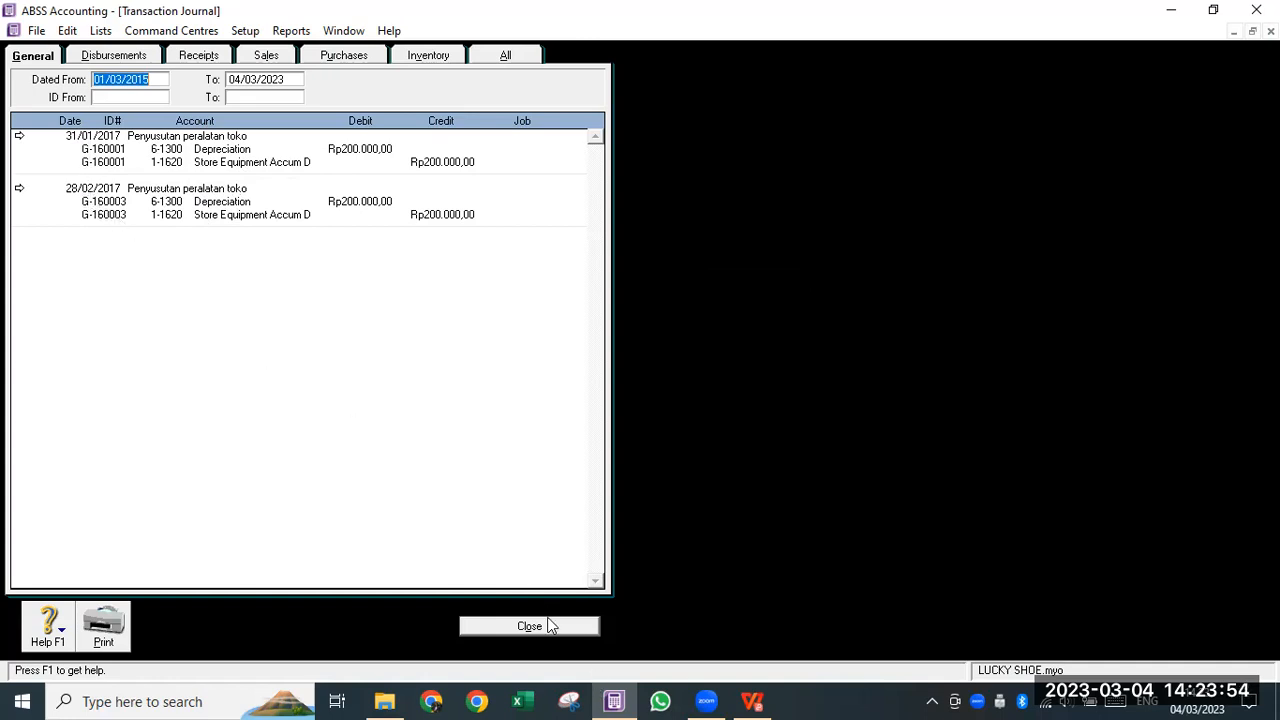
left_click(752, 701)
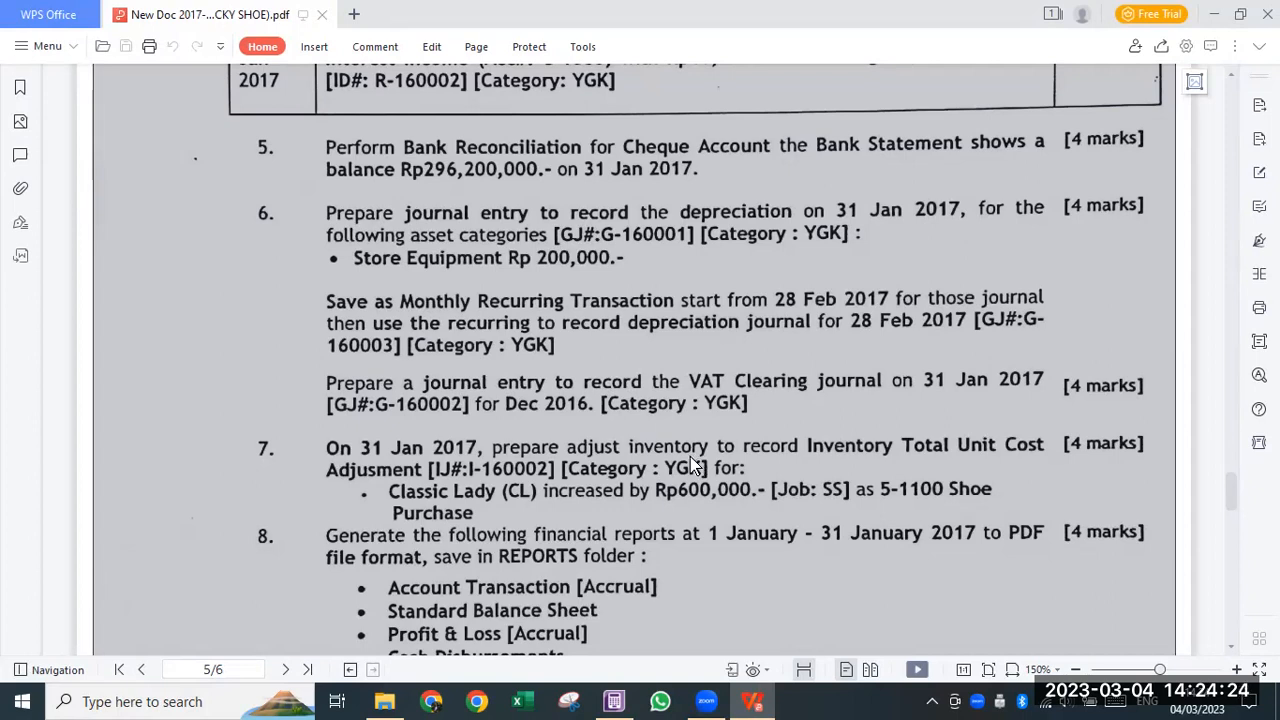
- Scroll the task PDF to page 3's Statement of Financial Position showing VAT Collected Rp900,000.00 and VAT Paid Rp600,000.00
scroll(695, 455, "up", 3)
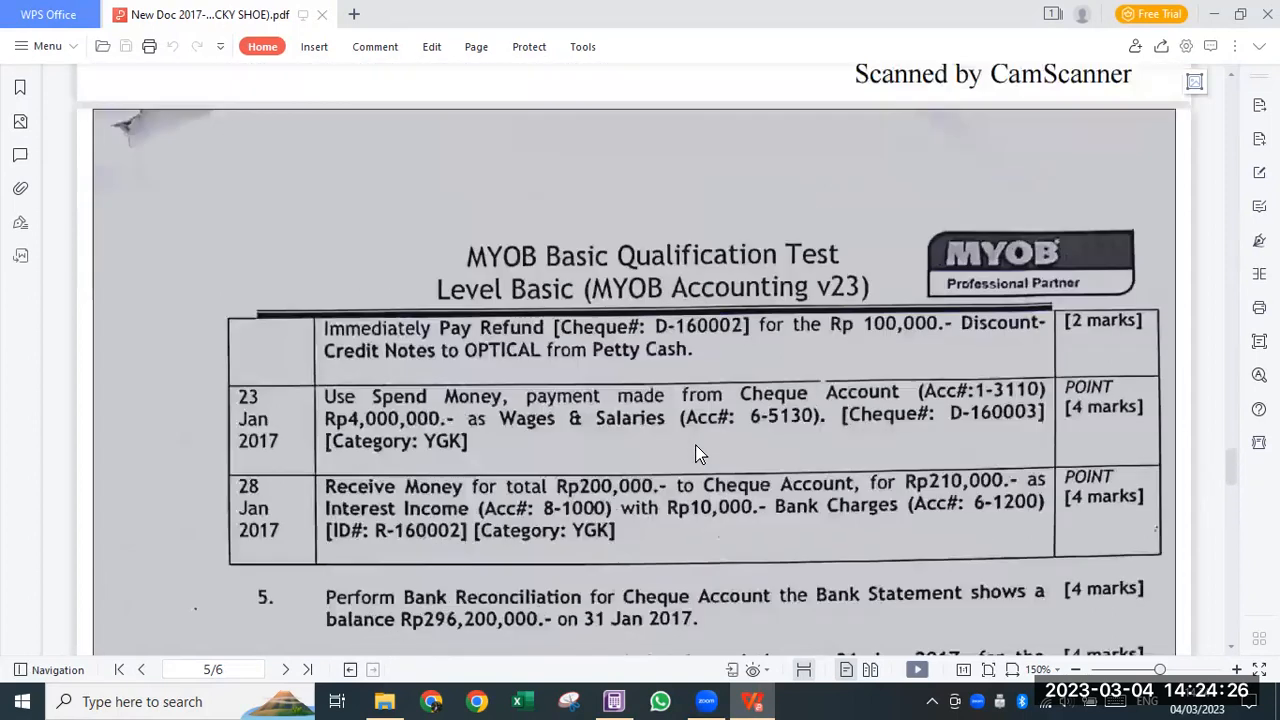
scroll(698, 453, "up", 20)
scroll(650, 175, "up", 4)
scroll(673, 228, "down", 2)
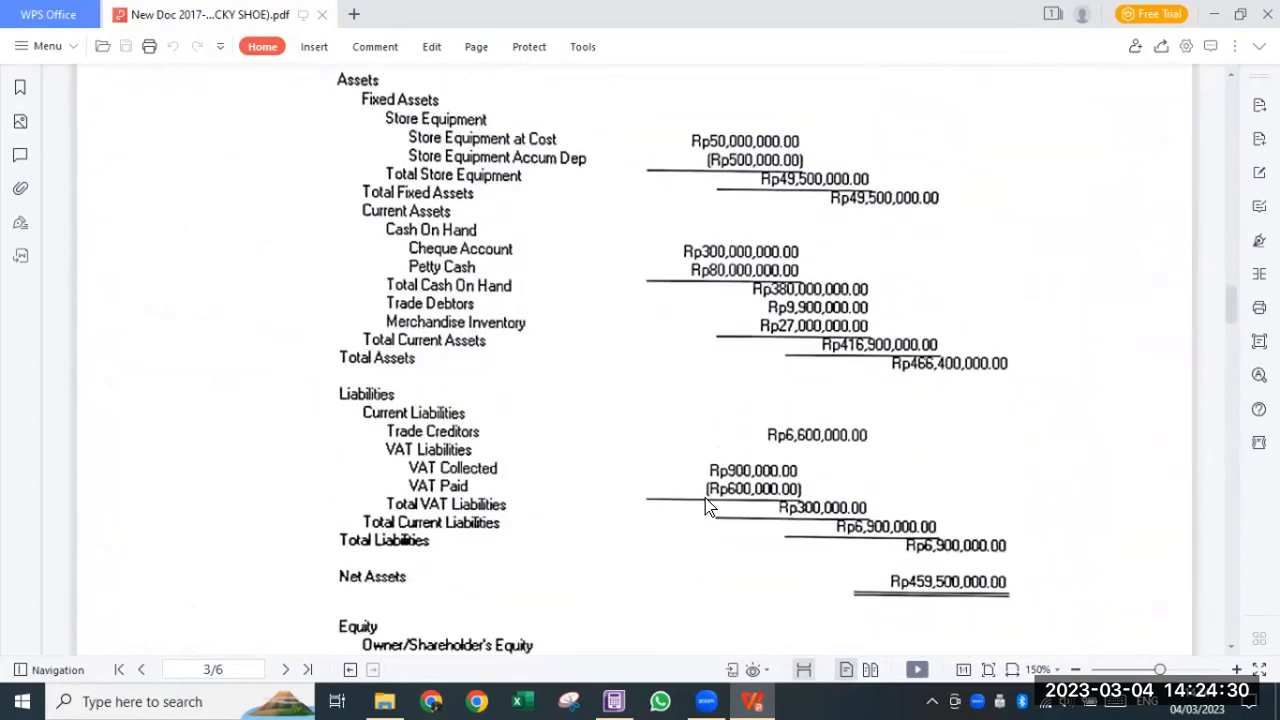
scroll(720, 470, "down", 2)
scroll(732, 300, "up", 4)
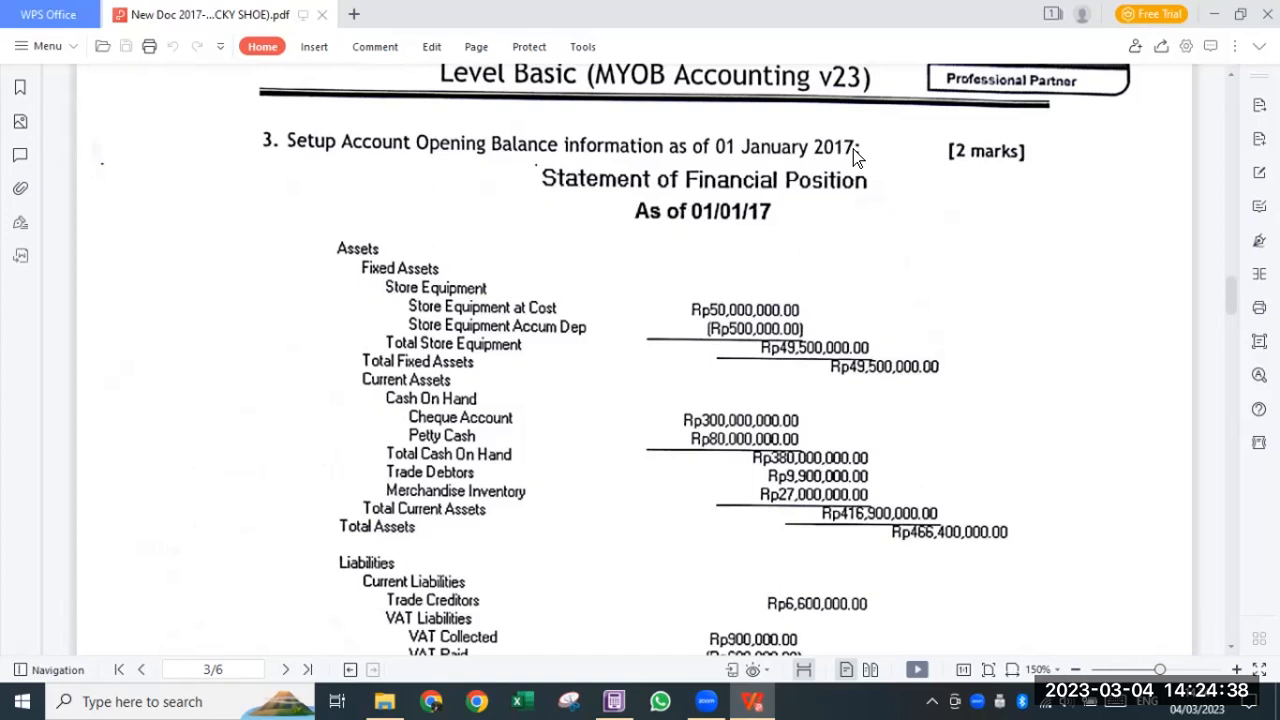
scroll(699, 507, "down", 3)
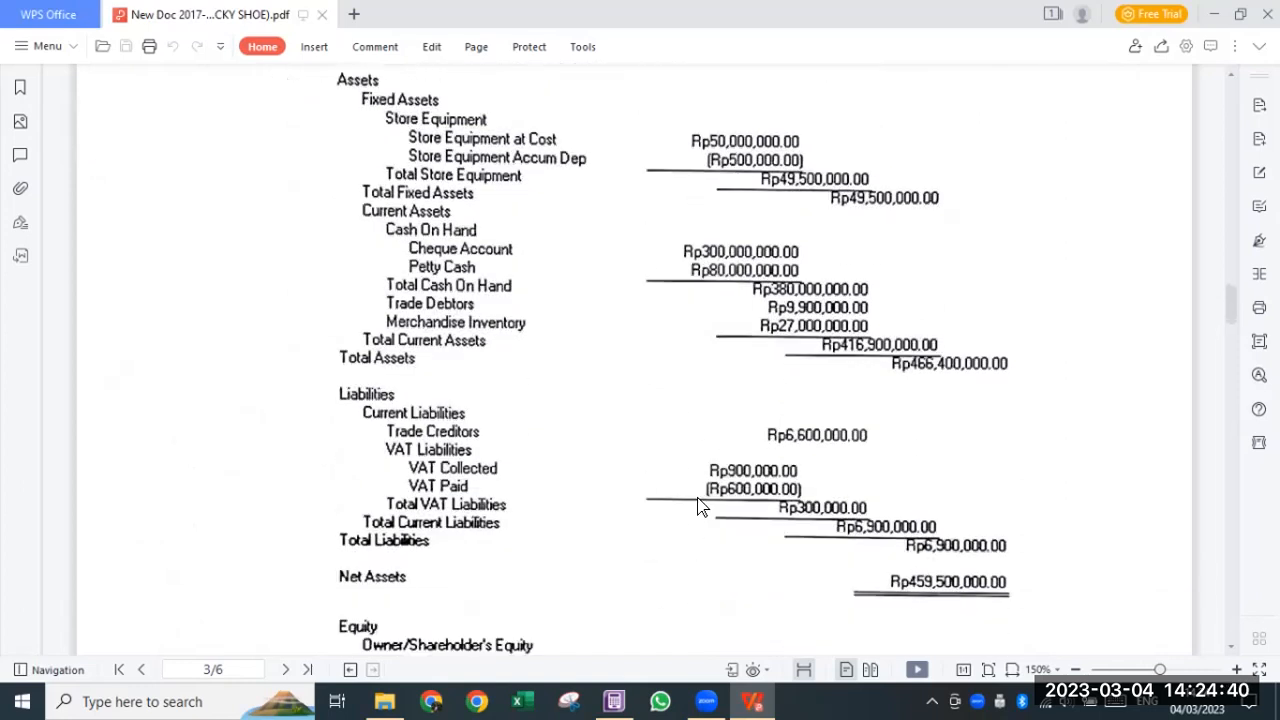
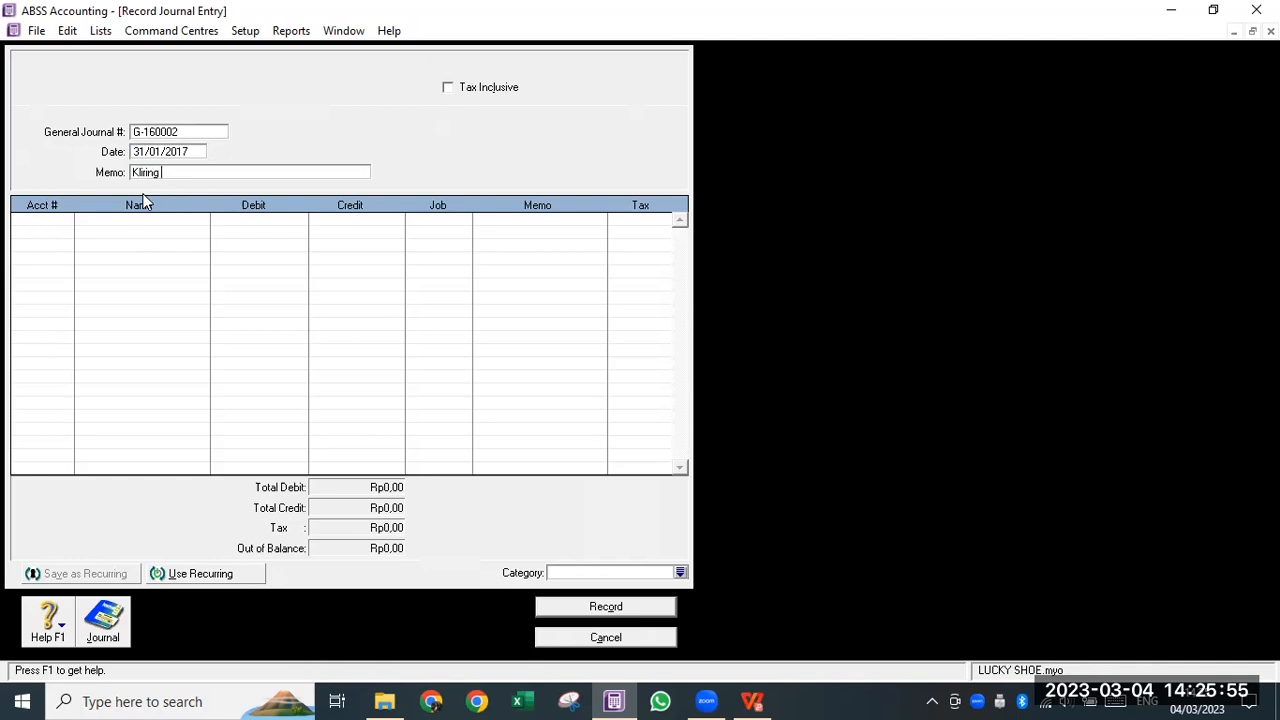
- Finish typing the journal memo so it reads 'Kliring Pajak Des 2016'
type("2016")
- Debit VAT Collected (2-2310) Rp900.000 on the first journal line
key("Tab")
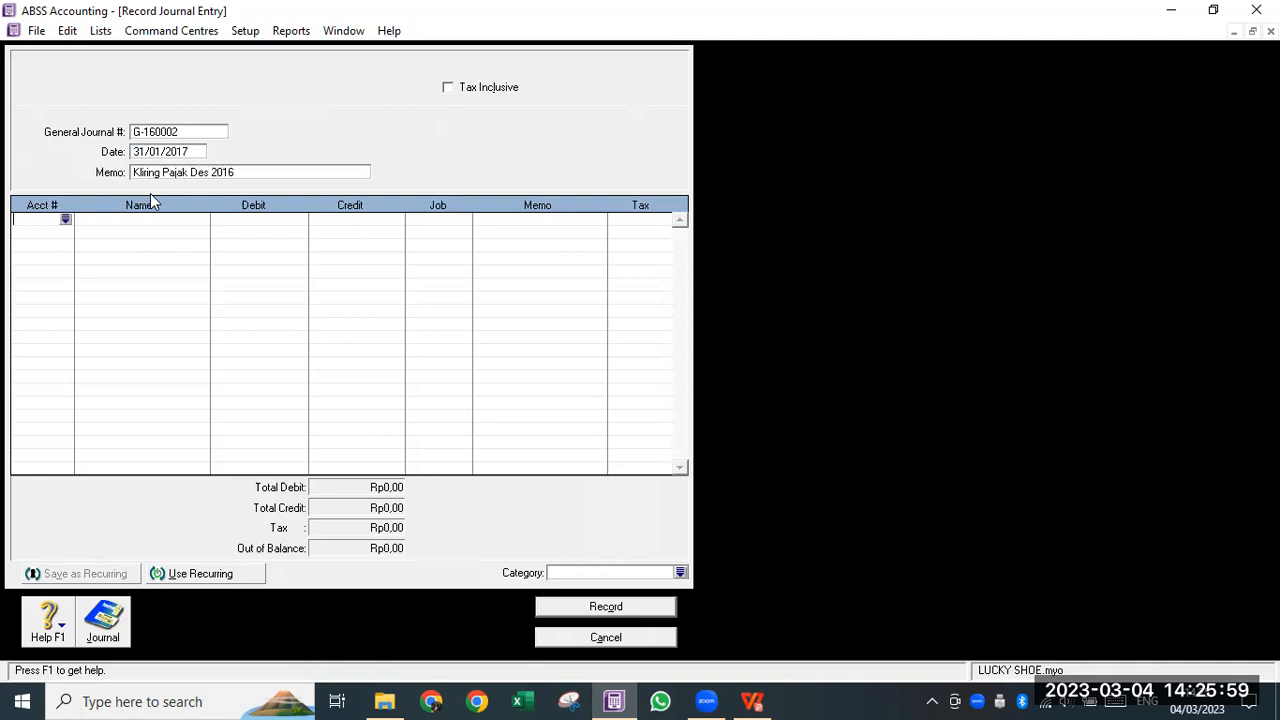
left_click(66, 219)
type("2")
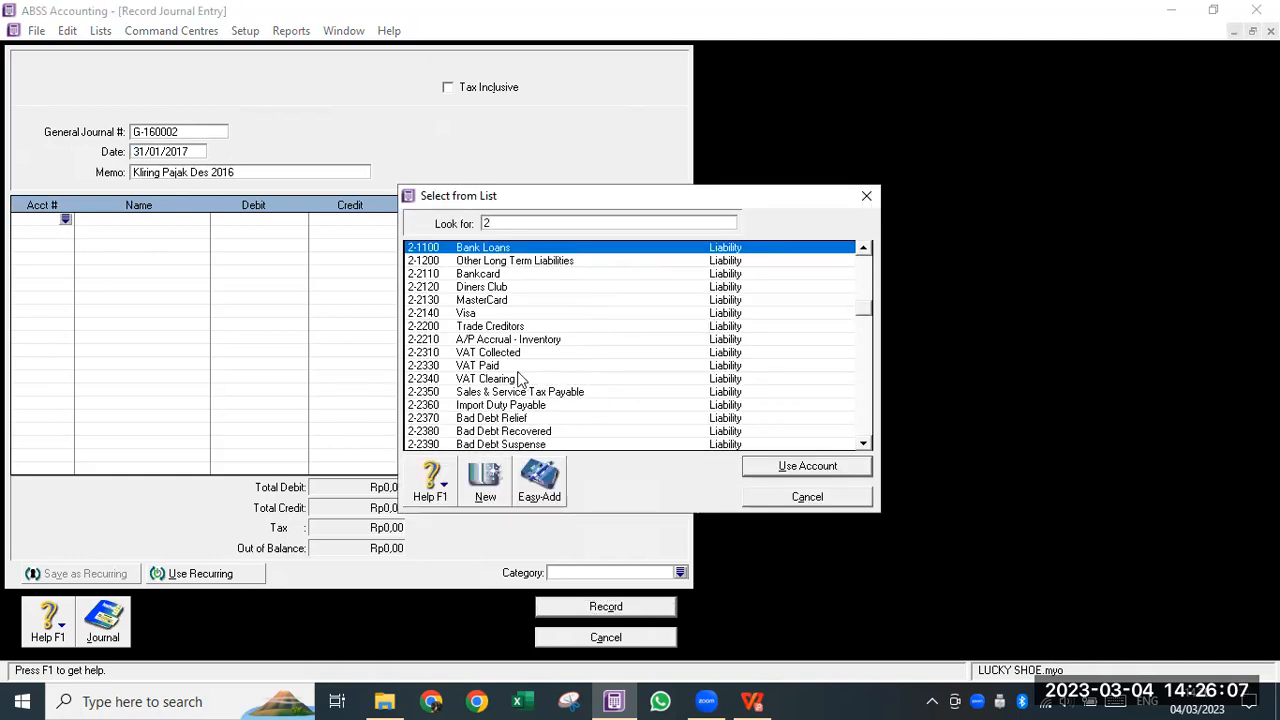
left_click(500, 366)
left_click(500, 352)
left_click(789, 463)
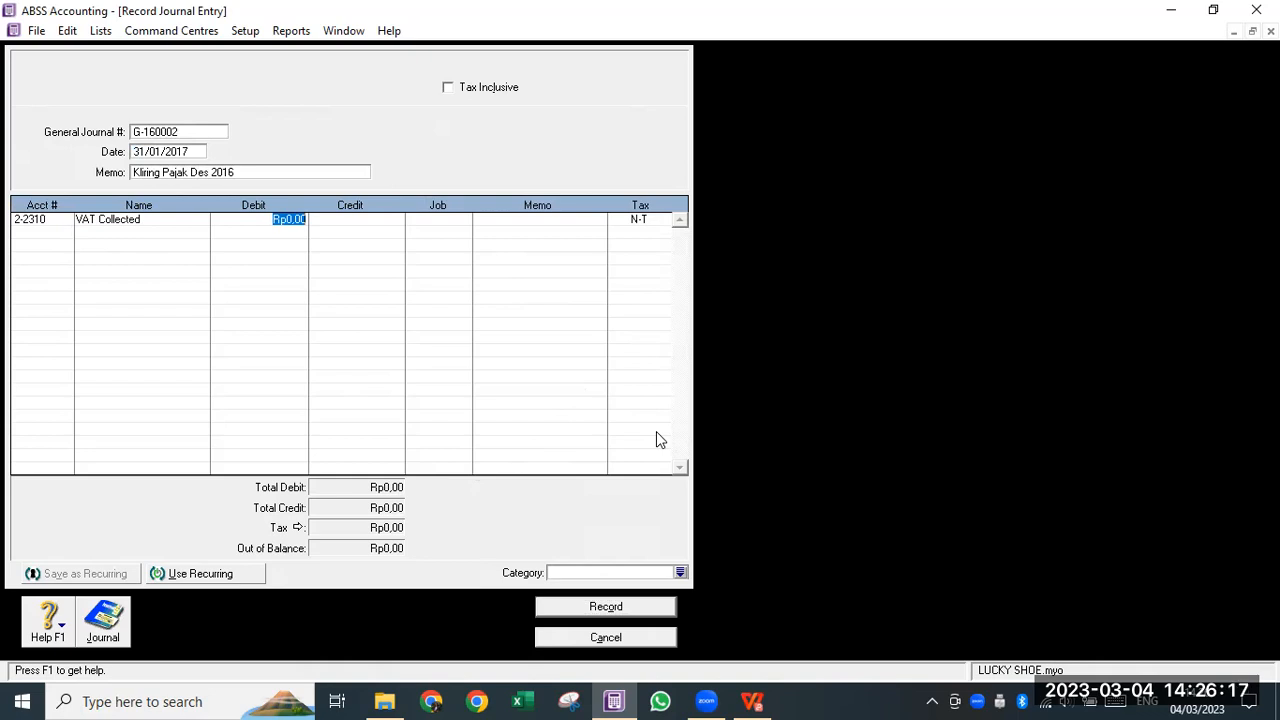
type("900.000")
key("Tab")
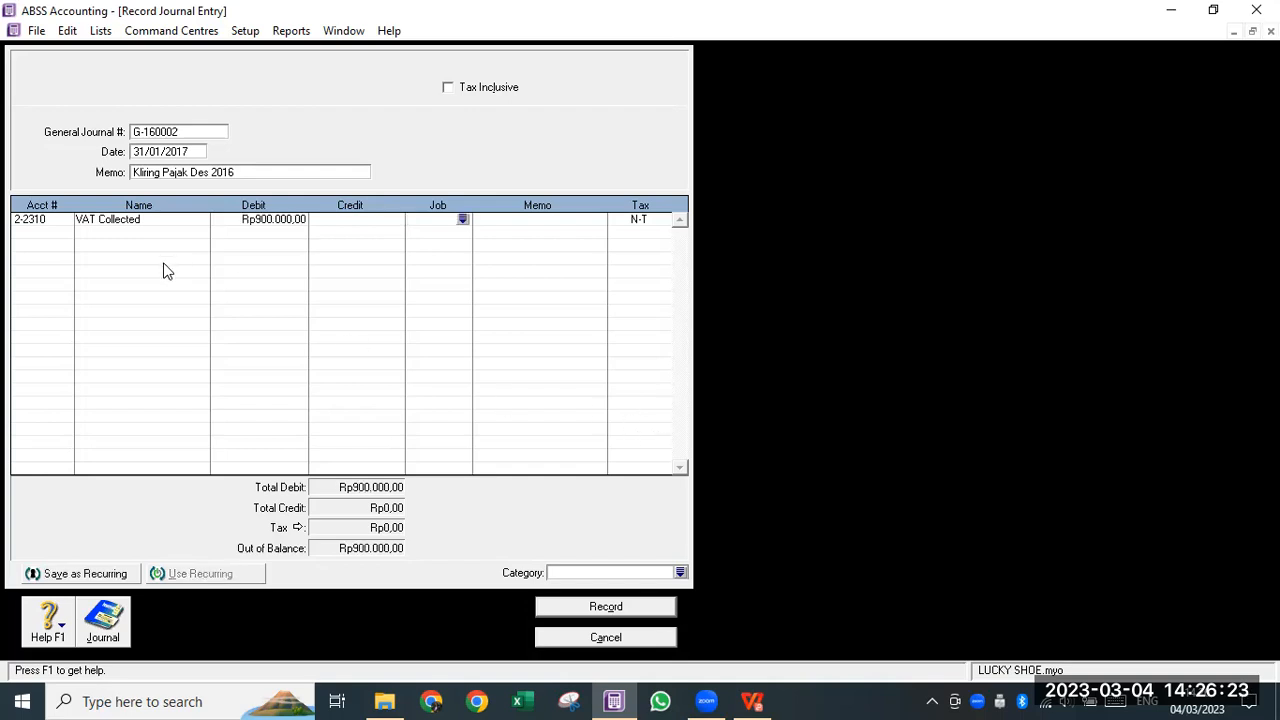
- Credit VAT Paid (2-2330) Rp600.000 on the second line
left_click(64, 234)
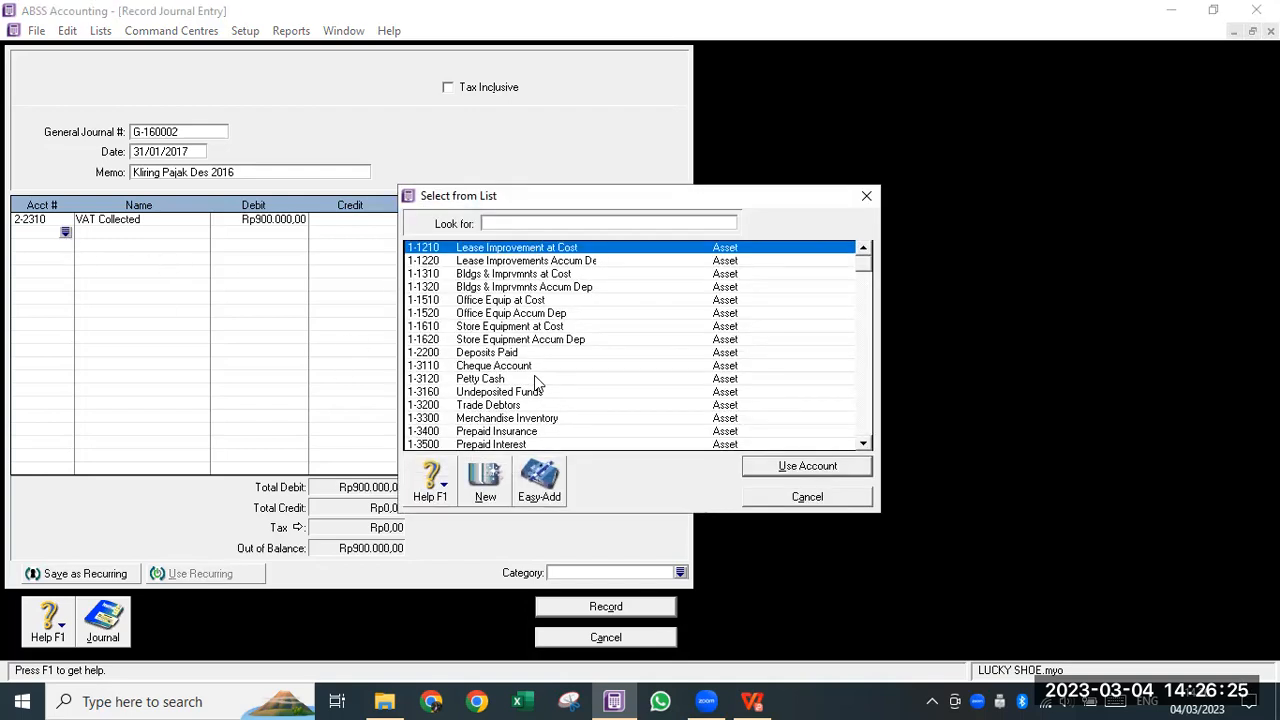
type("2-2330")
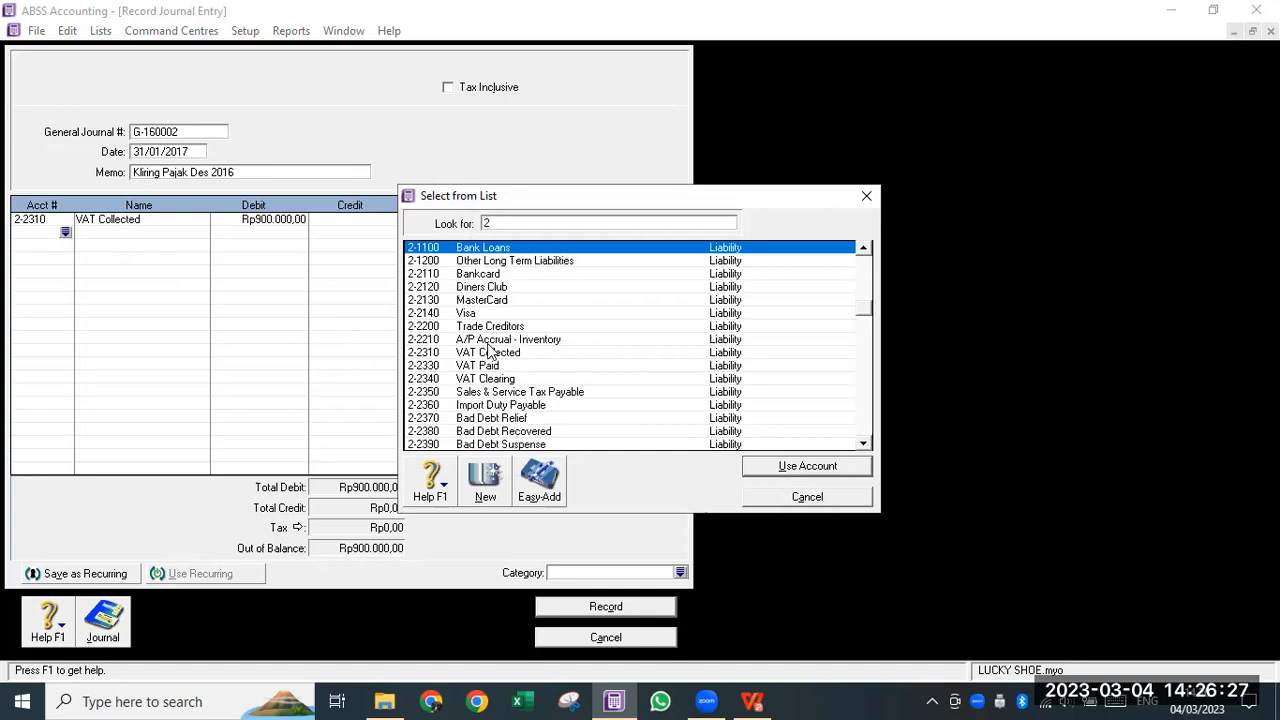
left_click(751, 466)
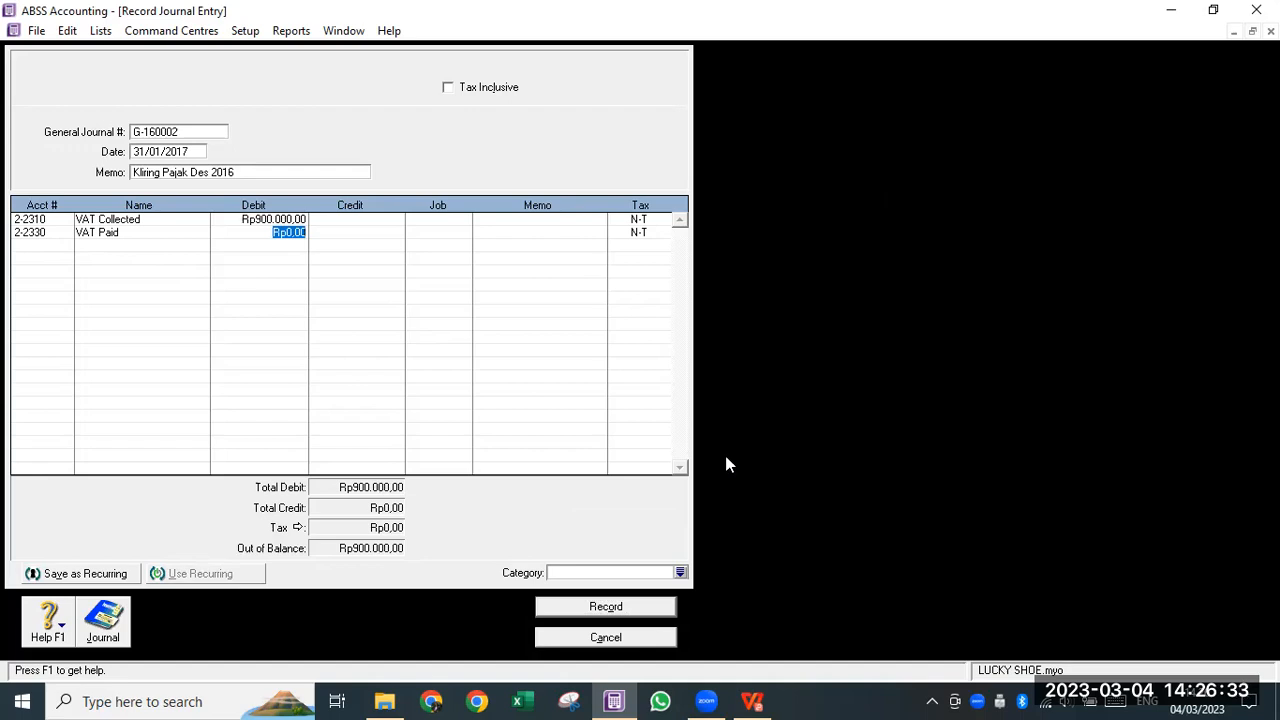
key("Tab")
type("600.000")
key("Tab")
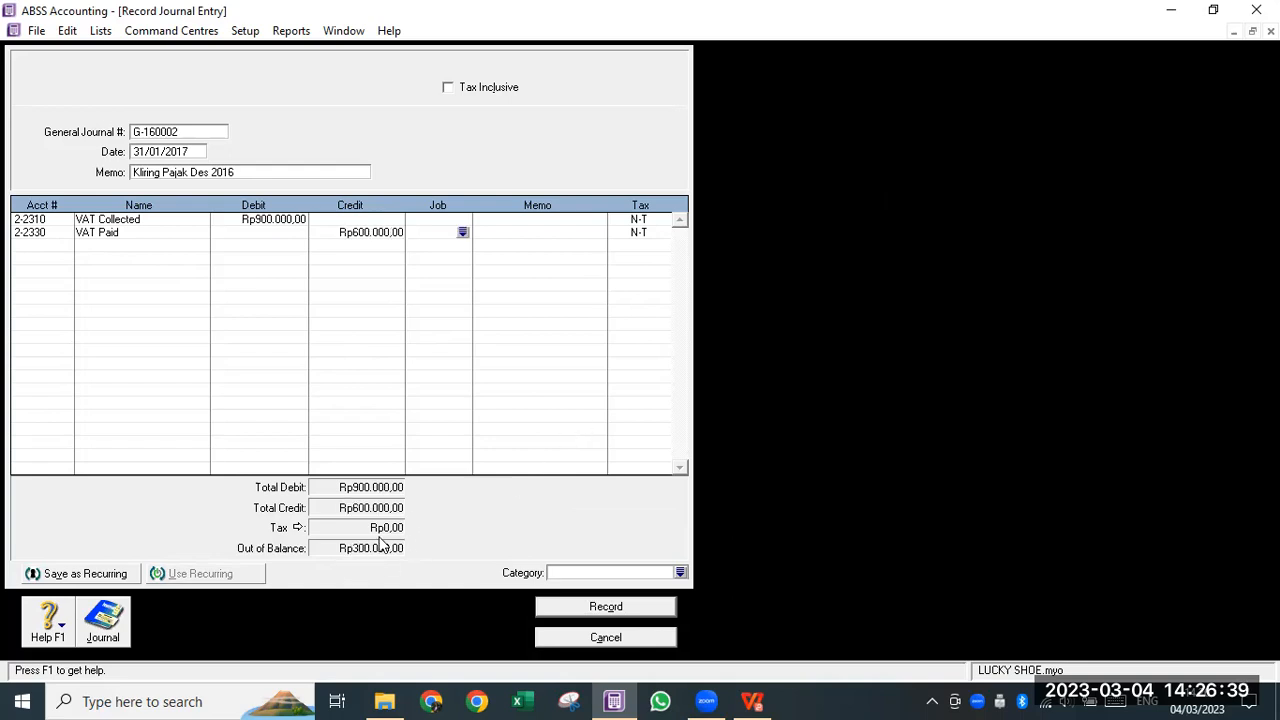
- Credit VAT Clearing (2-2340) with the Rp300.000 balance on the third line
left_click(47, 246)
left_click(65, 245)
type("2")
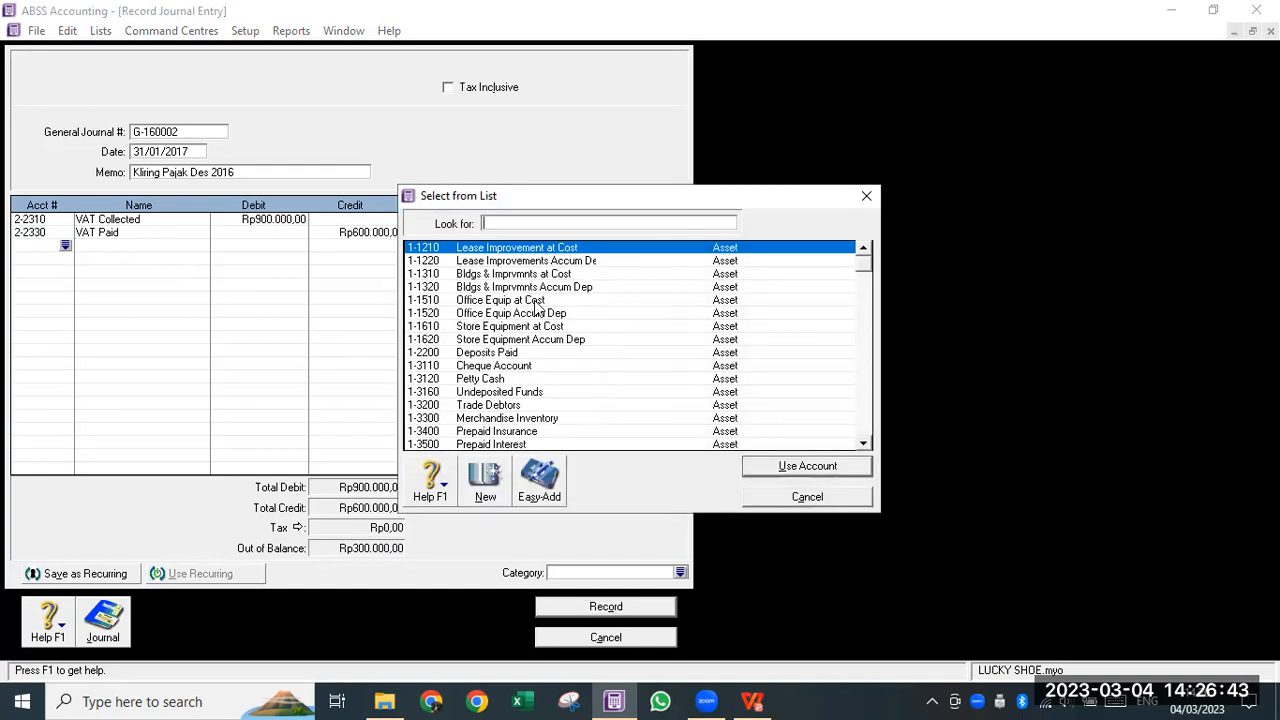
left_click(479, 380)
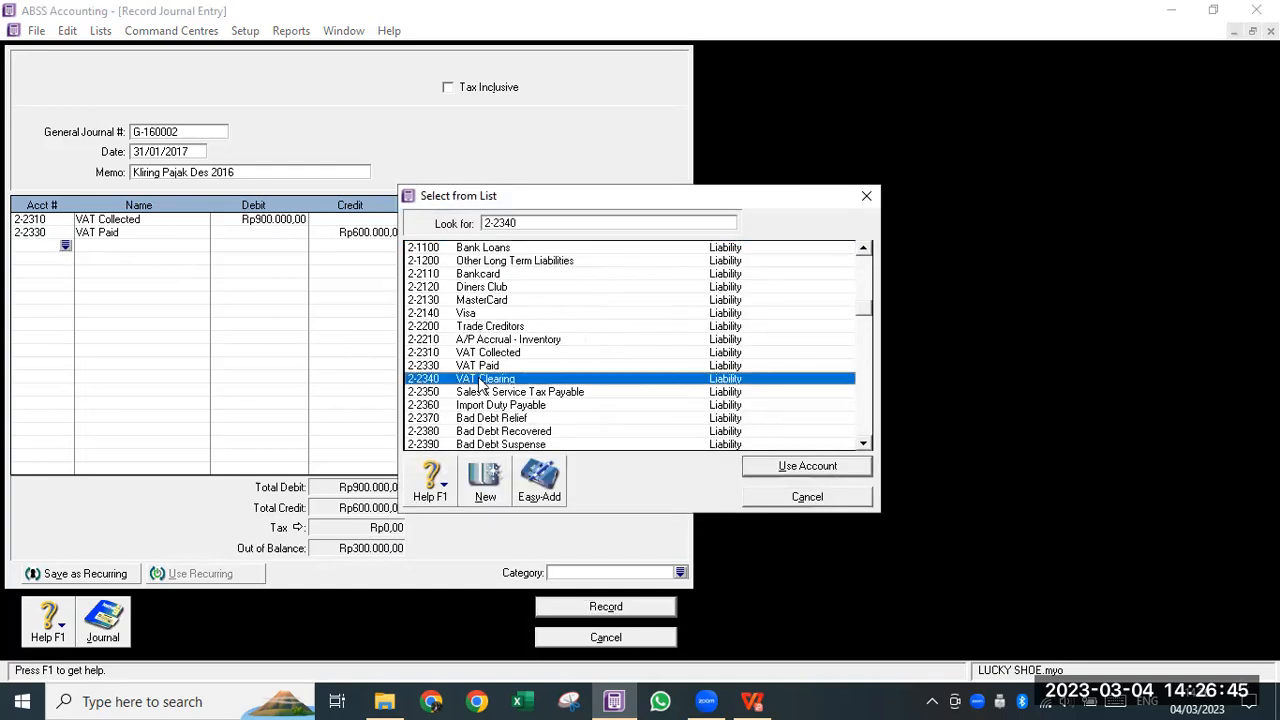
left_click(772, 466)
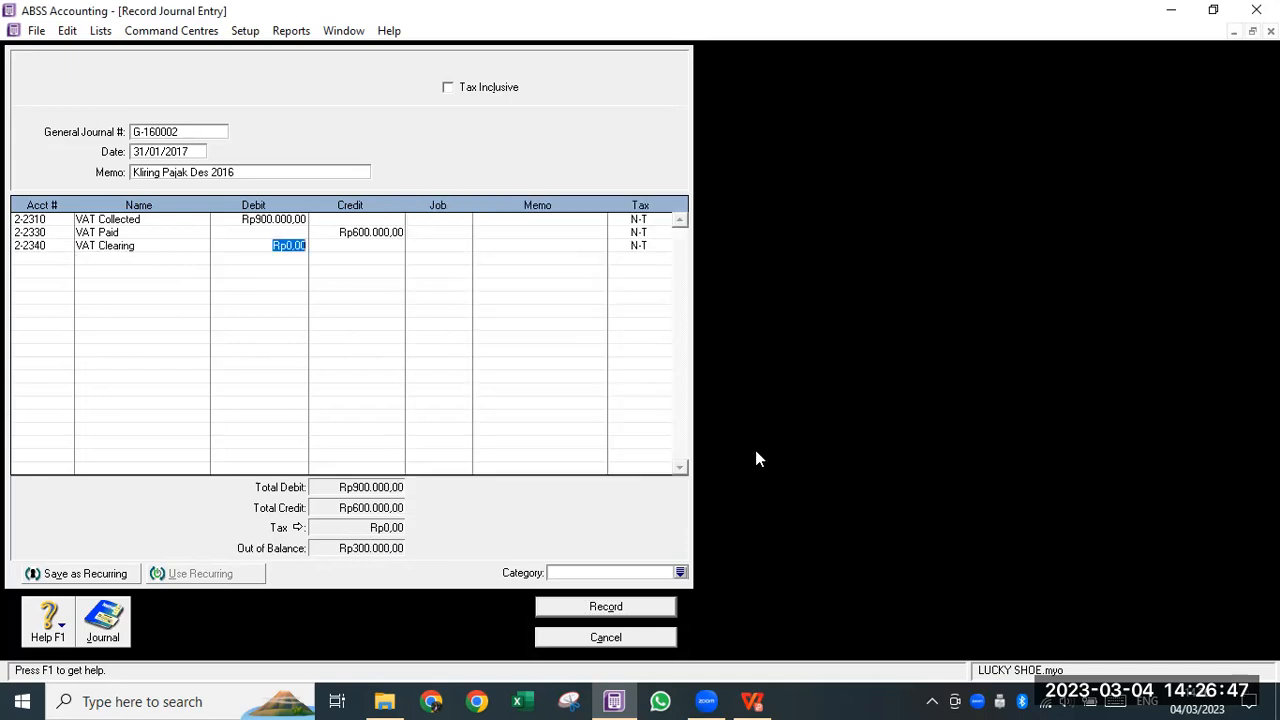
key("Tab")
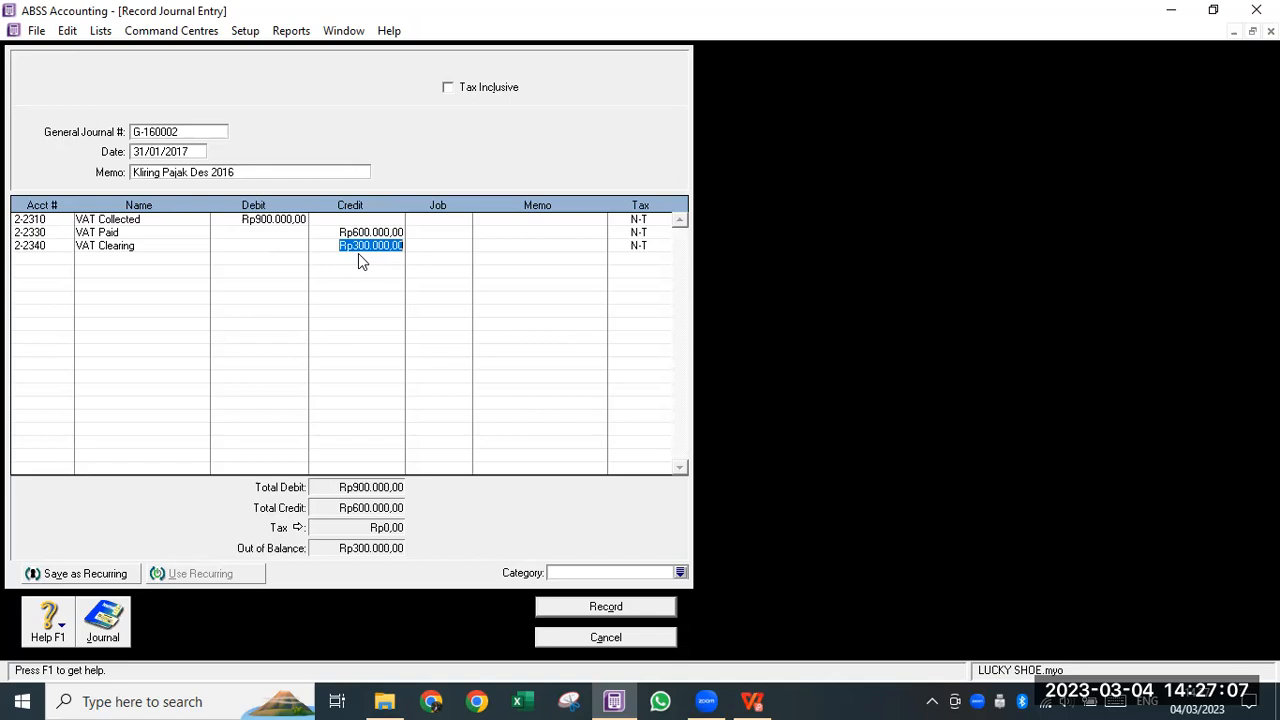
key("Tab")
- Assign category YGK and record the balanced journal entry
left_click(680, 572)
type("YGK")
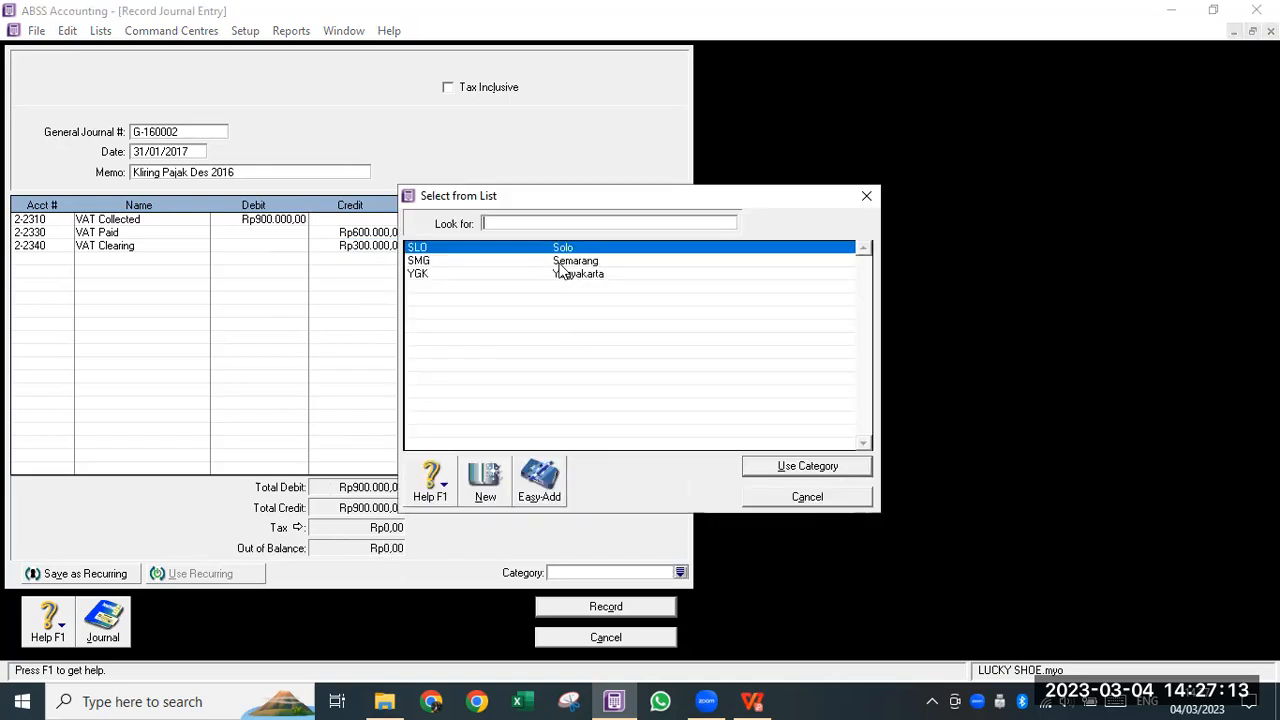
left_click(795, 463)
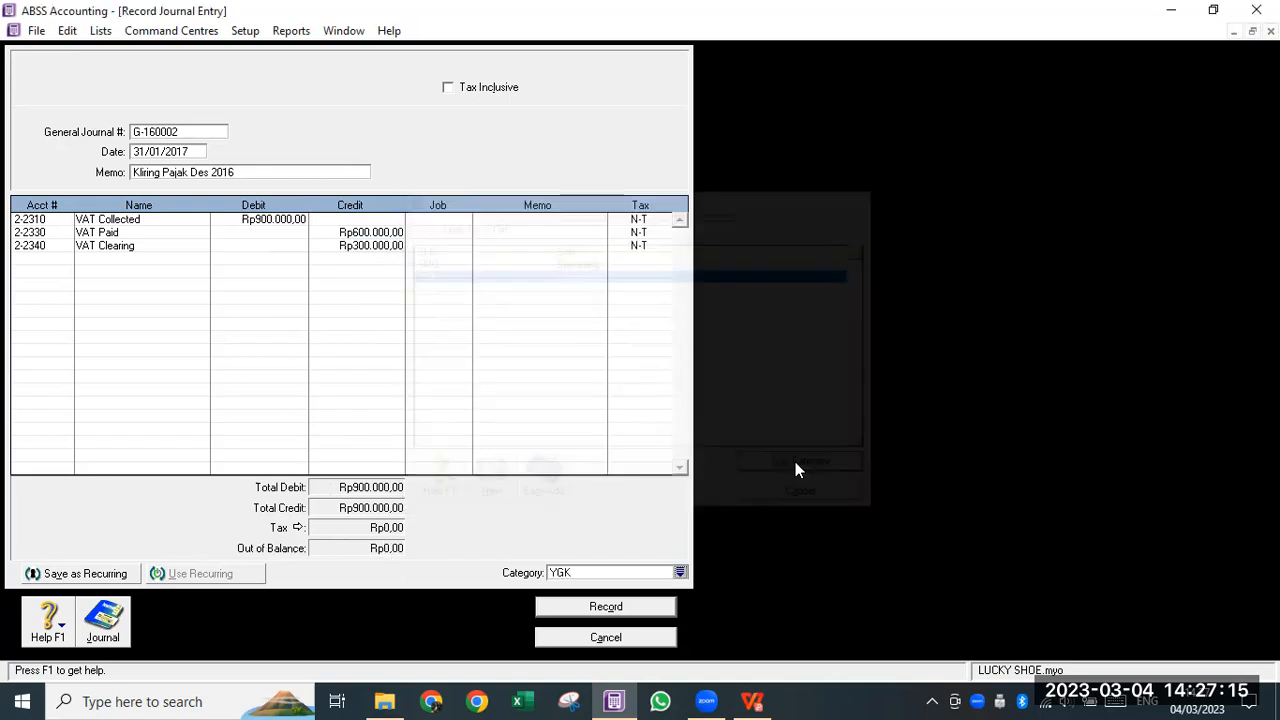
left_click(620, 606)
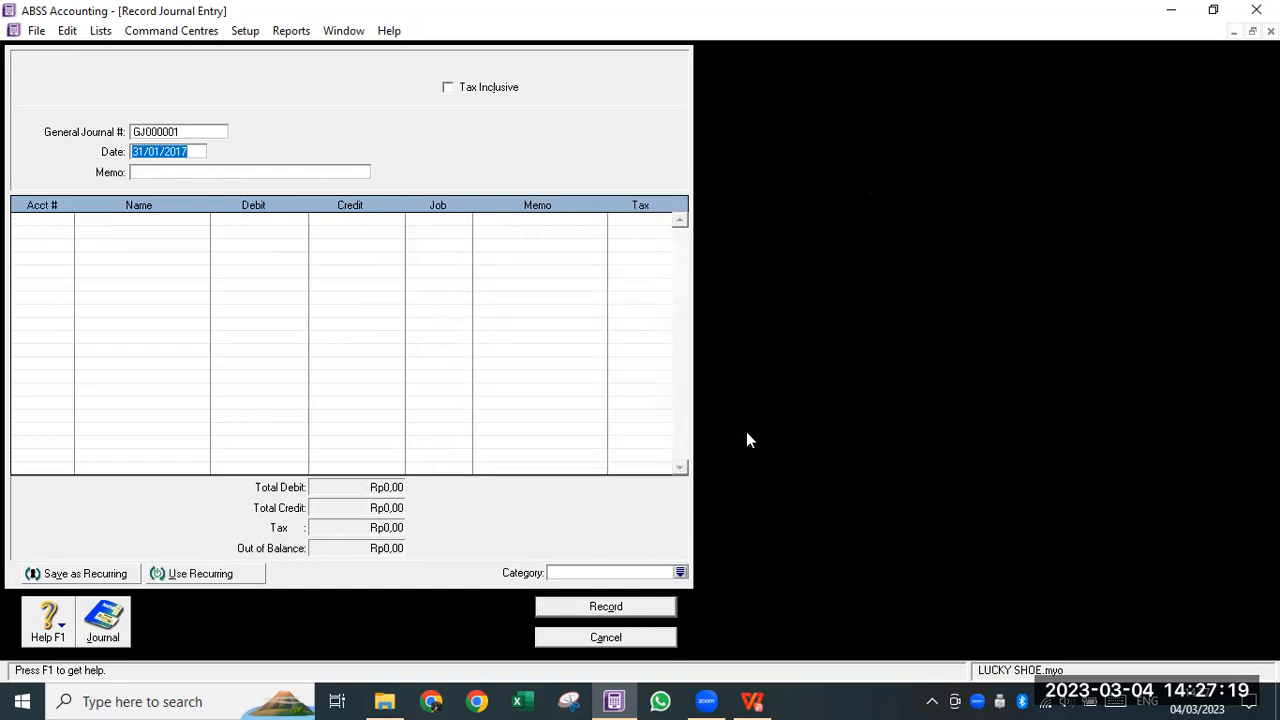
left_click(103, 625)
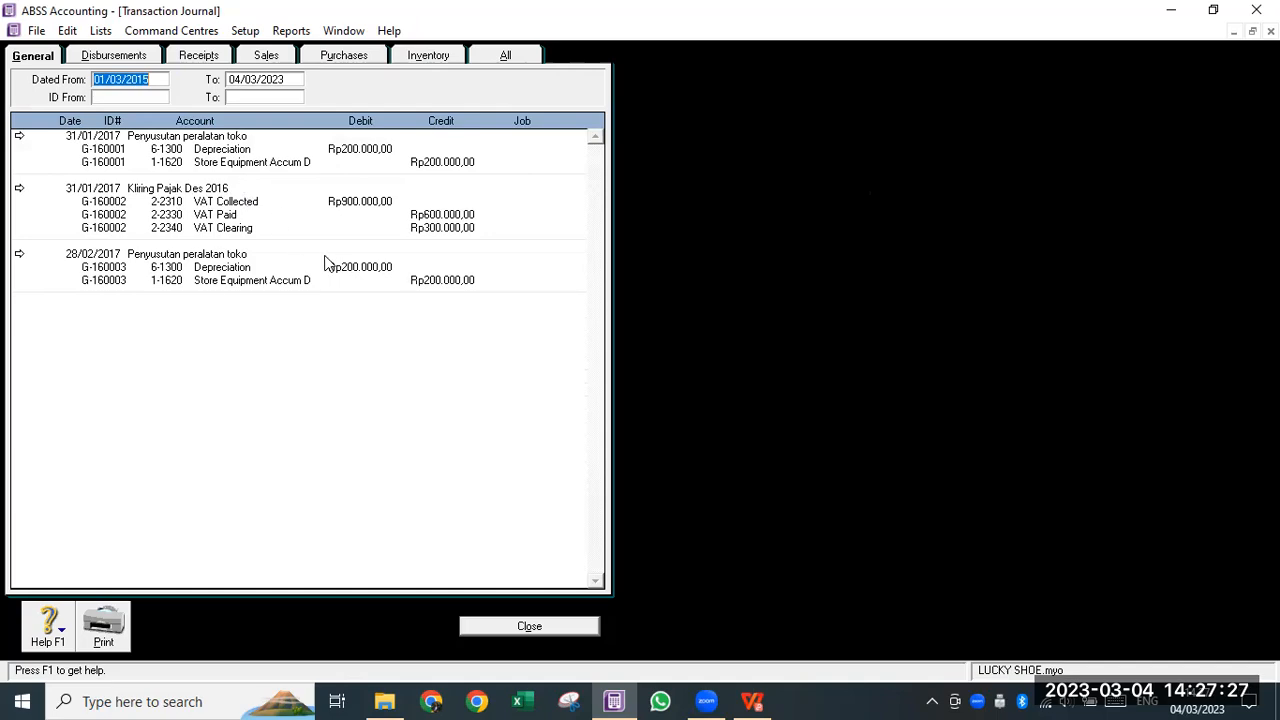
- Bring the exam PDF's balance sheet into view
left_click(758, 700)
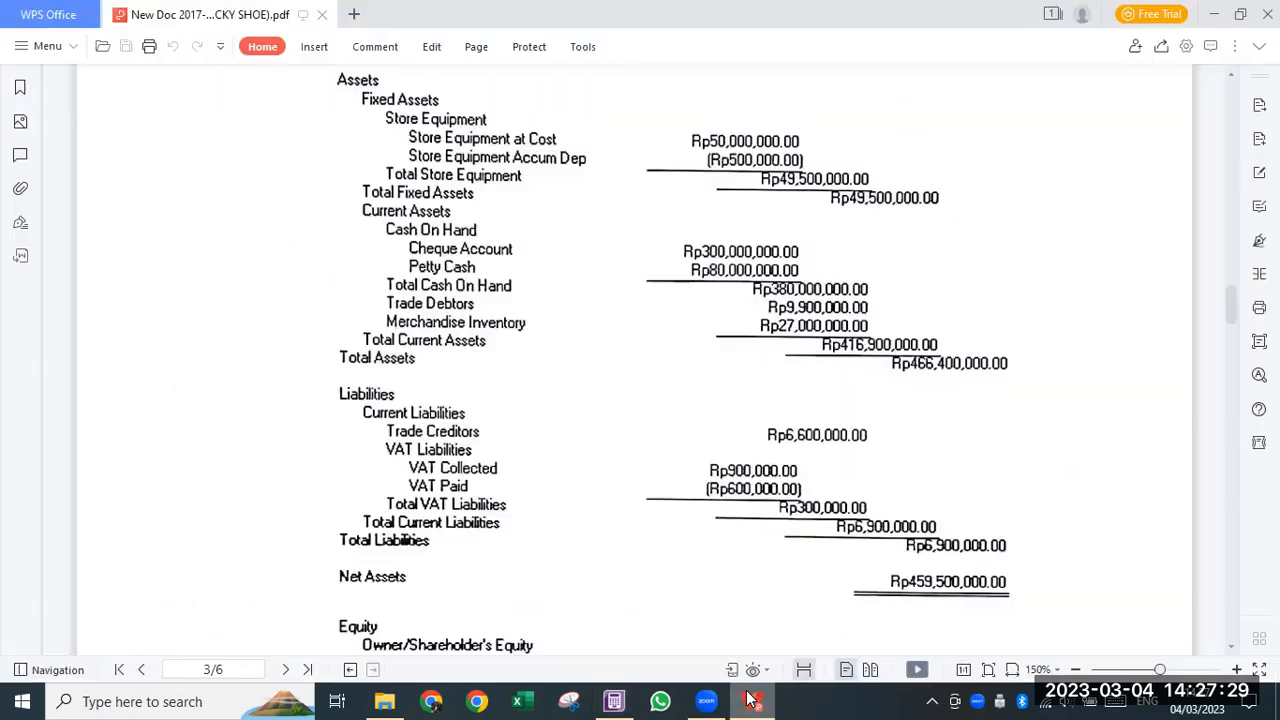
- Scroll the exam PDF to items 8–10 on reports, period locking and data auditing
scroll(730, 605, "down", 10)
scroll(712, 617, "down", 10)
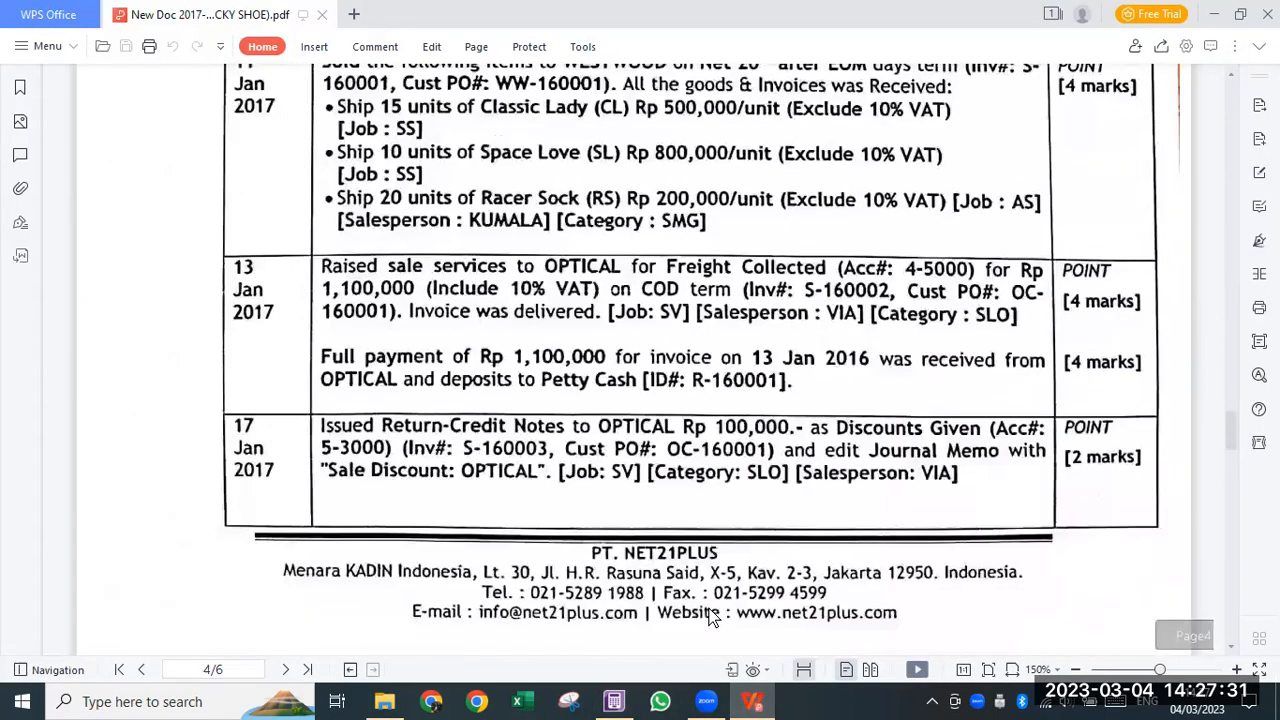
scroll(570, 520, "down", 12)
scroll(525, 442, "up", 1)
scroll(519, 435, "down", 1)
scroll(394, 200, "up", 2)
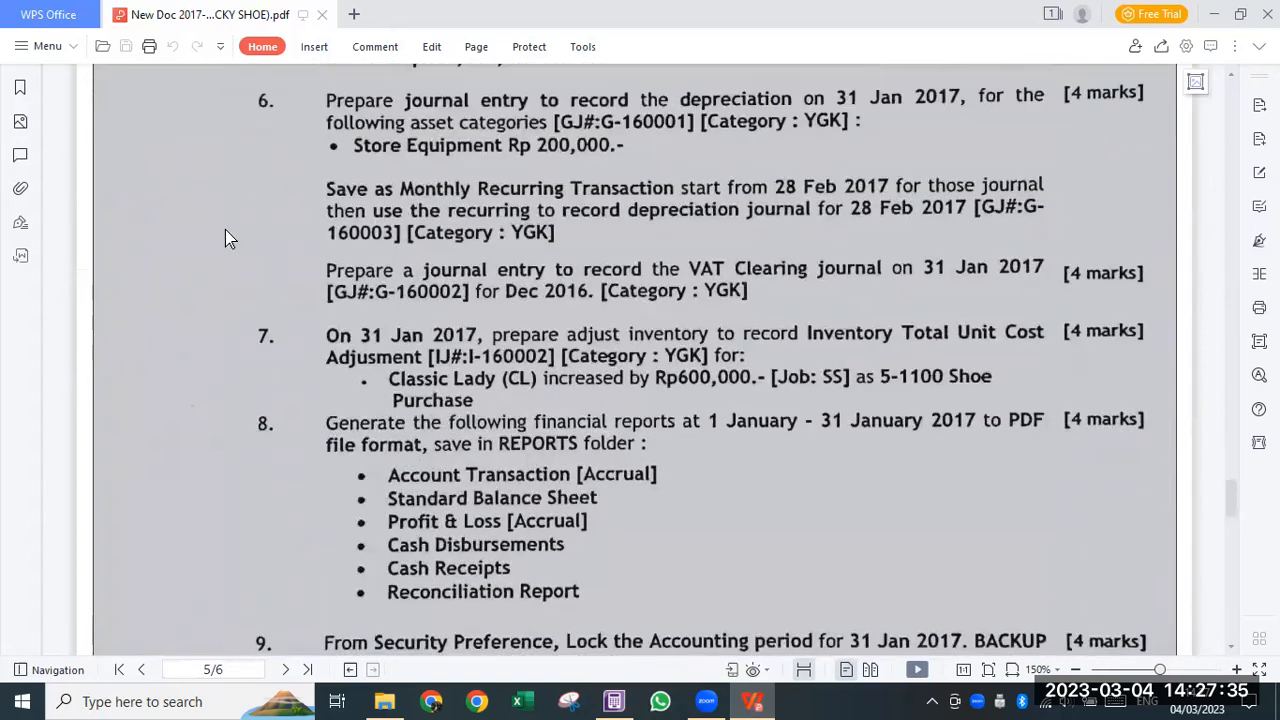
scroll(395, 415, "down", 2)
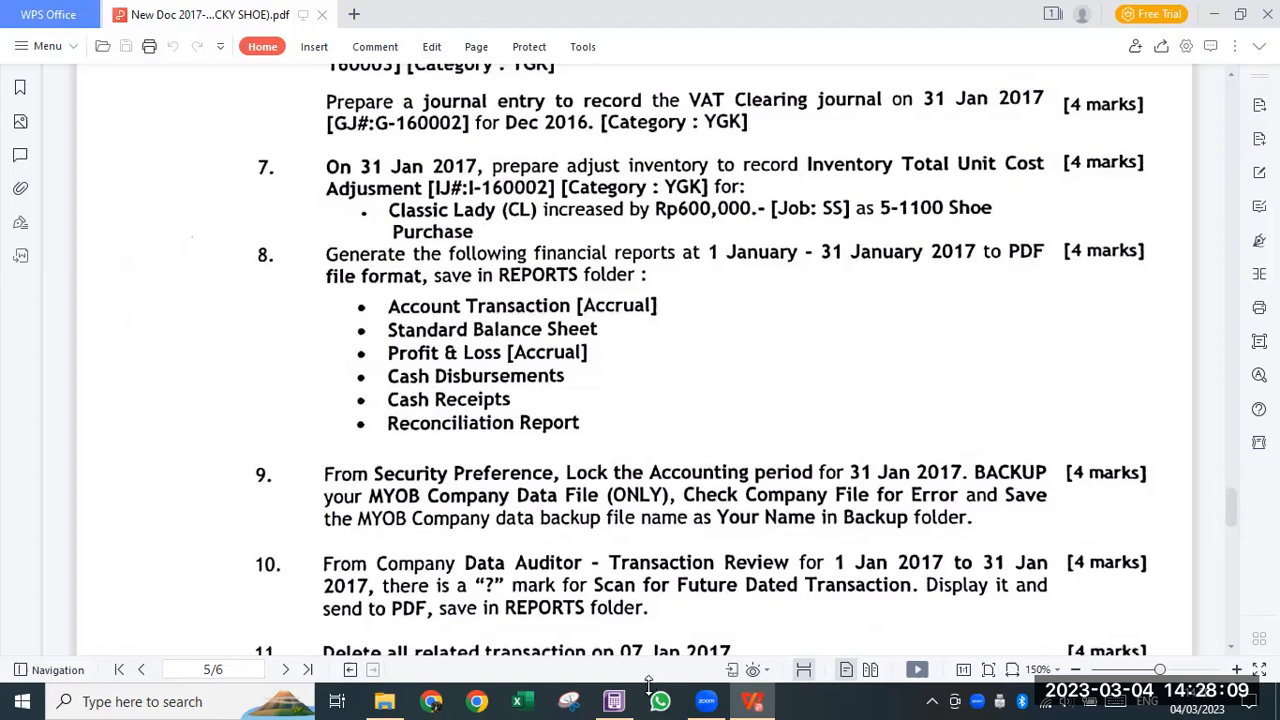
- Snap the exam PDF to the left half of the screen and scroll further down
key("super+Left")
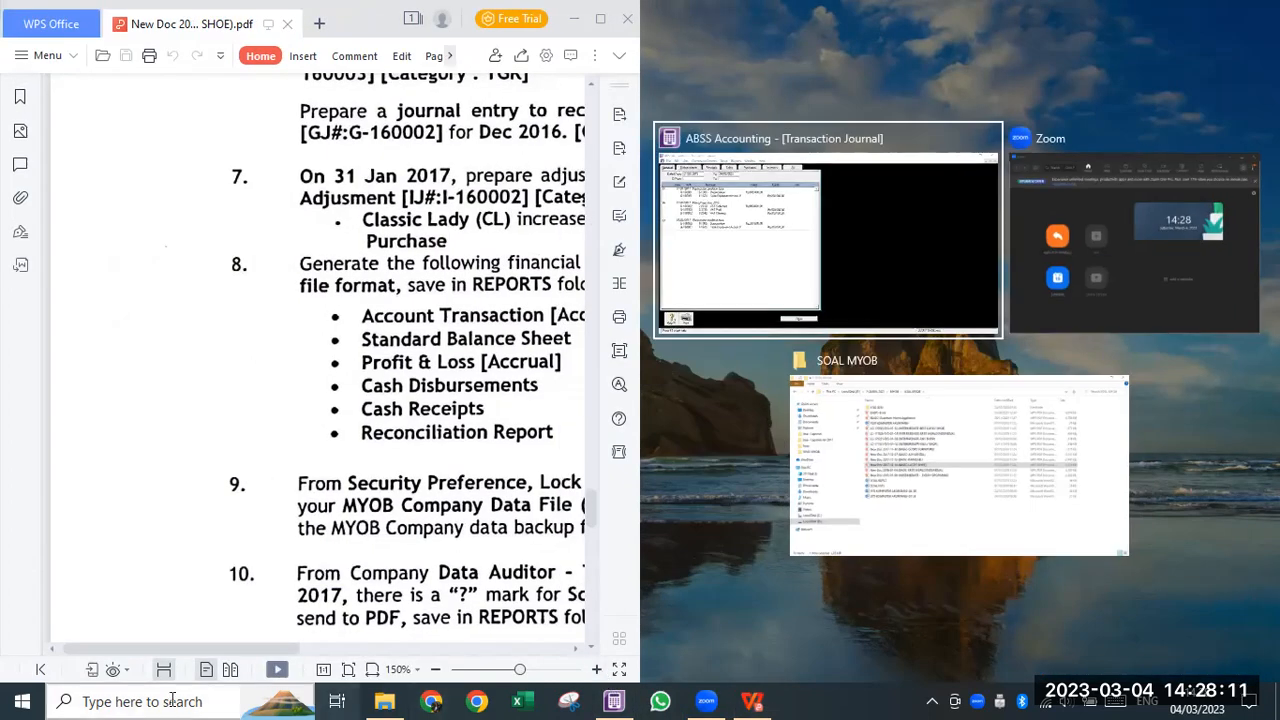
left_click(172, 652)
left_click_drag(172, 649, 331, 650)
scroll(190, 490, "down", 2)
scroll(192, 496, "down", 2)
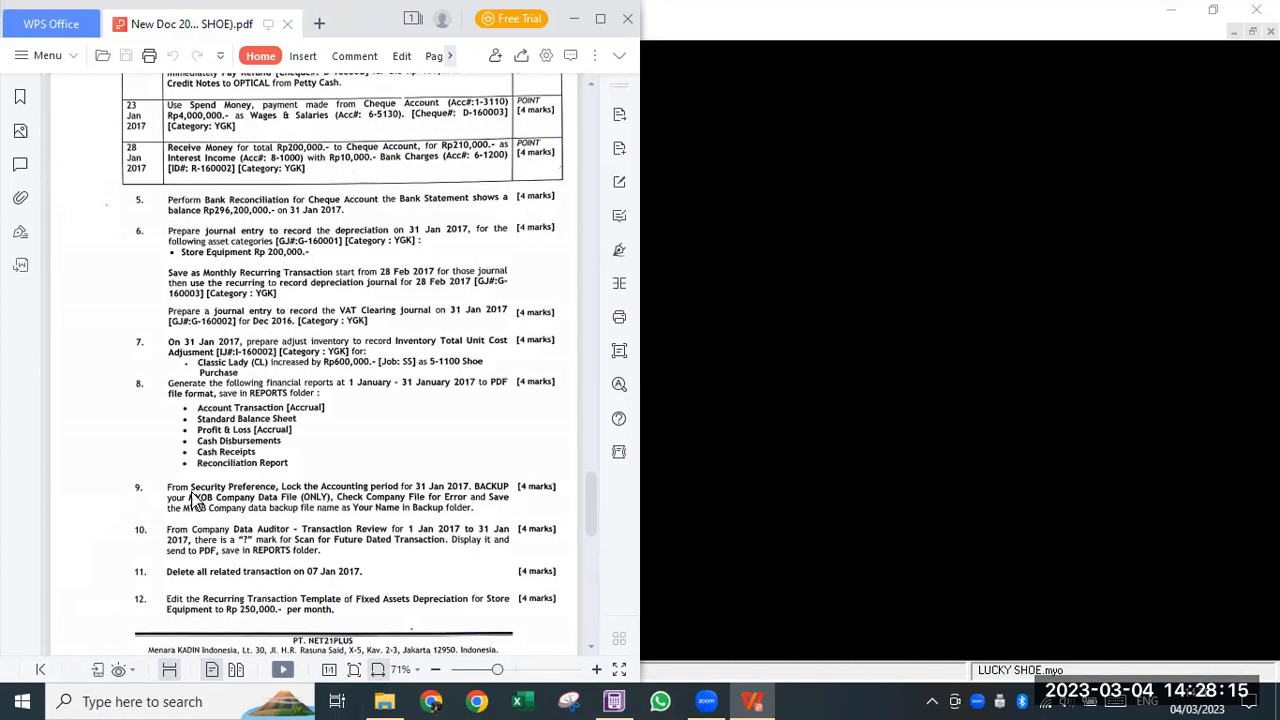
scroll(195, 500, "down", 3)
left_click(990, 226)
- Close the Transaction Journal, dock ABSS right, and check Inventory item prices without changes
left_click(582, 625)
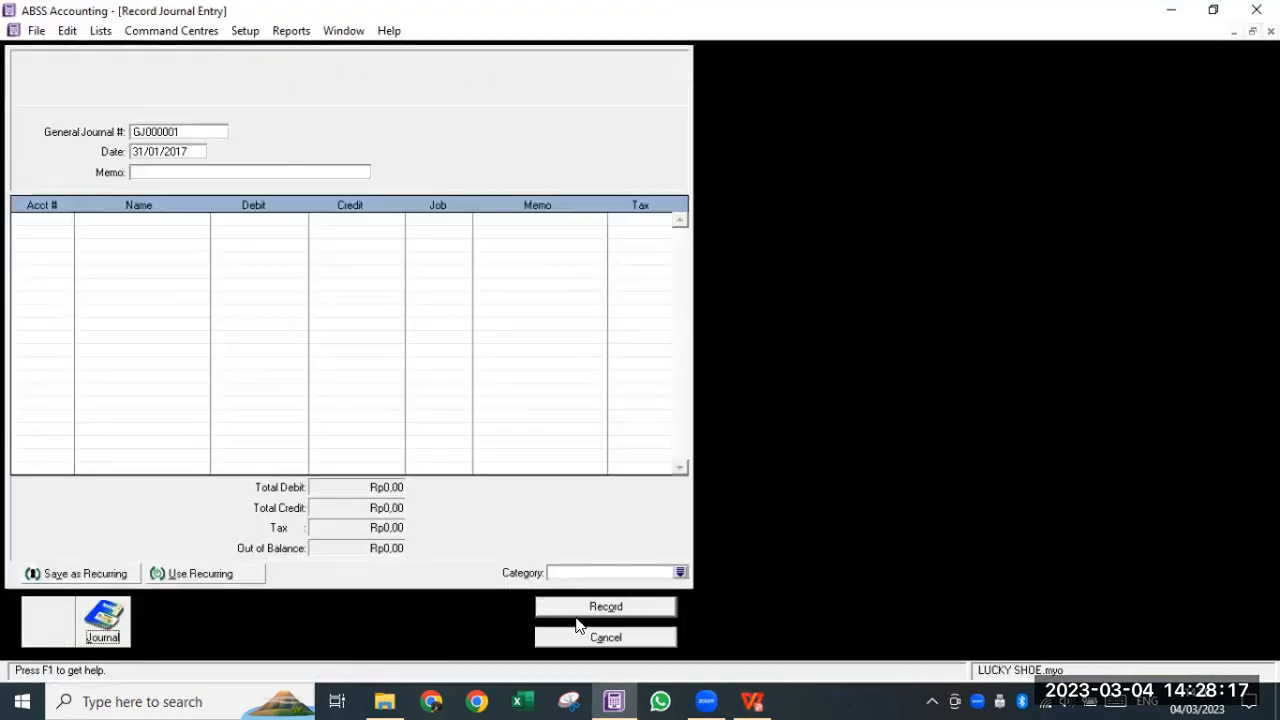
key("super+Right")
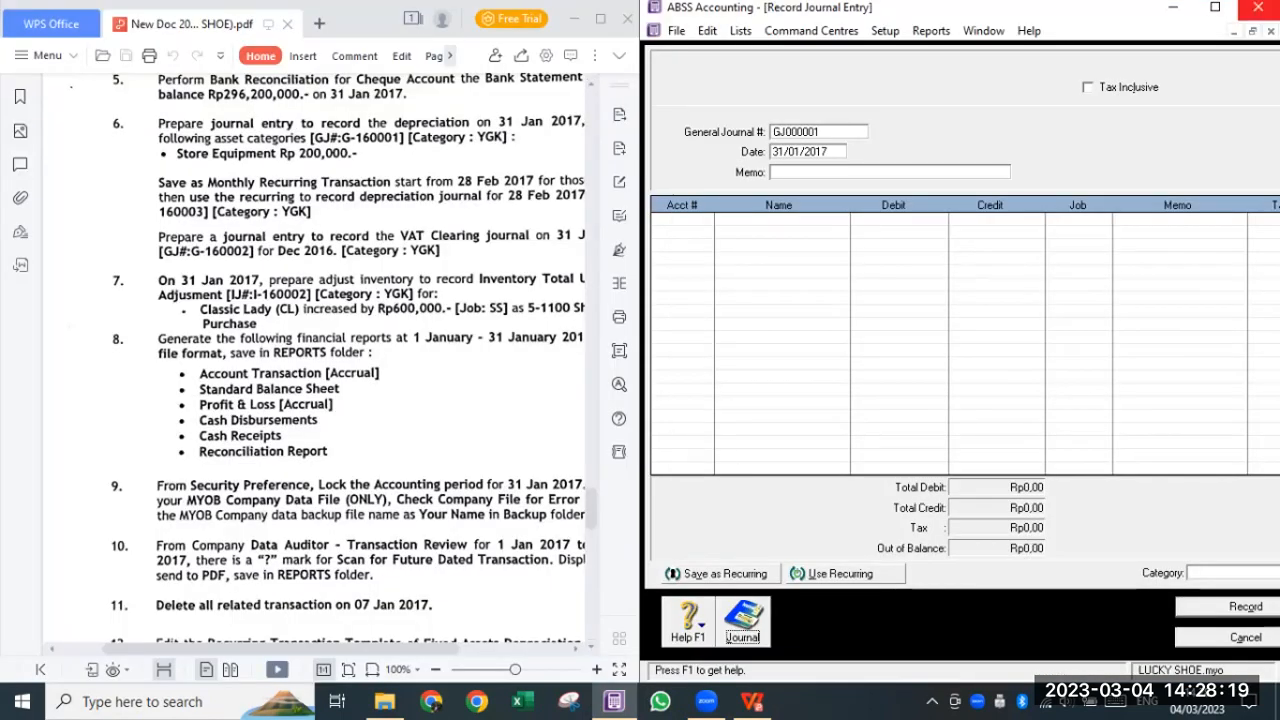
left_click(983, 30)
left_click(1030, 160)
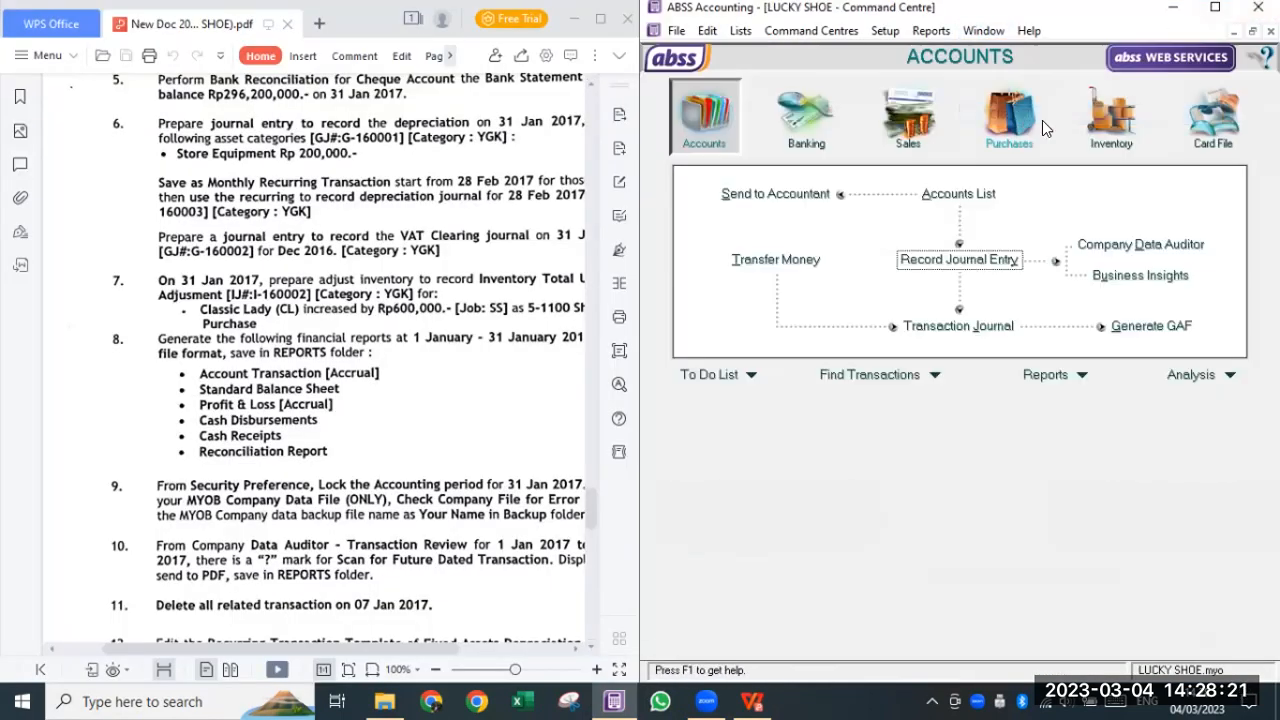
left_click(1110, 118)
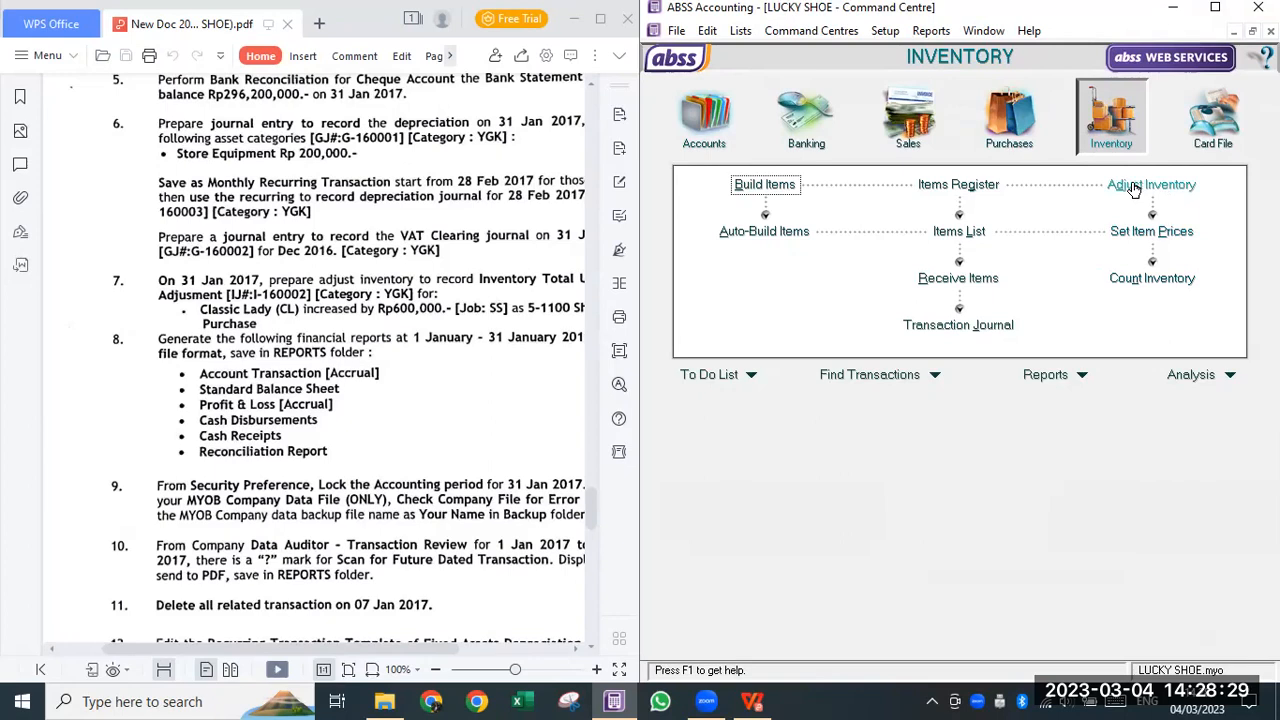
left_click(1136, 241)
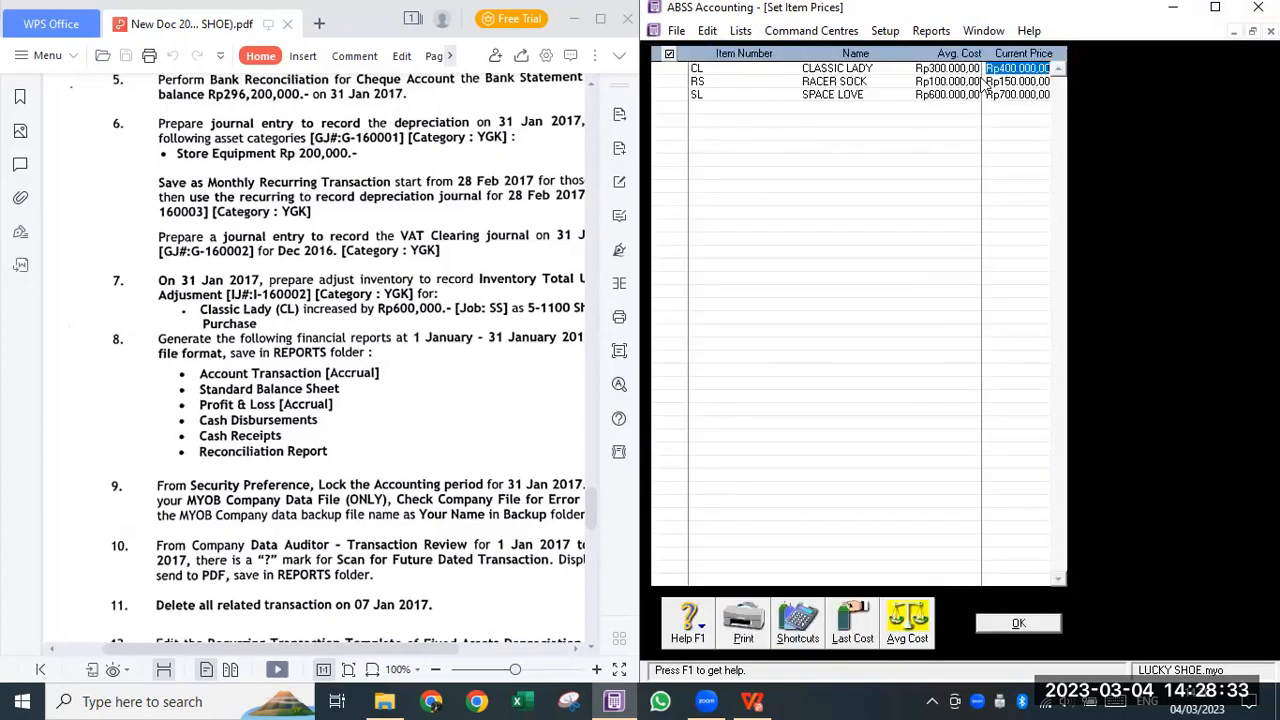
left_click(1036, 625)
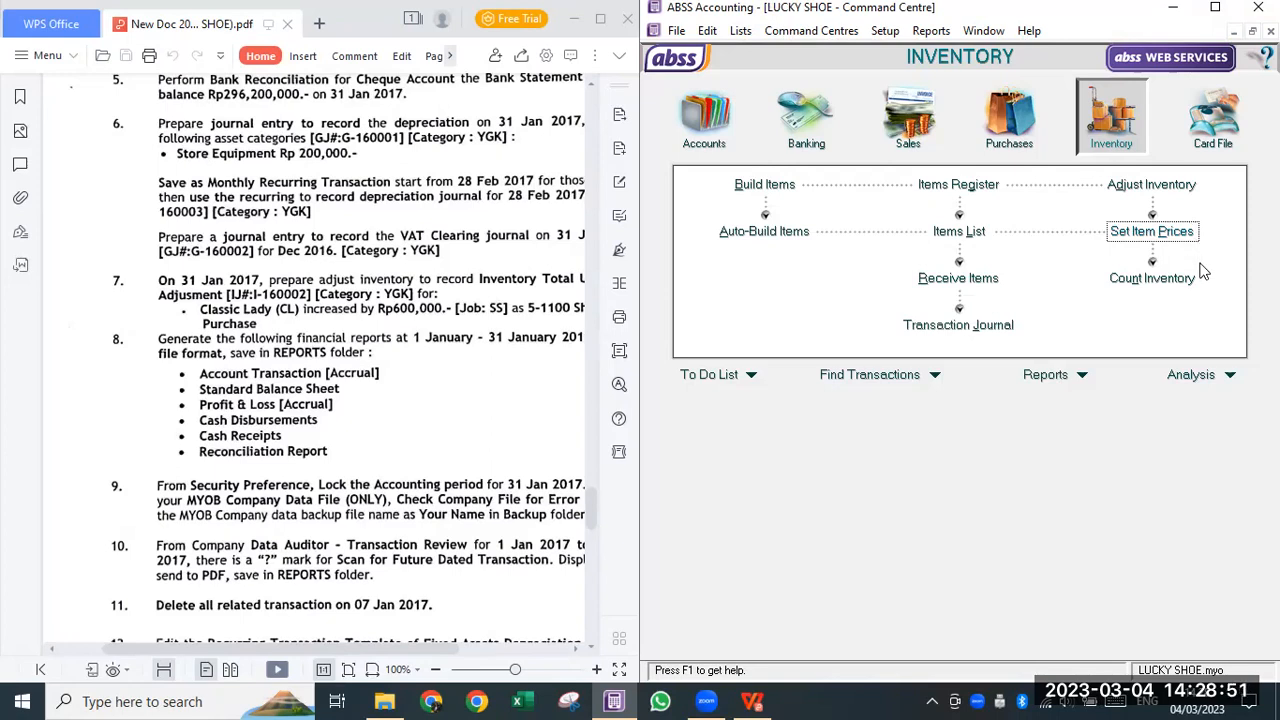
- Review the CL, RS and SL stock counts and cancel without adjusting quantities
left_click(1168, 285)
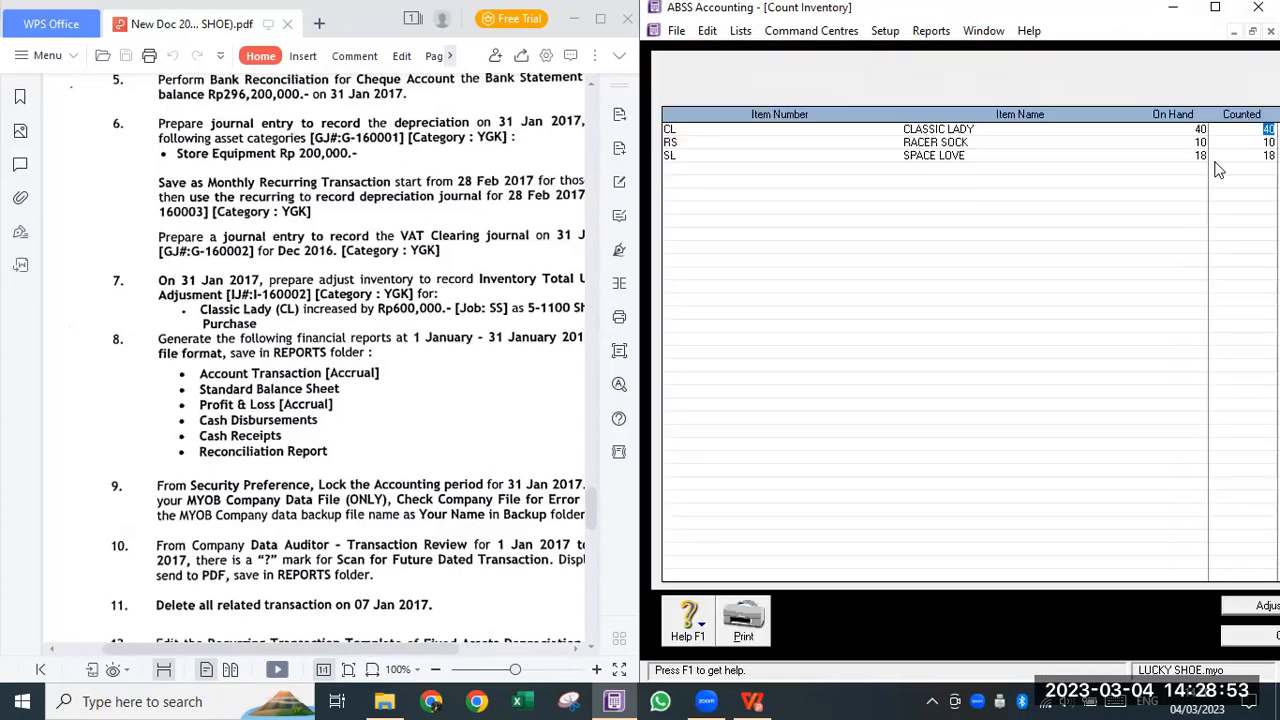
left_click(1245, 636)
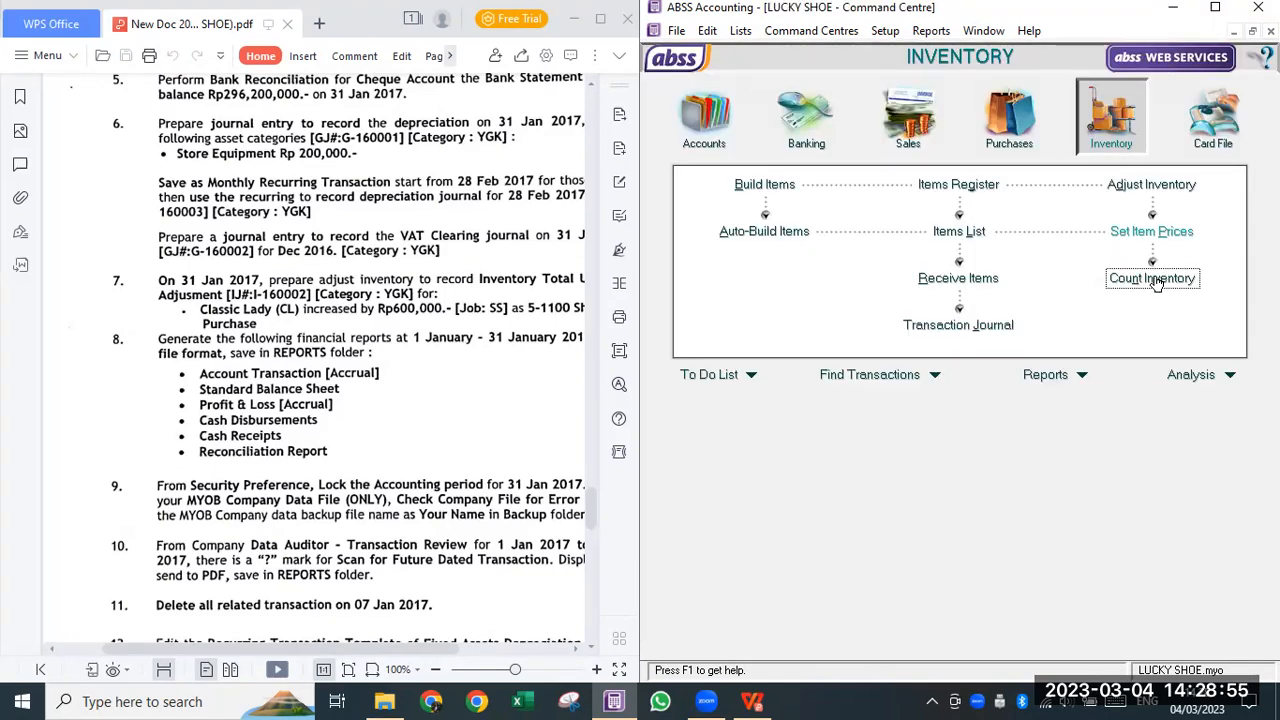
left_click(1140, 282)
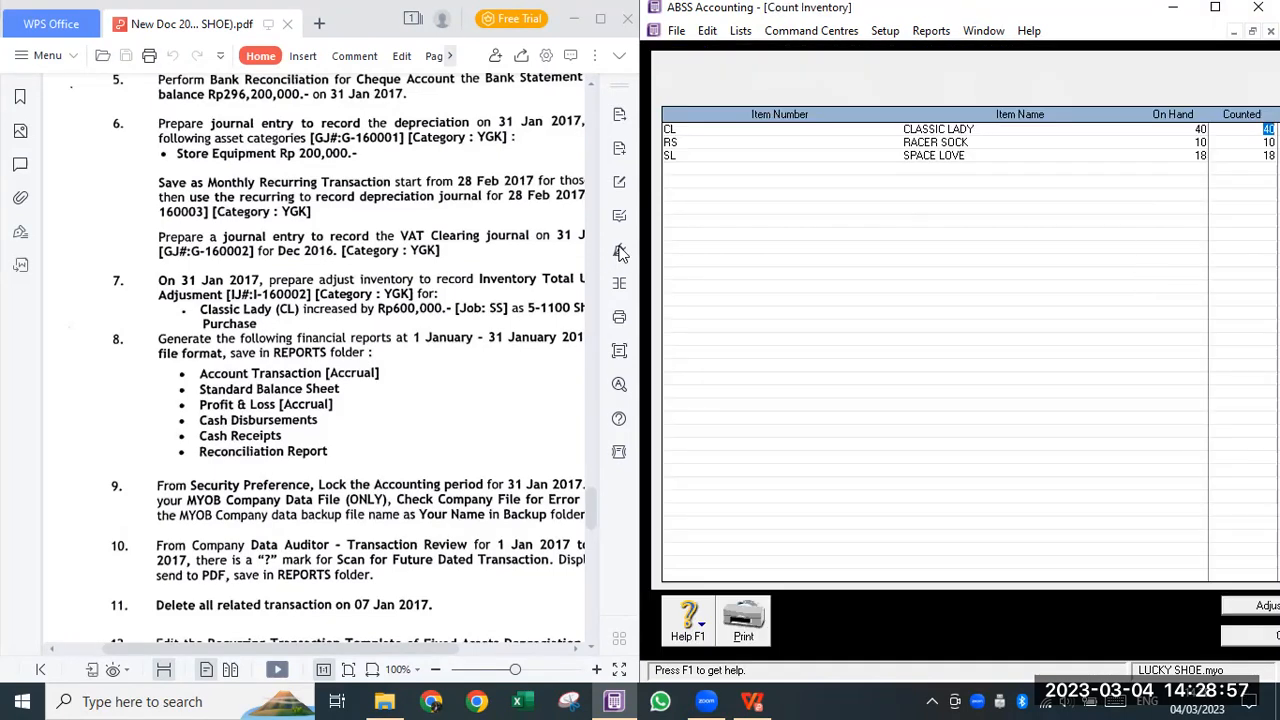
left_click_drag(641, 242, 468, 245)
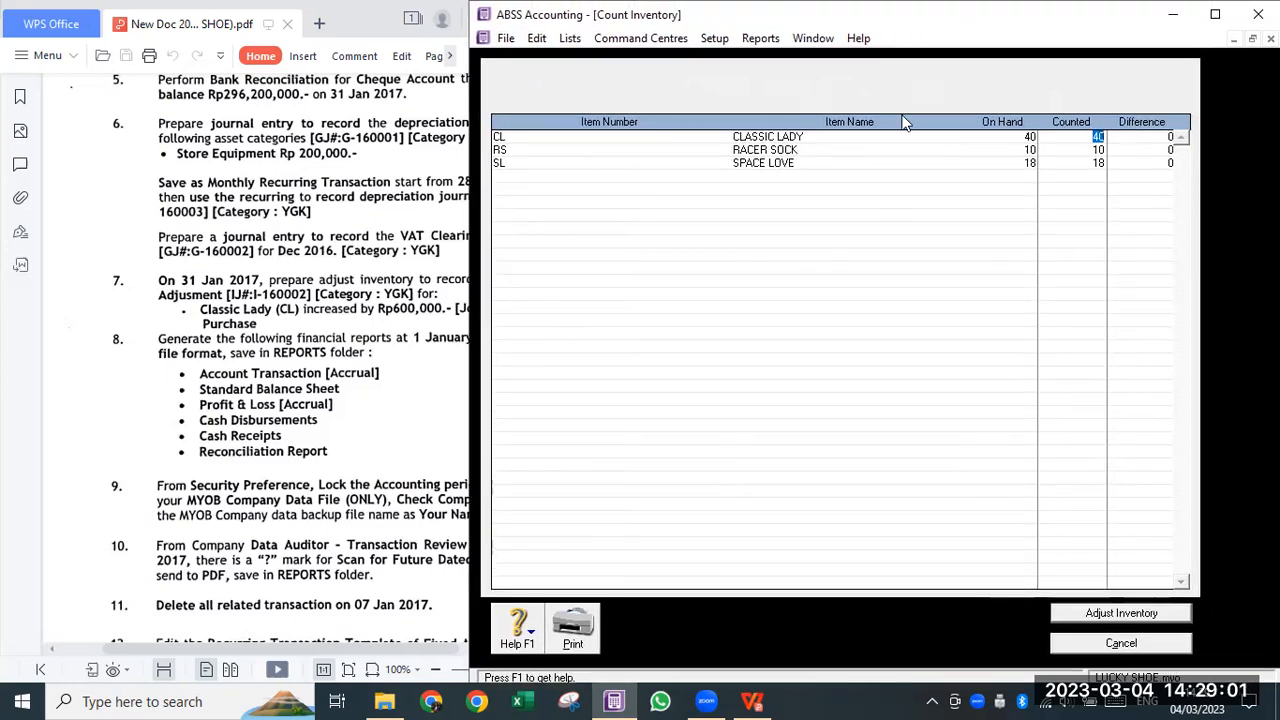
left_click(1087, 163)
left_click(1121, 643)
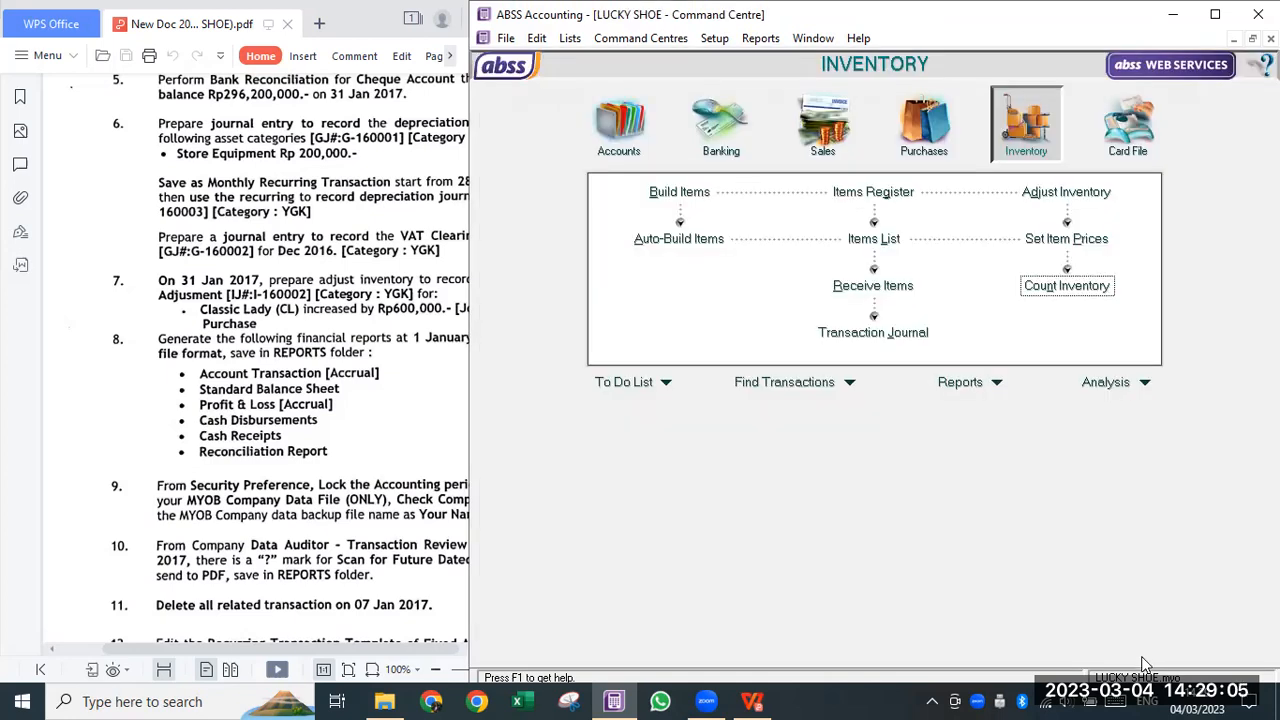
left_click(185, 276)
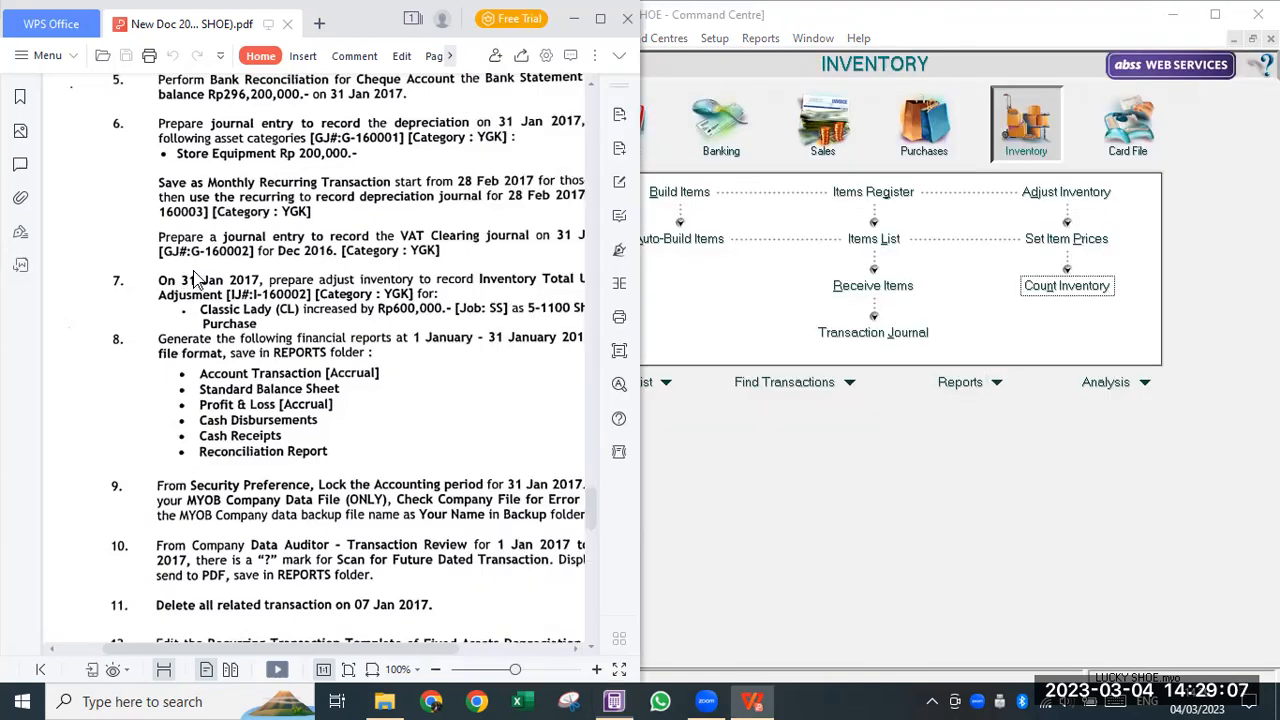
scroll(392, 641, "down", 3)
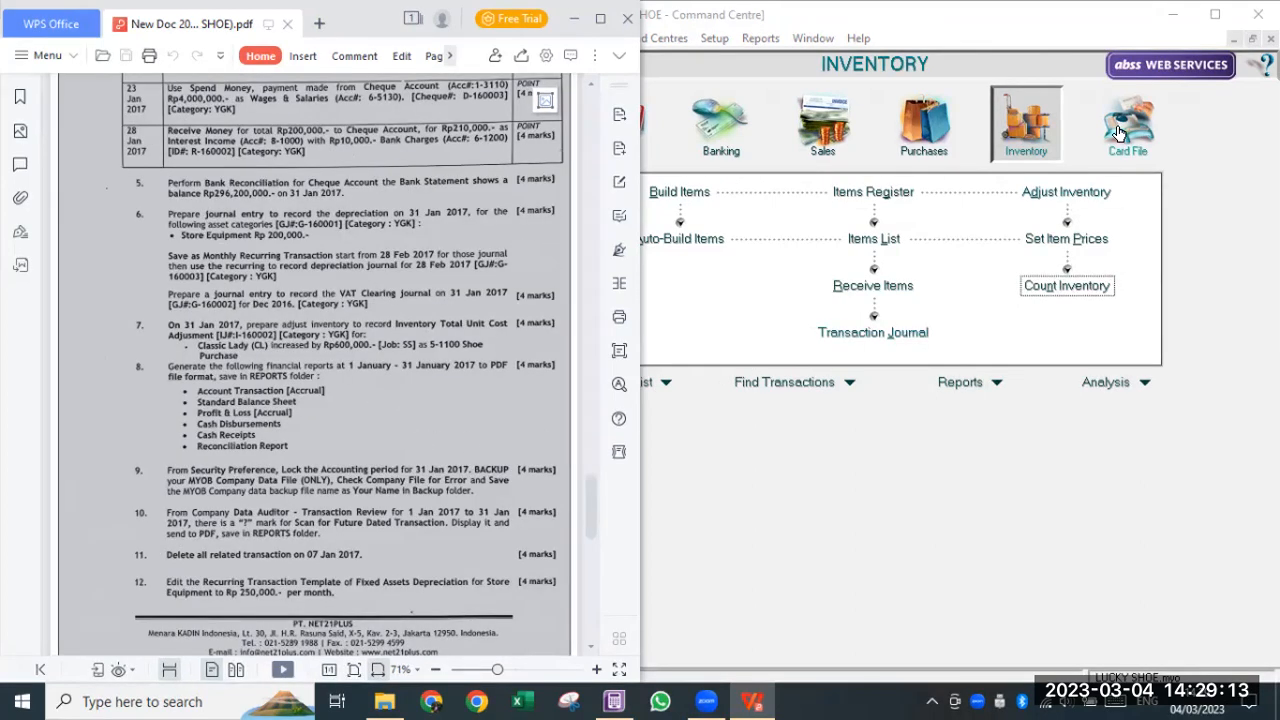
- Start inventory adjustment I-160001 dated 31/01/2017 with memo 'Penyesuaian total harga barang'
left_click(1047, 193)
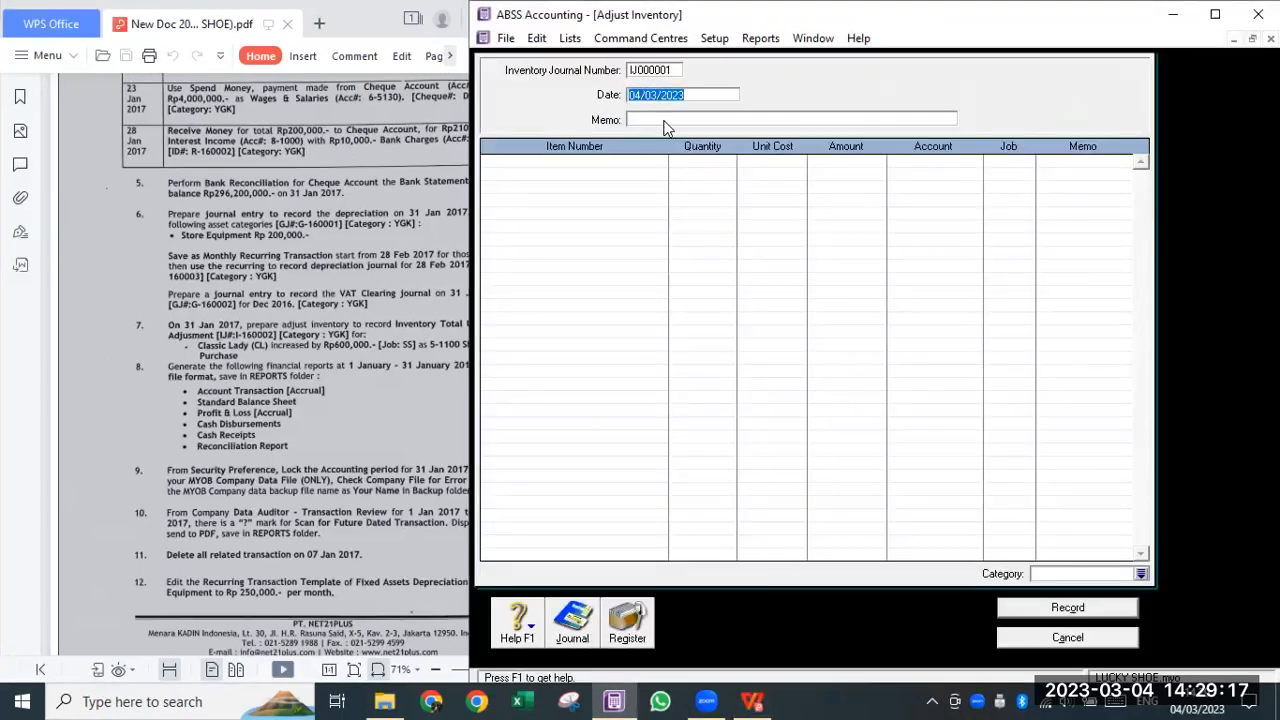
left_click(667, 69)
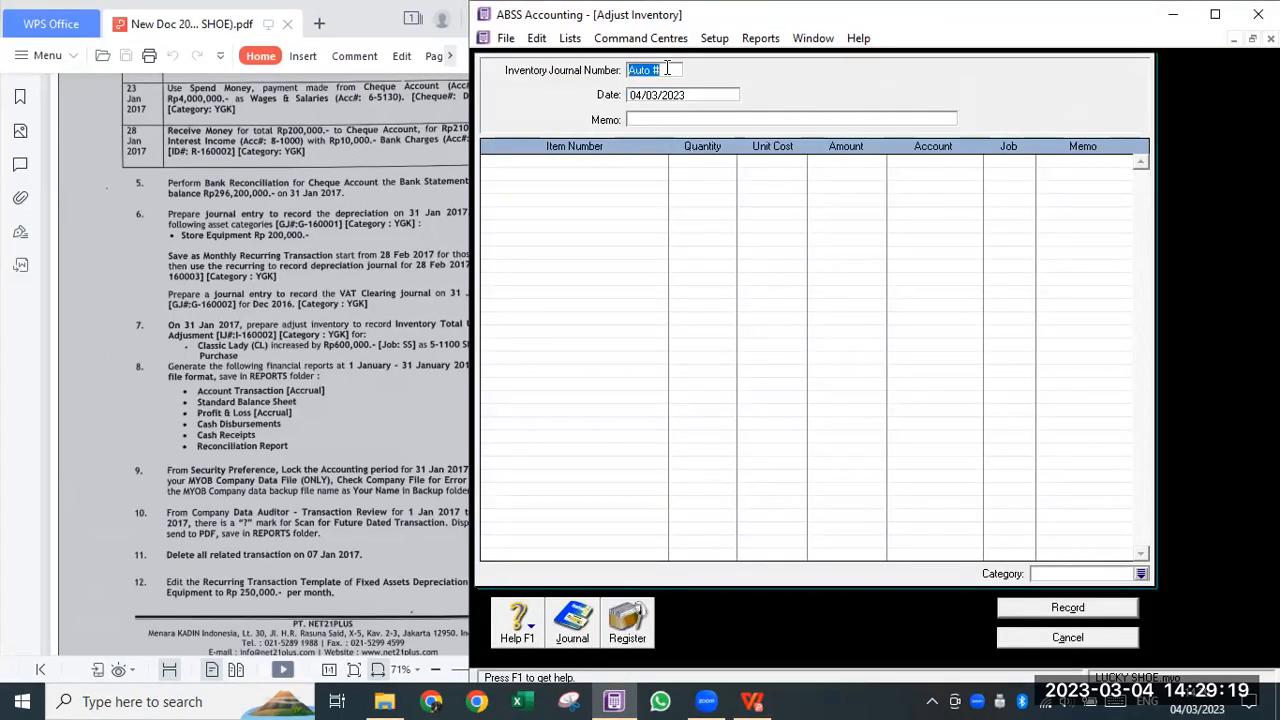
type("I-160001")
key("Tab")
type("31/1/2017")
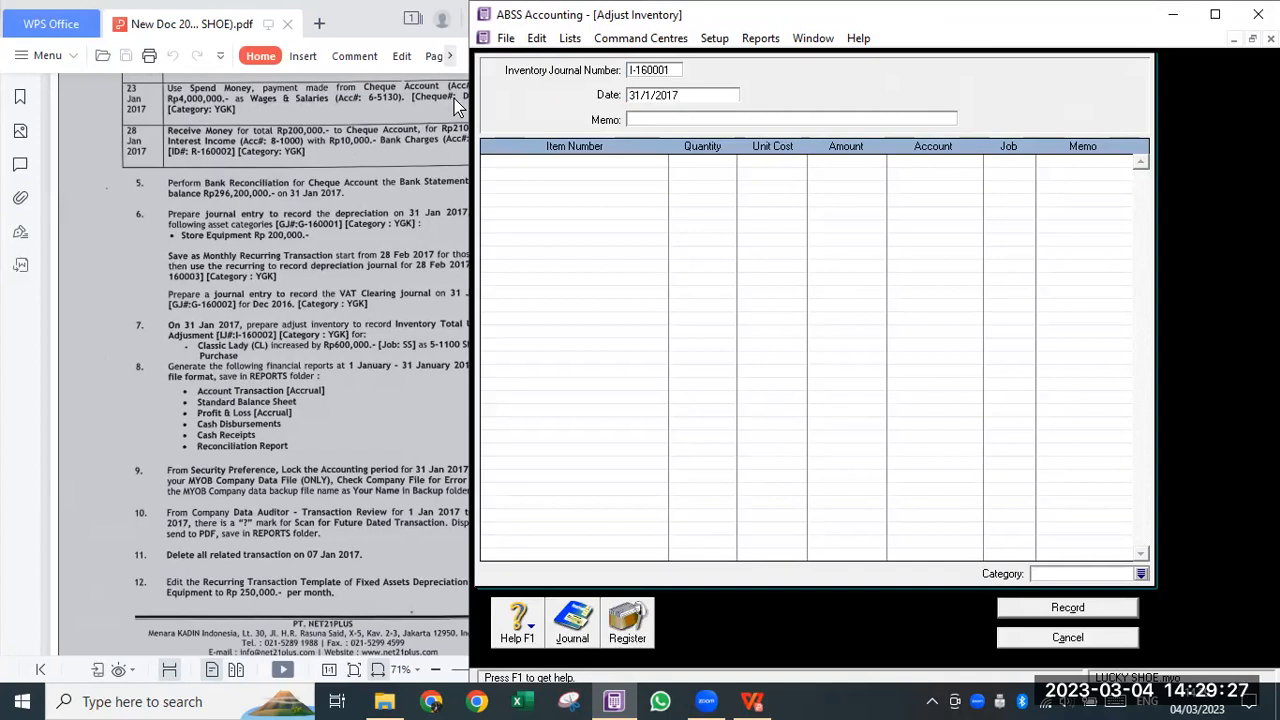
key("Tab")
type("Pe")
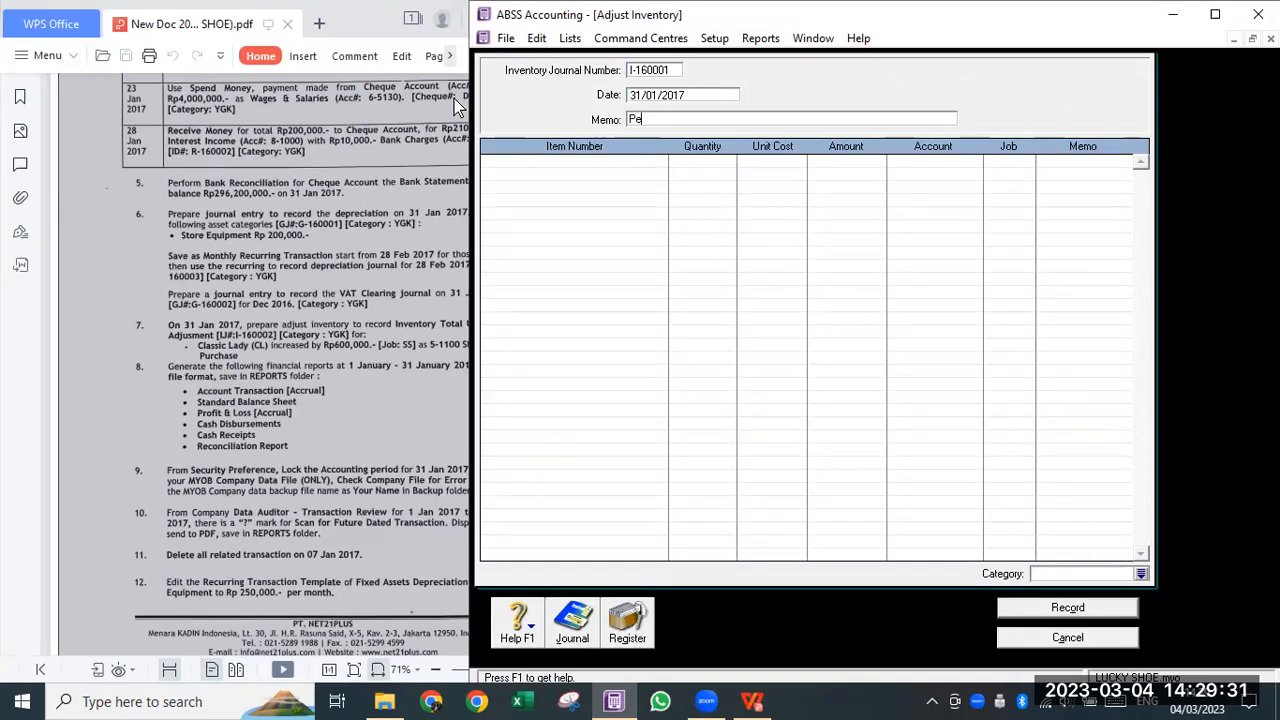
type("nyesuaian harag ba")
key("BackSpace")
key("BackSpace")
key("BackSpace")
key("BackSpace")
key("BackSpace")
key("BackSpace")
type("total harga barang")
key("Tab")
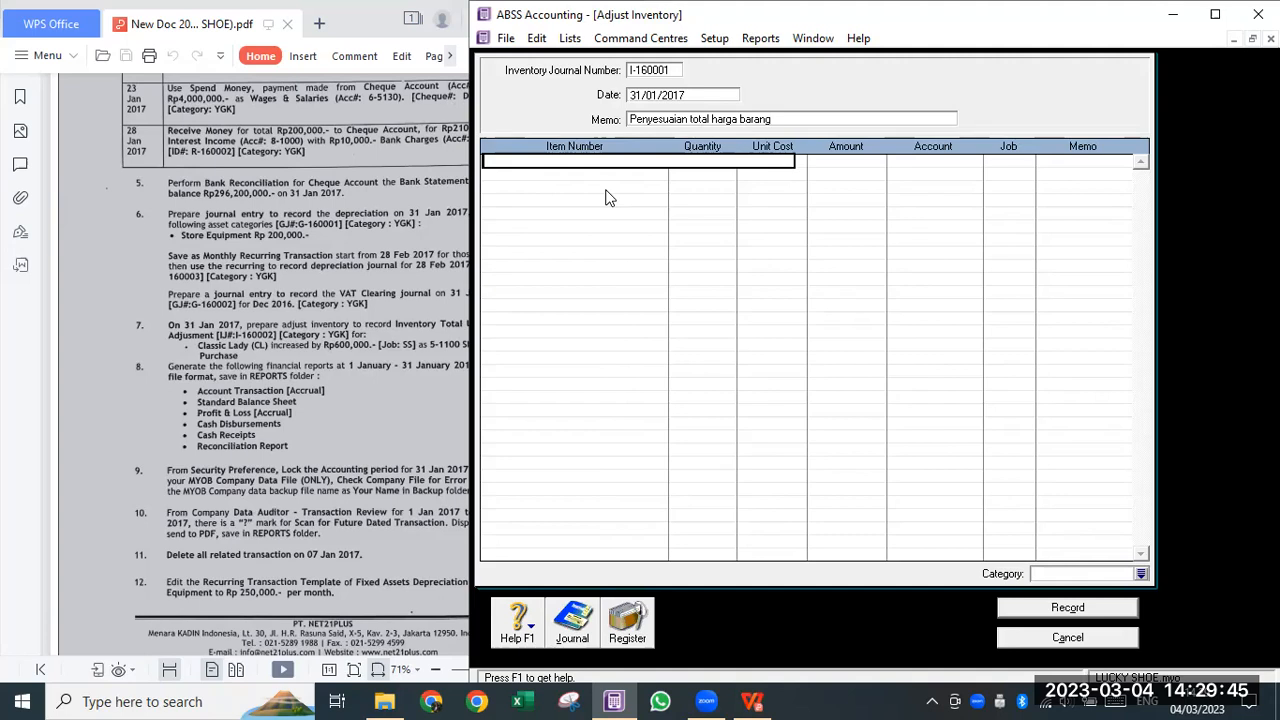
- Add a CL line with quantity 0, unit cost 0 and amount Rp600.000,00
type("CL")
key("Tab")
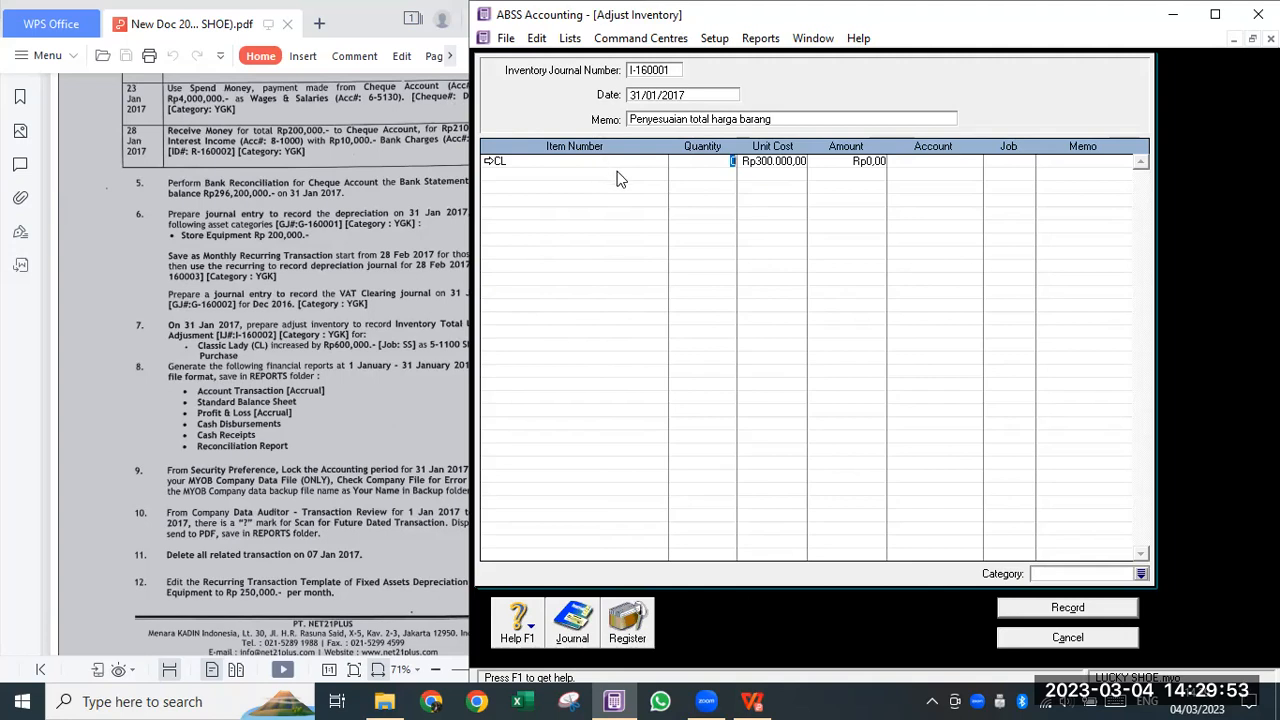
key("Tab")
key("Tab")
left_click(775, 157)
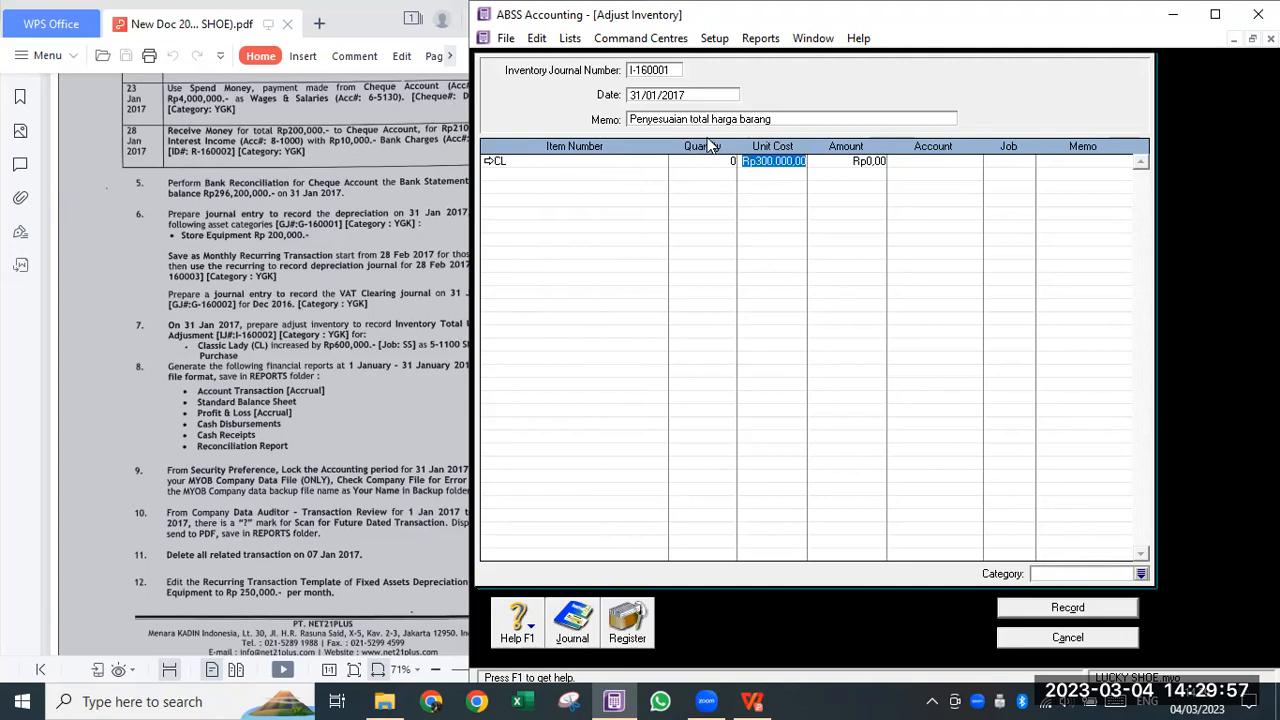
key("BackSpace")
key("Tab")
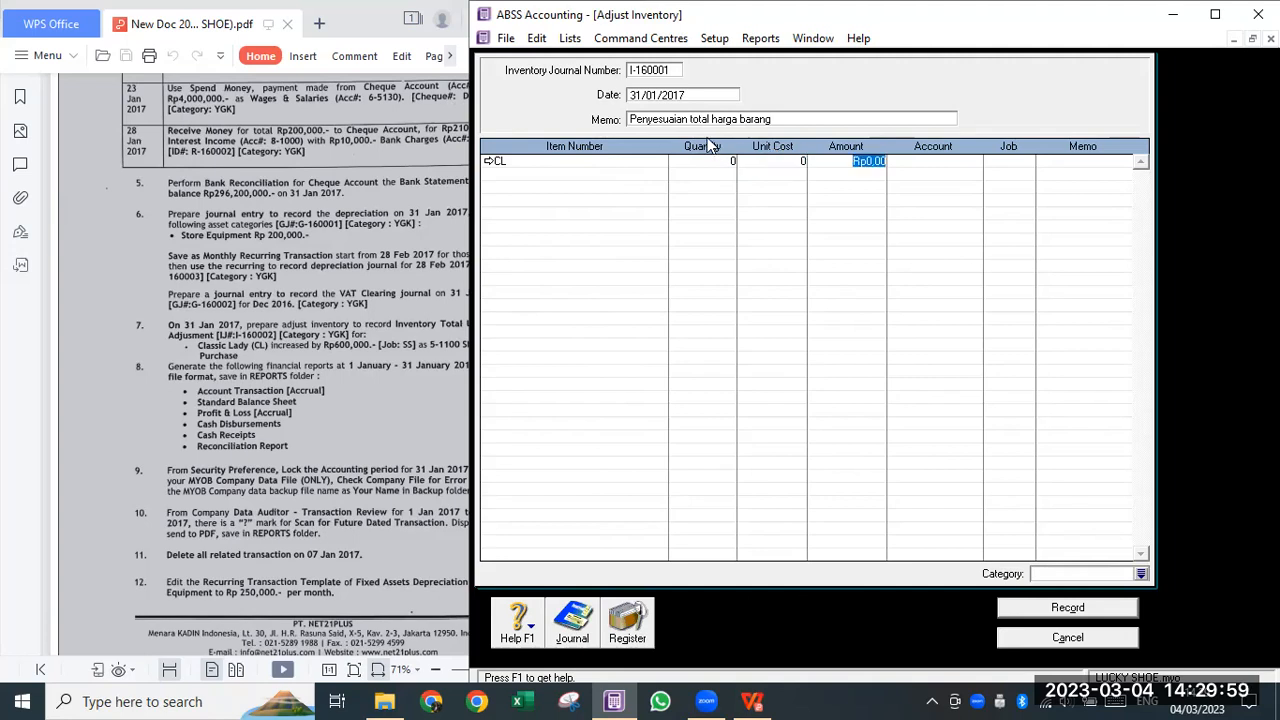
type("600000")
key("Tab")
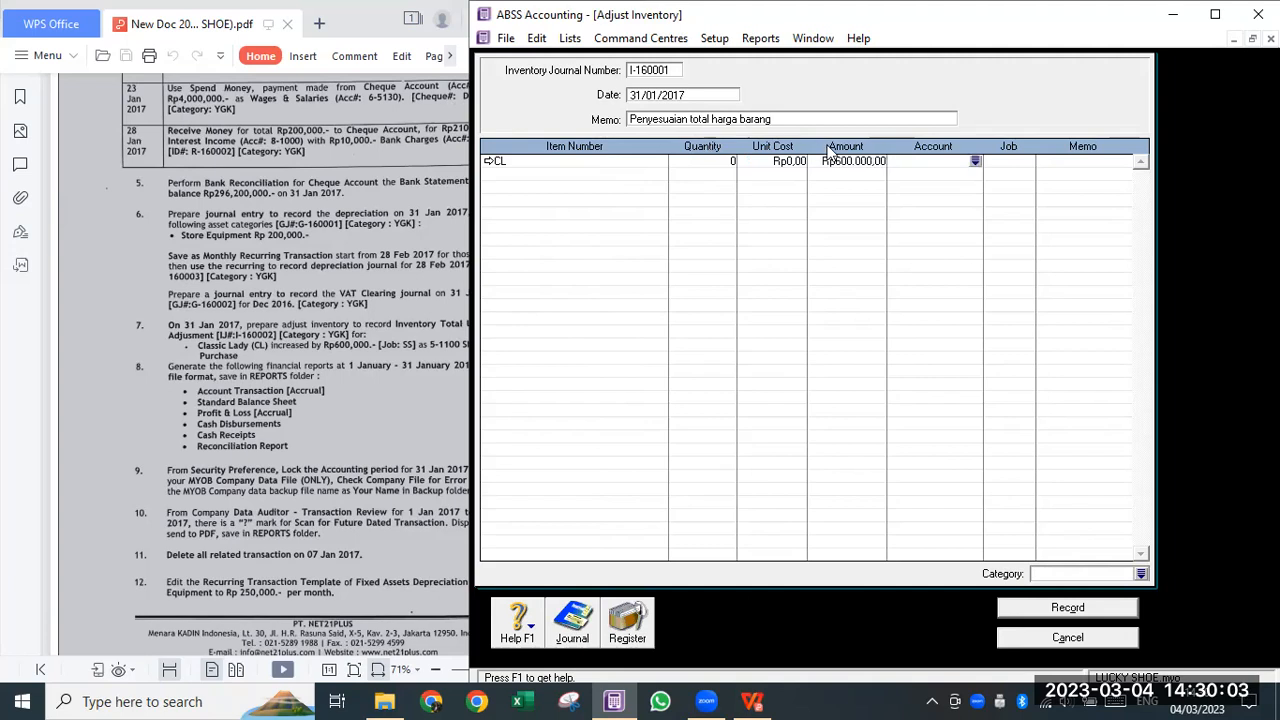
- Charge the line to account 5-1100 Shoe Purchases, job SS, category YGK
left_click(975, 161)
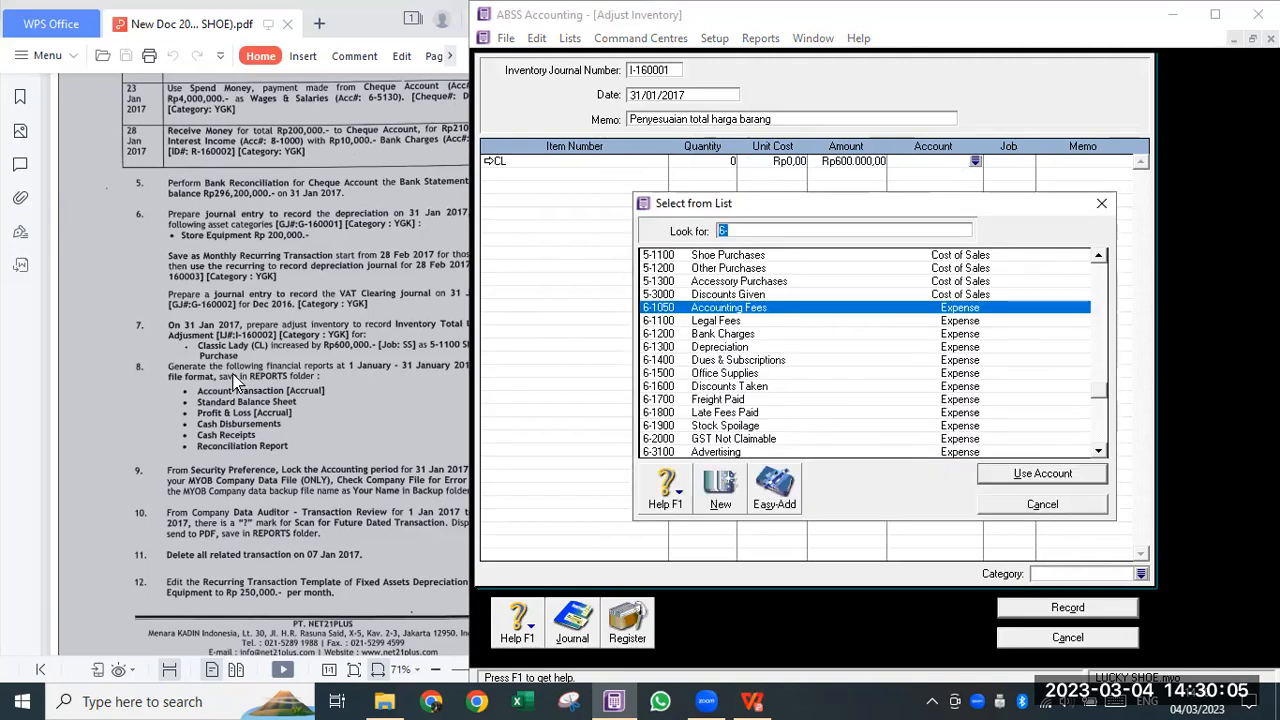
left_click(281, 345)
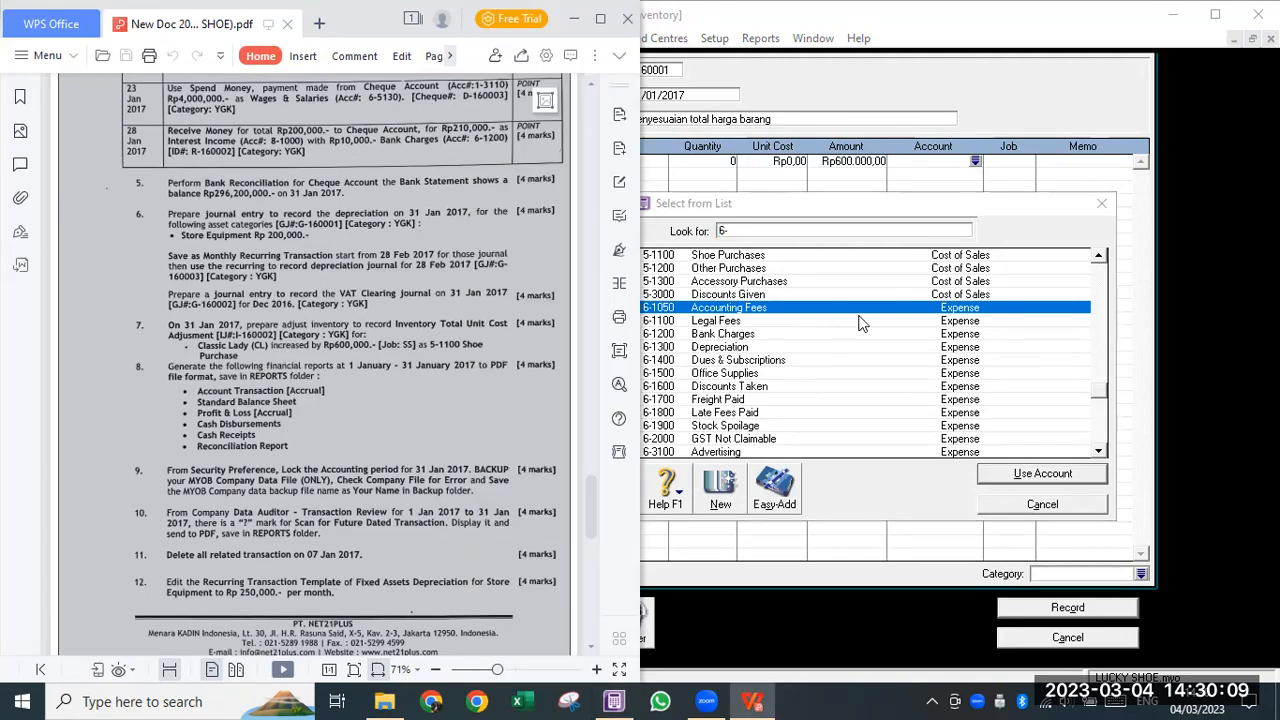
left_click(826, 334)
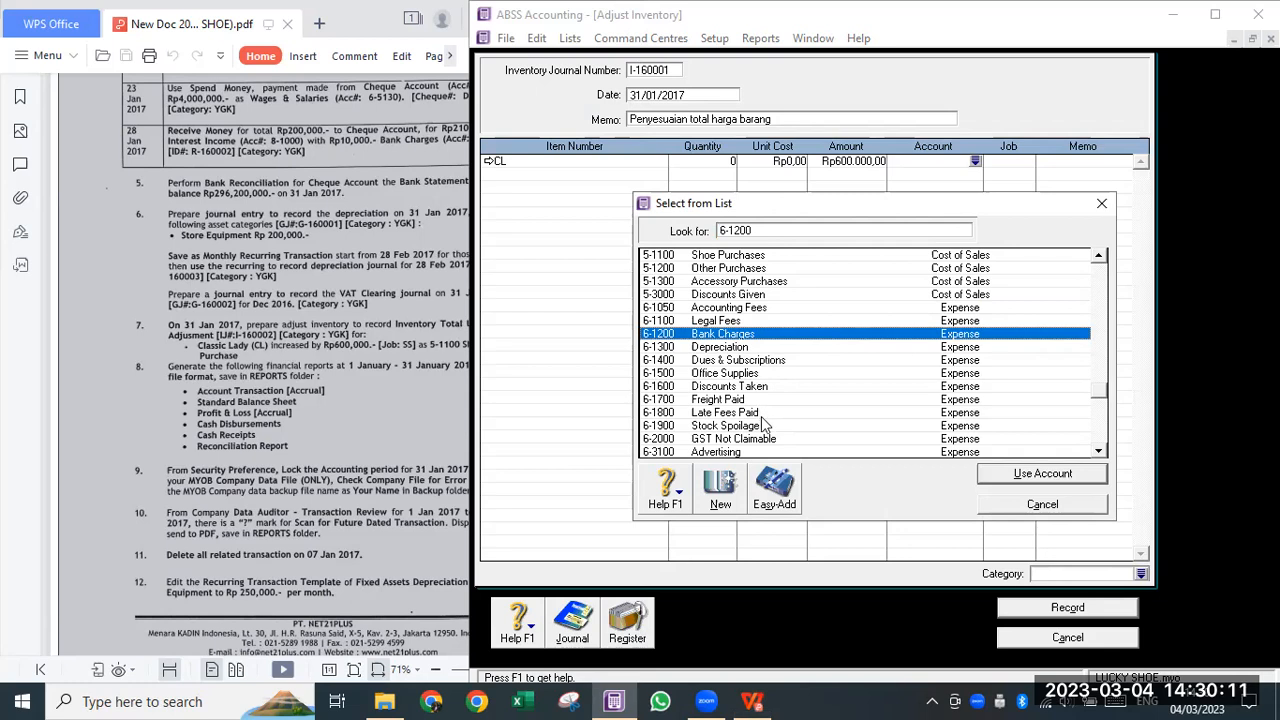
left_click(731, 257)
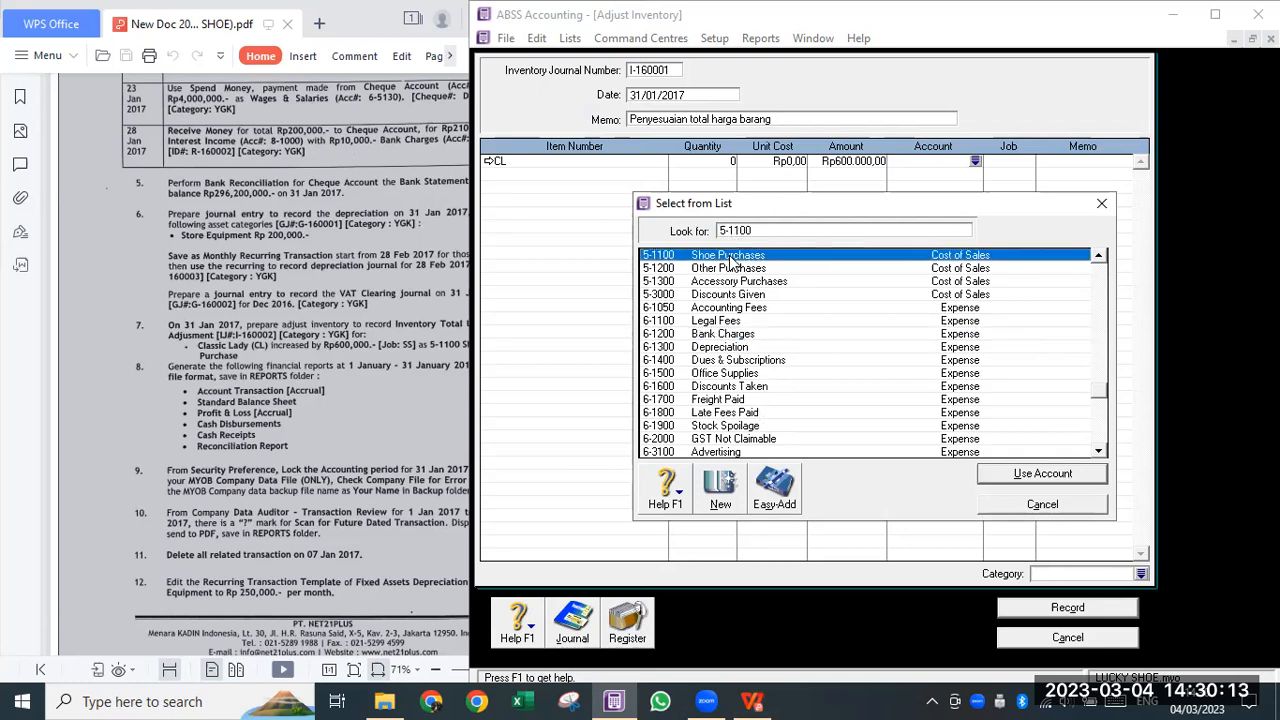
left_click(1063, 474)
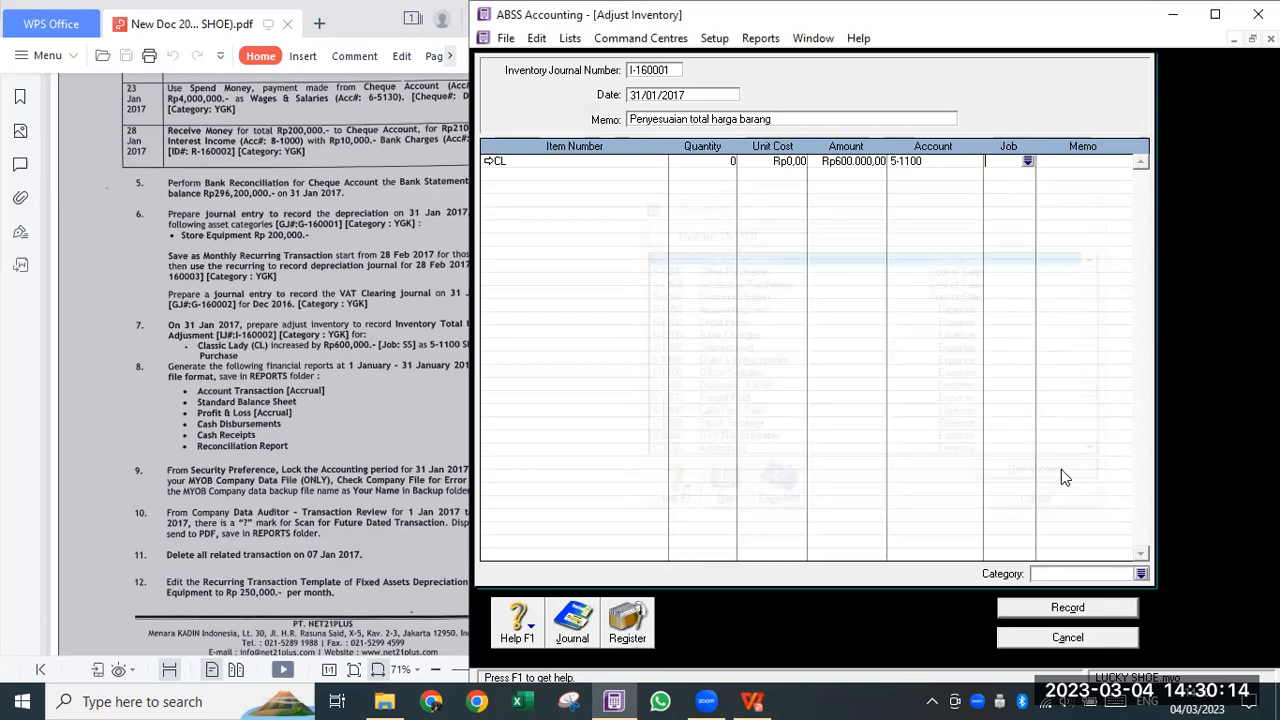
left_click(1025, 163)
left_click(660, 271)
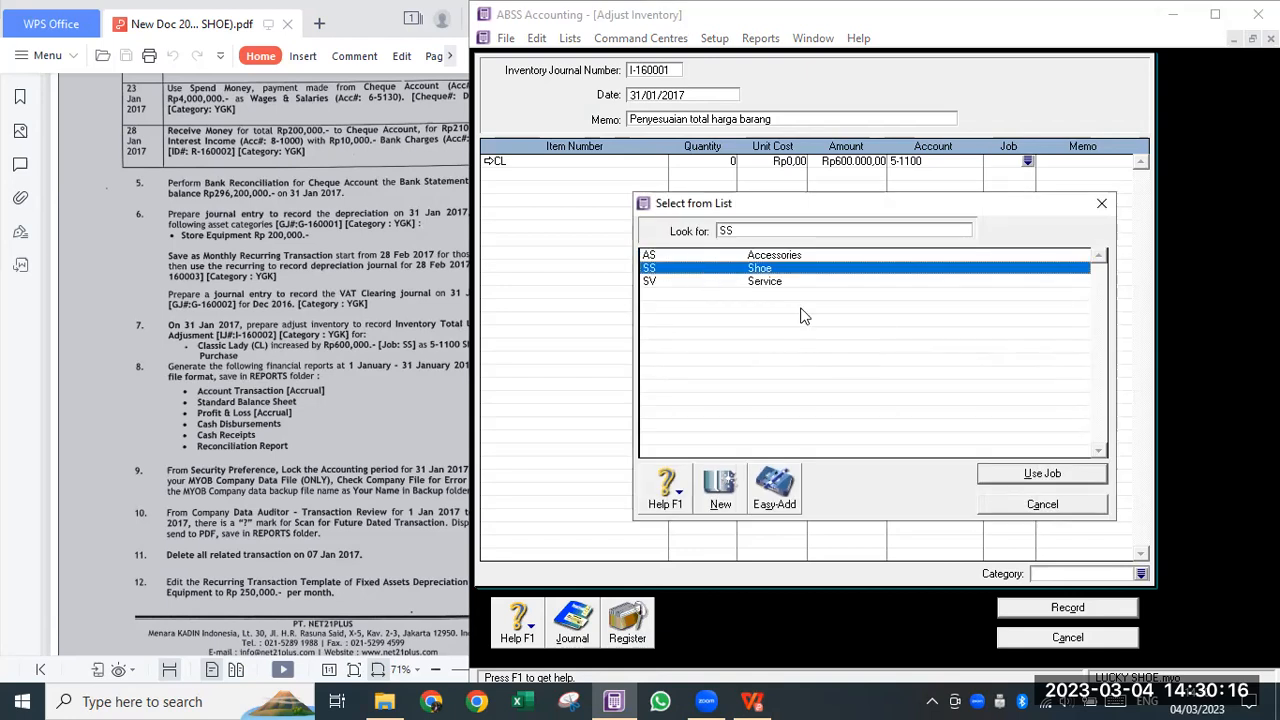
left_click(1085, 483)
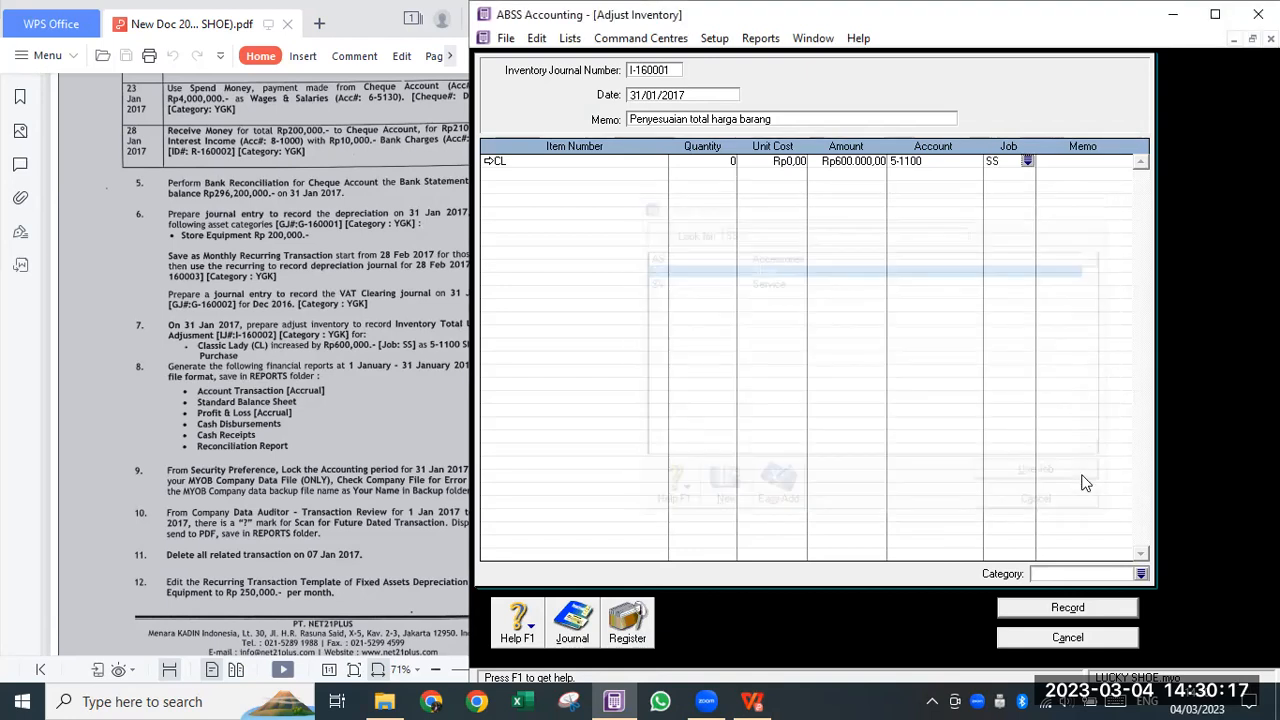
left_click(1141, 574)
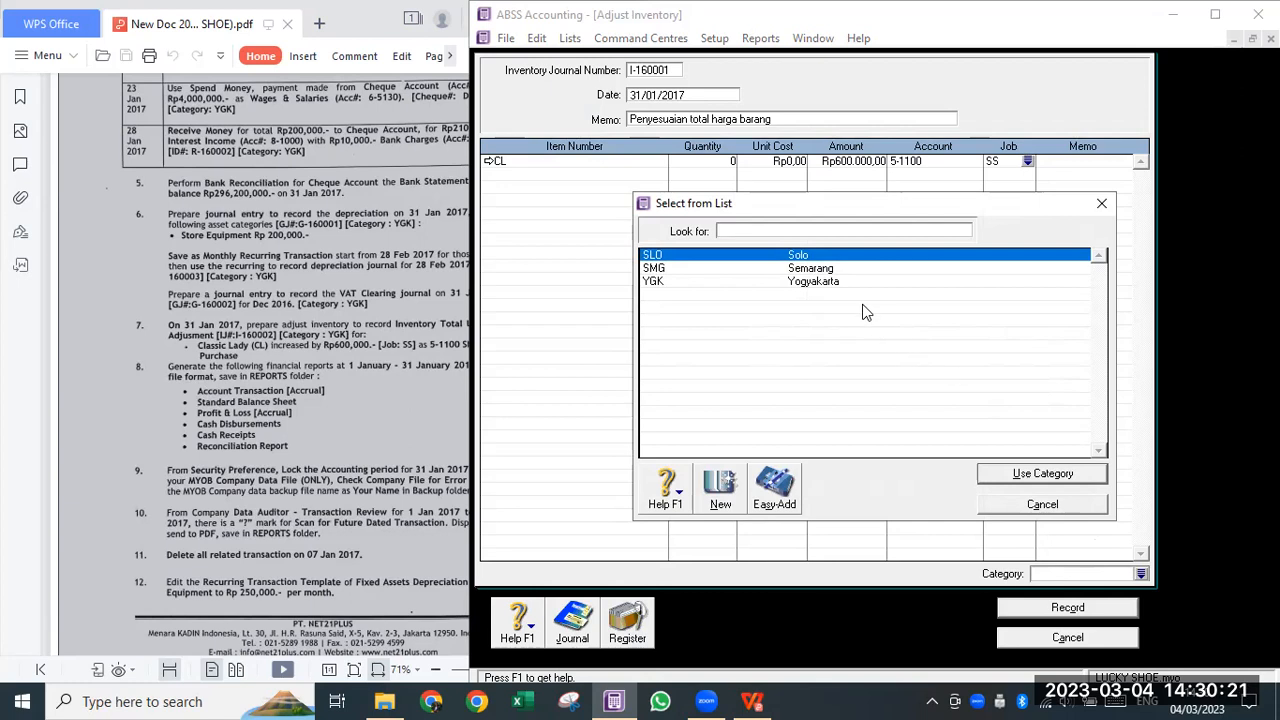
left_click(832, 281)
left_click(1041, 475)
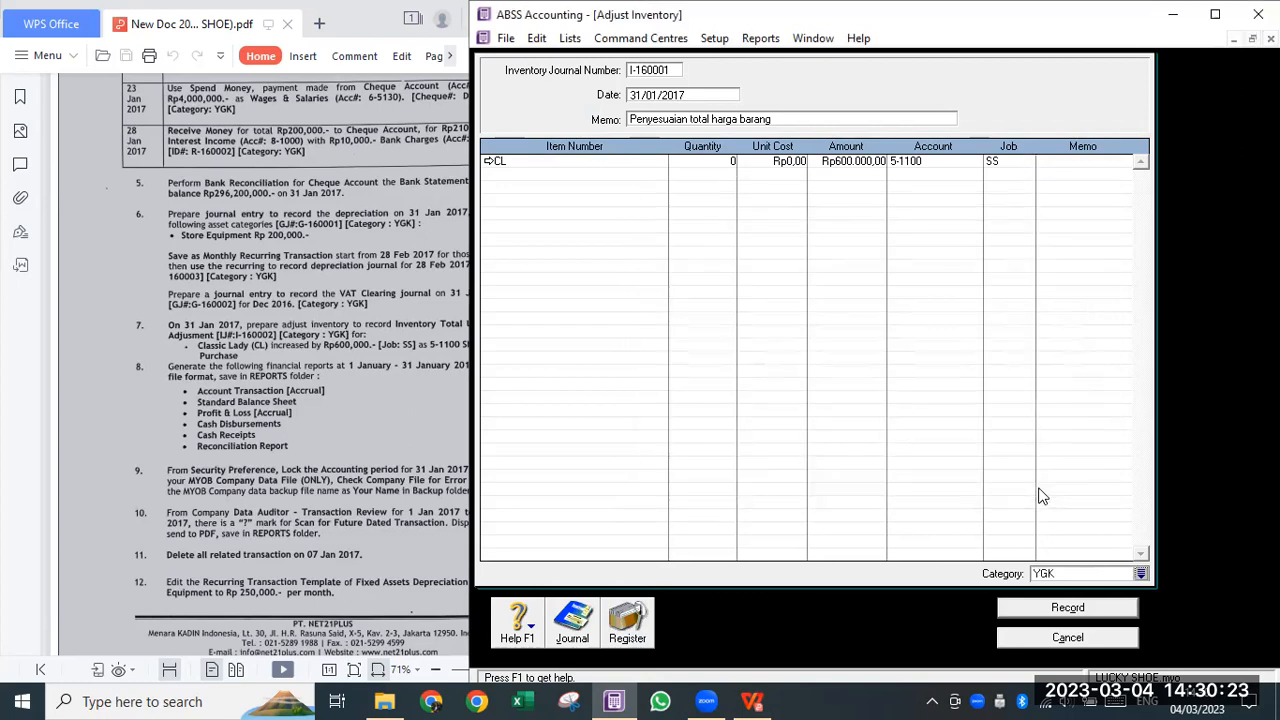
- Preview the transaction recap, then record the inventory adjustment
key("ctrl+r")
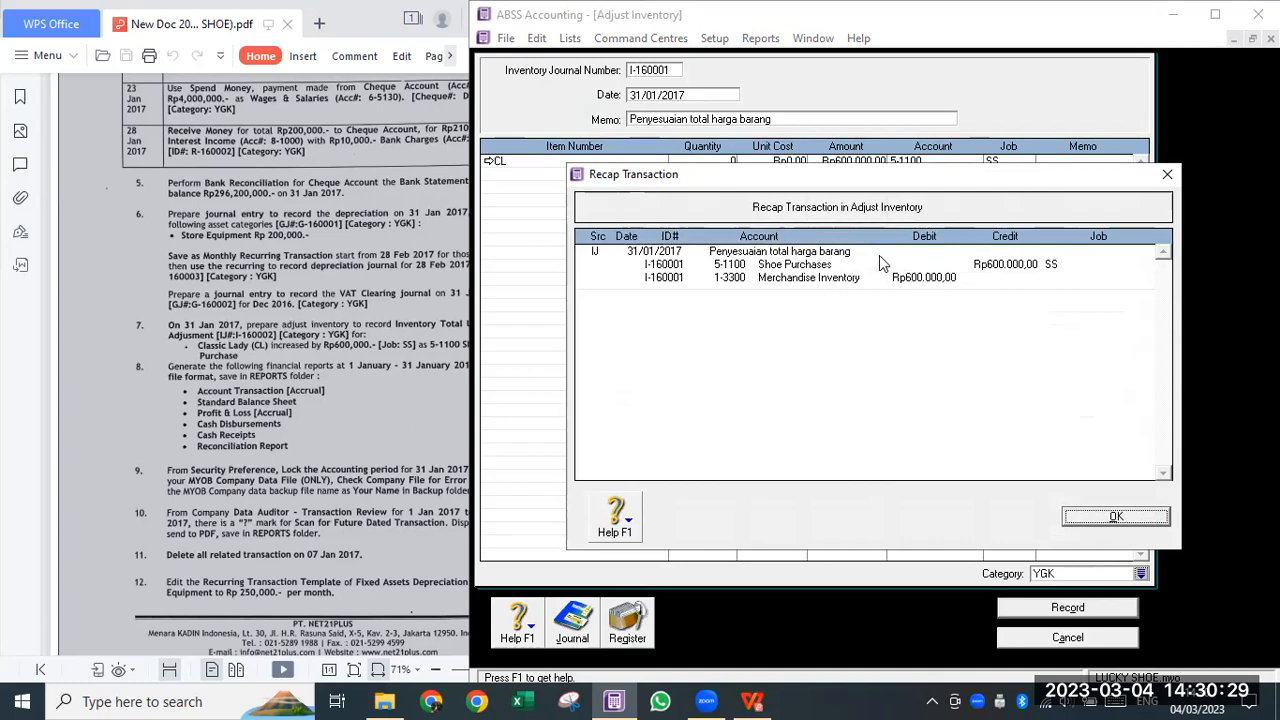
left_click(1150, 522)
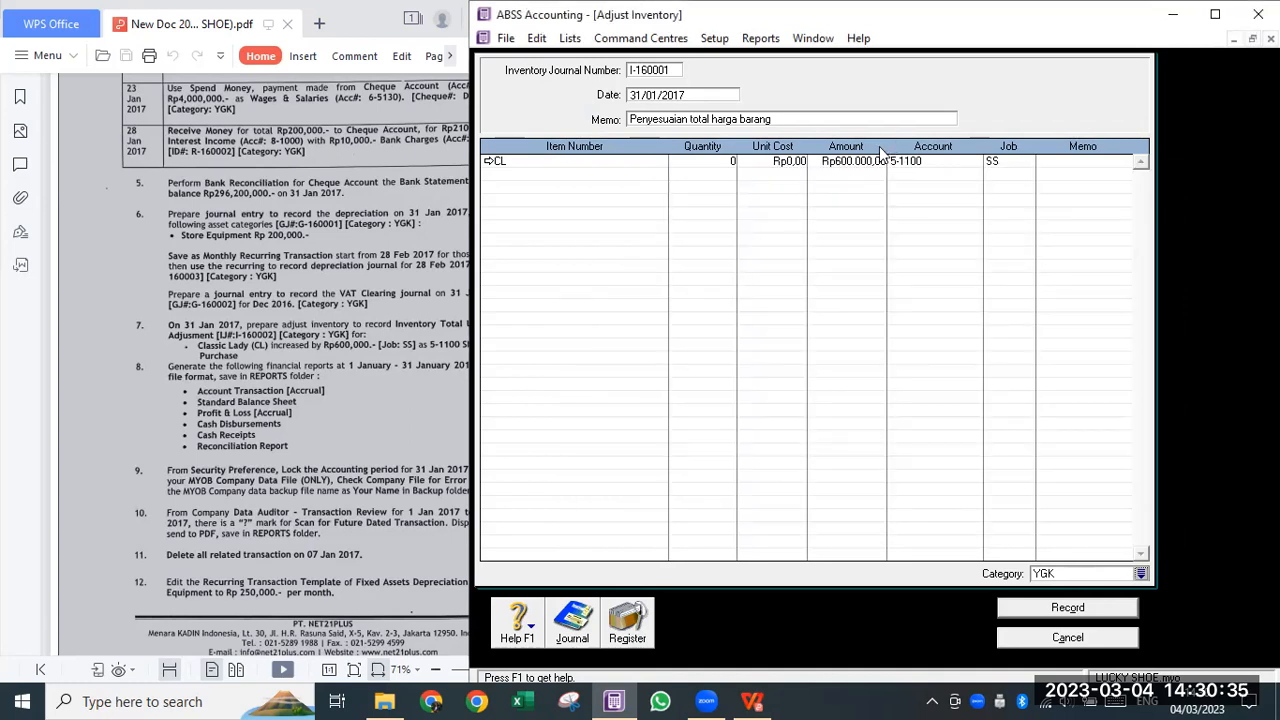
left_click(1063, 617)
left_click(628, 640)
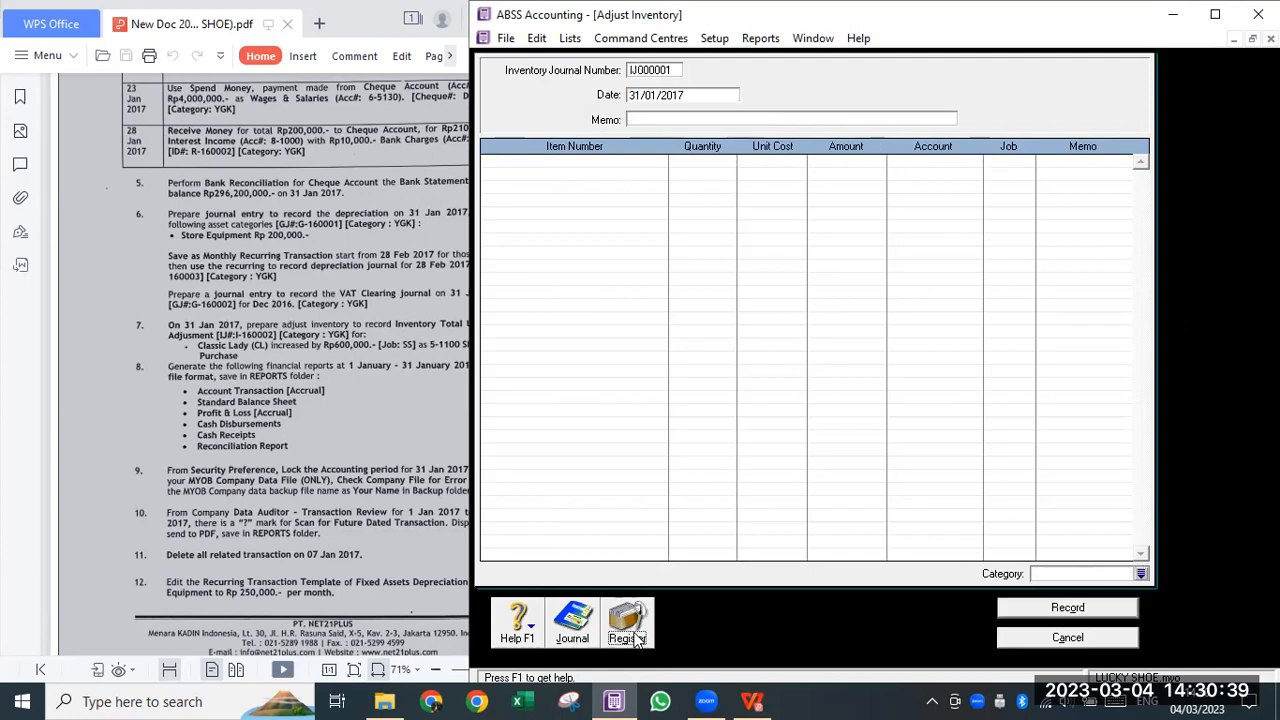
- Adjust the Items Register date range to show the new 31/01/2017 adjustment
left_click(631, 97)
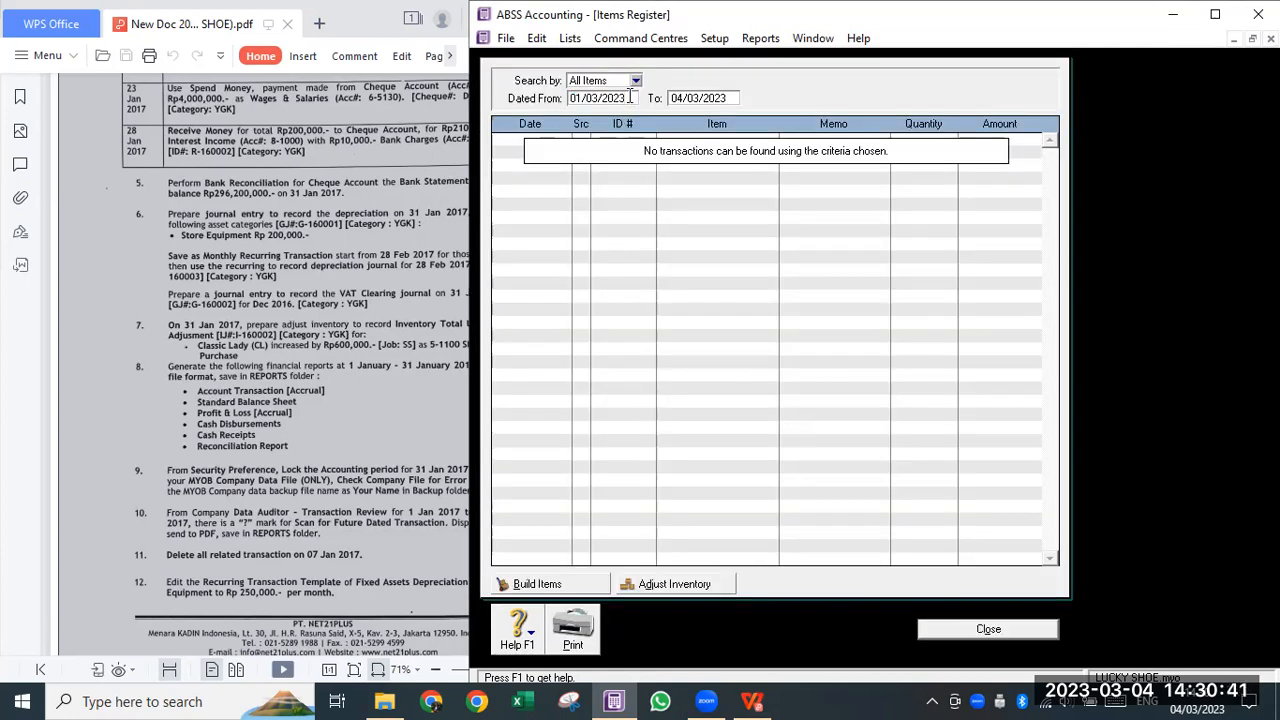
type("5")
key("Tab")
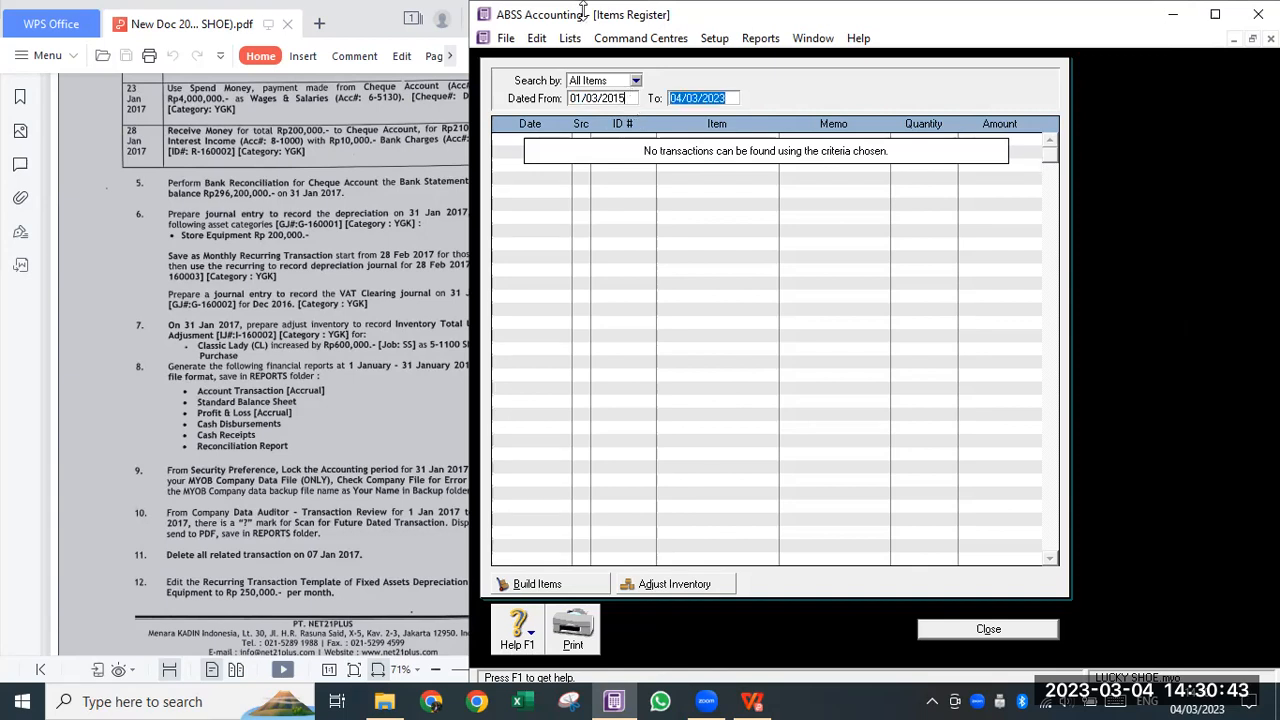
left_click(843, 260)
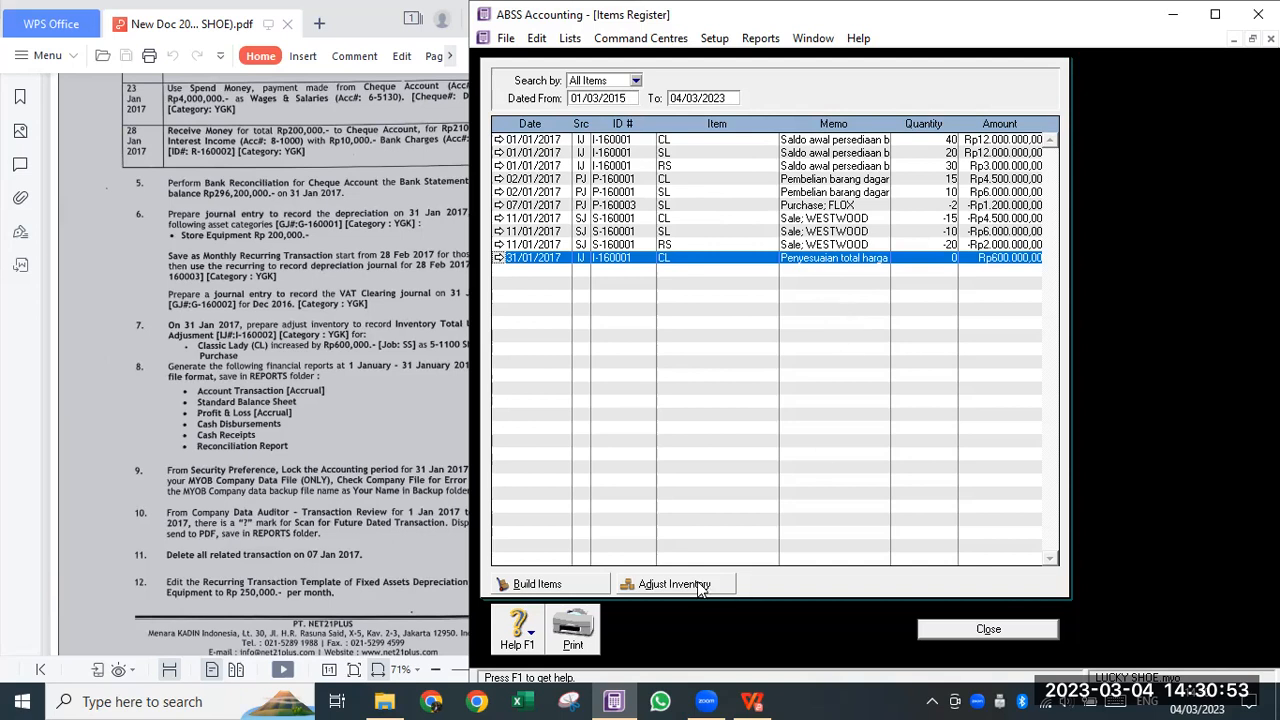
- Maximize the exam PDF and scroll to task 8's January 2017 reports
left_click(285, 445)
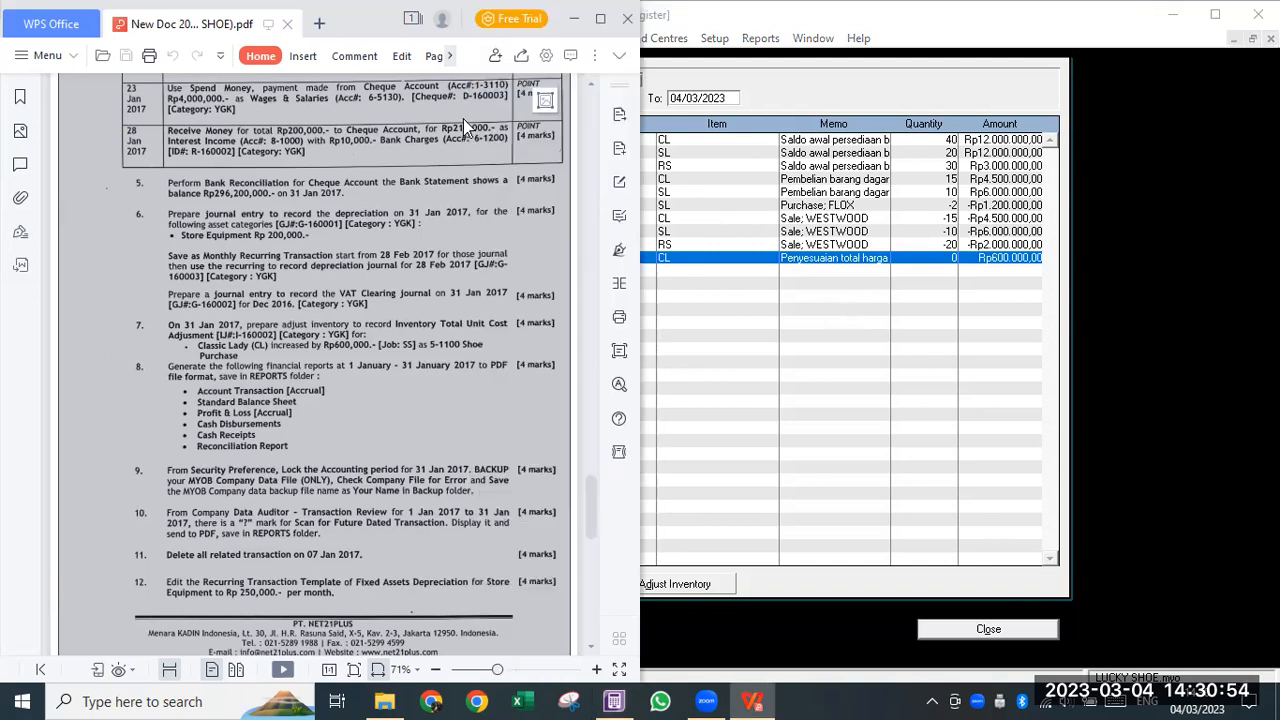
left_click(599, 19)
scroll(504, 422, "down", 5)
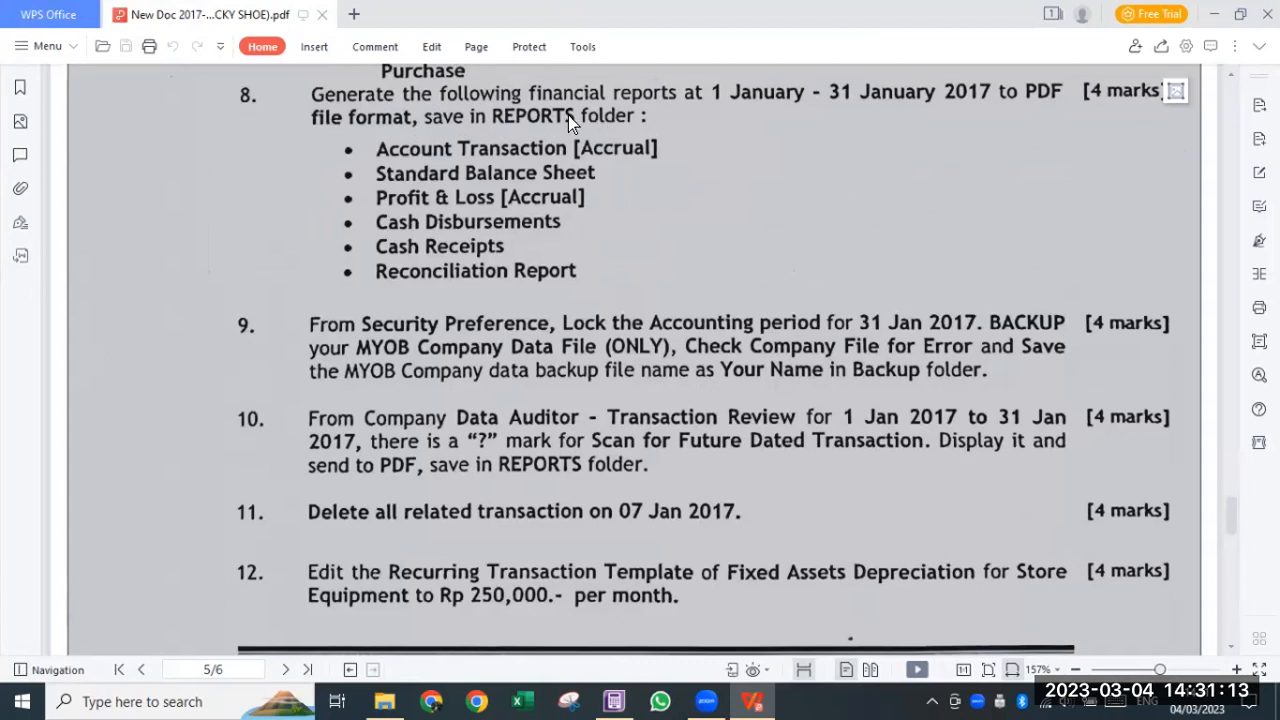
- Browse File Explorer to D:\10 Genap 2023\Computerized Accounting\TUTORIAL
left_click(385, 700)
left_click(320, 62)
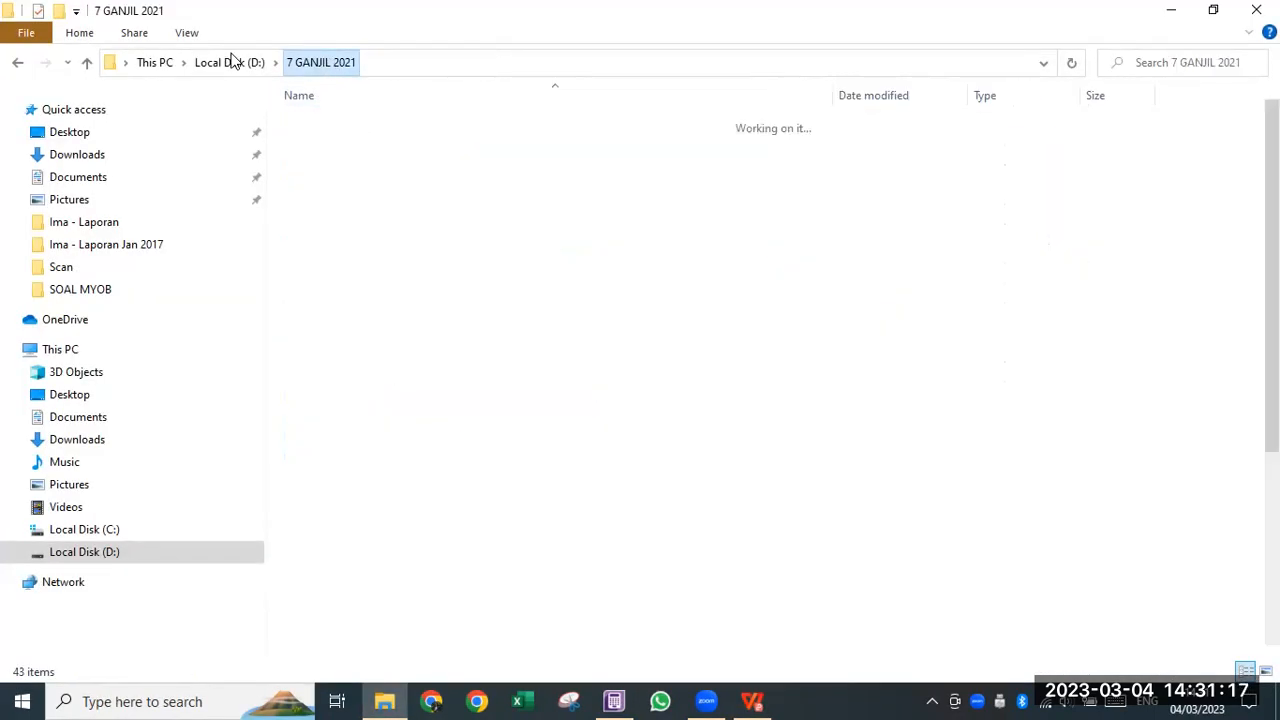
left_click(229, 62)
double_click(433, 288)
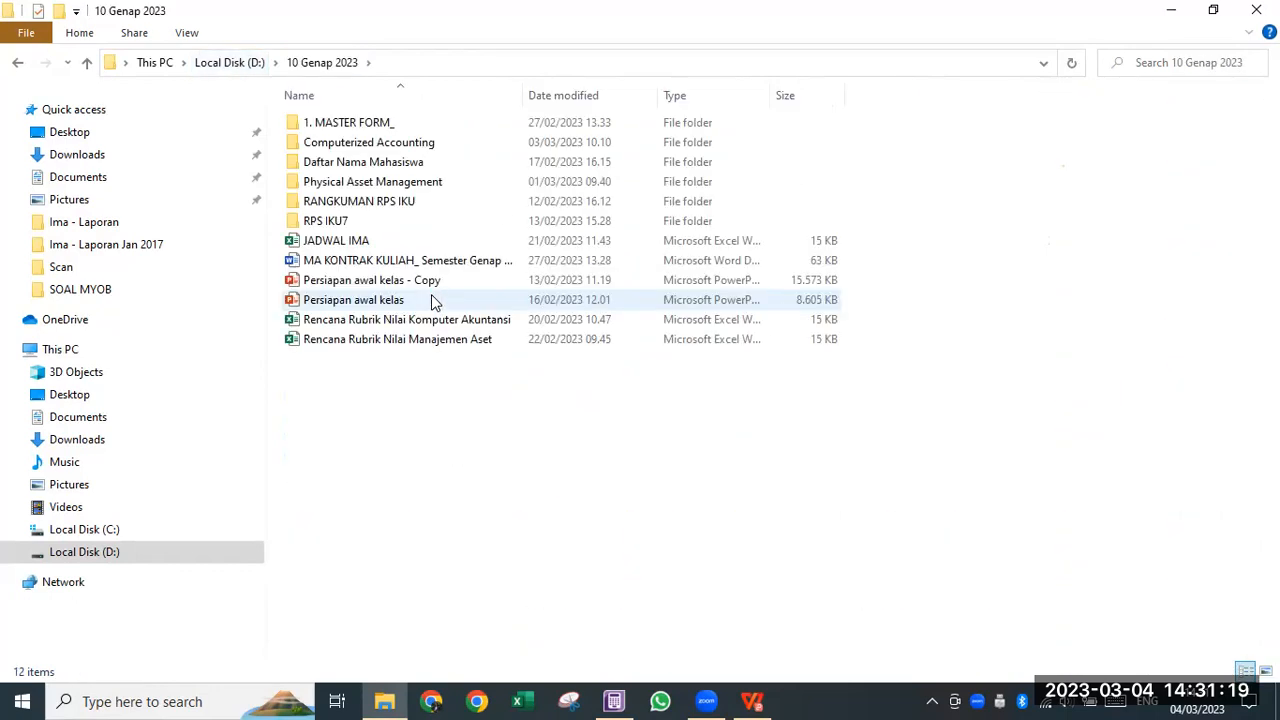
double_click(335, 142)
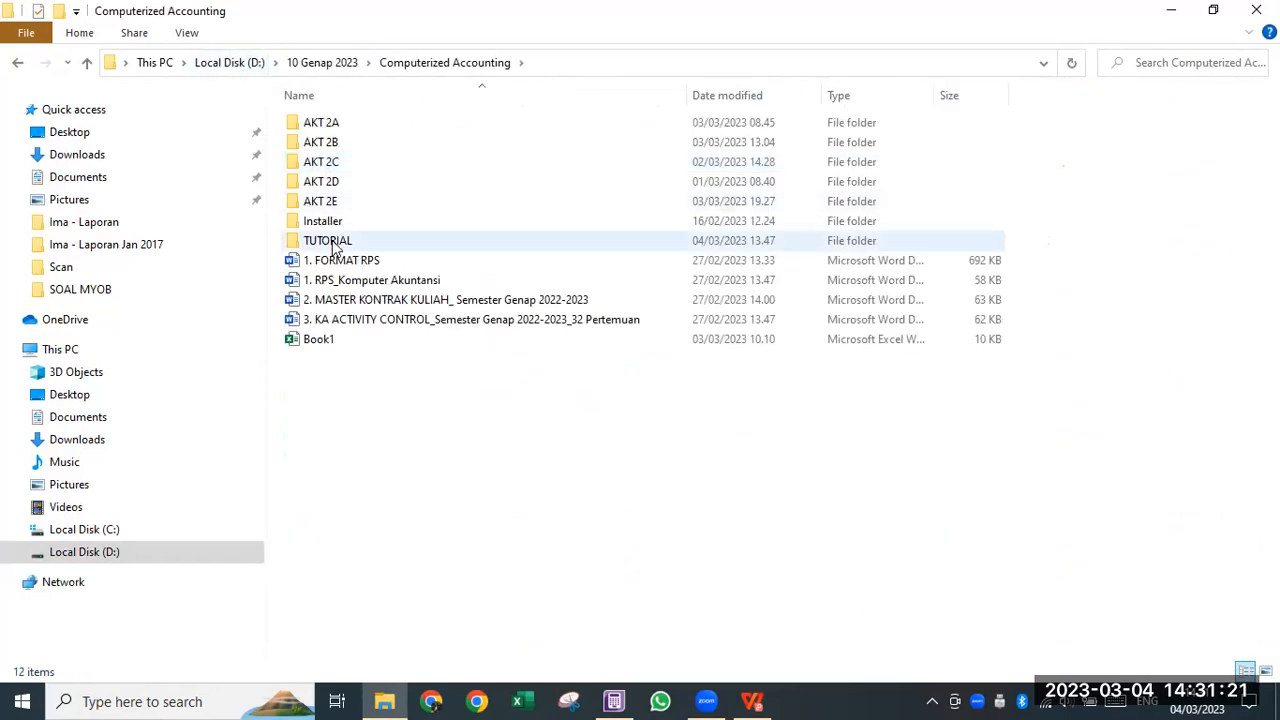
double_click(335, 242)
- Create a new folder named with the student's name followed by '- REPORT'
right_click(358, 276)
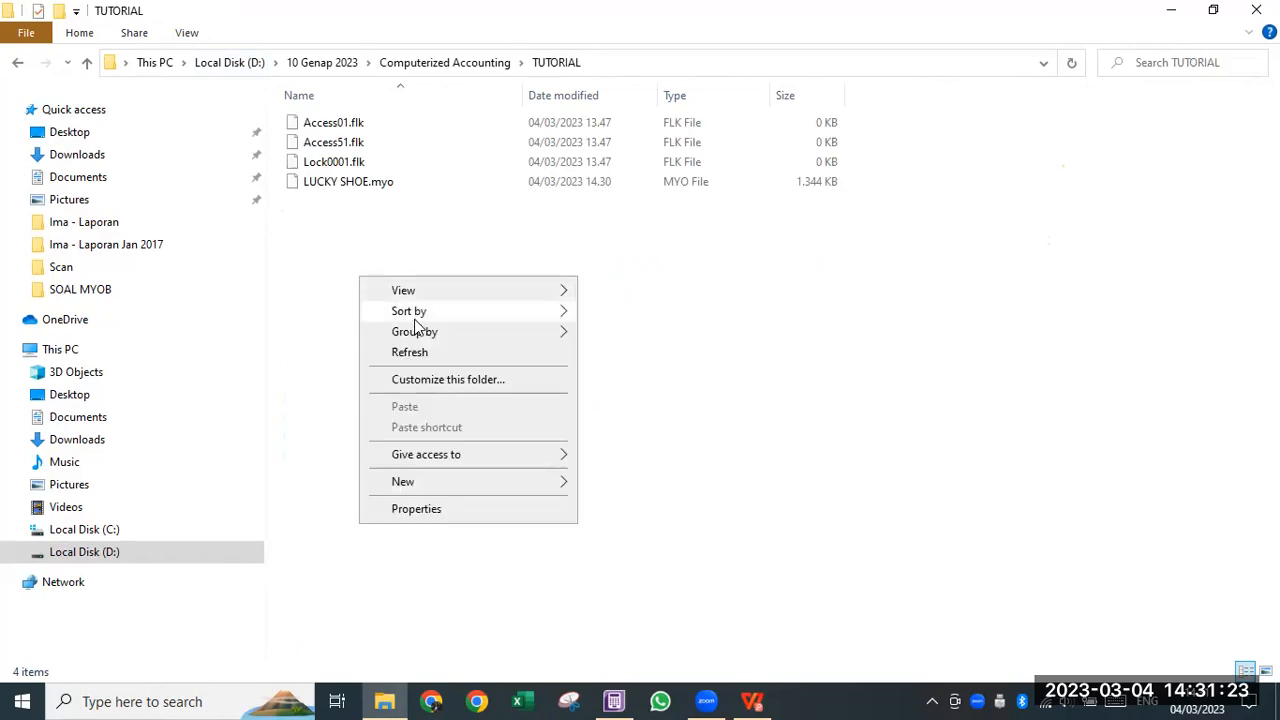
mouse_move(452, 478)
left_click(690, 227)
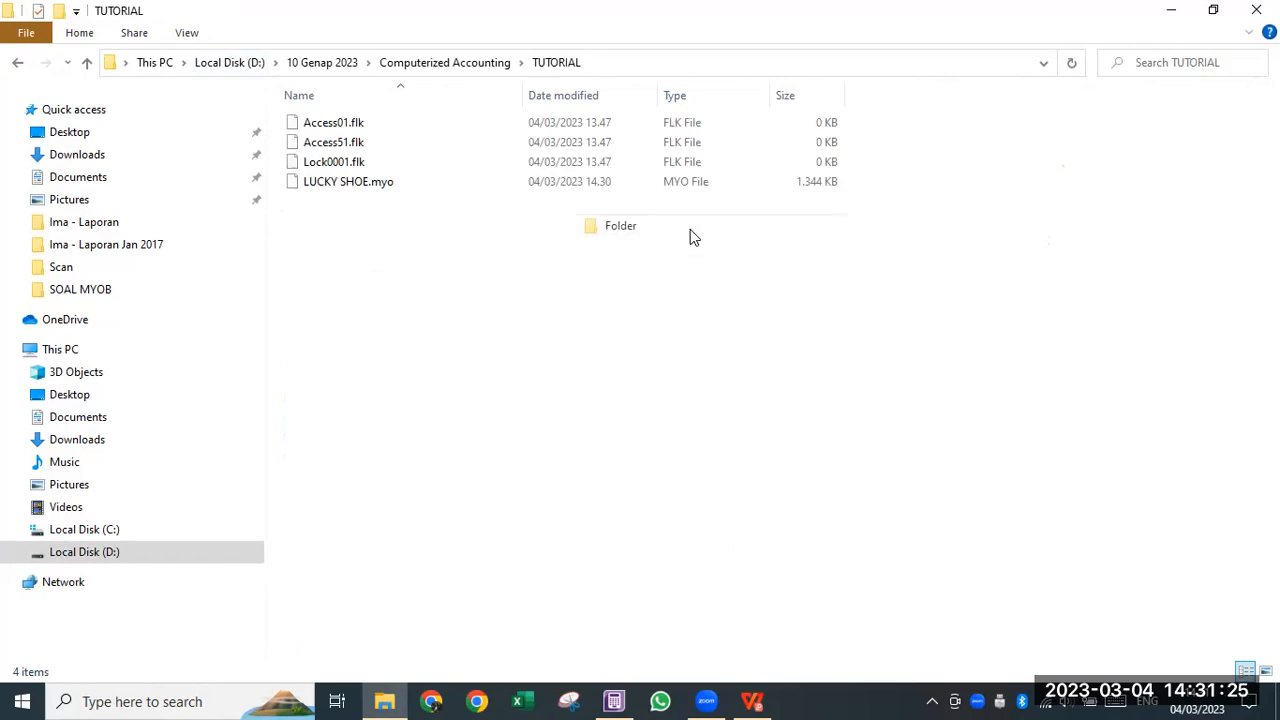
type("R")
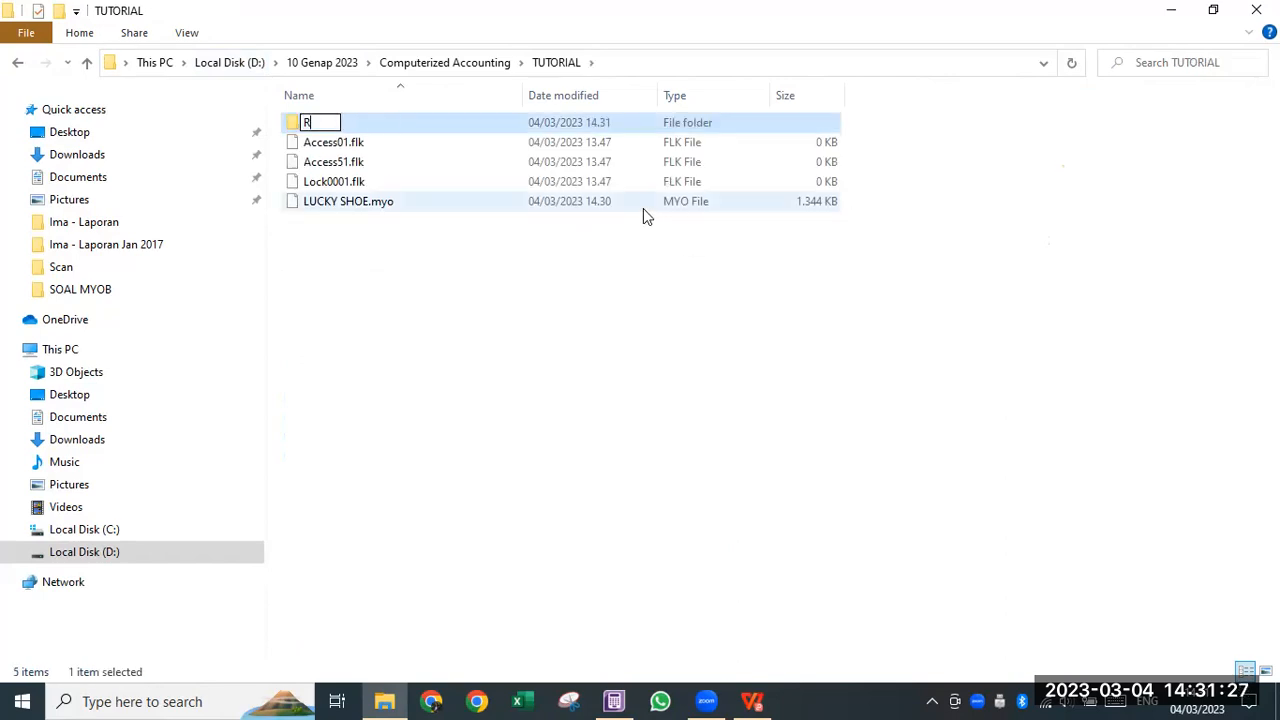
type("EPORT")
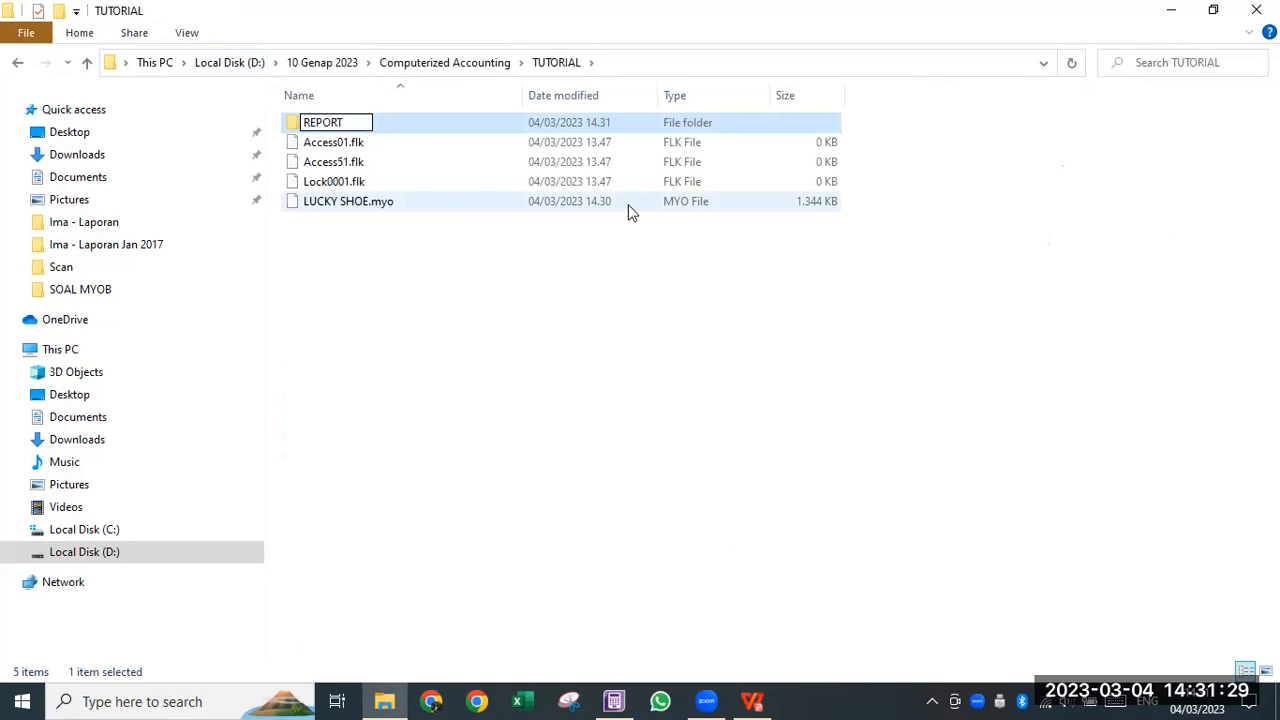
key("Home")
type("IMA -")
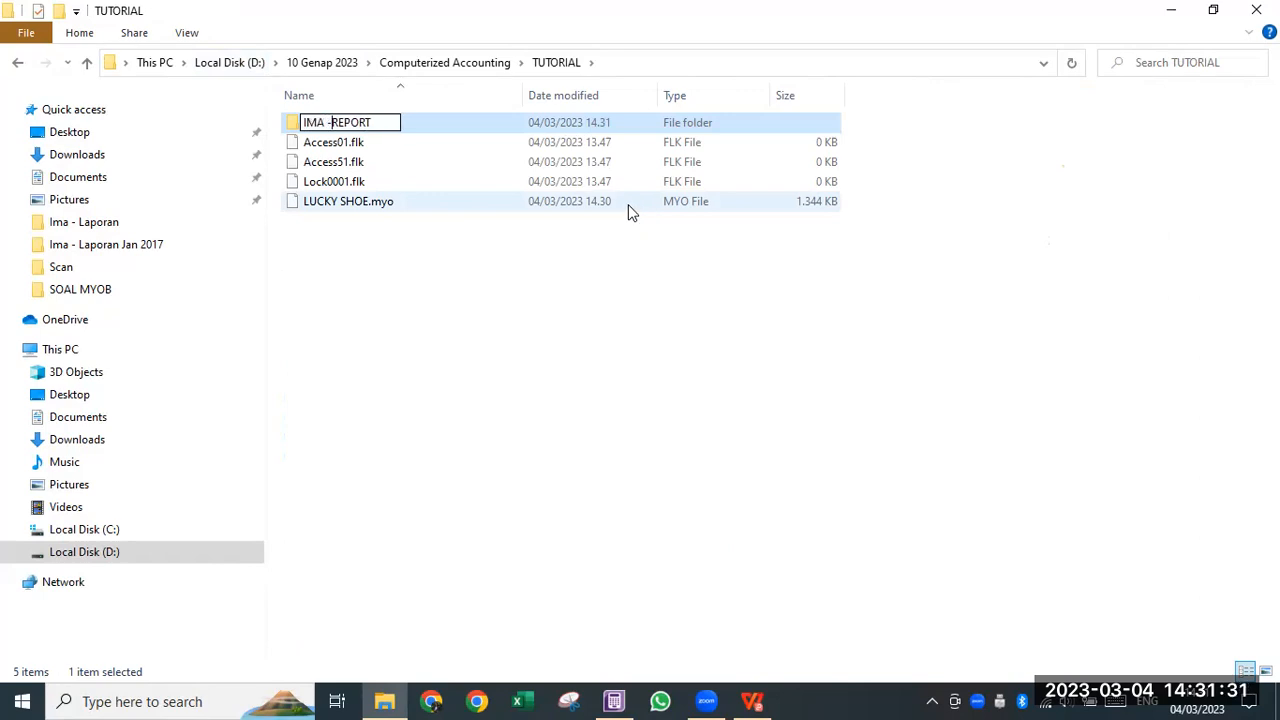
left_click(388, 310)
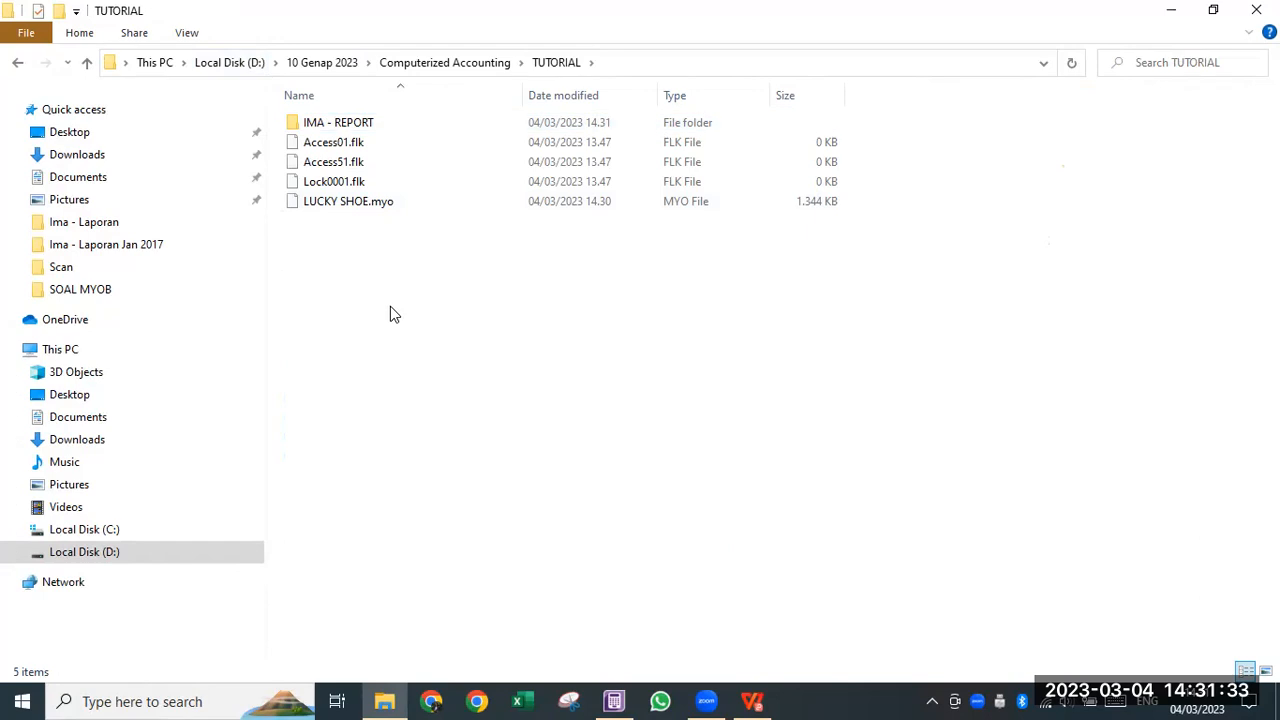
left_click(712, 700)
left_click(621, 697)
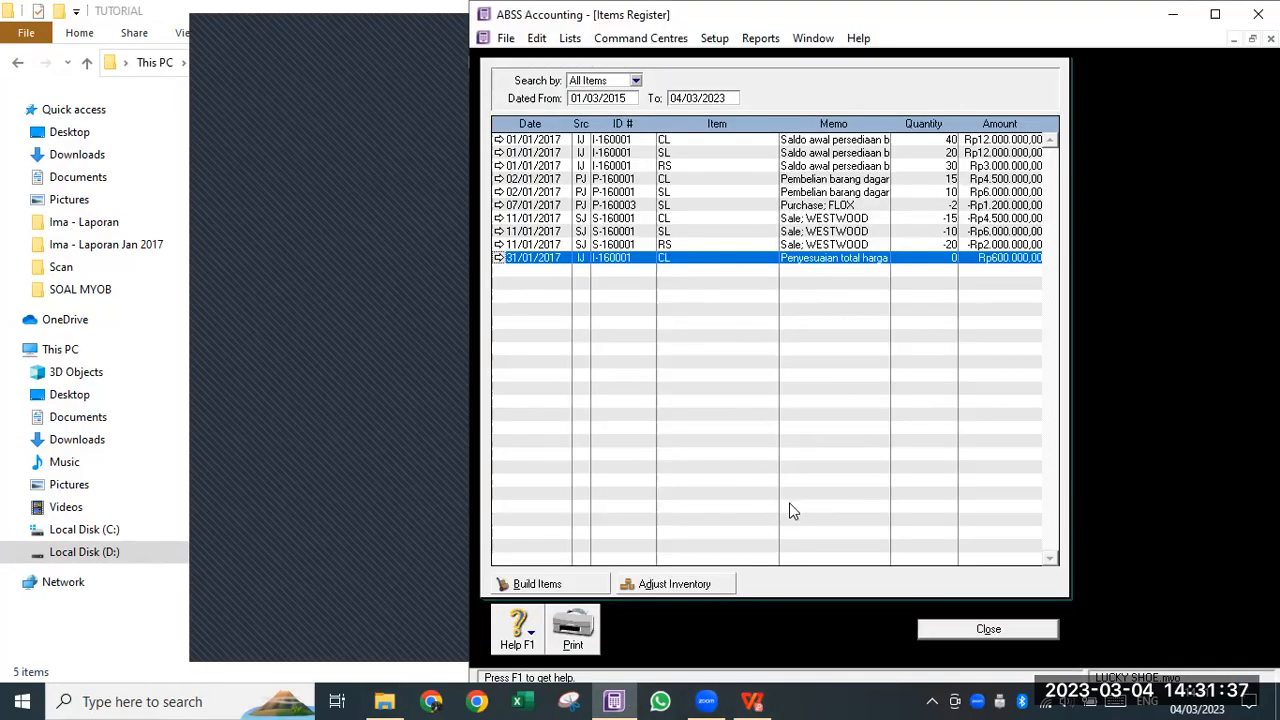
- Dock the exam PDF left and ABSS right, close all ABSS windows, and go to Purchases
left_click(755, 700)
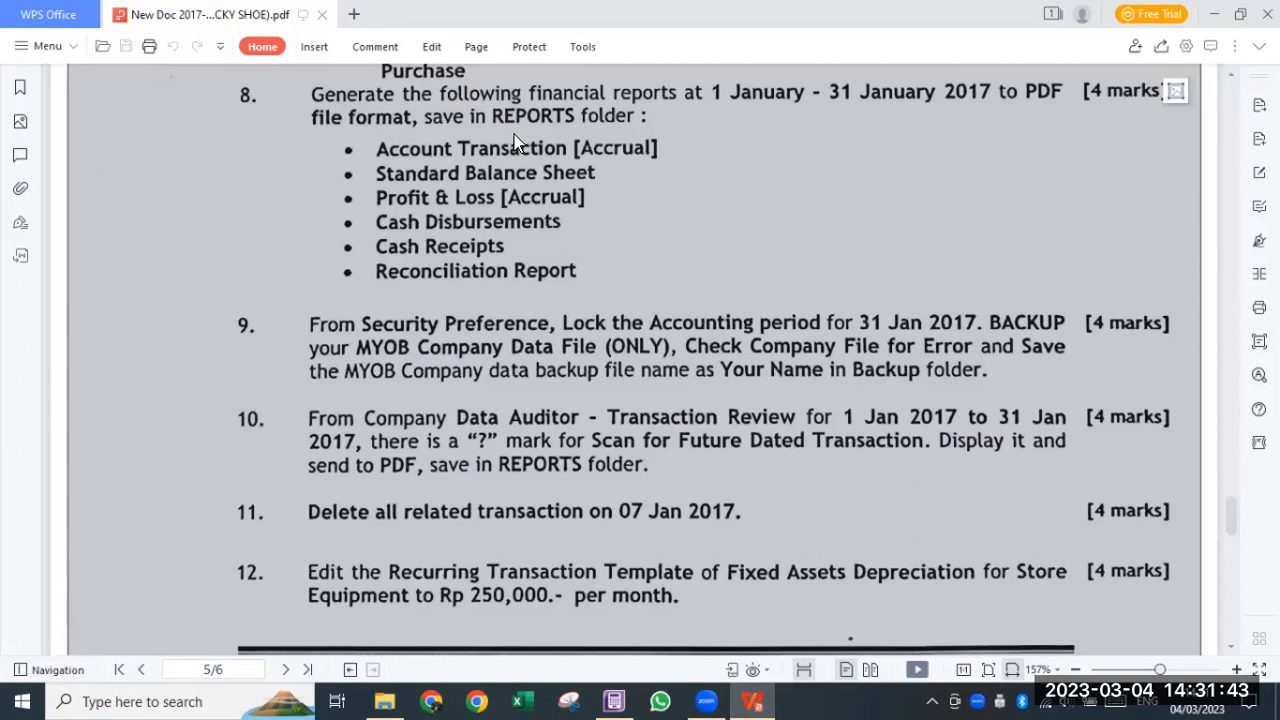
key("super+Left")
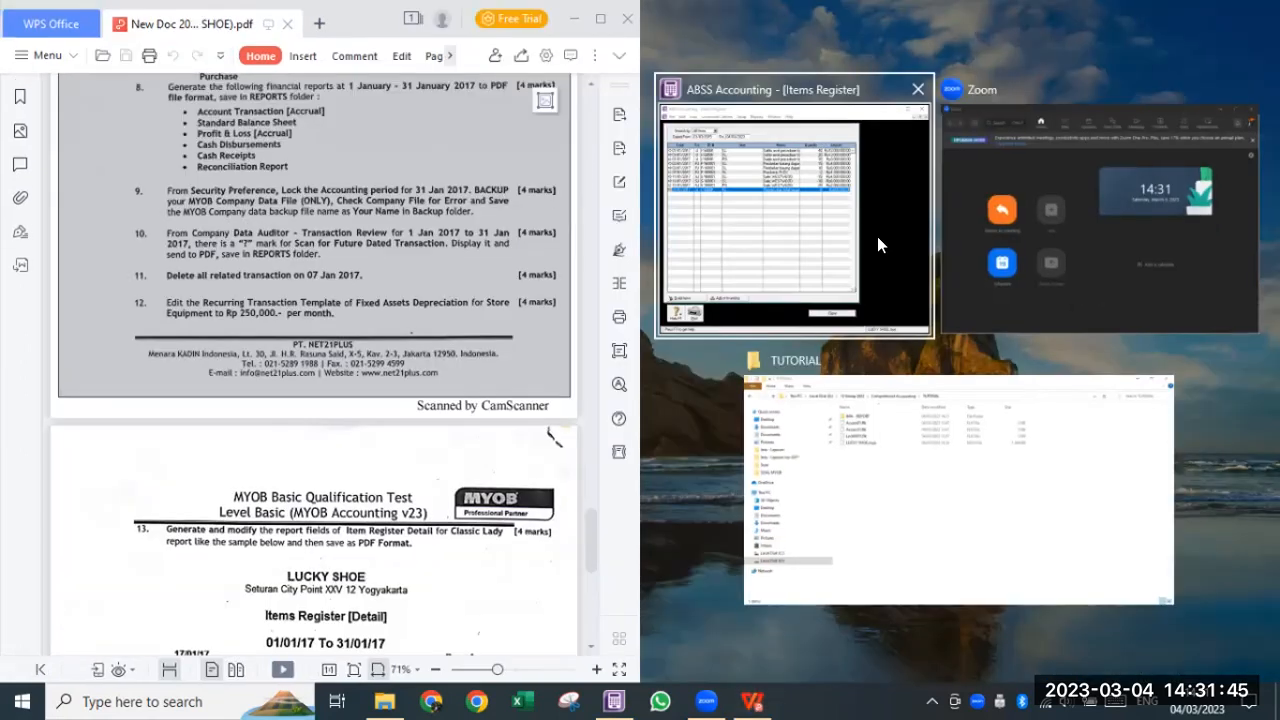
left_click(877, 236)
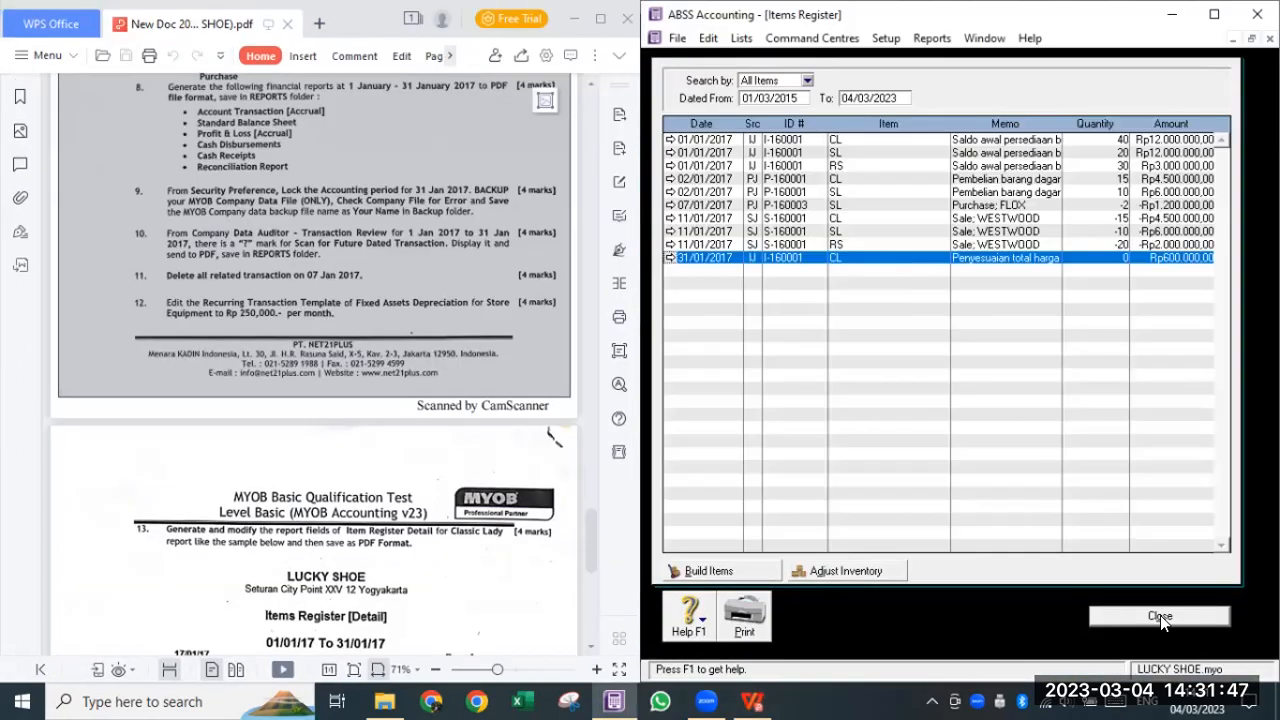
left_click(984, 38)
left_click(1090, 122)
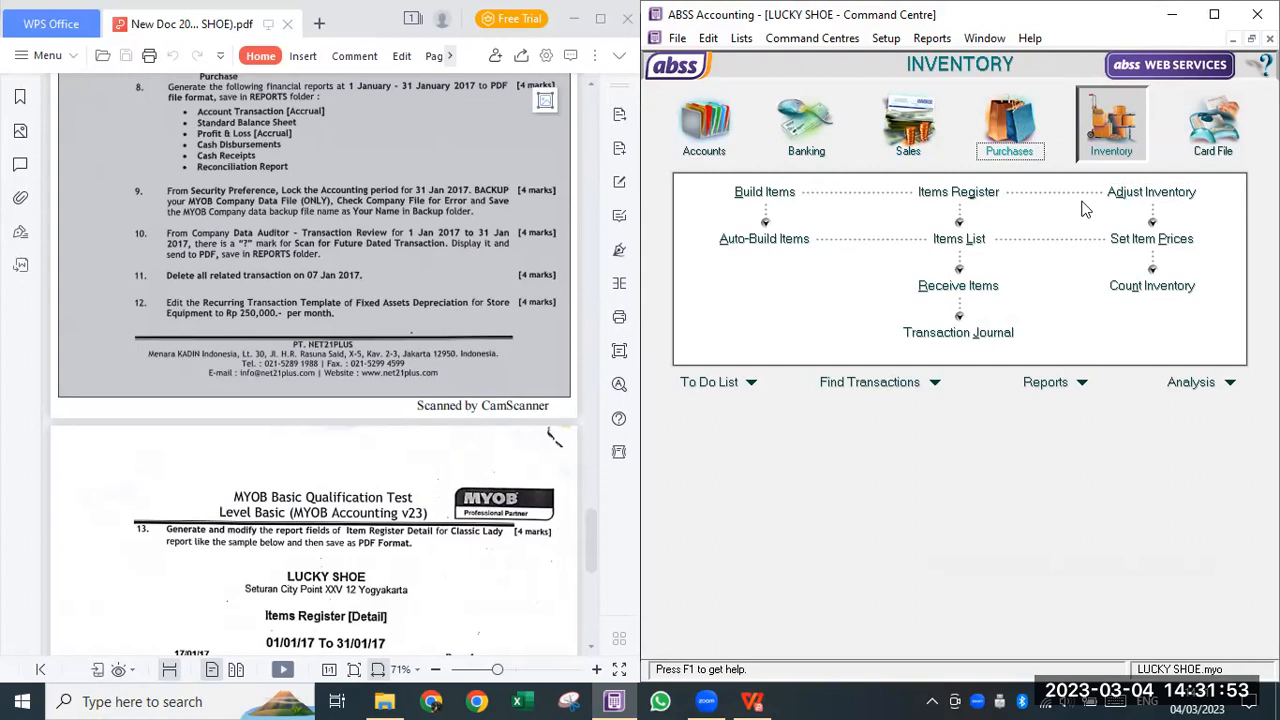
left_click(1009, 125)
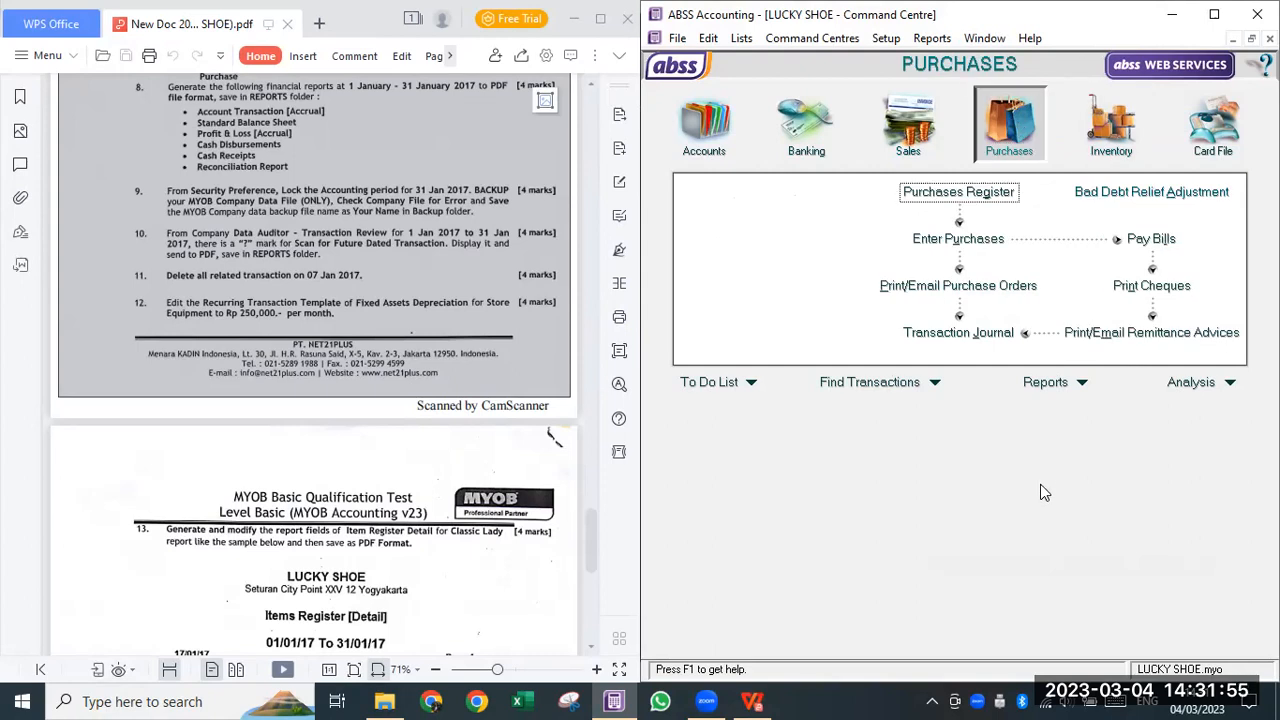
- Choose Account Transactions [Accrual] from the Accounts reports and open Customise
left_click(1083, 385)
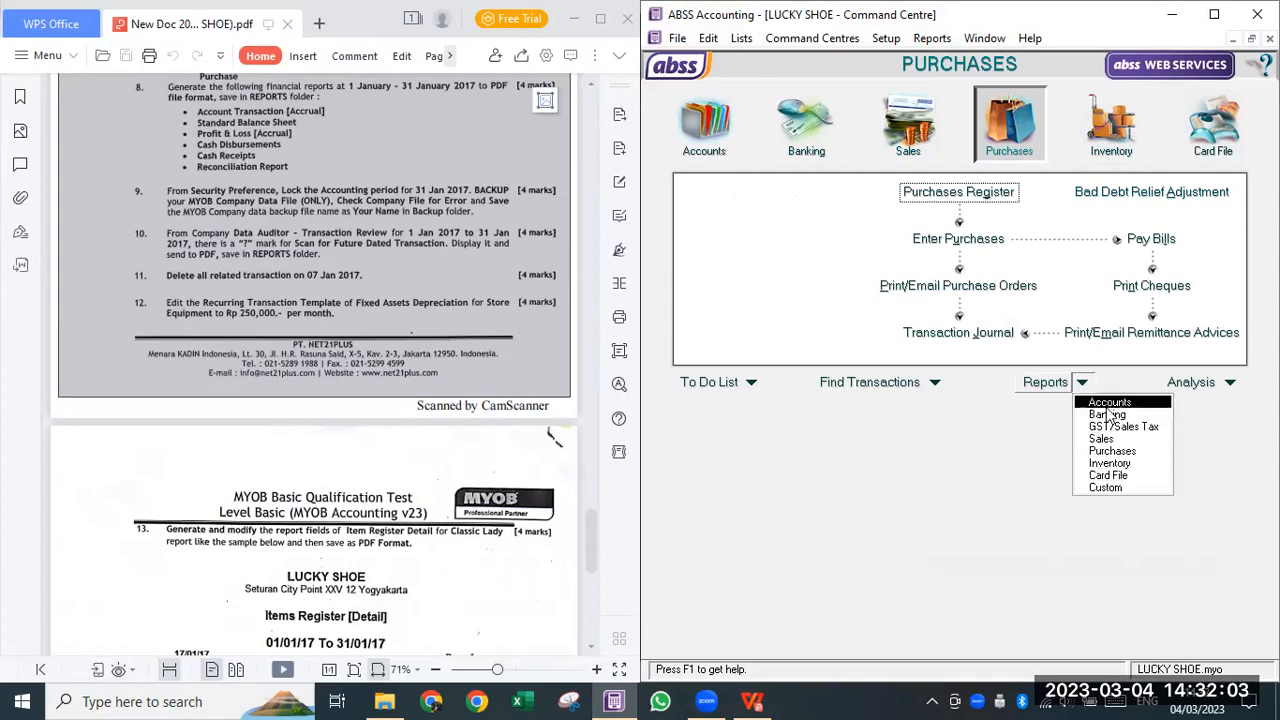
left_click(1108, 403)
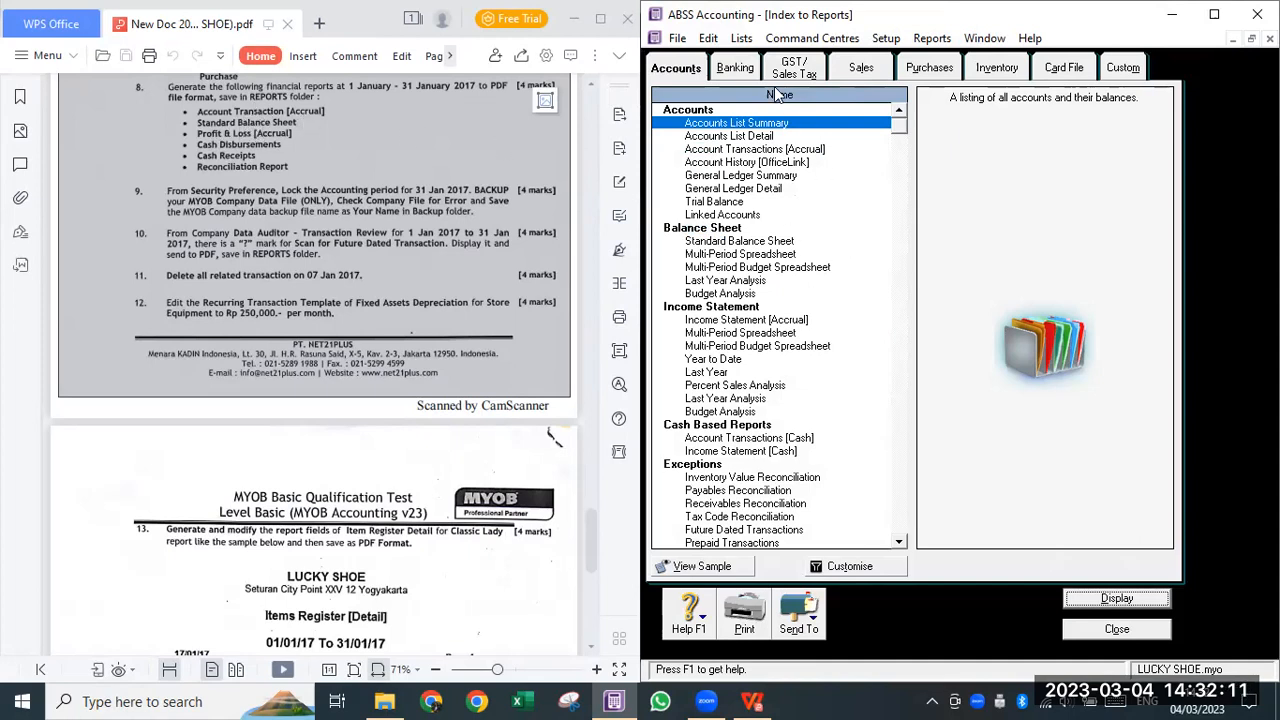
left_click(740, 70)
left_click(794, 68)
left_click(866, 70)
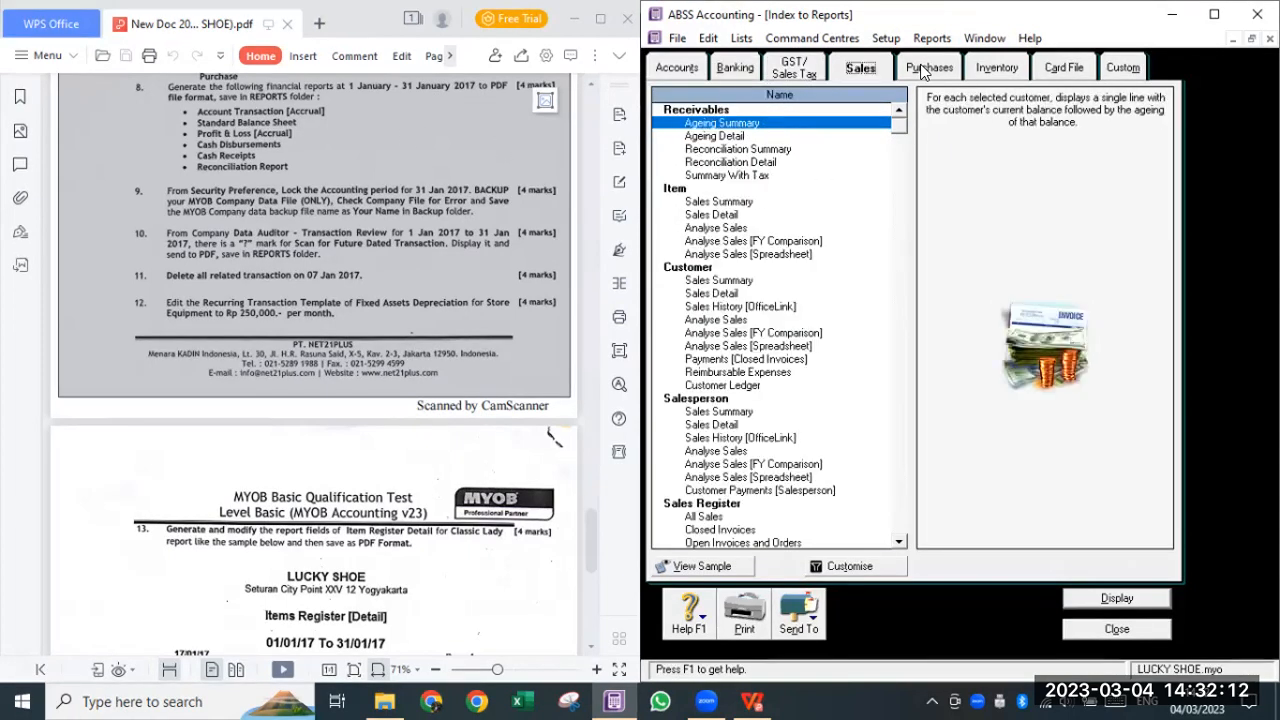
left_click(680, 70)
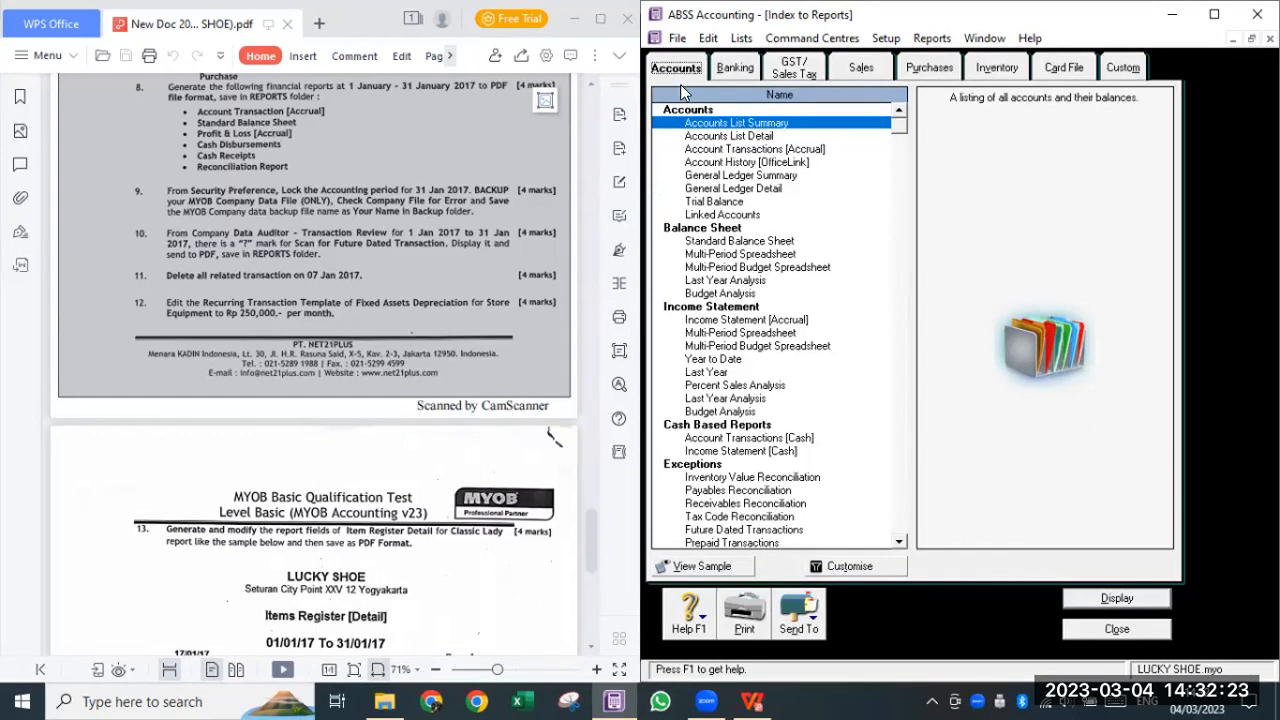
left_click(738, 150)
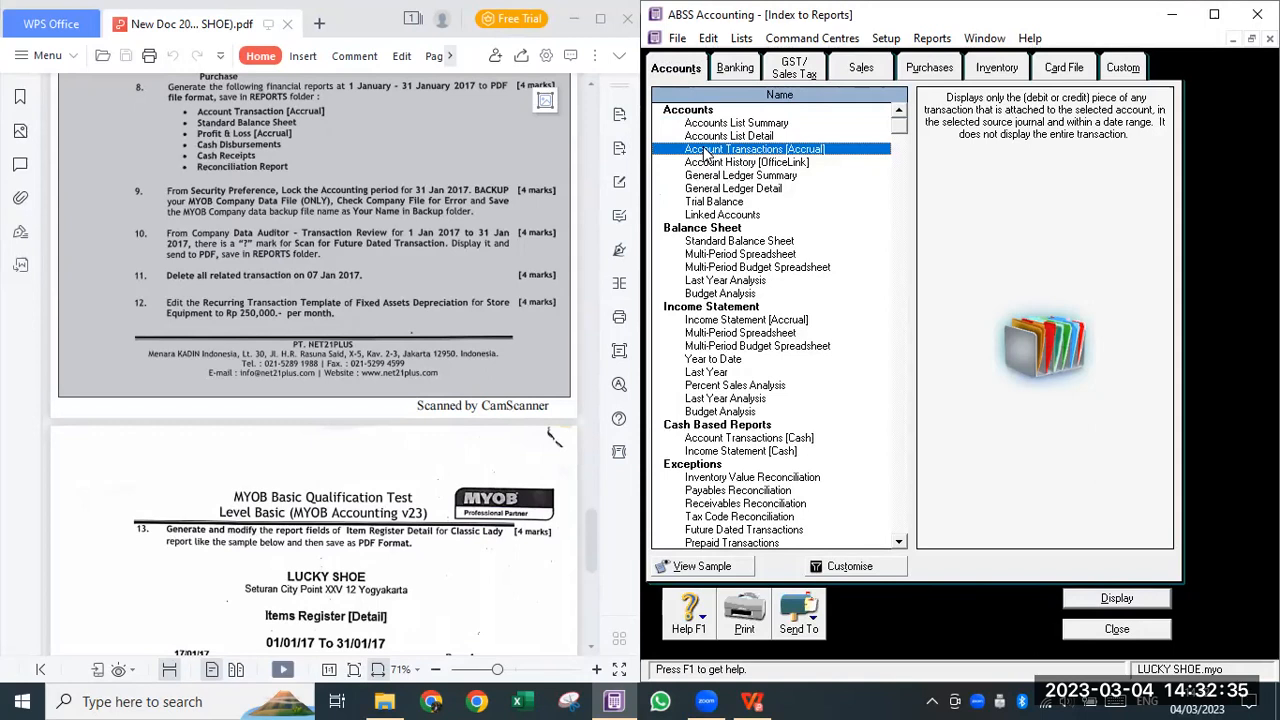
left_click(838, 567)
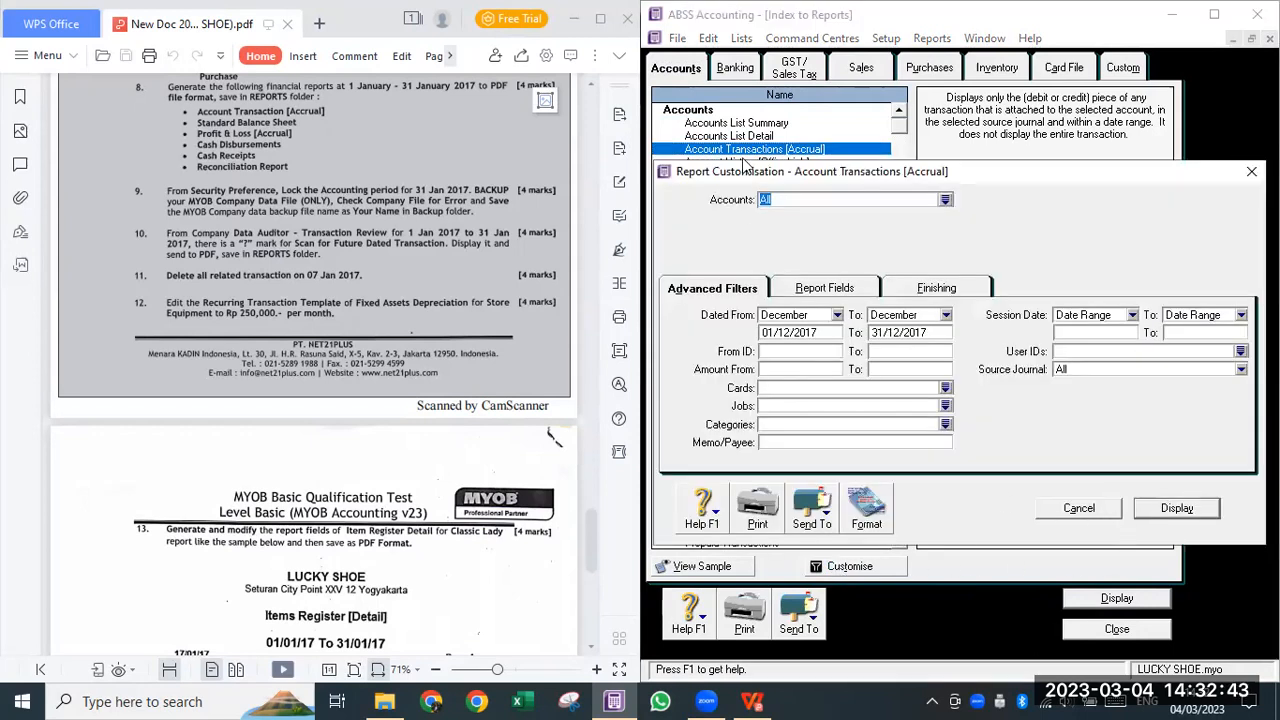
- Reopen the Account Transactions customisation and set the report period to January 2017
key("Escape")
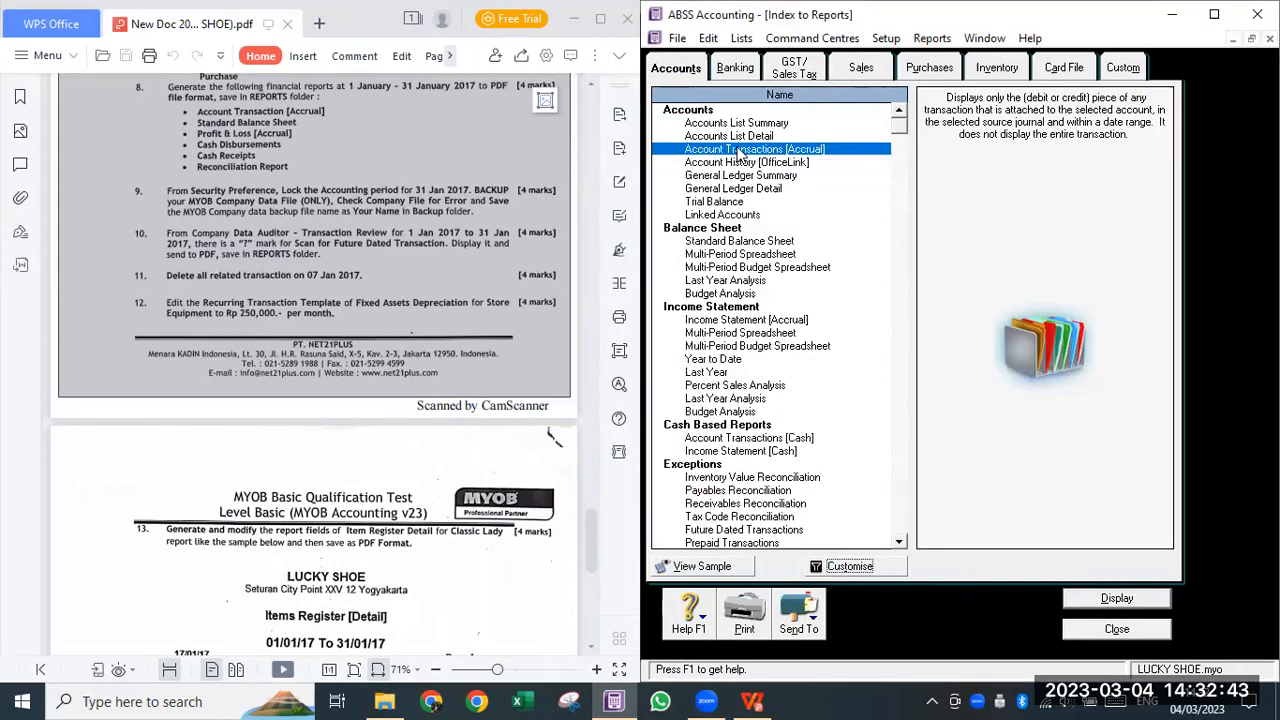
left_click(850, 567)
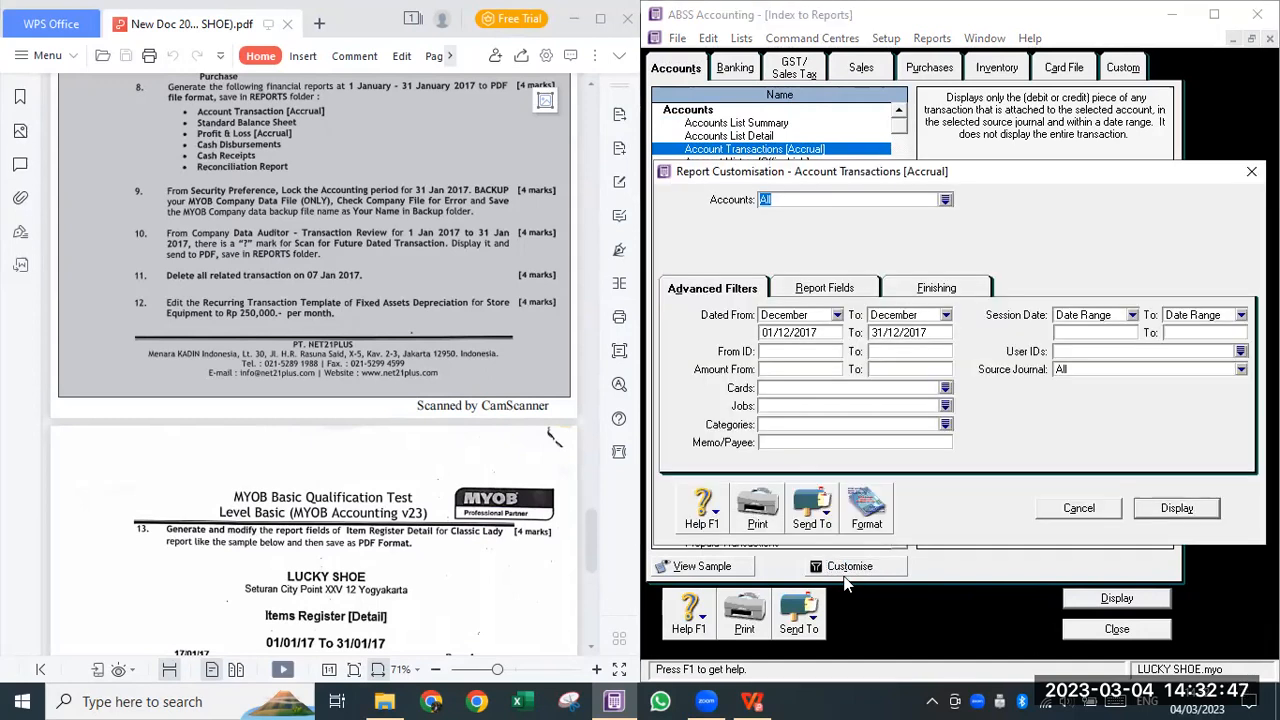
left_click(1093, 511)
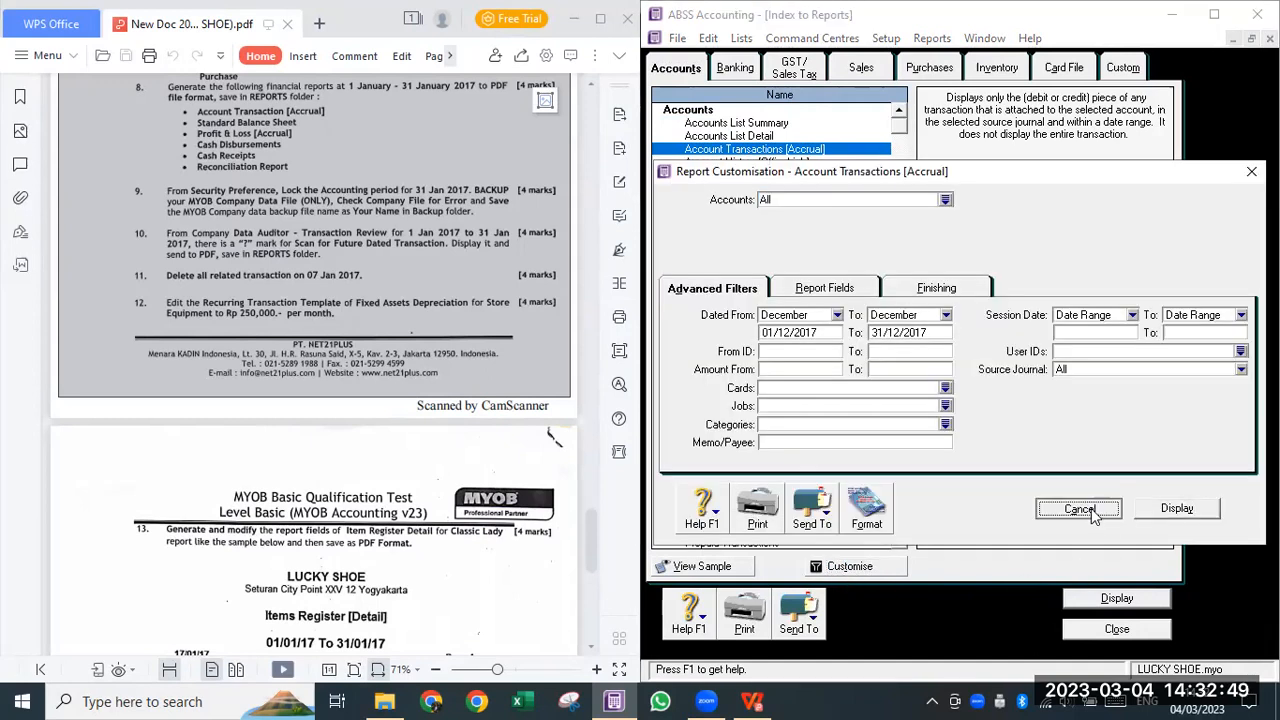
left_click(864, 570)
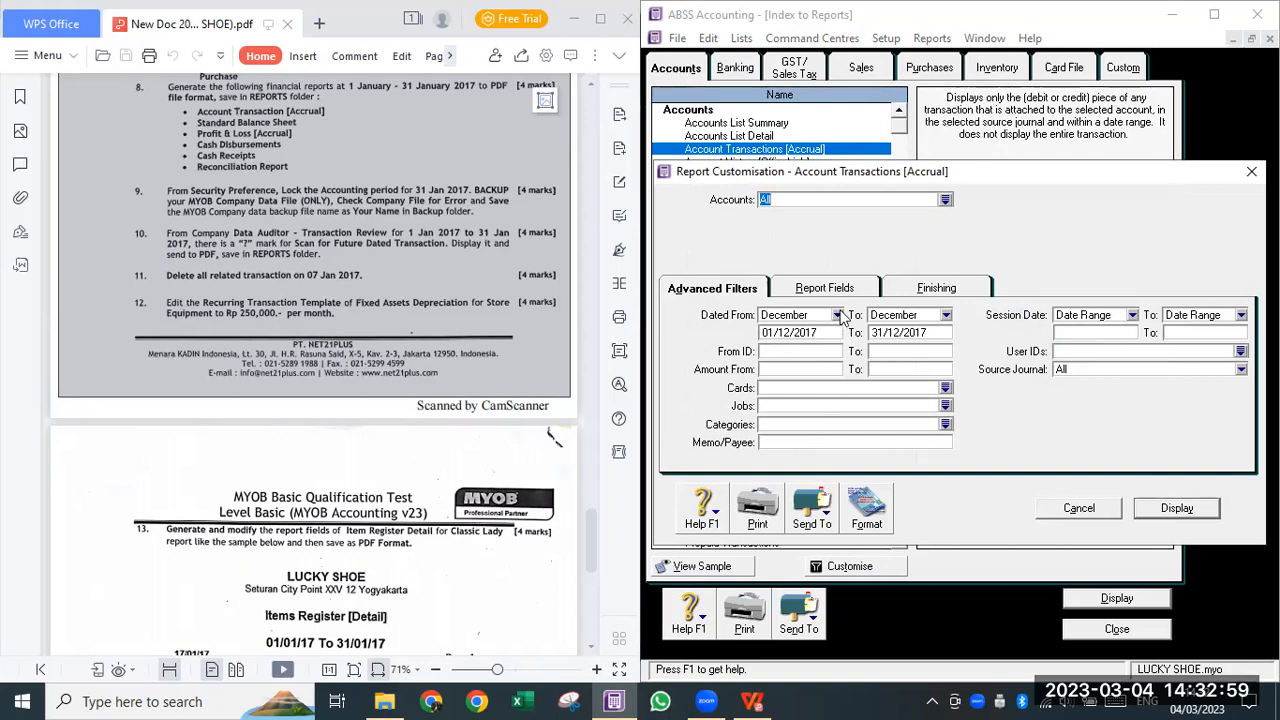
left_click(838, 315)
left_click(815, 333)
left_click(946, 316)
left_click(915, 333)
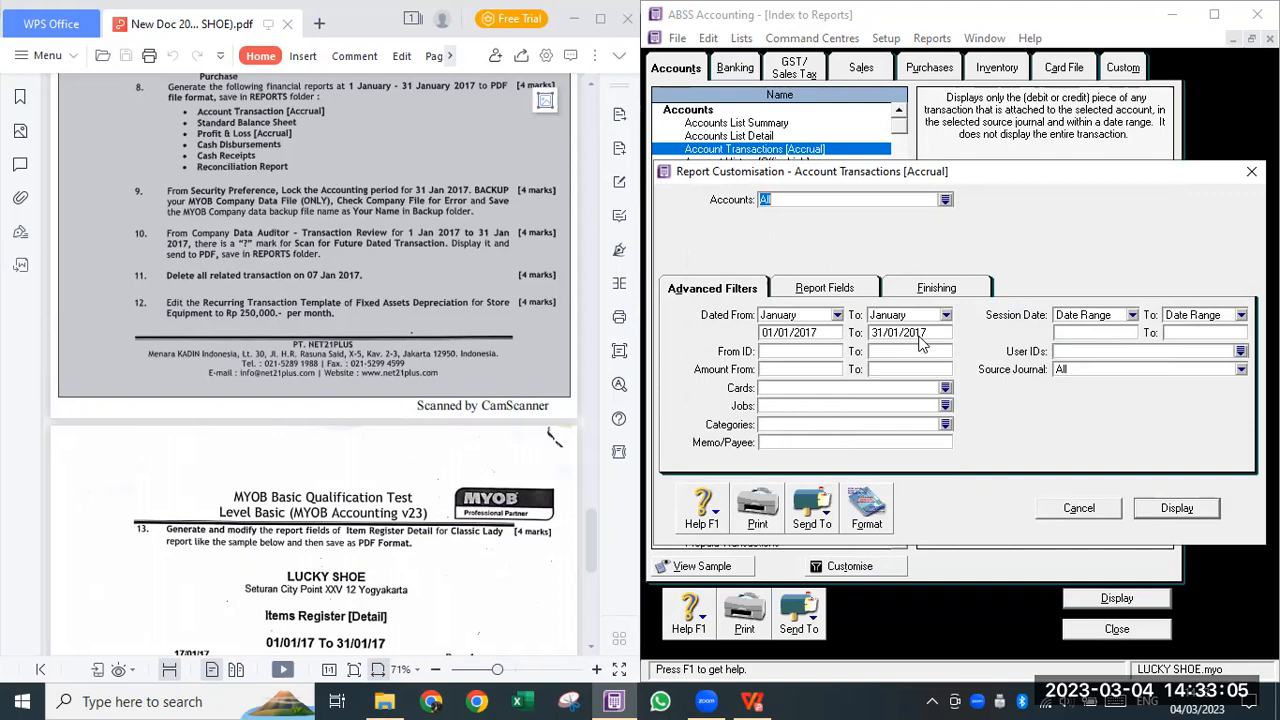
- Tick the Terms field in Report Fields, then open the Finishing tab's Format settings
left_click(832, 292)
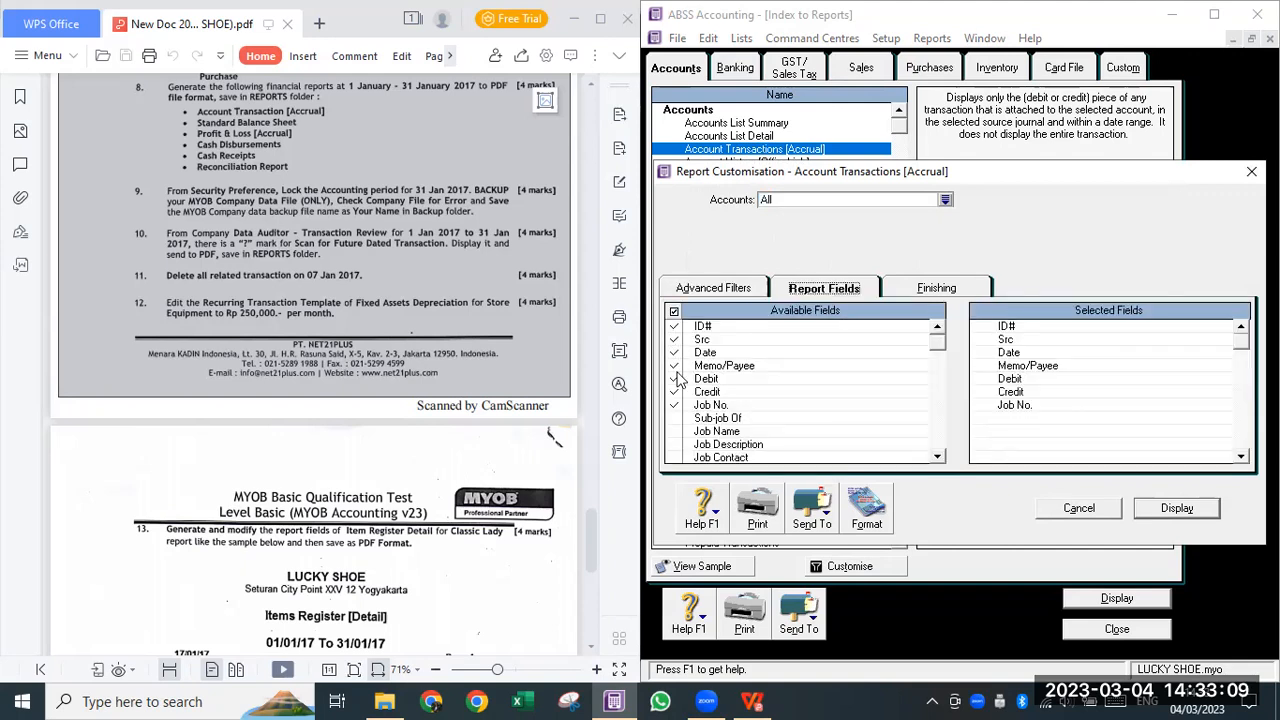
scroll(678, 388, "down", 2)
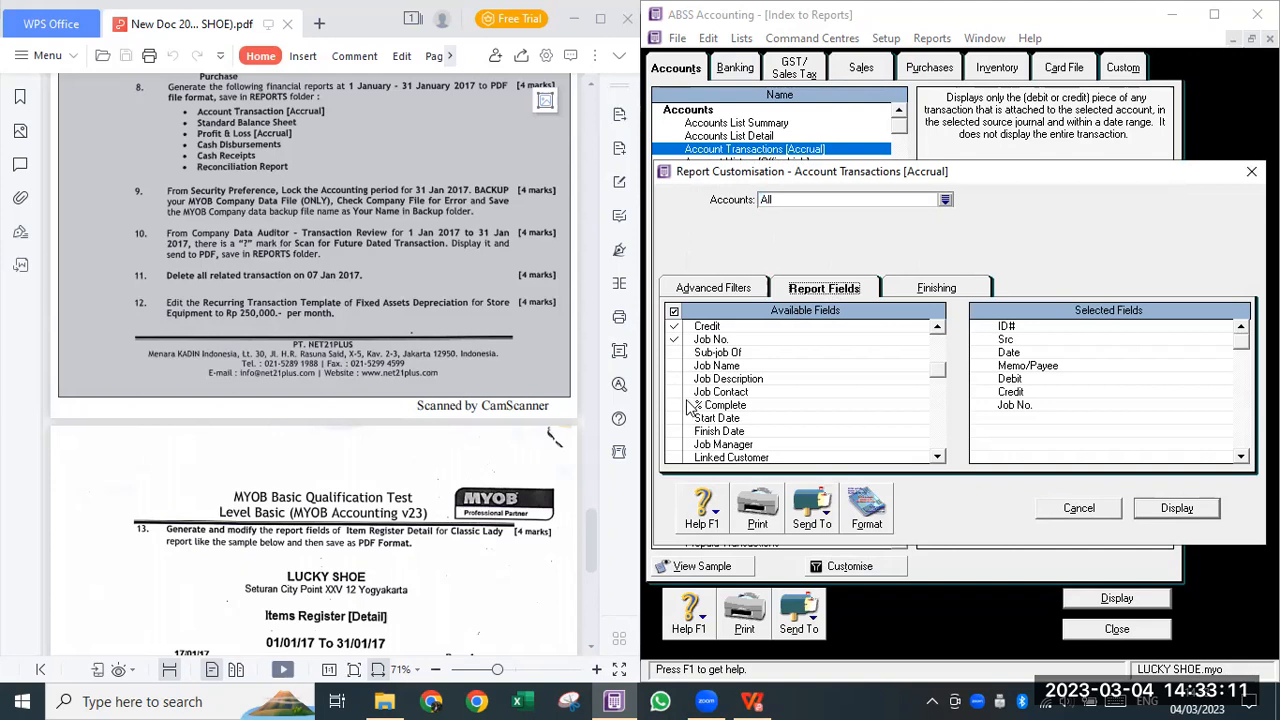
scroll(676, 455, "down", 2)
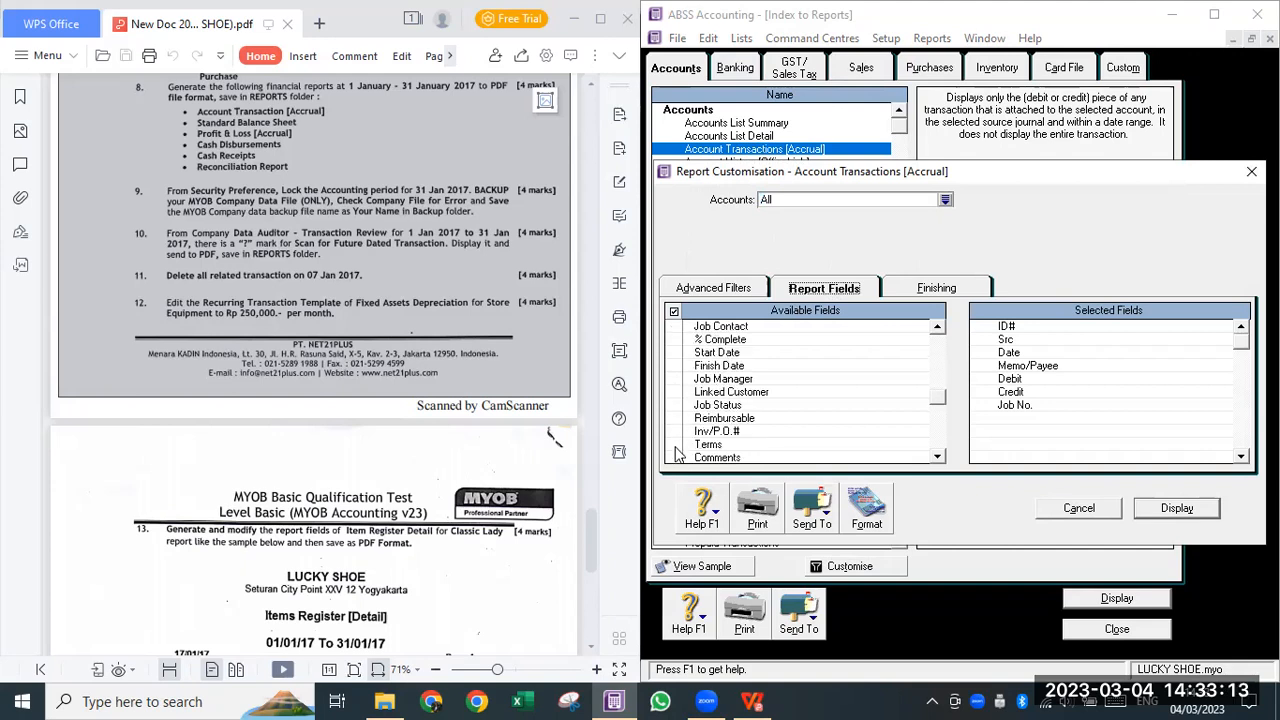
left_click(675, 444)
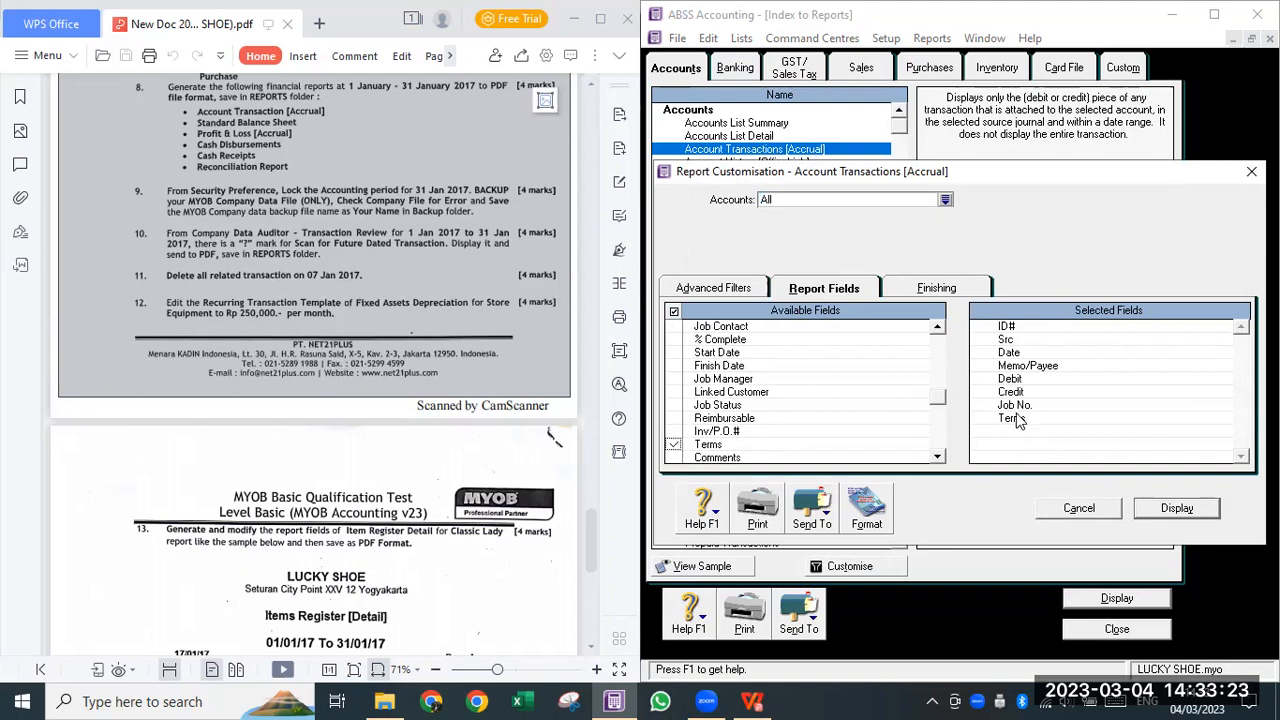
left_click(674, 444)
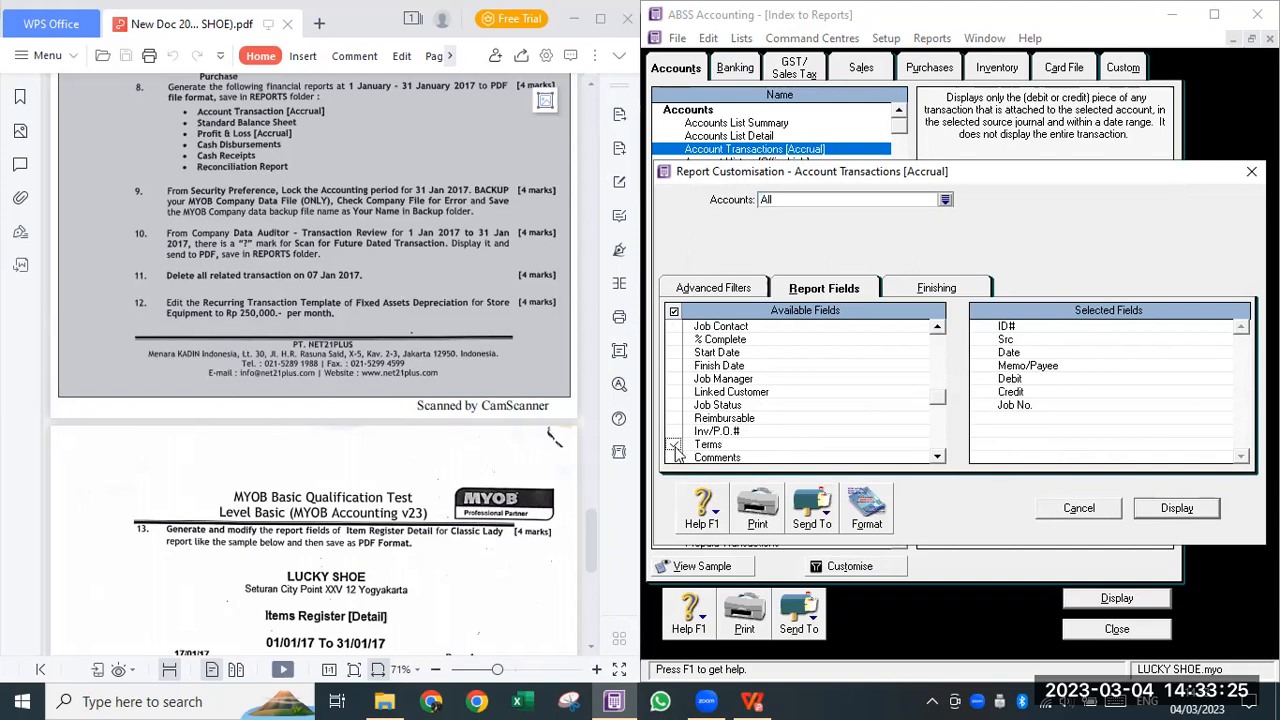
left_click(950, 287)
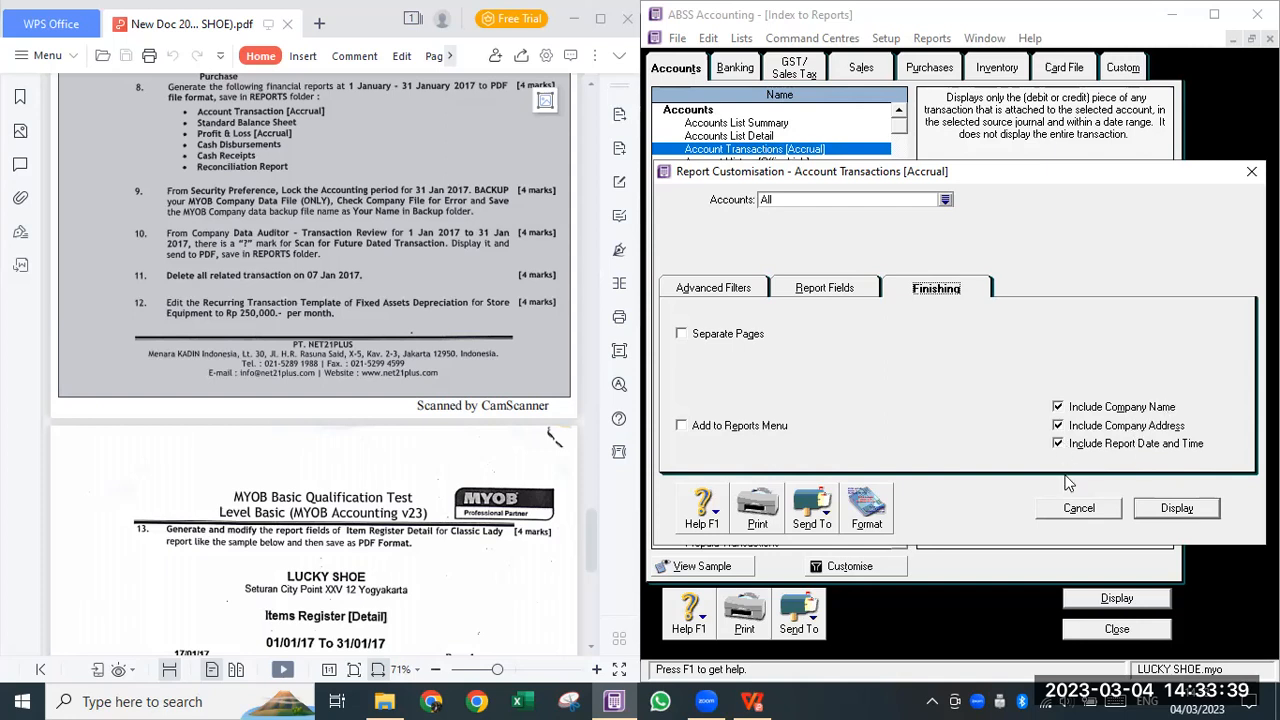
left_click(866, 512)
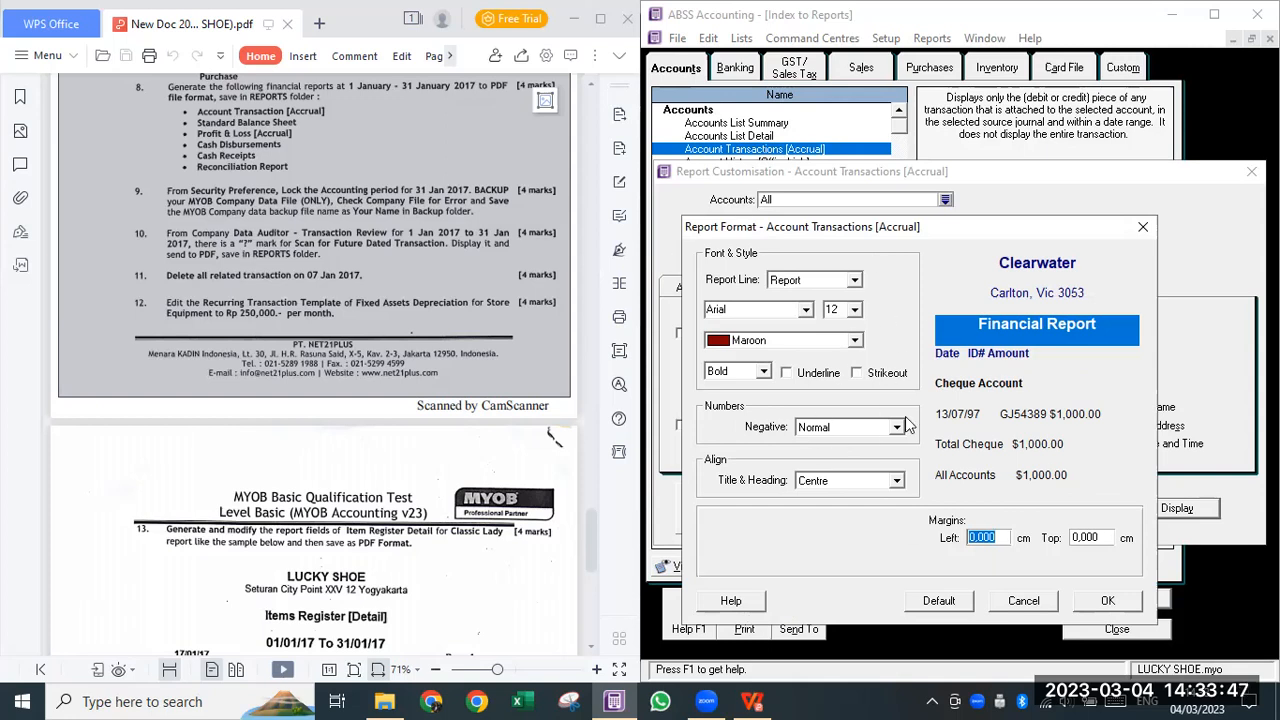
- Colour the report title Green, select the Company line, and display the January 2017 report
left_click(855, 340)
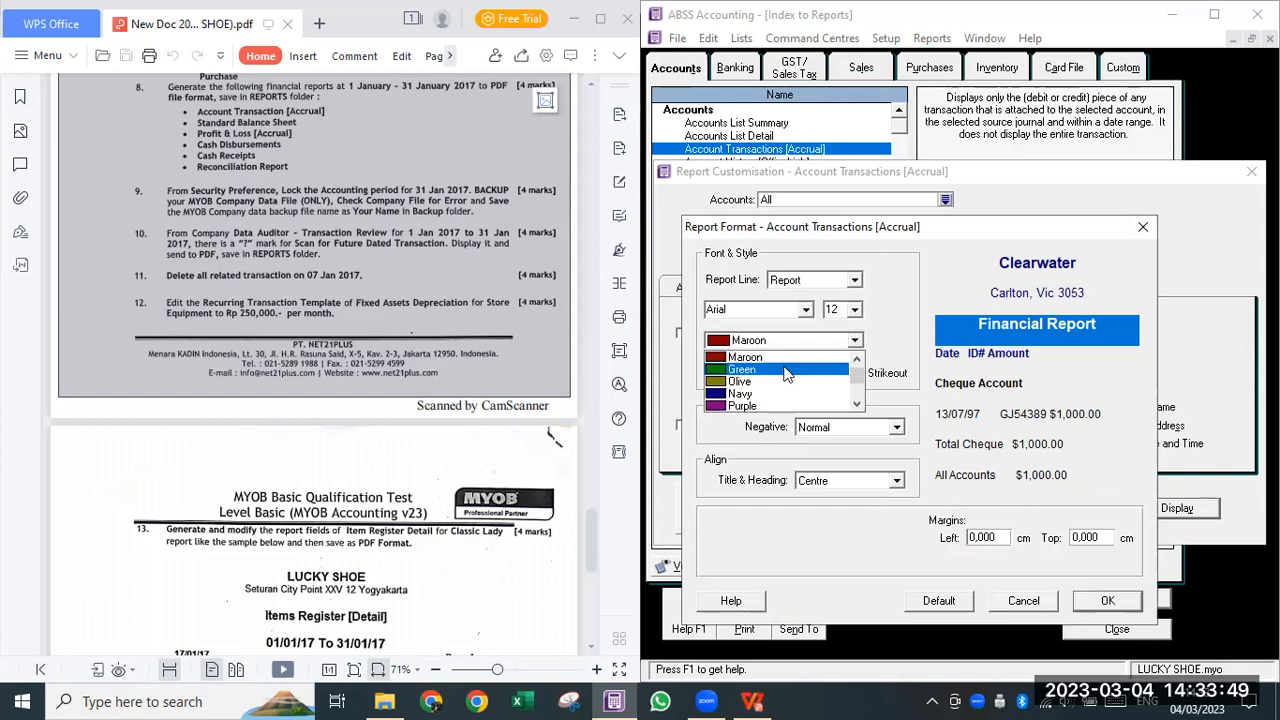
left_click(785, 372)
left_click(855, 280)
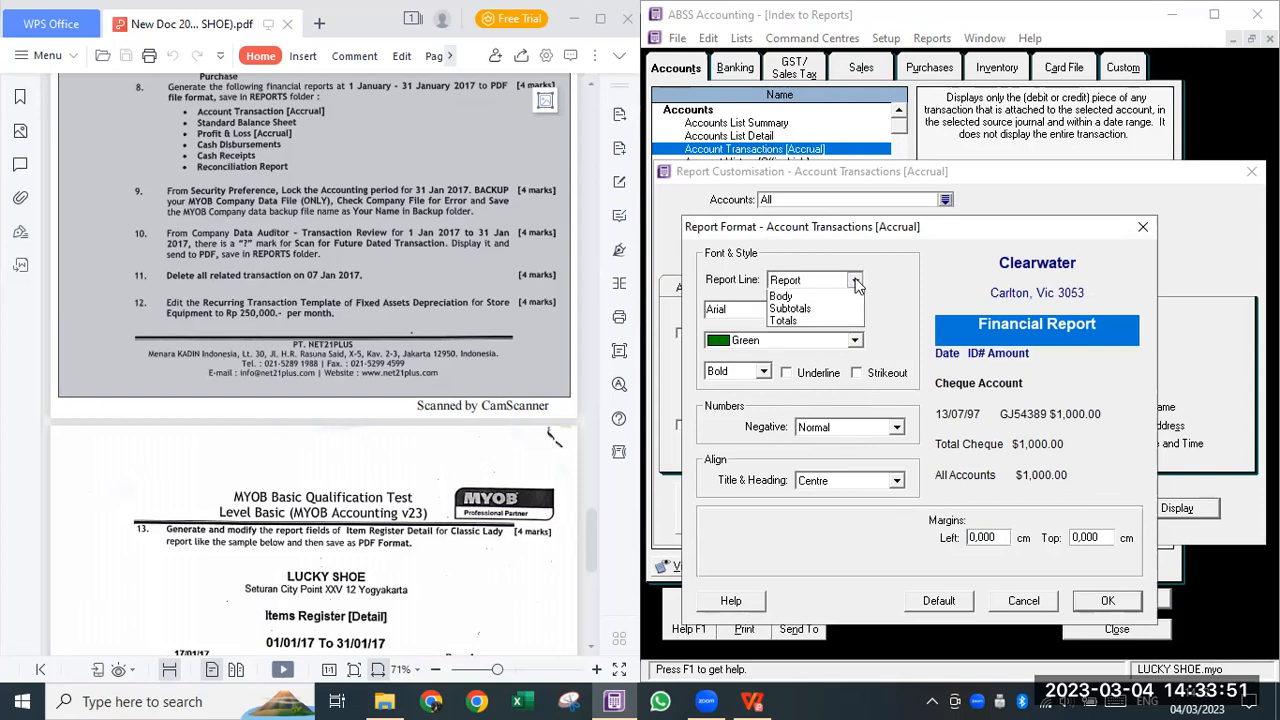
left_click(832, 300)
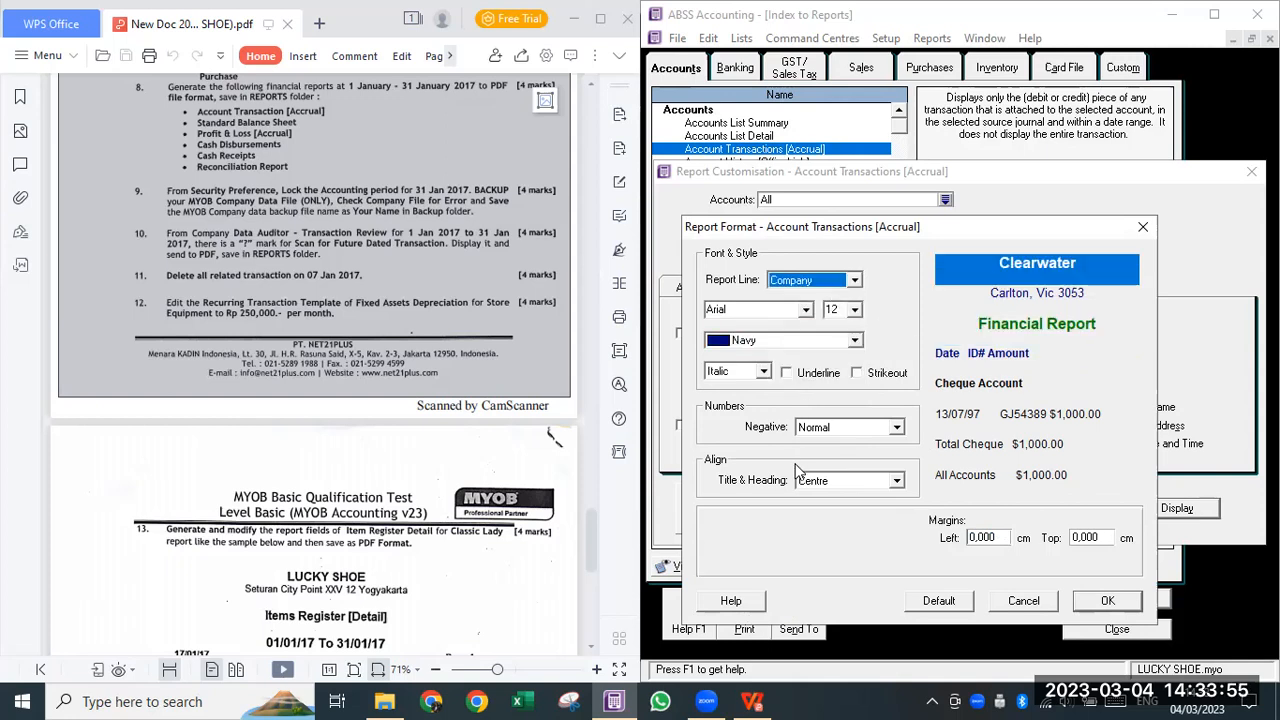
left_click(1108, 601)
left_click(1177, 508)
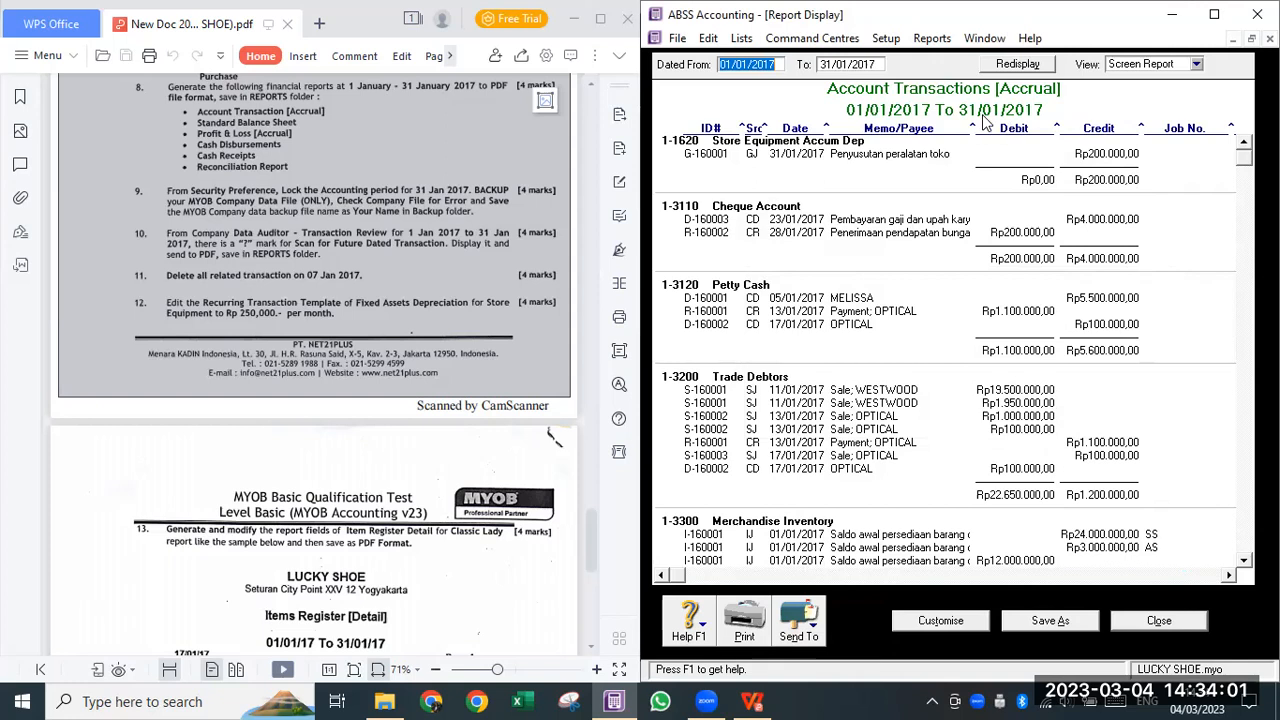
- Maximise the Account Transactions report, skim through it, switch to Print Preview and reopen Customise
left_click(1214, 15)
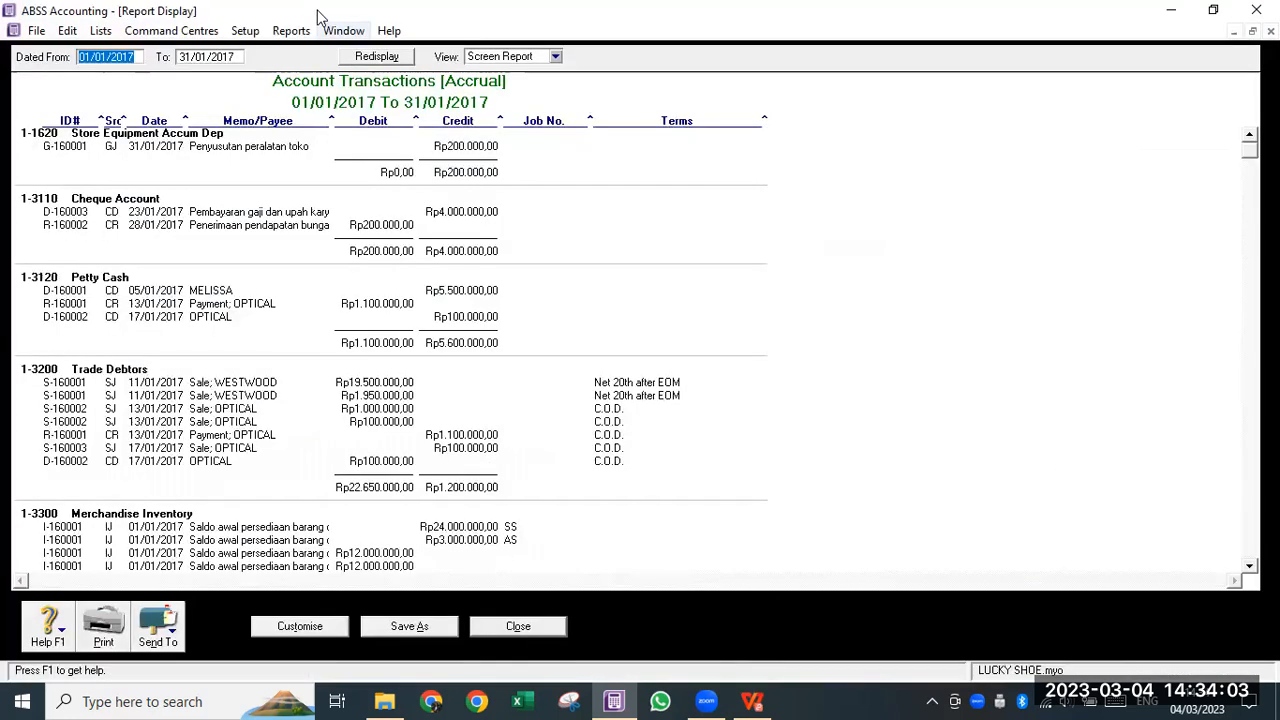
scroll(650, 488, "down", 15)
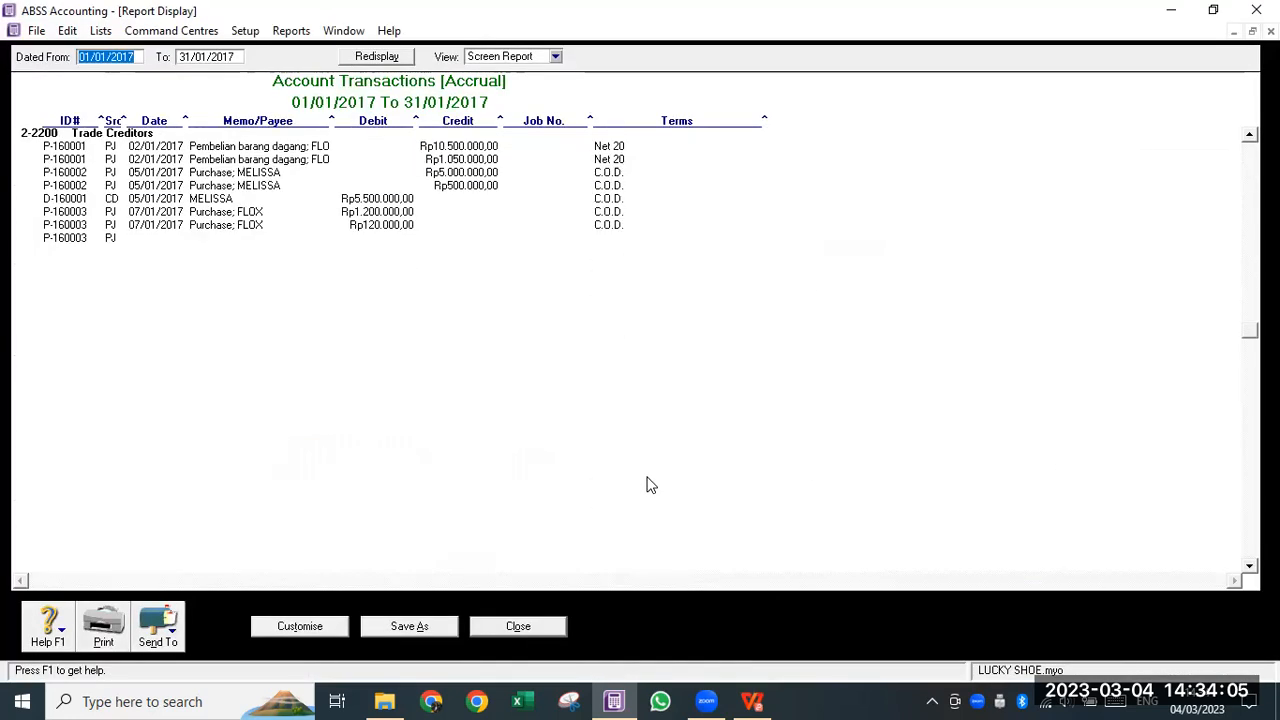
scroll(630, 460, "down", 10)
scroll(503, 229, "up", 10)
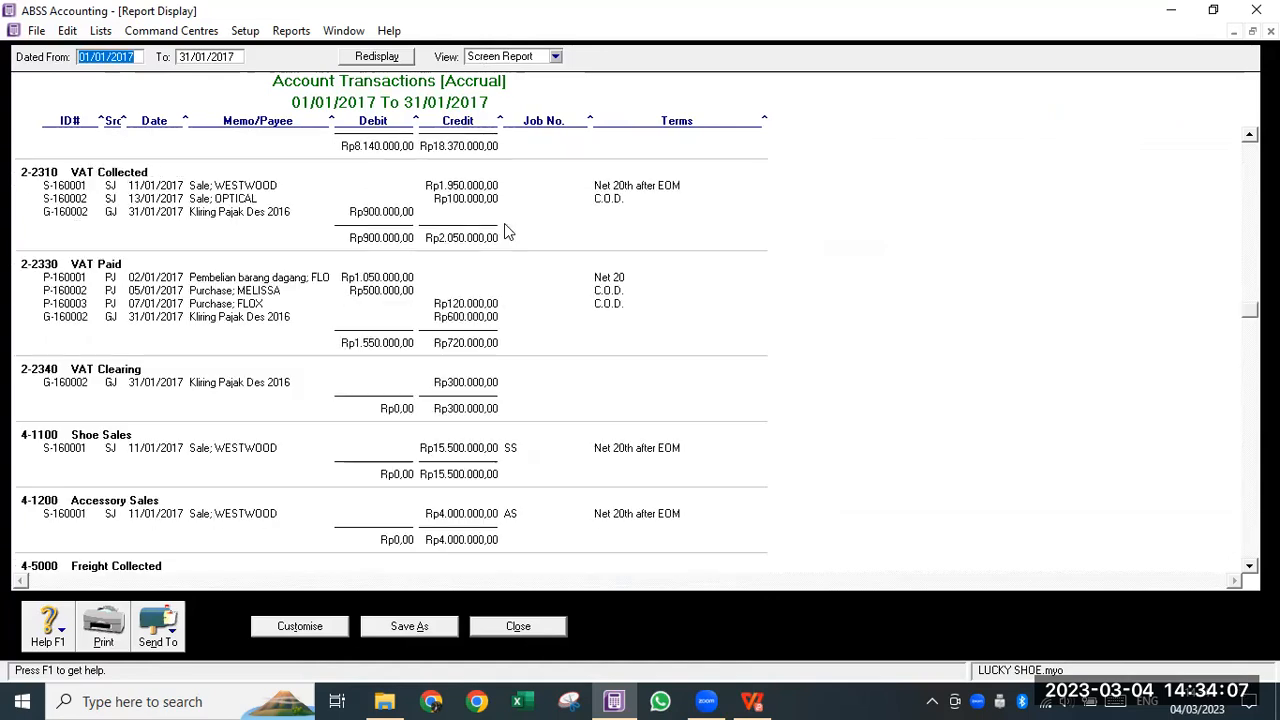
scroll(500, 210, "up", 8)
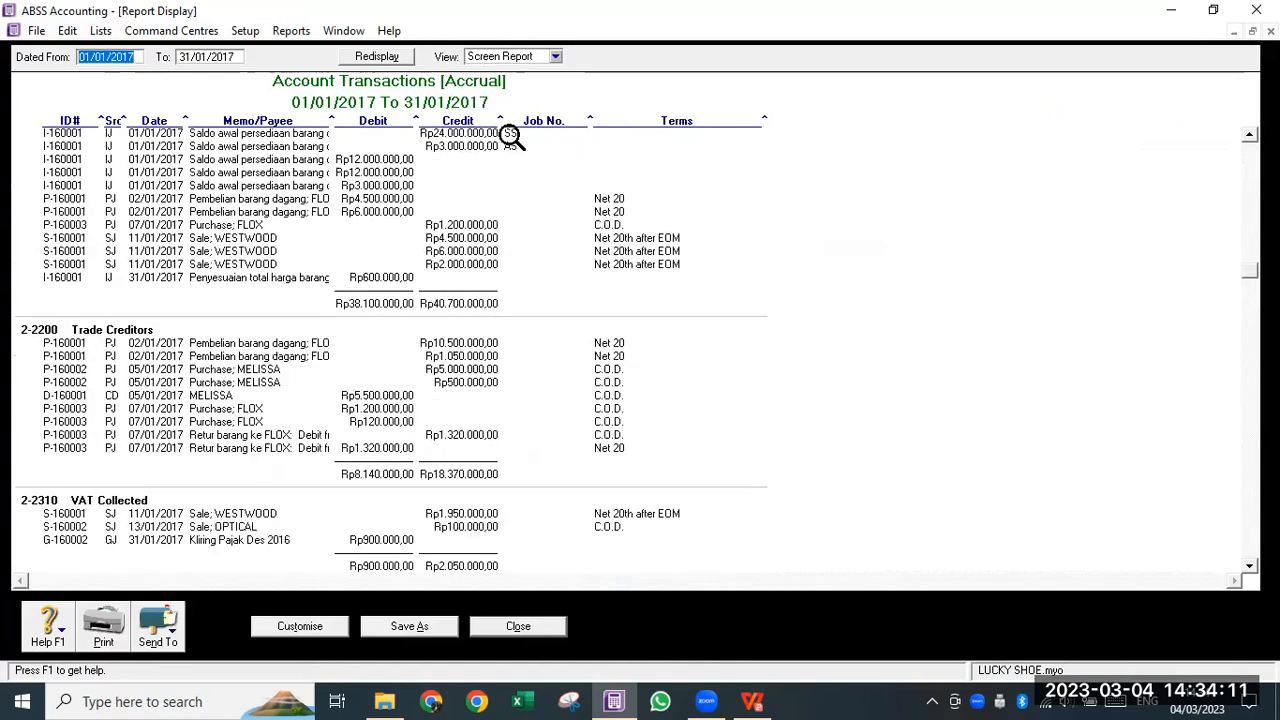
left_click(555, 56)
left_click(548, 85)
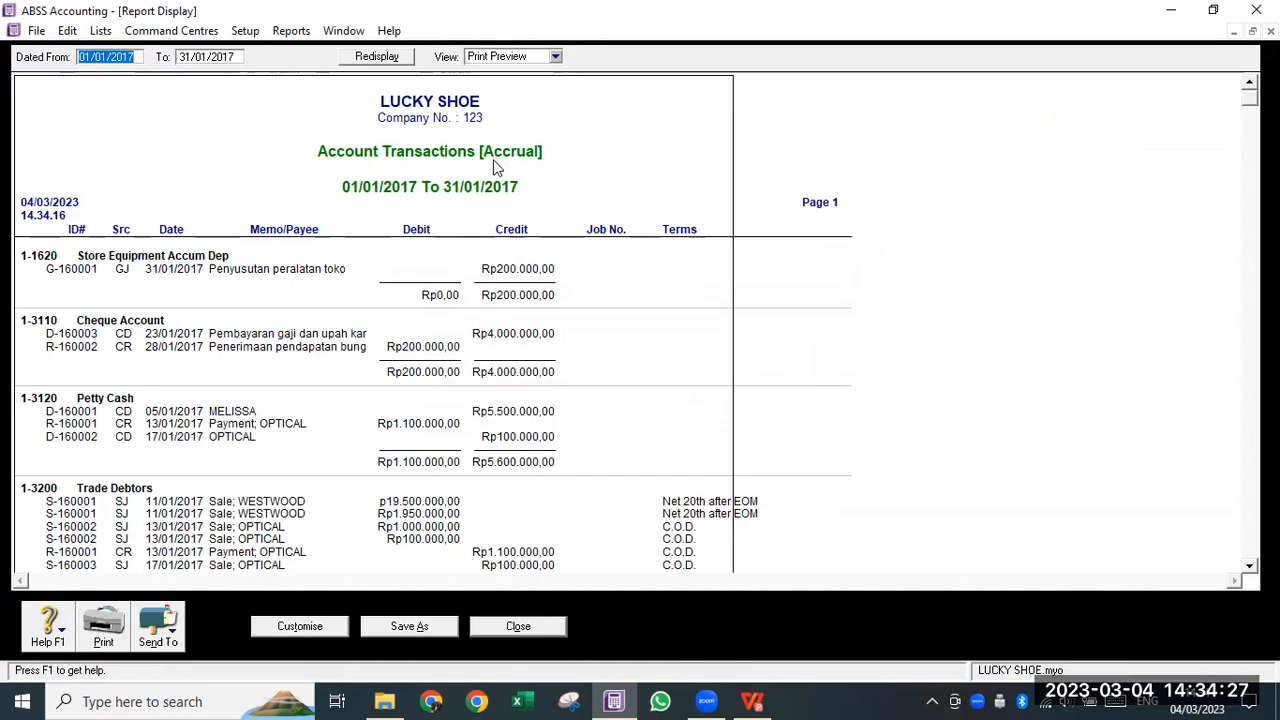
left_click(326, 632)
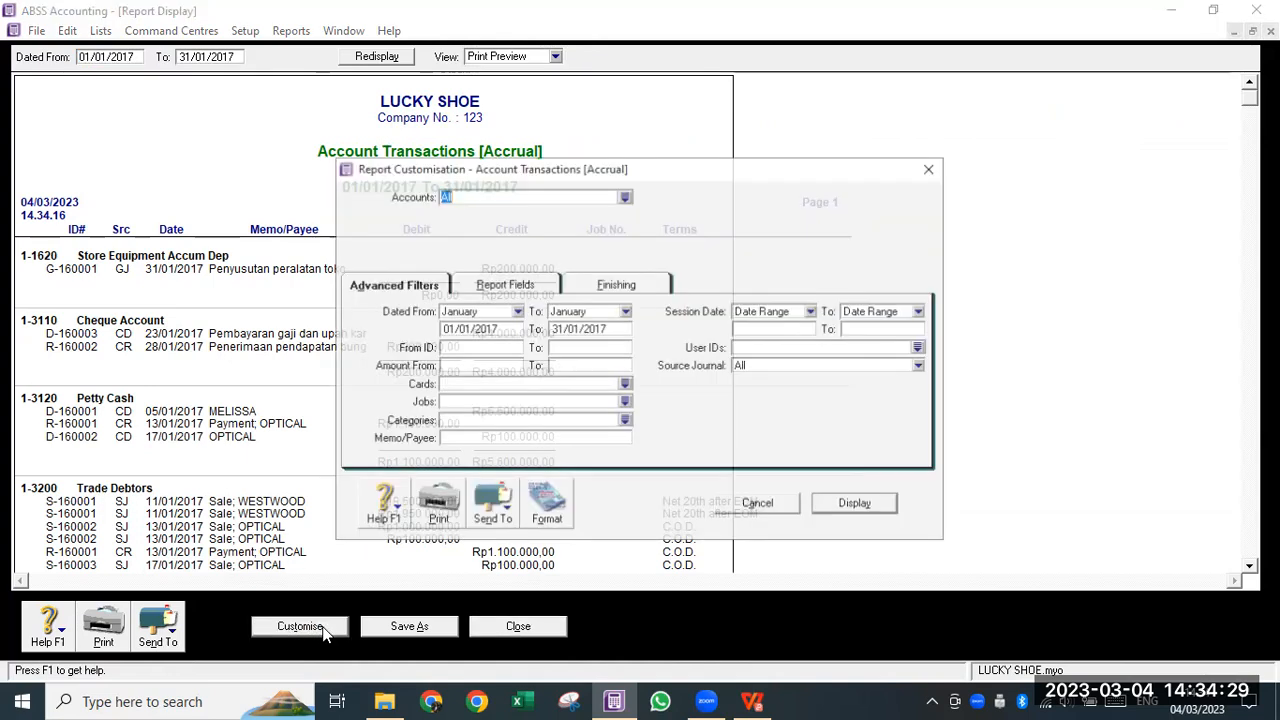
- Set the Company report line colour to Green in Report Format and redisplay the report
left_click(540, 505)
left_click(536, 277)
left_click(500, 302)
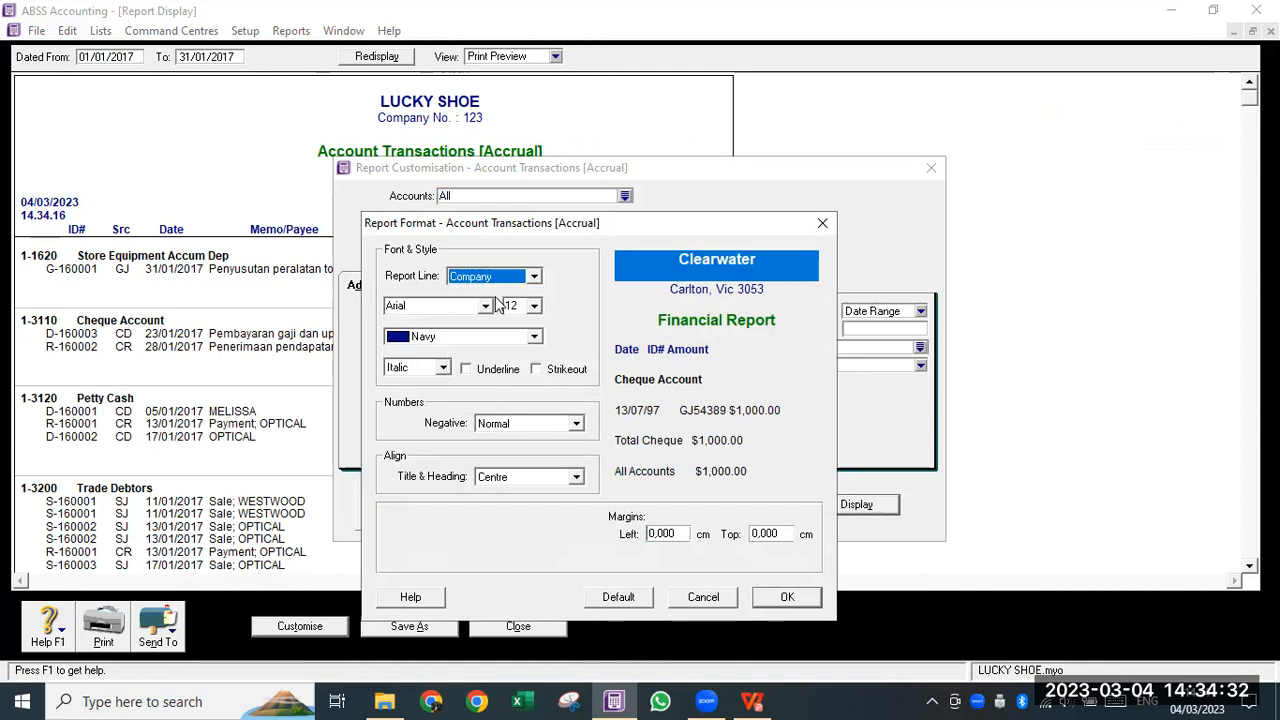
left_click(535, 338)
left_click(457, 375)
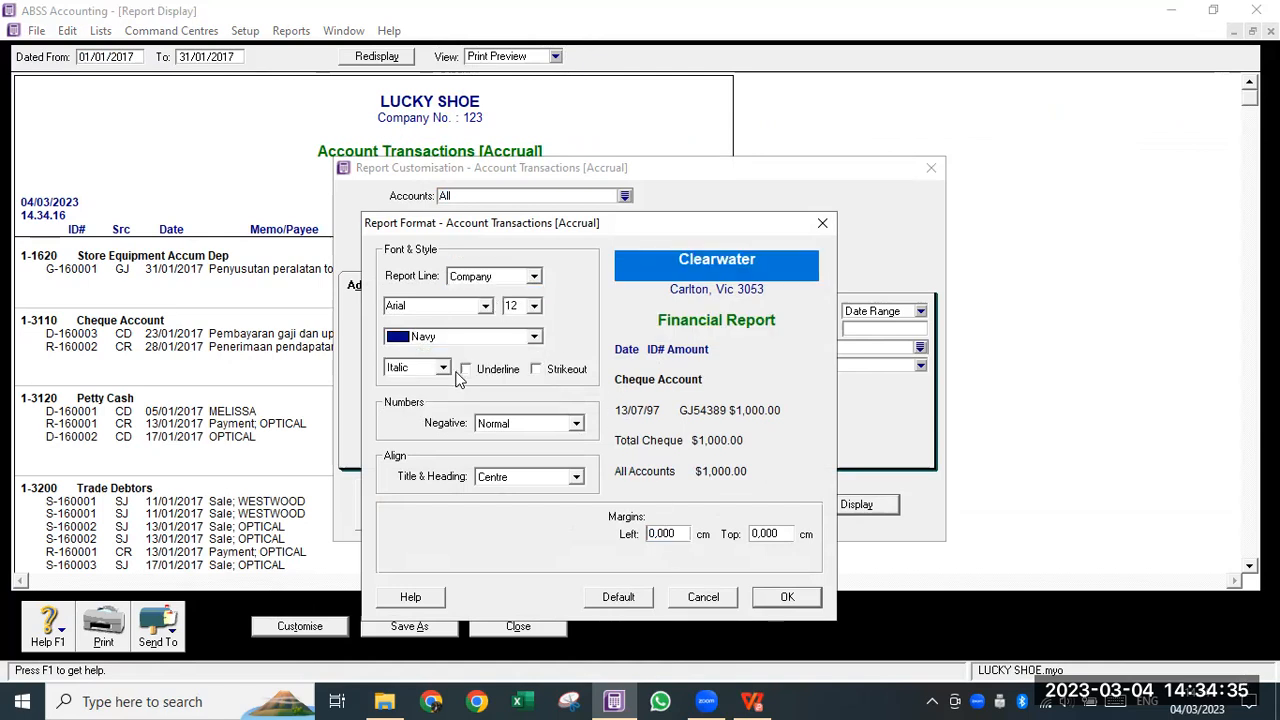
left_click(535, 340)
scroll(471, 378, "up", 2)
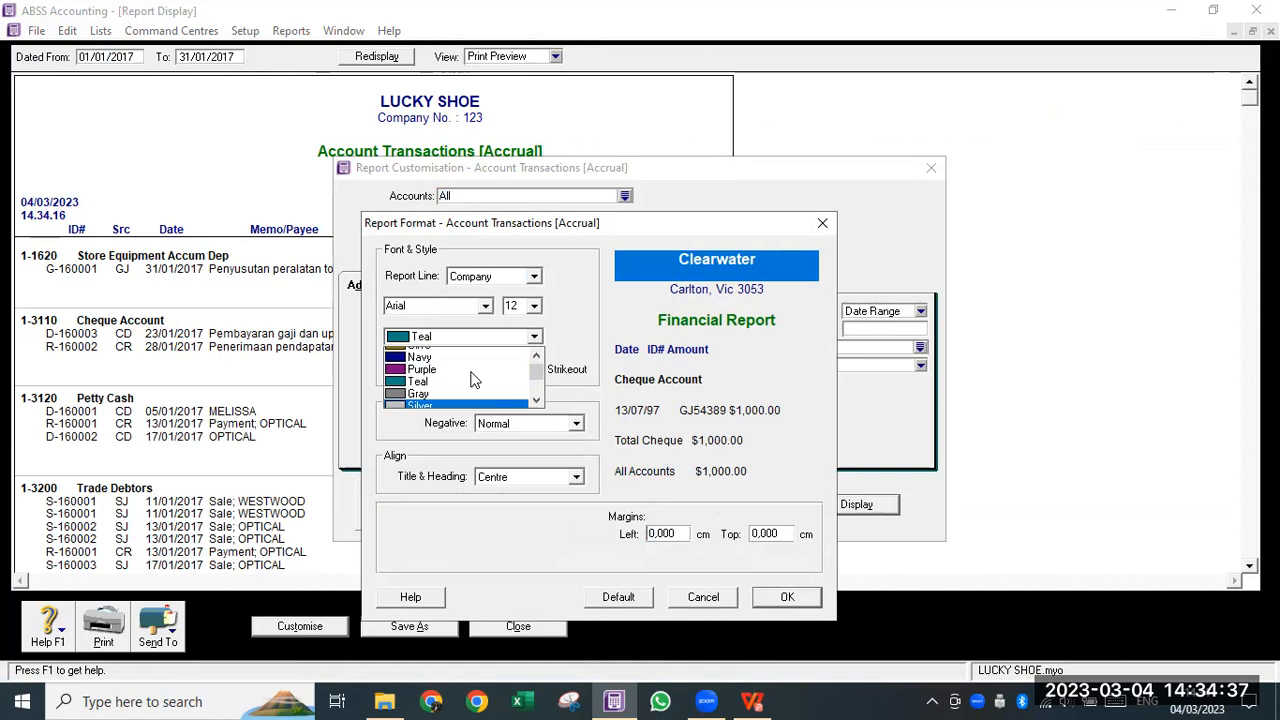
left_click(462, 379)
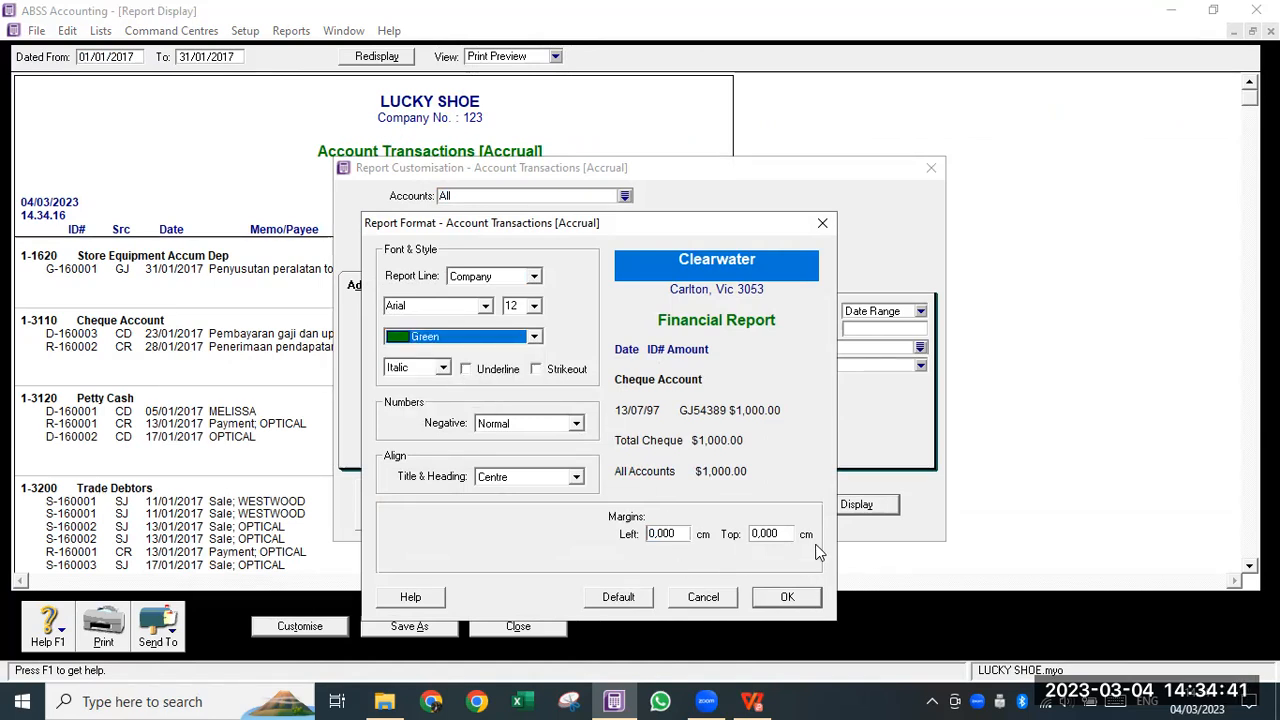
left_click(800, 598)
left_click(840, 511)
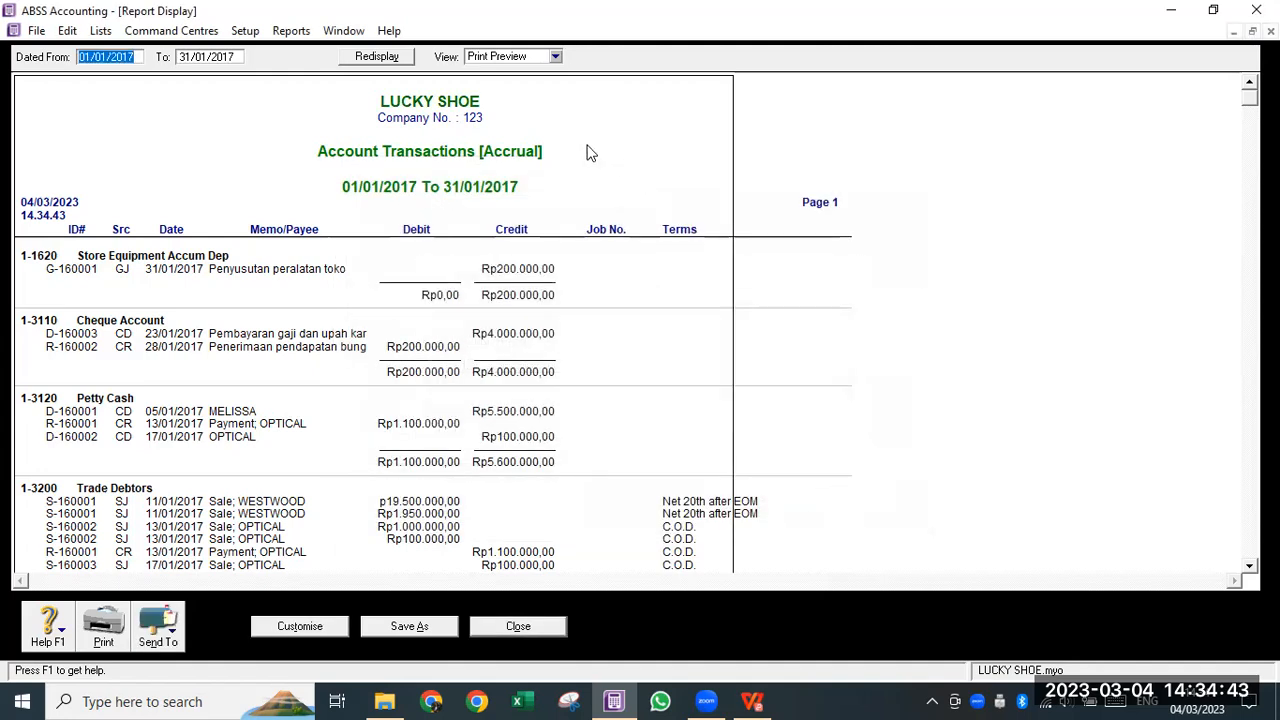
- Fill in Company Information with address ALAMAT, phone TELEPON, a fax number and a placeholder e-mail
double_click(410, 106)
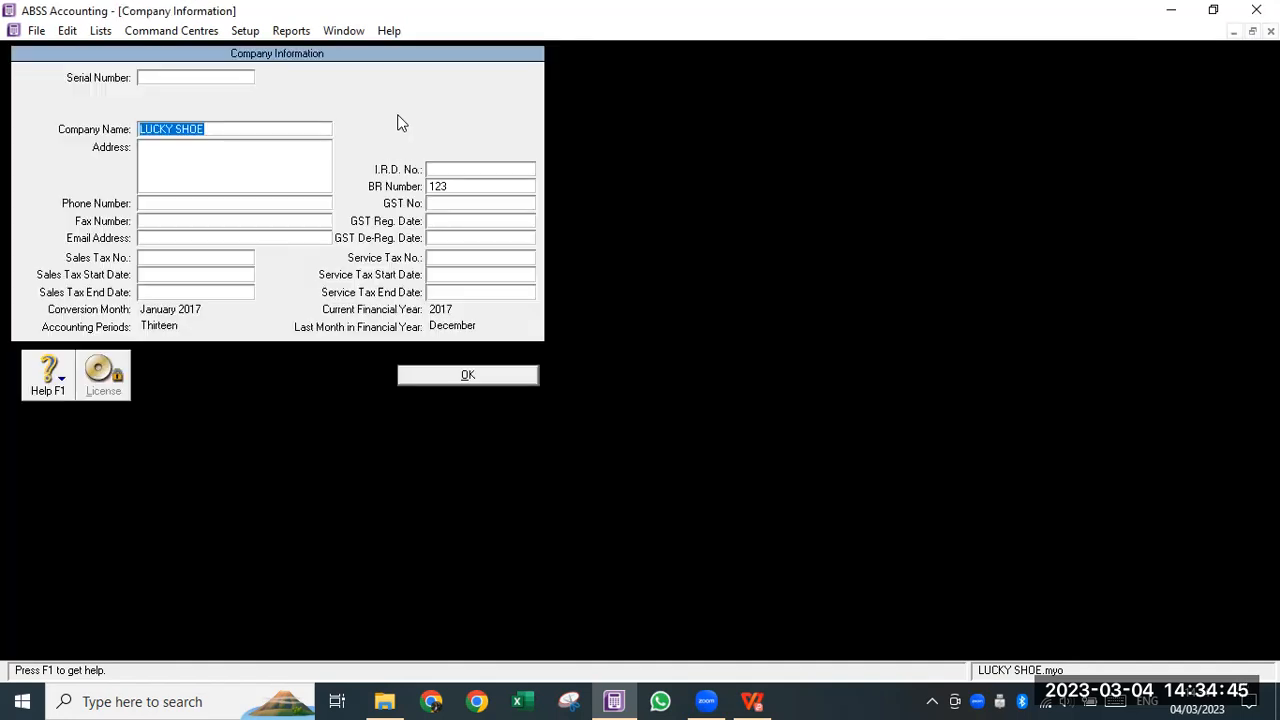
left_click(157, 174)
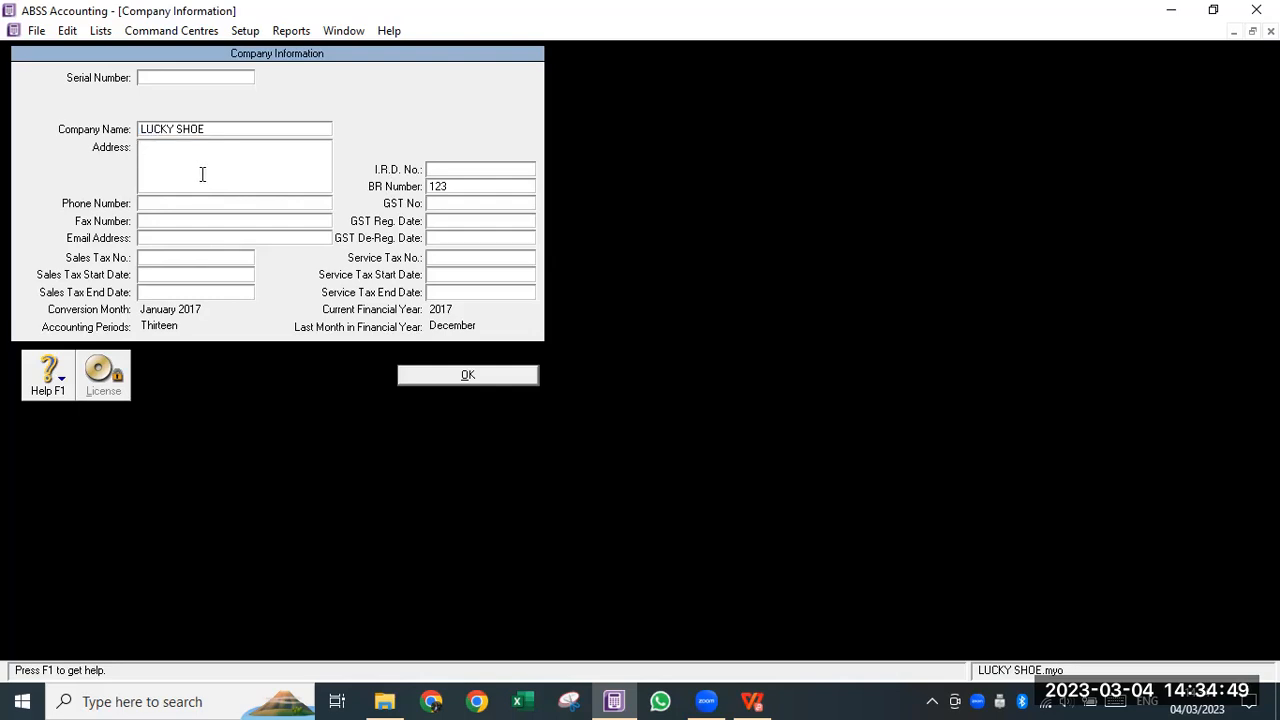
left_click_drag(187, 161, 89, 157)
left_click(148, 148)
key("BackSpace")
type("ALAMA")
type("TELEPON")
left_click(225, 221)
left_click(165, 238)
type("EMAIL@EMAIL.")
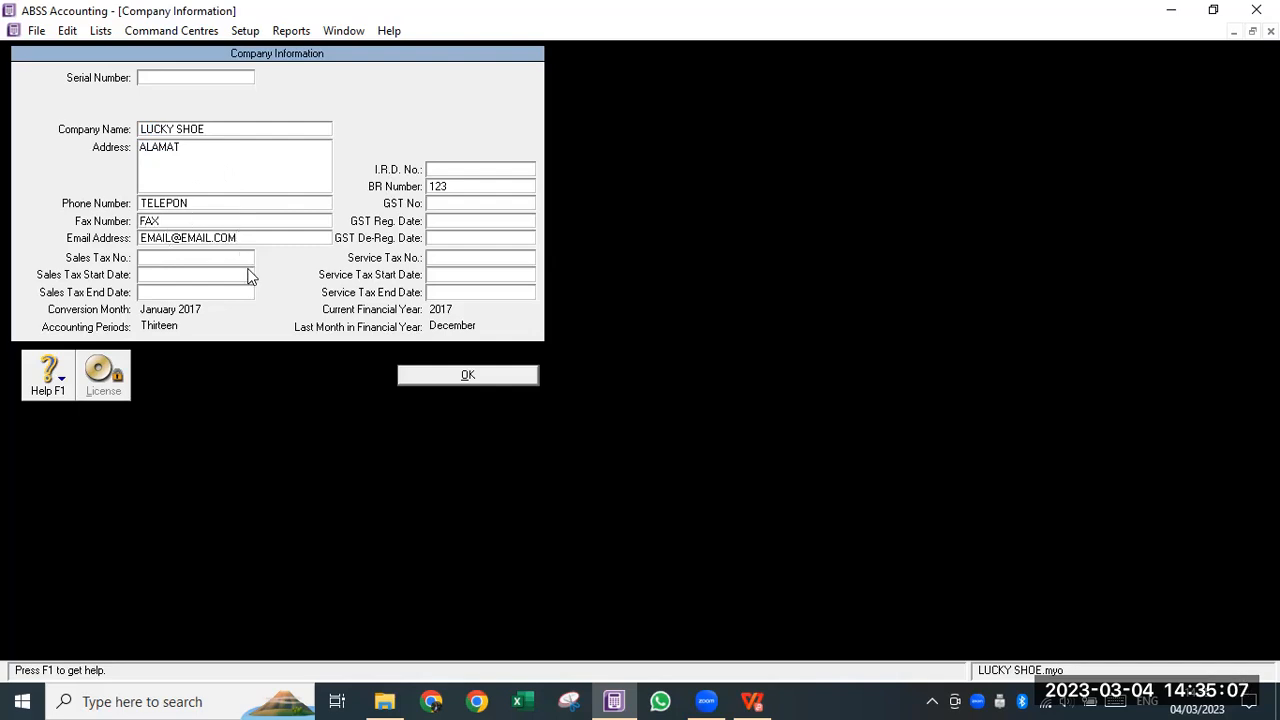
left_click(436, 376)
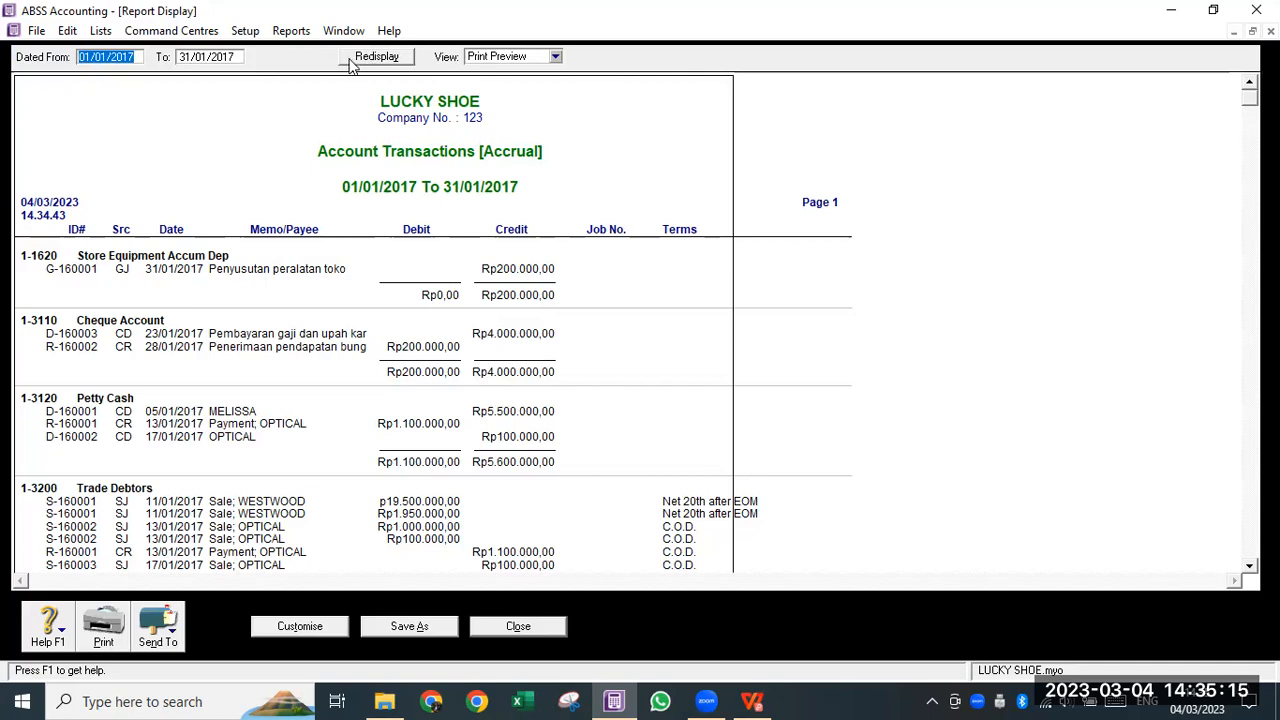
- Refresh the report and save it as PDF 'IMA - Account Transactions [Accrual]' in IMA - REPORT
left_click(388, 57)
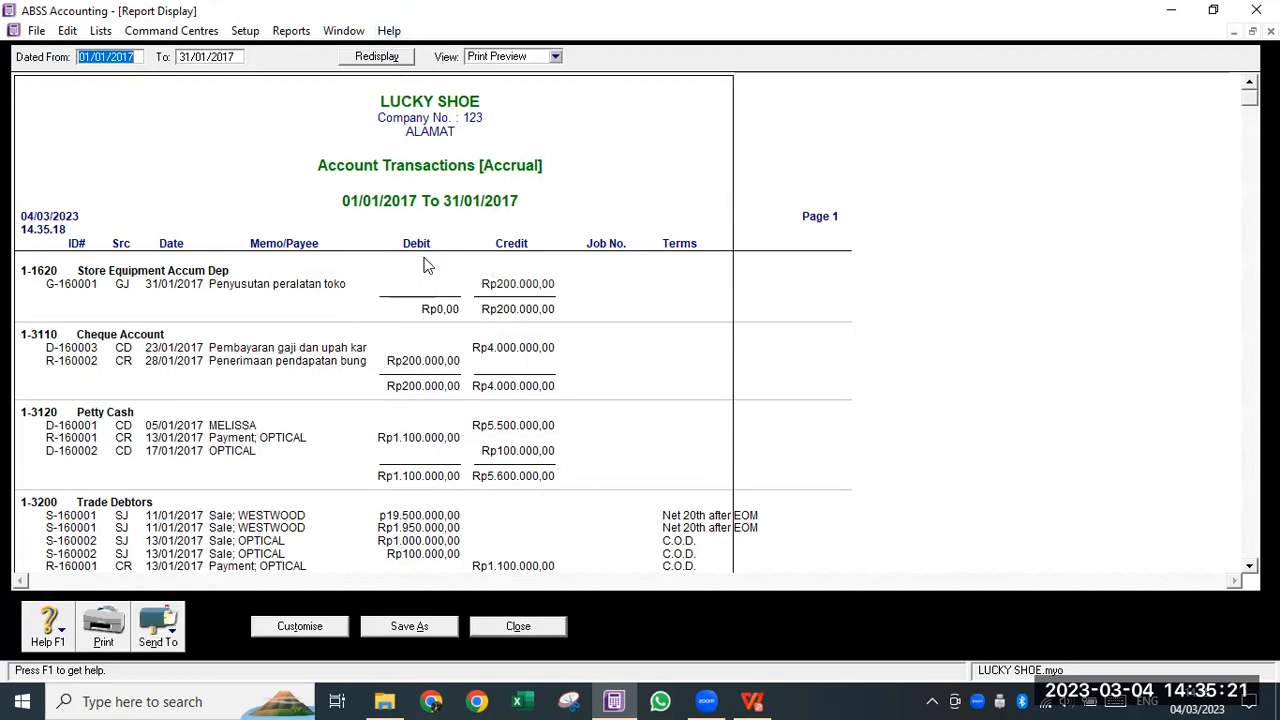
left_click(170, 640)
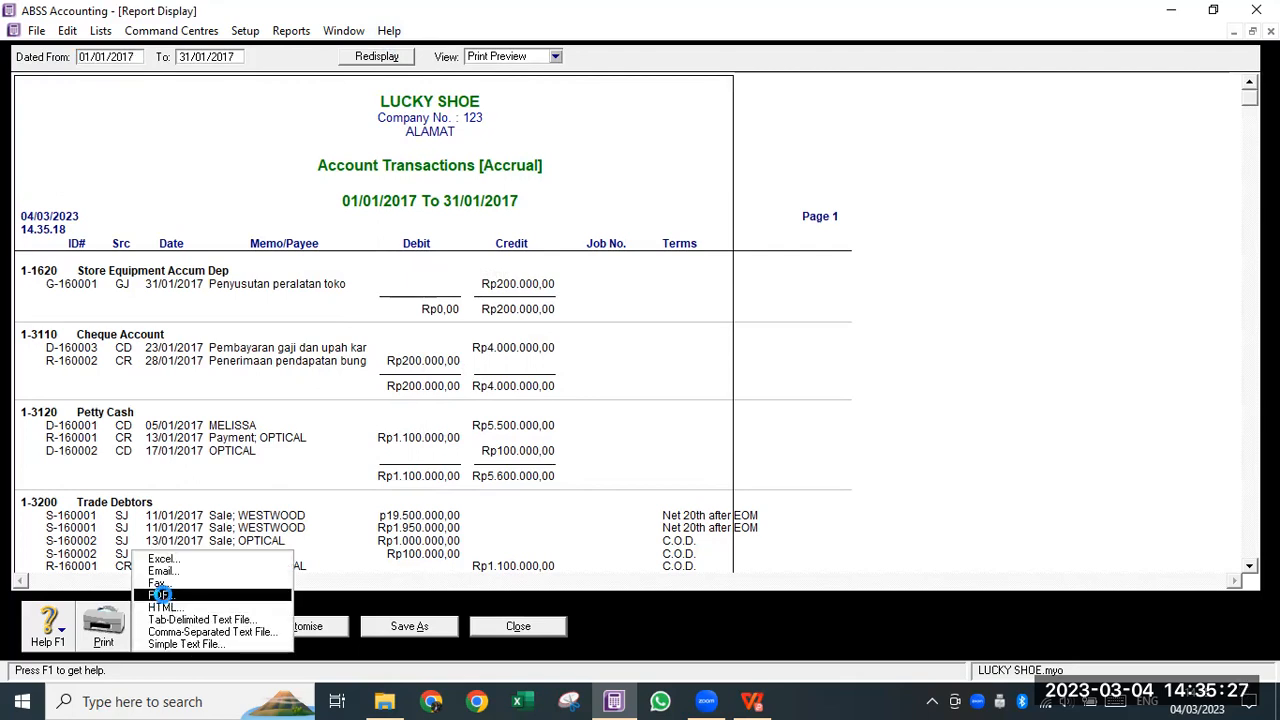
left_click(166, 603)
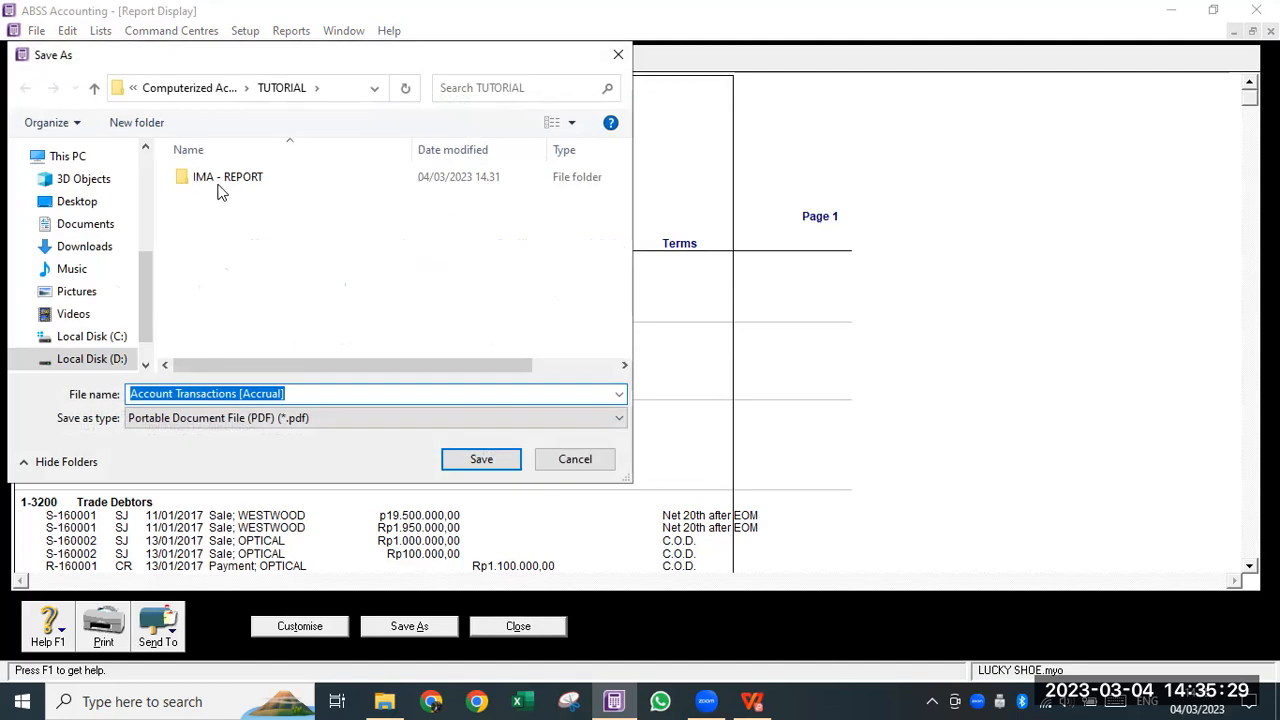
double_click(222, 180)
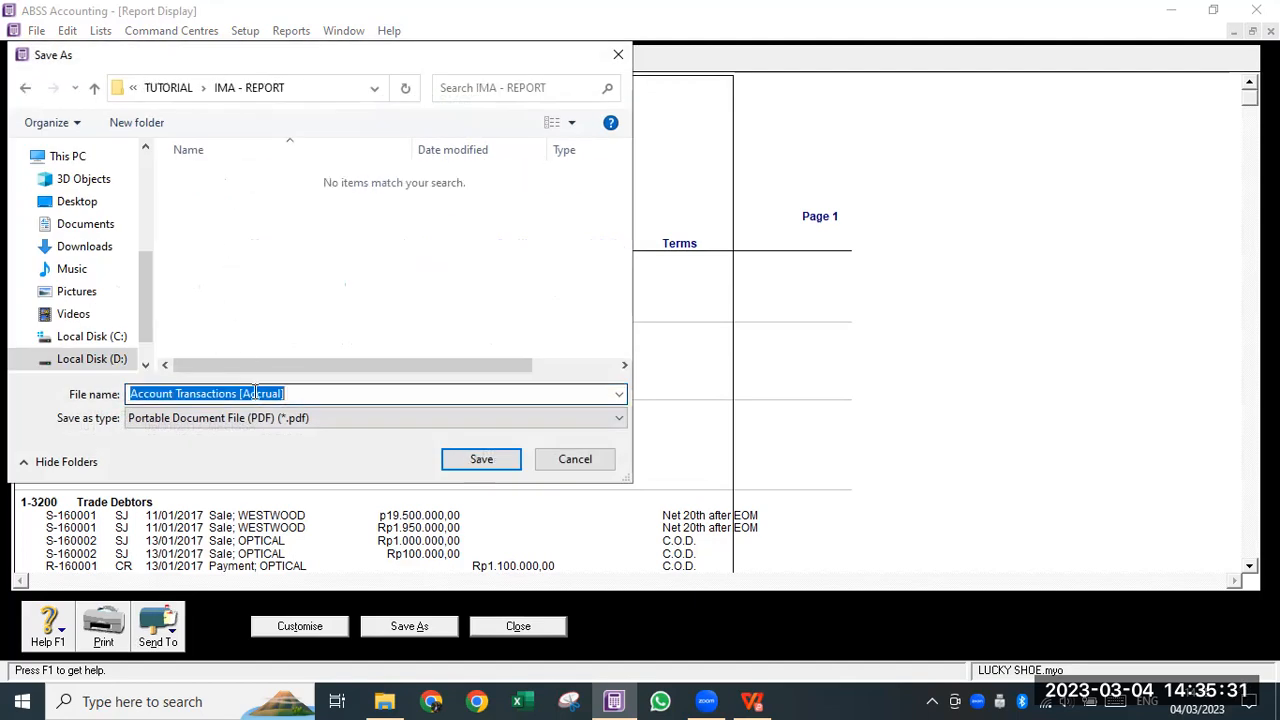
key("Home")
type("IMA -")
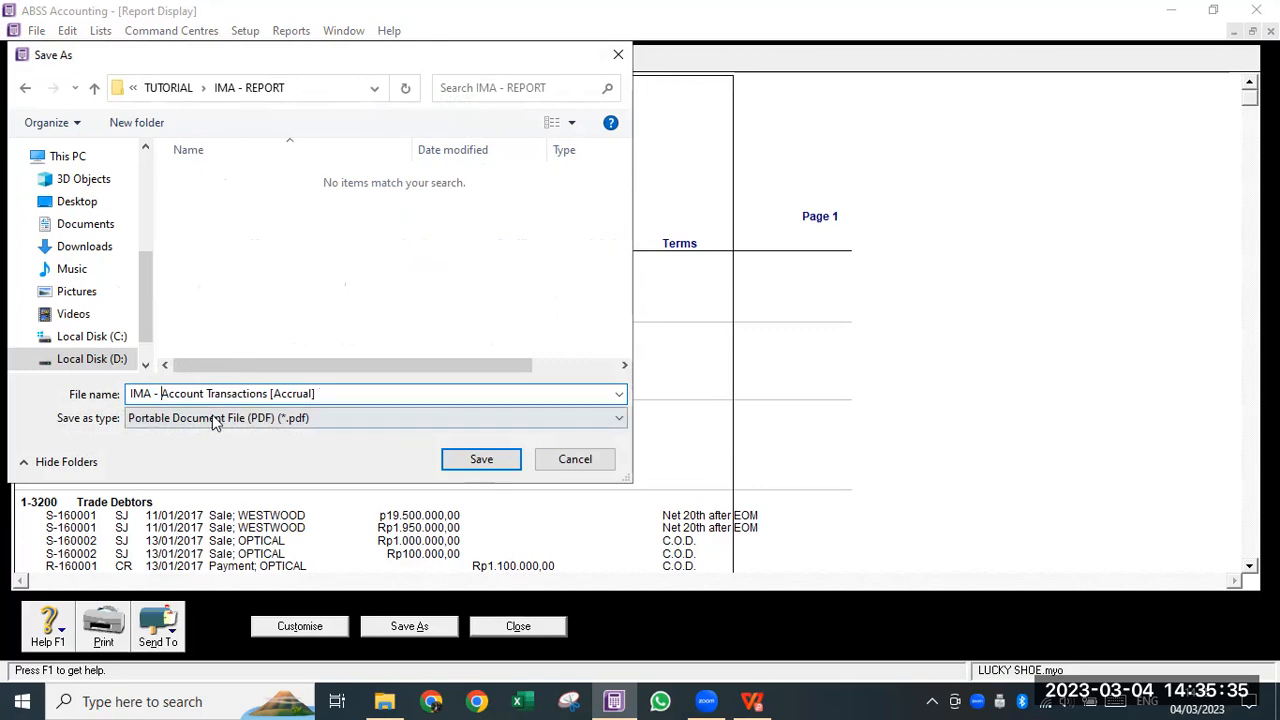
left_click(503, 461)
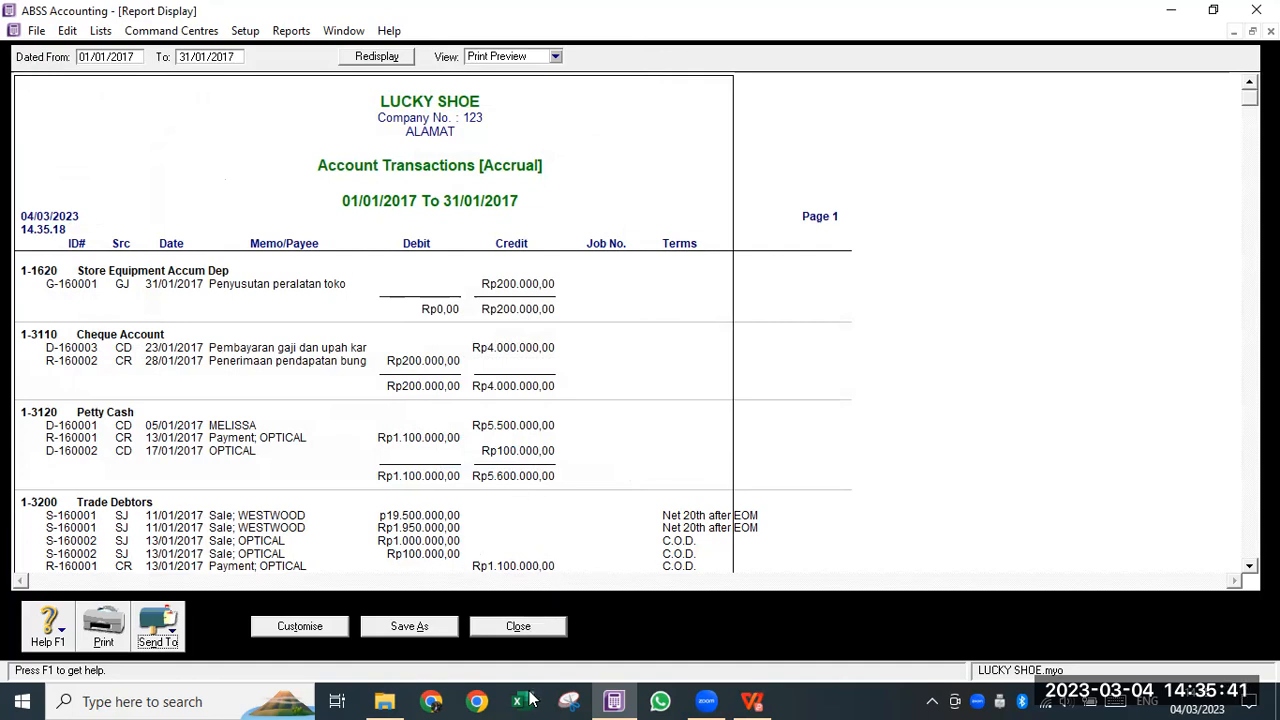
left_click(518, 625)
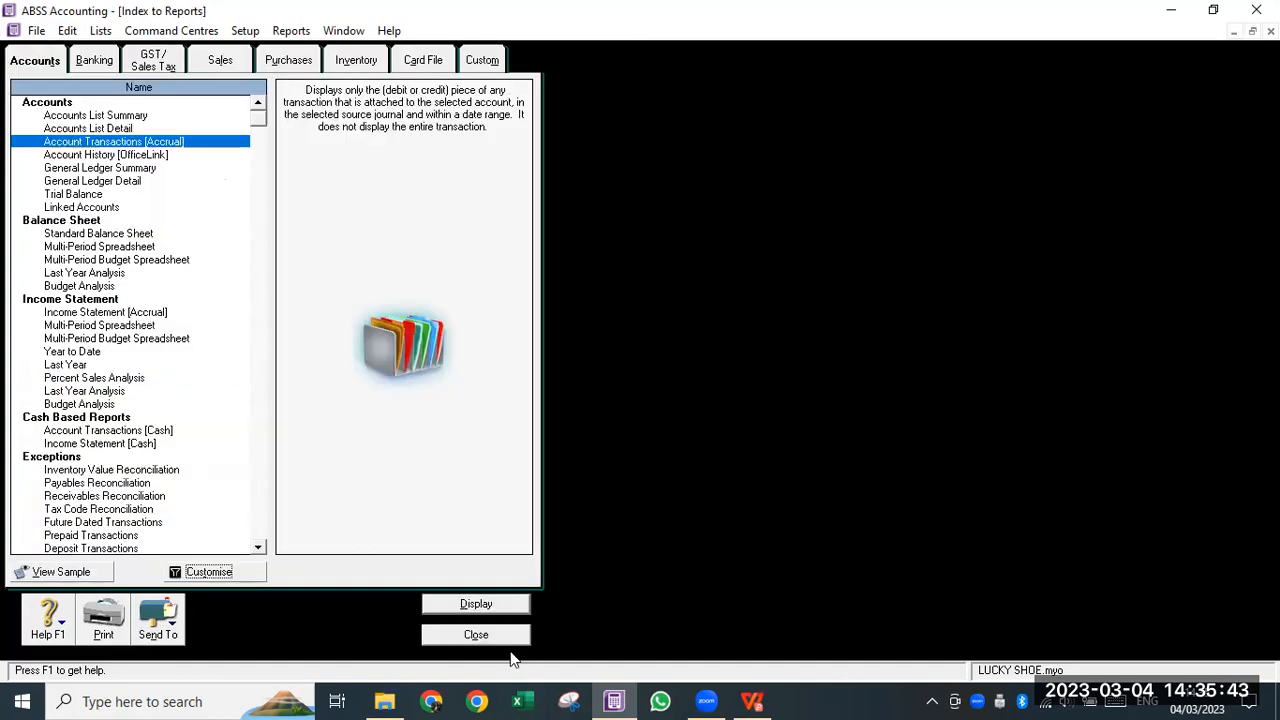
left_click(384, 700)
left_click(360, 122)
double_click(360, 122)
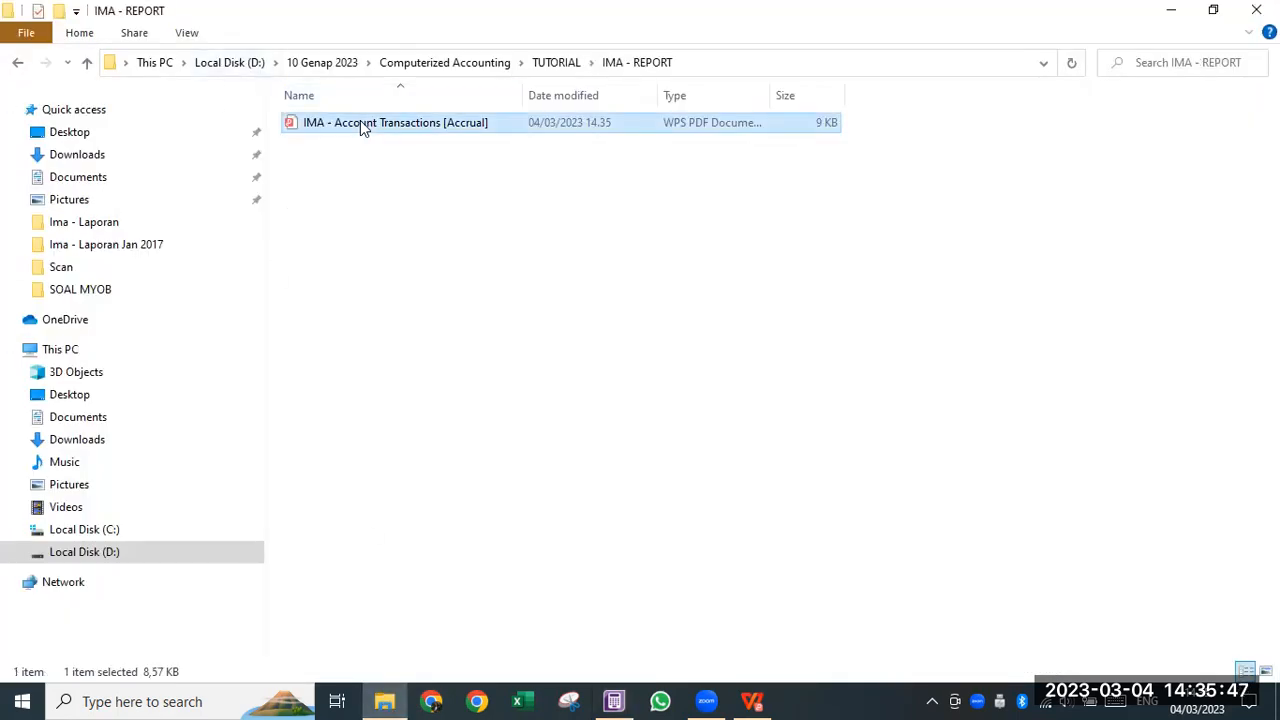
left_click_drag(771, 90, 974, 91)
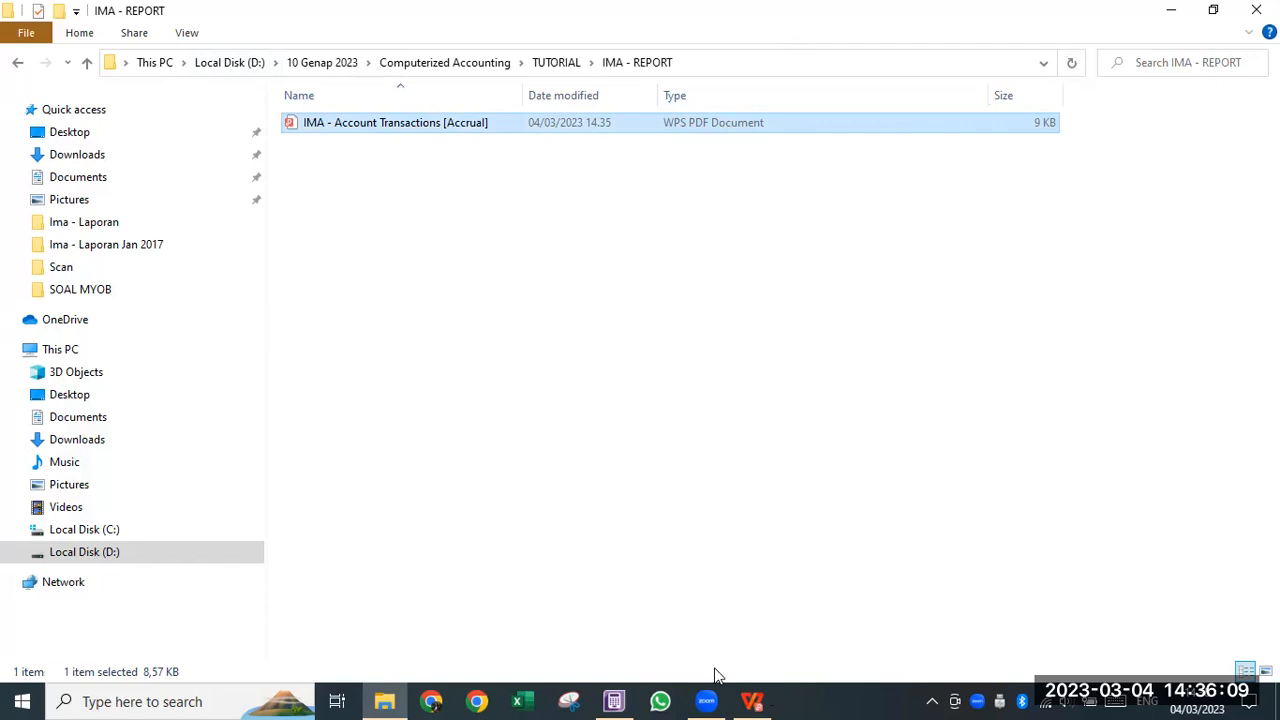
left_click(618, 700)
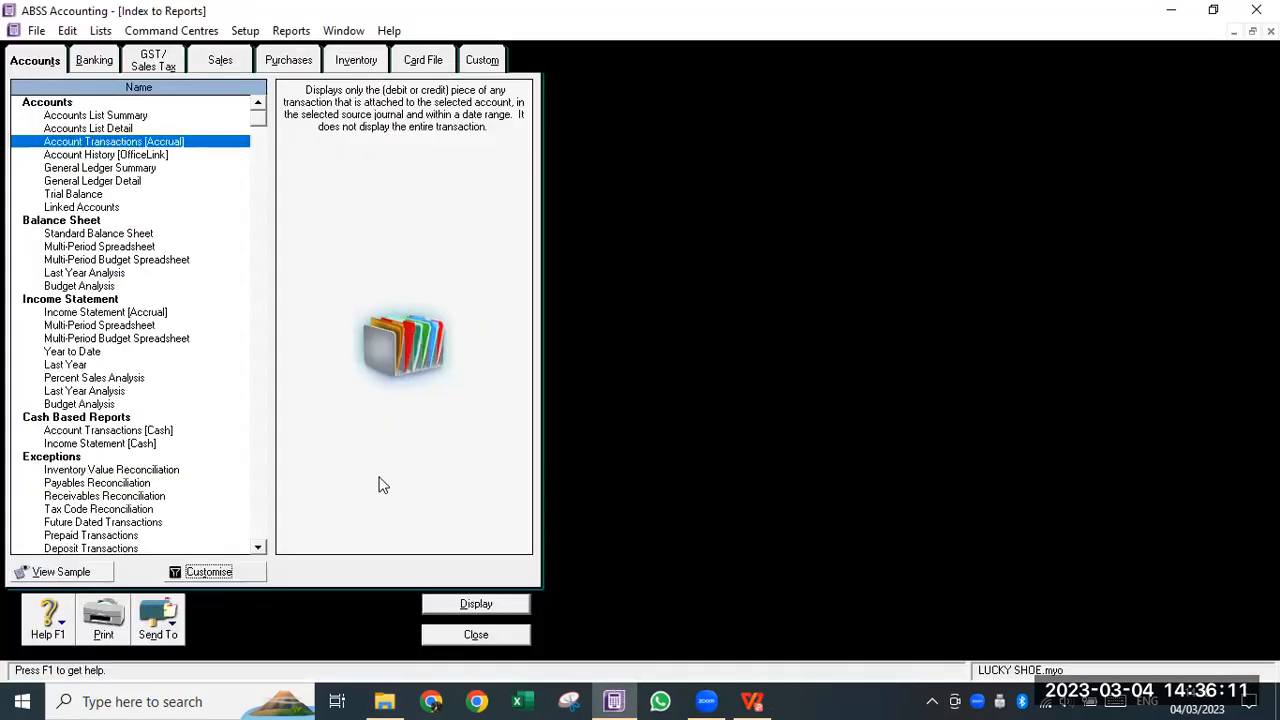
- Check the required-reports list, then display the Standard Balance Sheet as of 31/01/2017
left_click(752, 700)
scroll(400, 350, "up", 1)
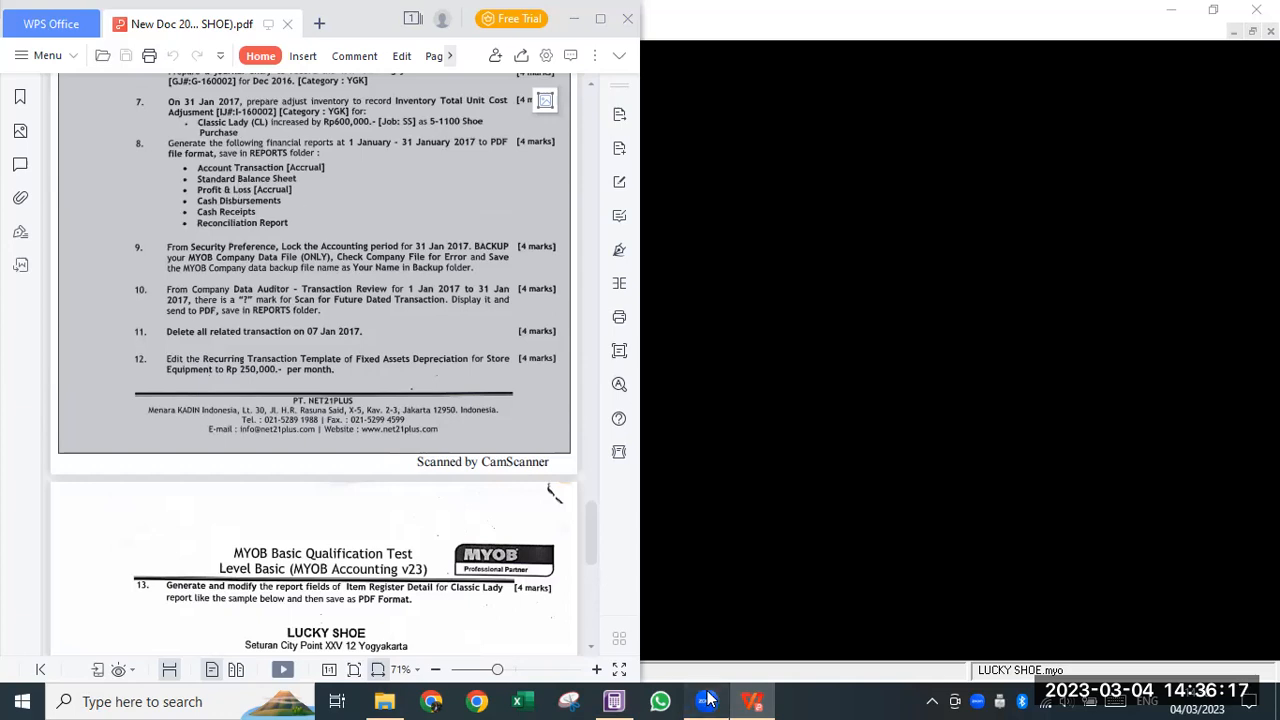
left_click(626, 700)
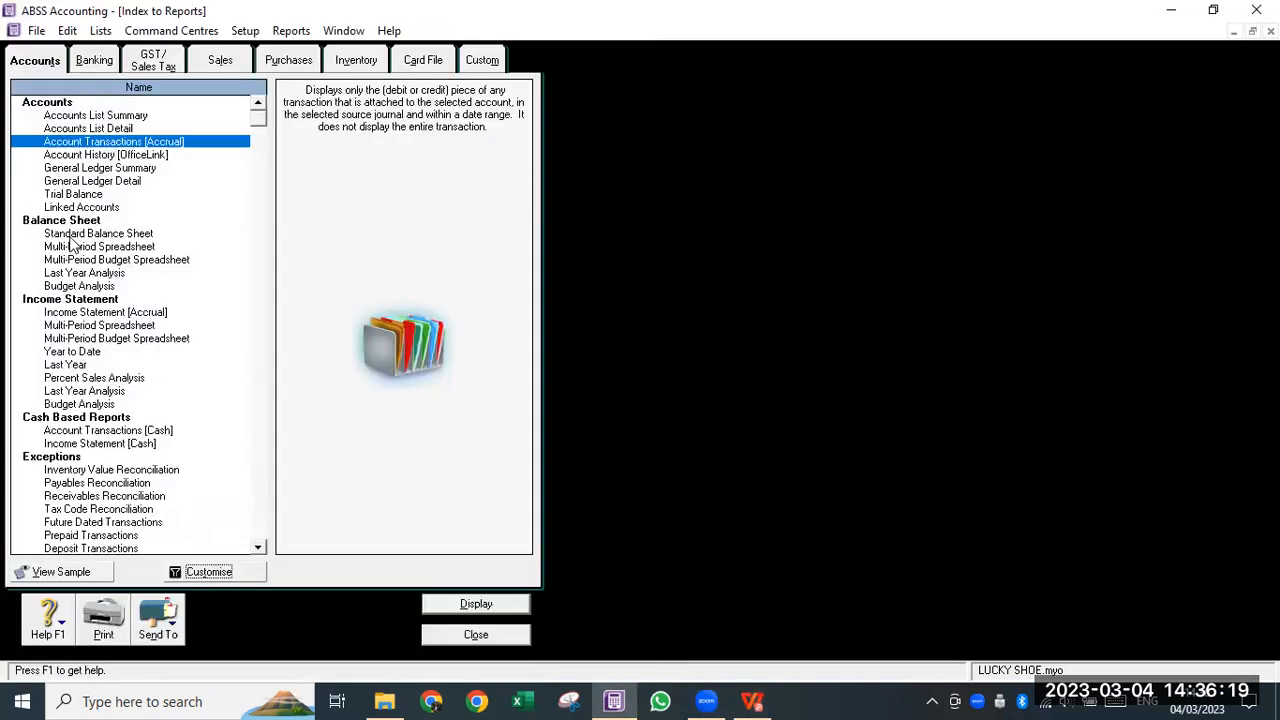
left_click(70, 234)
left_click(228, 576)
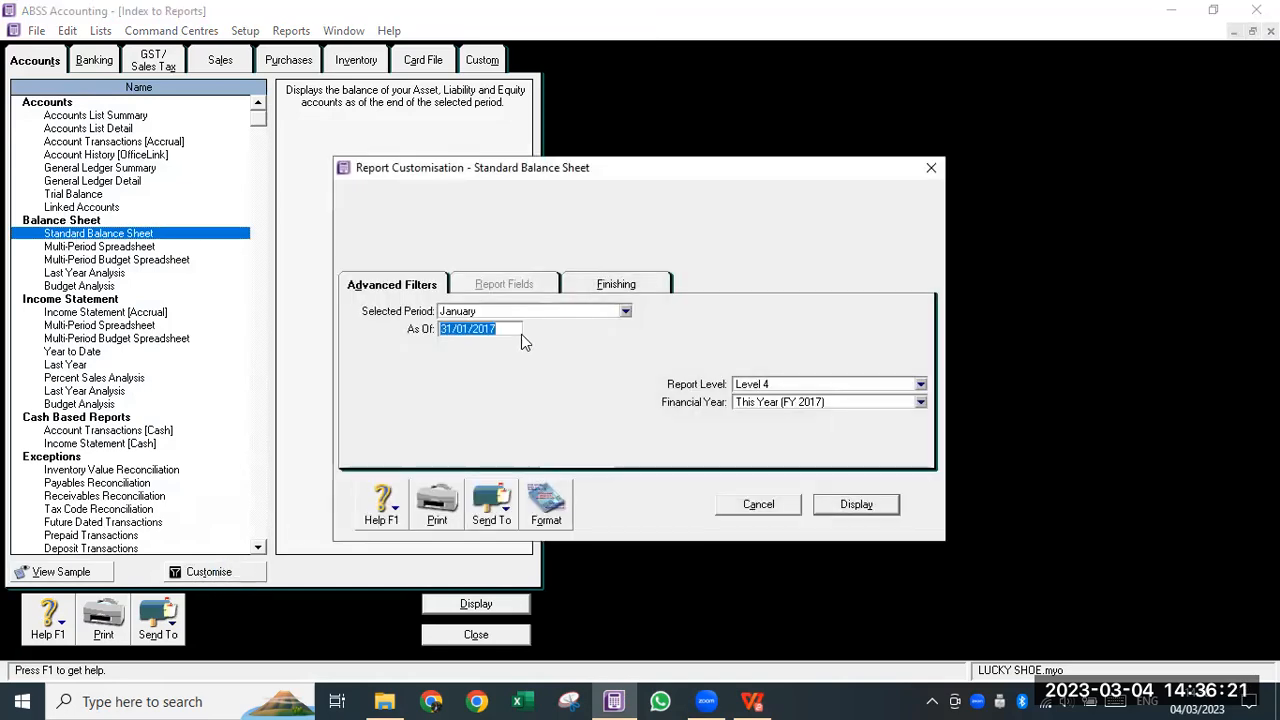
left_click(853, 505)
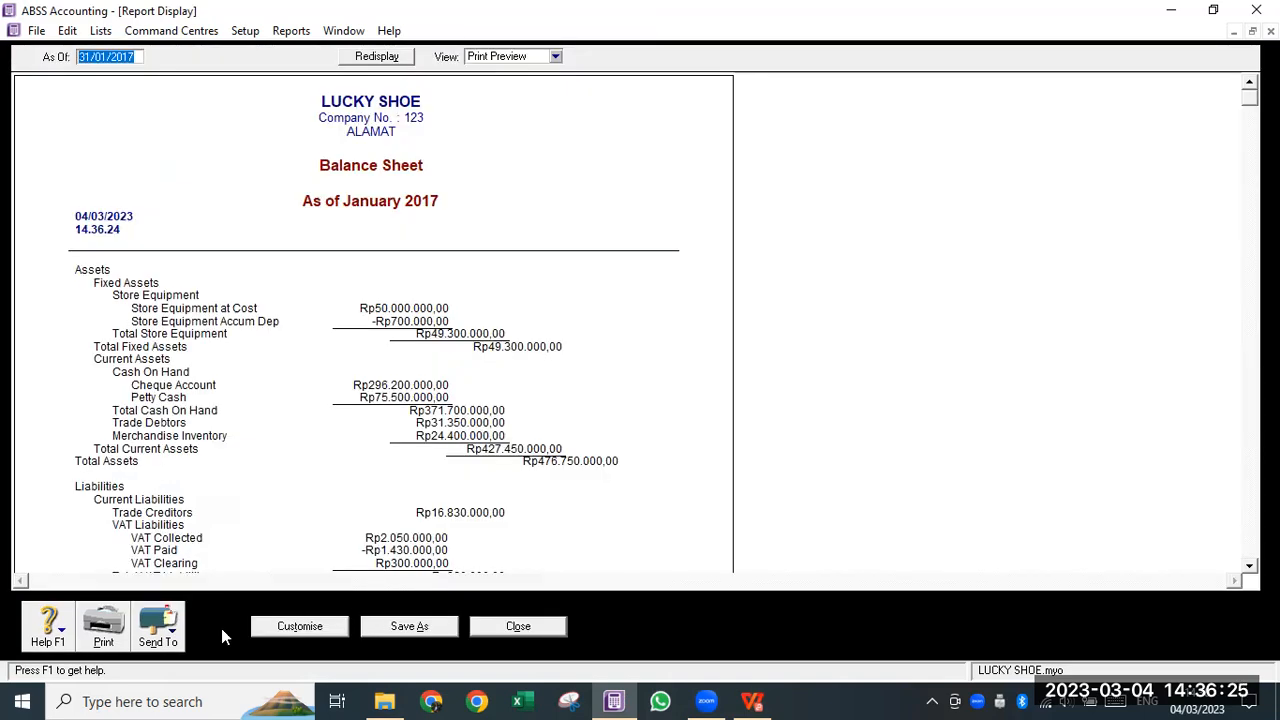
- Export the balance sheet as a PDF under its default name and close the report
left_click(160, 632)
left_click(178, 595)
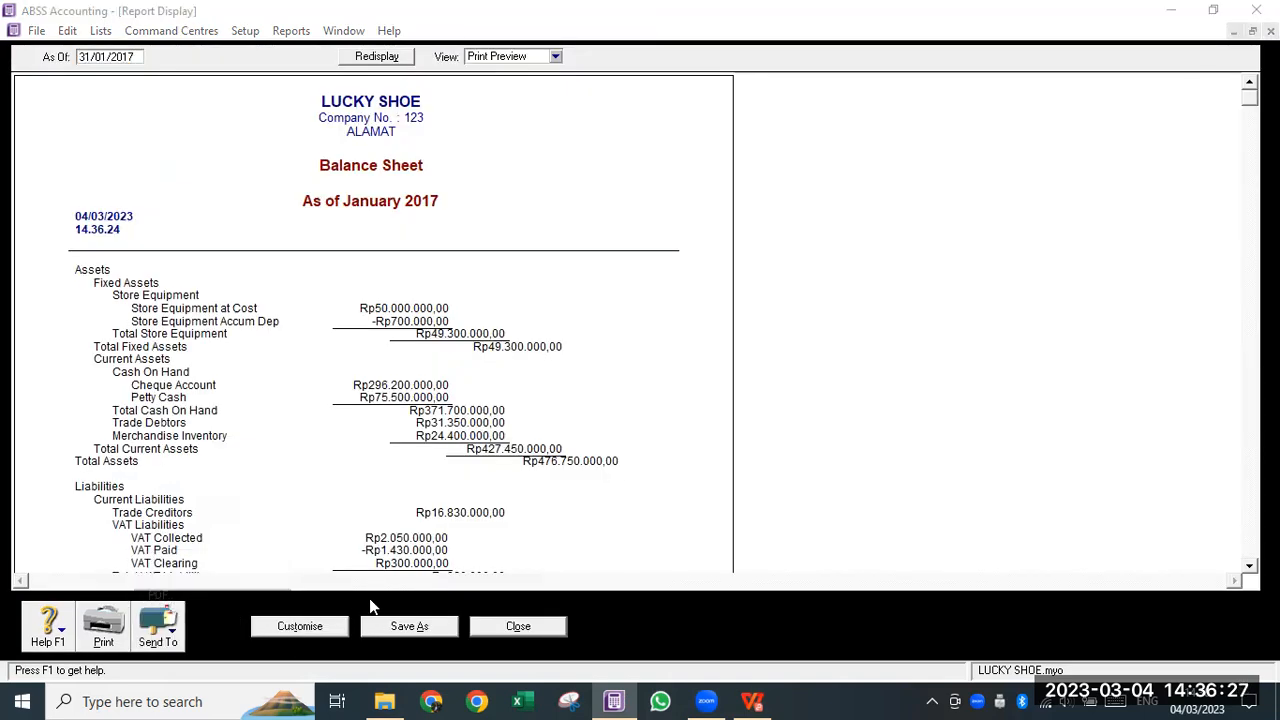
left_click(466, 468)
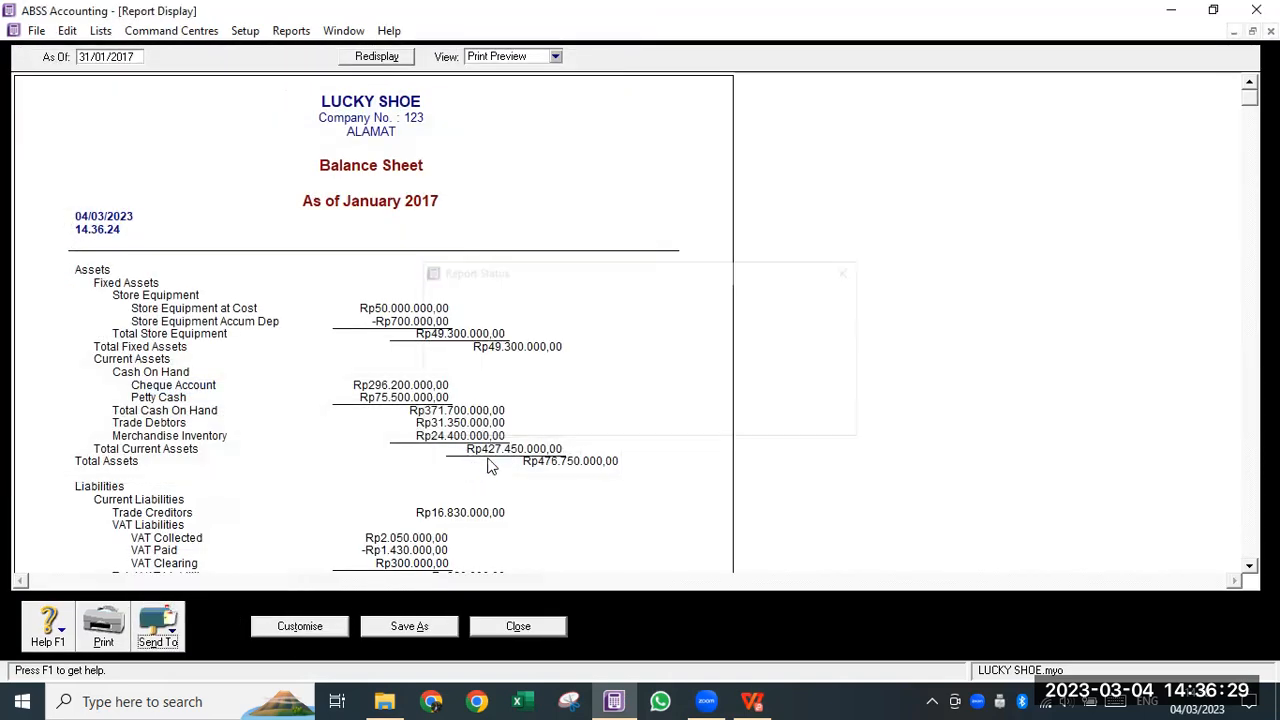
left_click(752, 700)
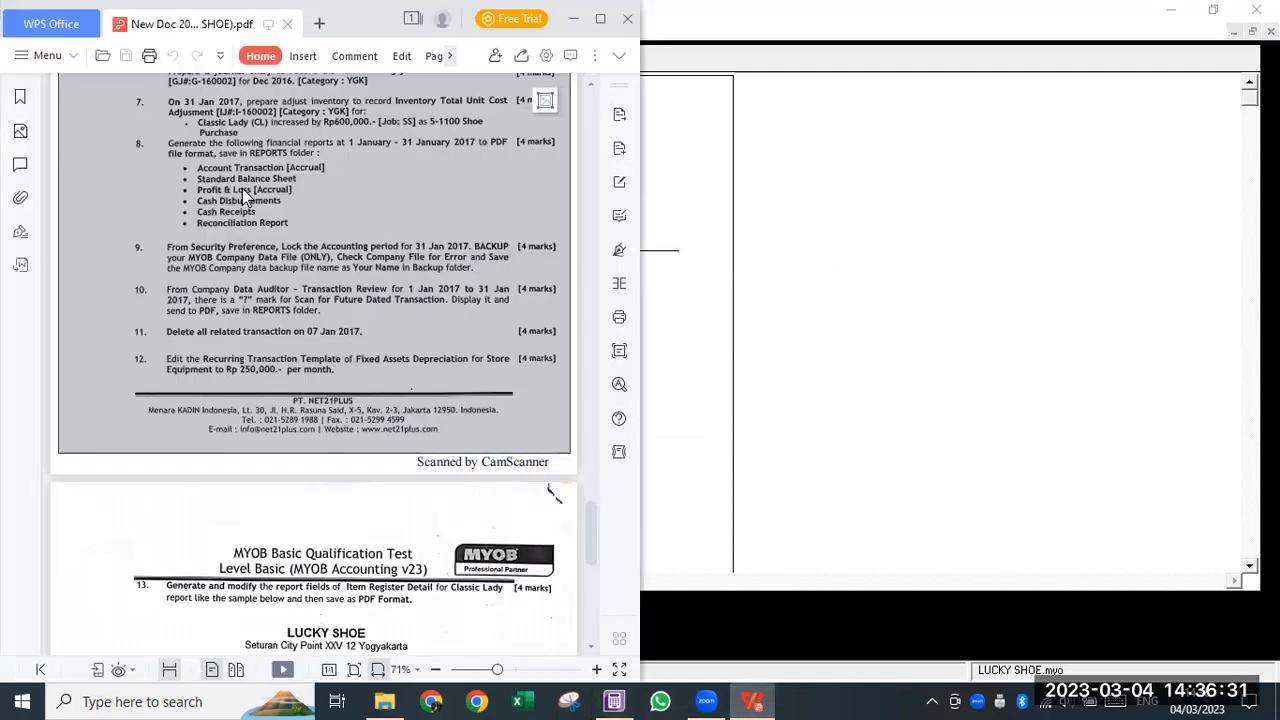
left_click(615, 700)
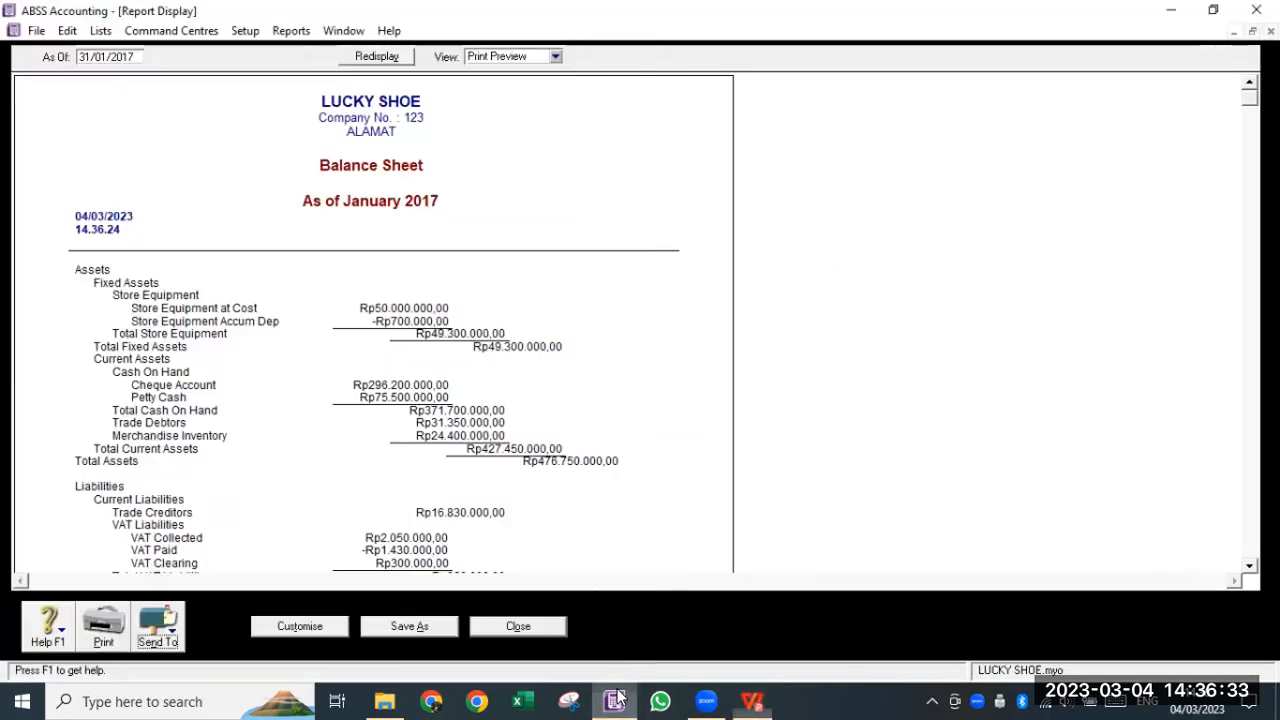
left_click(518, 626)
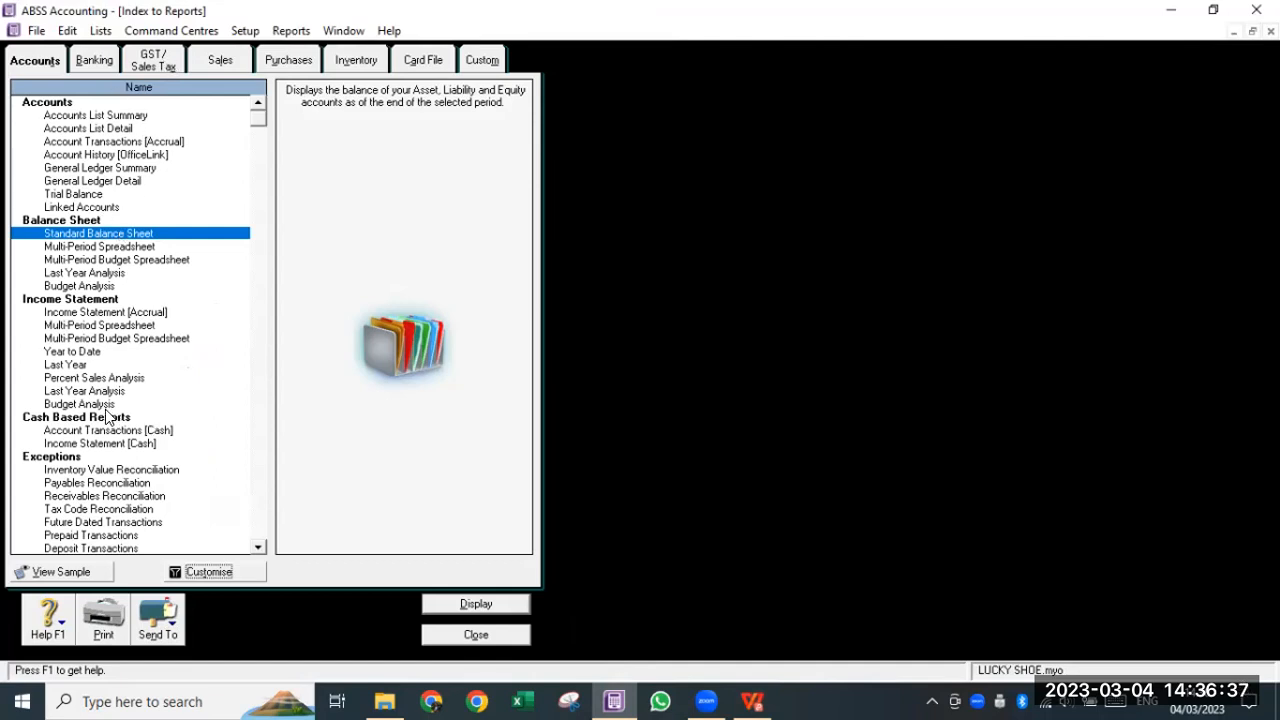
- Select Income Statement [Accrual] in the Index to Reports and view its sample
scroll(107, 413, "down", 3)
scroll(110, 420, "up", 3)
left_click(74, 312)
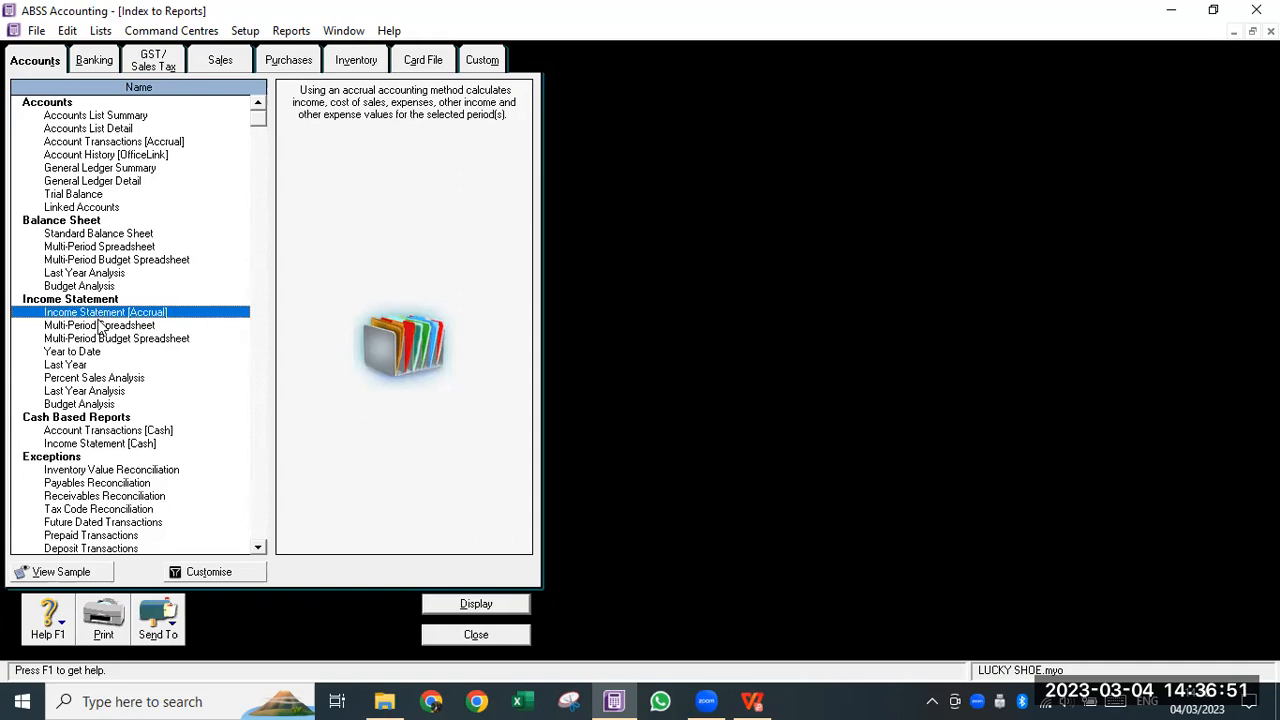
left_click(68, 574)
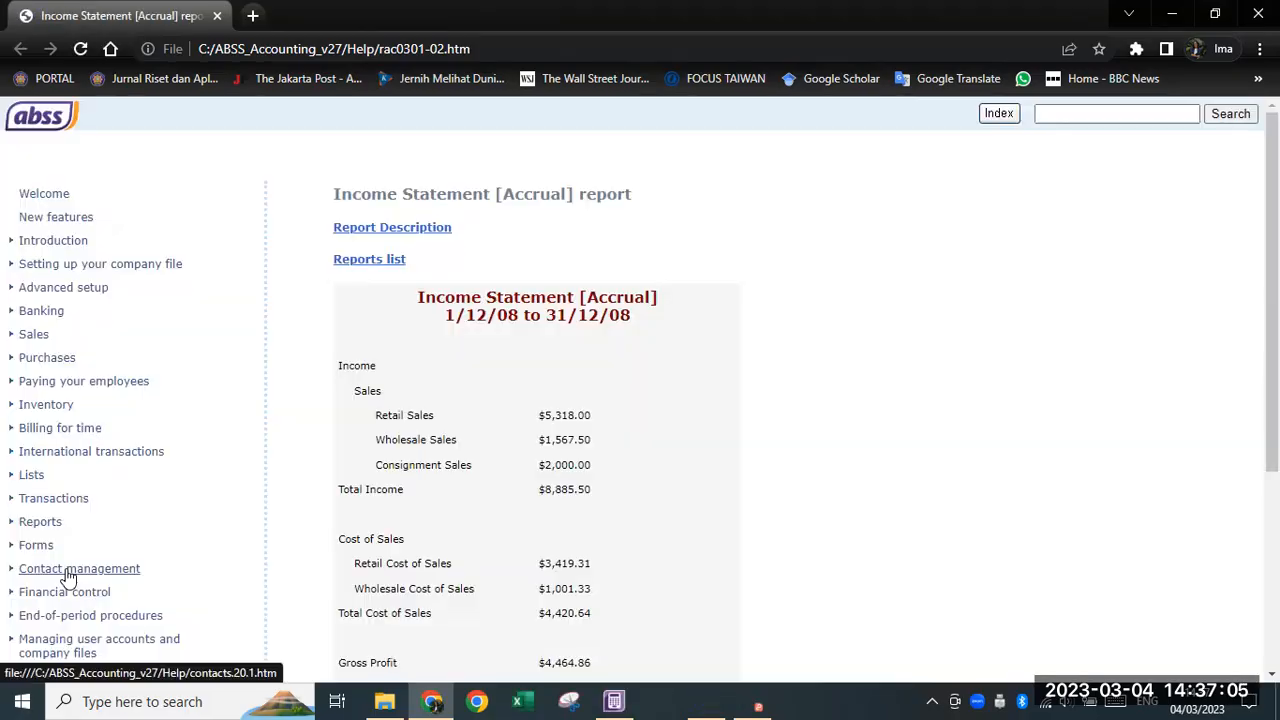
scroll(476, 305, "down", 4)
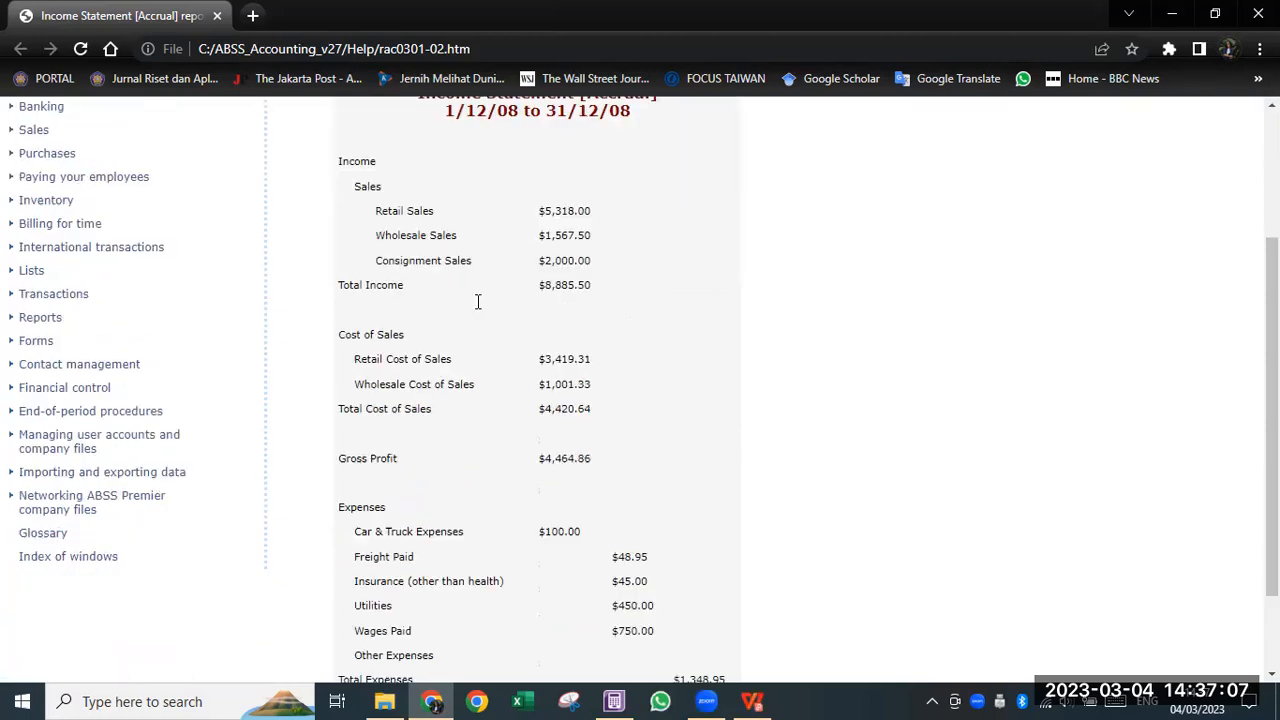
scroll(476, 305, "up", 2)
scroll(476, 312, "down", 2)
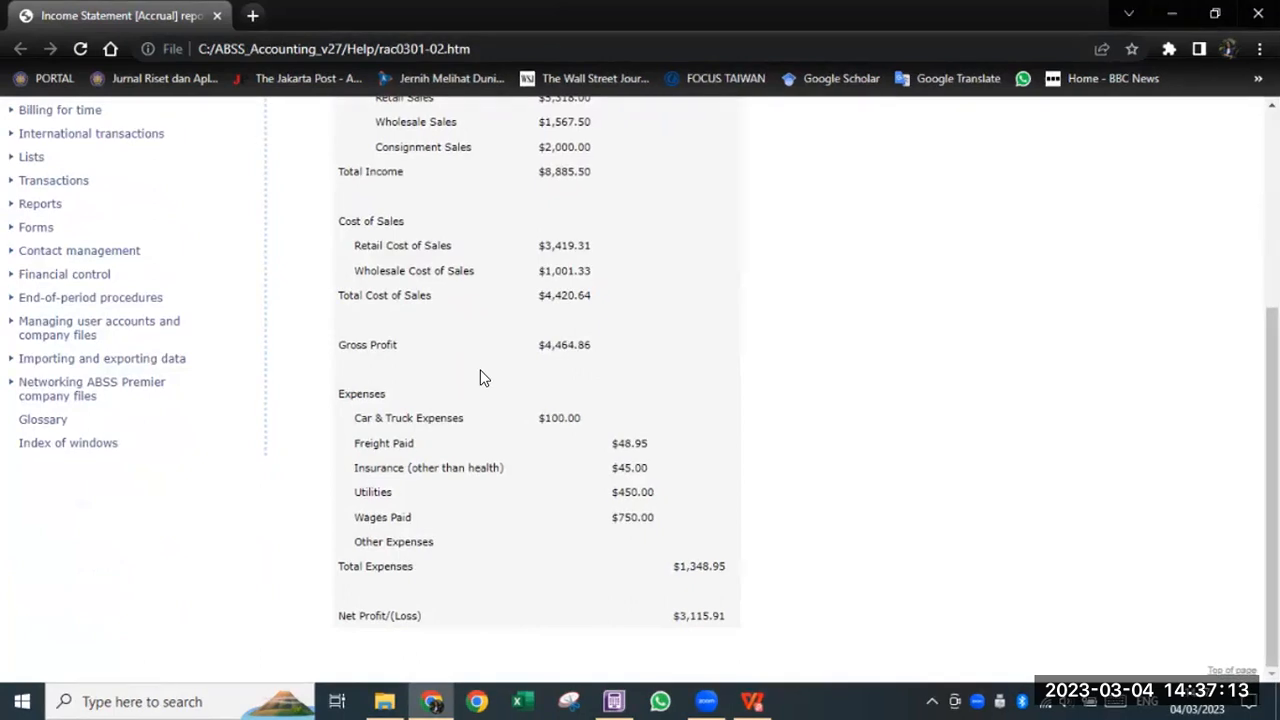
scroll(449, 486, "up", 3)
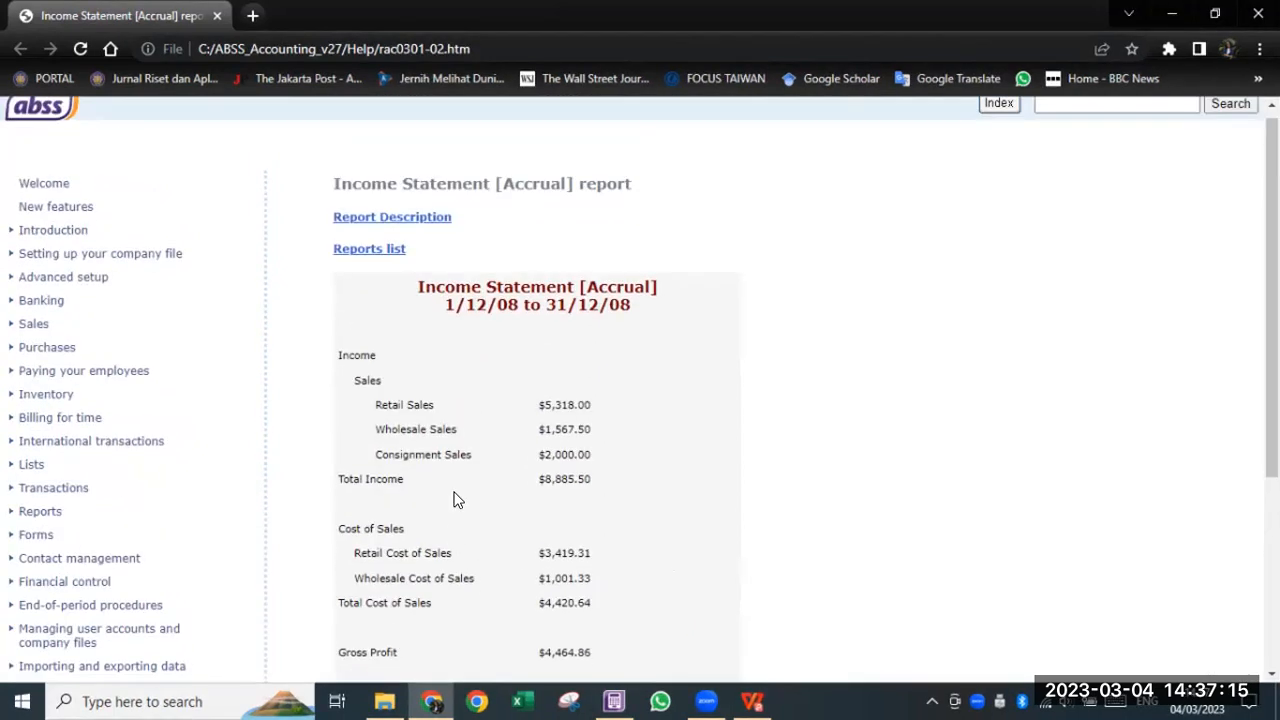
scroll(453, 499, "down", 3)
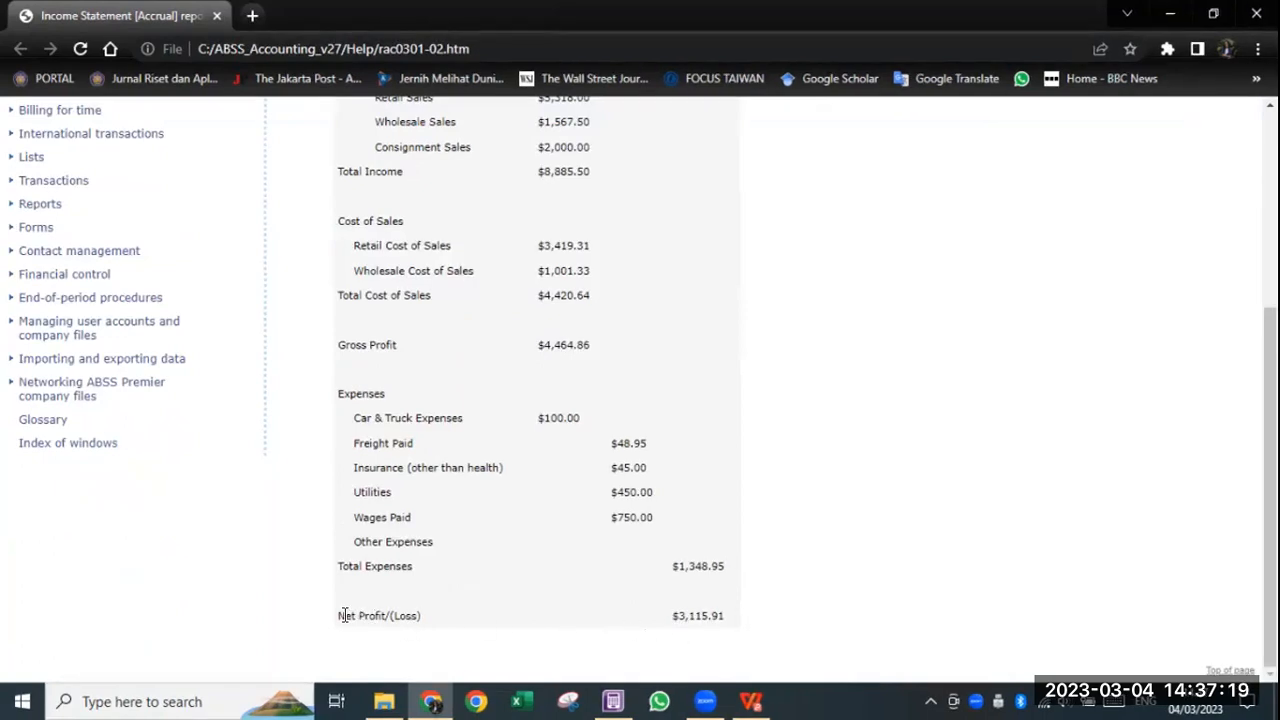
left_click(613, 701)
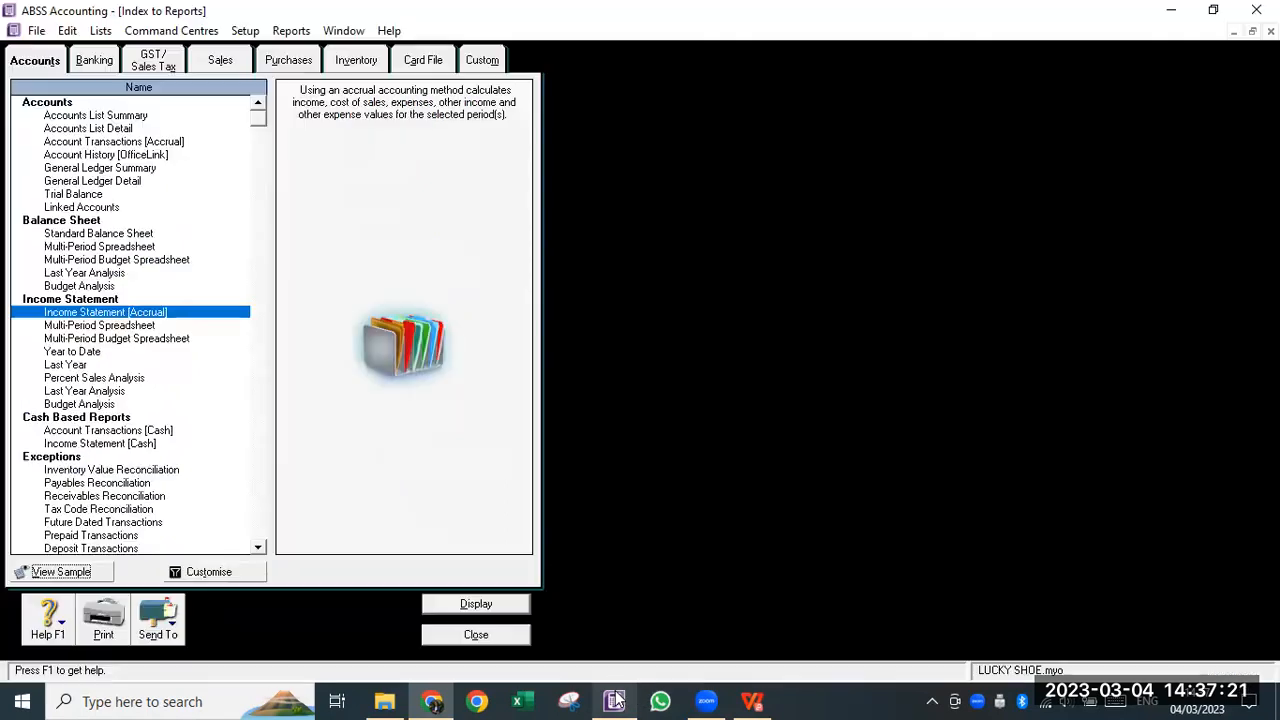
- Set the Income Statement period to January 2017, include zero balances, and display it
left_click(205, 570)
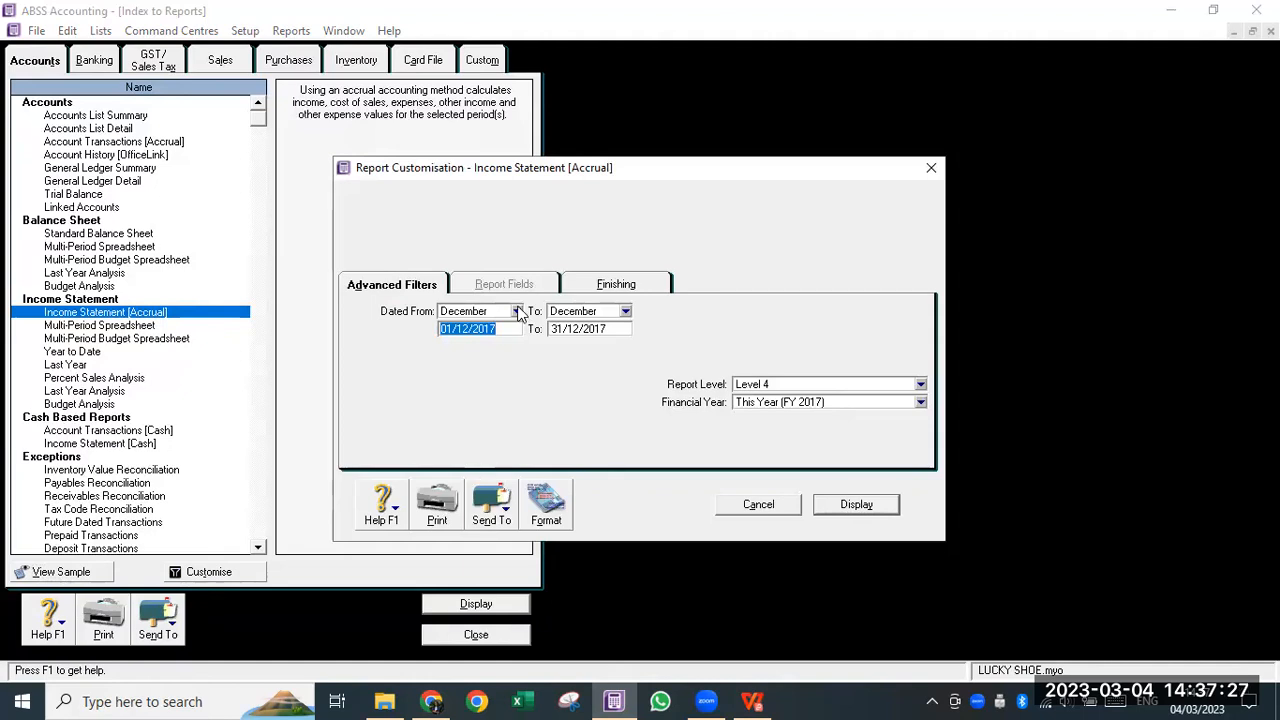
left_click(517, 312)
left_click(472, 328)
left_click(625, 311)
left_click(604, 329)
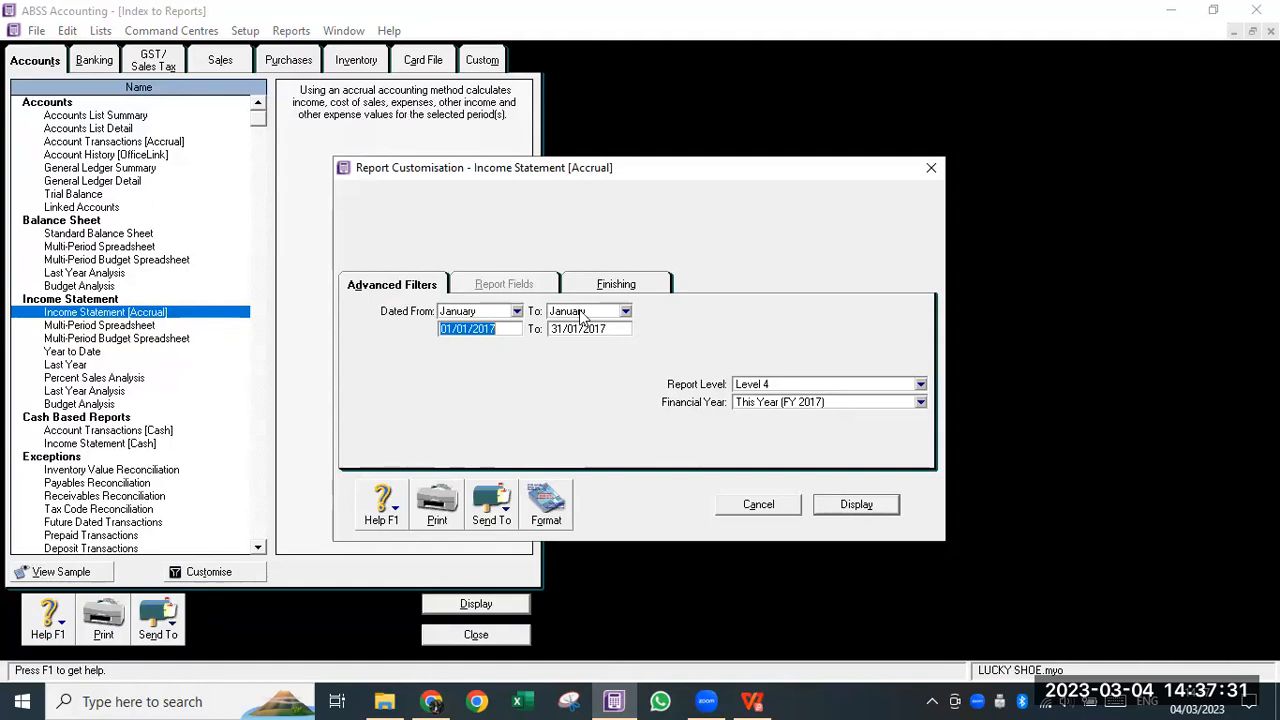
left_click(618, 283)
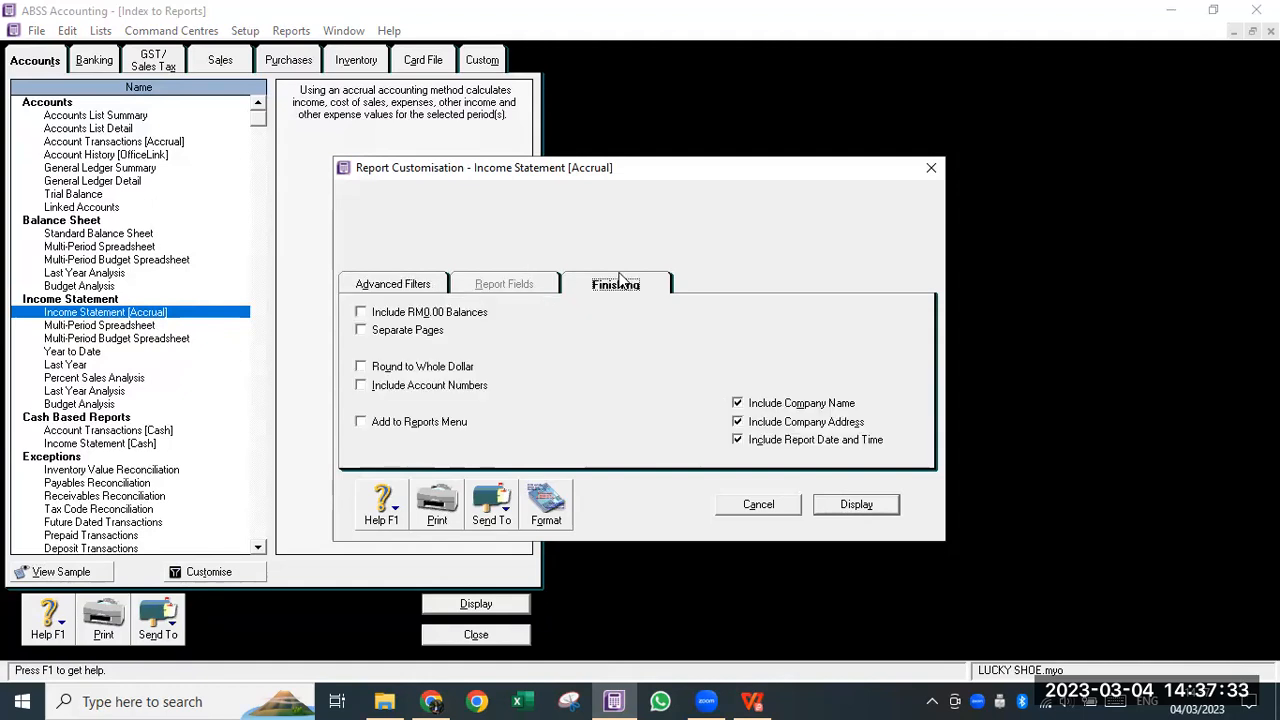
left_click(363, 316)
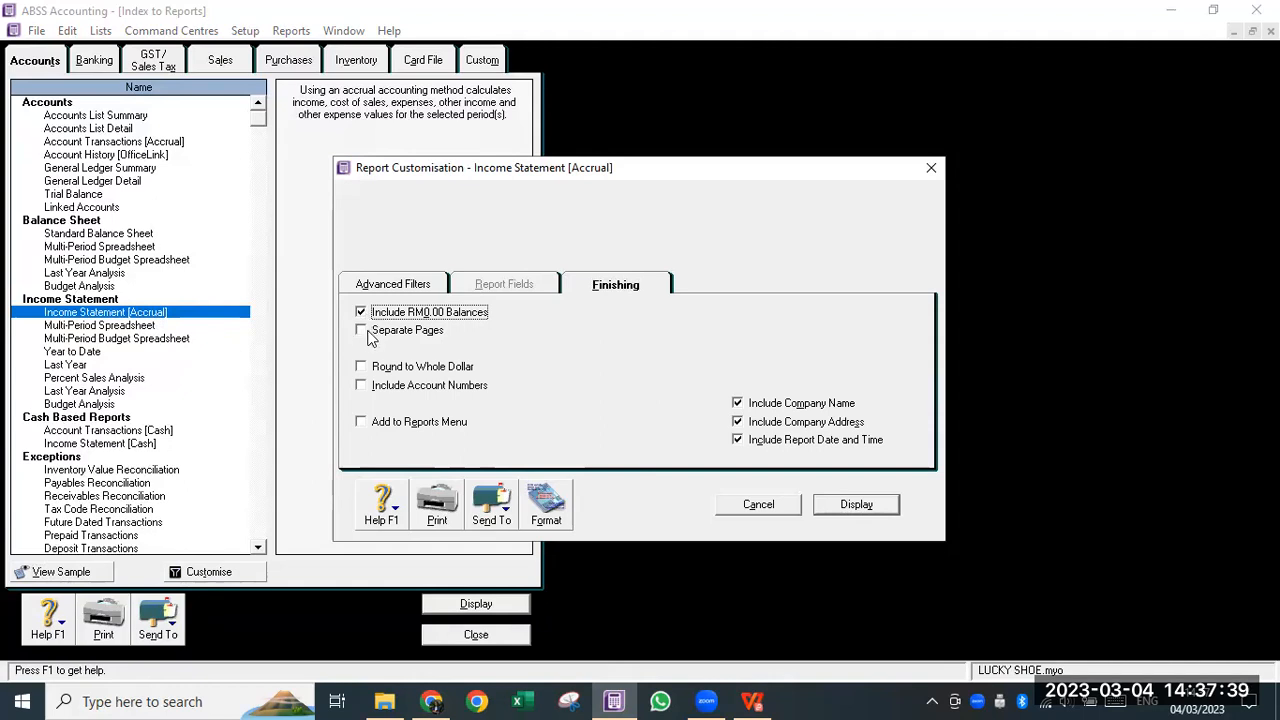
left_click(855, 504)
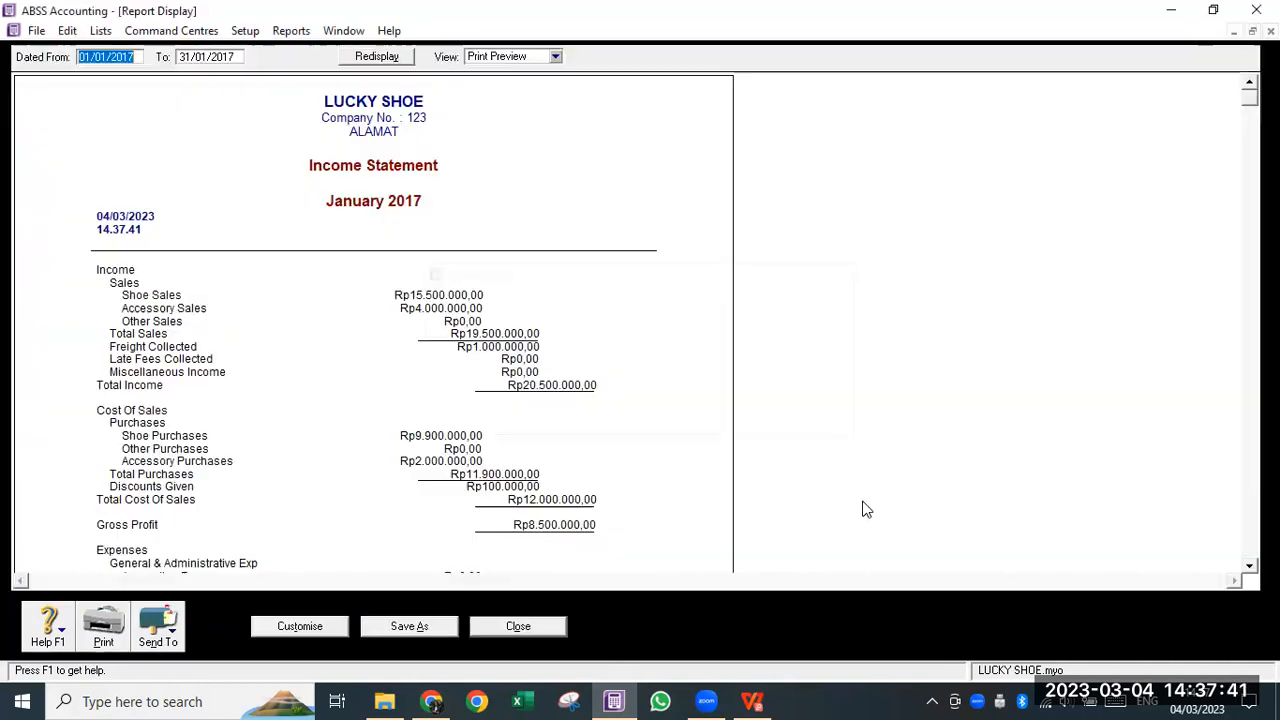
- Export the January income statement as PDF 'IMA - Profit and Loss' into IMA - REPORT
scroll(305, 335, "down", 8)
scroll(311, 327, "down", 10)
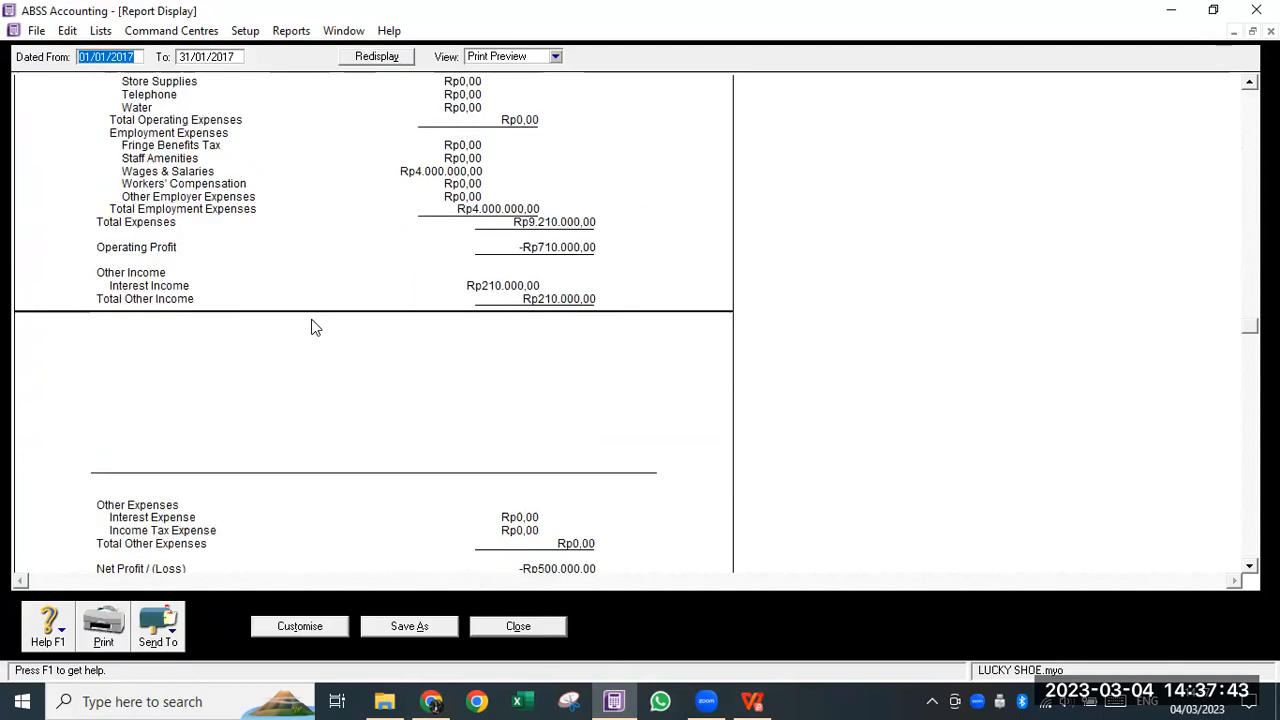
left_click(172, 638)
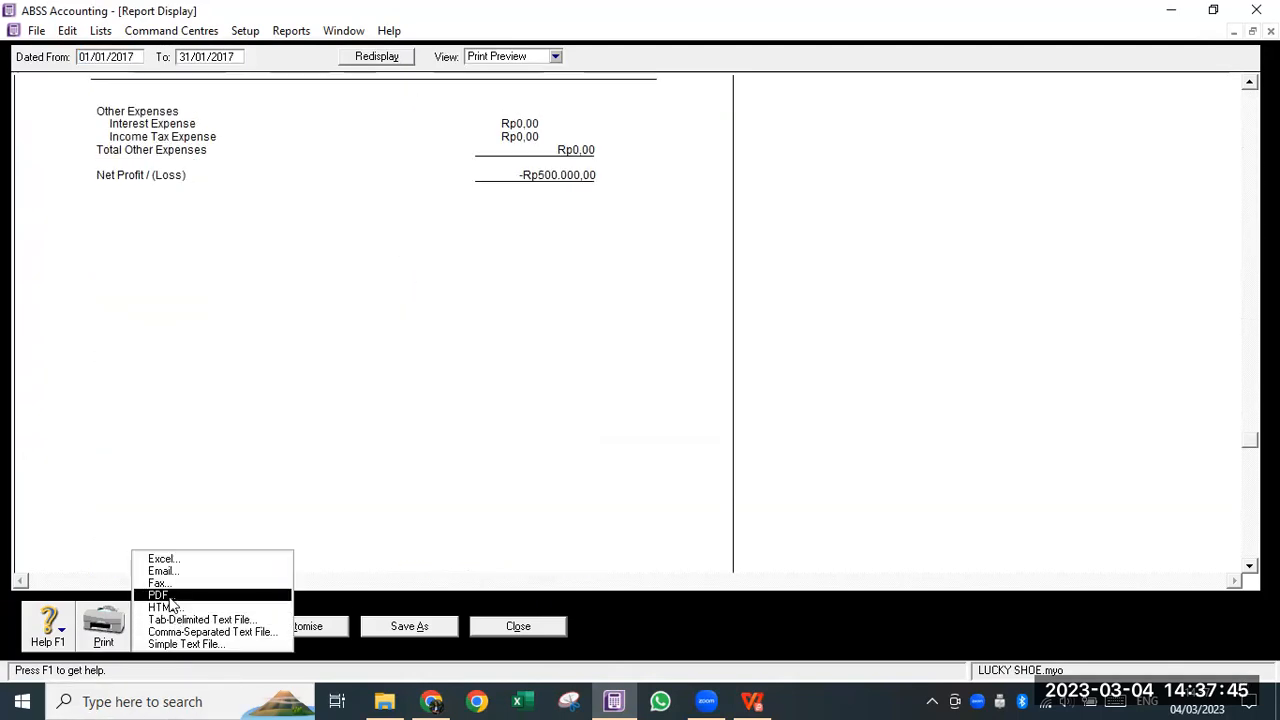
left_click(168, 596)
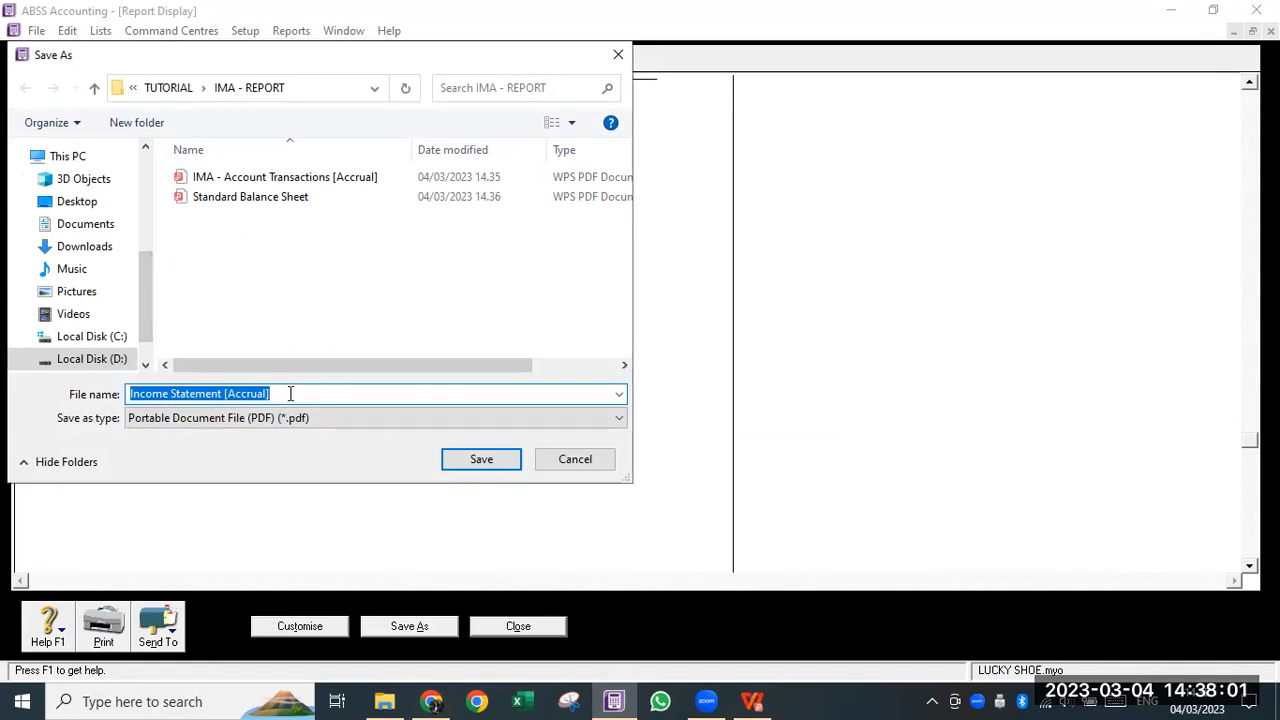
type("IMA - Pro")
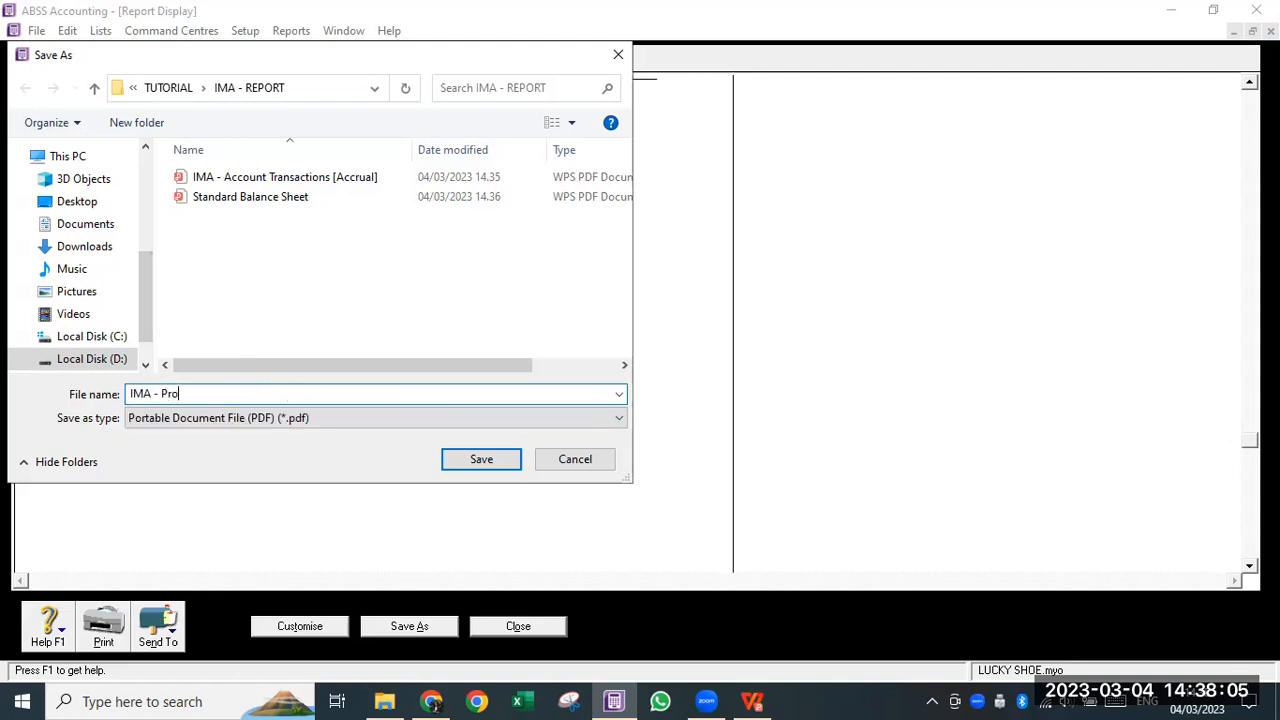
type("fit and Loss")
left_click(455, 461)
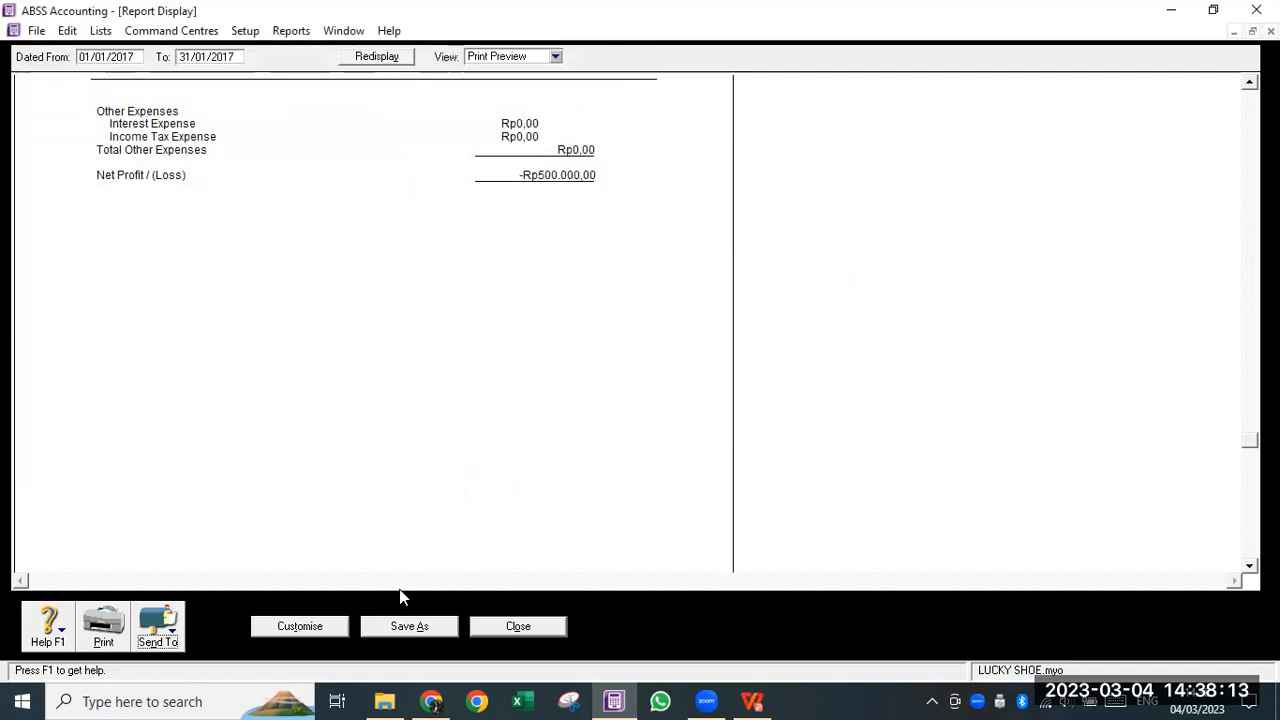
left_click(384, 701)
- Rename the balance sheet PDF to 'IMA - Standard Balance Sheet' and return to ABSS
left_click(343, 163)
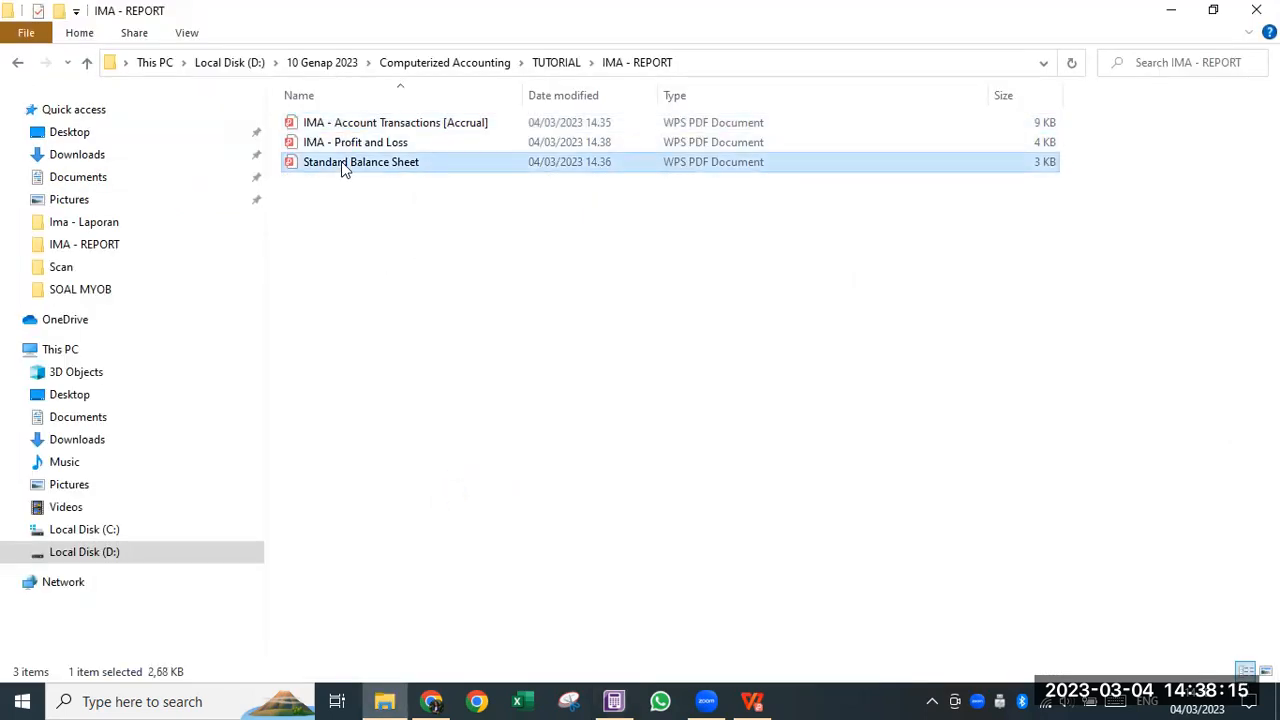
key("F2")
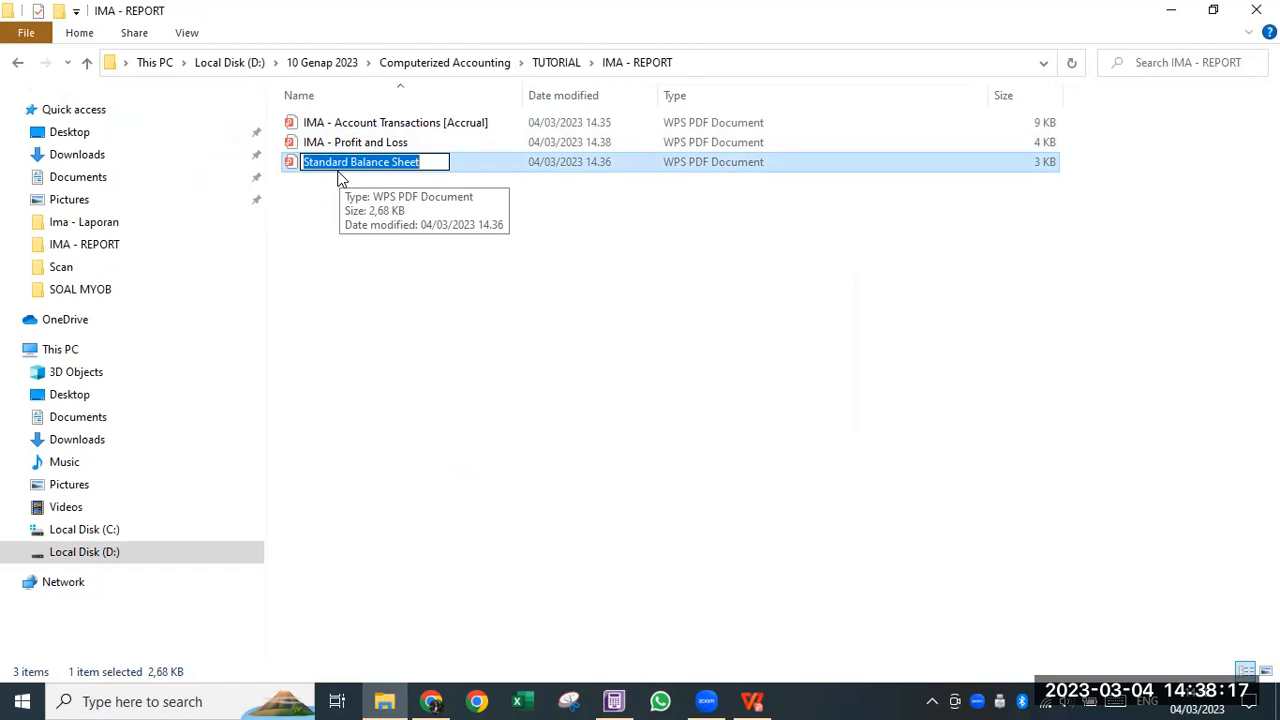
key("Left")
type("IM")
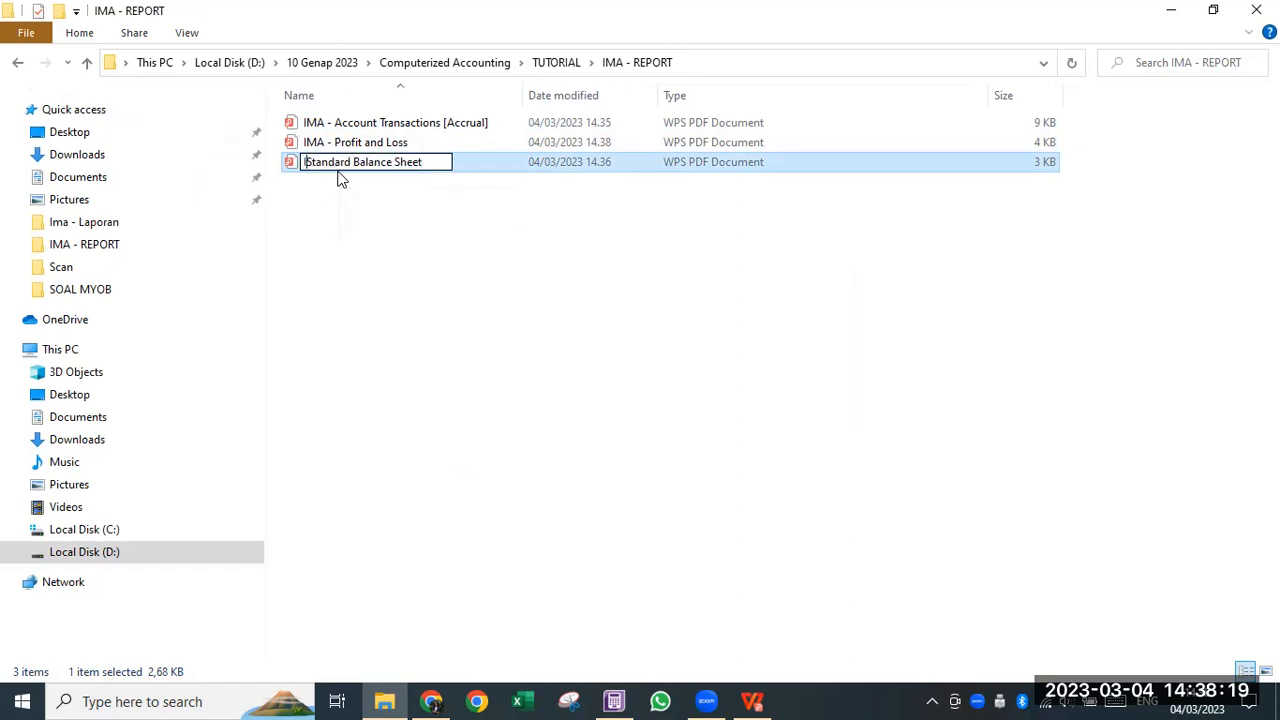
type("A ")
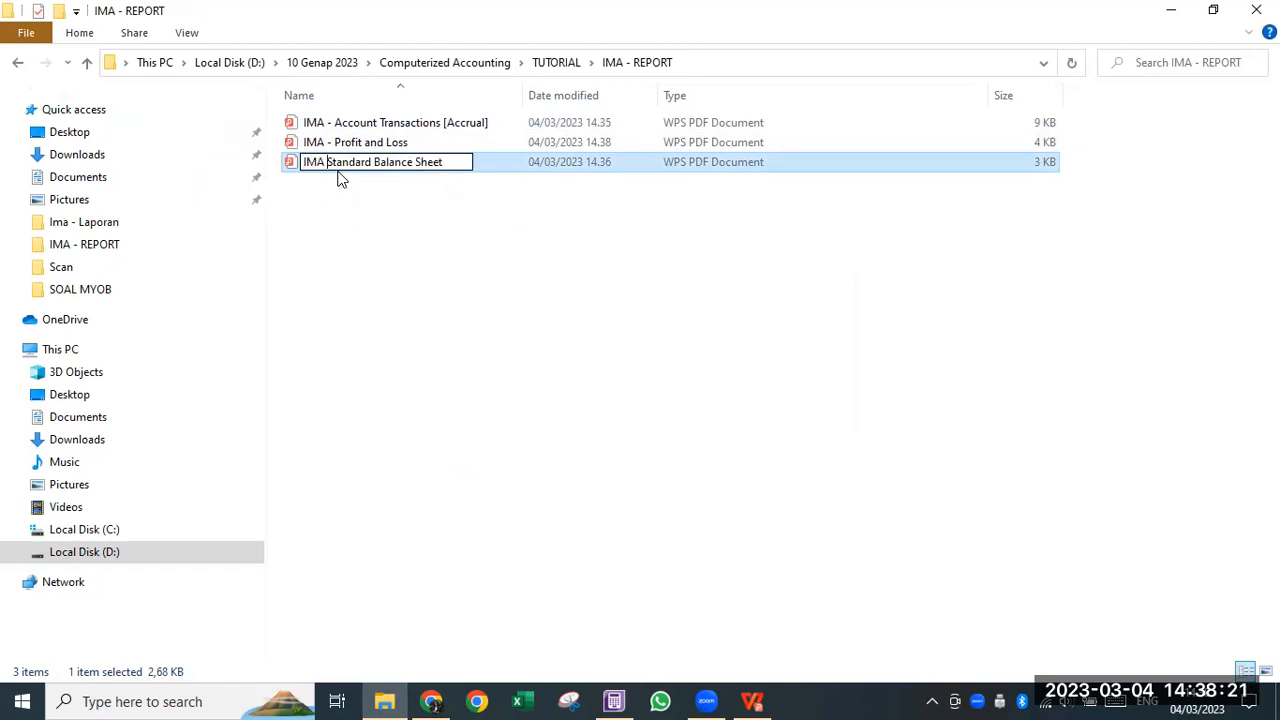
type("-")
left_click(408, 229)
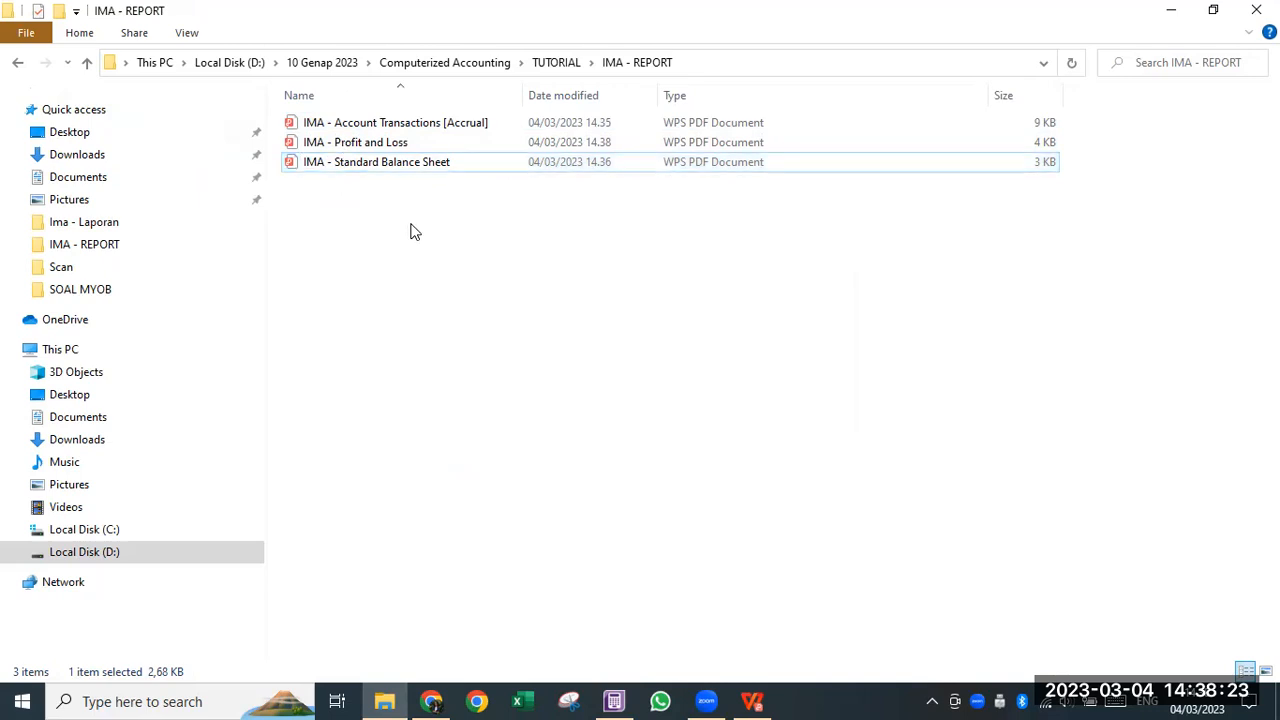
left_click(614, 701)
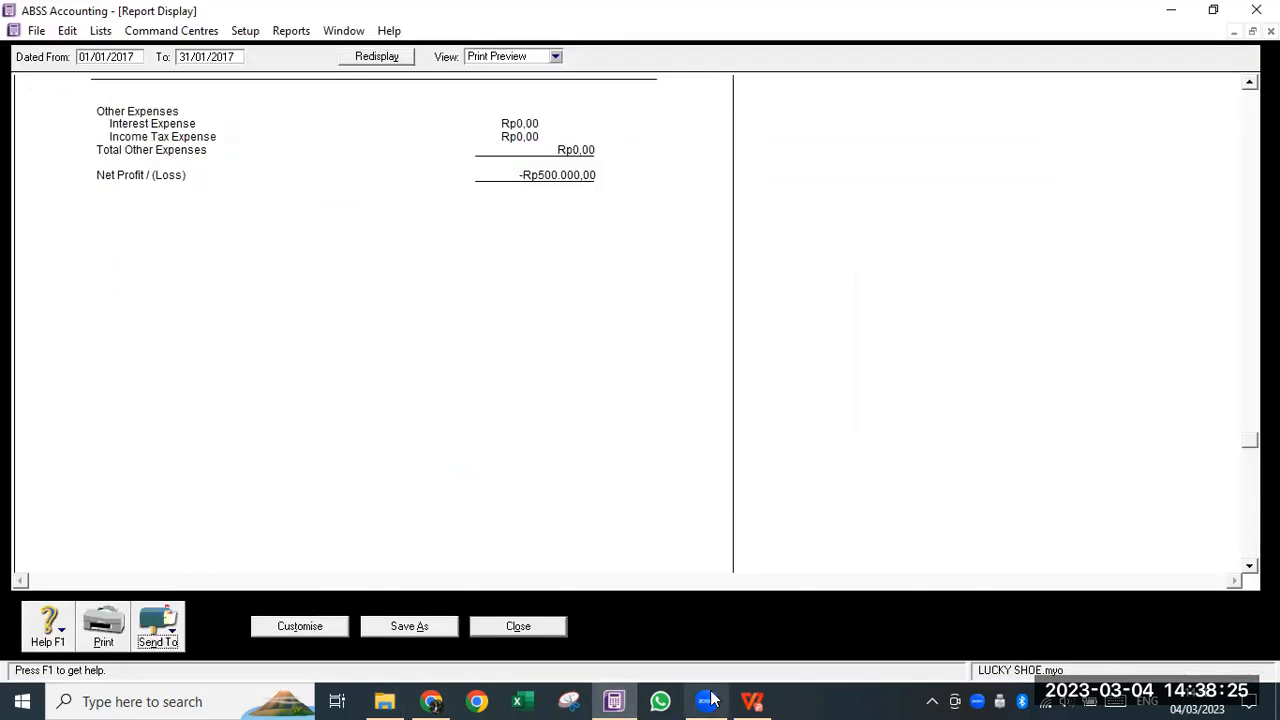
- Close the Profit and Loss report, check the task sheet, and go to the Banking reports list
left_click(500, 628)
left_click(752, 701)
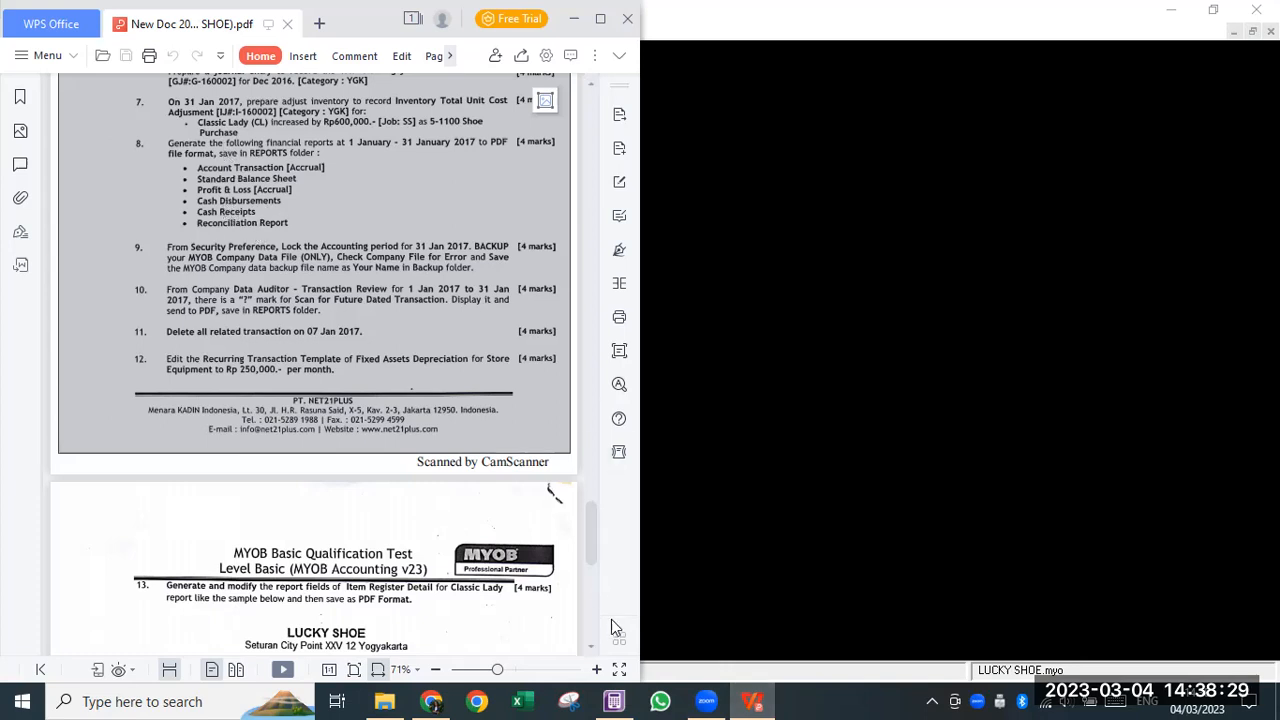
left_click(614, 701)
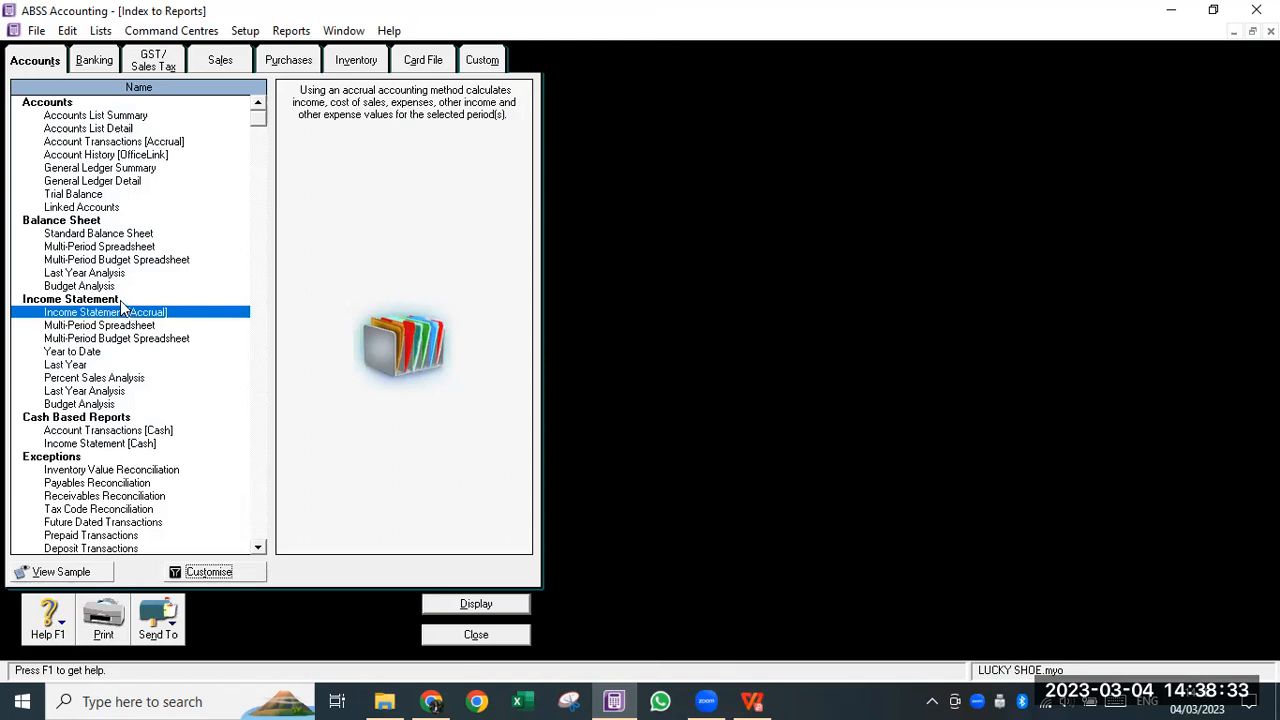
left_click(83, 63)
- Display the January 2017 Cash Disbursements Journal and save it as PDF 'IMA - Cash Disbursements'
left_click(199, 571)
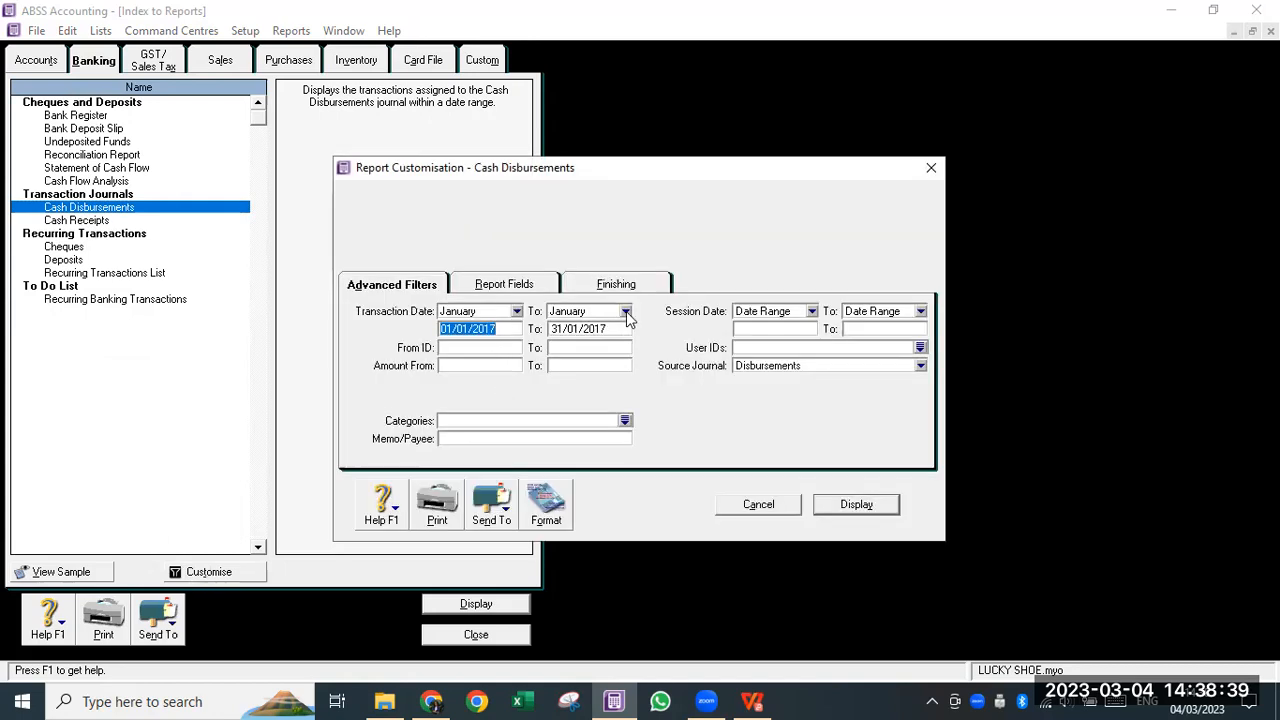
left_click(876, 505)
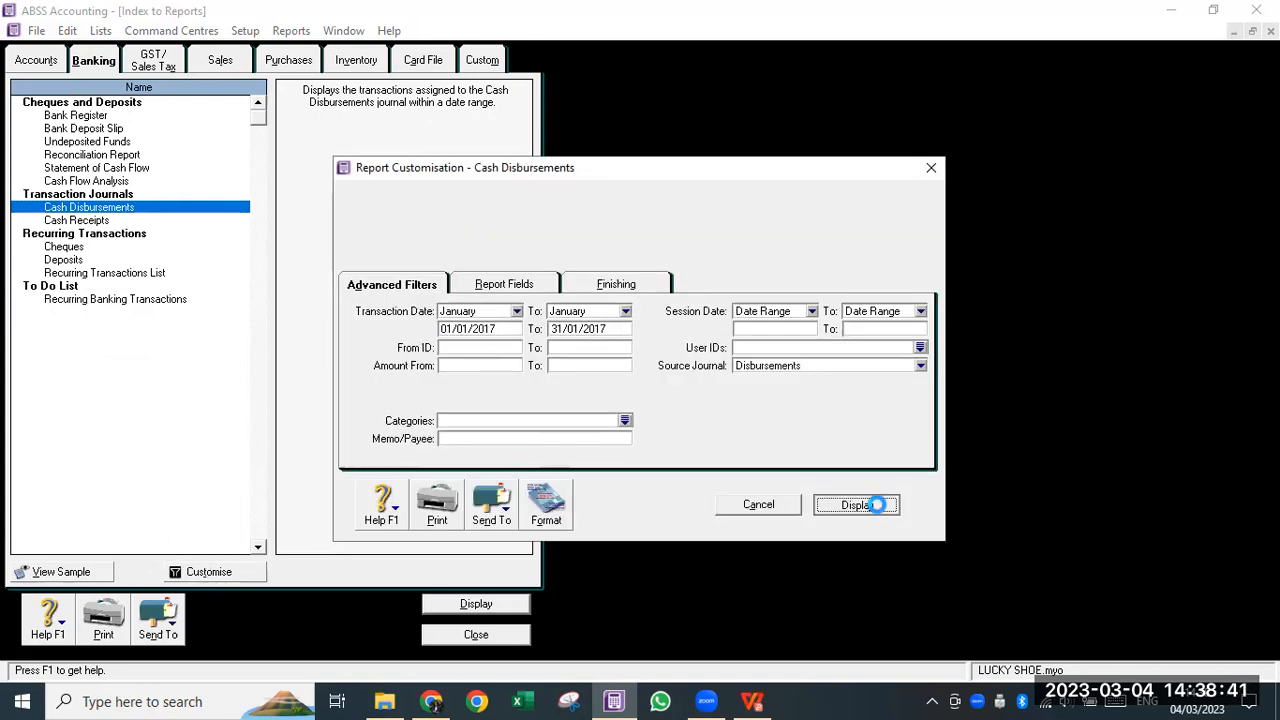
left_click(181, 606)
left_click(189, 590)
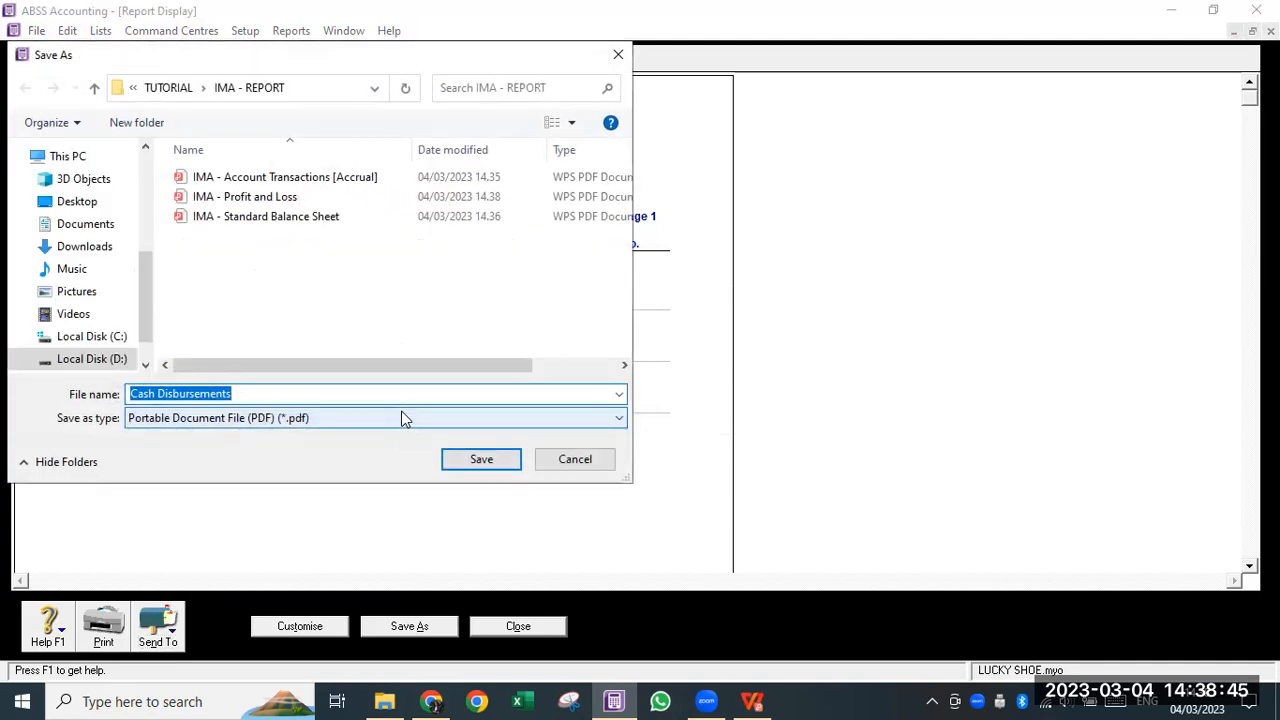
key("Home")
type("IMA ")
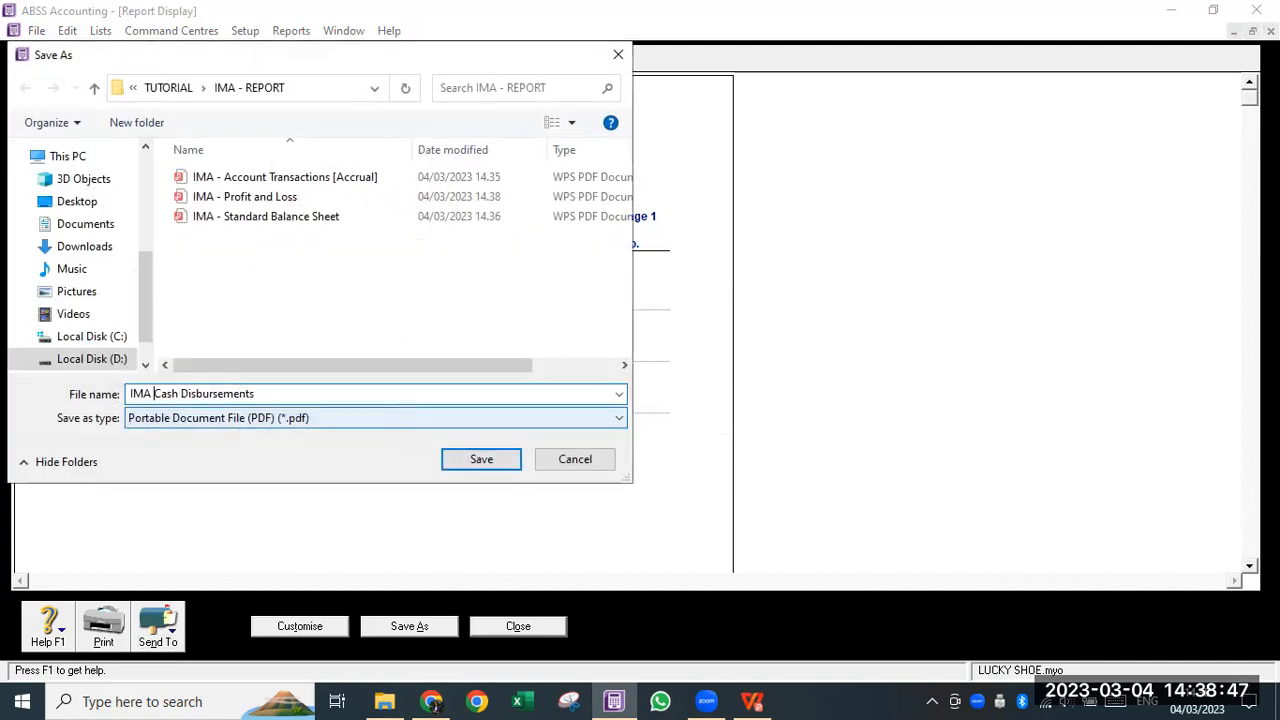
type("-")
left_click(479, 459)
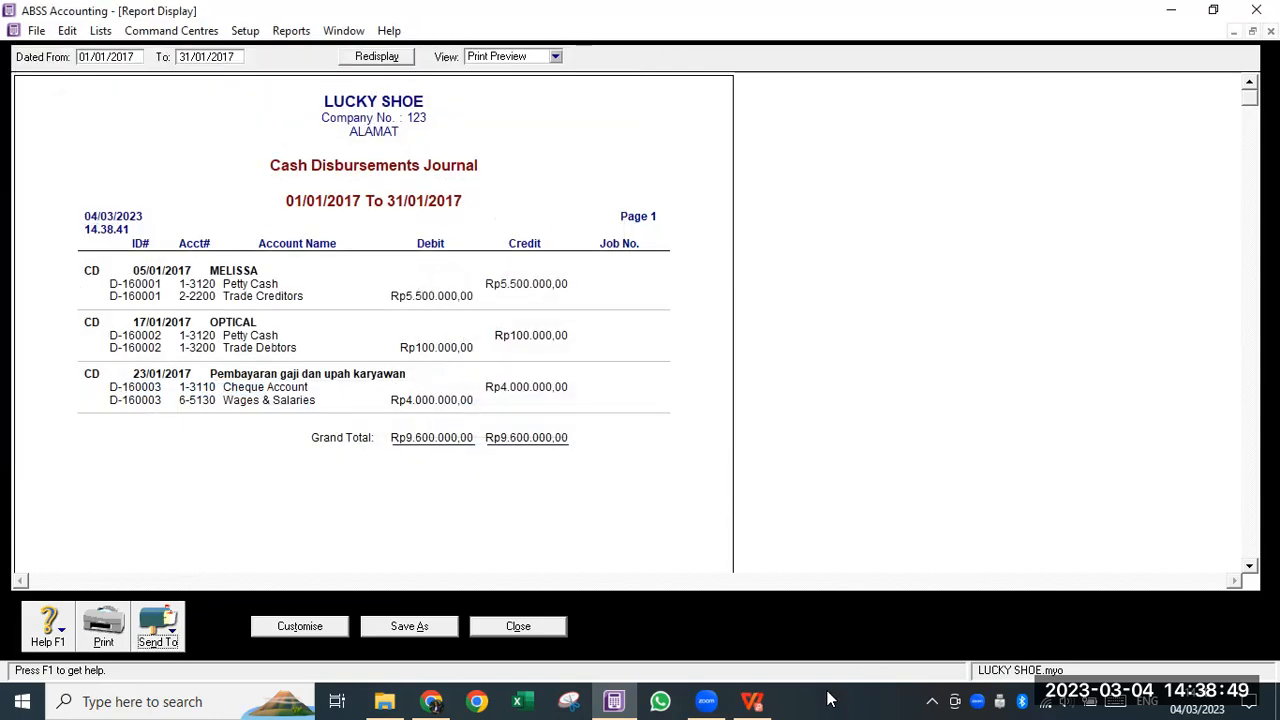
- Check the task sheet, then close the Cash Disbursements report
left_click(752, 701)
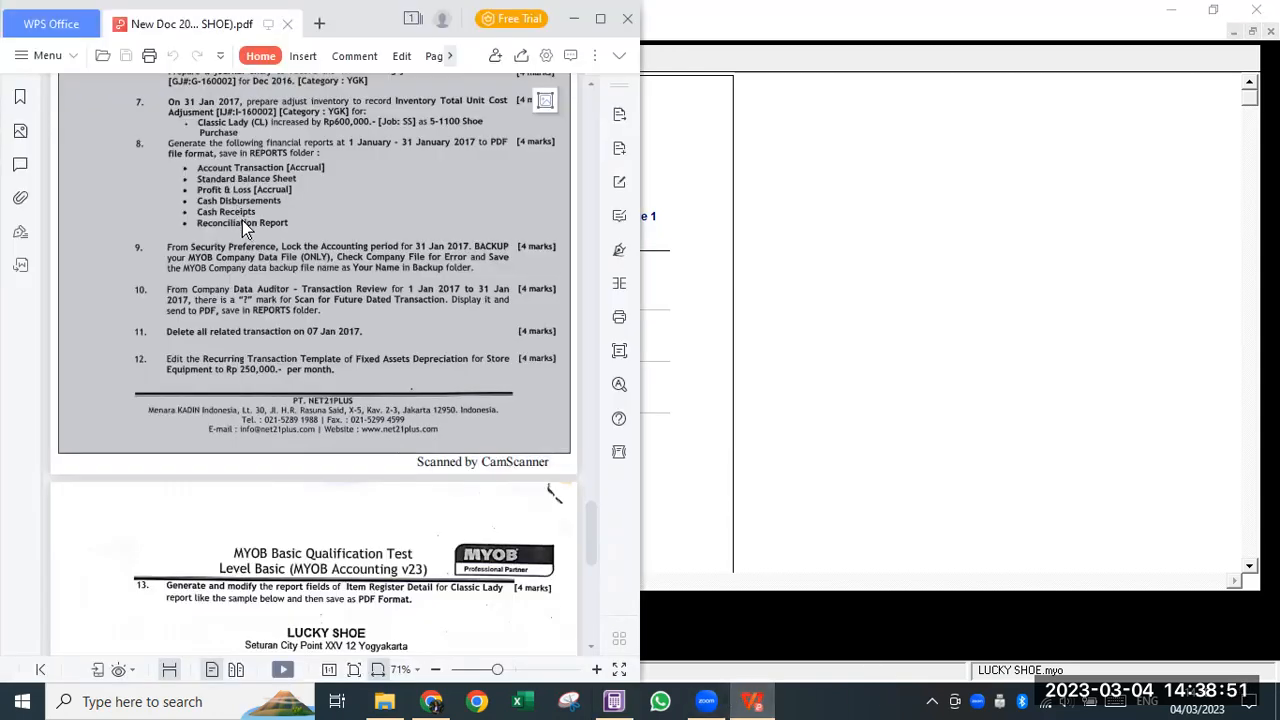
left_click(694, 500)
left_click(532, 626)
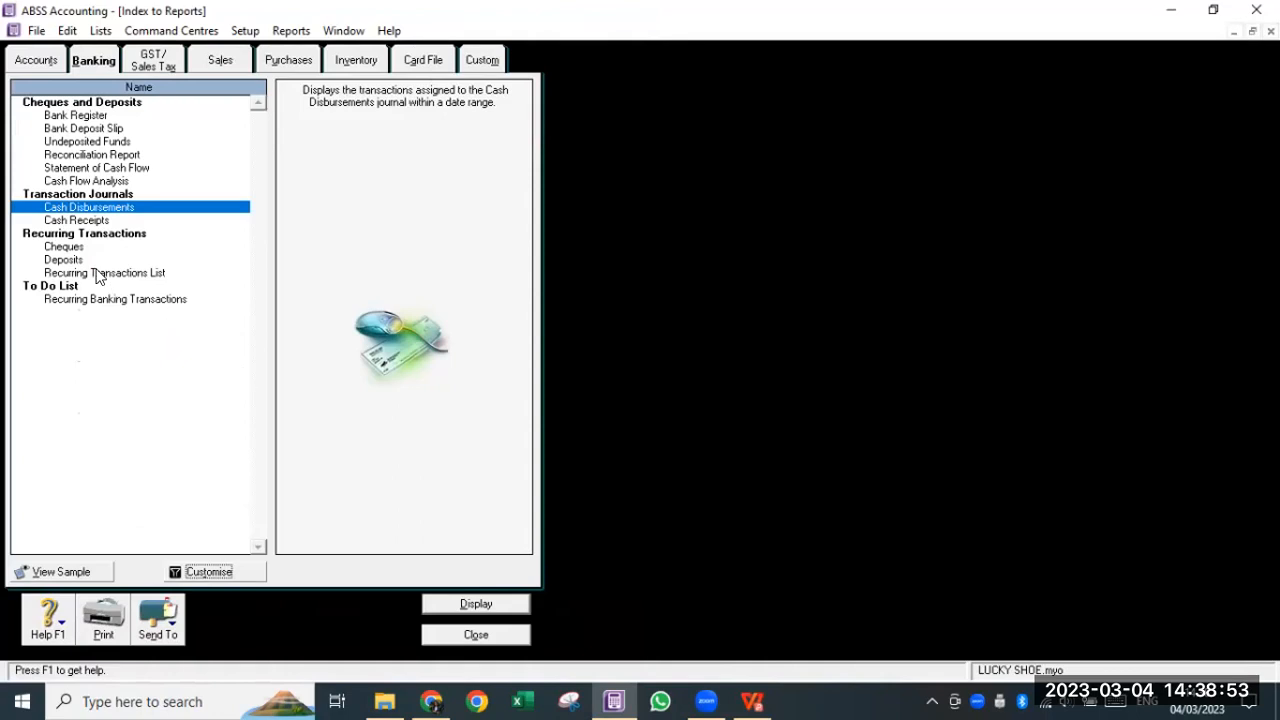
- Display the January 2017 Cash Receipts Journal, name its PDF 'IMA - Cash Receipts', then cancel the save
left_click(88, 222)
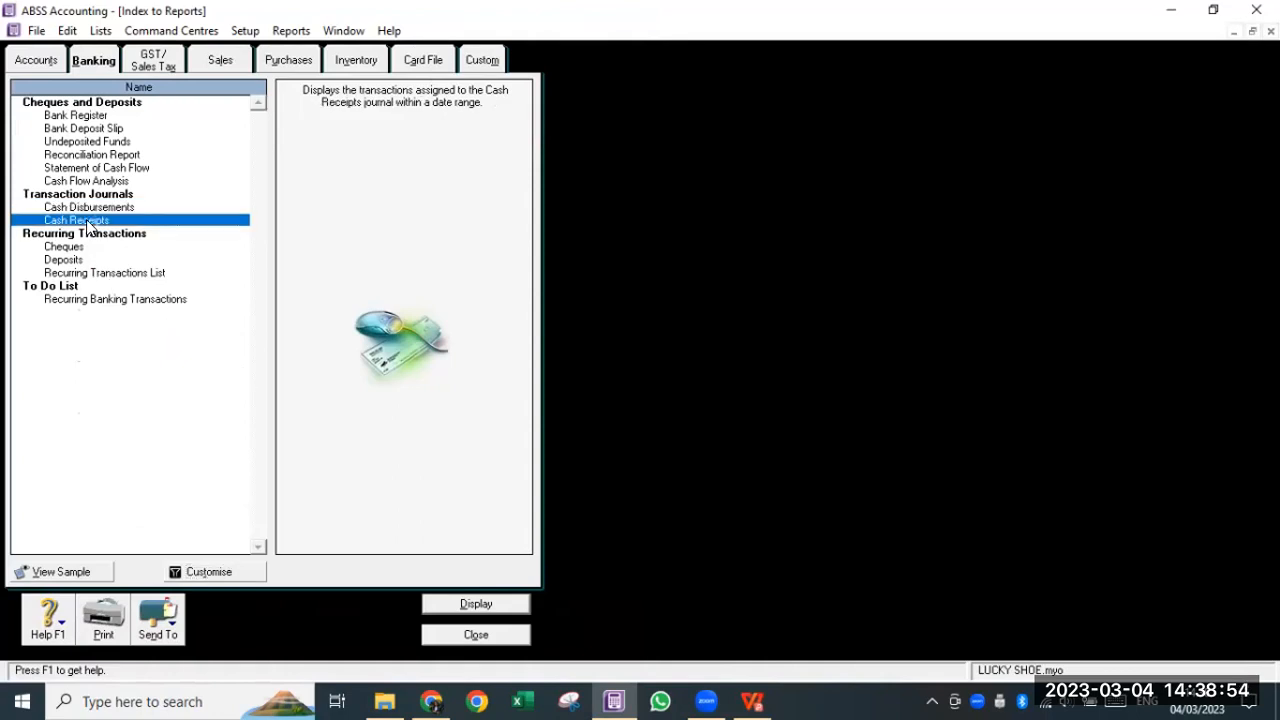
left_click(176, 572)
left_click(856, 504)
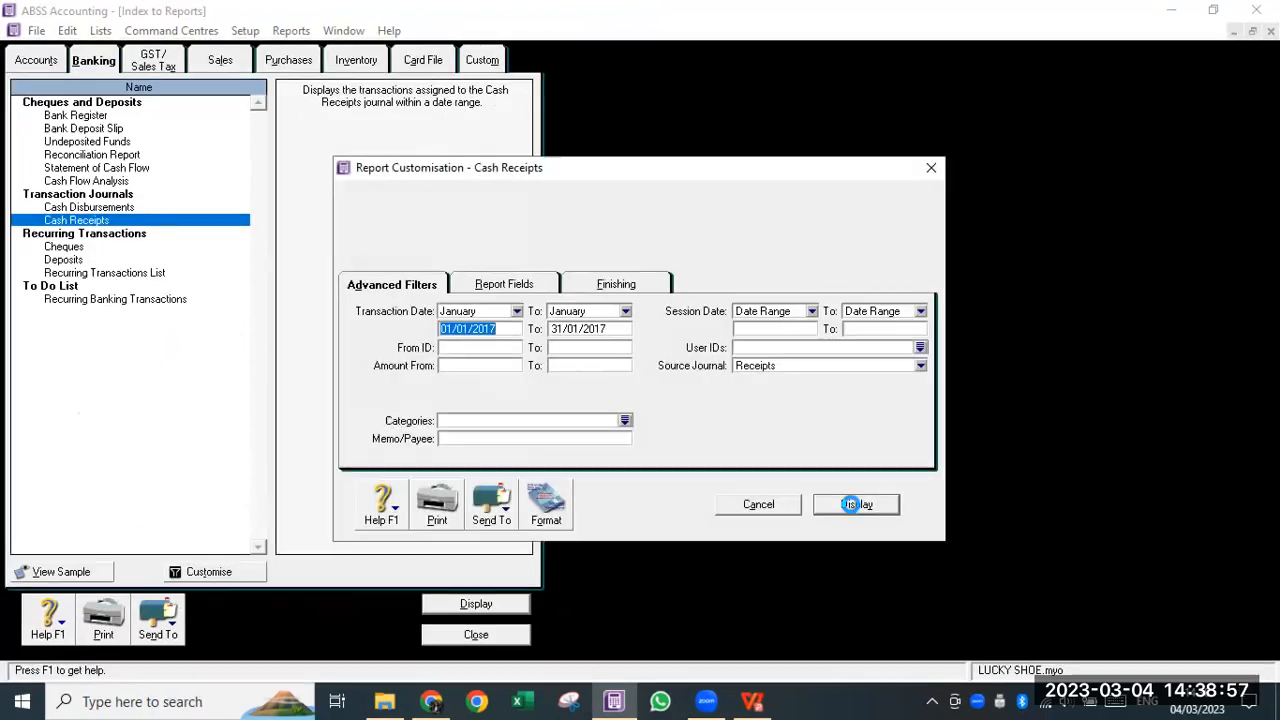
left_click(165, 630)
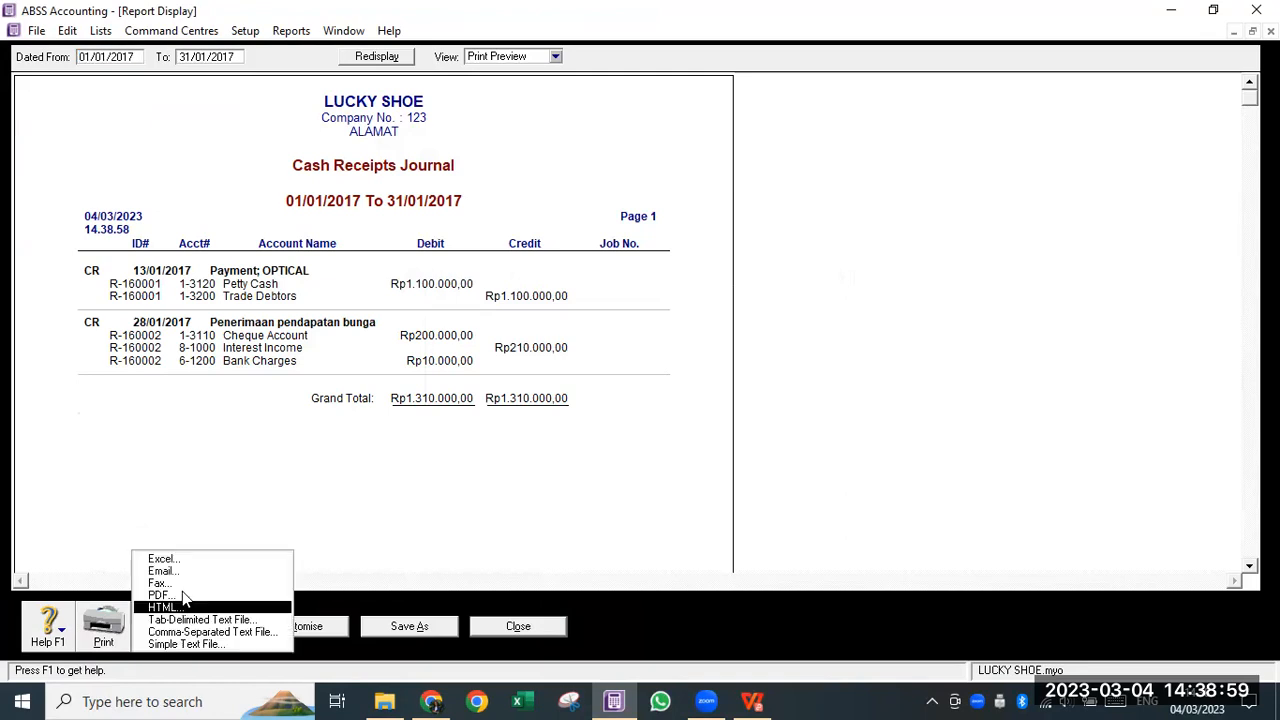
left_click(182, 591)
key("Home")
type("IMA -")
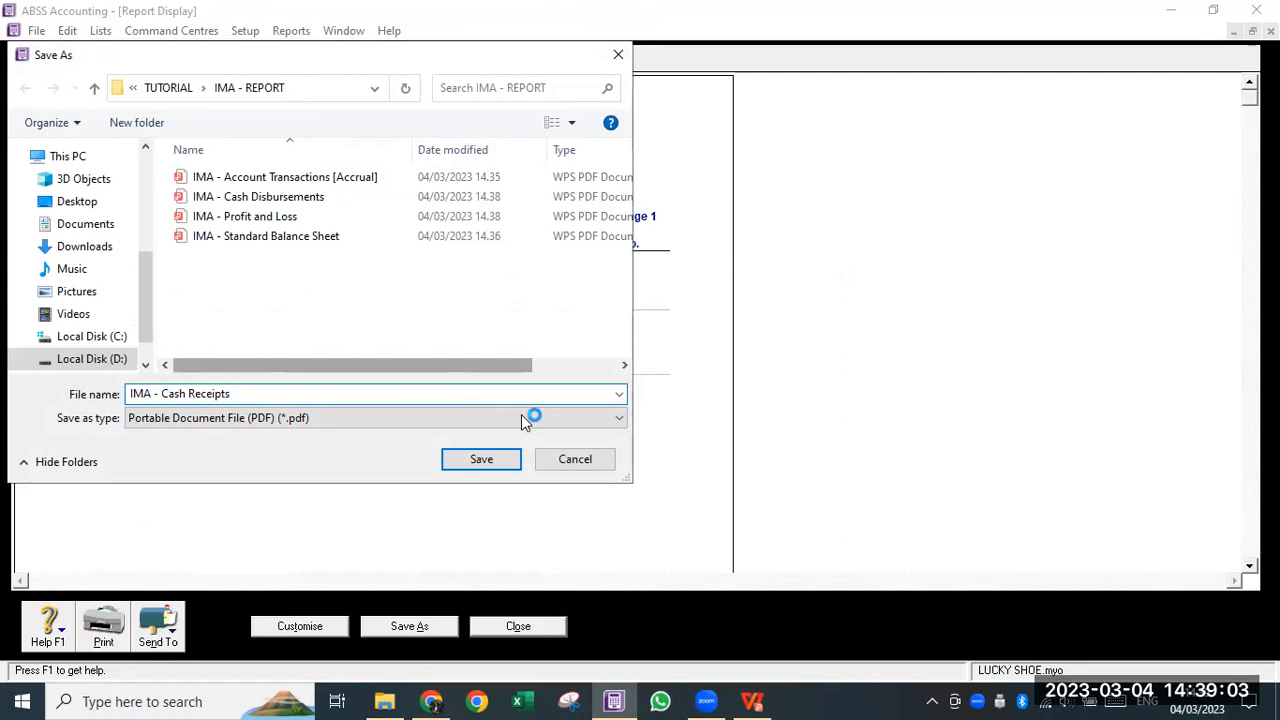
left_click(575, 459)
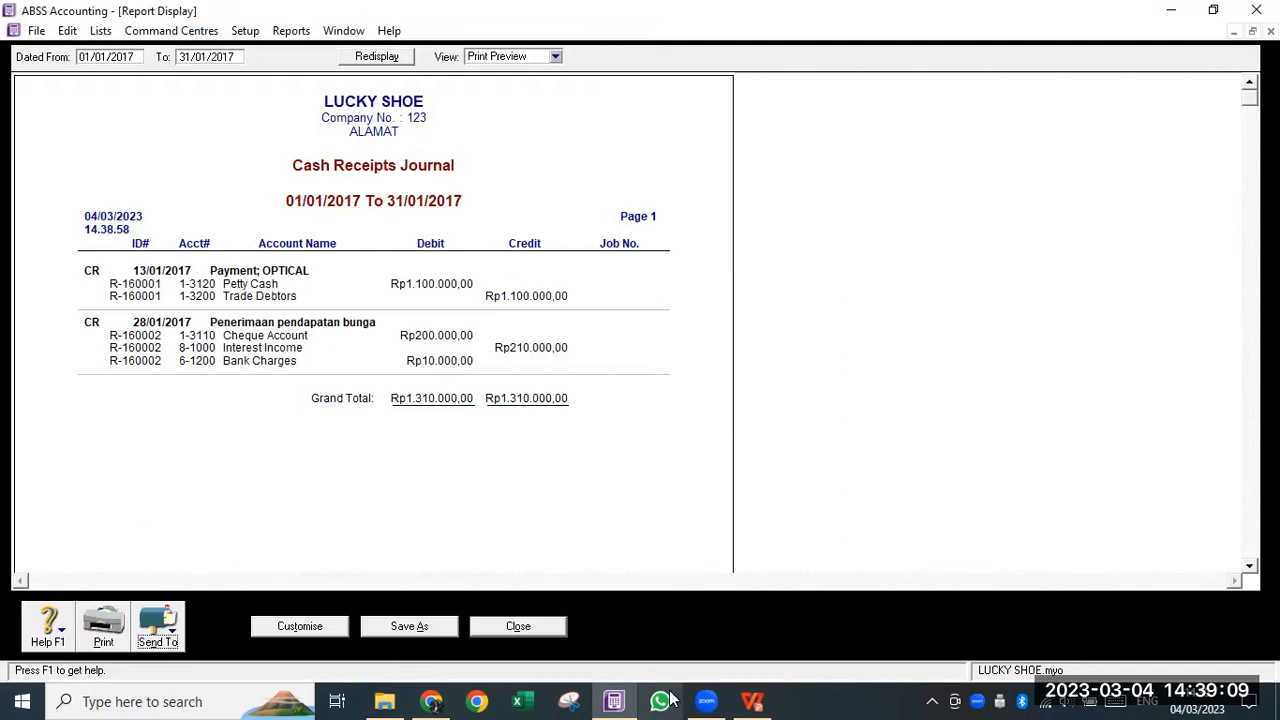
left_click(755, 700)
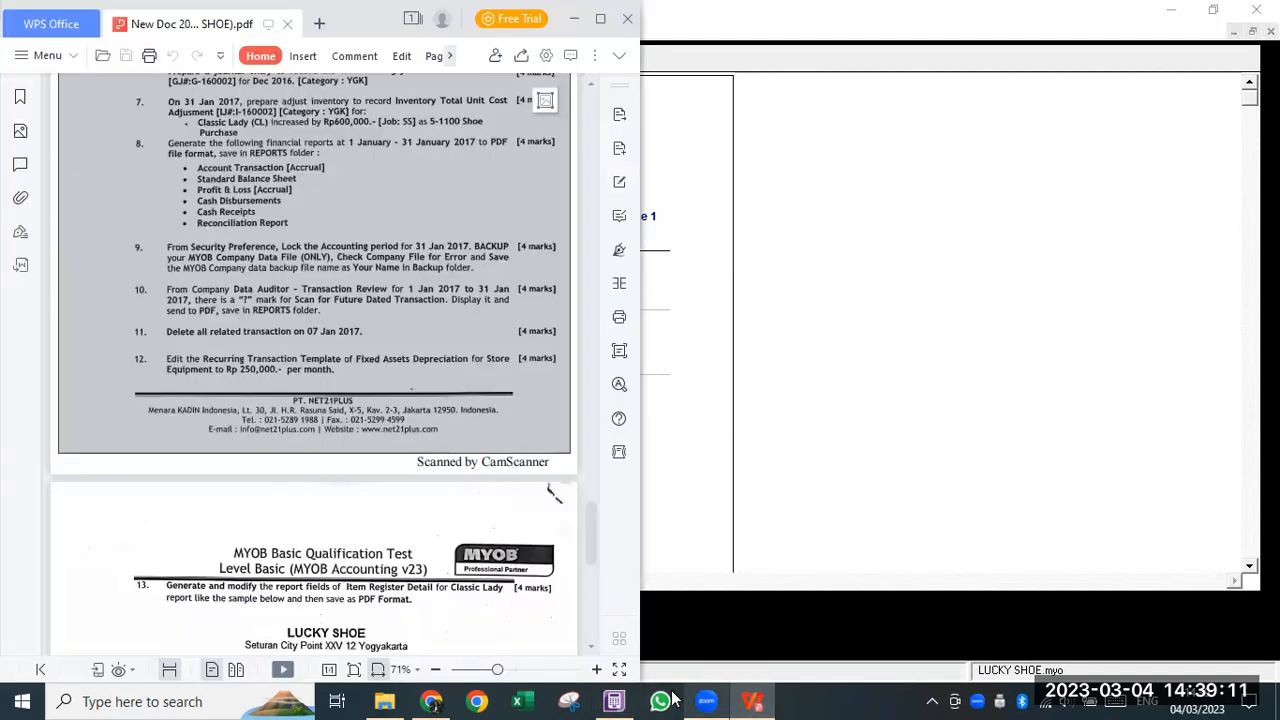
- Close the Cash Receipts report to get back to the Banking reports index
mouse_move(616, 700)
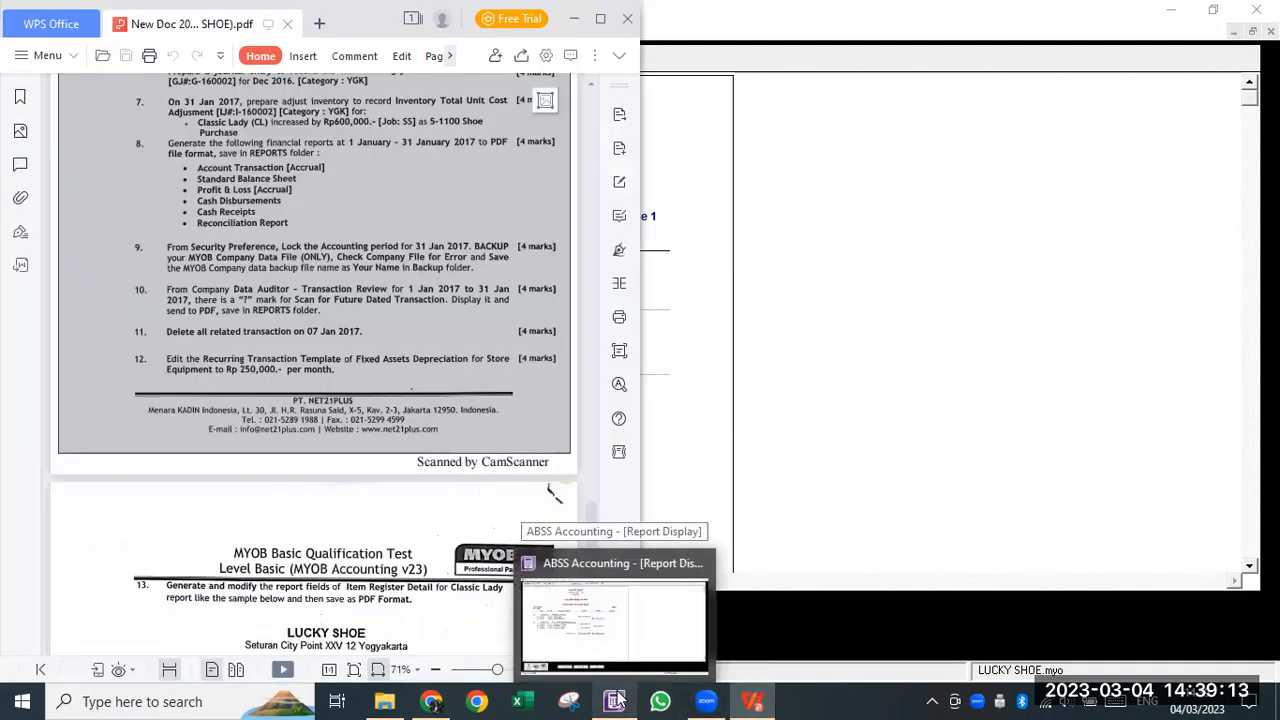
left_click(616, 700)
left_click(548, 624)
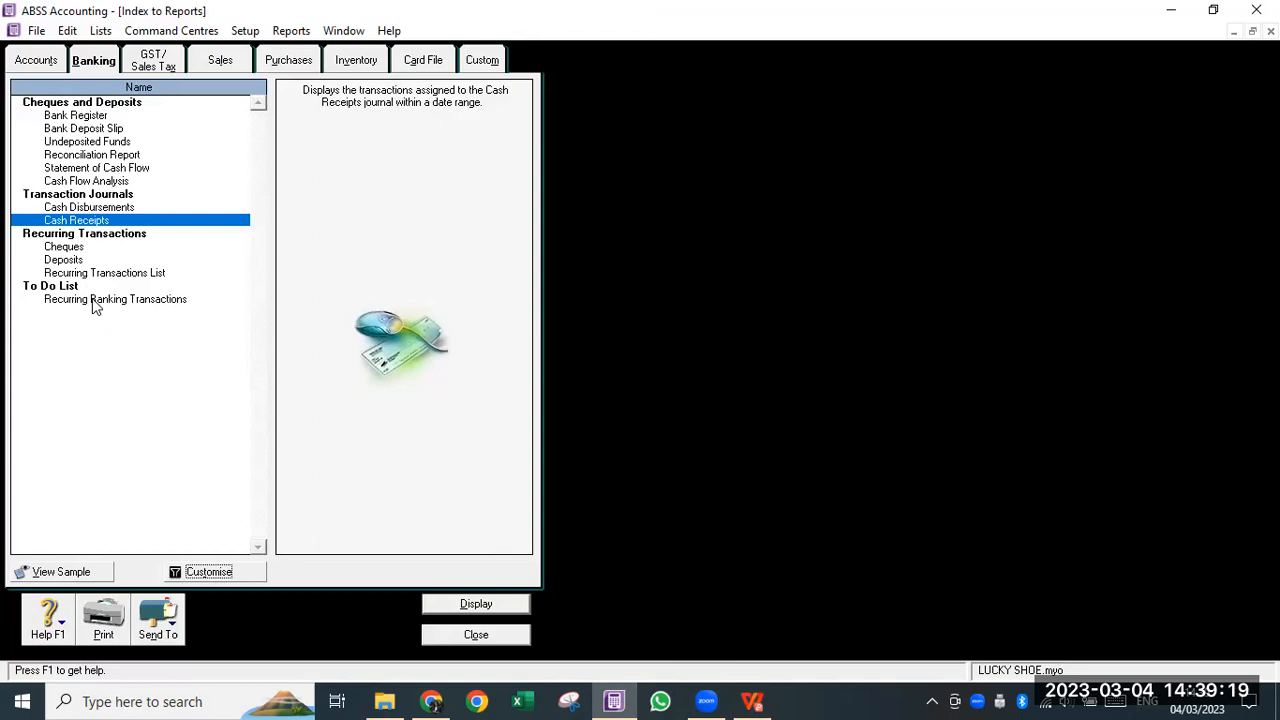
- Display the Reconciliation Report with statement date 31/01/2017
left_click(102, 156)
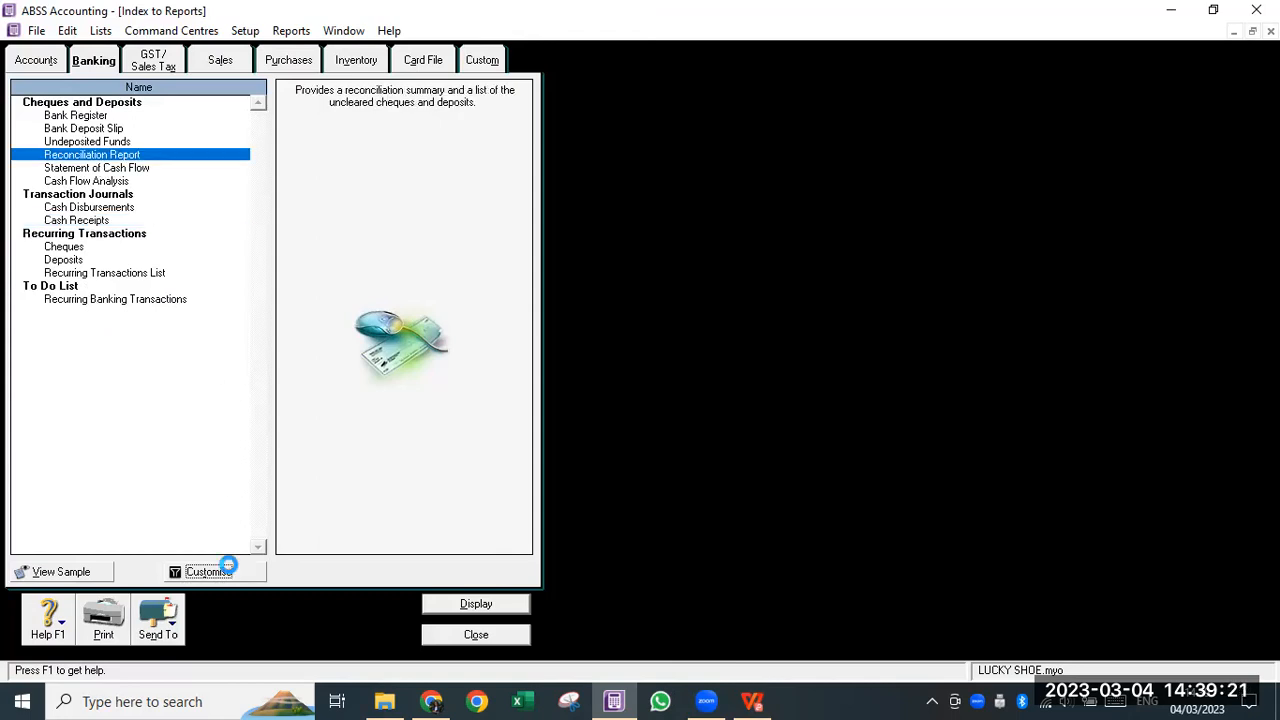
left_click(510, 336)
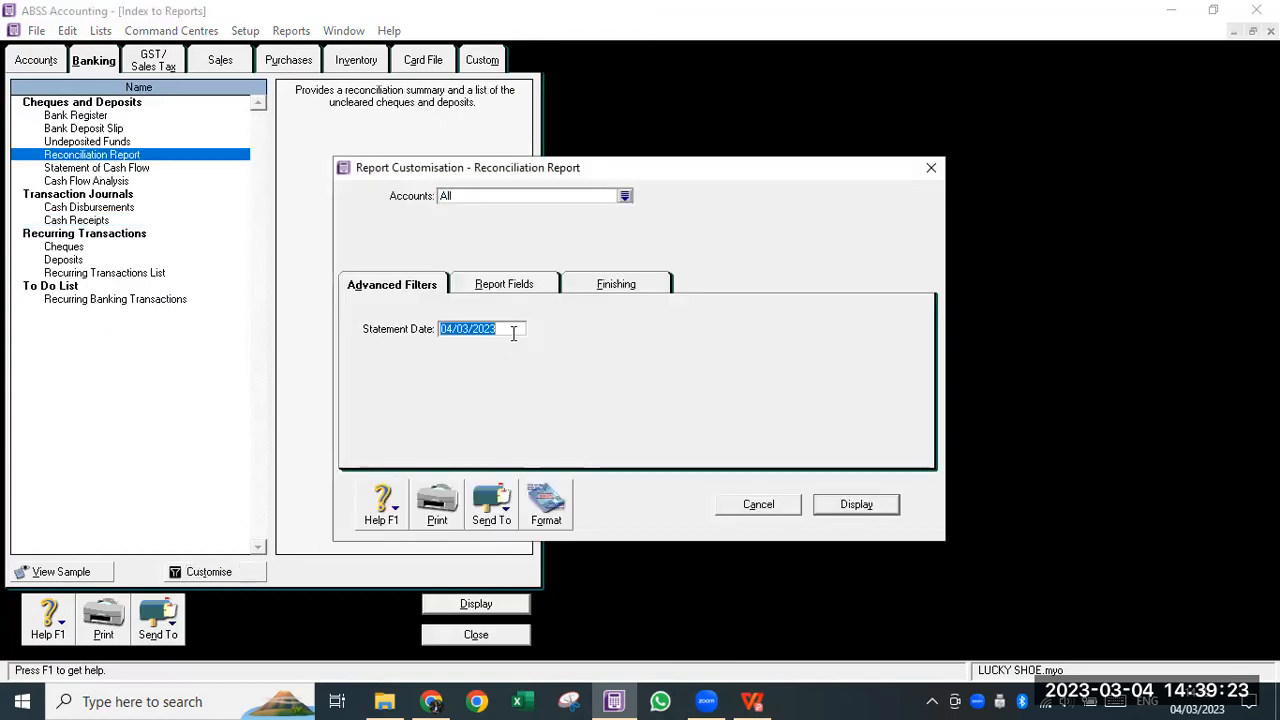
type("31/01/2017")
key("Tab")
left_click(888, 506)
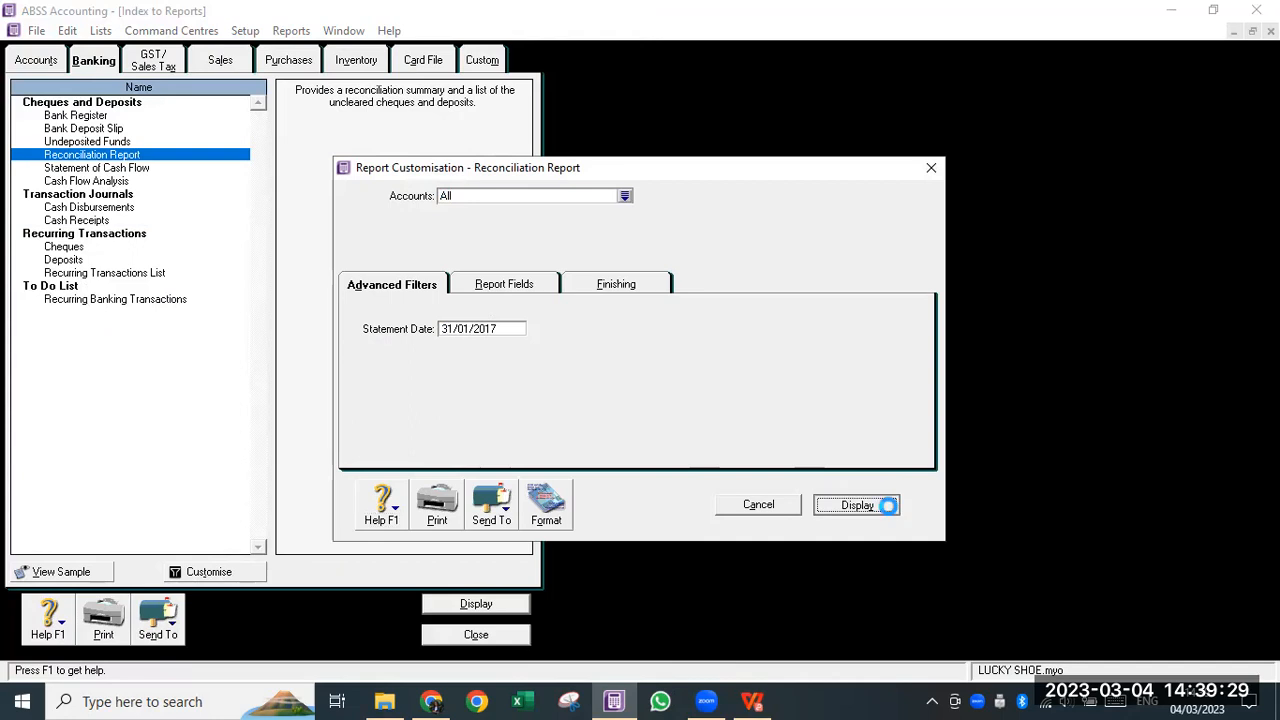
- Name the PDF export 'IMA - Reconciliation Report', close the dialog, and close the report
left_click(158, 628)
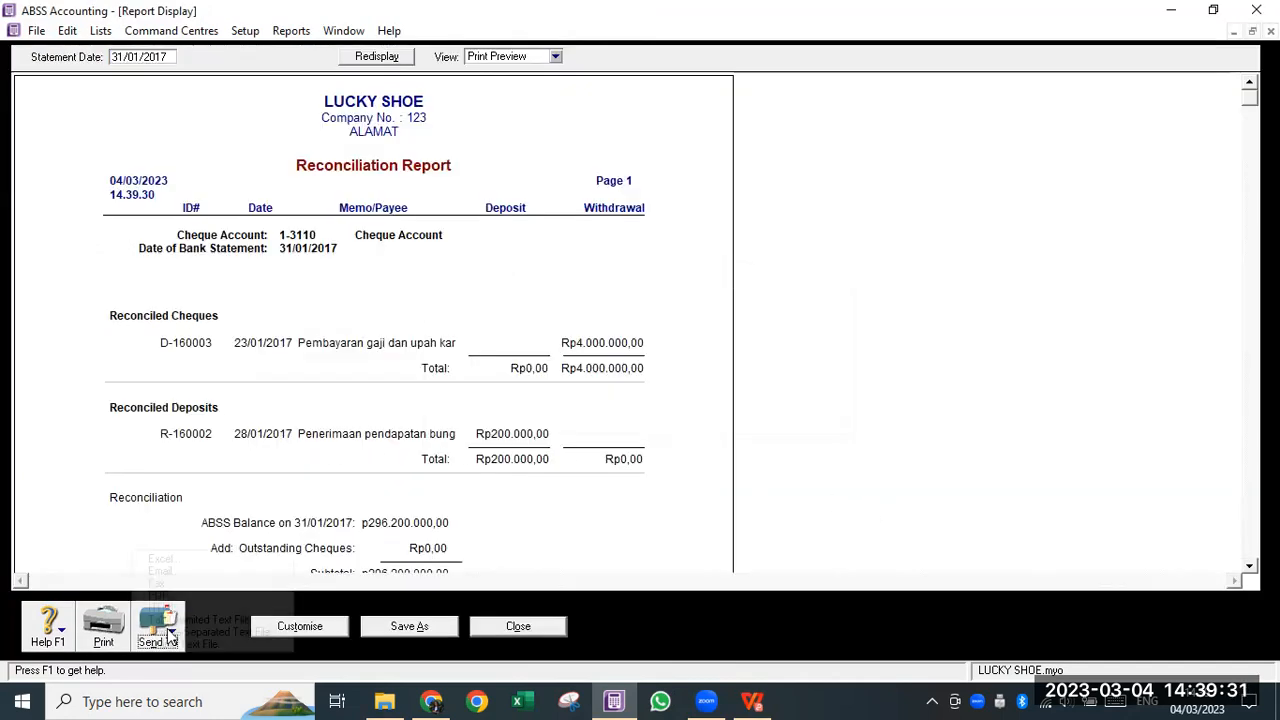
left_click(175, 597)
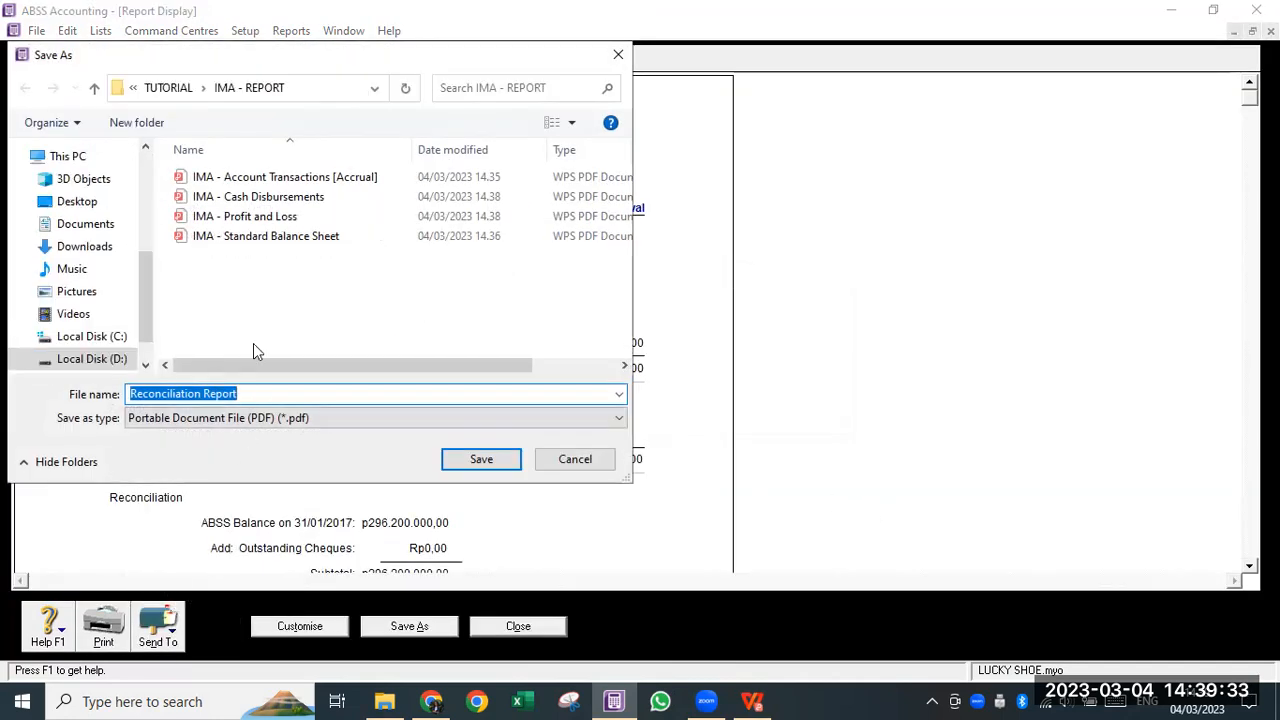
key("Home")
type("IMA -")
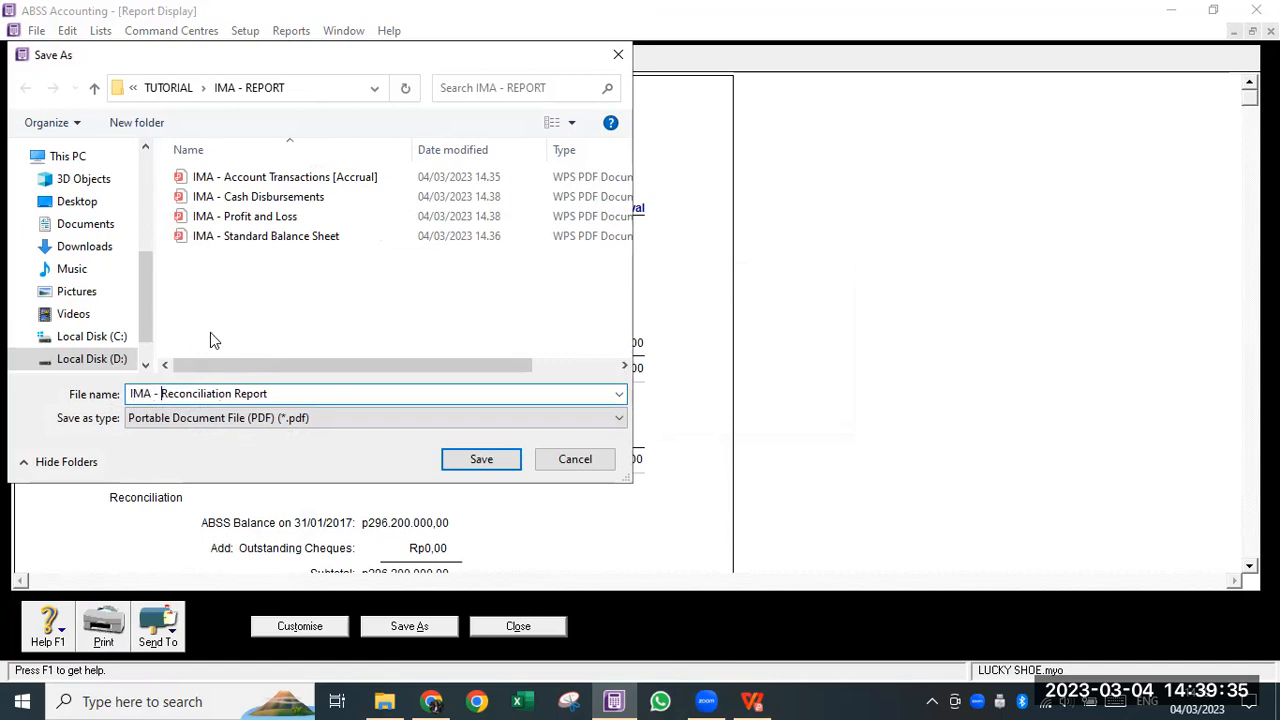
left_click(553, 459)
left_click(535, 627)
left_click(752, 701)
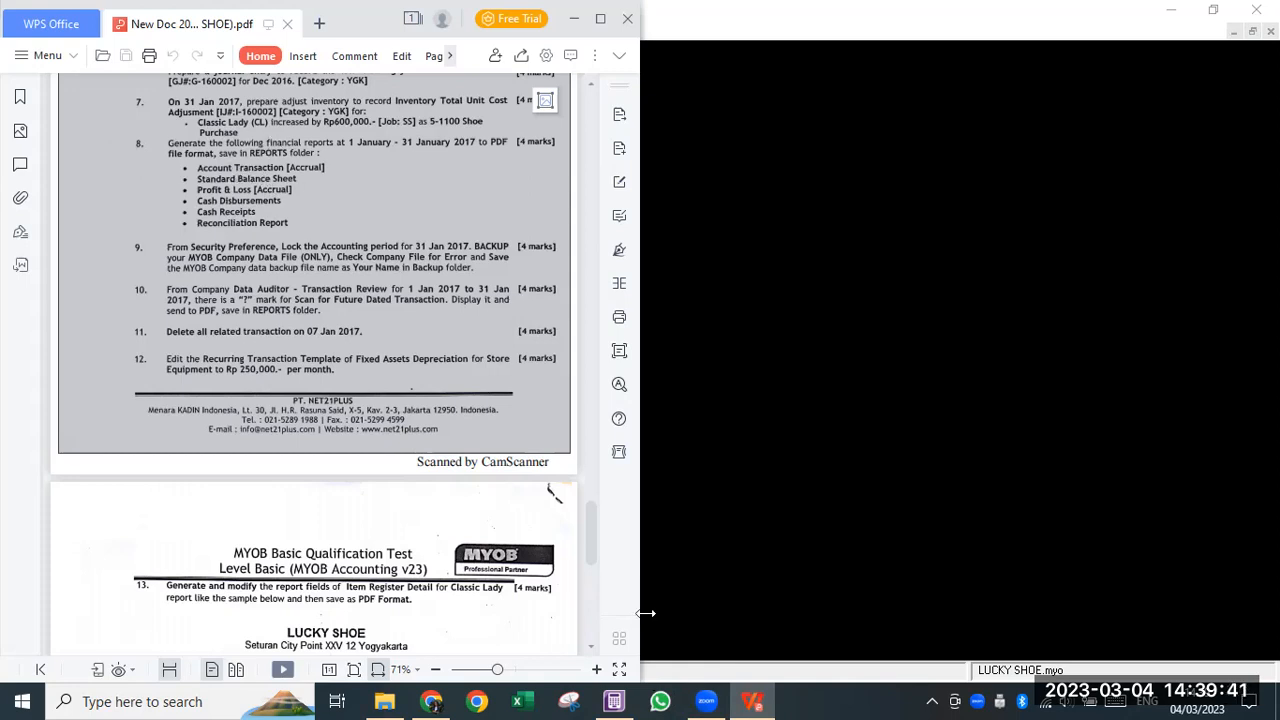
- Verify TUTORIAL > IMA - REPORT lists four report PDFs, then return to the ABSS report index
left_click(396, 698)
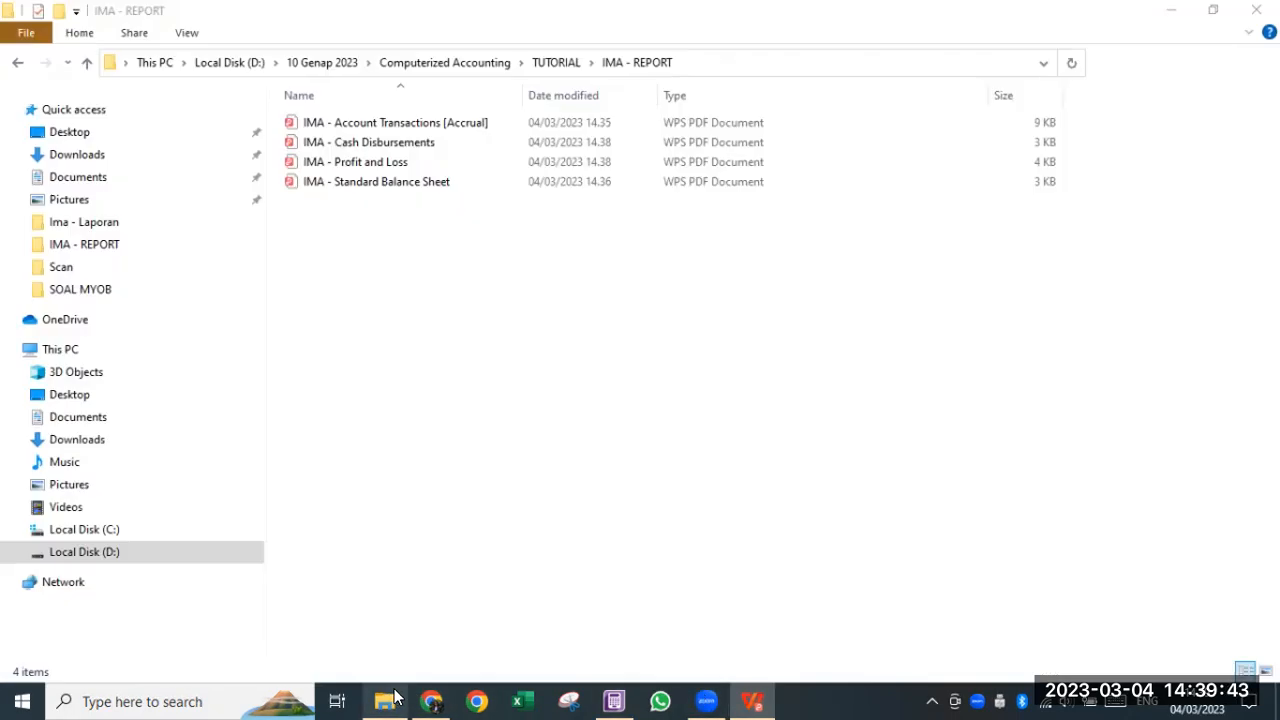
left_click(545, 62)
double_click(330, 122)
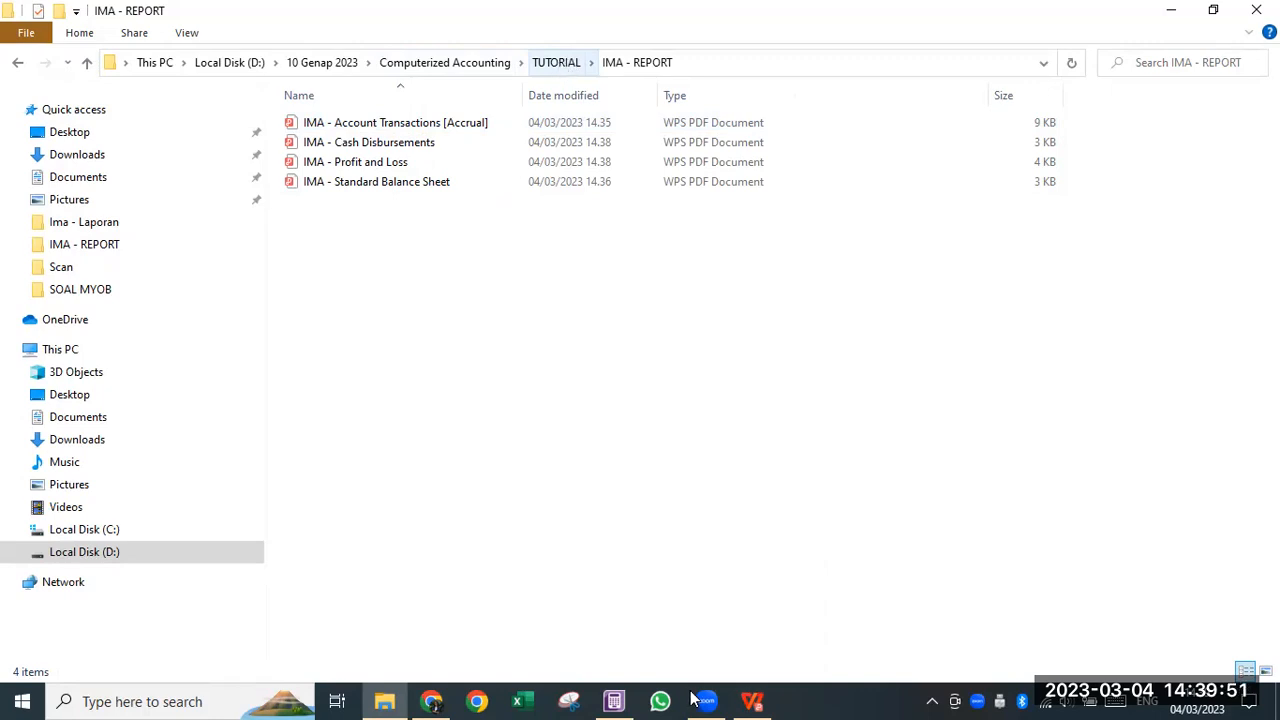
left_click(753, 701)
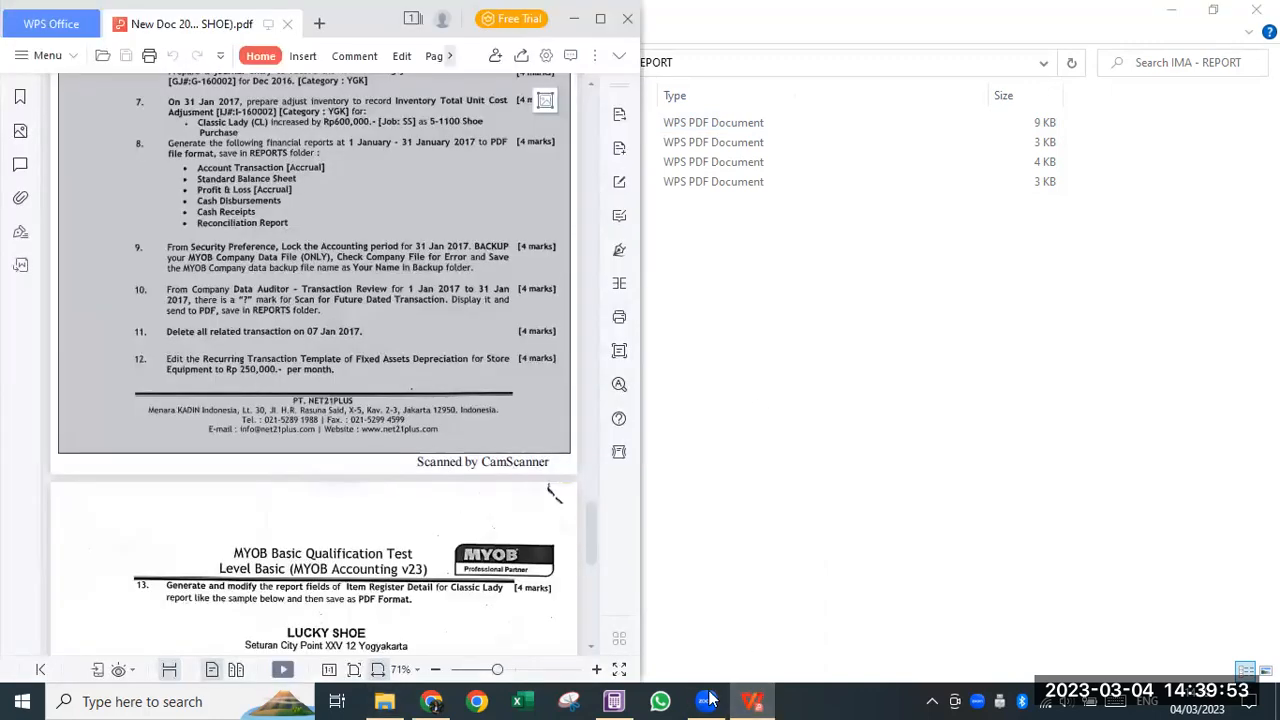
left_click(614, 701)
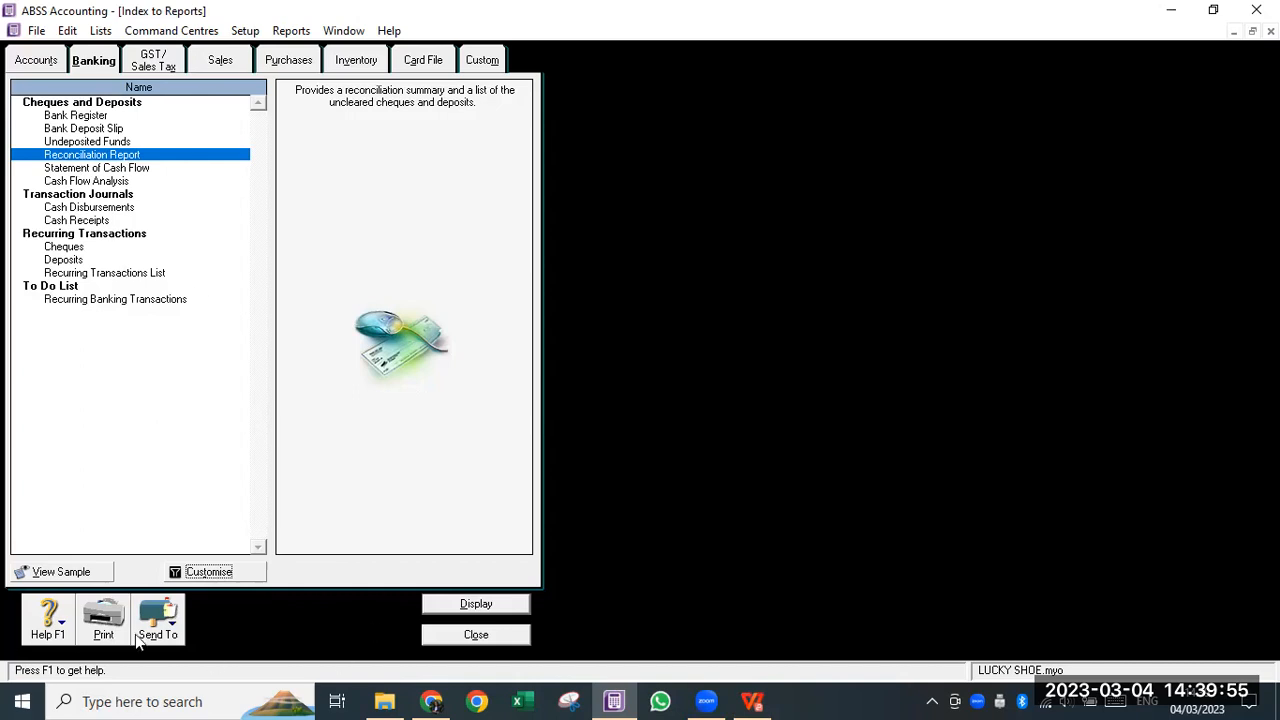
- Display the Reconciliation Report and save it as PDF 'IMA - Reconciliation Report' in IMA - REPORT
left_click(474, 604)
left_click(170, 618)
left_click(180, 596)
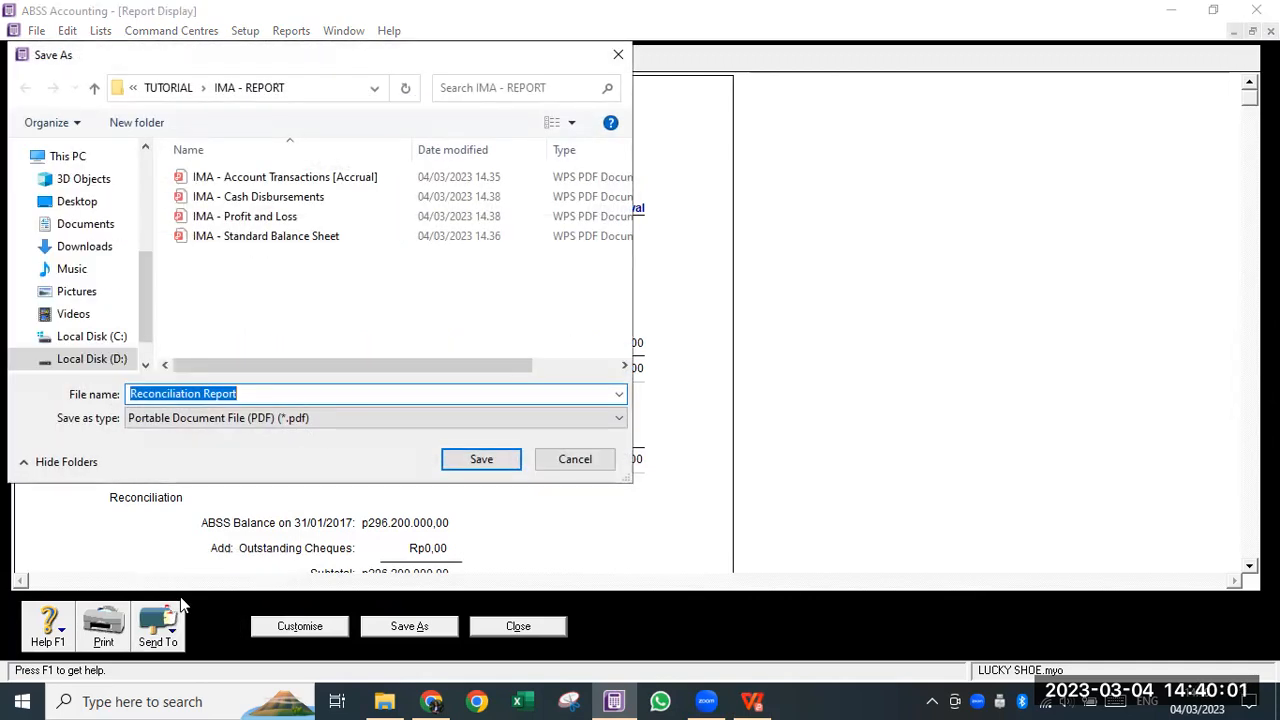
left_click(196, 394)
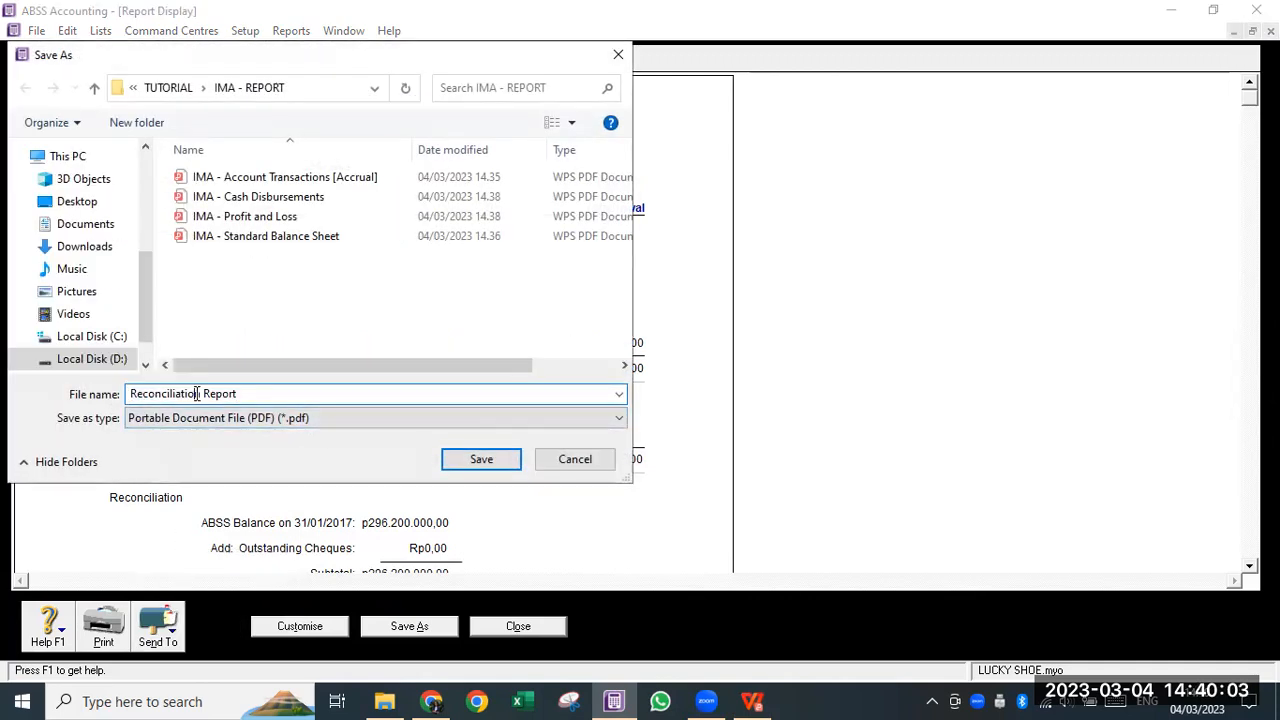
key("Home")
type("IMA ")
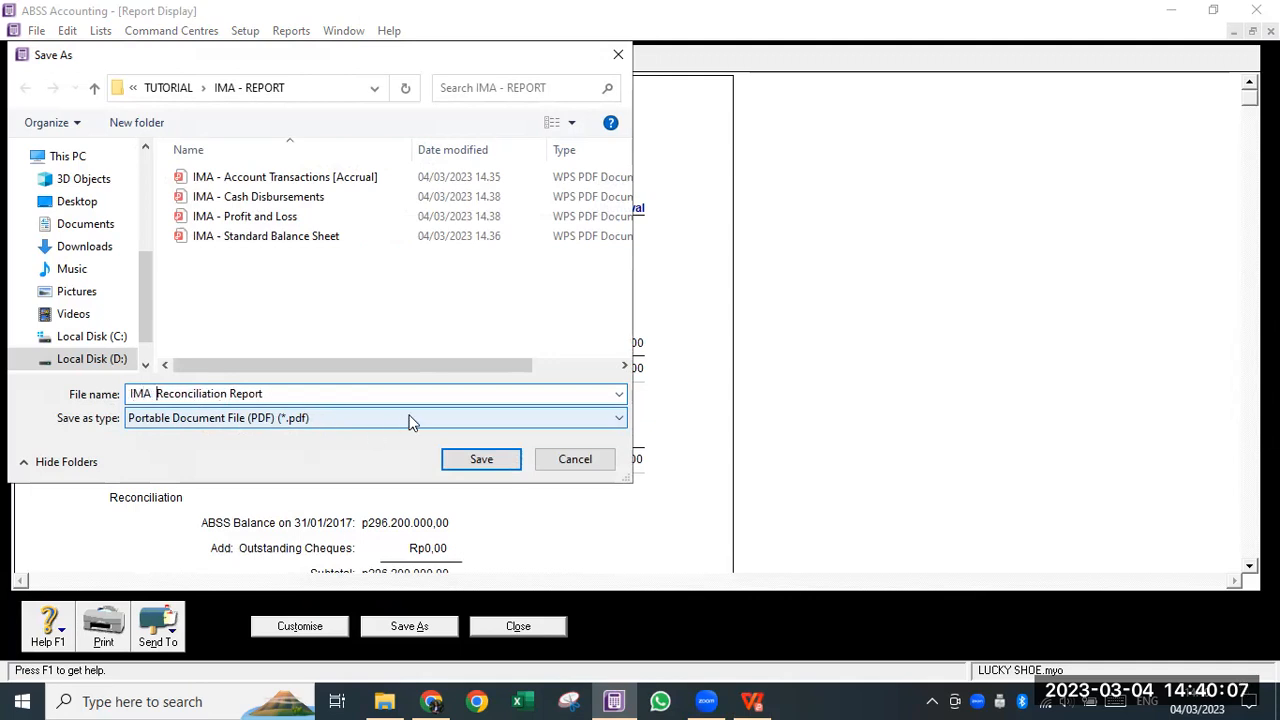
type("-")
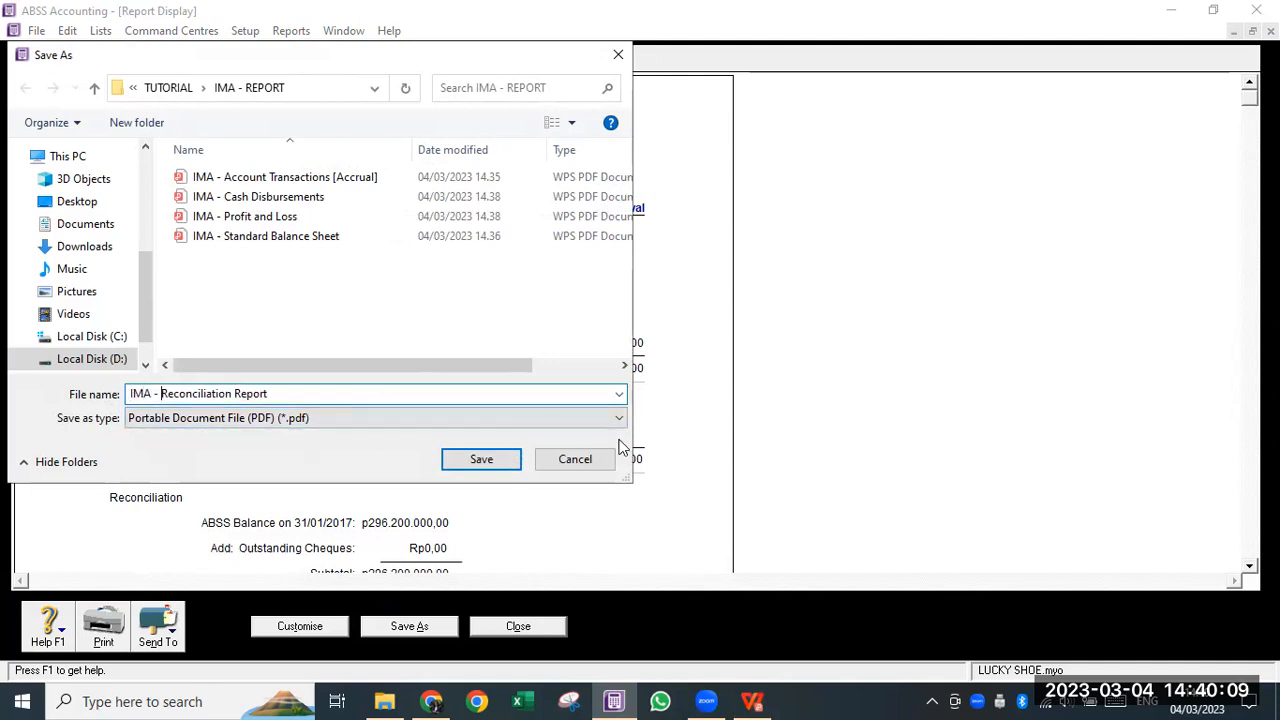
left_click(489, 463)
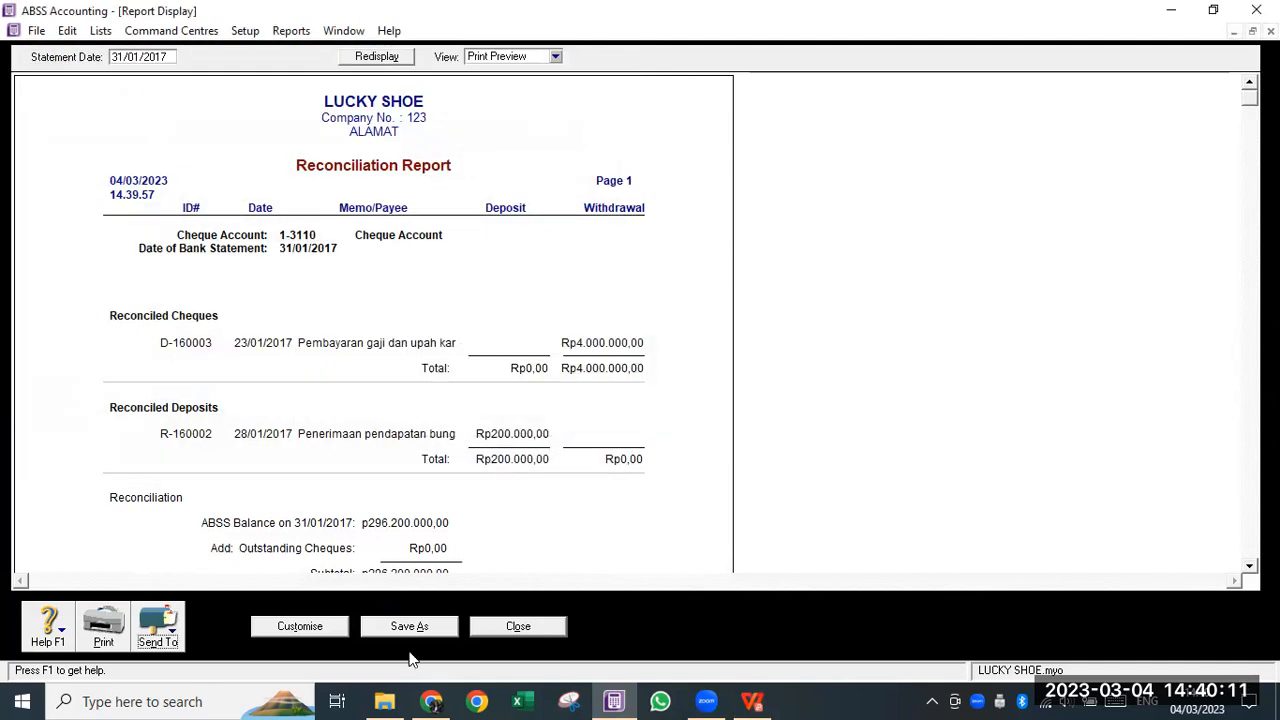
left_click(385, 701)
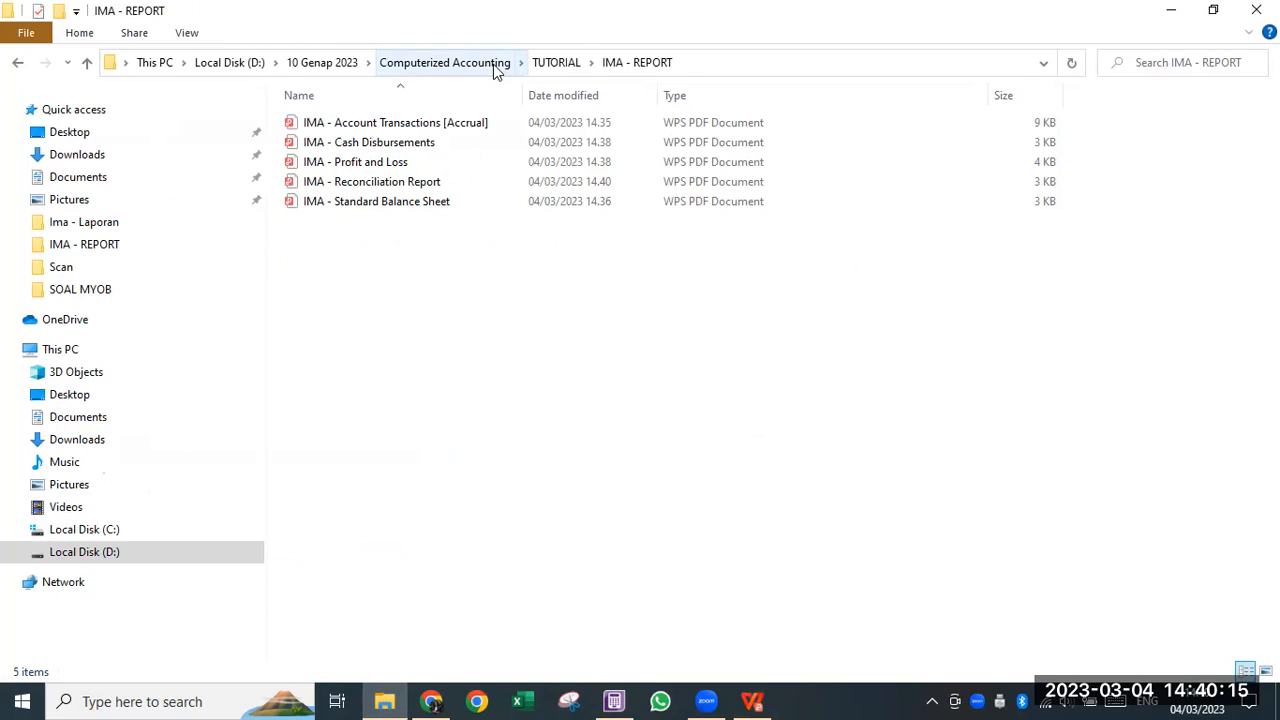
- Go up to TUTORIAL and reopen the IMA - REPORT folder to check its contents
left_click(566, 62)
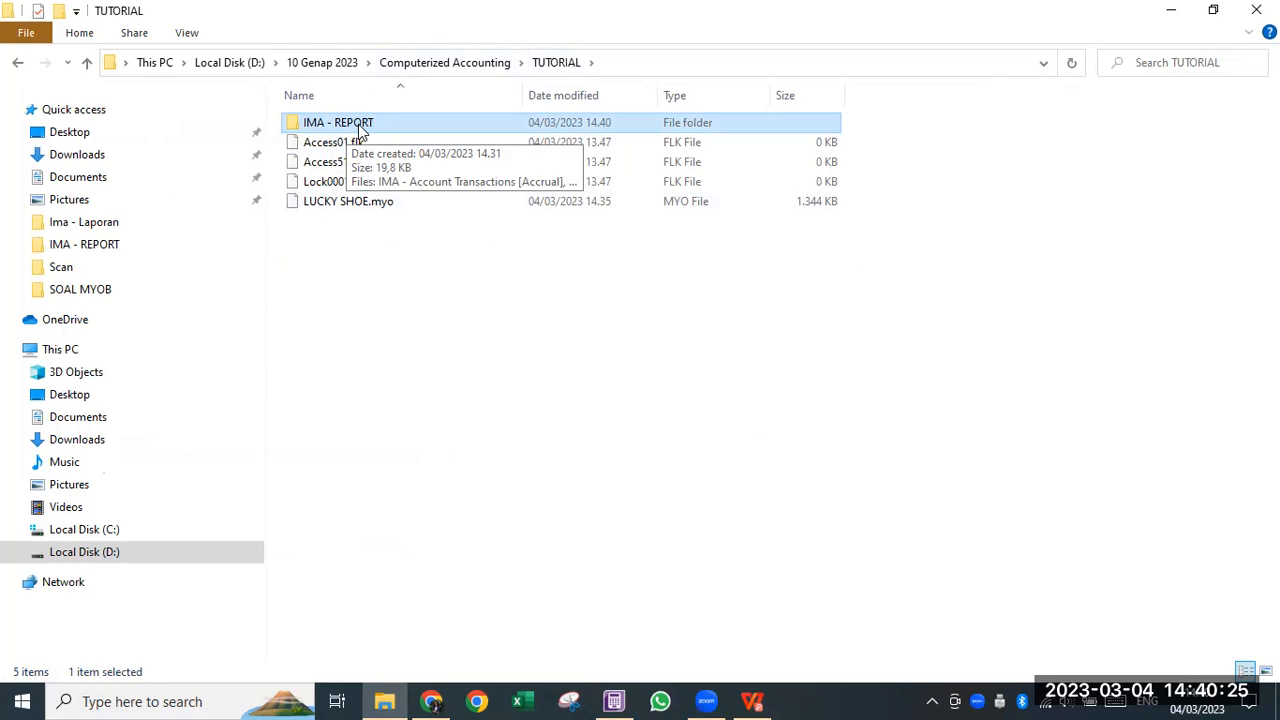
right_click(369, 128)
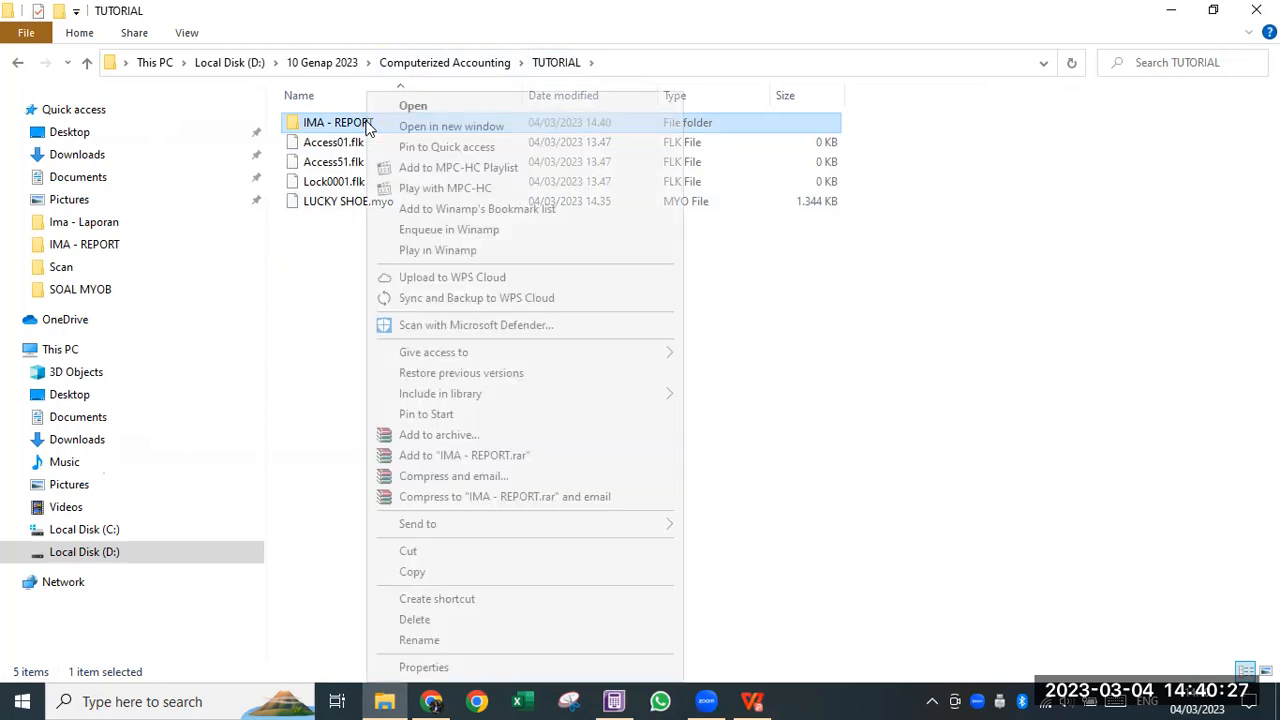
left_click(912, 444)
left_click(380, 124)
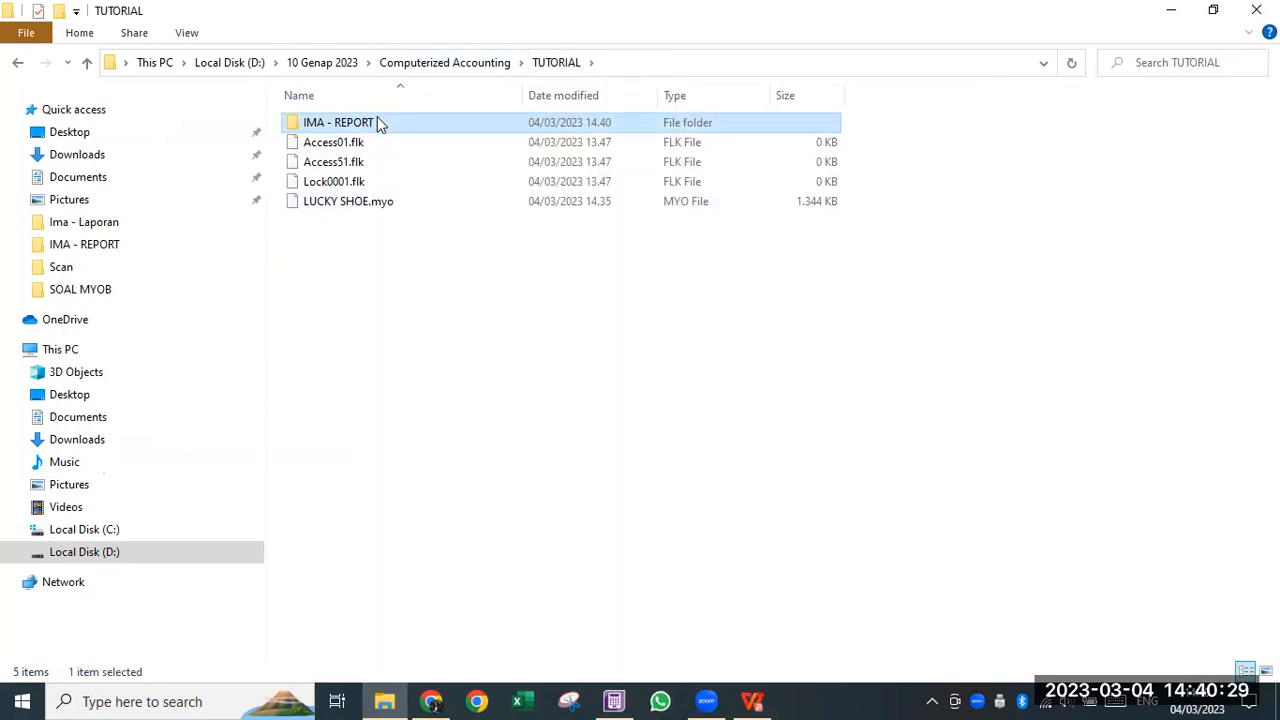
double_click(376, 122)
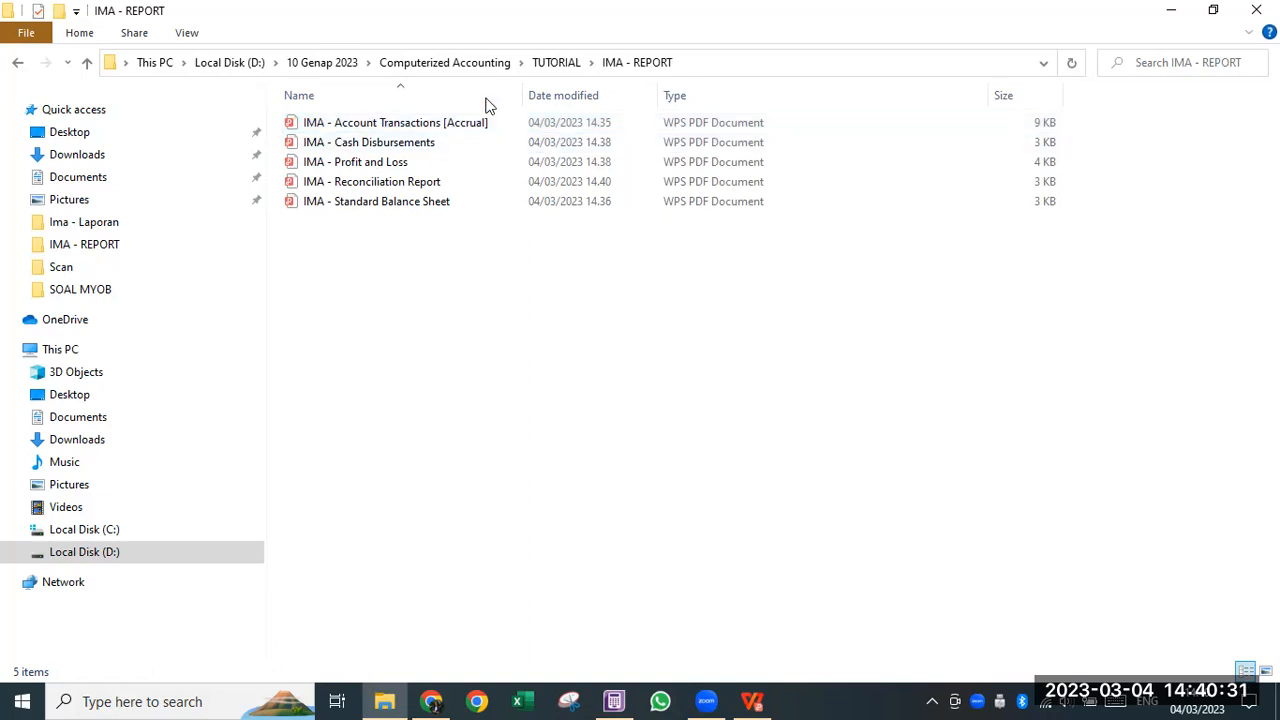
left_click(566, 62)
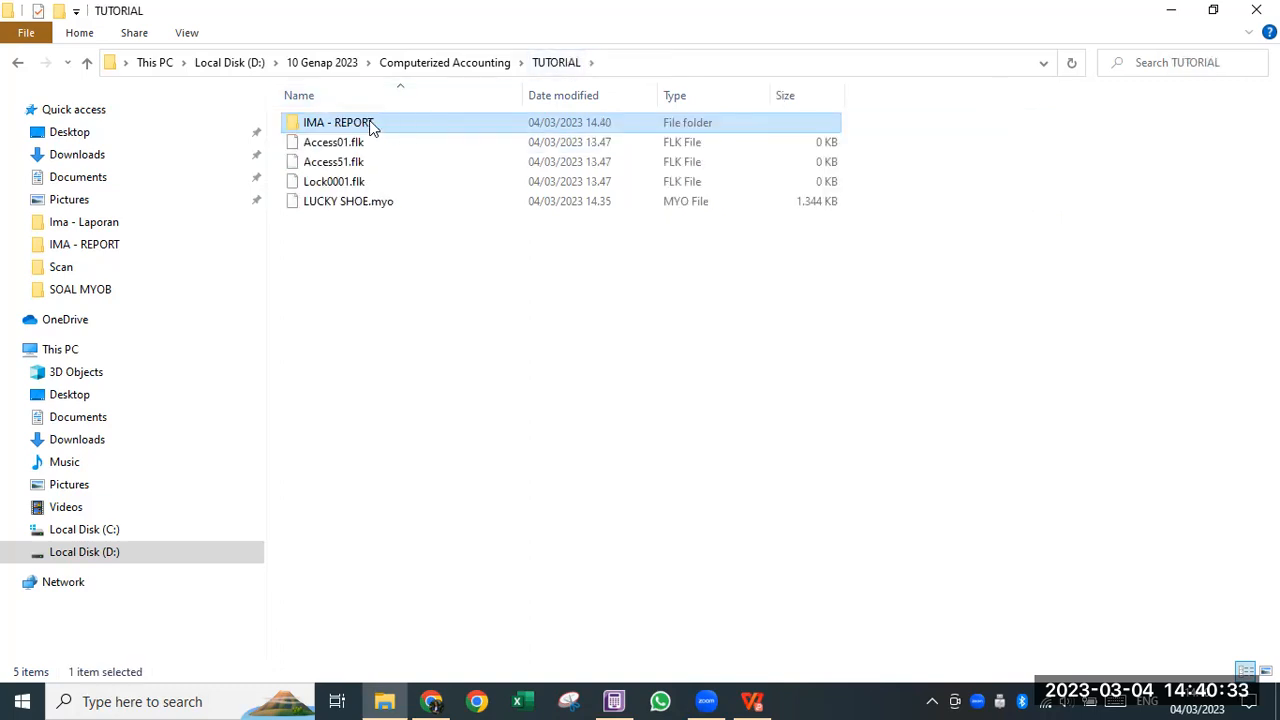
- Send IMA - REPORT to a compressed zip folder, keeping the default name 'IMA - REPORT'
right_click(371, 124)
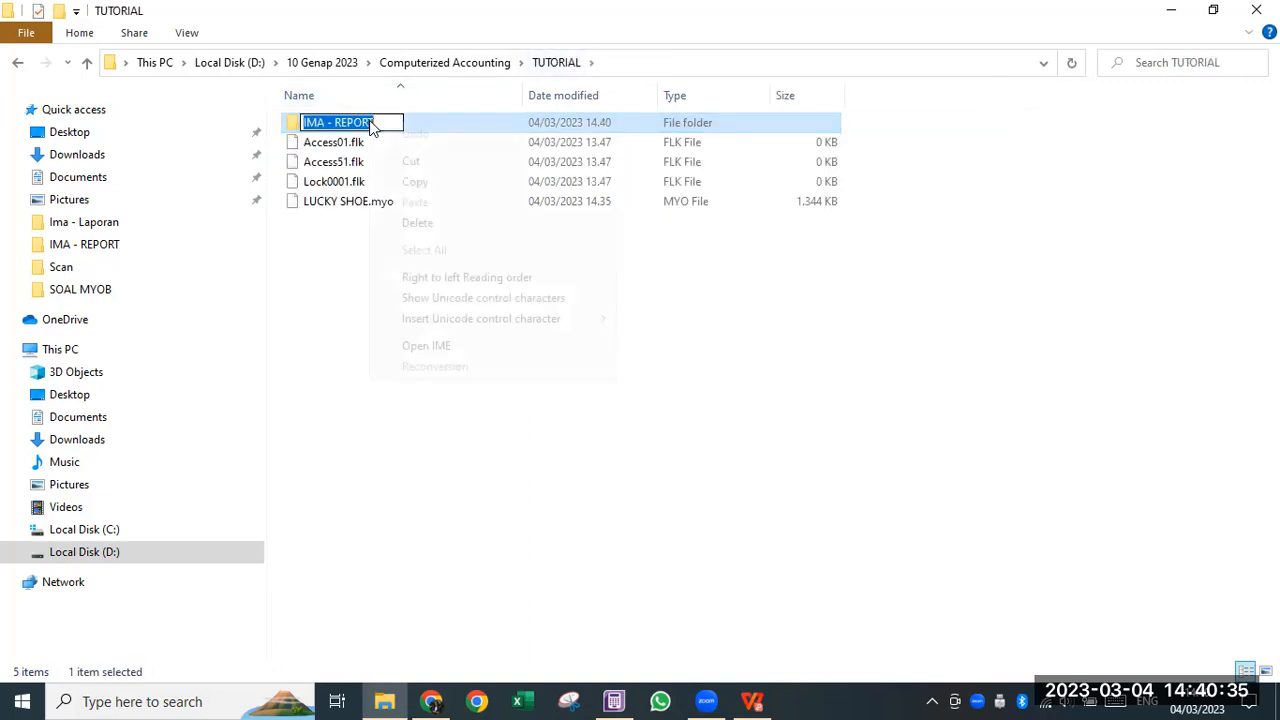
left_click(469, 122)
right_click(465, 124)
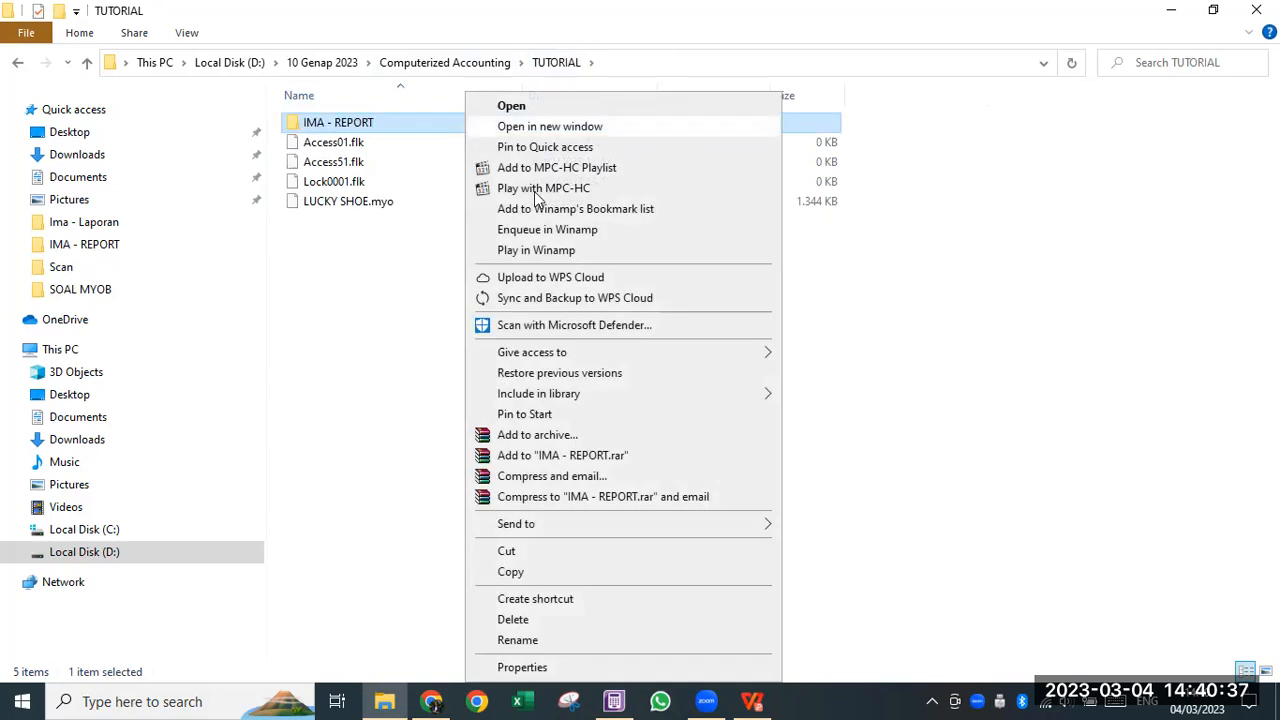
mouse_move(585, 527)
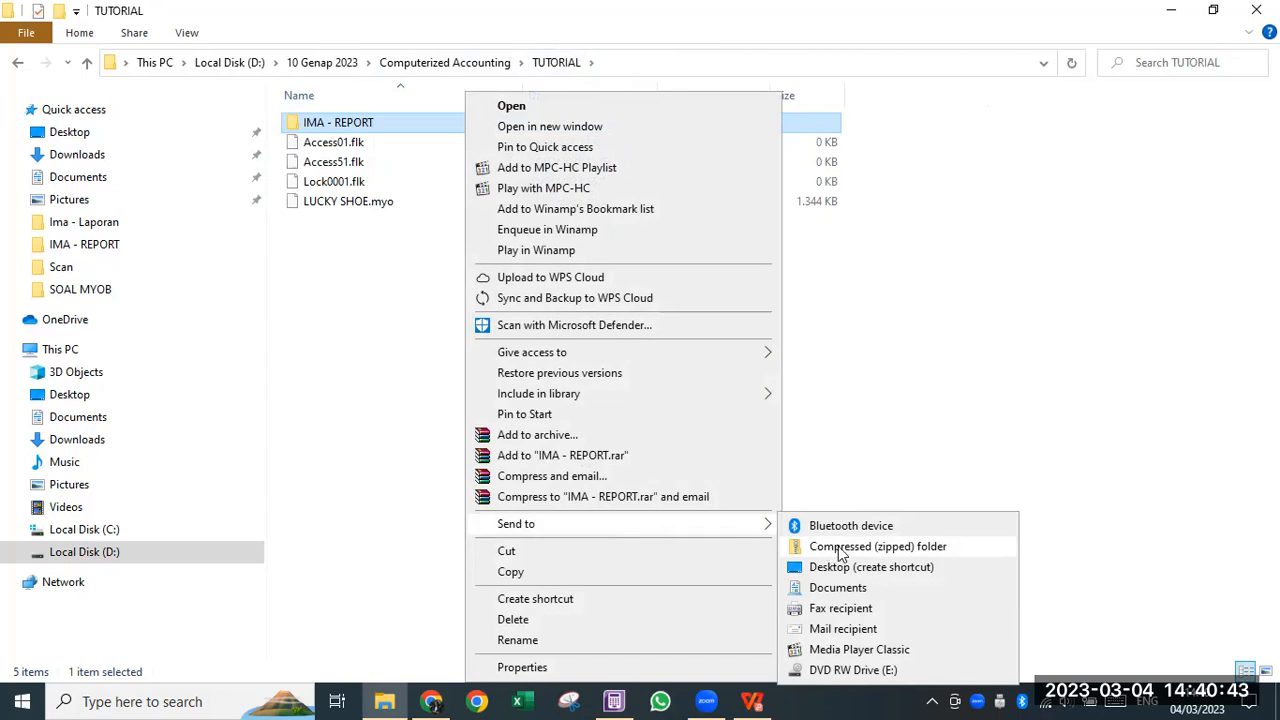
left_click(841, 553)
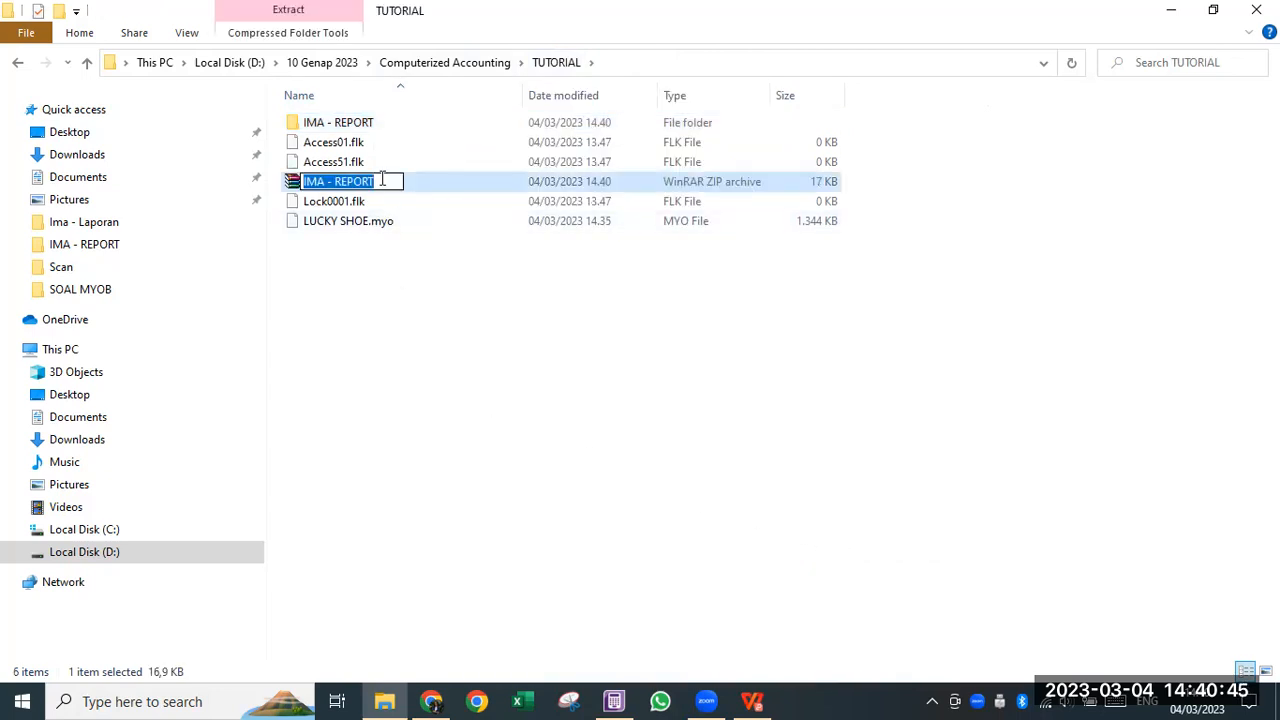
key("Return")
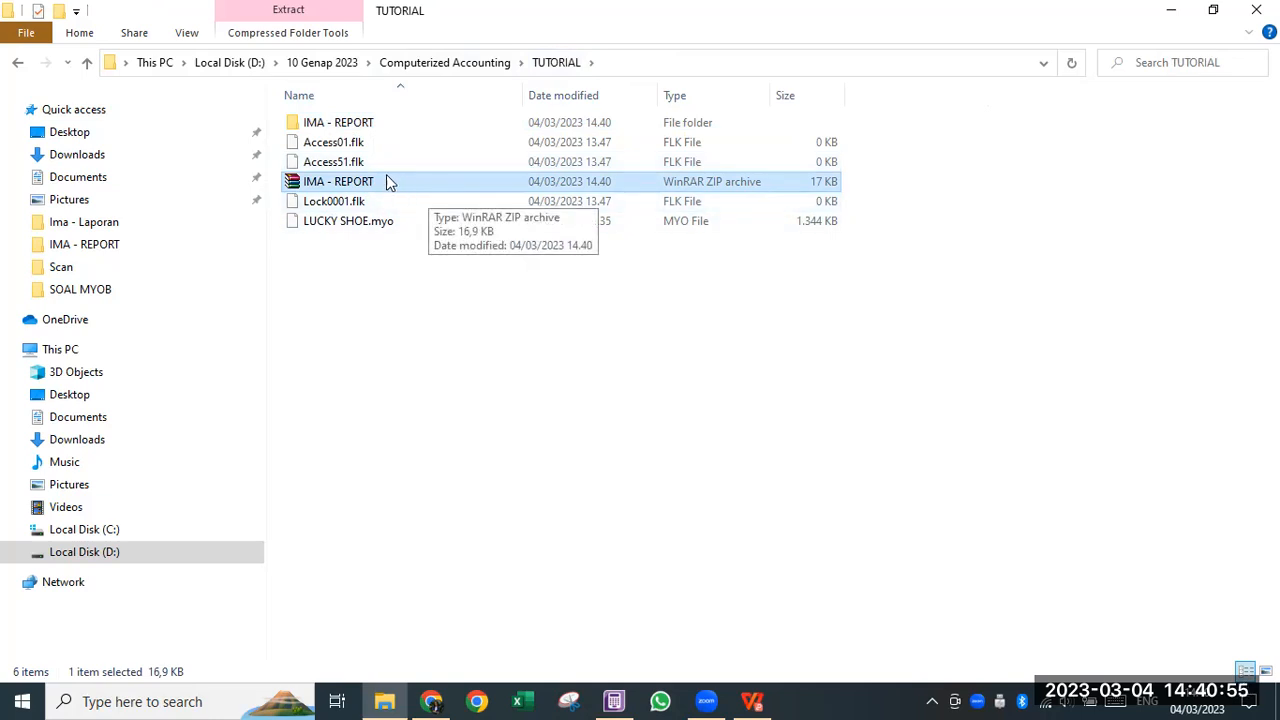
left_click(572, 128)
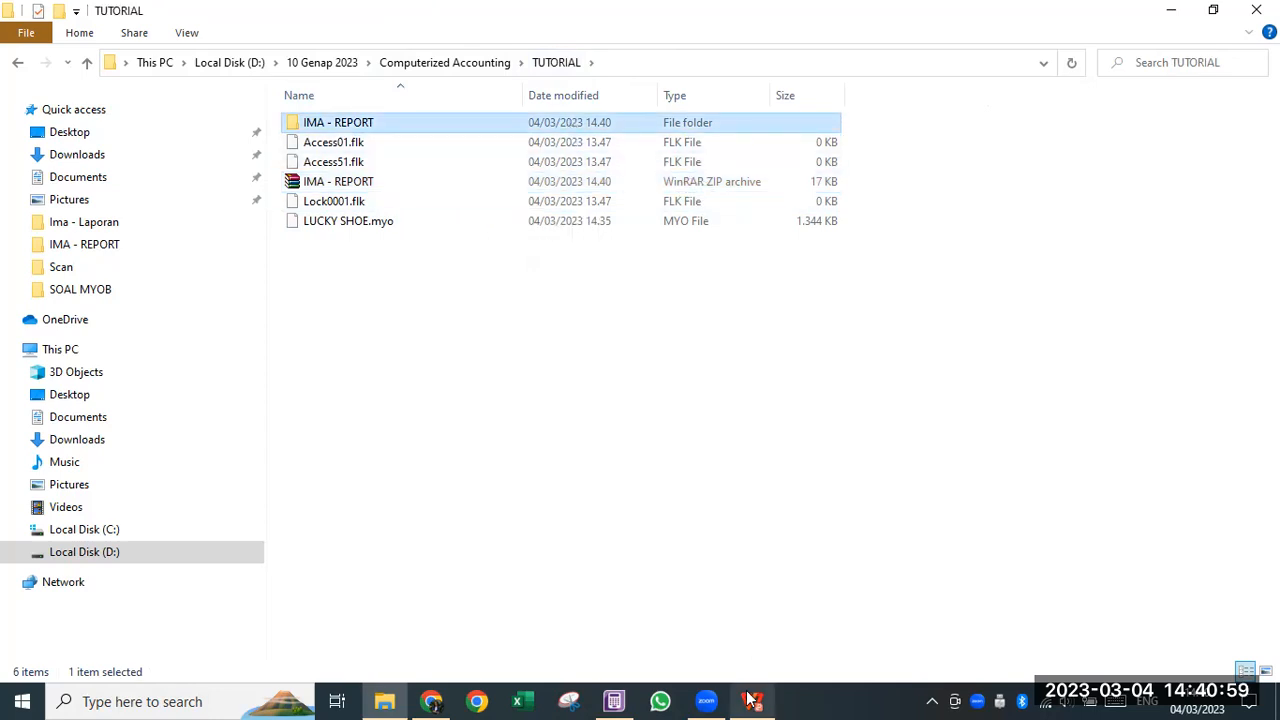
mouse_move(755, 700)
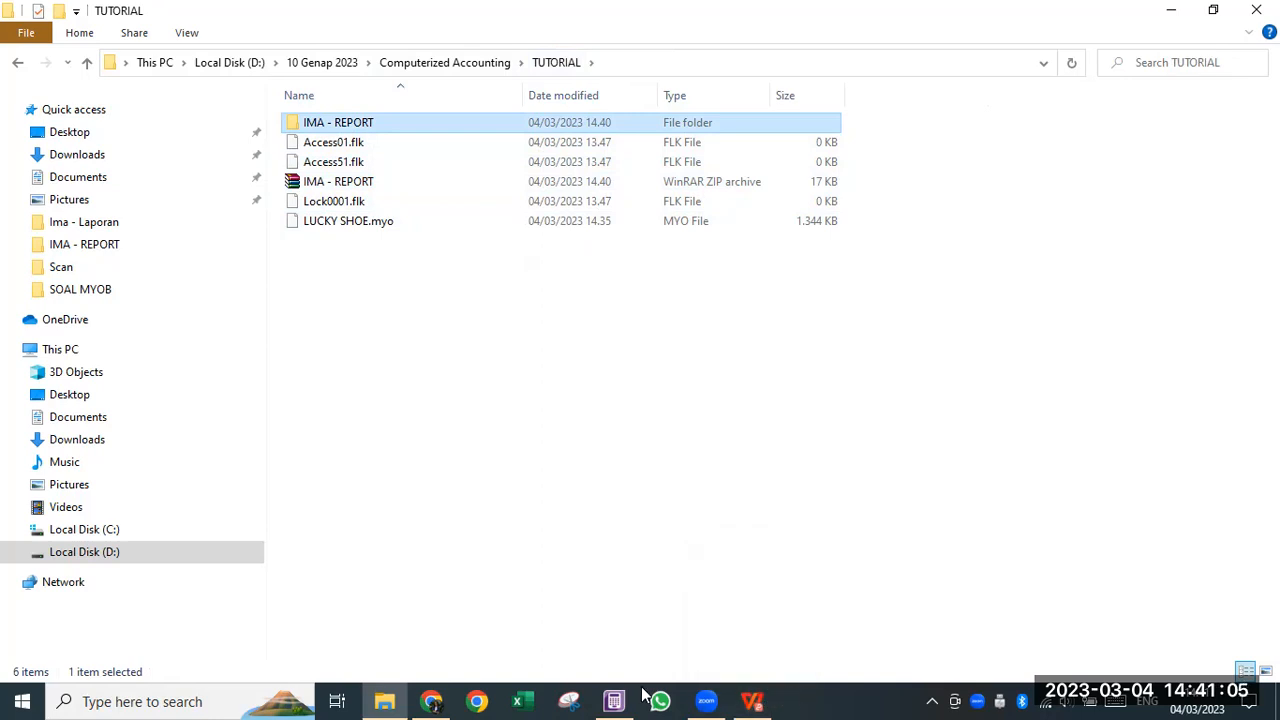
left_click(755, 700)
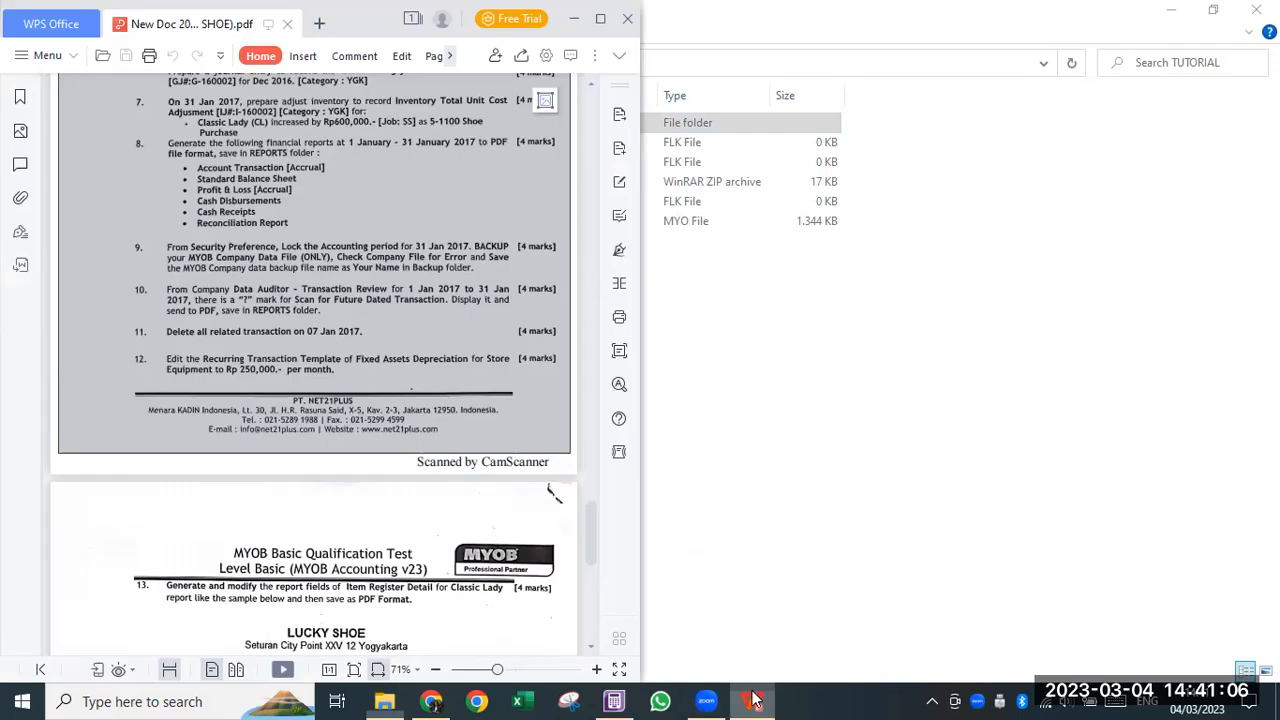
- Read task sheet items 9–12 on period locking and backup, then close the Reconciliation Report preview
left_click(600, 18)
scroll(547, 495, "down", 3)
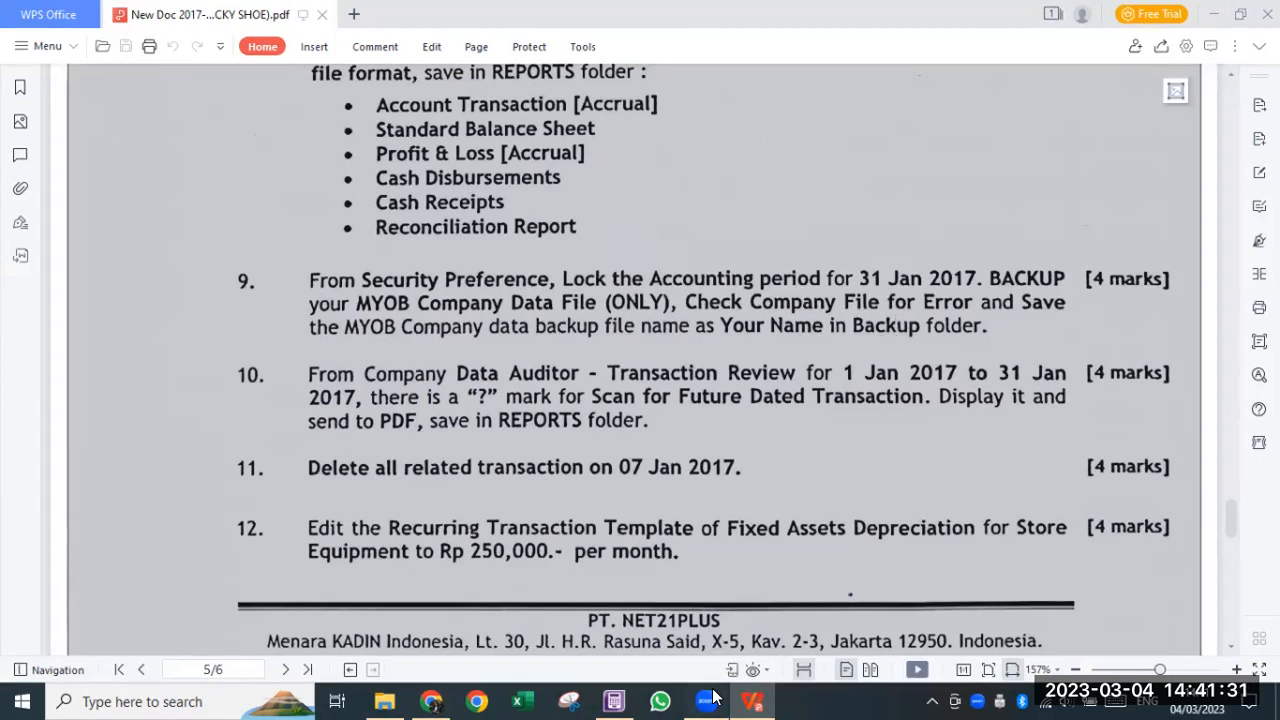
left_click(614, 701)
left_click(521, 628)
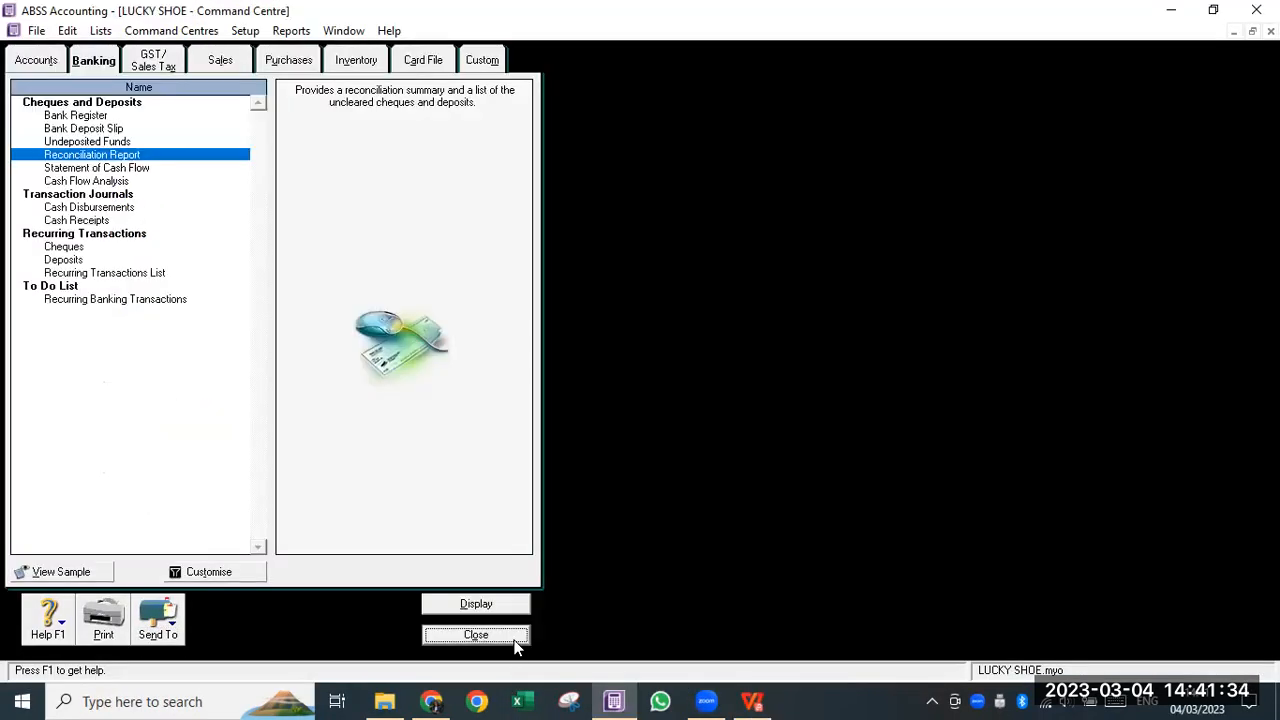
- Turn on the Security preferences period lock with 31/01/2017 as the lock date and save
left_click(514, 638)
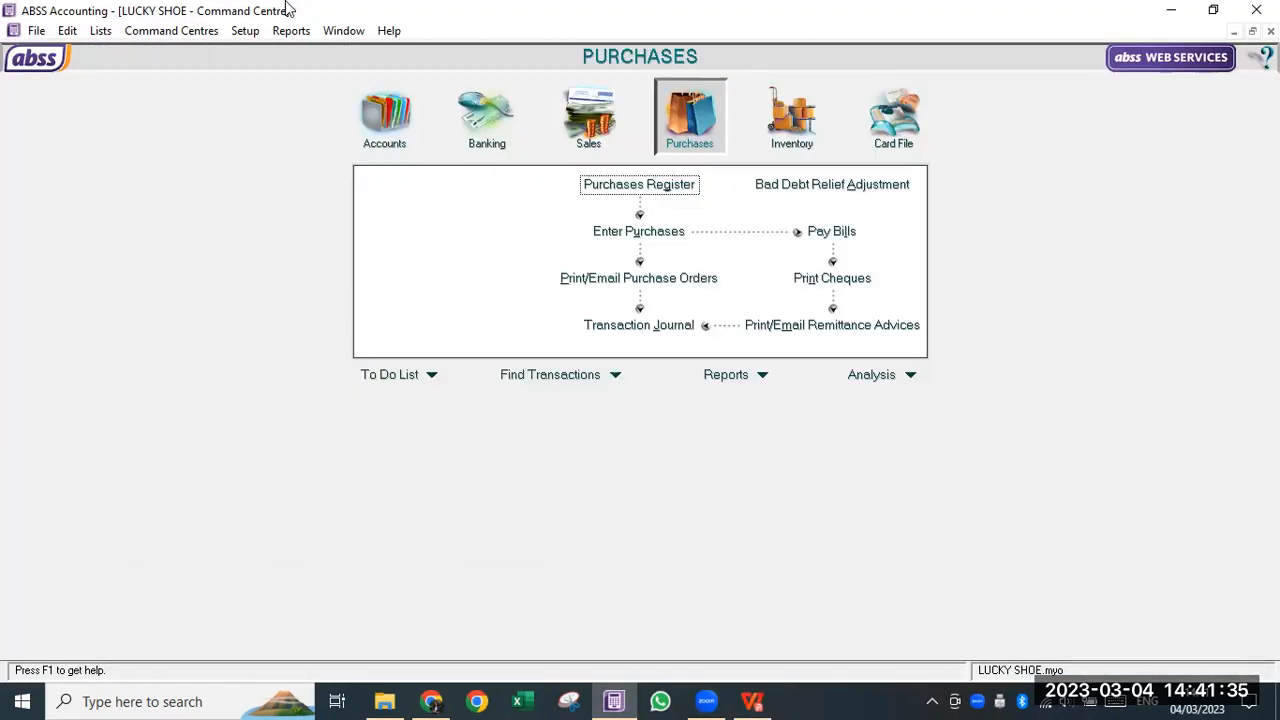
left_click(240, 33)
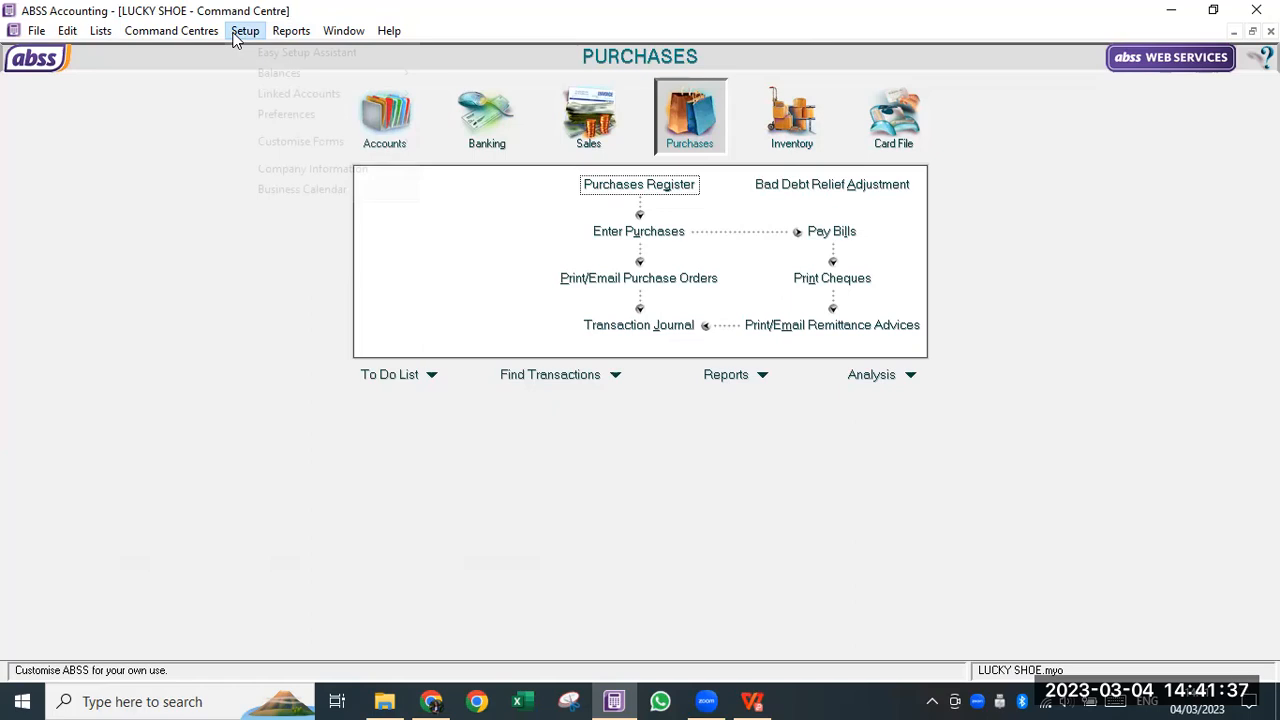
left_click(270, 112)
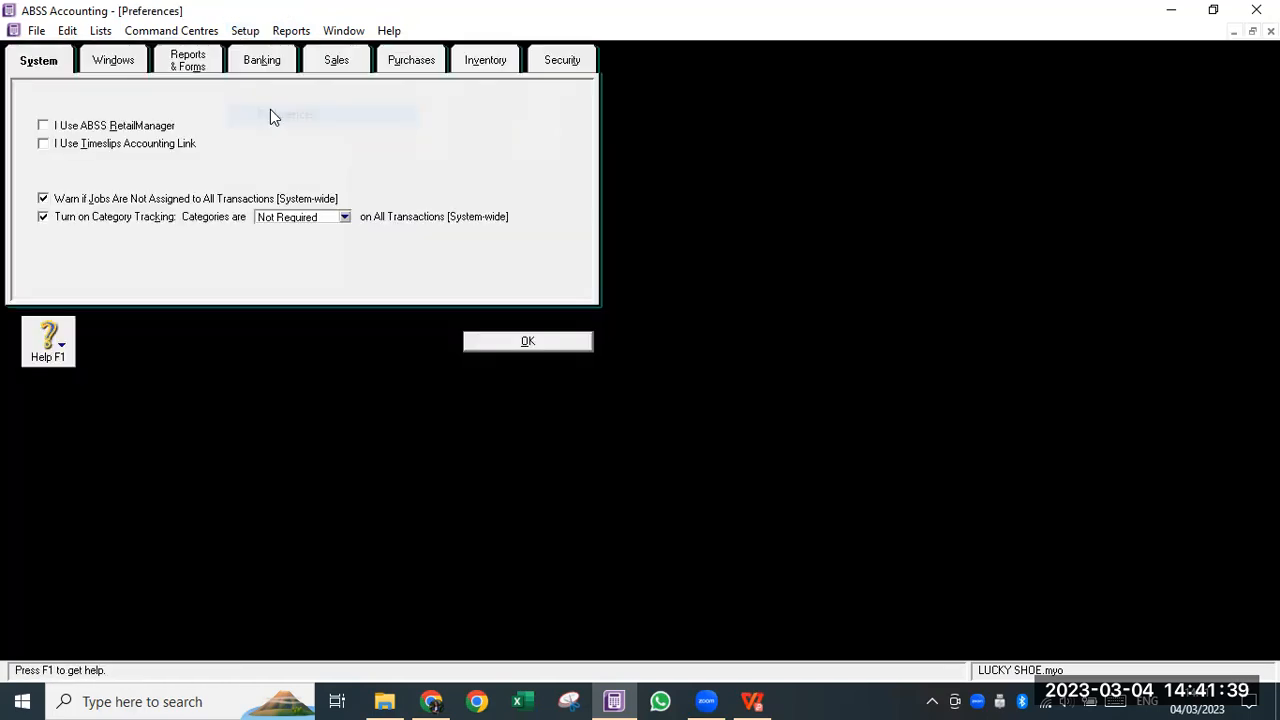
left_click(547, 64)
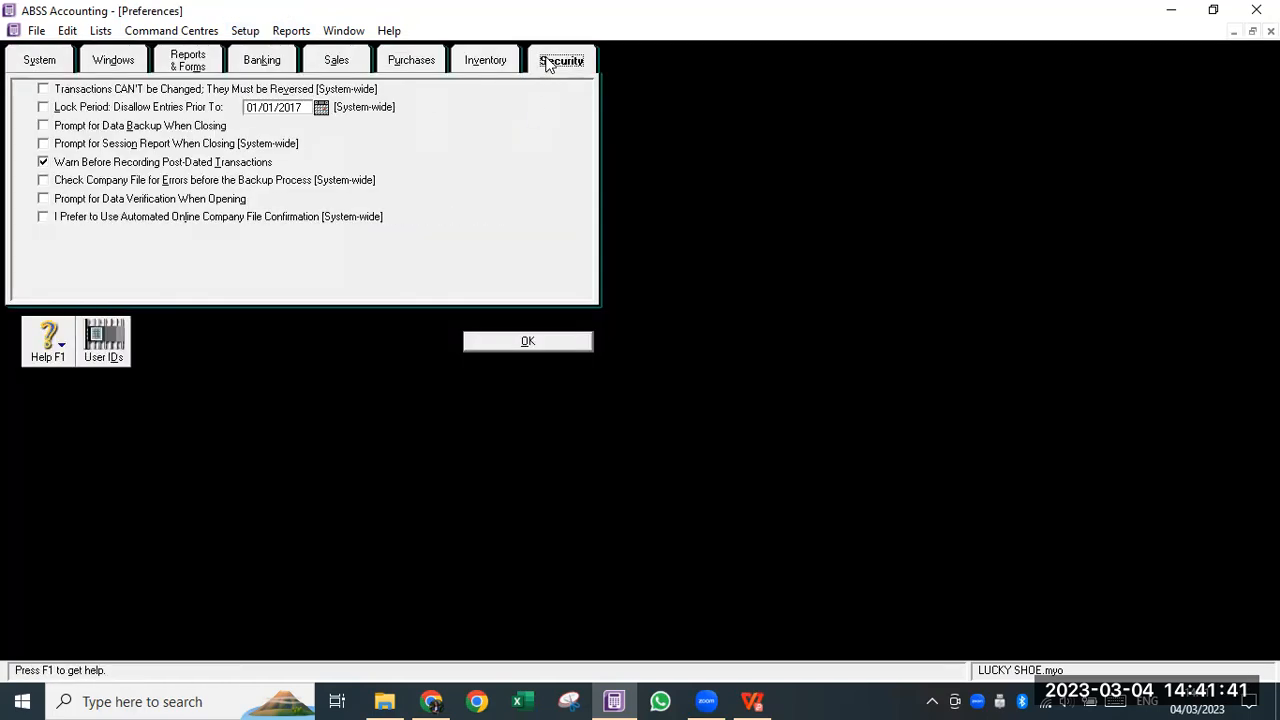
left_click(44, 107)
left_click(298, 107)
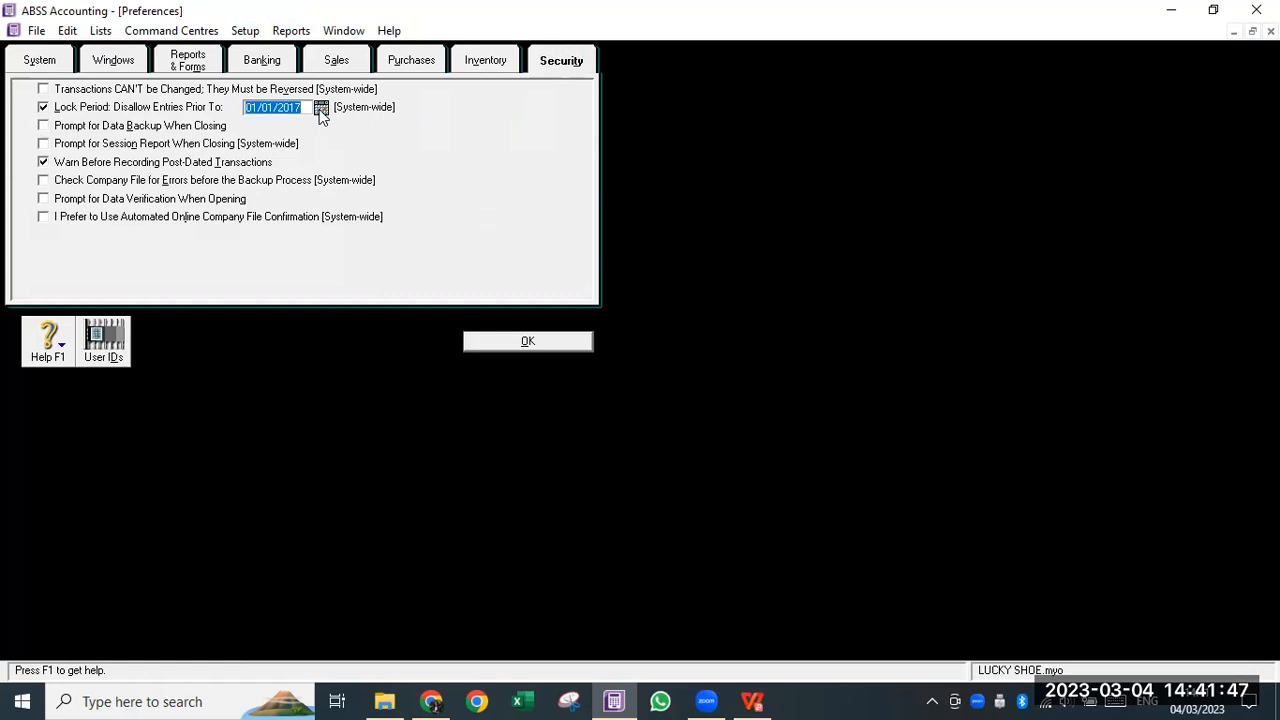
left_click(320, 107)
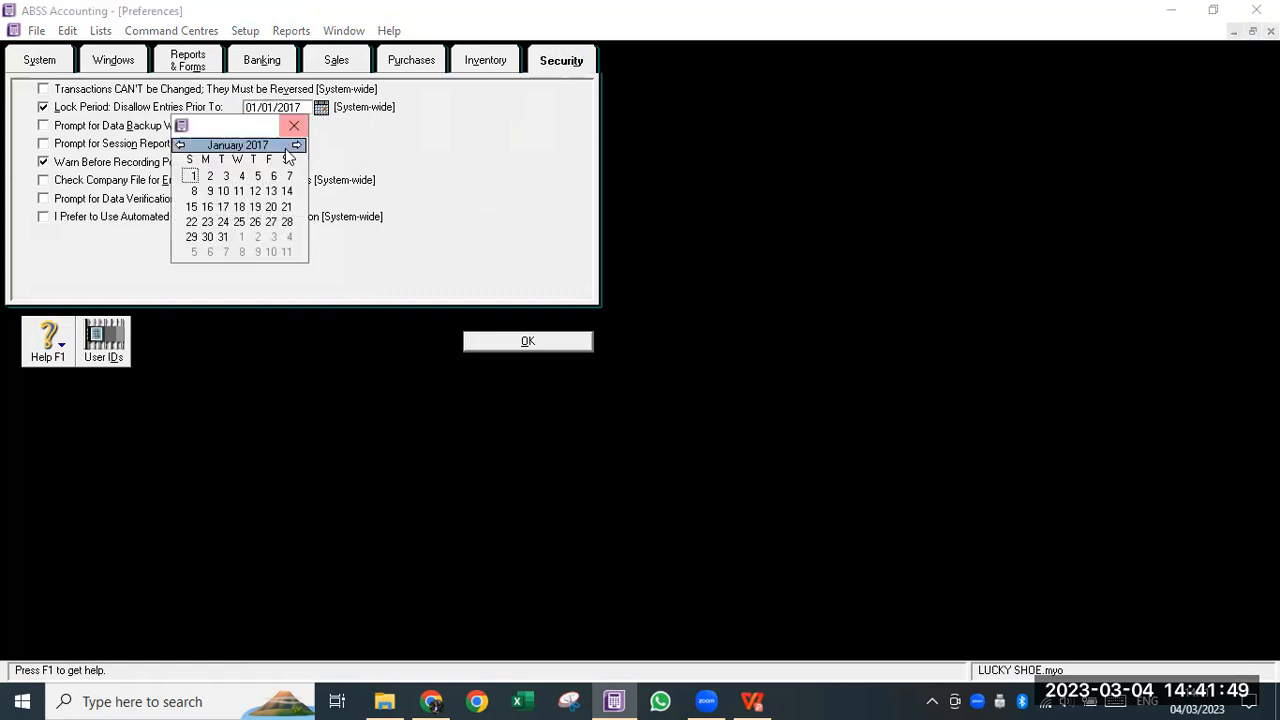
left_click(222, 237)
left_click(528, 341)
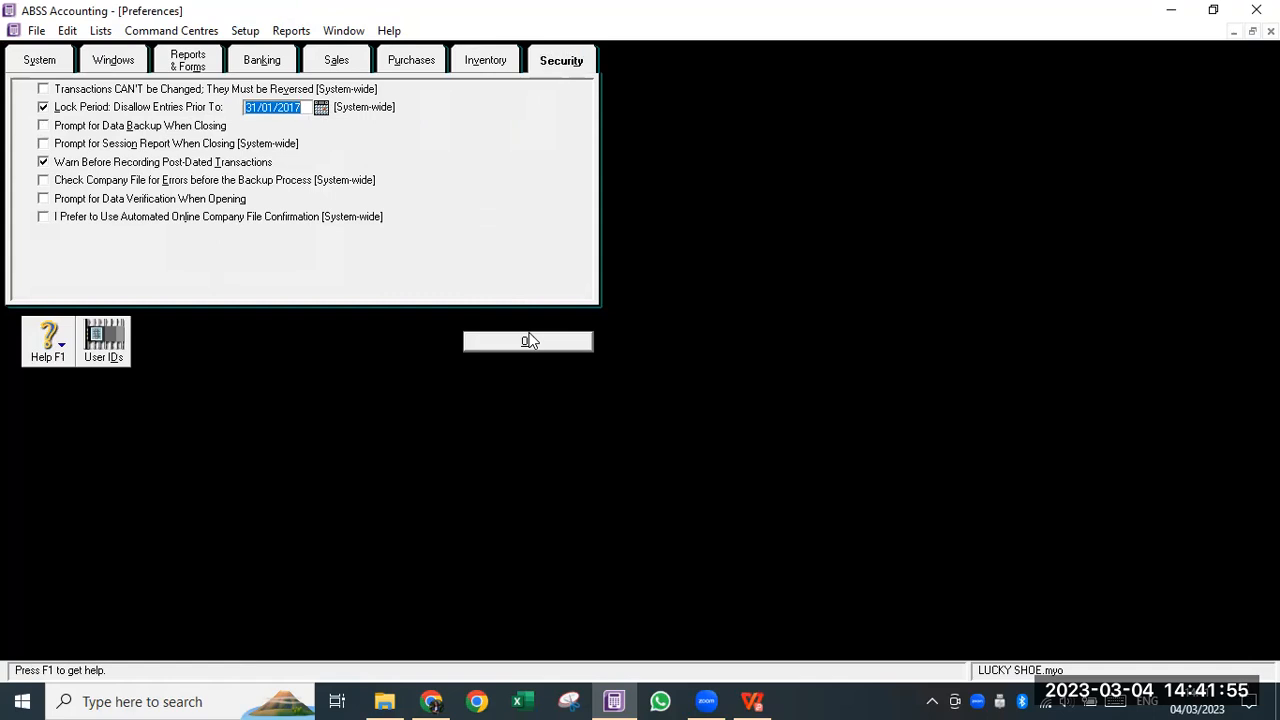
left_click(532, 342)
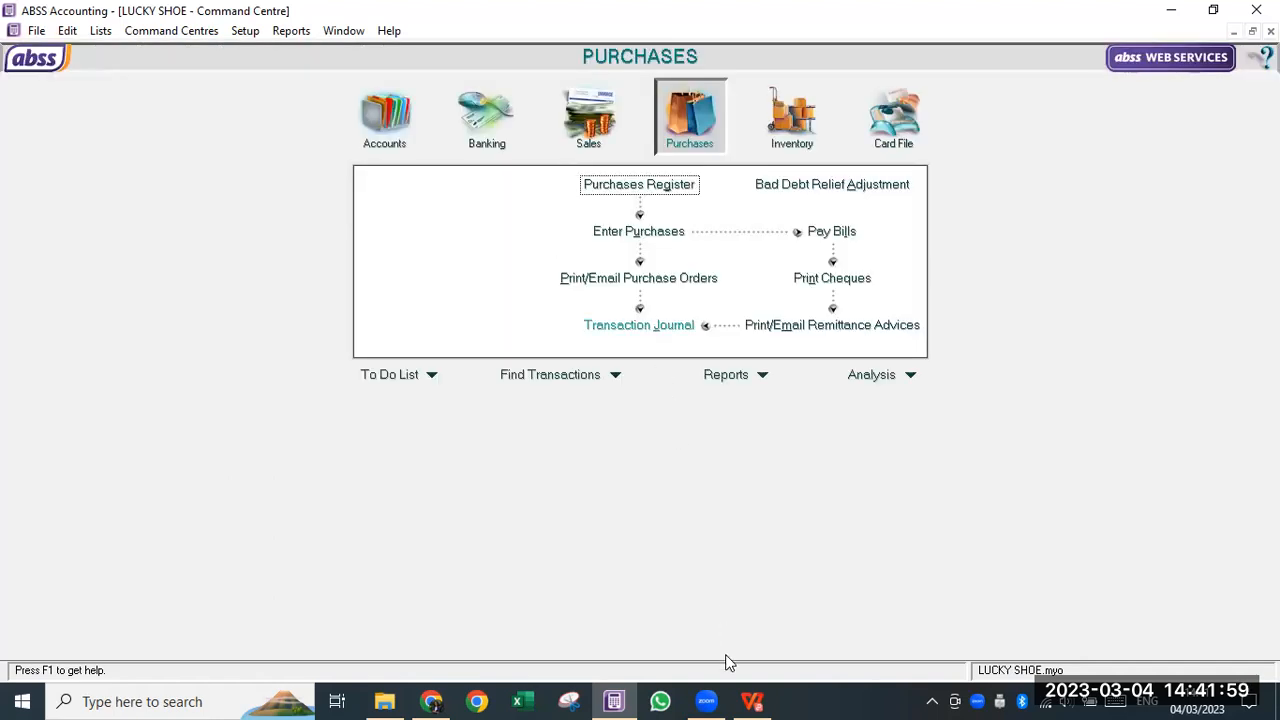
left_click(753, 700)
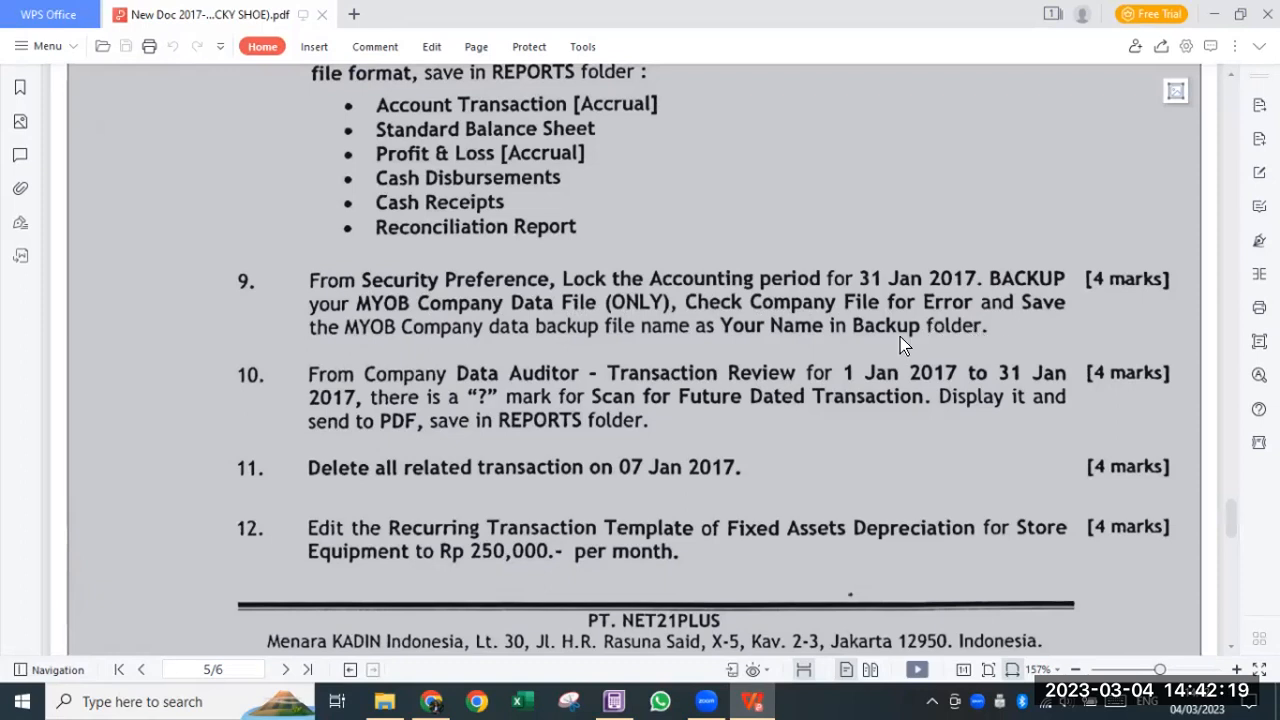
left_click(704, 700)
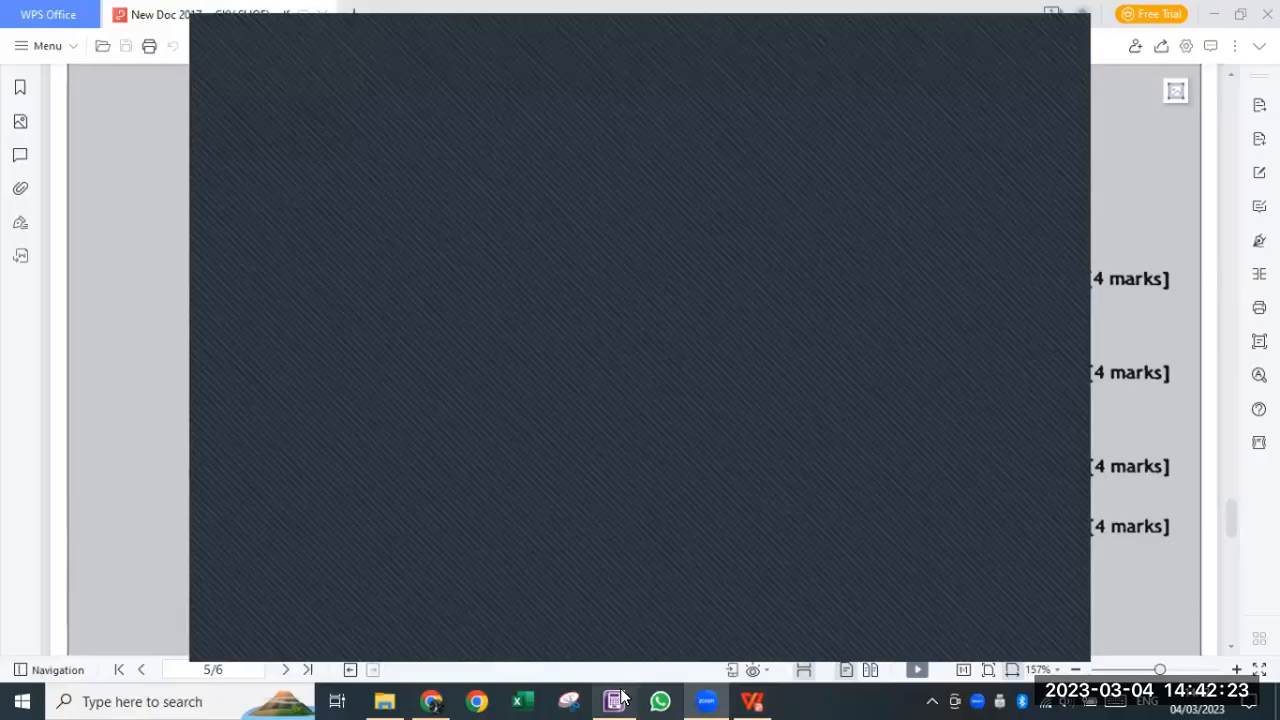
left_click(617, 699)
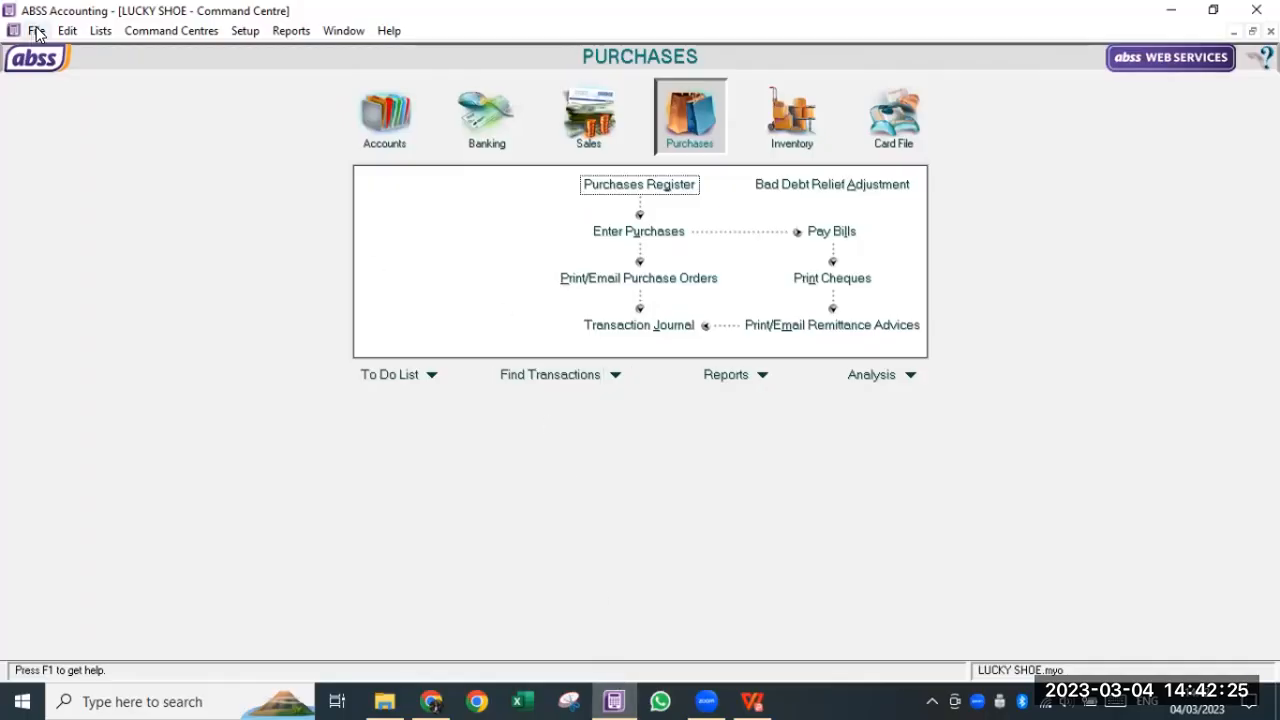
- Start a Back Up of the company file only, checking it for errors first
left_click(36, 31)
left_click(71, 198)
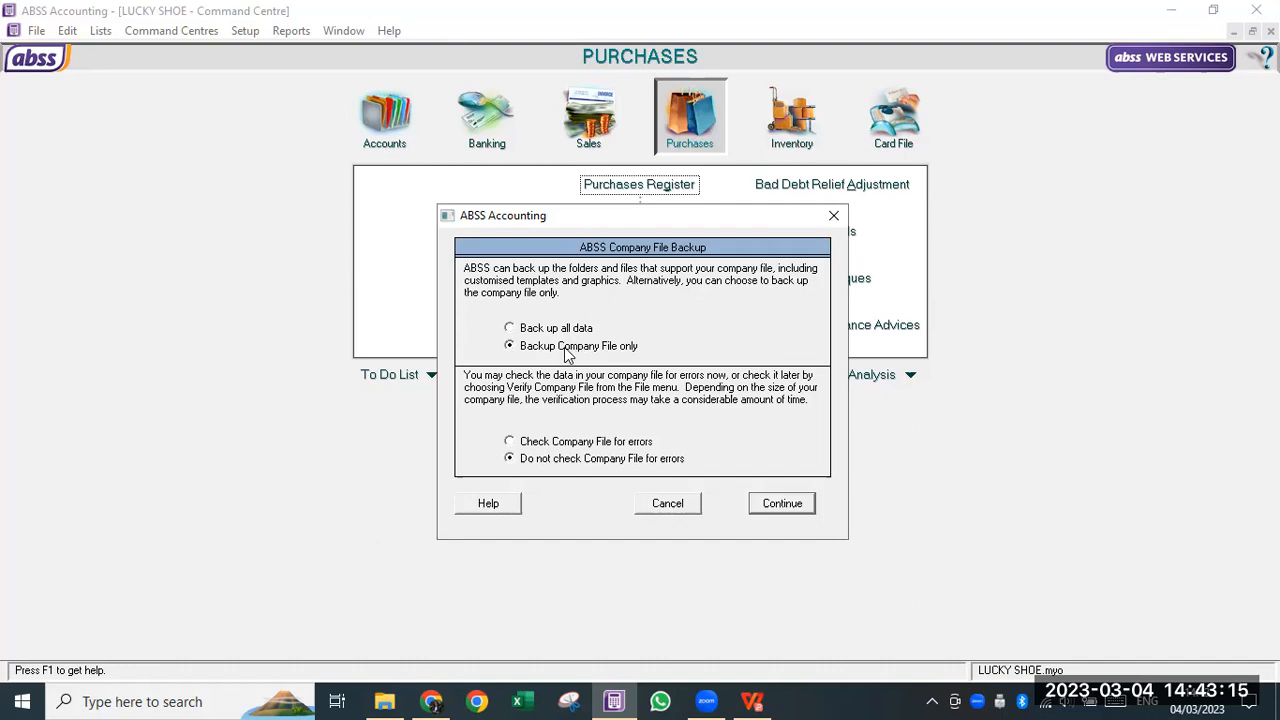
left_click(562, 444)
left_click(785, 504)
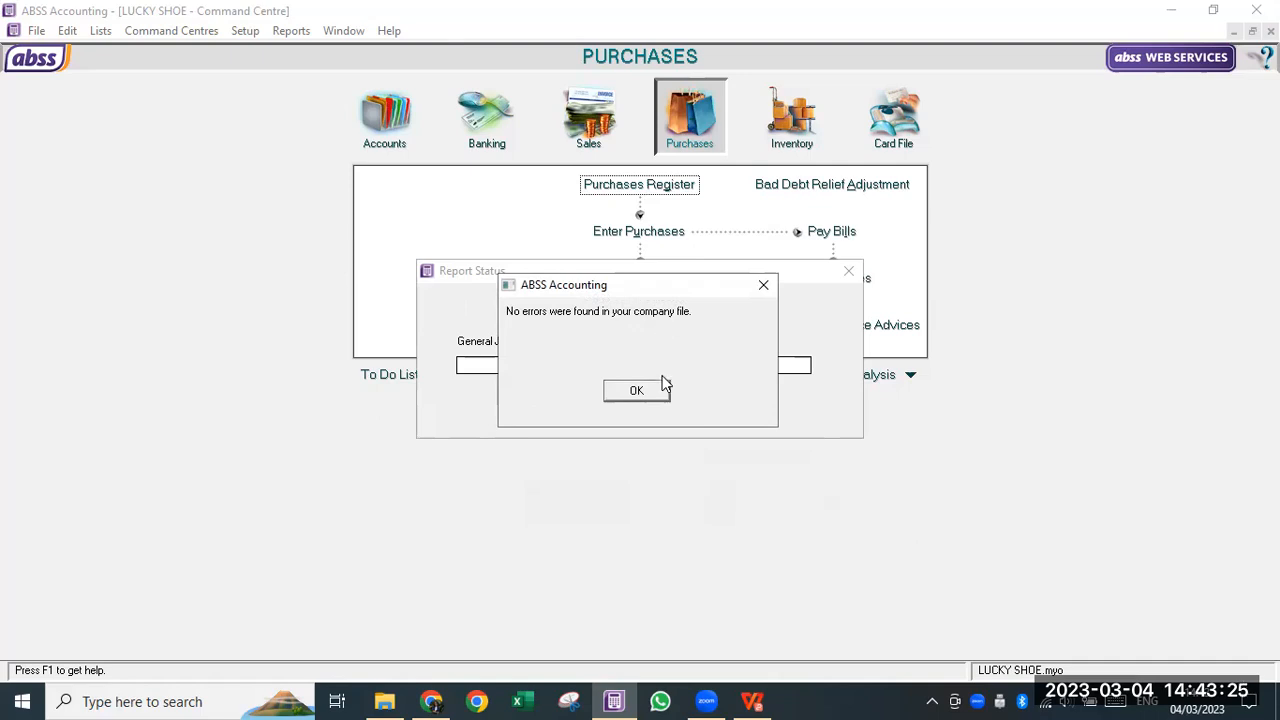
left_click(645, 394)
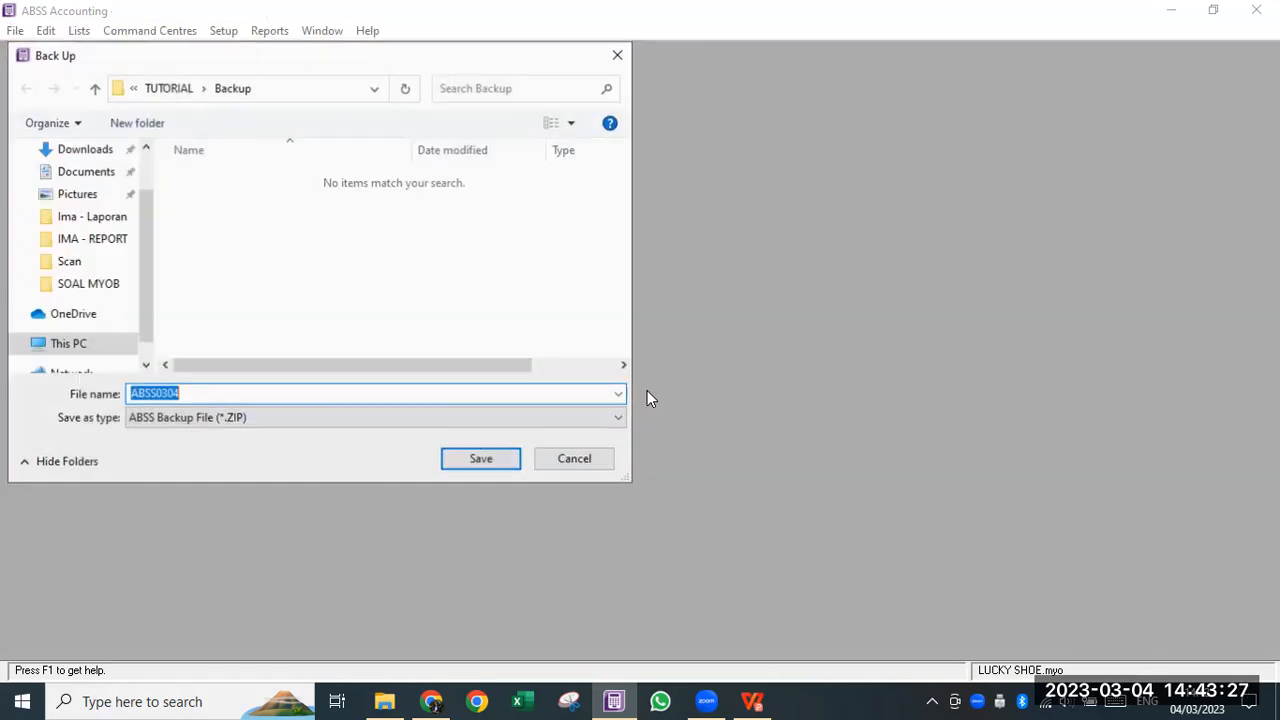
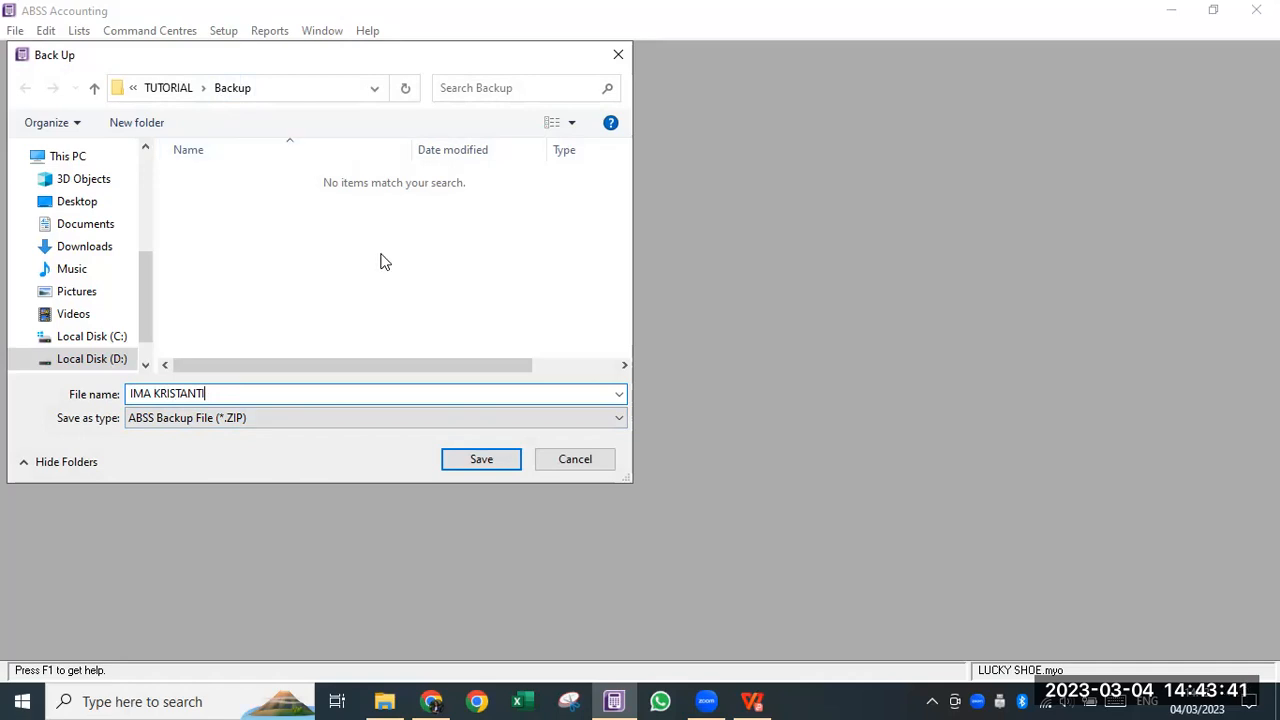
- Name the backup zip with the student's name and save it in the Backup folder
left_click(493, 459)
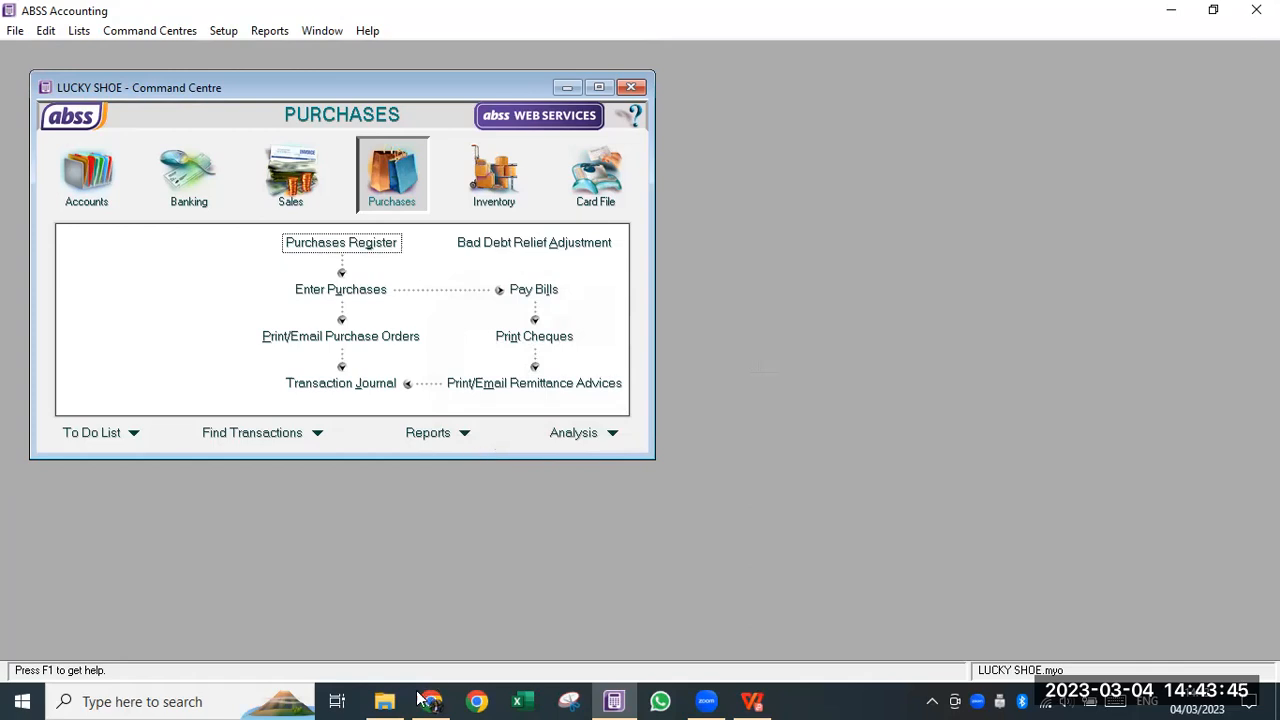
left_click(384, 701)
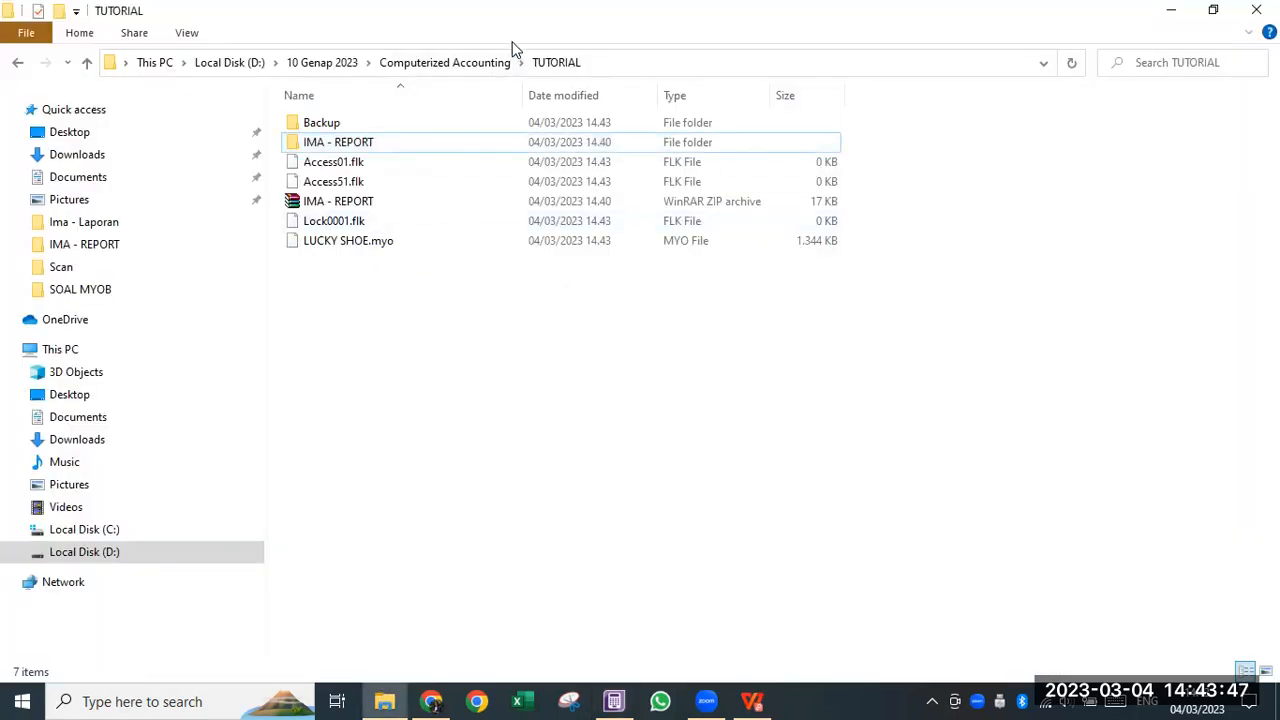
- Extract the backup zip into the Backup folder with Extract Here
left_click(322, 130)
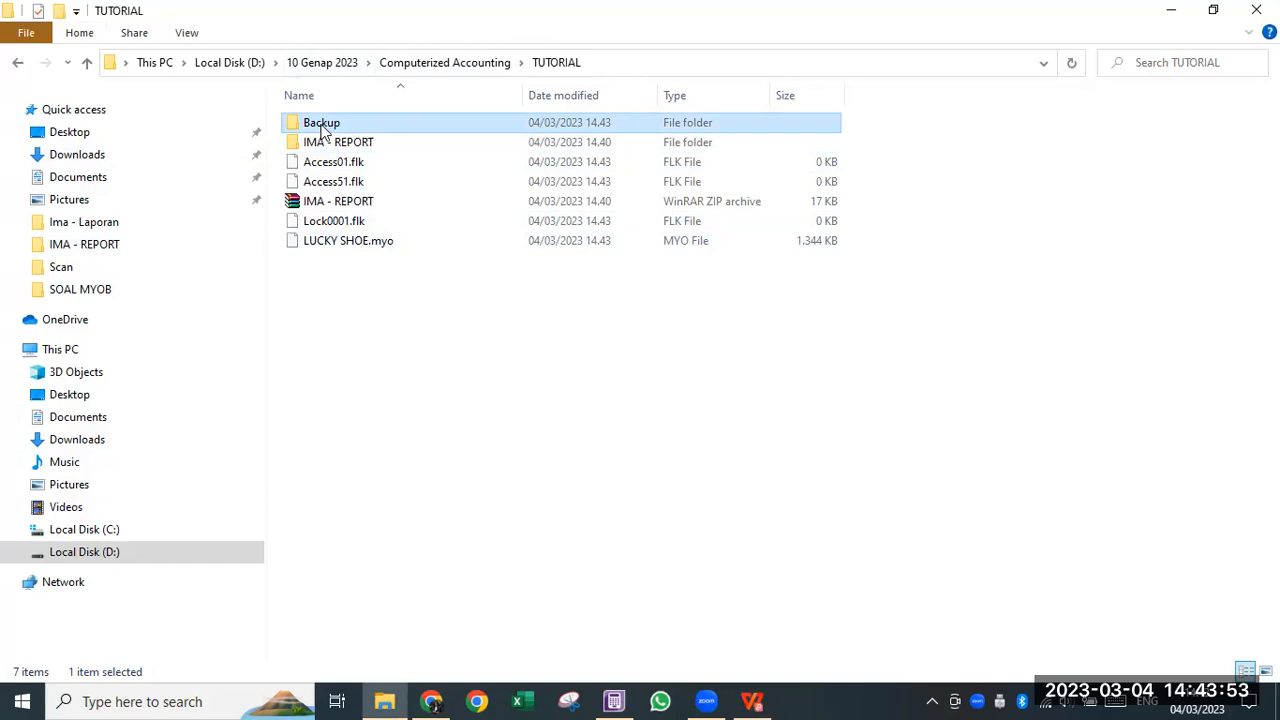
double_click(325, 132)
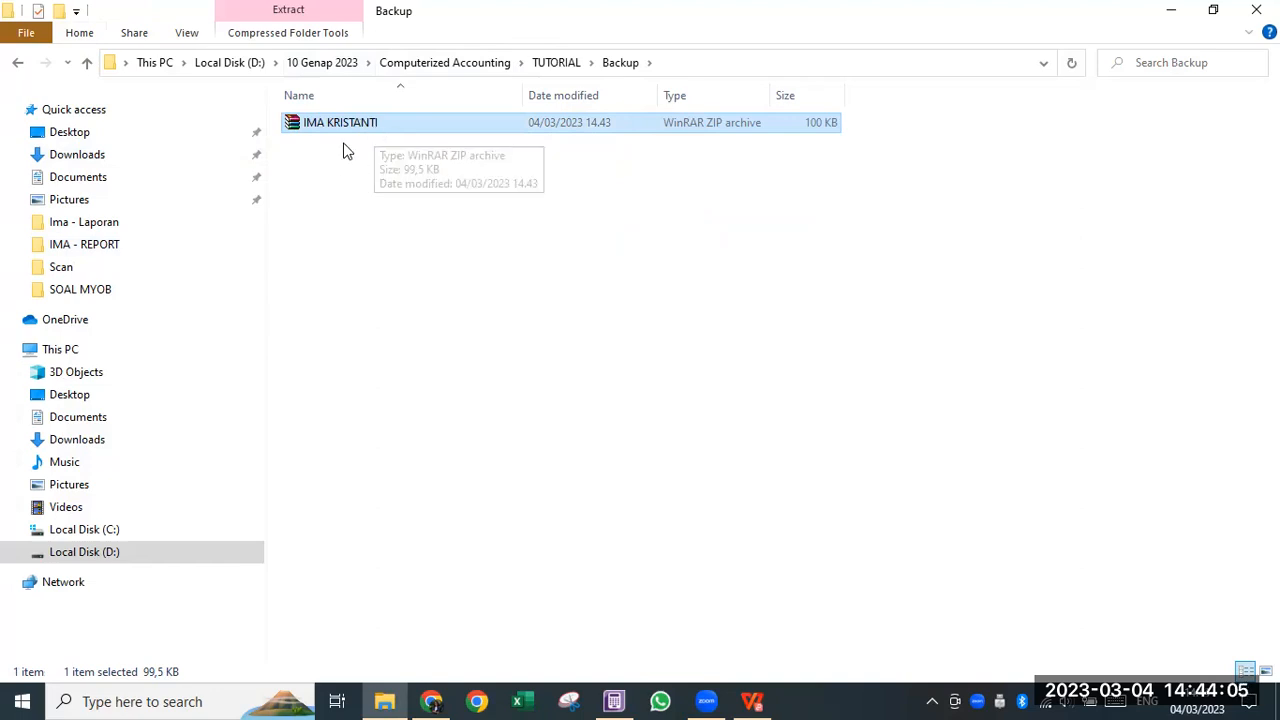
double_click(340, 123)
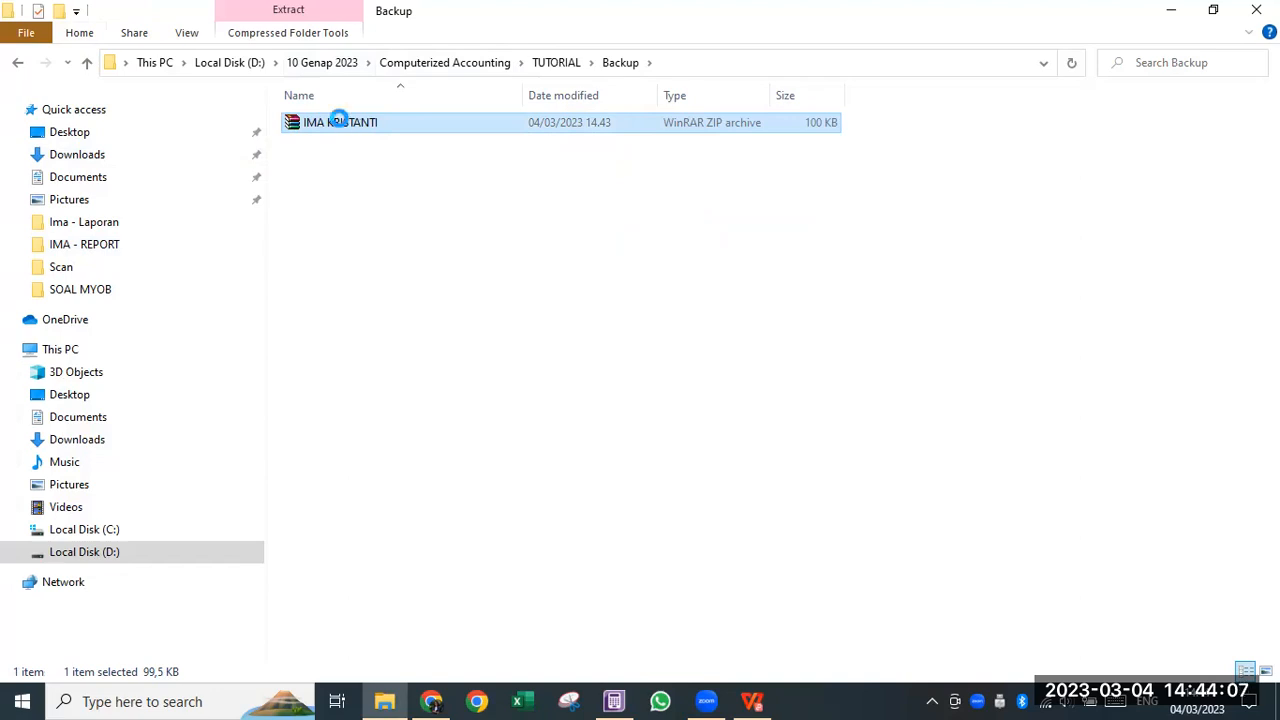
right_click(340, 127)
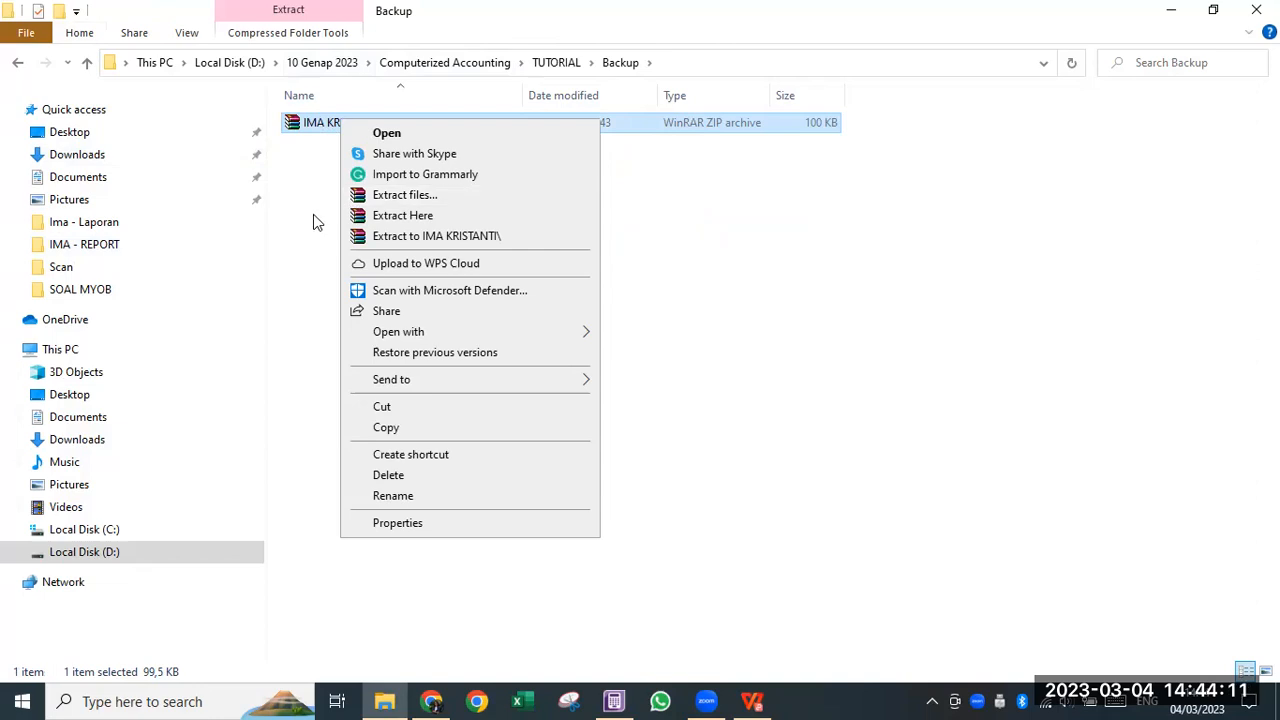
left_click(412, 216)
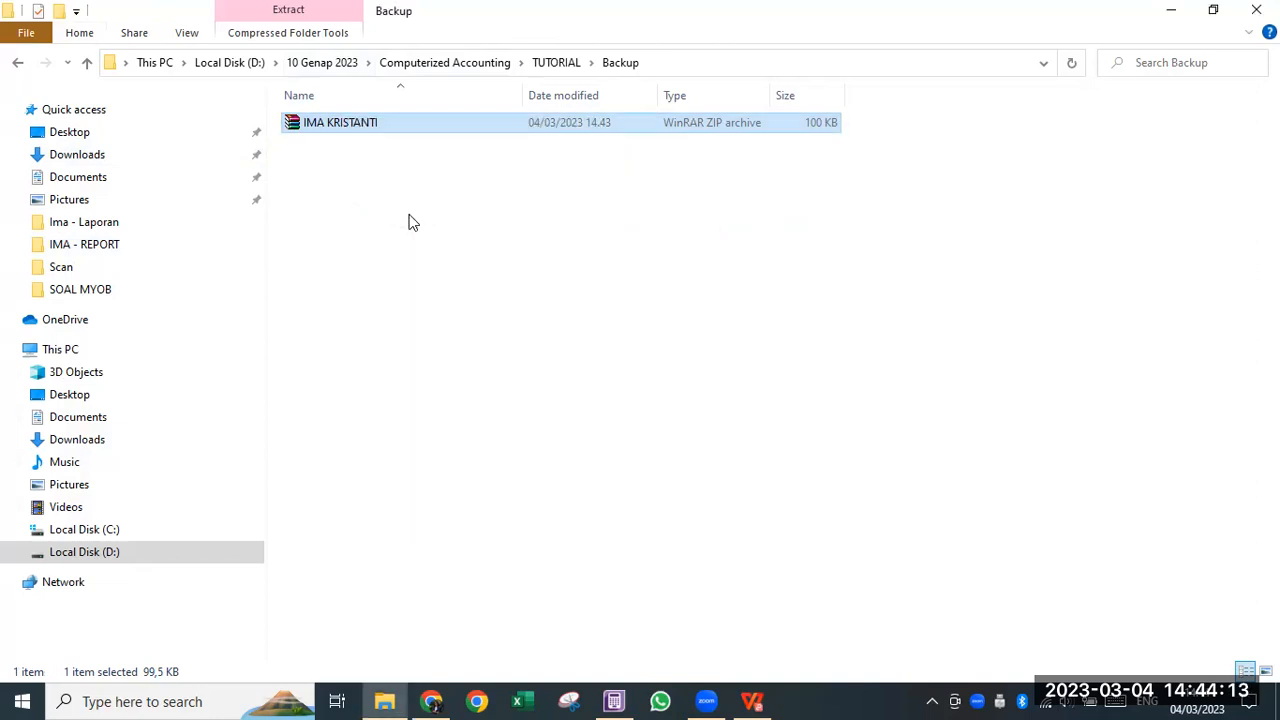
- Open 10 Genap 2023 > Computerized Accounting > TUTORIAL and select LUCKY SHOE.myo
double_click(351, 125)
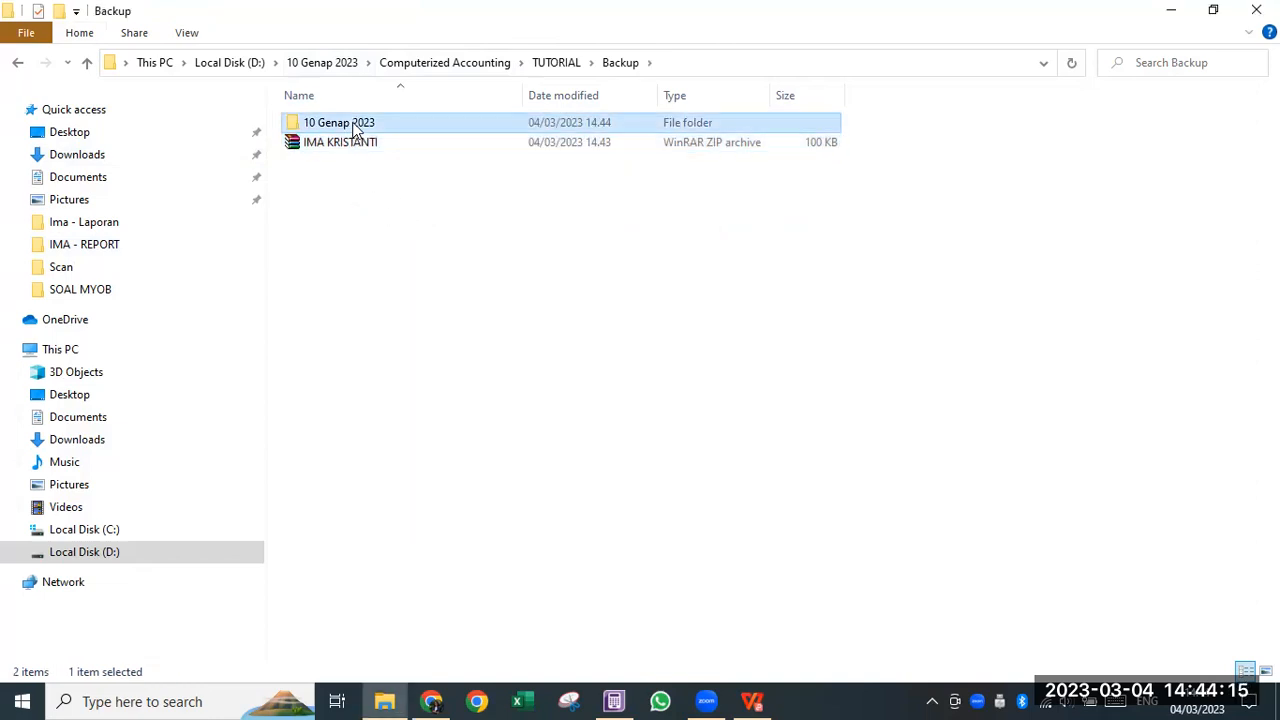
double_click(351, 125)
double_click(351, 125)
left_click(351, 125)
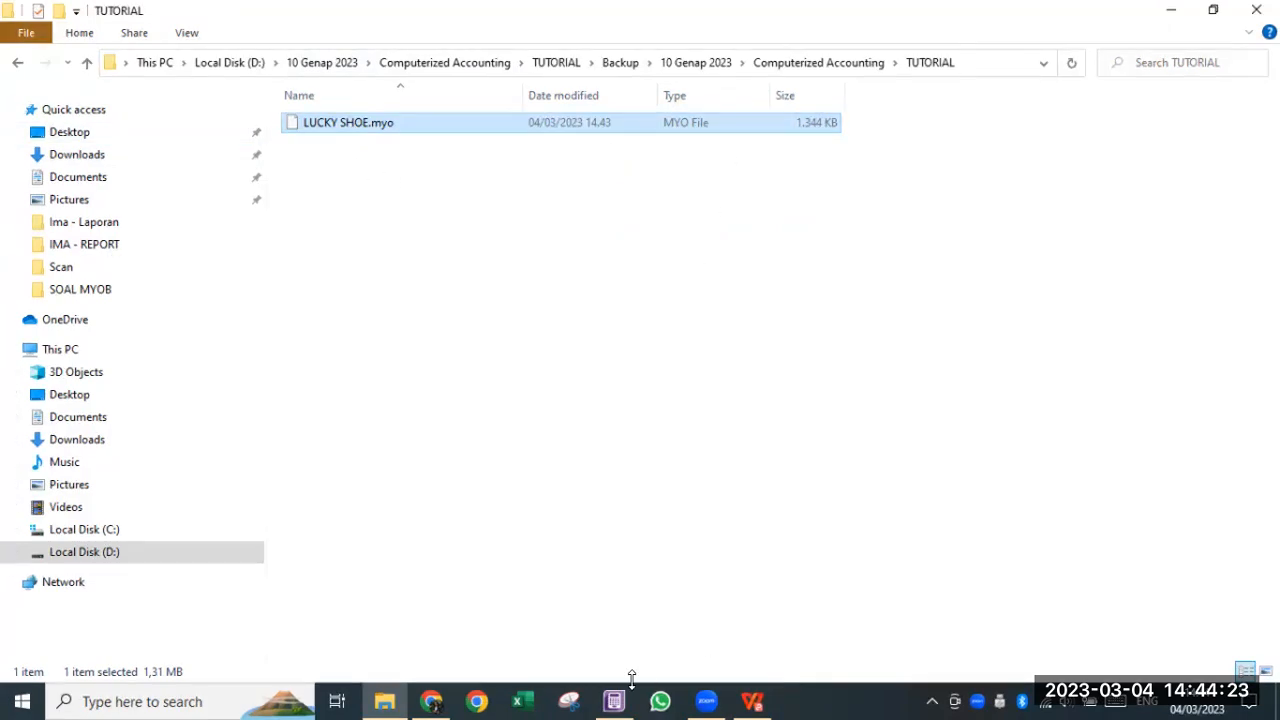
mouse_move(621, 697)
left_click(628, 621)
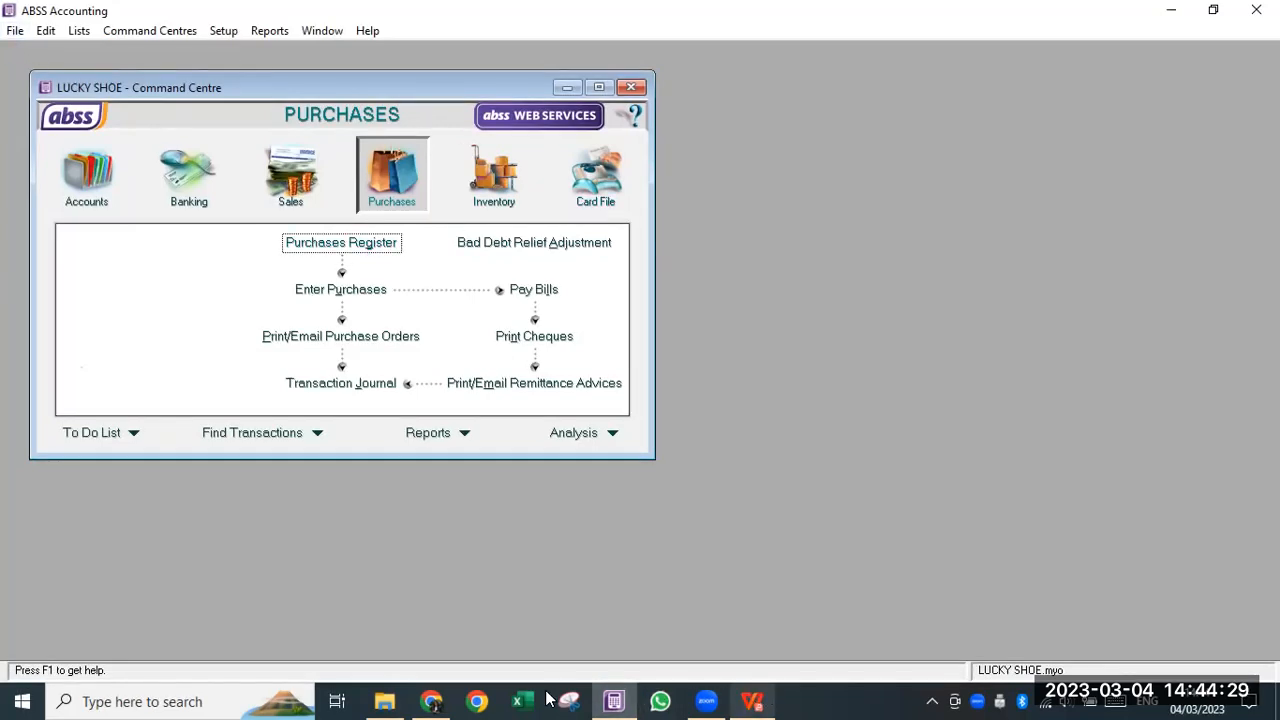
left_click(384, 701)
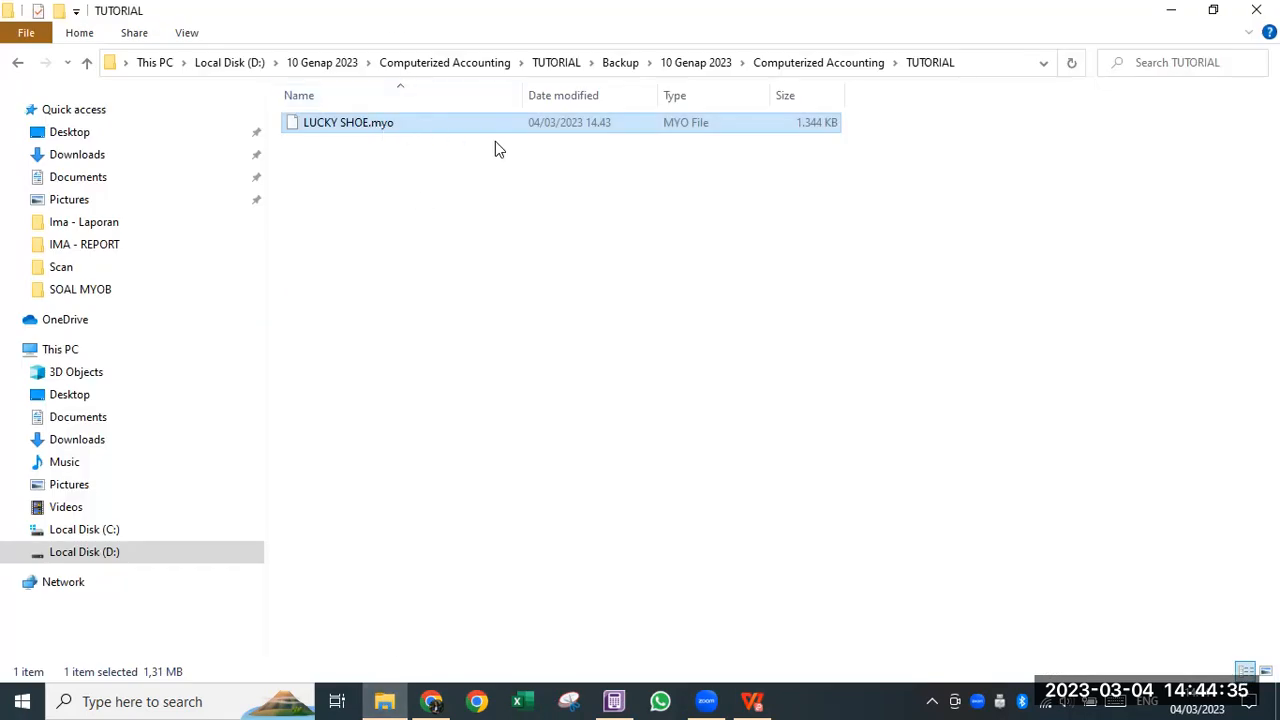
left_click(706, 700)
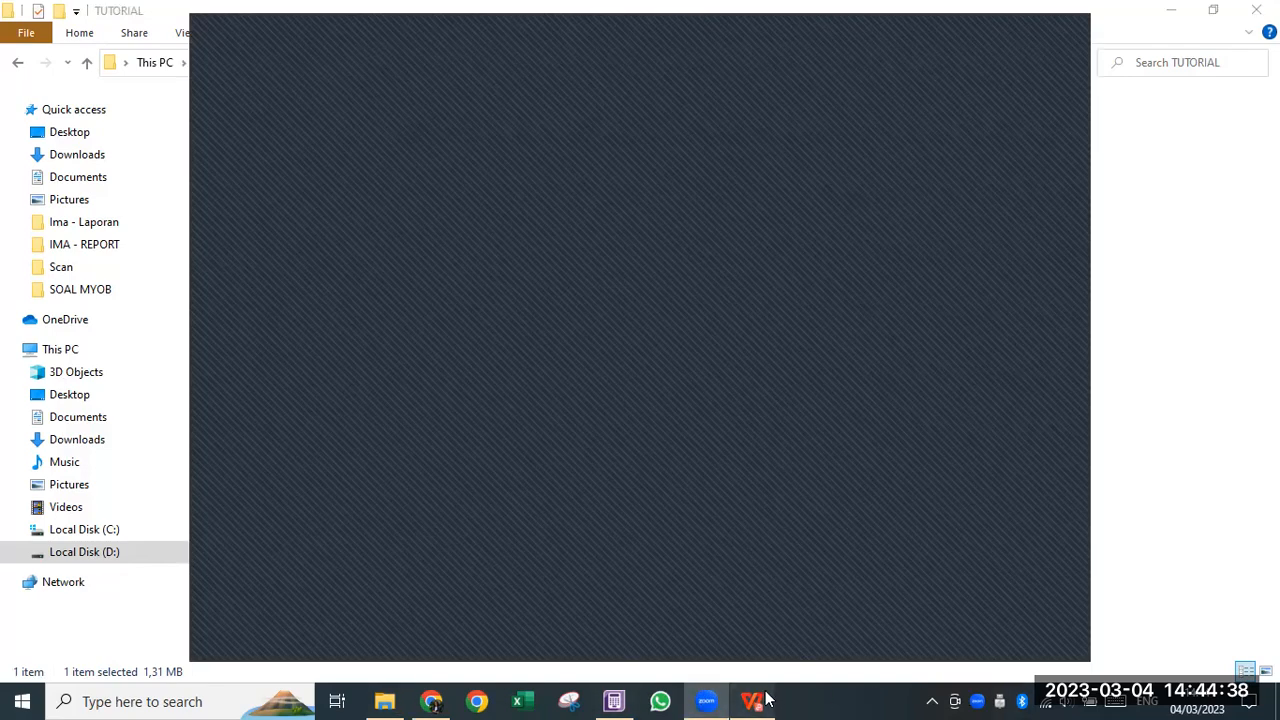
- Read task 10's Data Auditor instructions in the assignment PDF, then return to ABSS
left_click(758, 700)
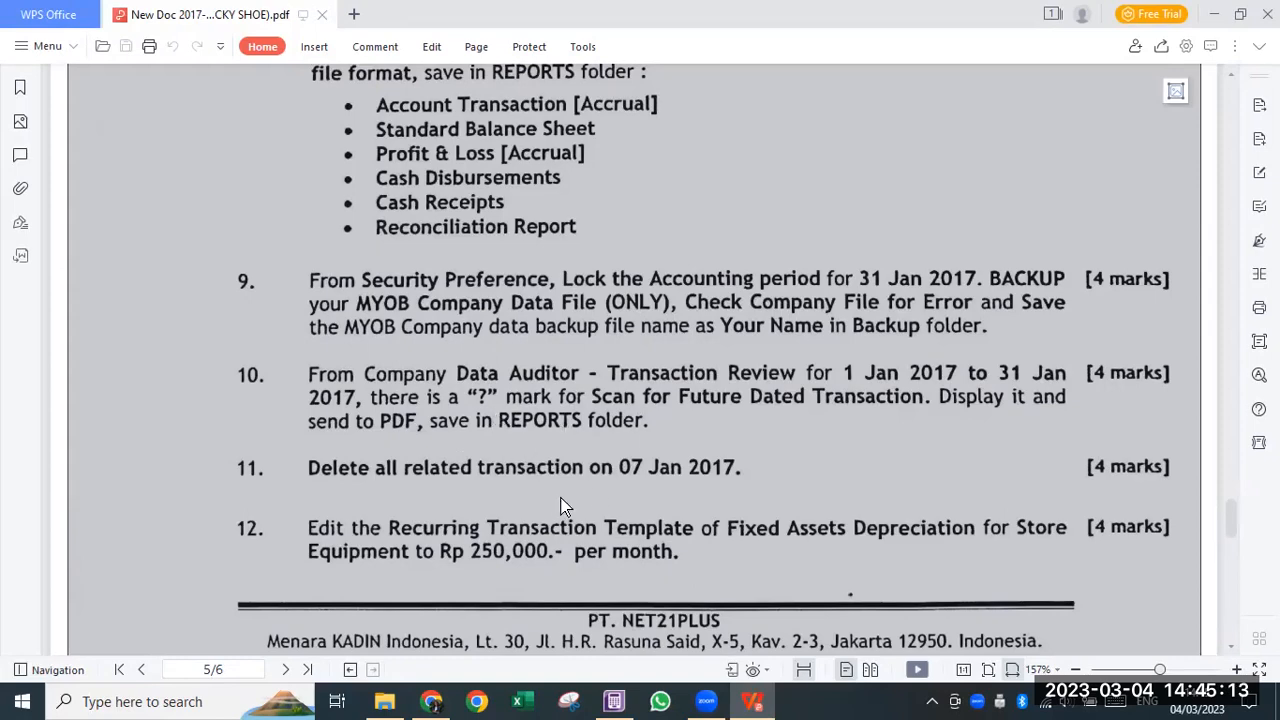
left_click(614, 701)
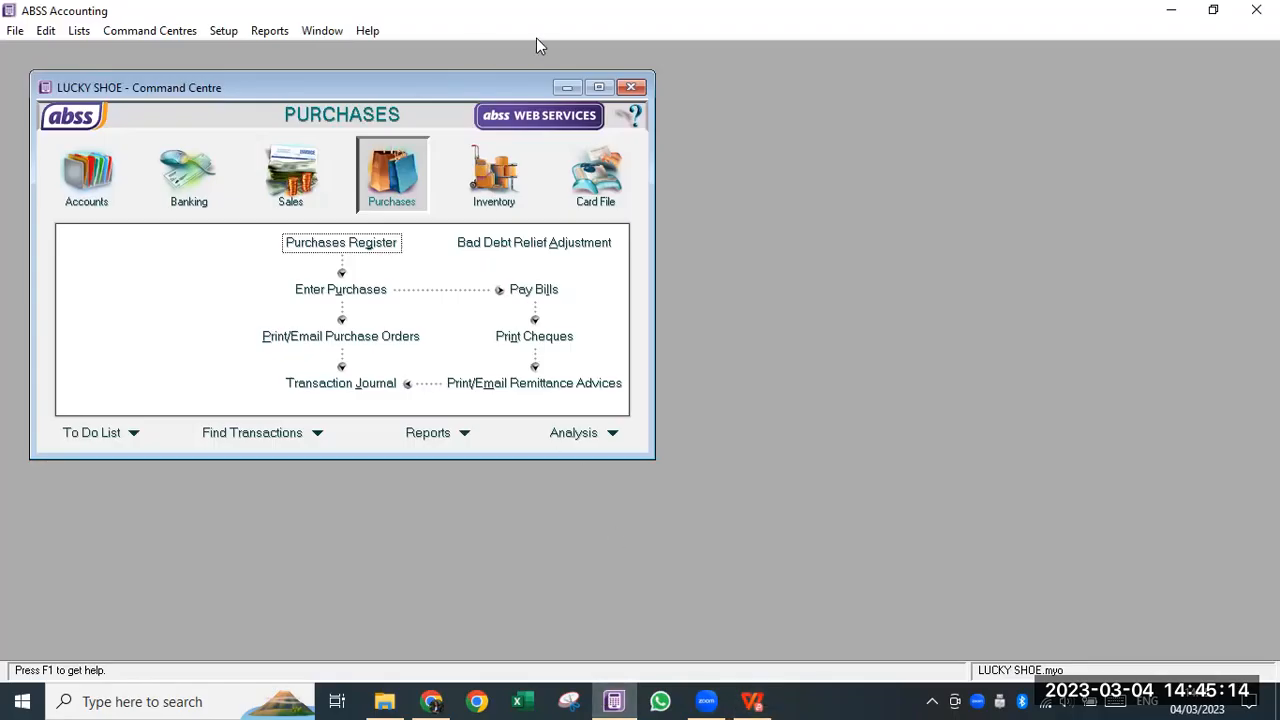
- Open the Company Data Auditor from the Accounts command centre
left_click(599, 87)
left_click(37, 31)
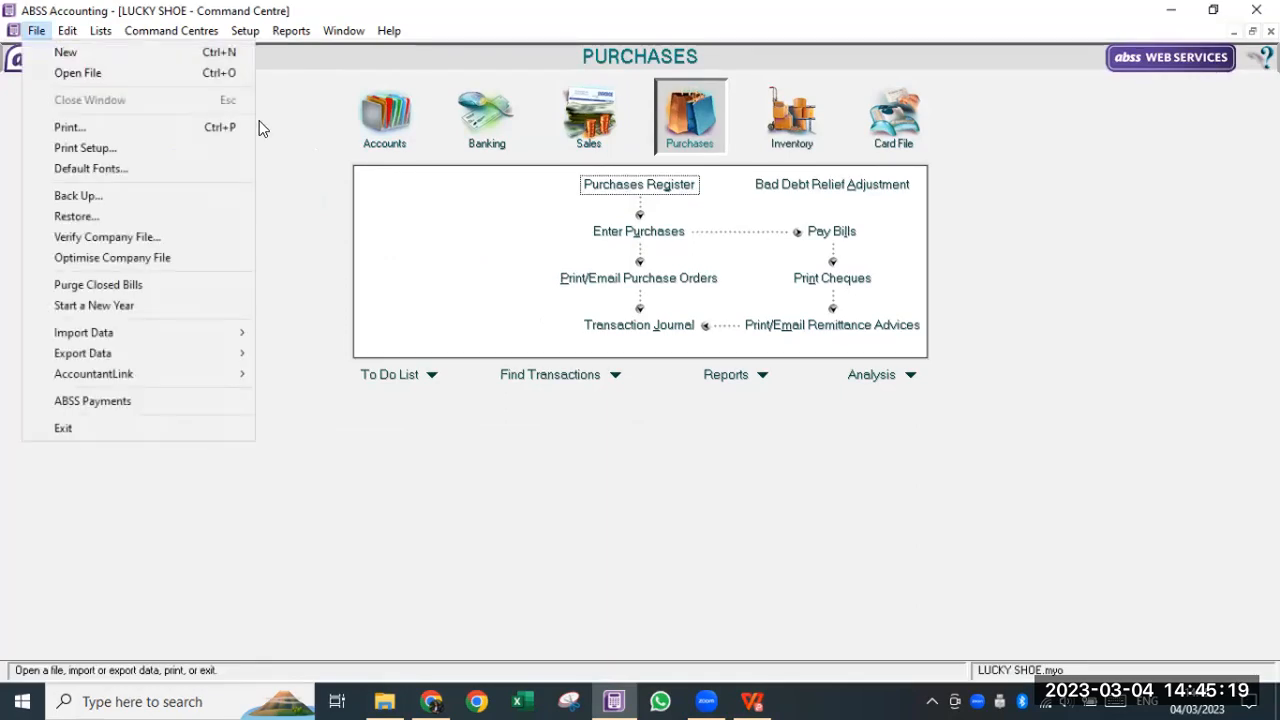
left_click(385, 115)
left_click(385, 115)
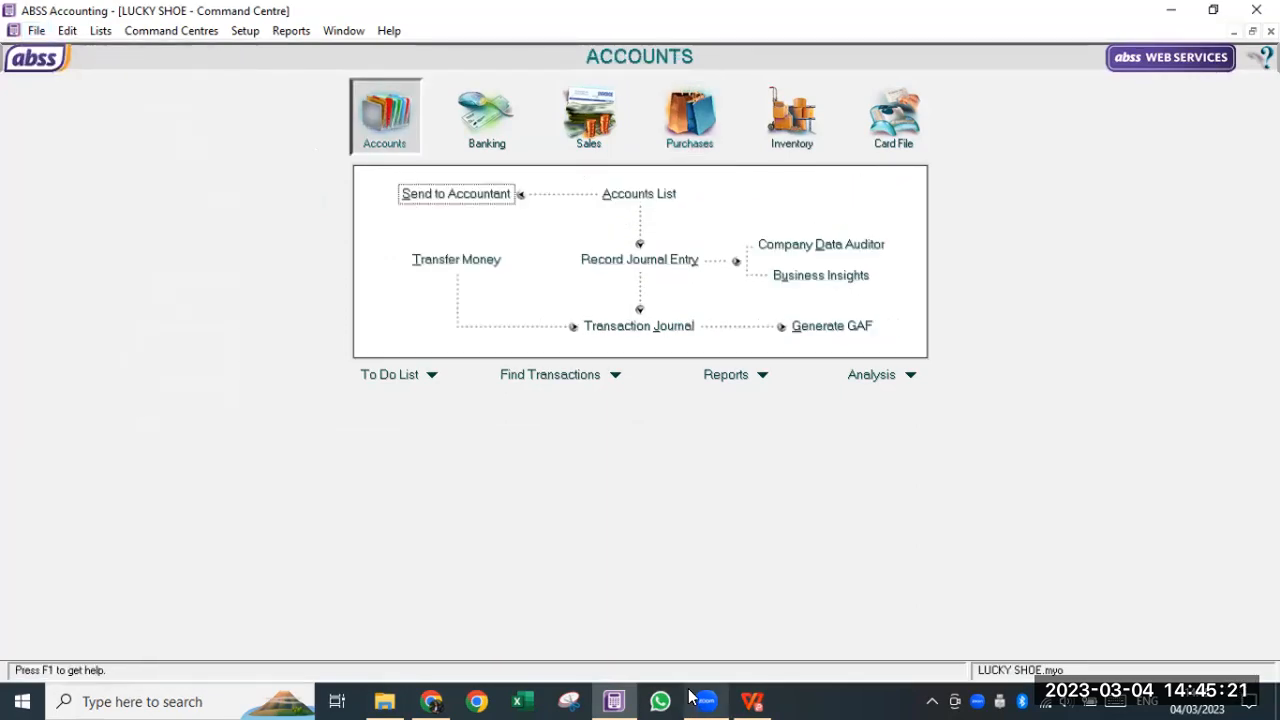
left_click(841, 255)
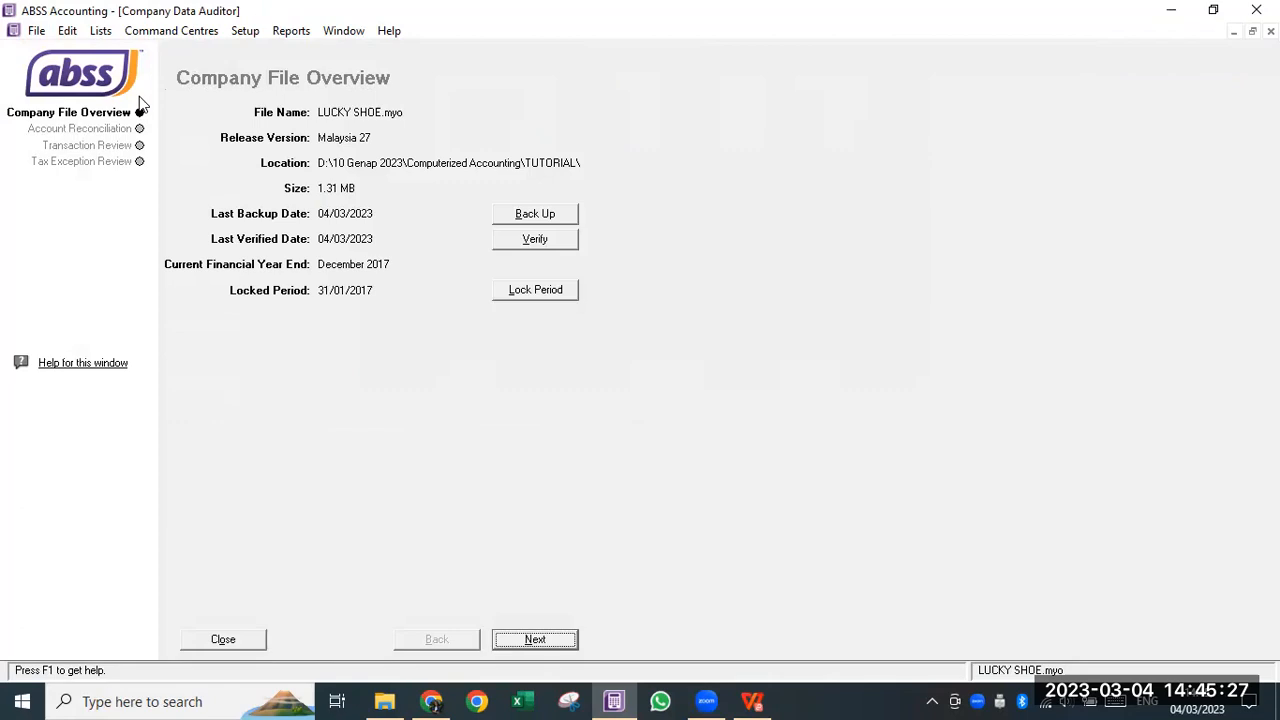
- Run the Transaction Review for 01/01/2017 to 31/01/2017
left_click(137, 131)
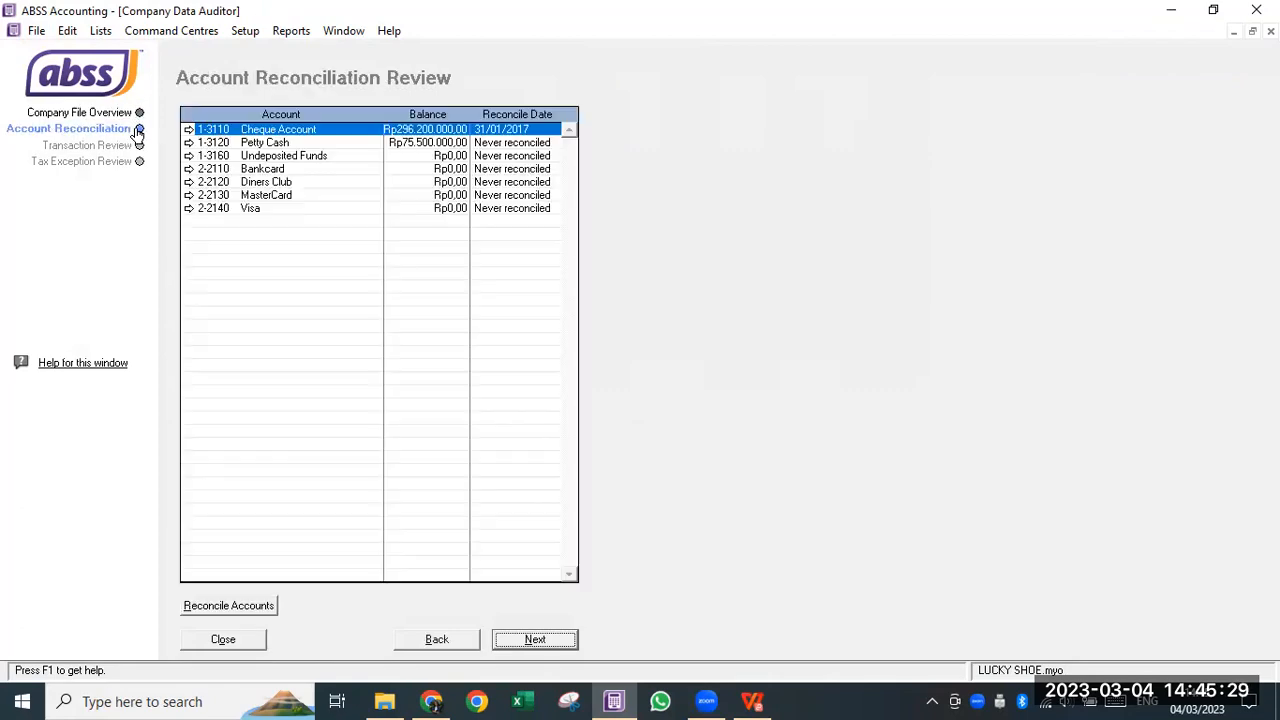
left_click(139, 147)
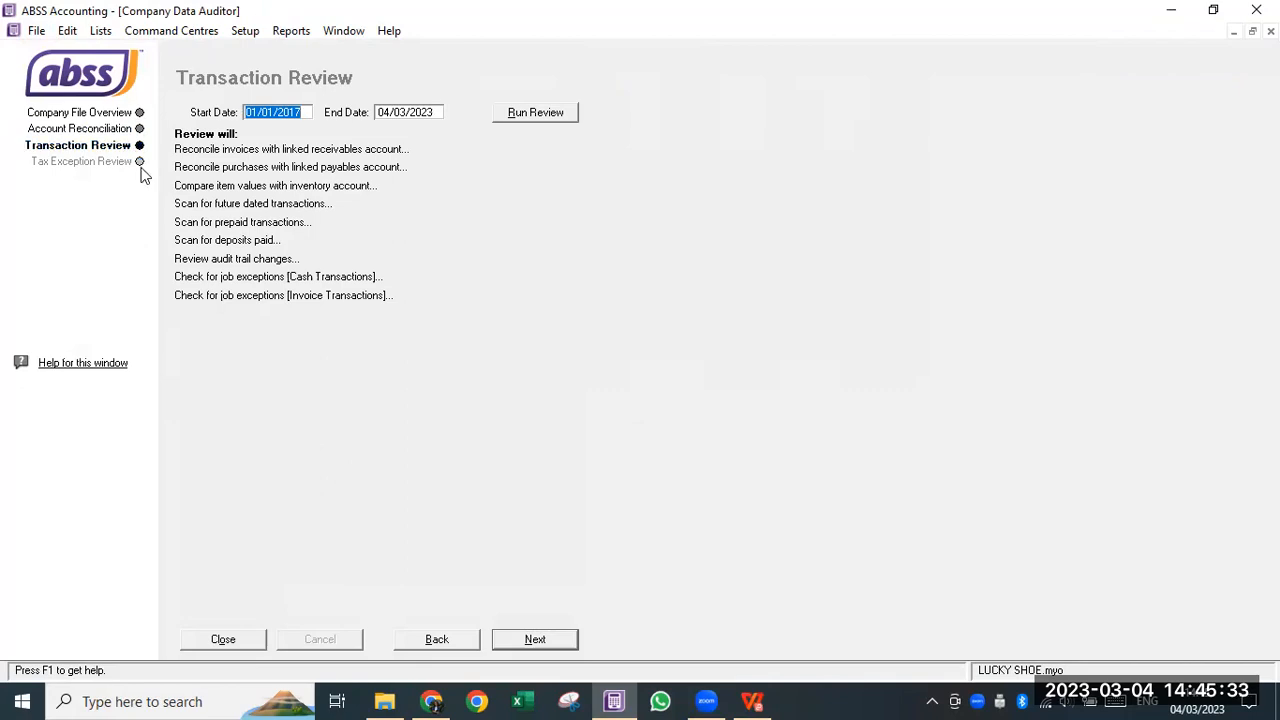
left_click(139, 167)
left_click(139, 146)
left_click(422, 112)
type("31/1/2017")
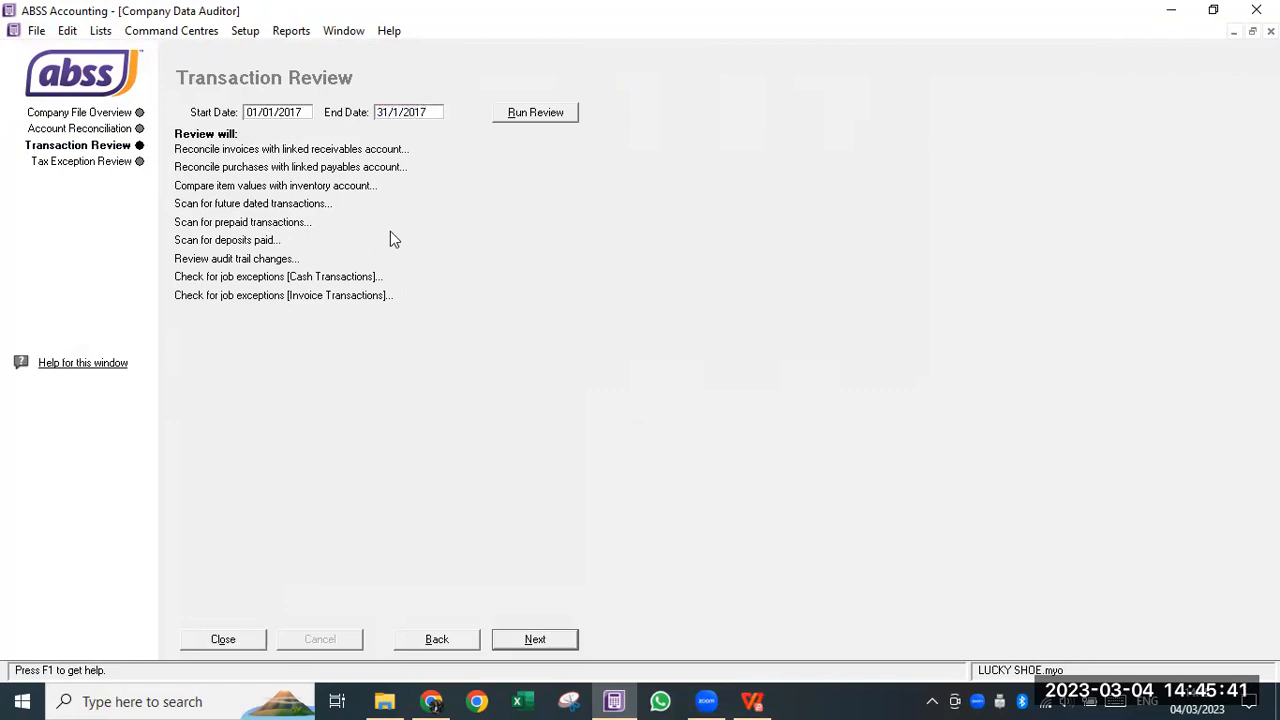
left_click(538, 112)
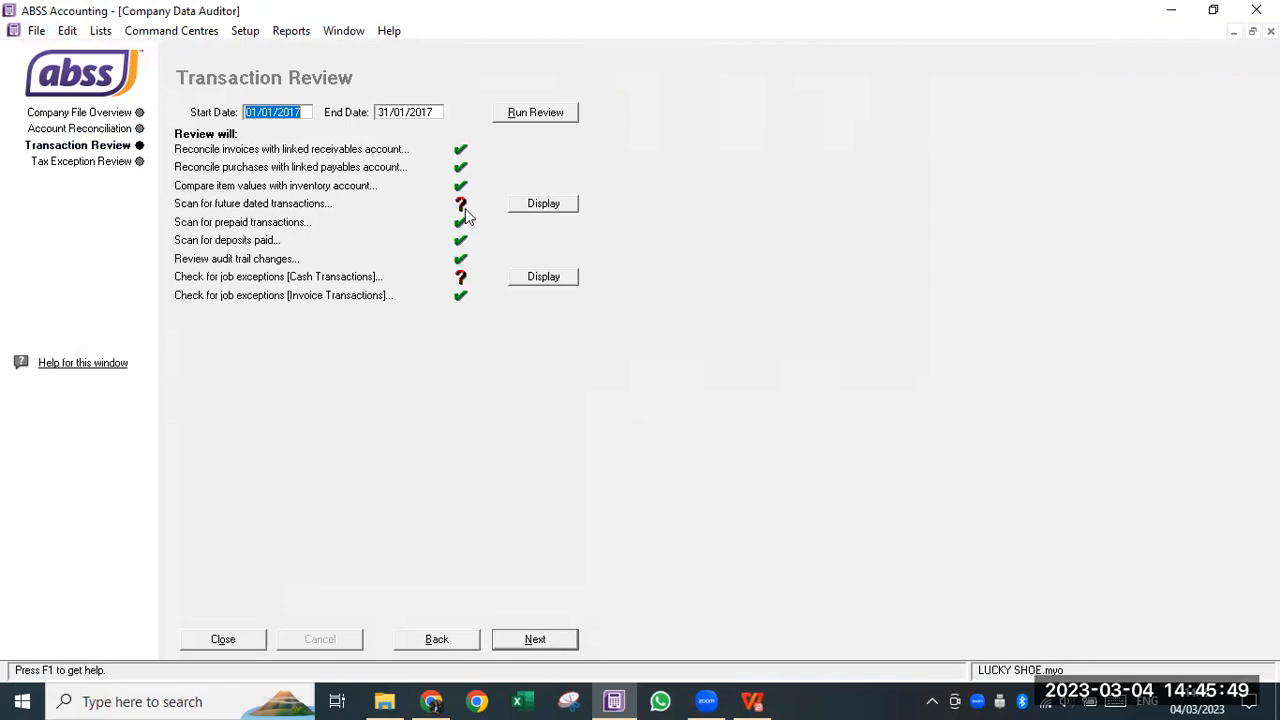
- Export Future Dated Transactions to PDF in the student's REPORT folder, prefixing the student's name
left_click(545, 206)
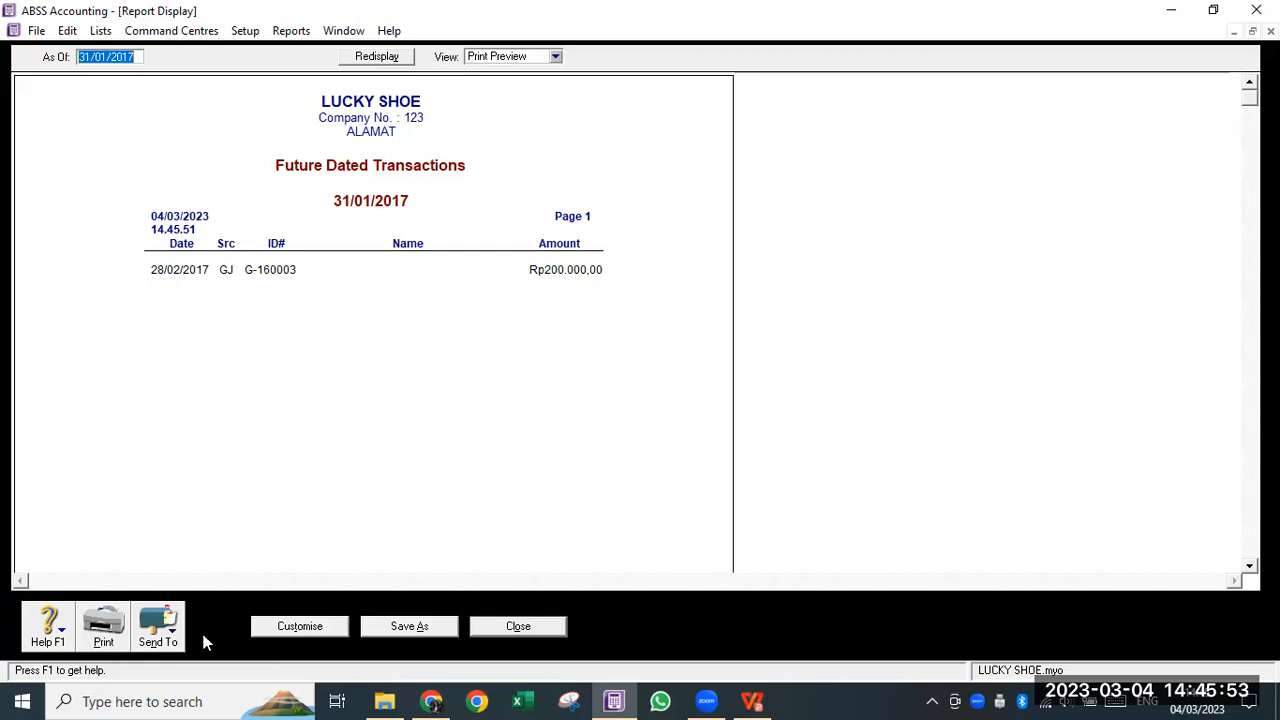
left_click(170, 634)
left_click(190, 598)
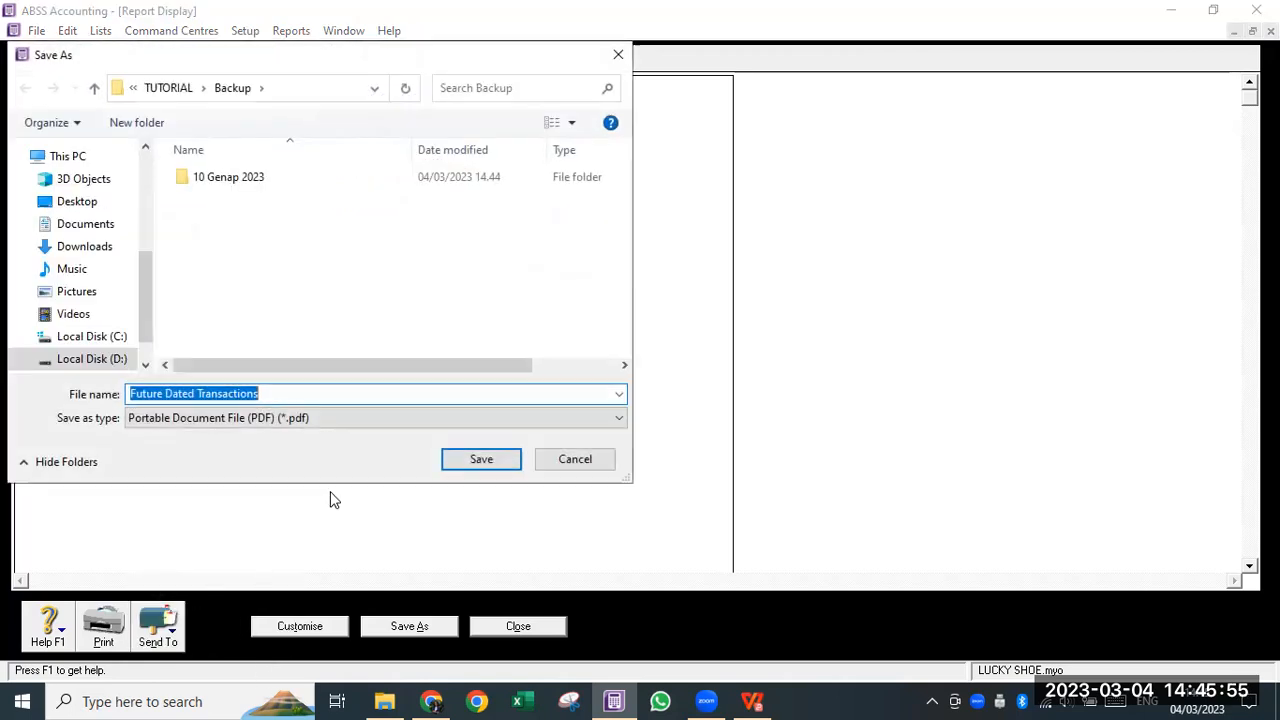
left_click(205, 88)
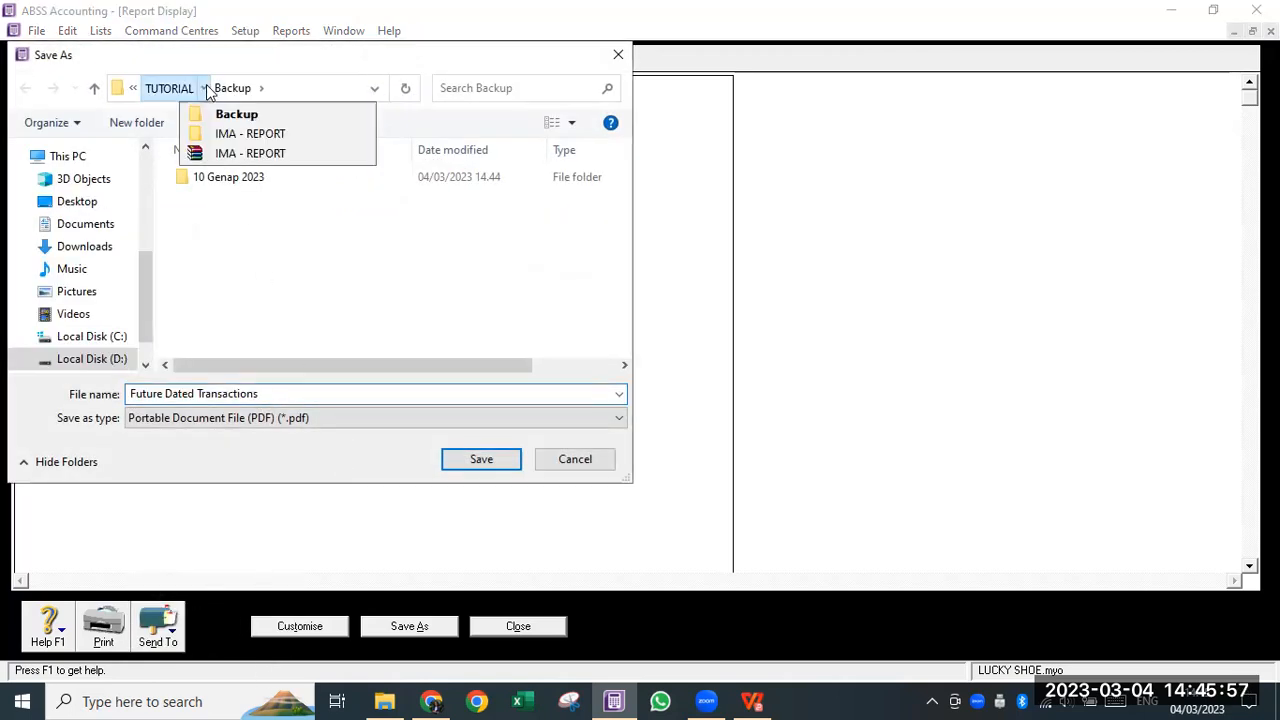
left_click(203, 88)
left_click(210, 138)
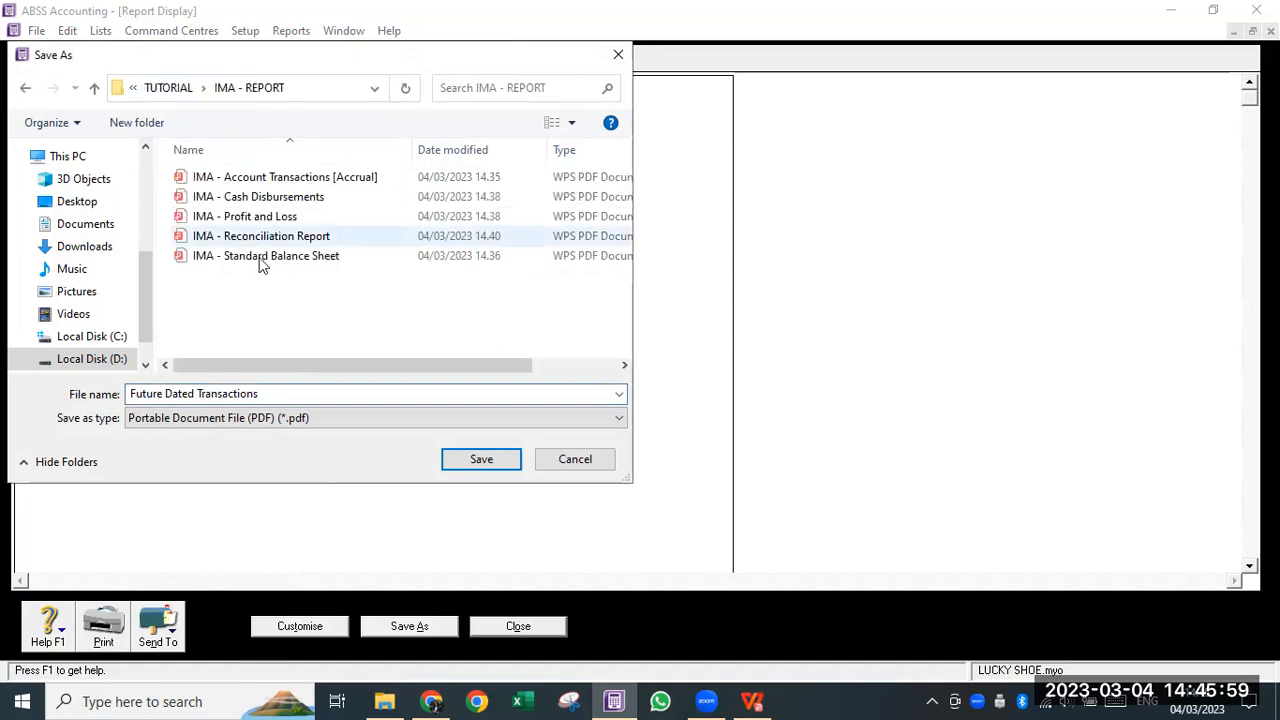
left_click(264, 394)
key("Home")
type("IMA -")
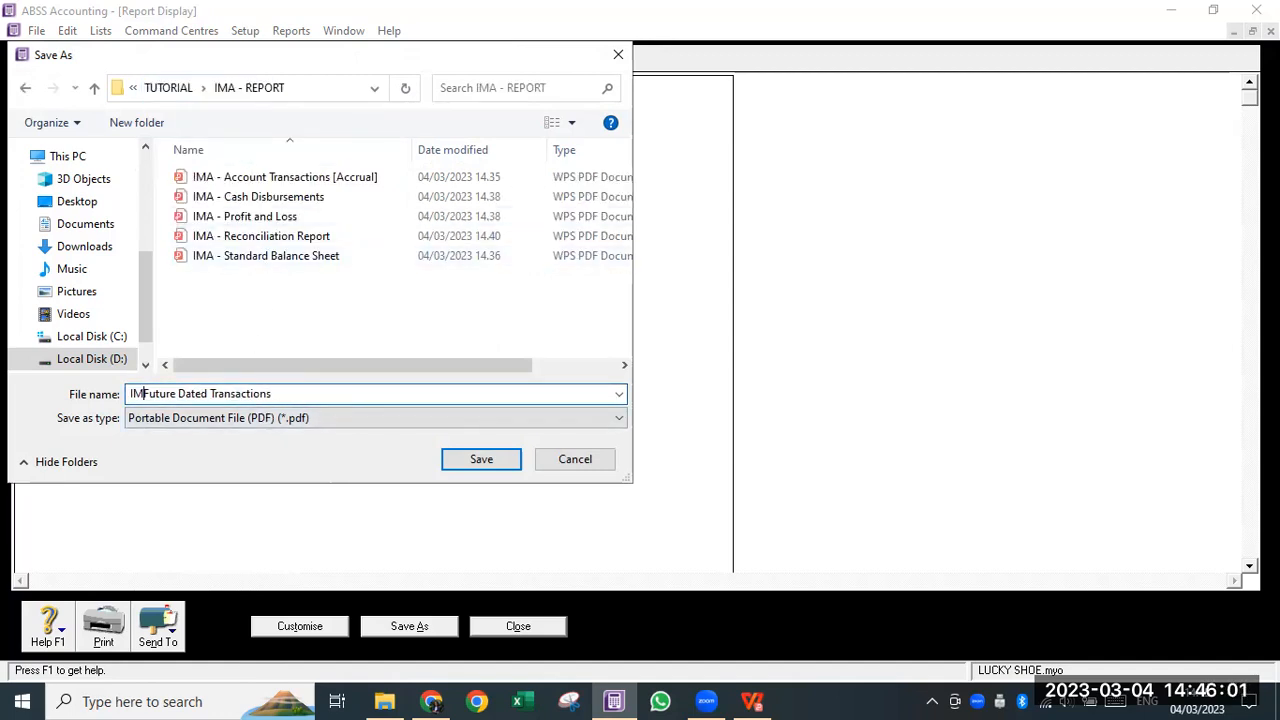
left_click(491, 459)
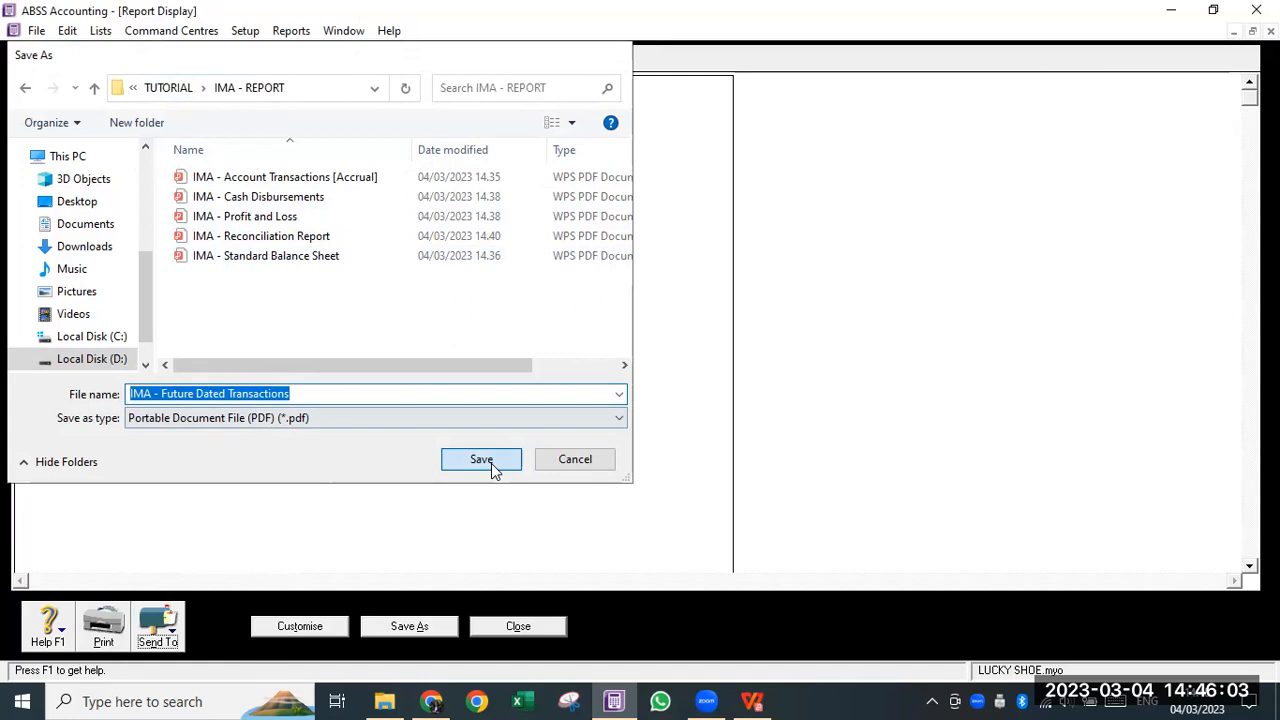
left_click(519, 628)
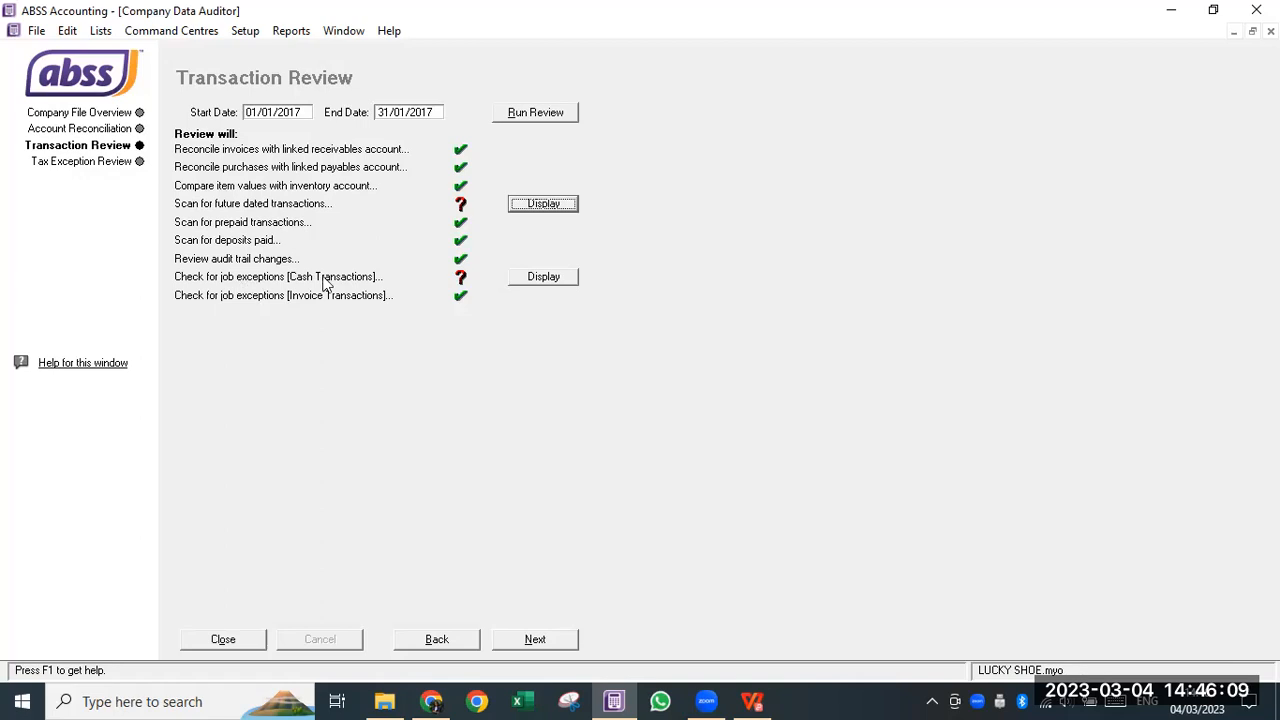
- Display the cash job exceptions and inspect R-160002's Interest Income job without saving
left_click(522, 278)
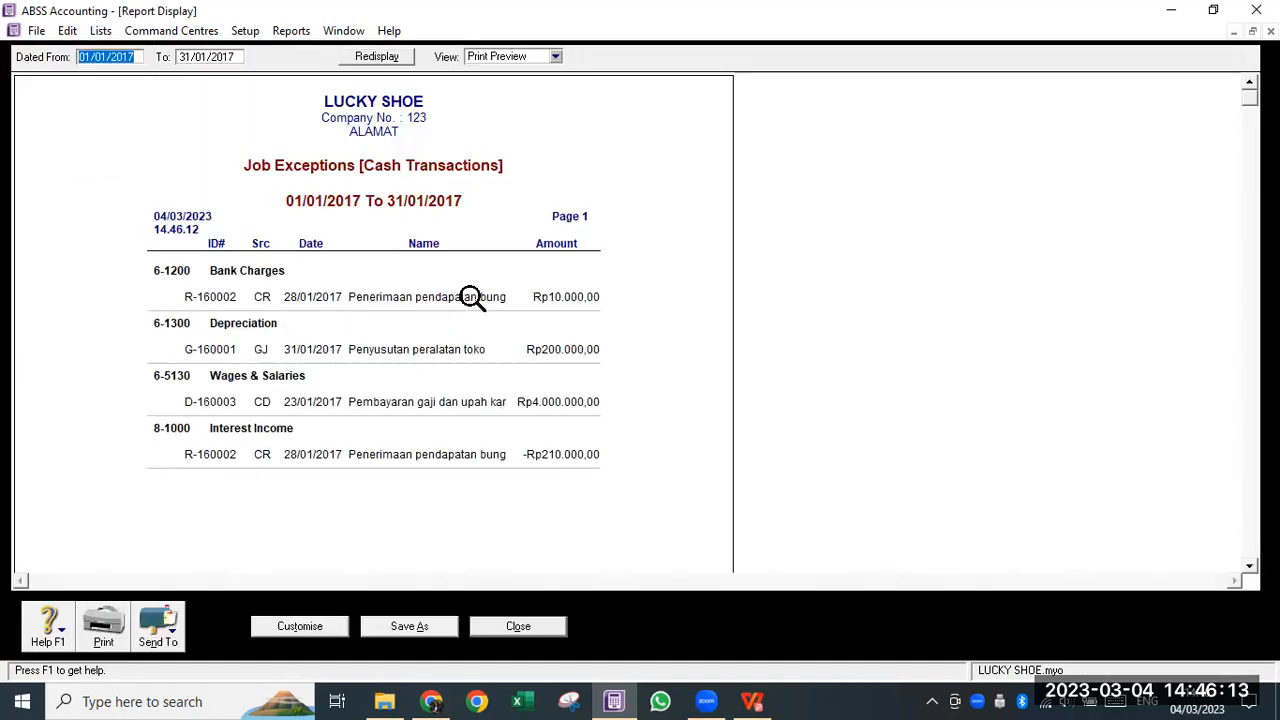
double_click(471, 297)
left_click(660, 431)
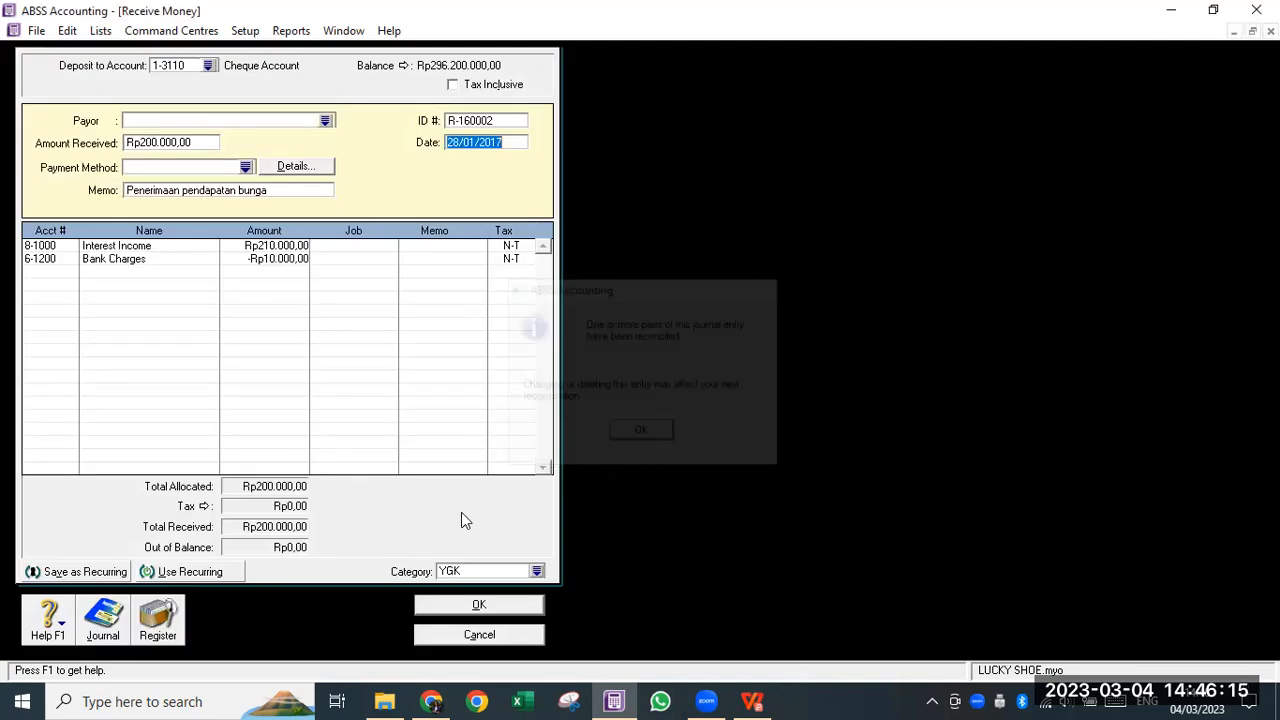
left_click(386, 251)
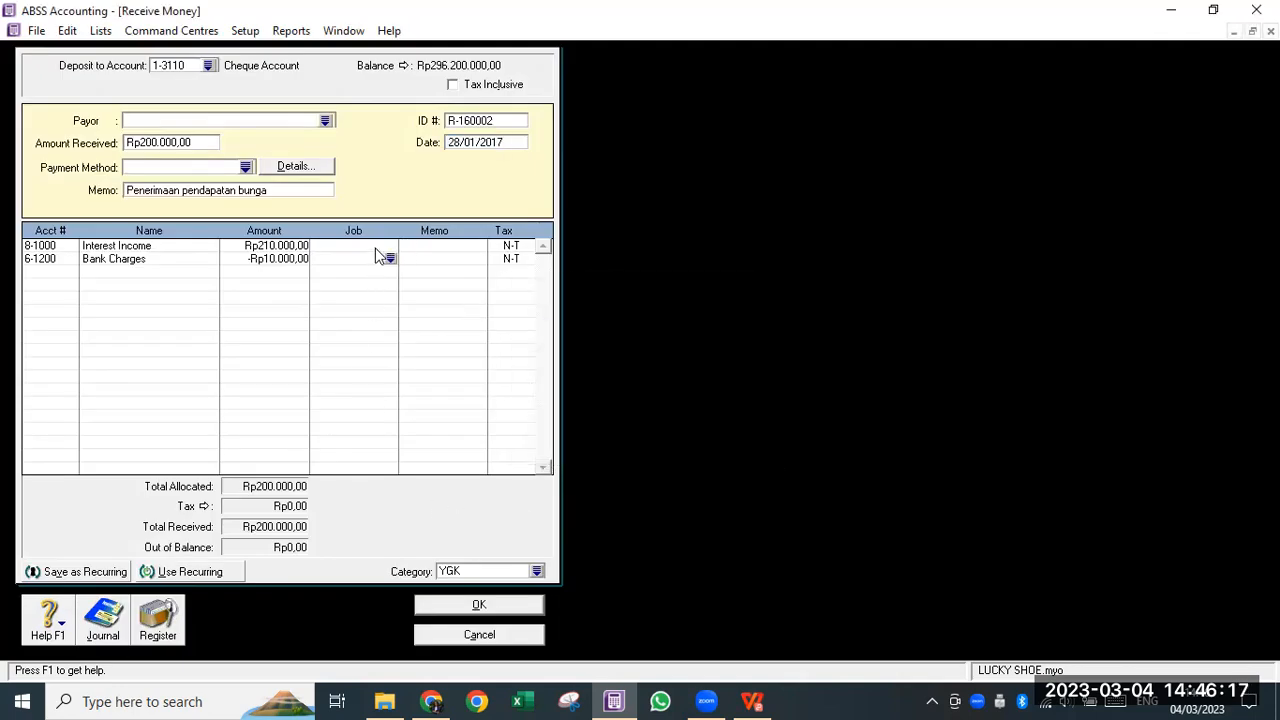
key("Escape")
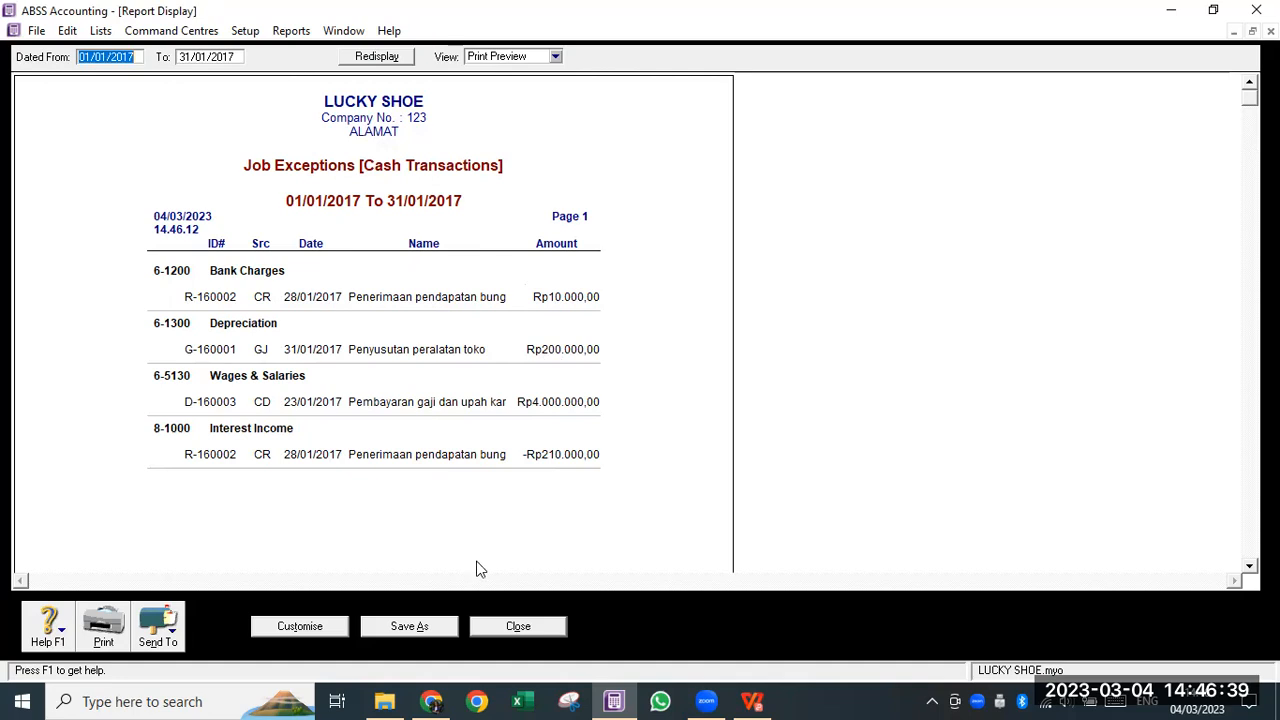
left_click(507, 628)
left_click(533, 283)
- Export the Job Exceptions [Cash Transactions] report to PDF, prefixing the student's name
left_click(170, 632)
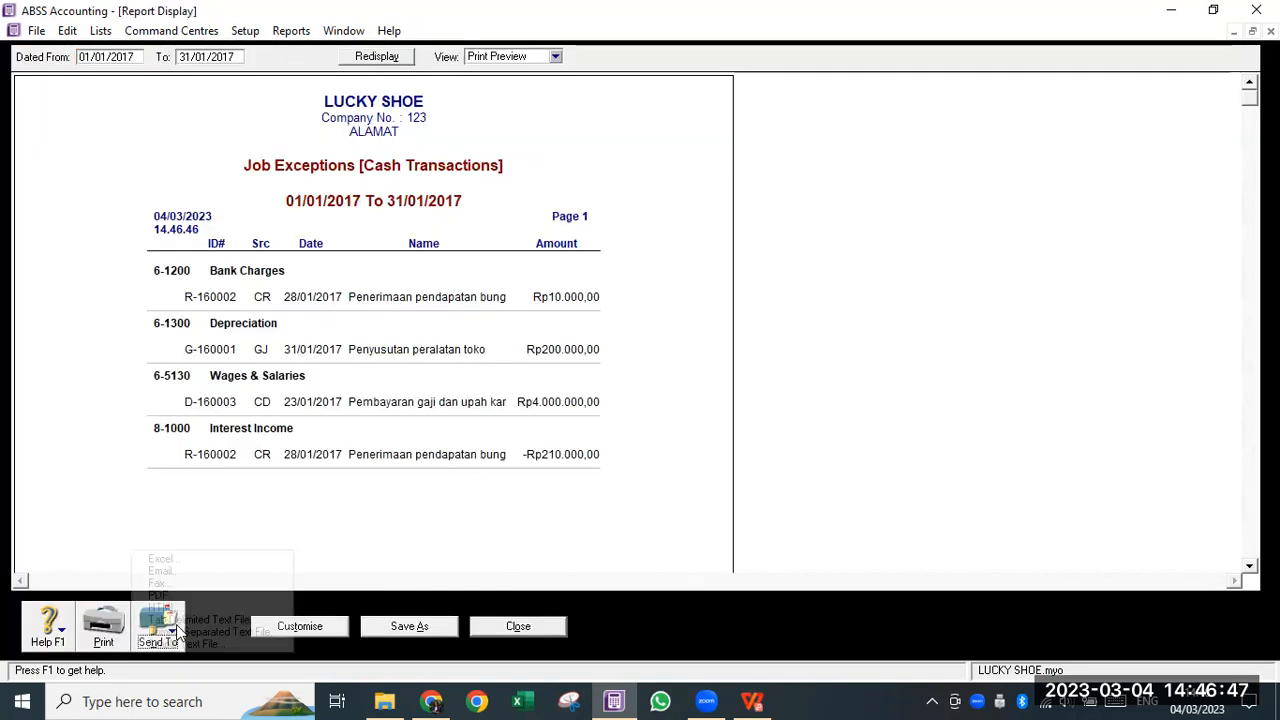
left_click(184, 594)
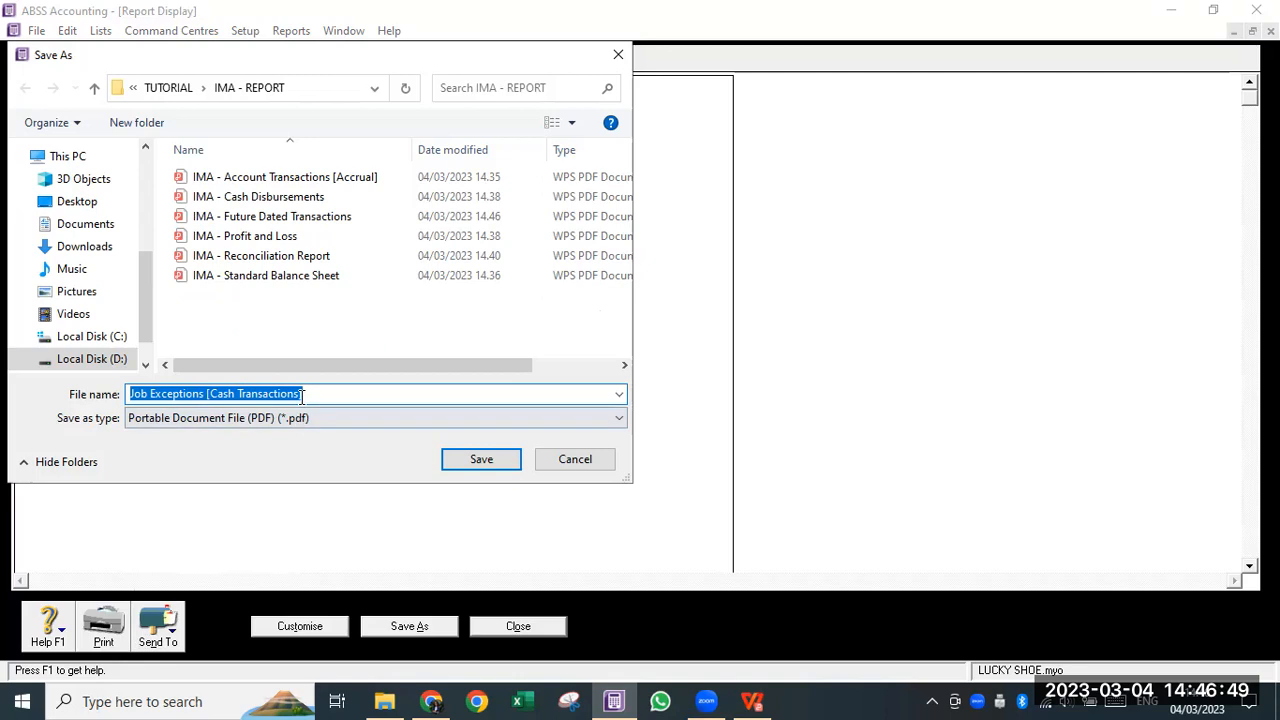
left_click(343, 391)
key("Home")
type("IMA ")
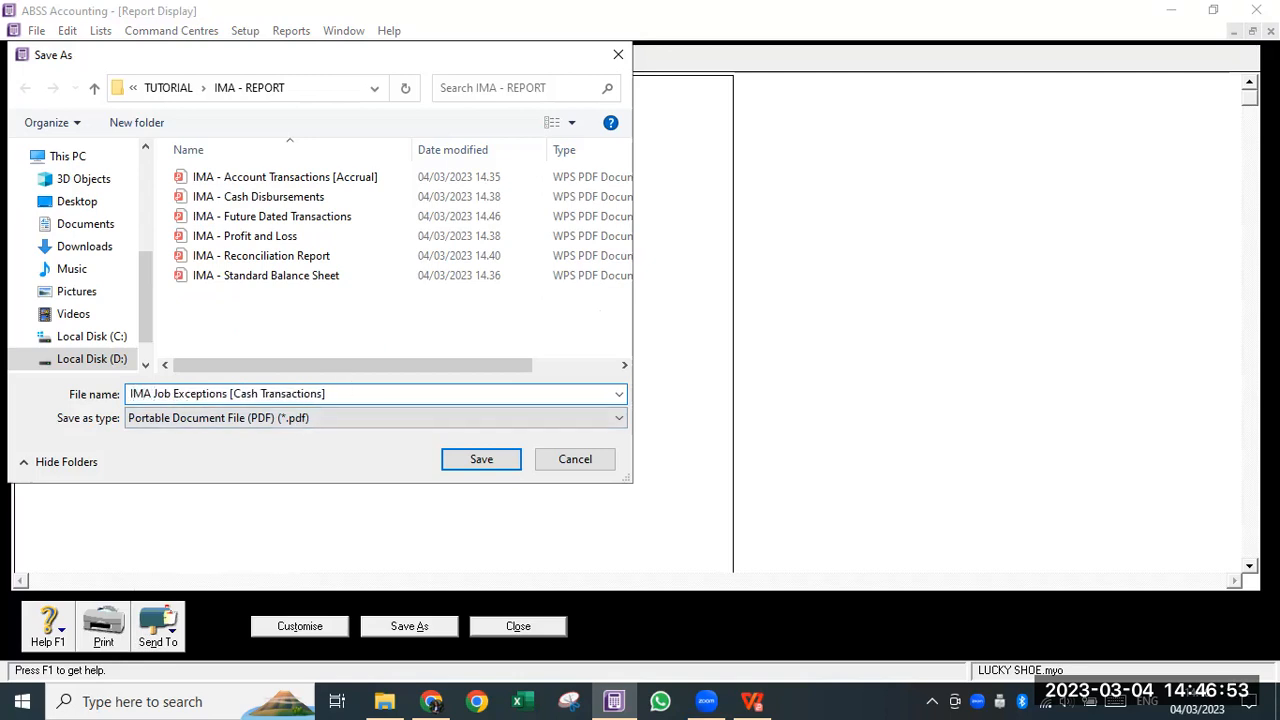
type("-")
left_click(502, 464)
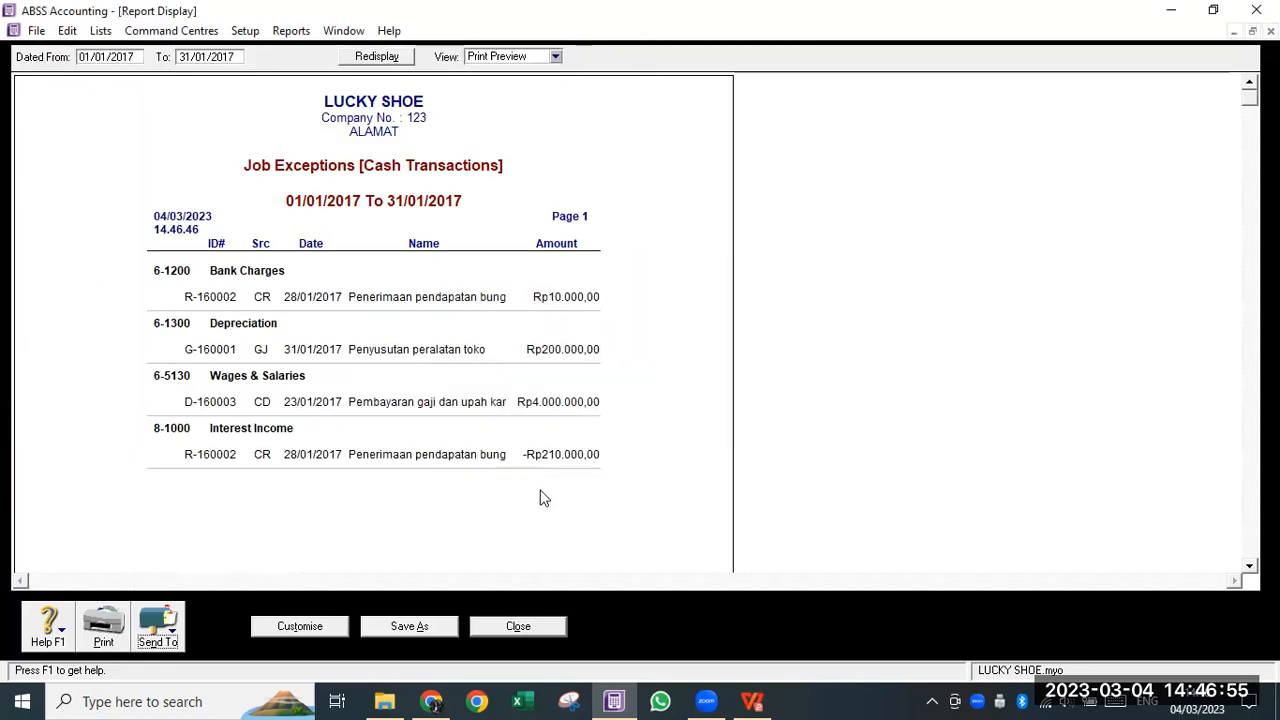
left_click(518, 626)
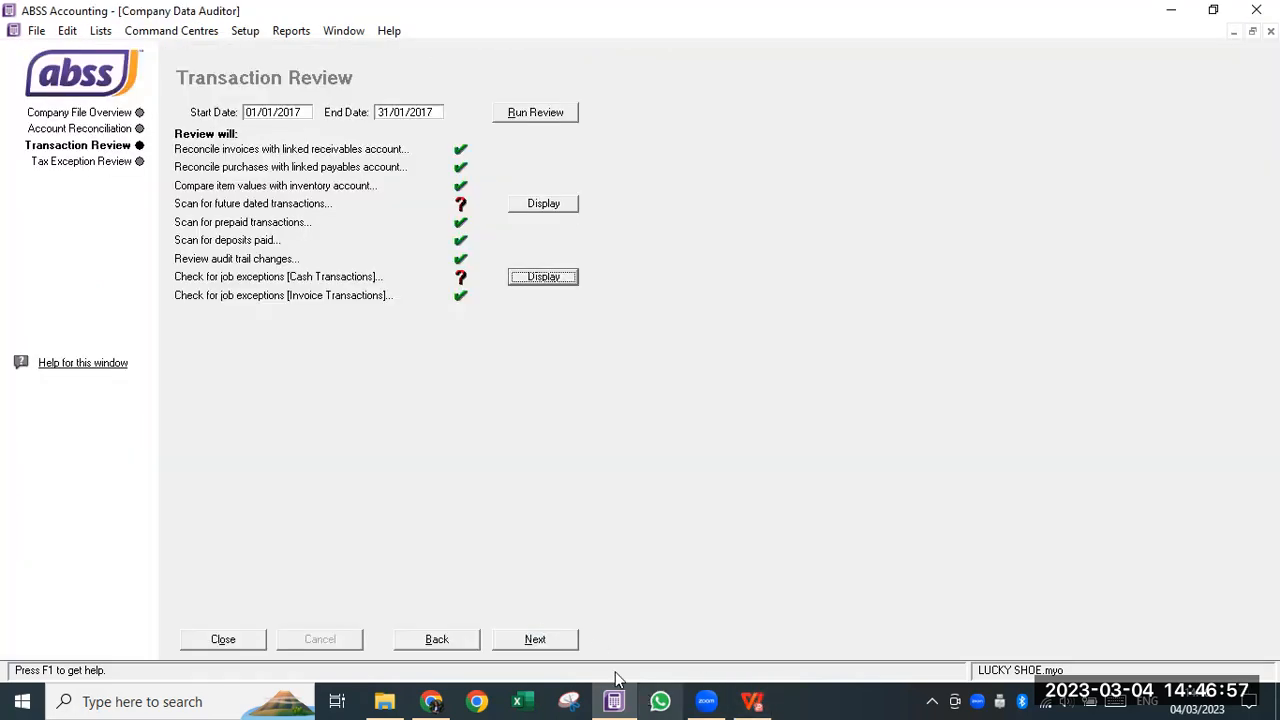
- Close the Data Auditor and find the 07 Jan 2017 FLOX return entries on PDF page 4
left_click(222, 639)
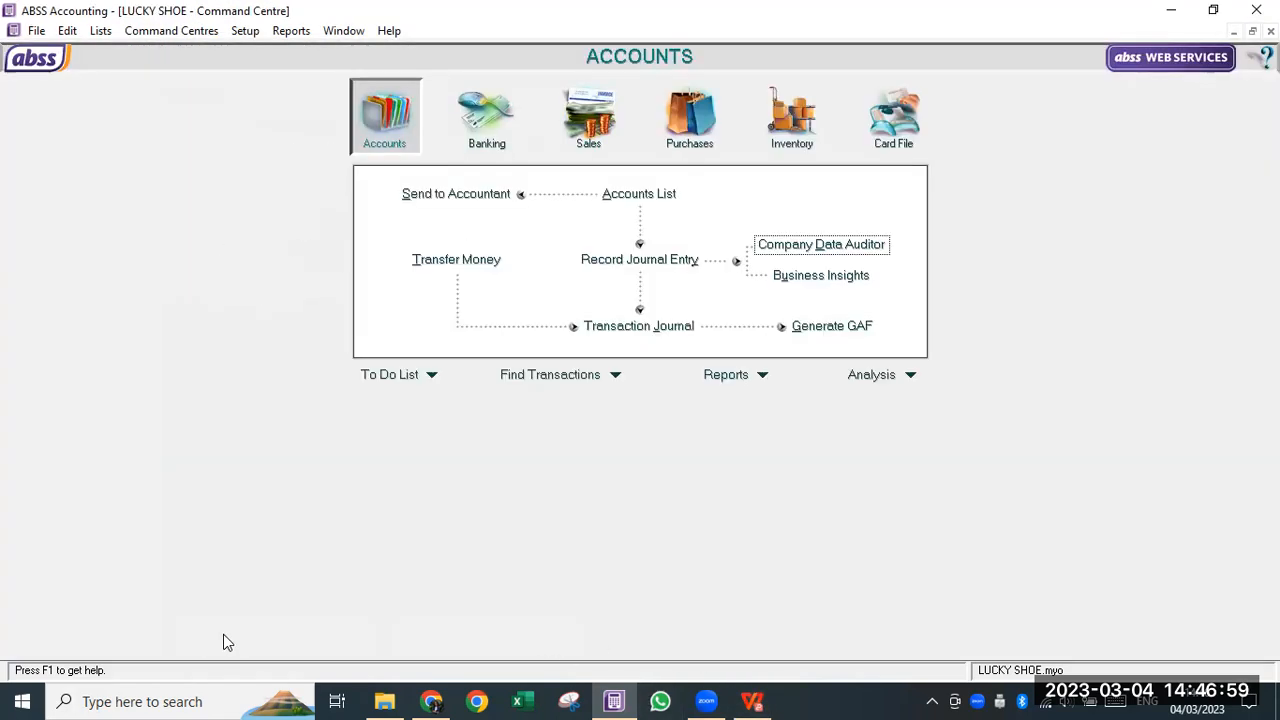
left_click(748, 700)
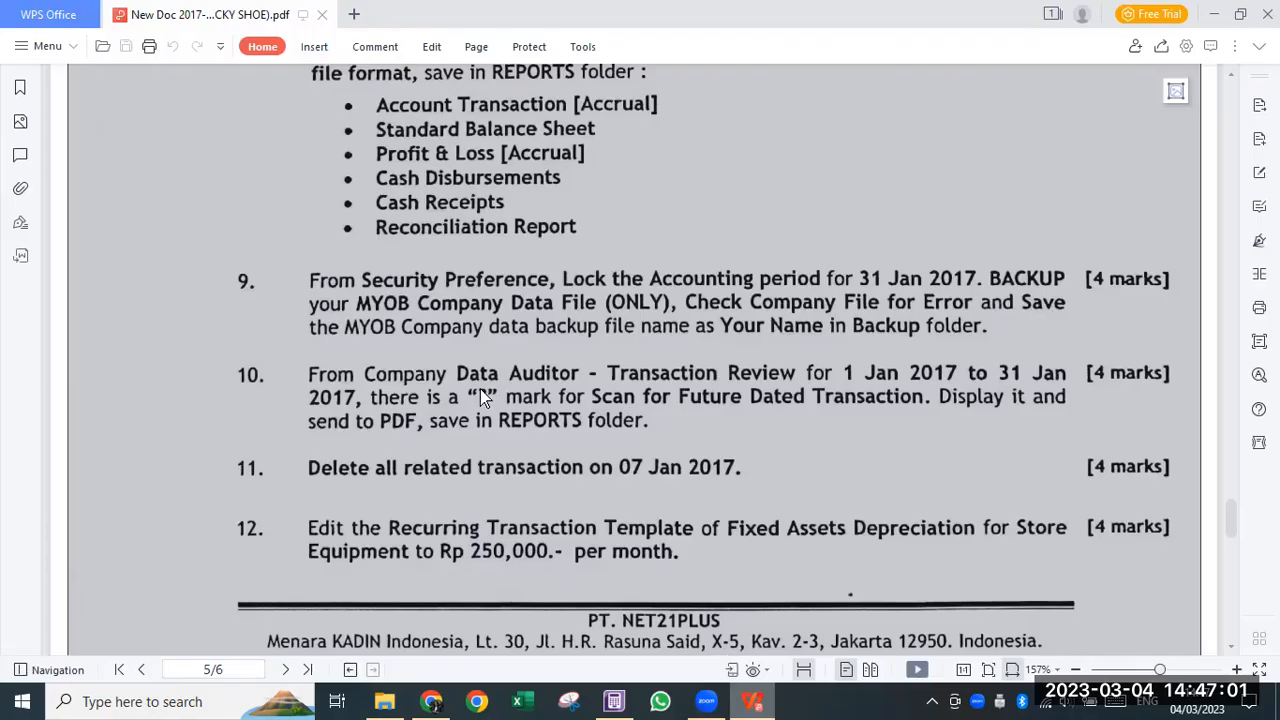
scroll(630, 424, "down", 1)
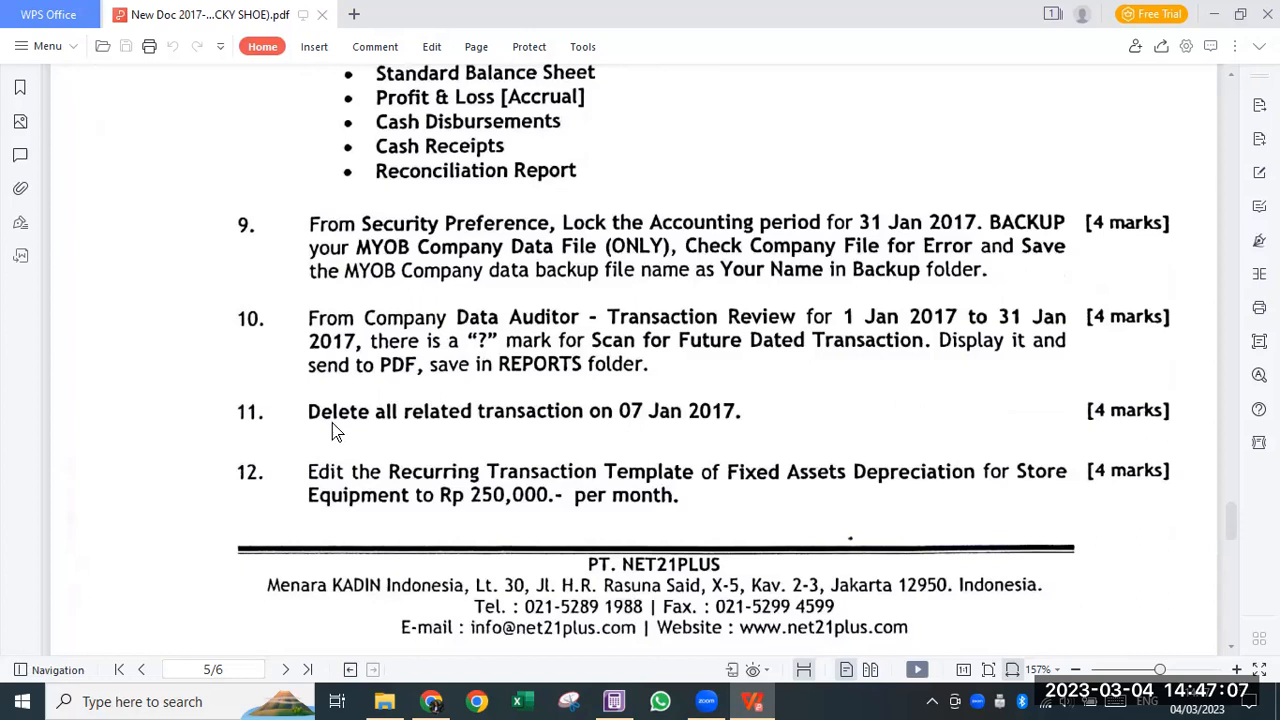
scroll(222, 426, "down", 1)
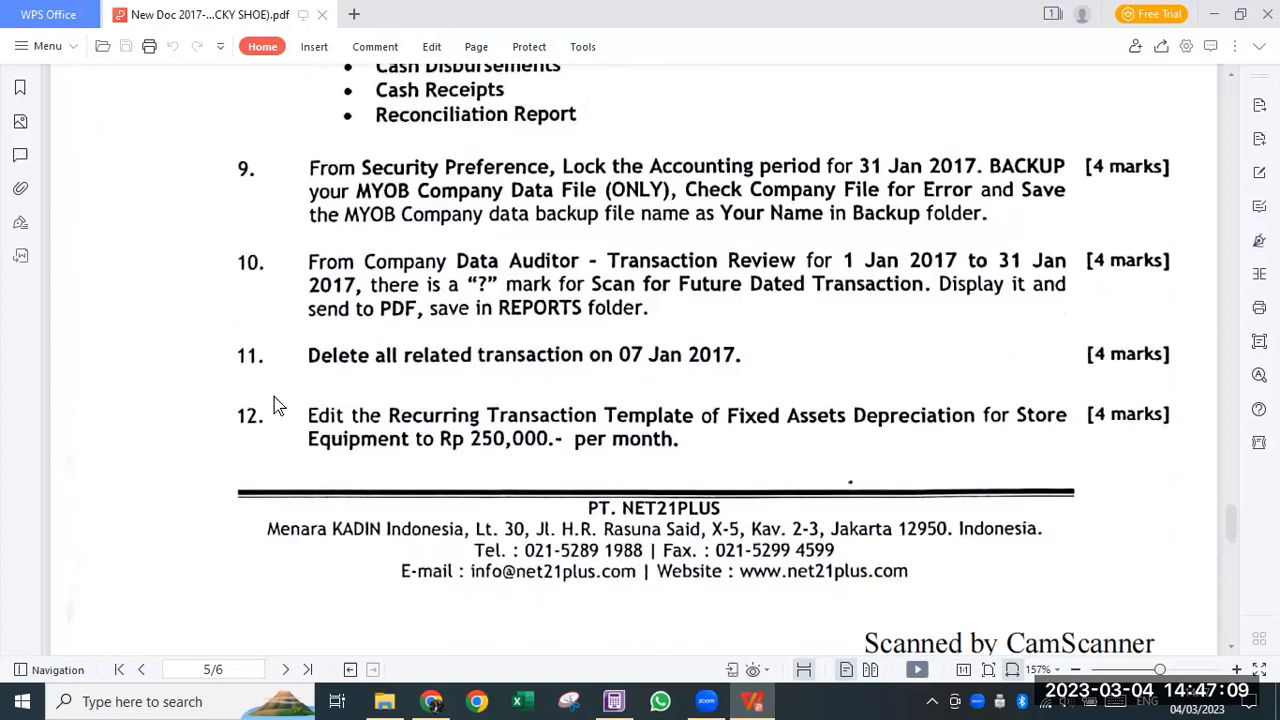
scroll(280, 440, "down", 19)
scroll(435, 532, "up", 15)
scroll(336, 485, "down", 4)
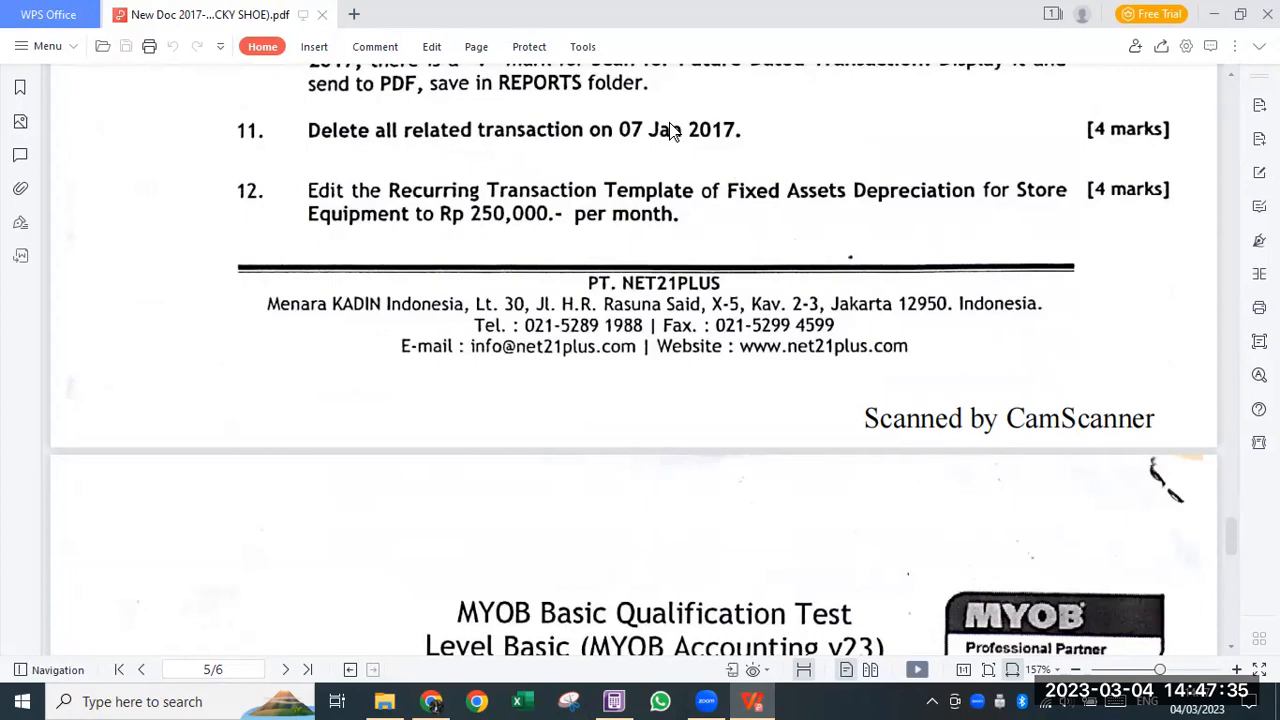
scroll(668, 135, "up", 15)
scroll(664, 269, "up", 15)
scroll(313, 292, "down", 4)
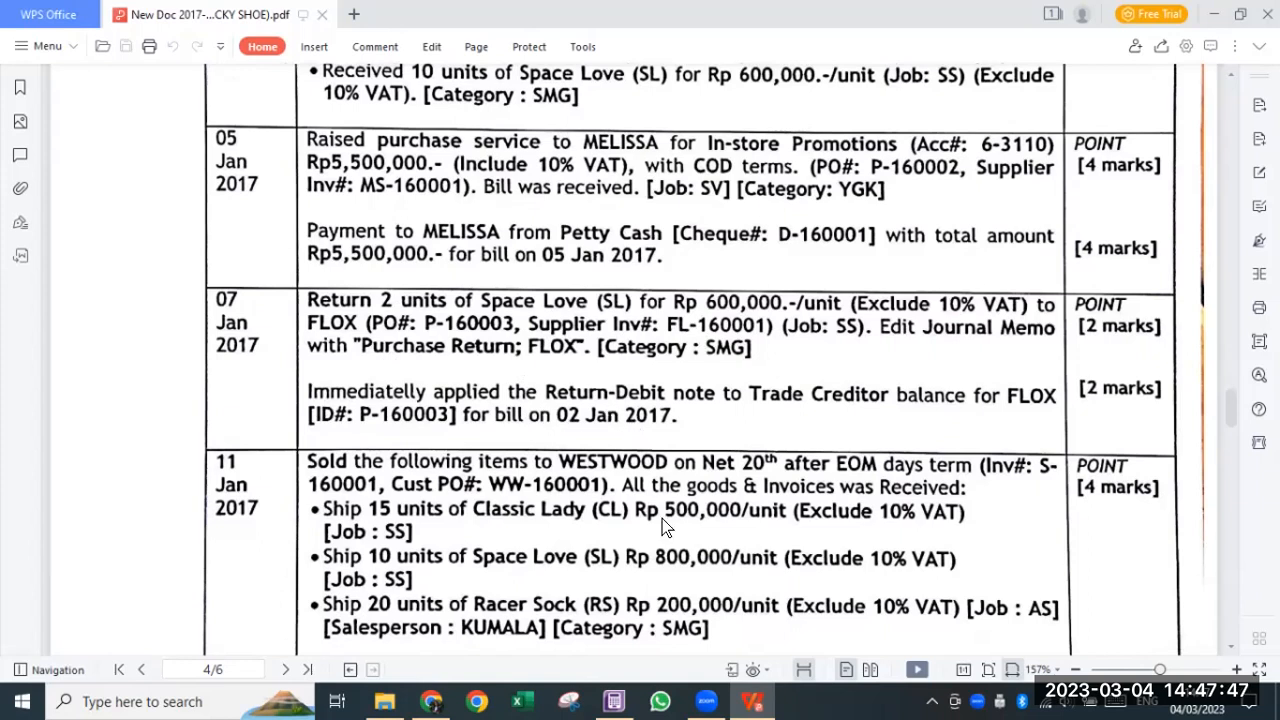
mouse_move(707, 697)
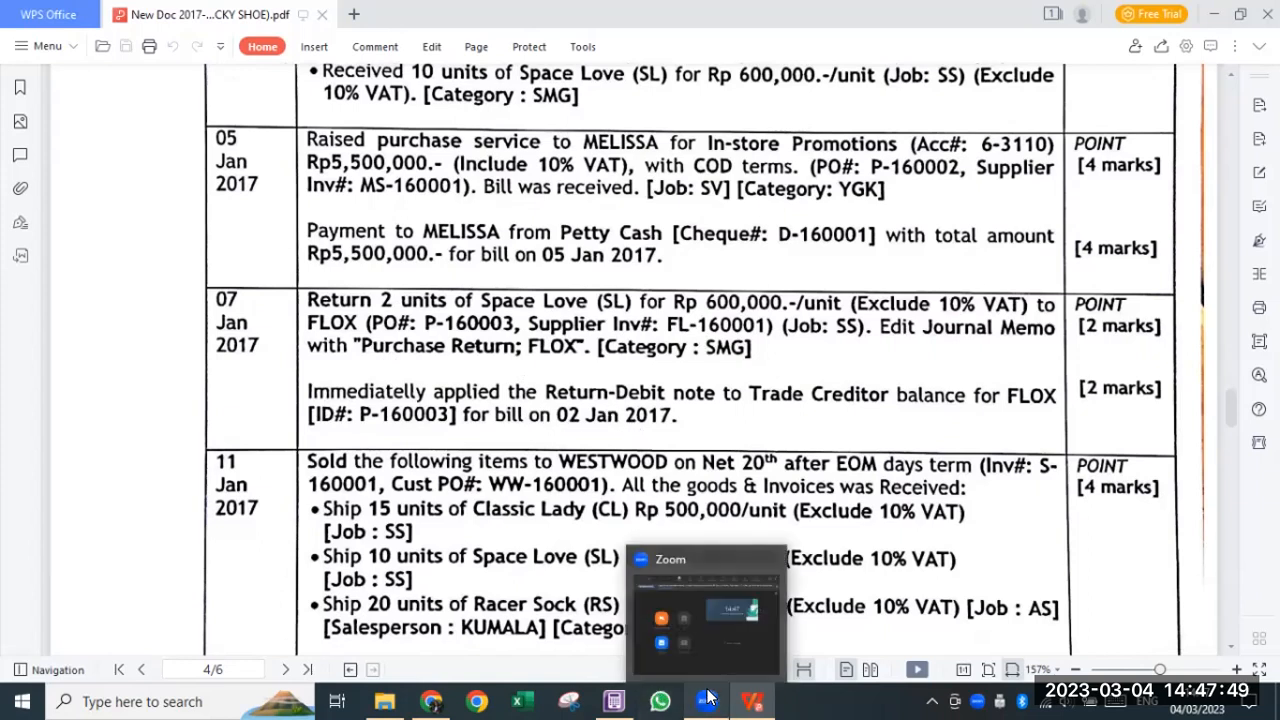